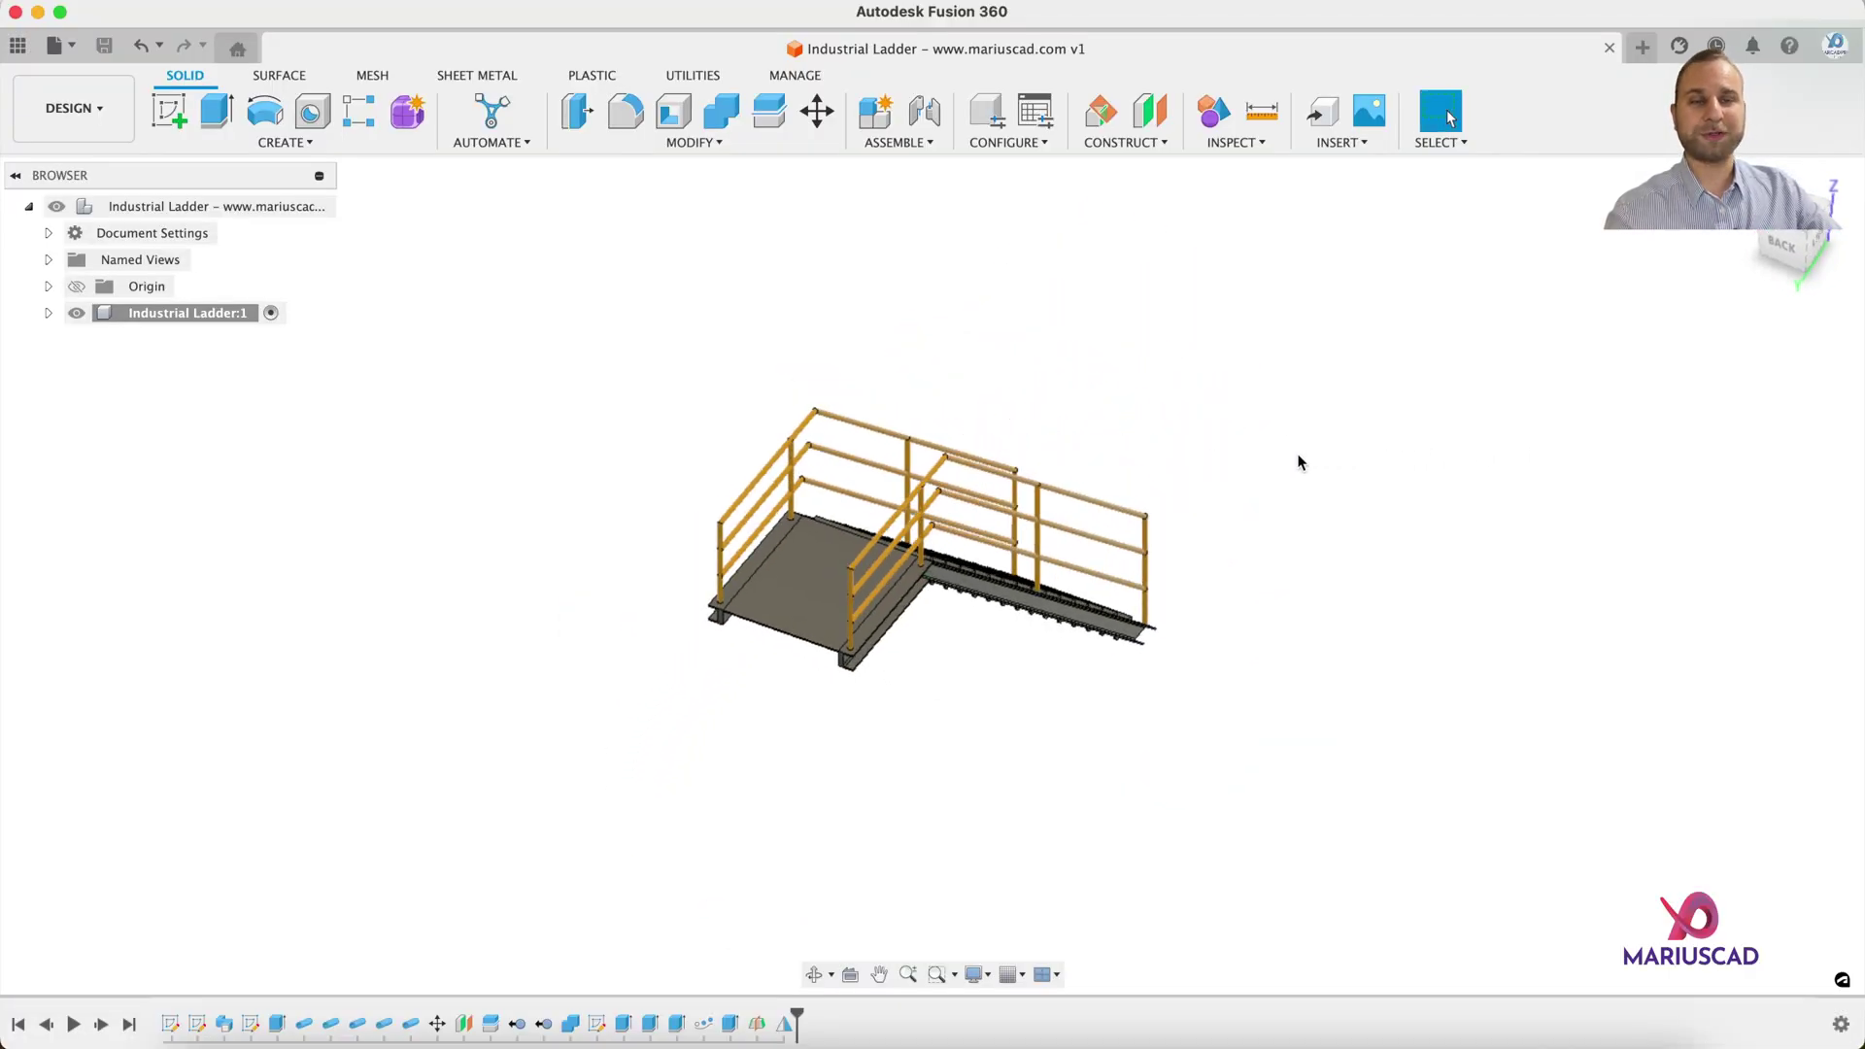
Step: Orbit the finished Industrial Ladder model to view it from above, the front and both sides
{"action": "middle_click_drag", "start_coordinate": [1407, 441], "coordinate": [1029, 471], "text": "shift"}
{"action": "middle_click_drag", "start_coordinate": [1423, 467], "coordinate": [709, 453], "text": "shift"}
{"action": "middle_click_drag", "start_coordinate": [1344, 496], "coordinate": [1075, 499], "text": "shift"}
{"action": "middle_click_drag", "start_coordinate": [1403, 567], "coordinate": [1199, 538], "text": "shift"}
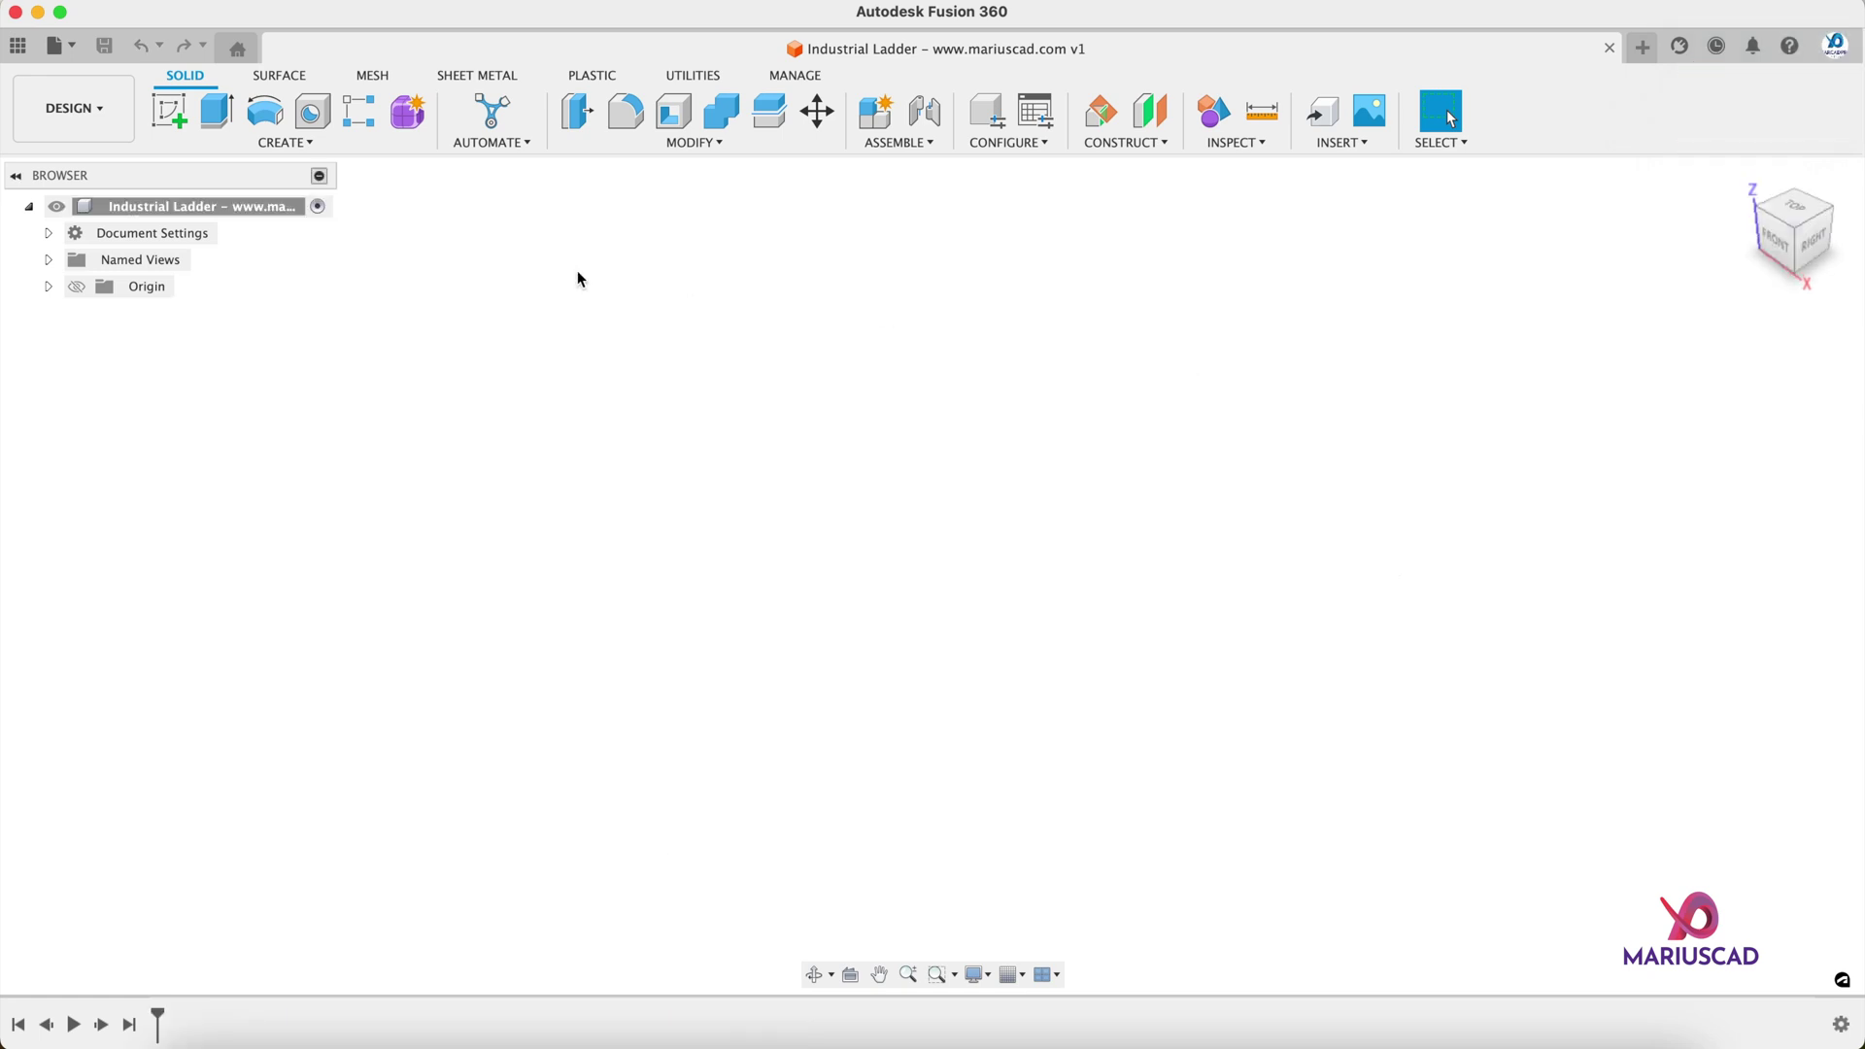
Step: Change the Document Settings unit type from millimetres to Centimeter
{"action": "left_click", "coordinate": [48, 233]}
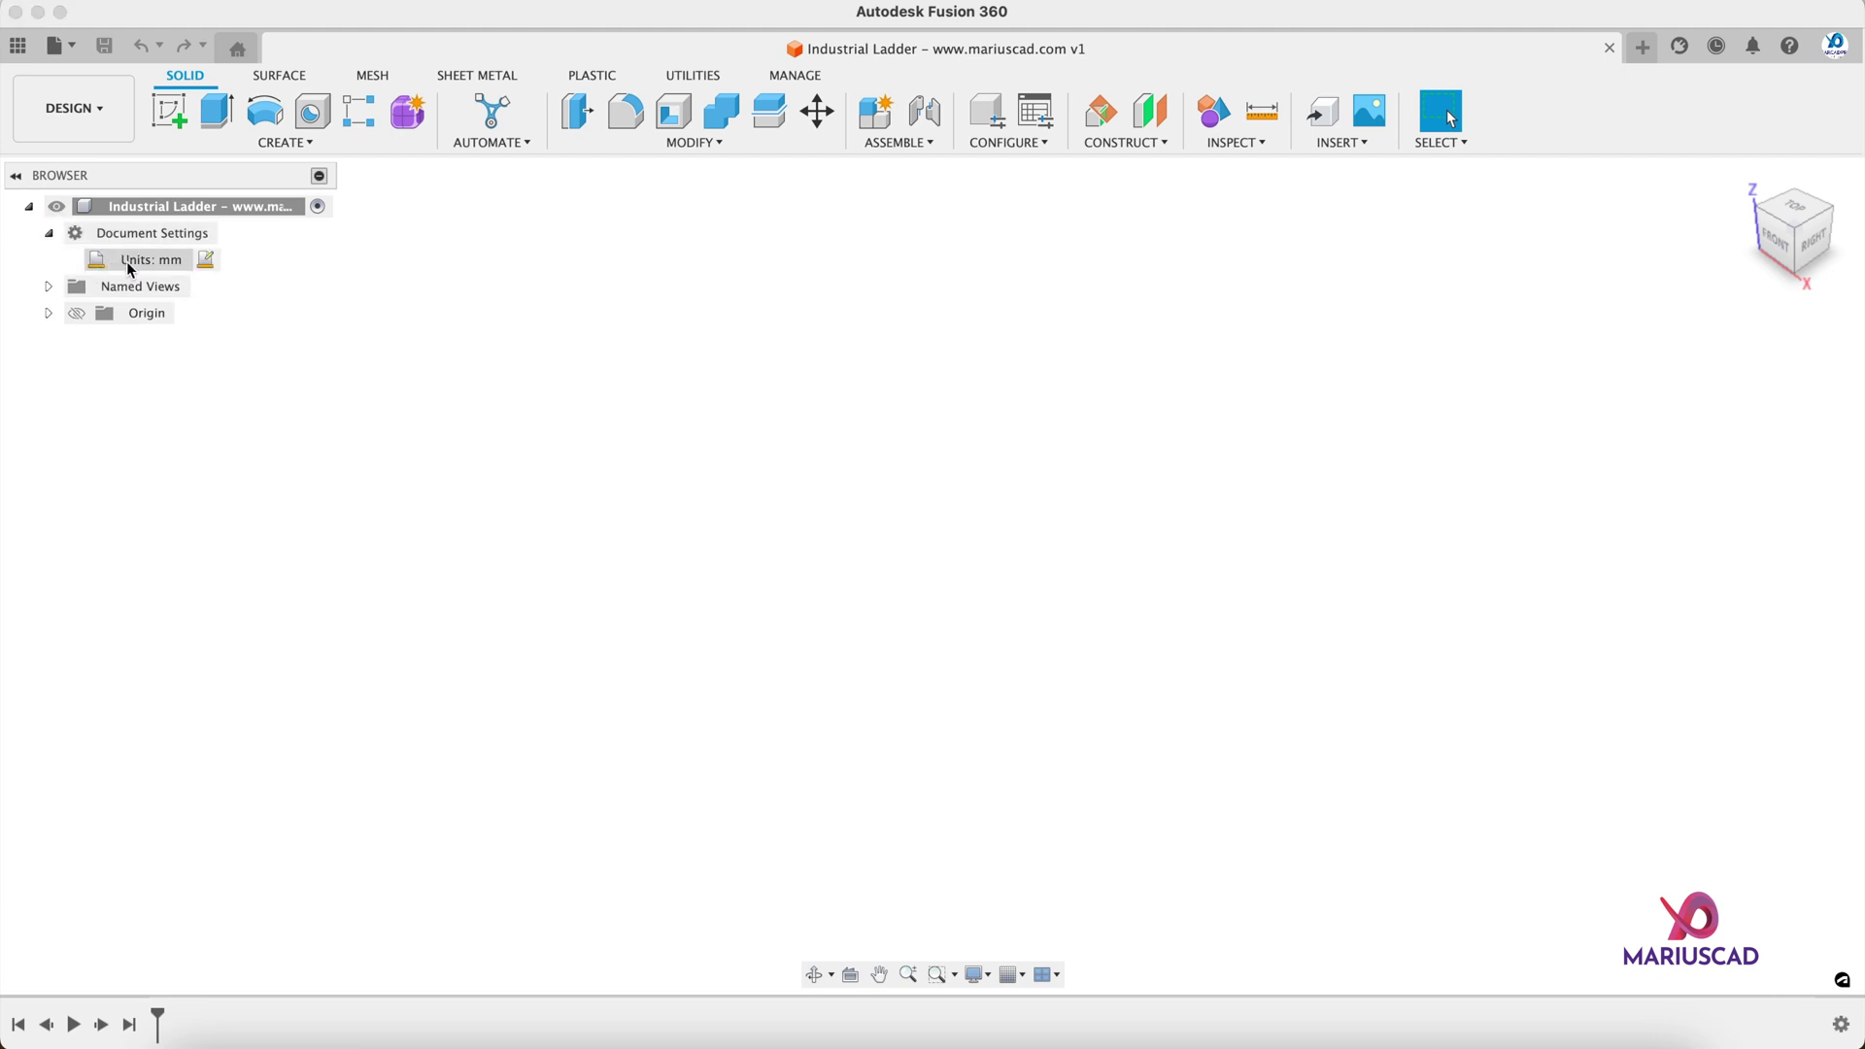
{"action": "left_click", "coordinate": [205, 259]}
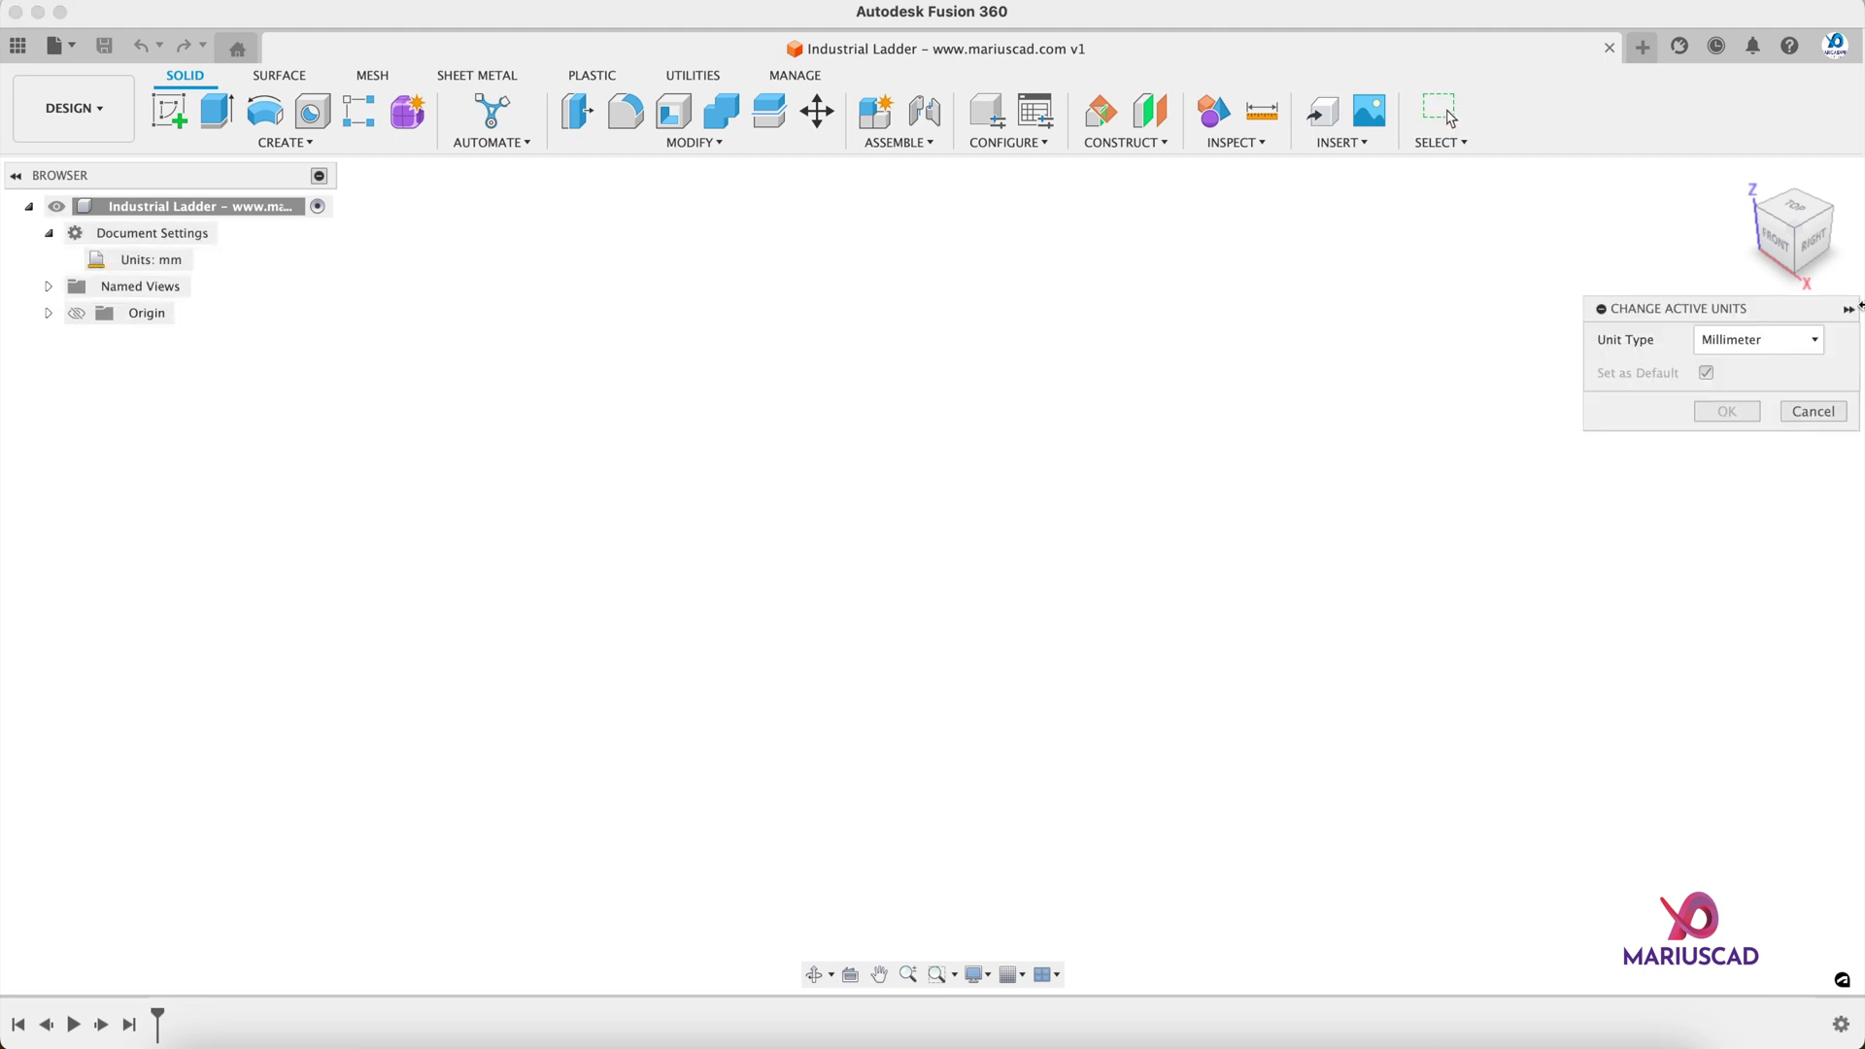
{"action": "left_click", "coordinate": [1759, 339]}
{"action": "left_click", "coordinate": [1754, 369]}
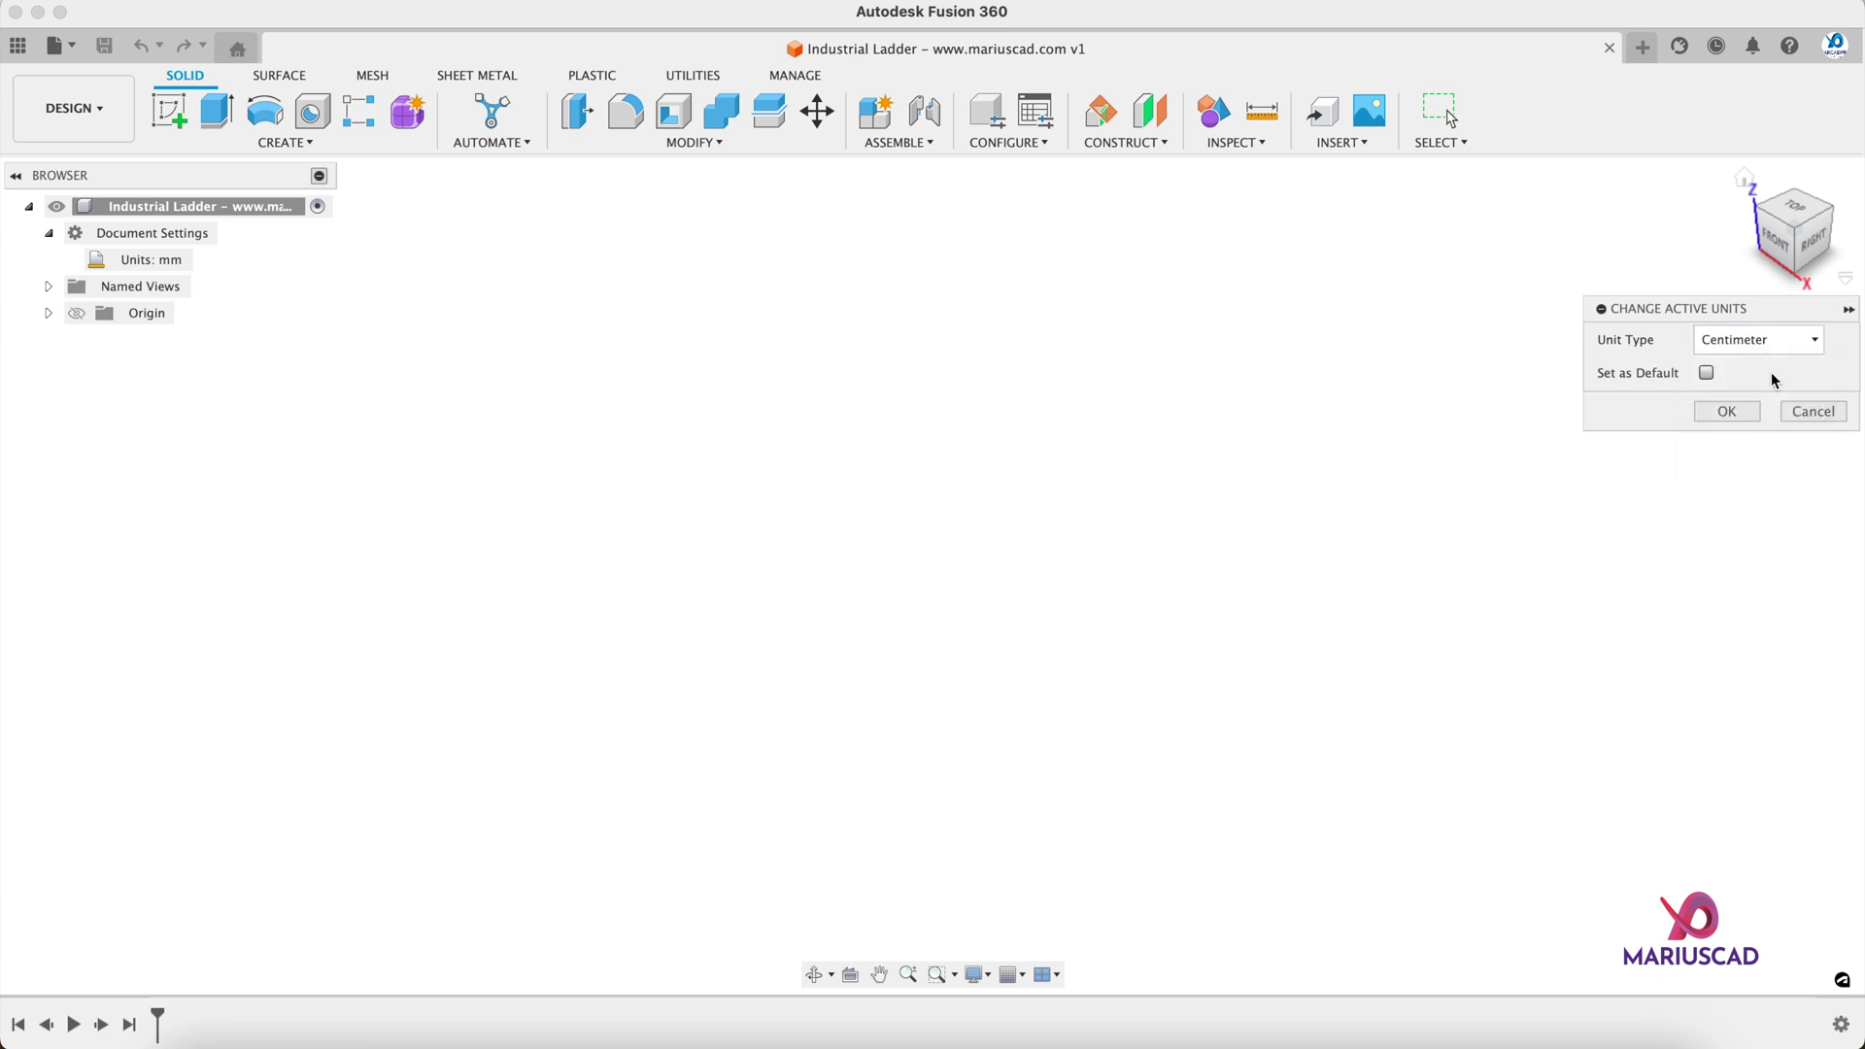
{"action": "left_click", "coordinate": [1739, 411]}
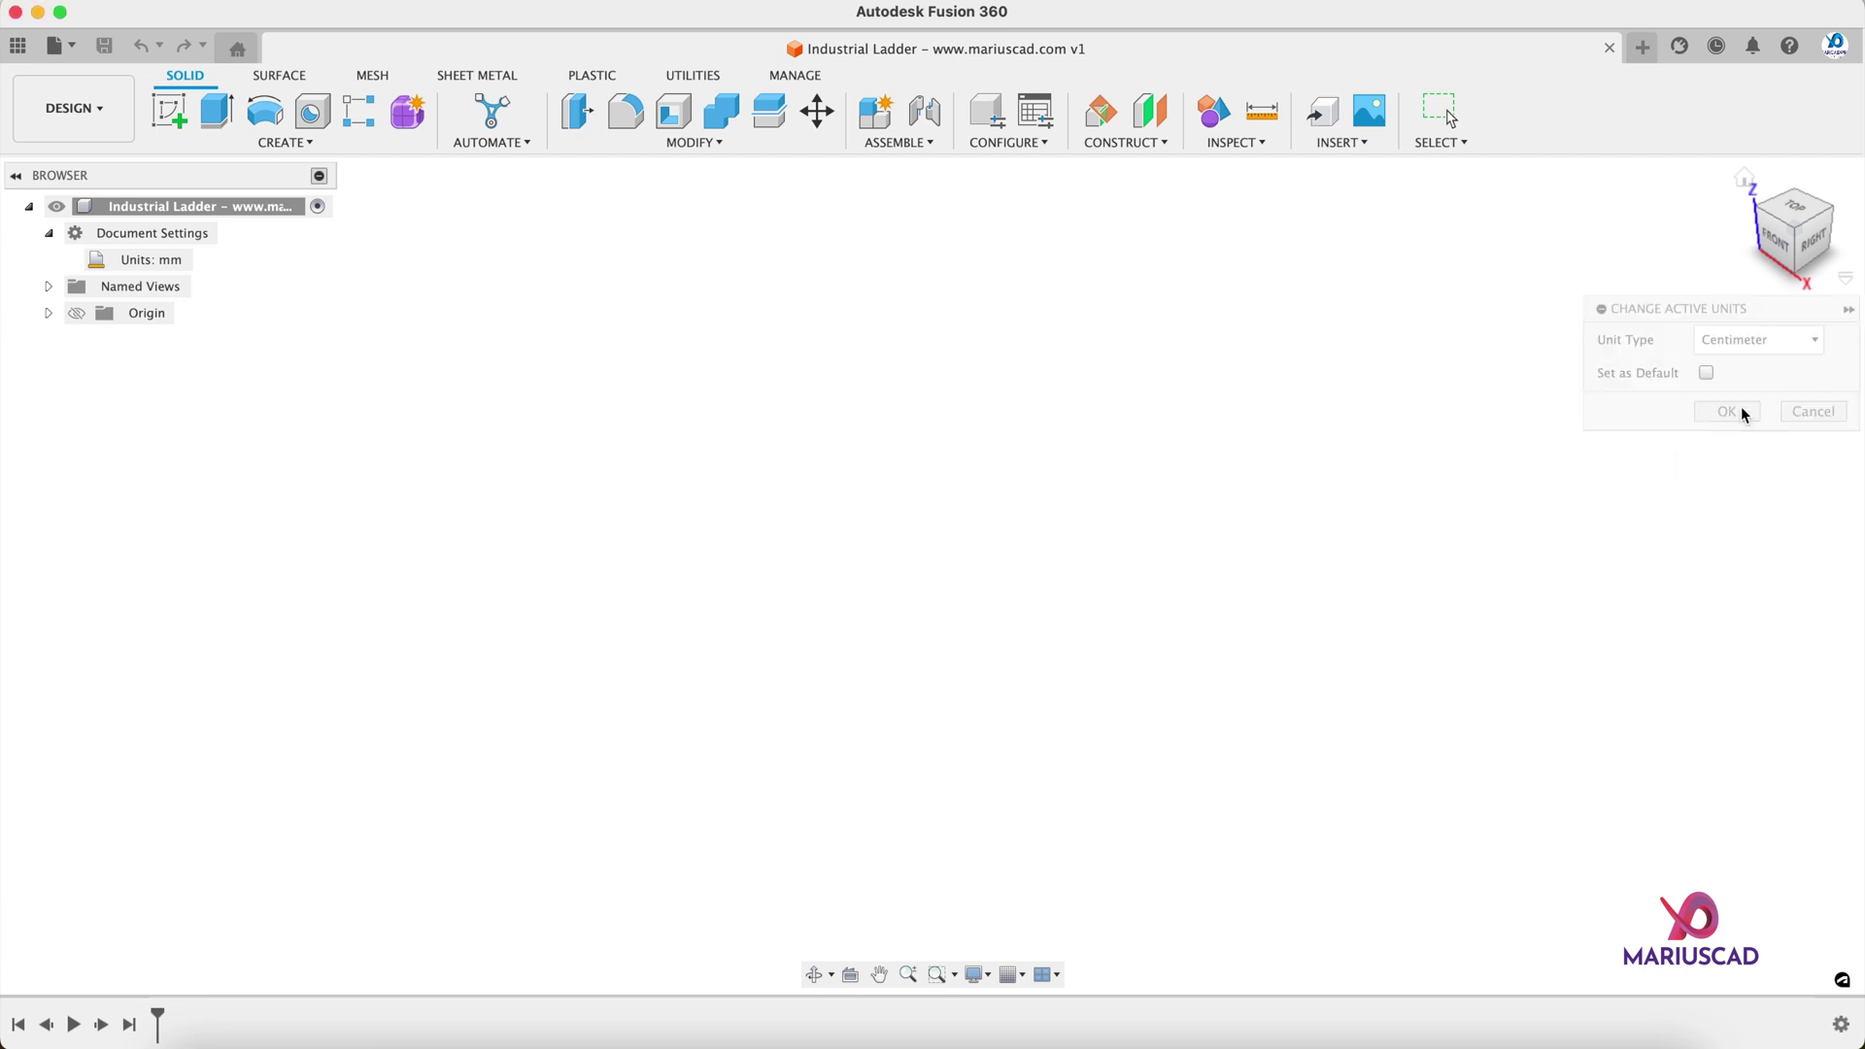
{"action": "left_click", "coordinate": [49, 233]}
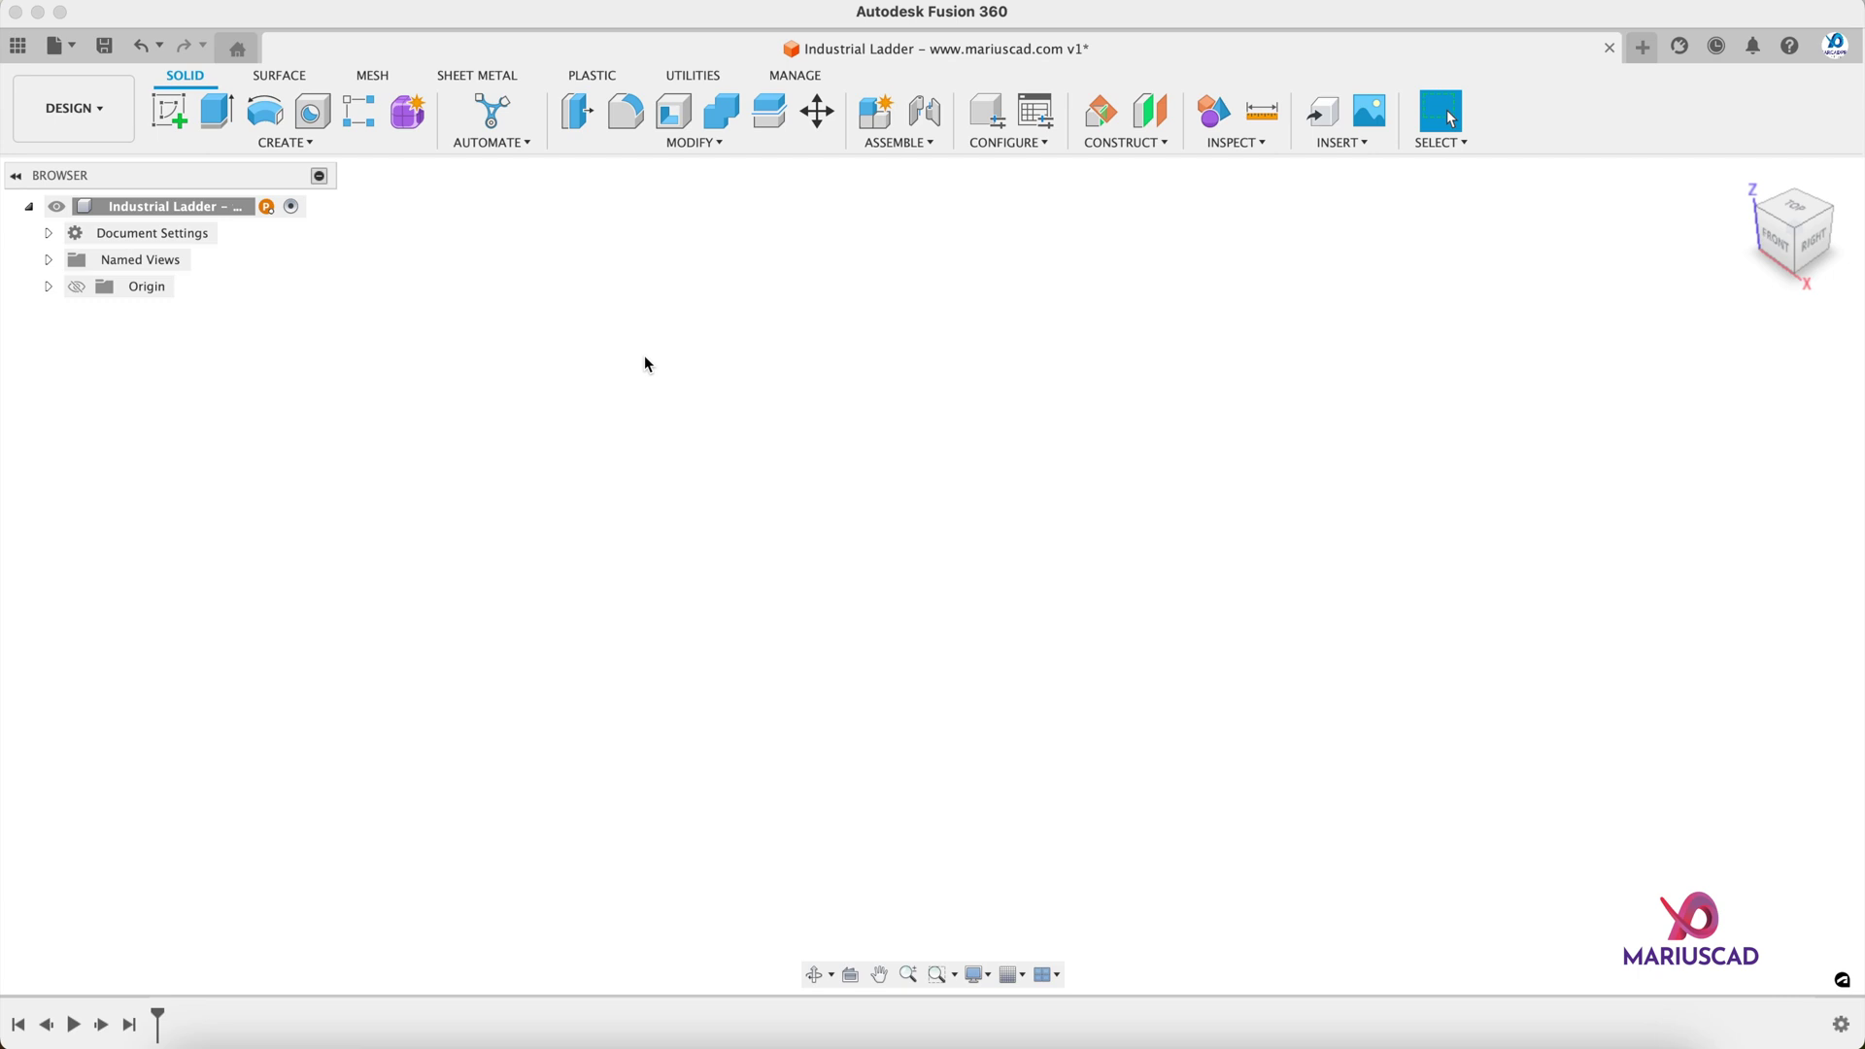
Step: Create a new component, renaming Component1 to 'Industrial Ladder'
{"action": "left_click", "coordinate": [292, 143]}
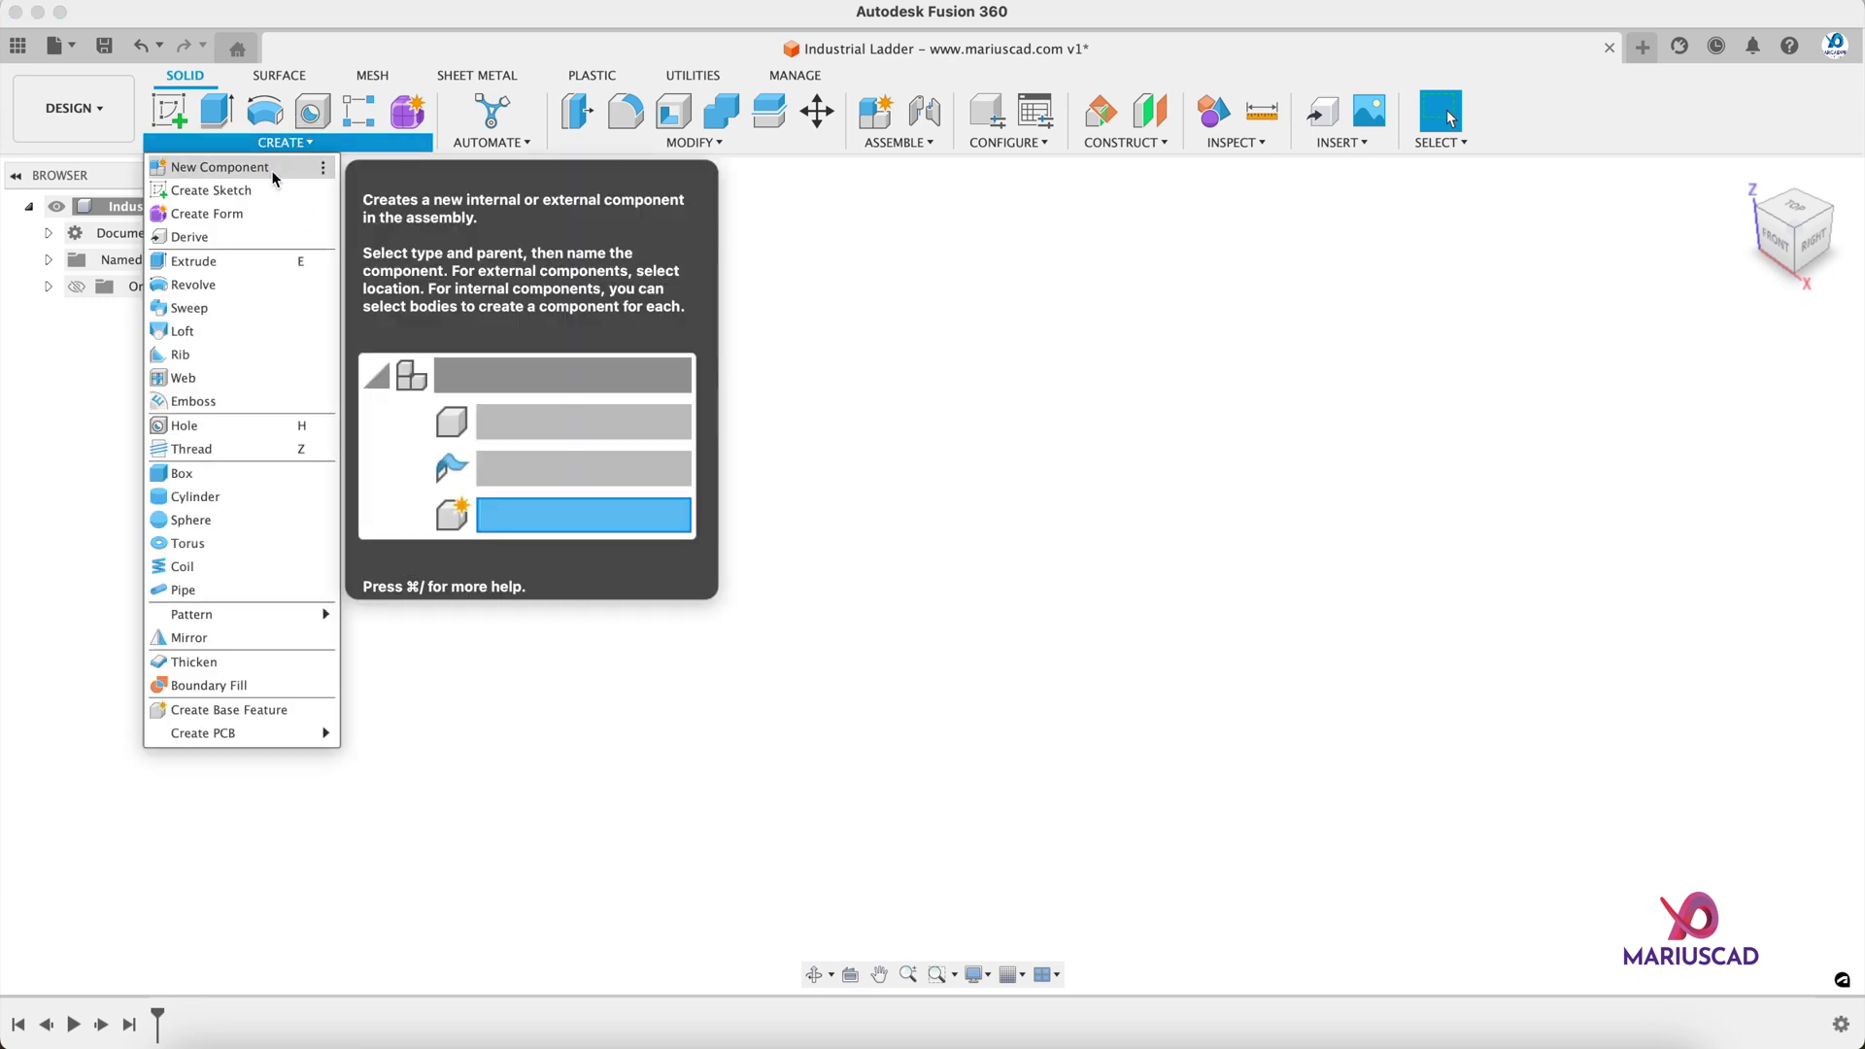
{"action": "left_click", "coordinate": [271, 171]}
{"action": "left_click_drag", "start_coordinate": [1712, 443], "coordinate": [1521, 437]}
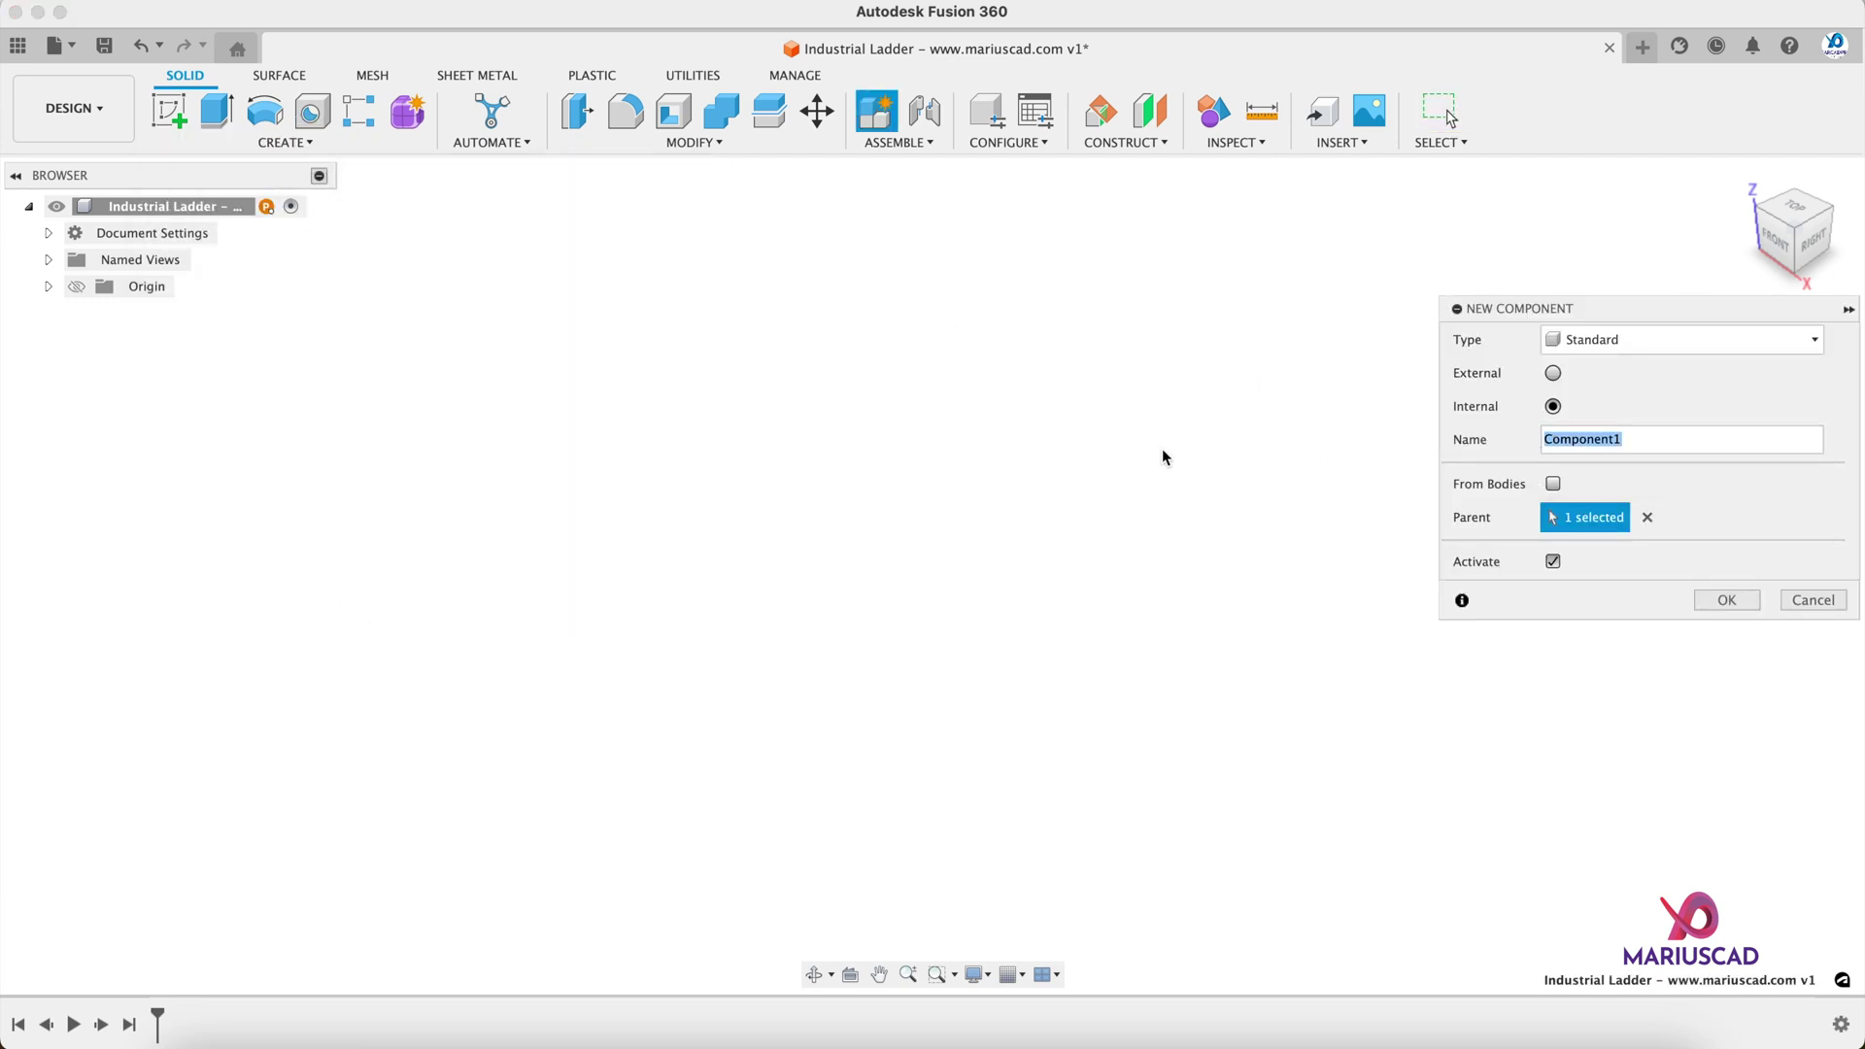
{"action": "type", "text": "Industrial Ladder"}
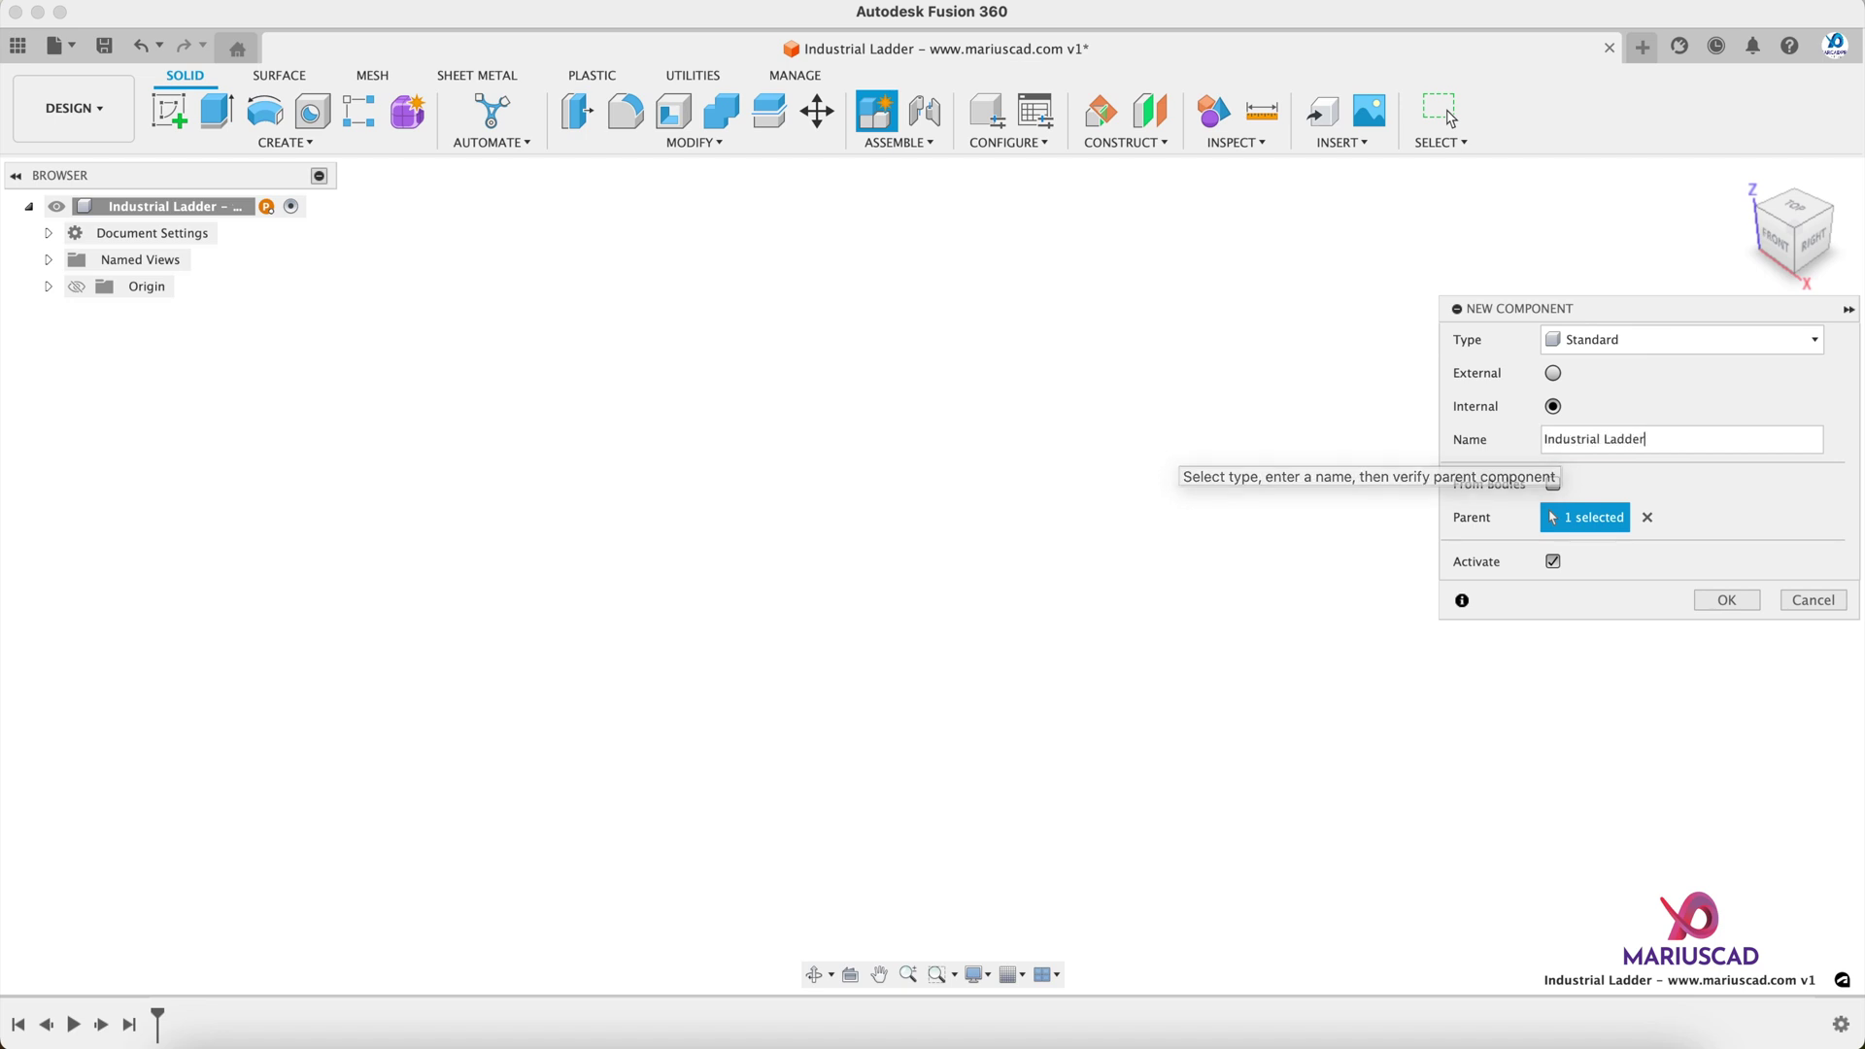
{"action": "key", "text": "Return"}
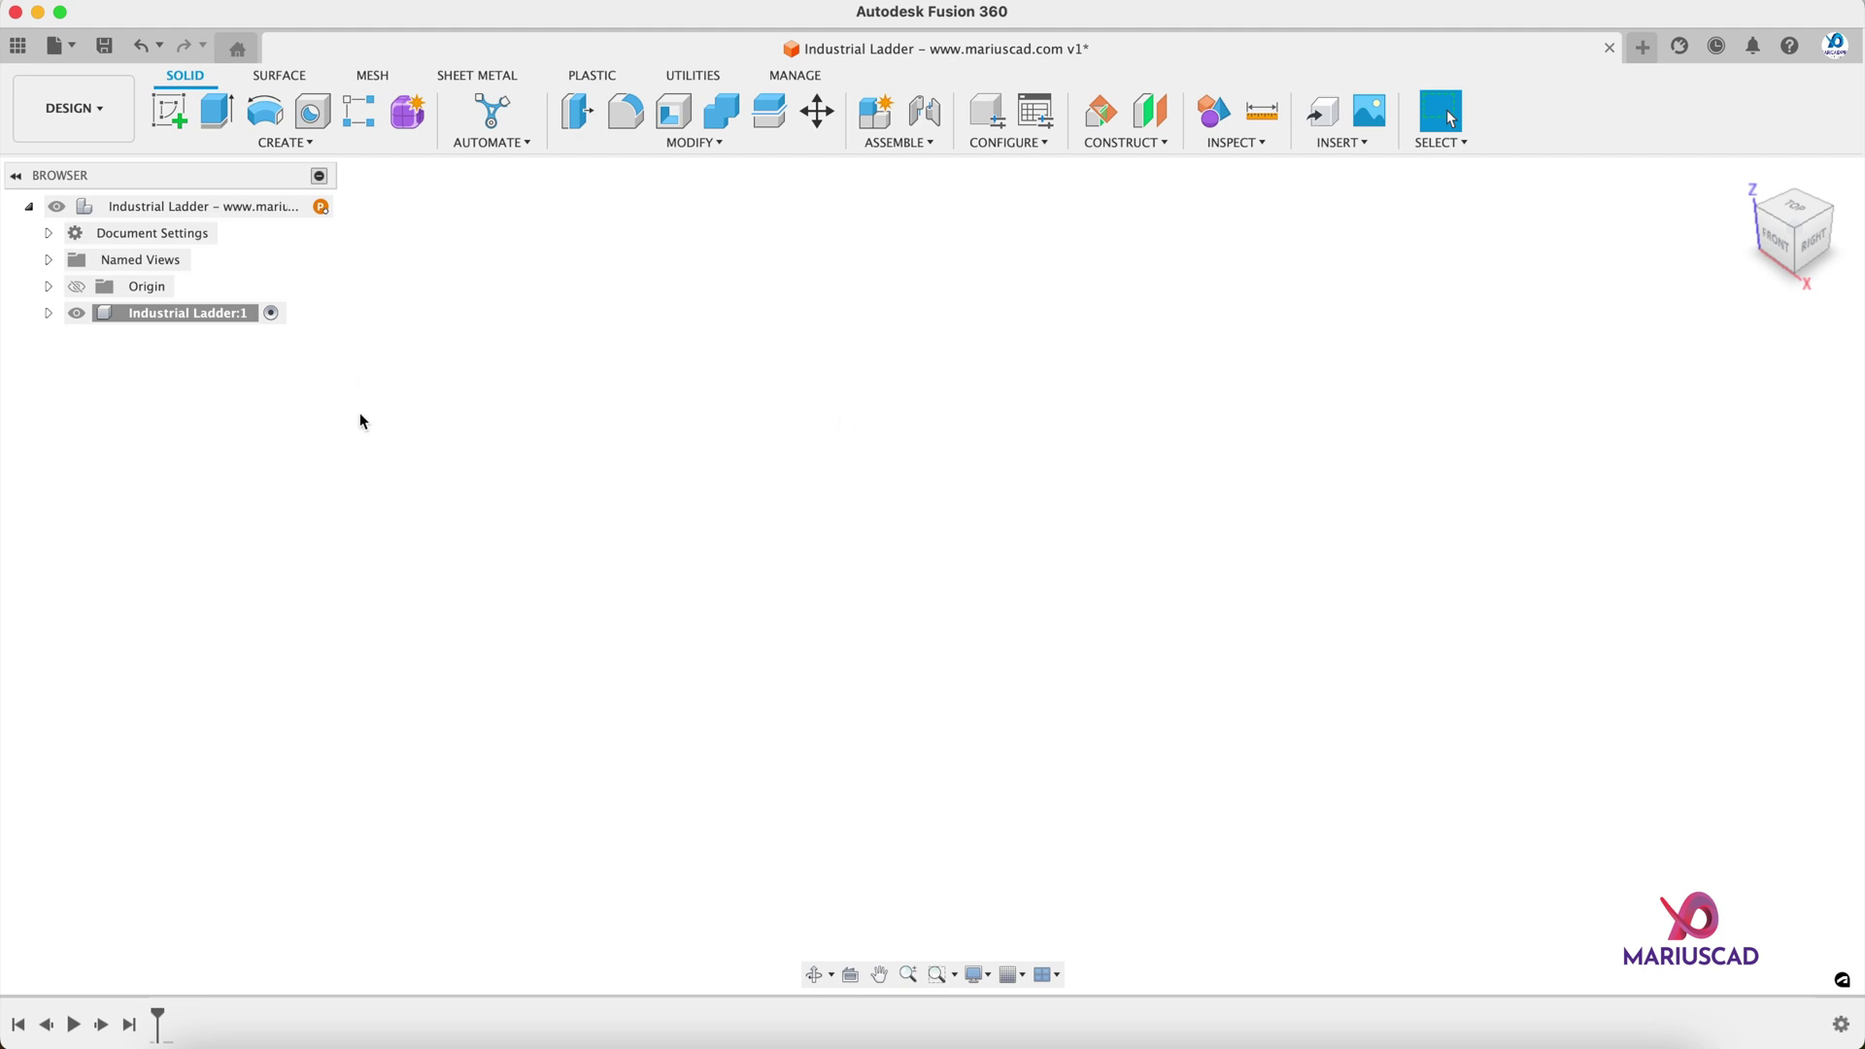
Step: Start a sketch on the vertical origin plane and turn the view to BACK
{"action": "left_click", "coordinate": [168, 112]}
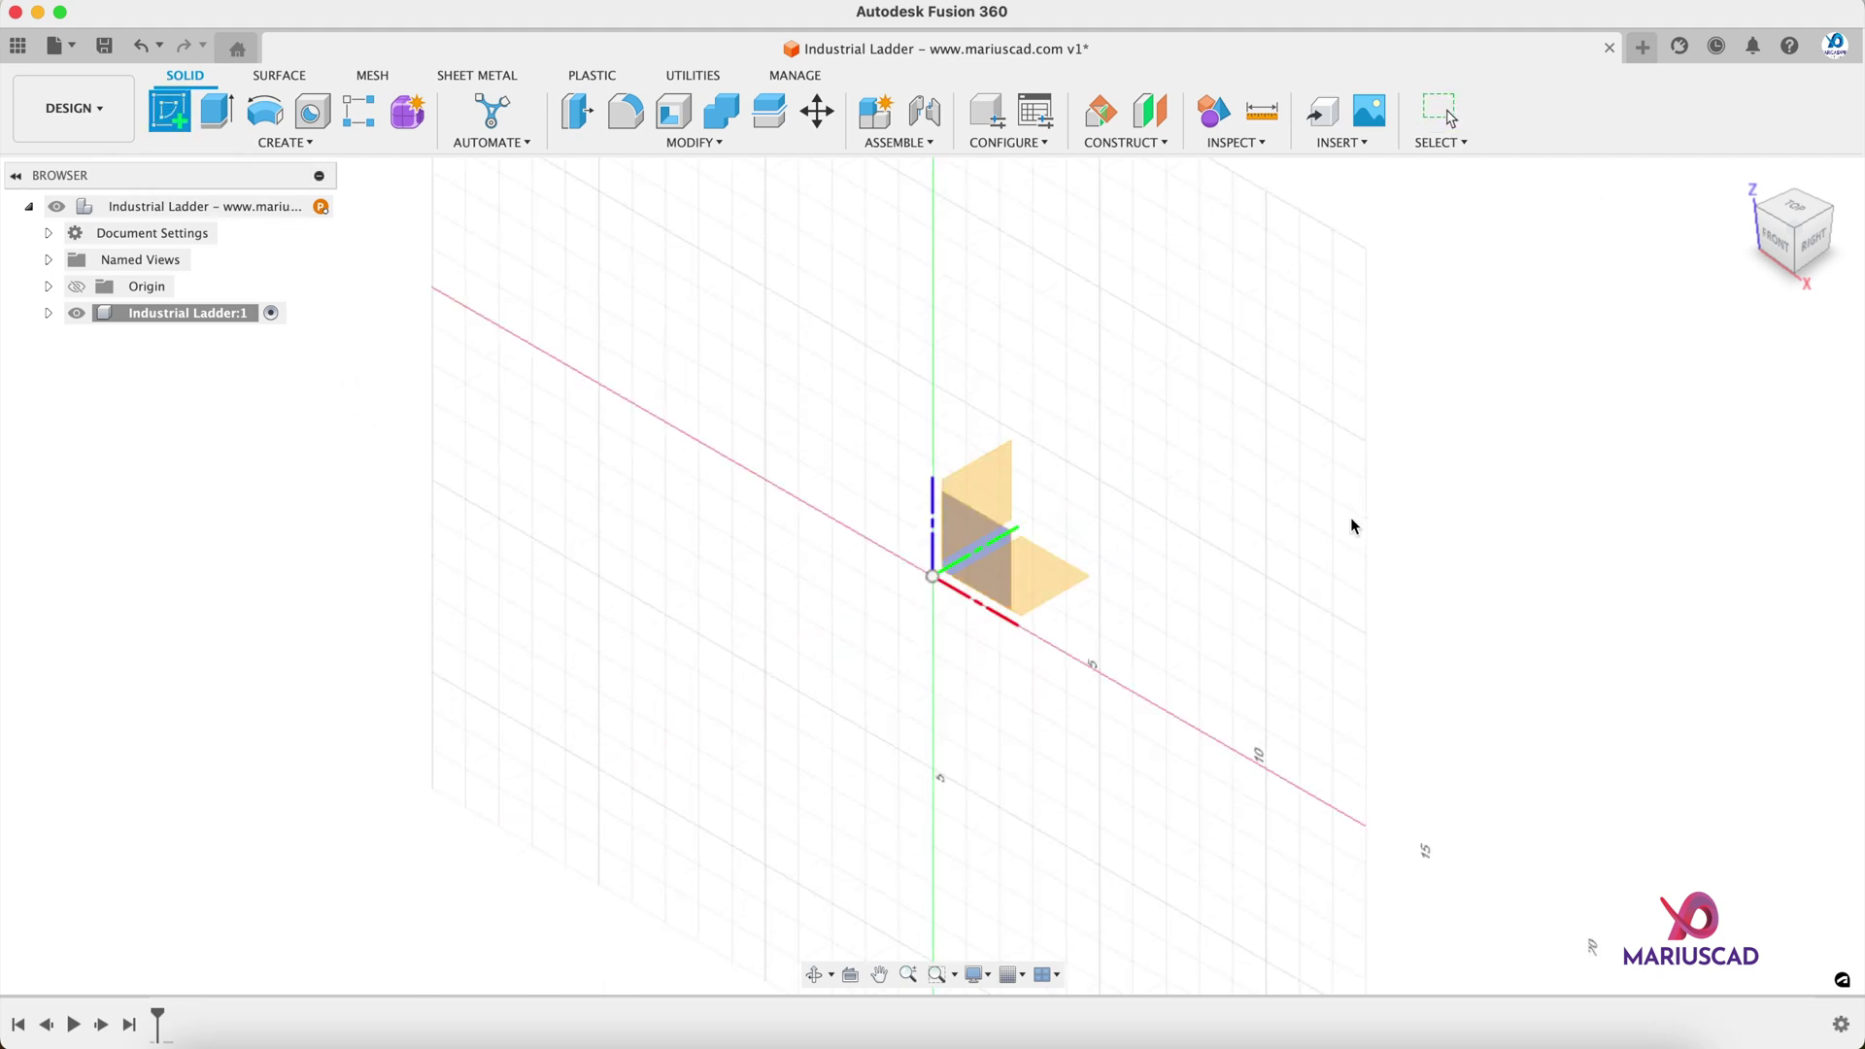
{"action": "left_click", "coordinate": [988, 546]}
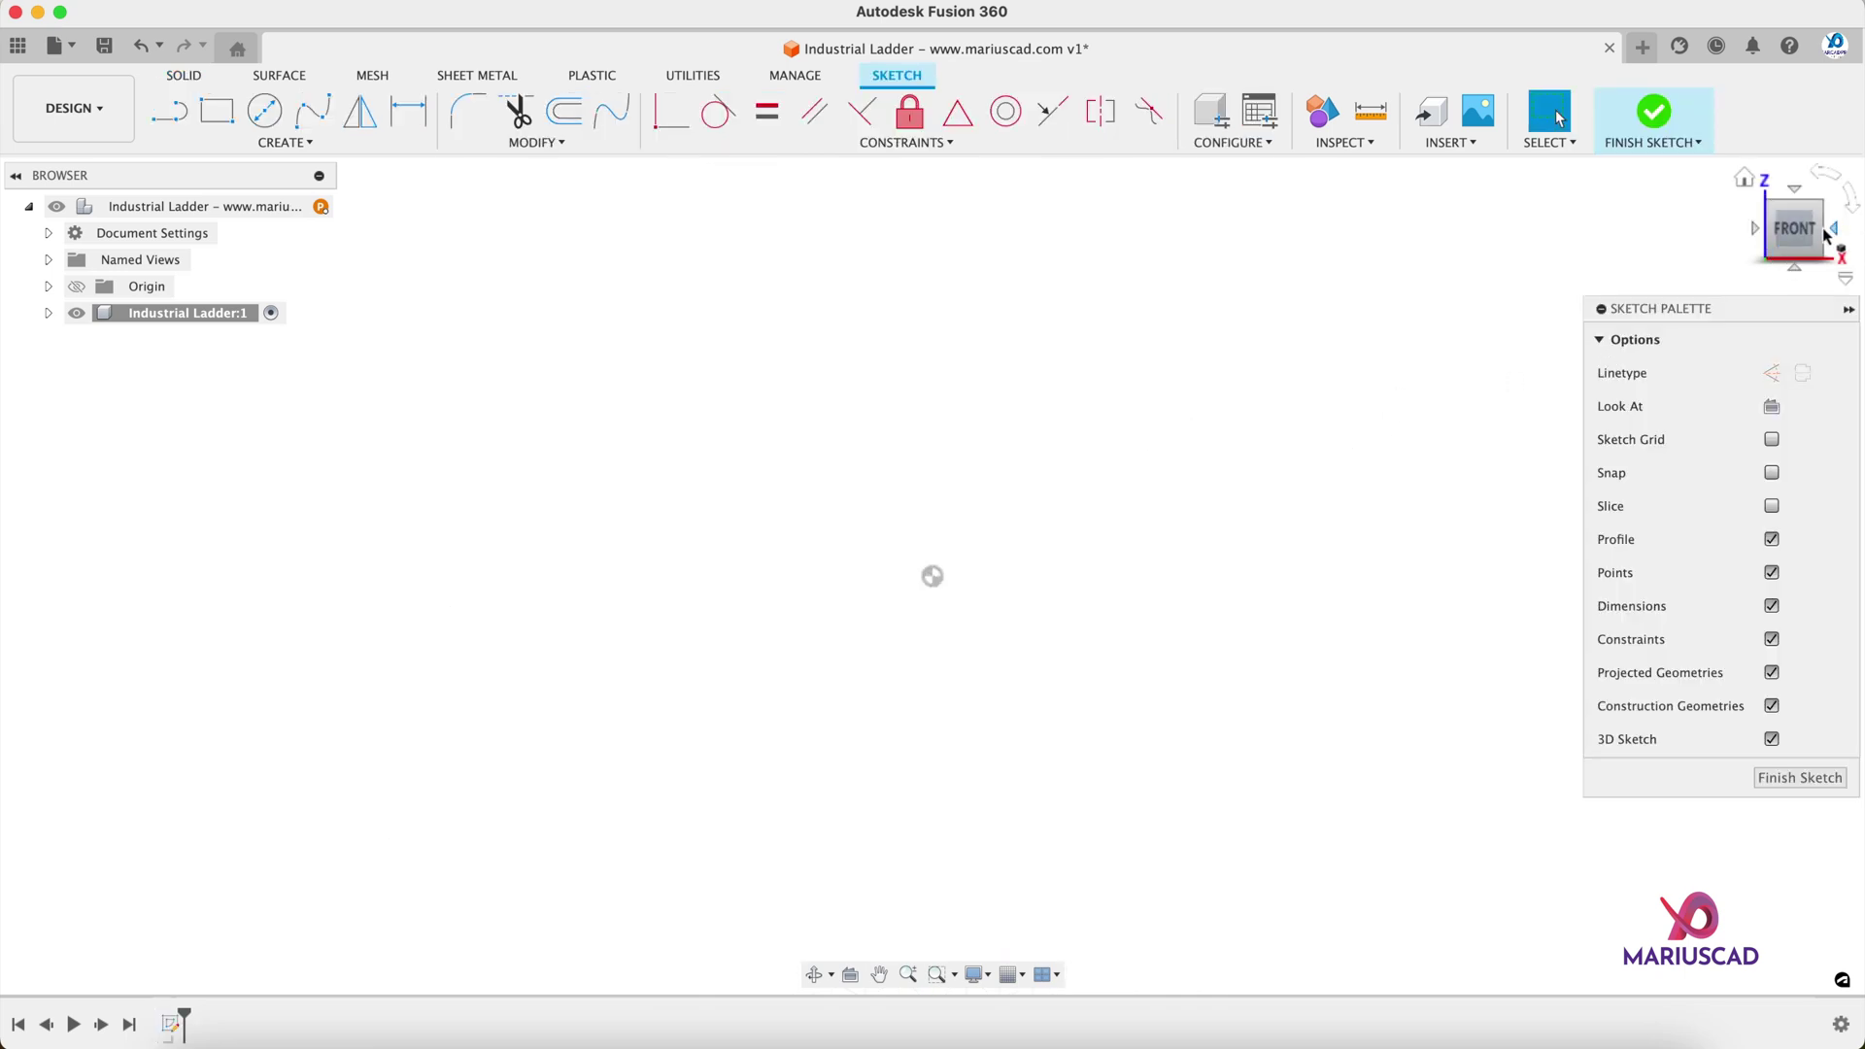
{"action": "left_click", "coordinate": [1834, 230]}
{"action": "left_click", "coordinate": [1835, 231]}
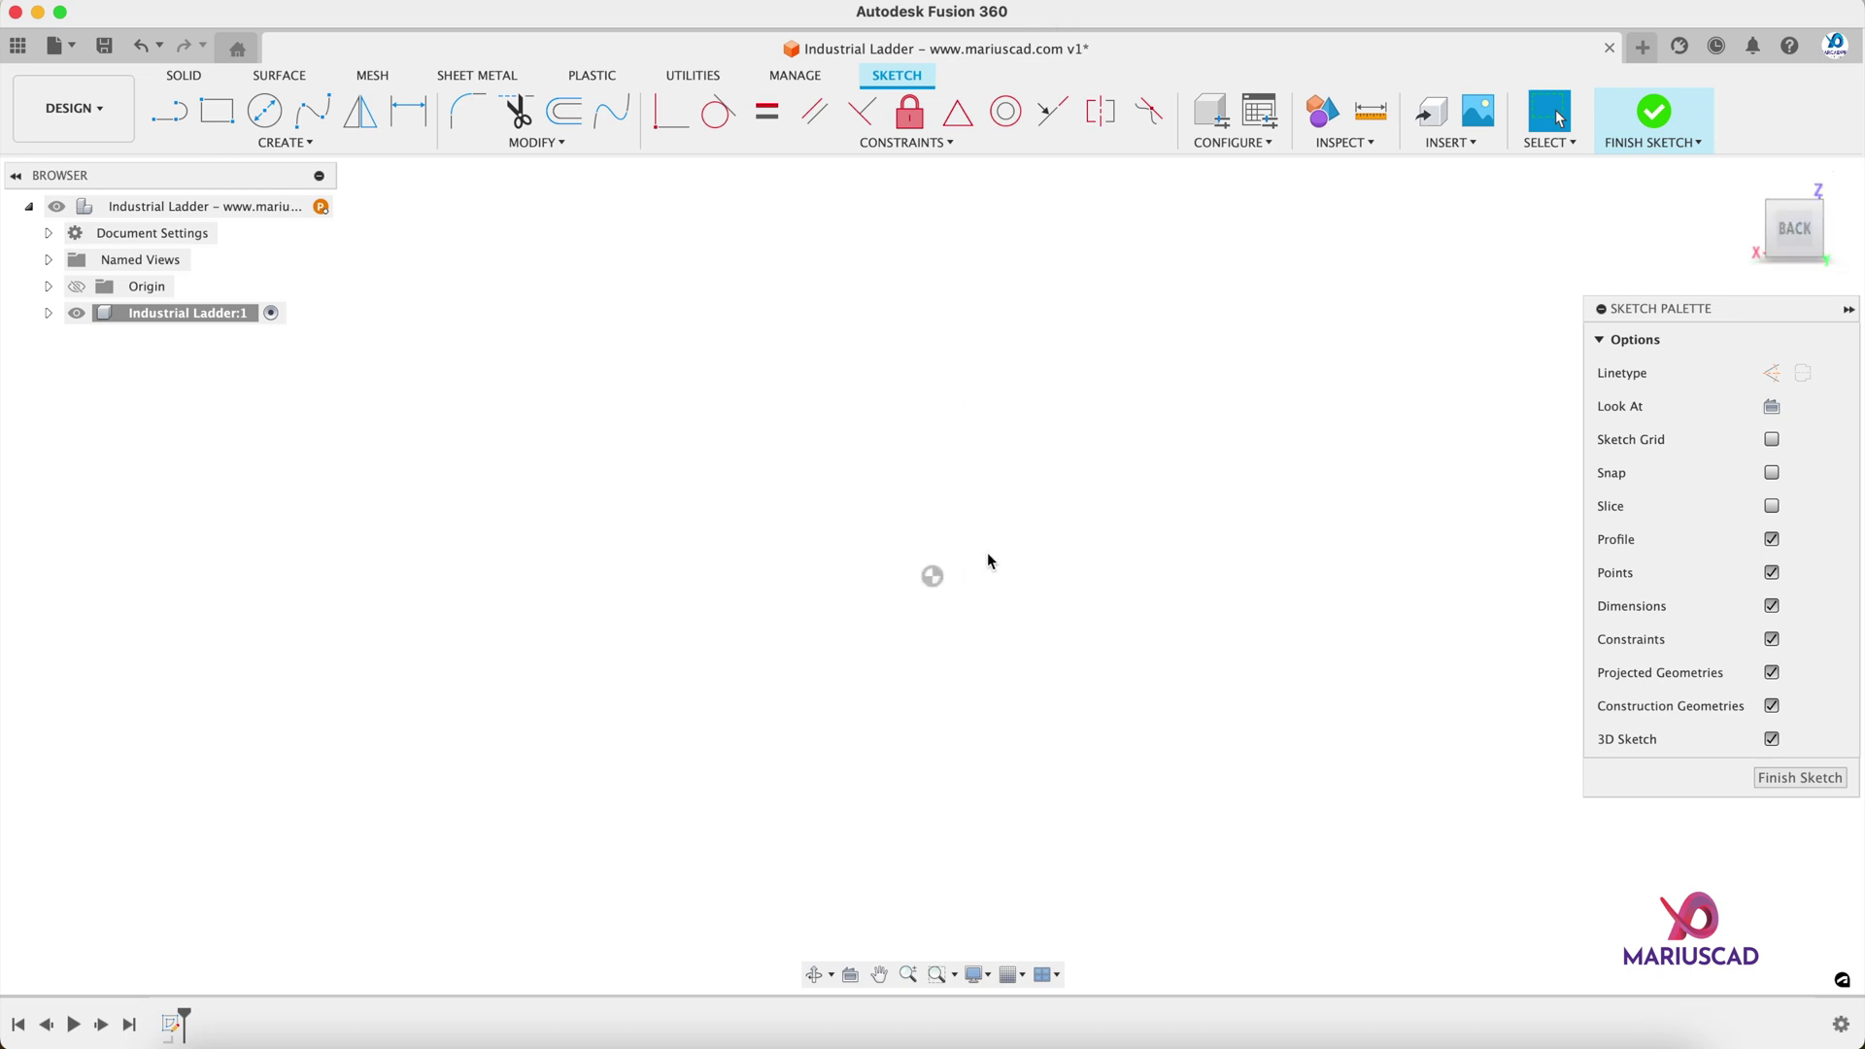
Step: Draw a rectangle from the origin, 14 cm high by 12 cm wide
{"action": "key", "text": "r"}
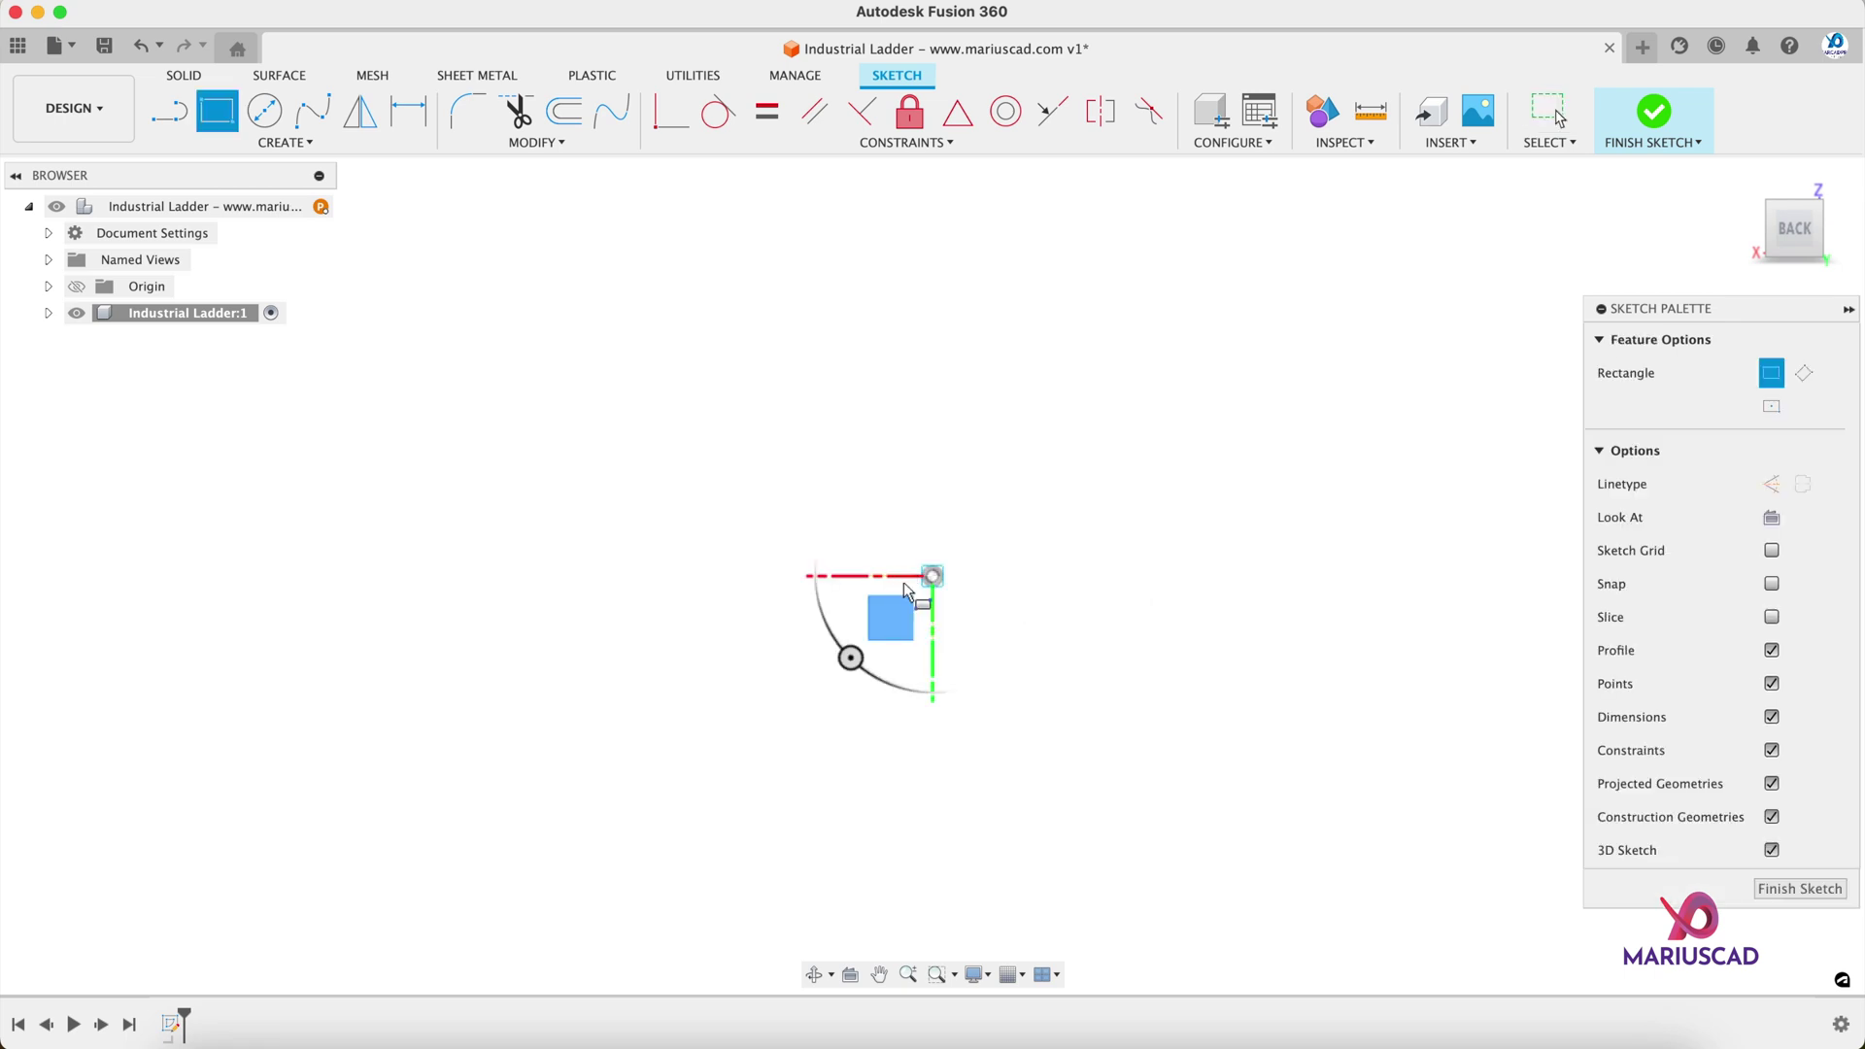
{"action": "left_click", "coordinate": [933, 577]}
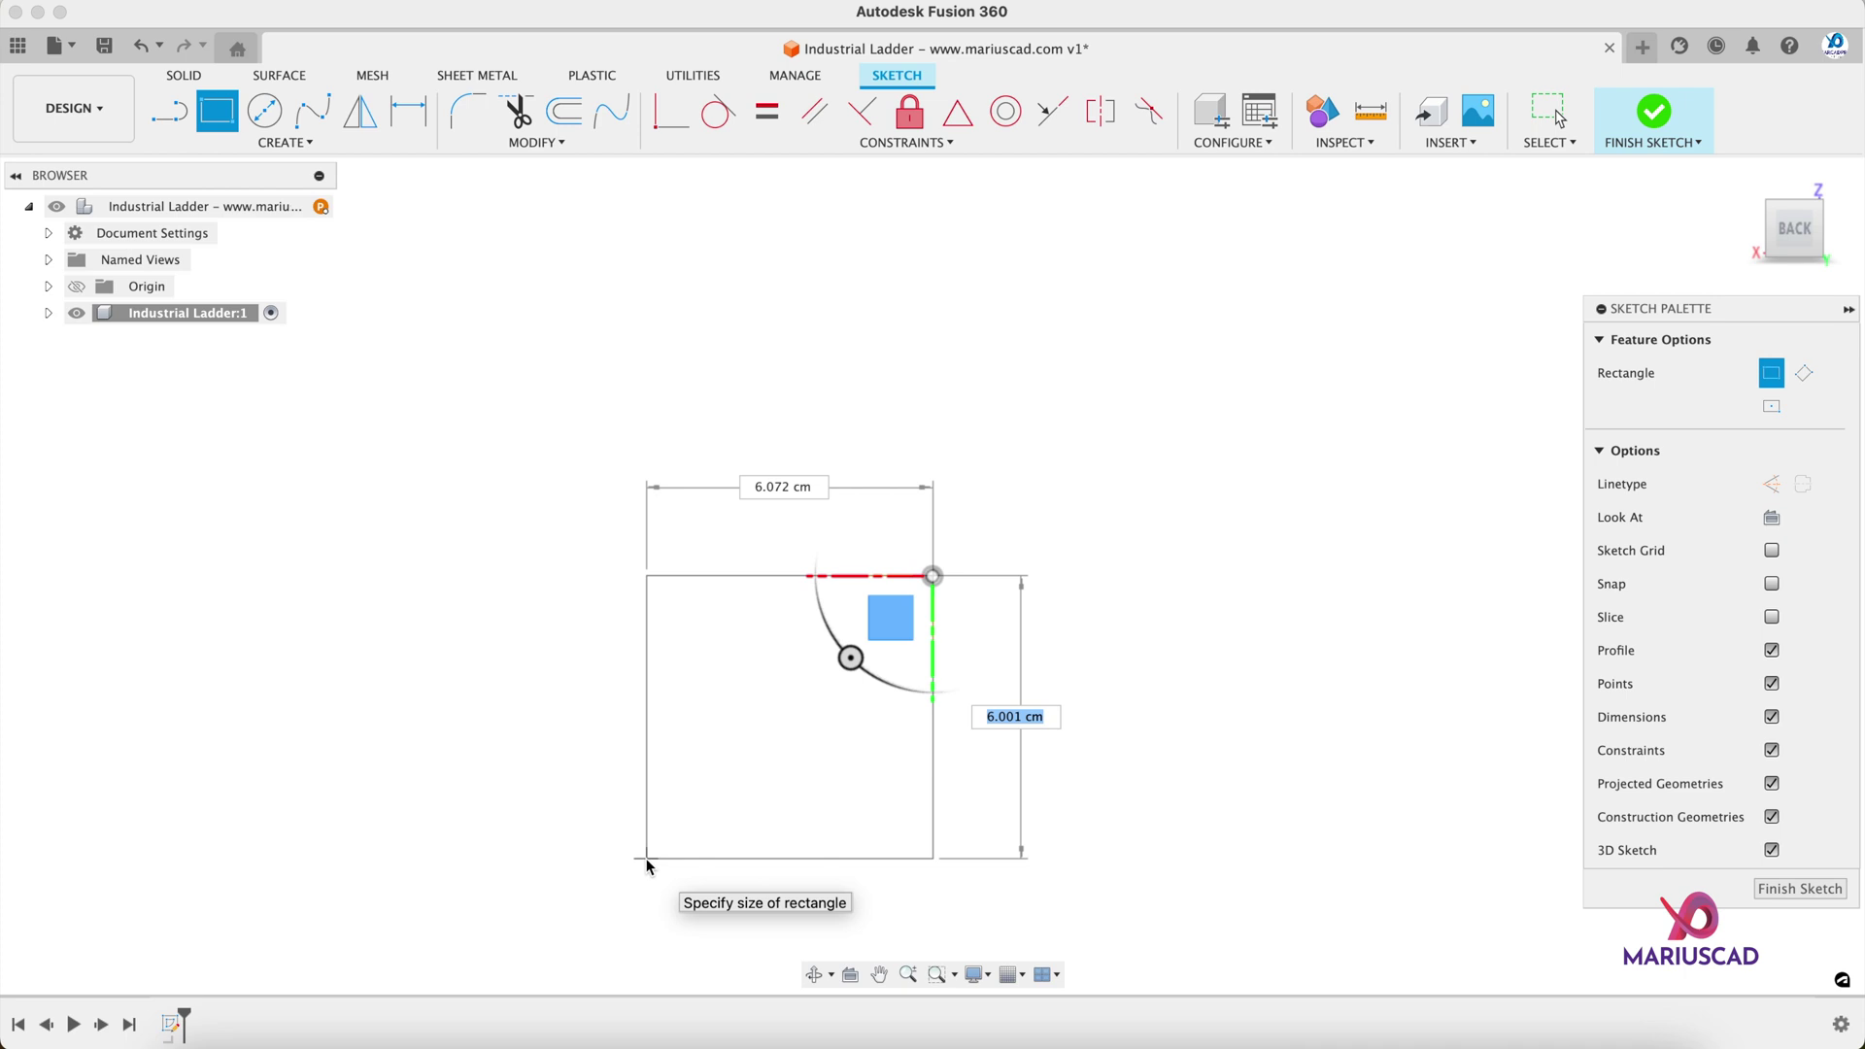
{"action": "type", "text": "14"}
{"action": "key", "text": "Tab"}
{"action": "type", "text": "12"}
{"action": "key", "text": "Return"}
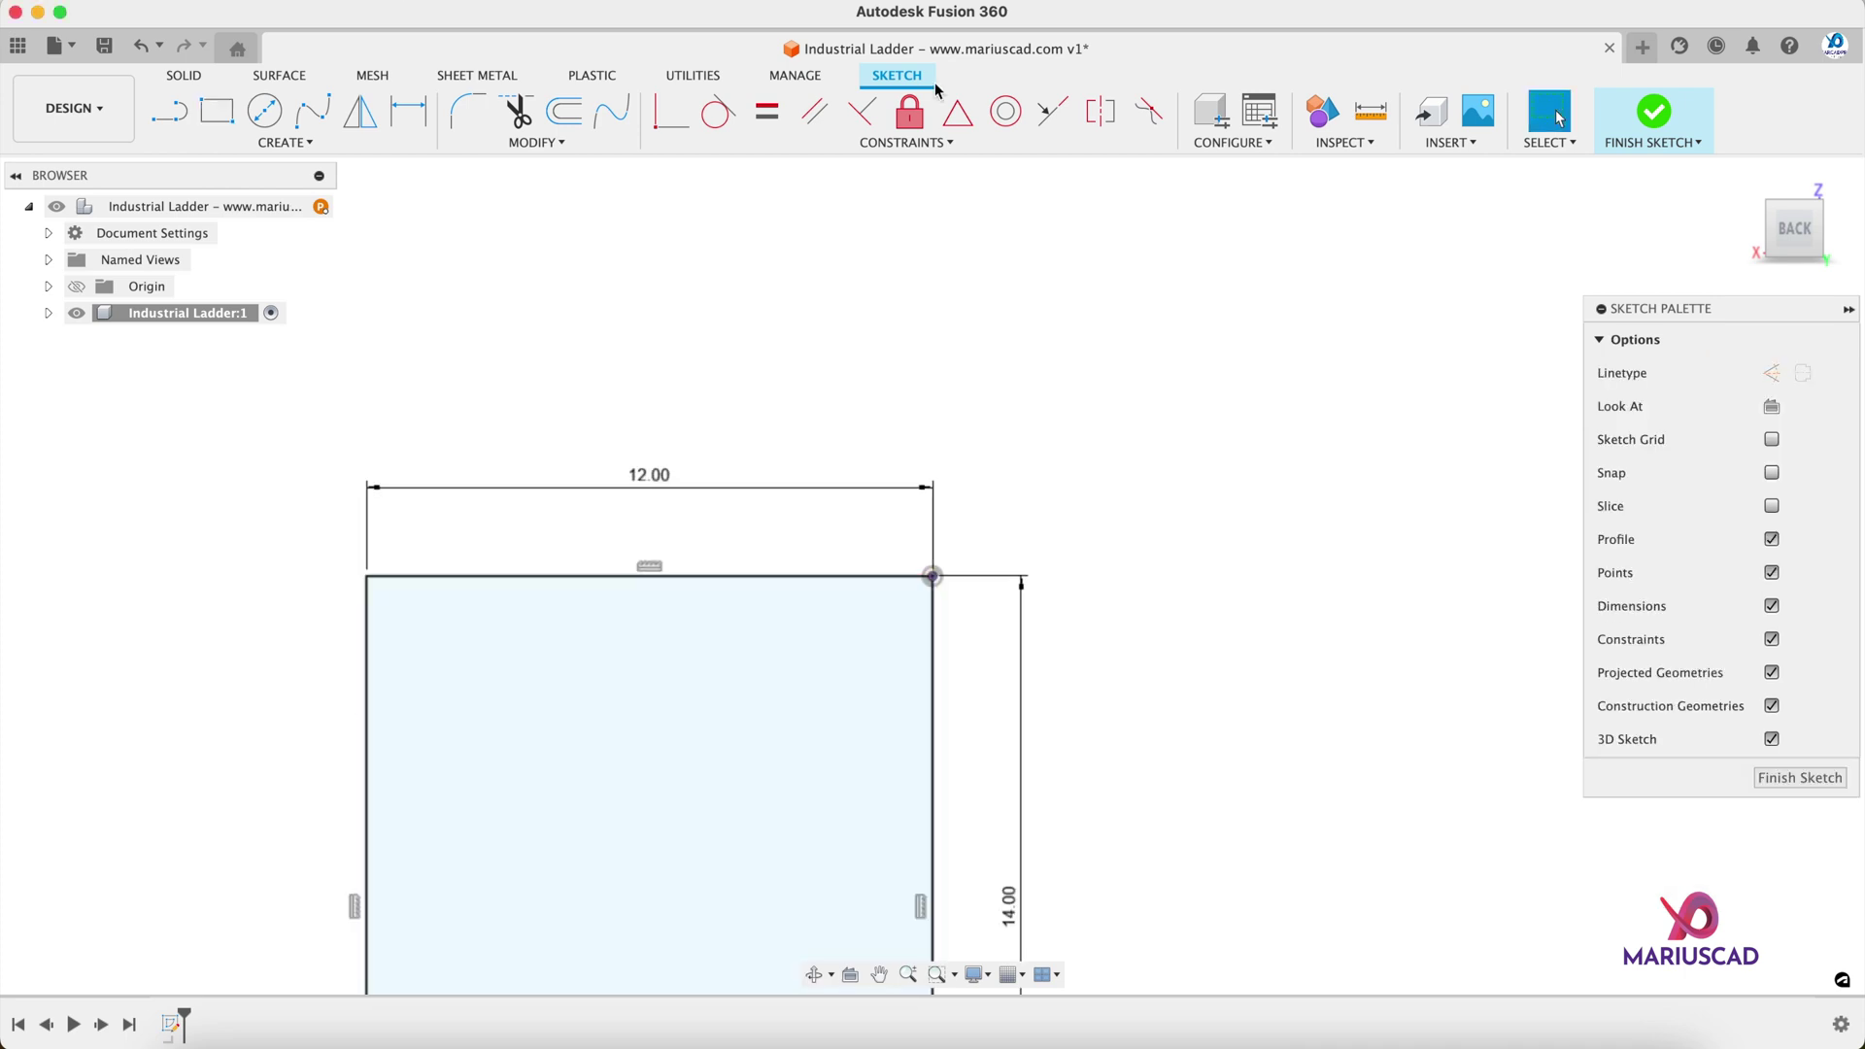
{"action": "scroll", "coordinate": [1172, 404], "scroll_direction": "up", "scroll_amount": 3}
{"action": "scroll", "coordinate": [1176, 408], "scroll_direction": "down", "scroll_amount": 5}
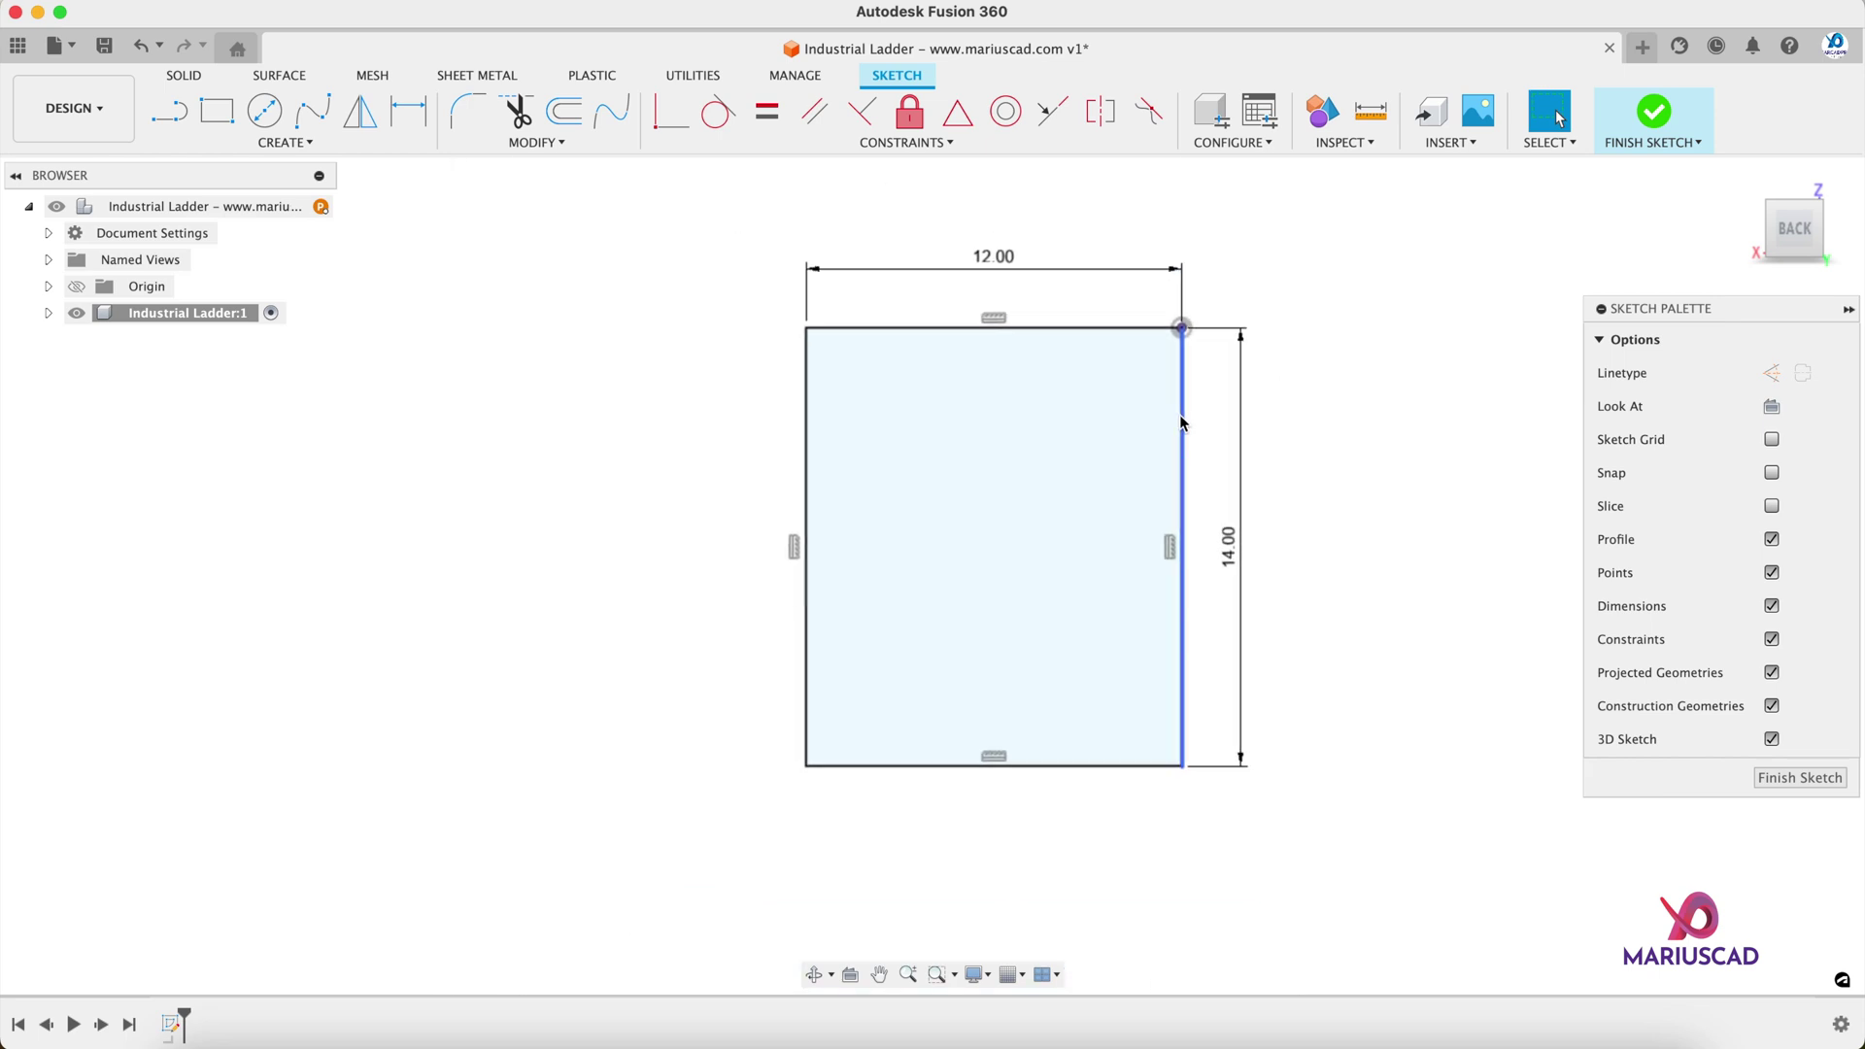
{"action": "scroll", "coordinate": [1241, 453], "scroll_direction": "up", "scroll_amount": 2}
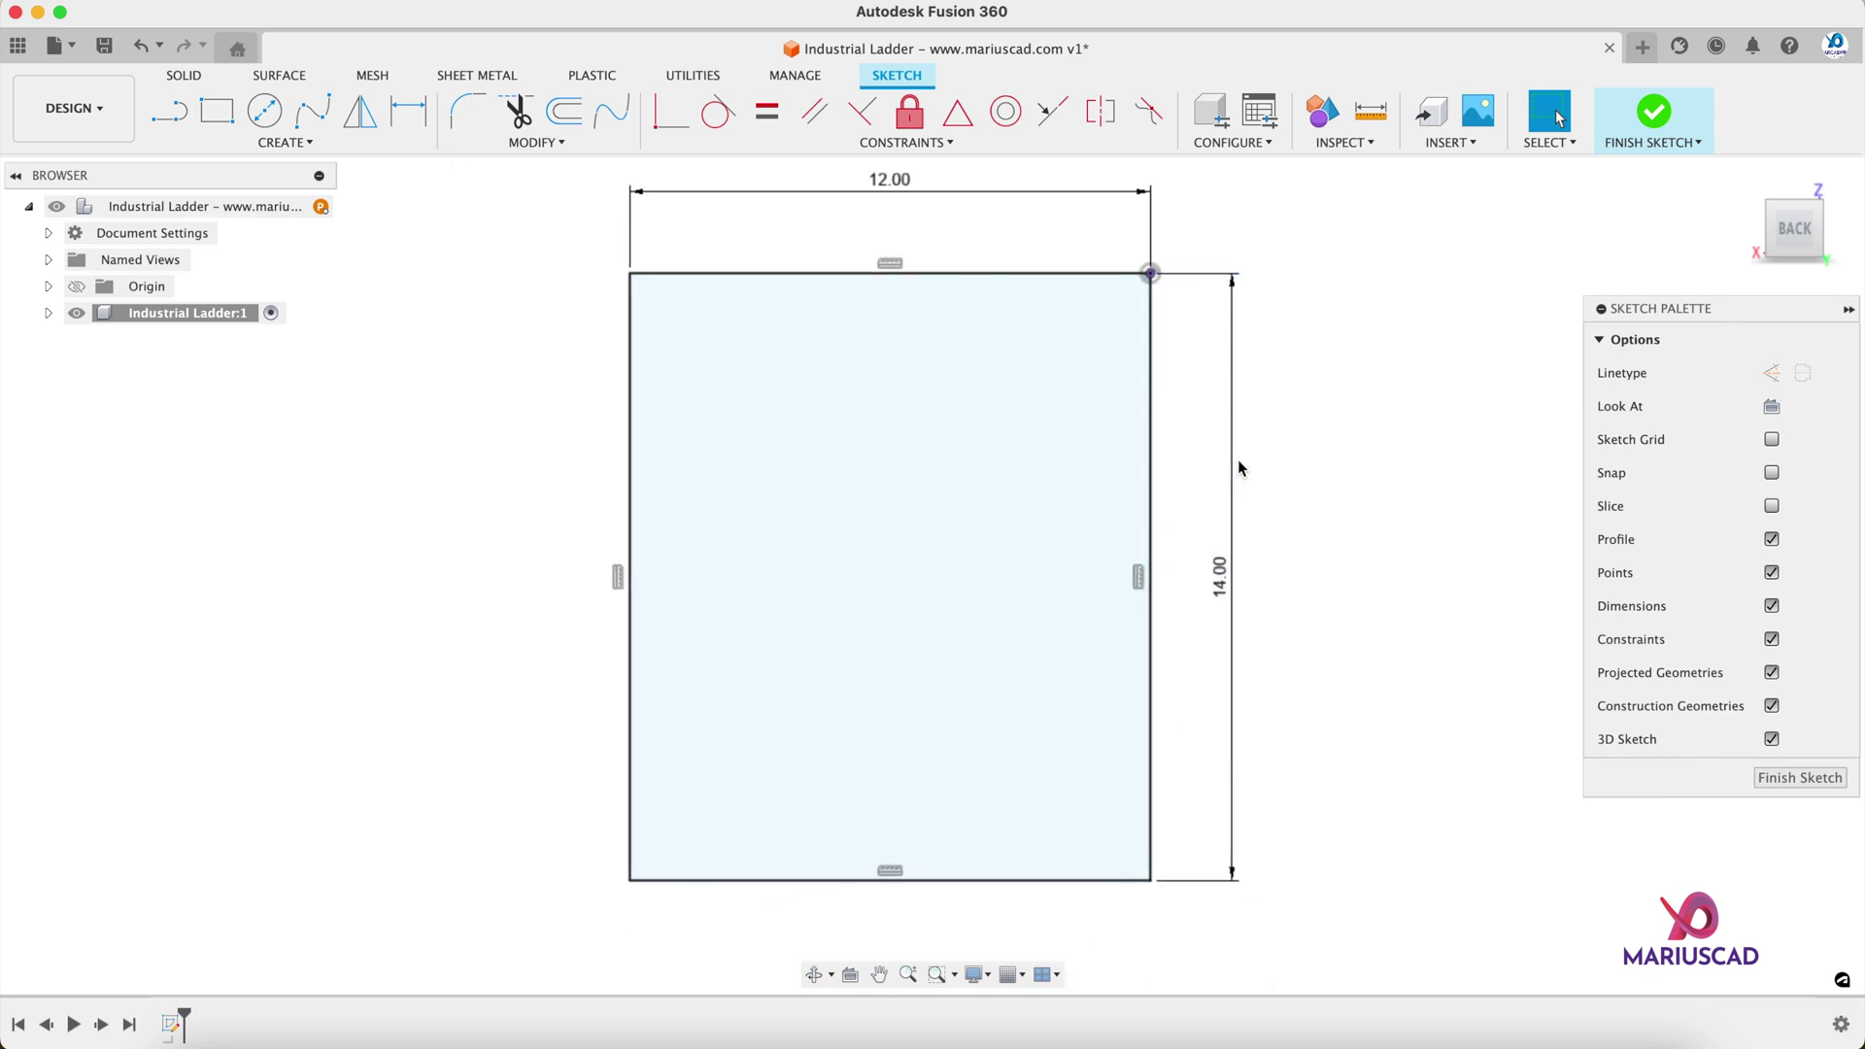
Step: Offset the rectangle's top edge 1 cm inward
{"action": "left_click", "coordinate": [973, 274]}
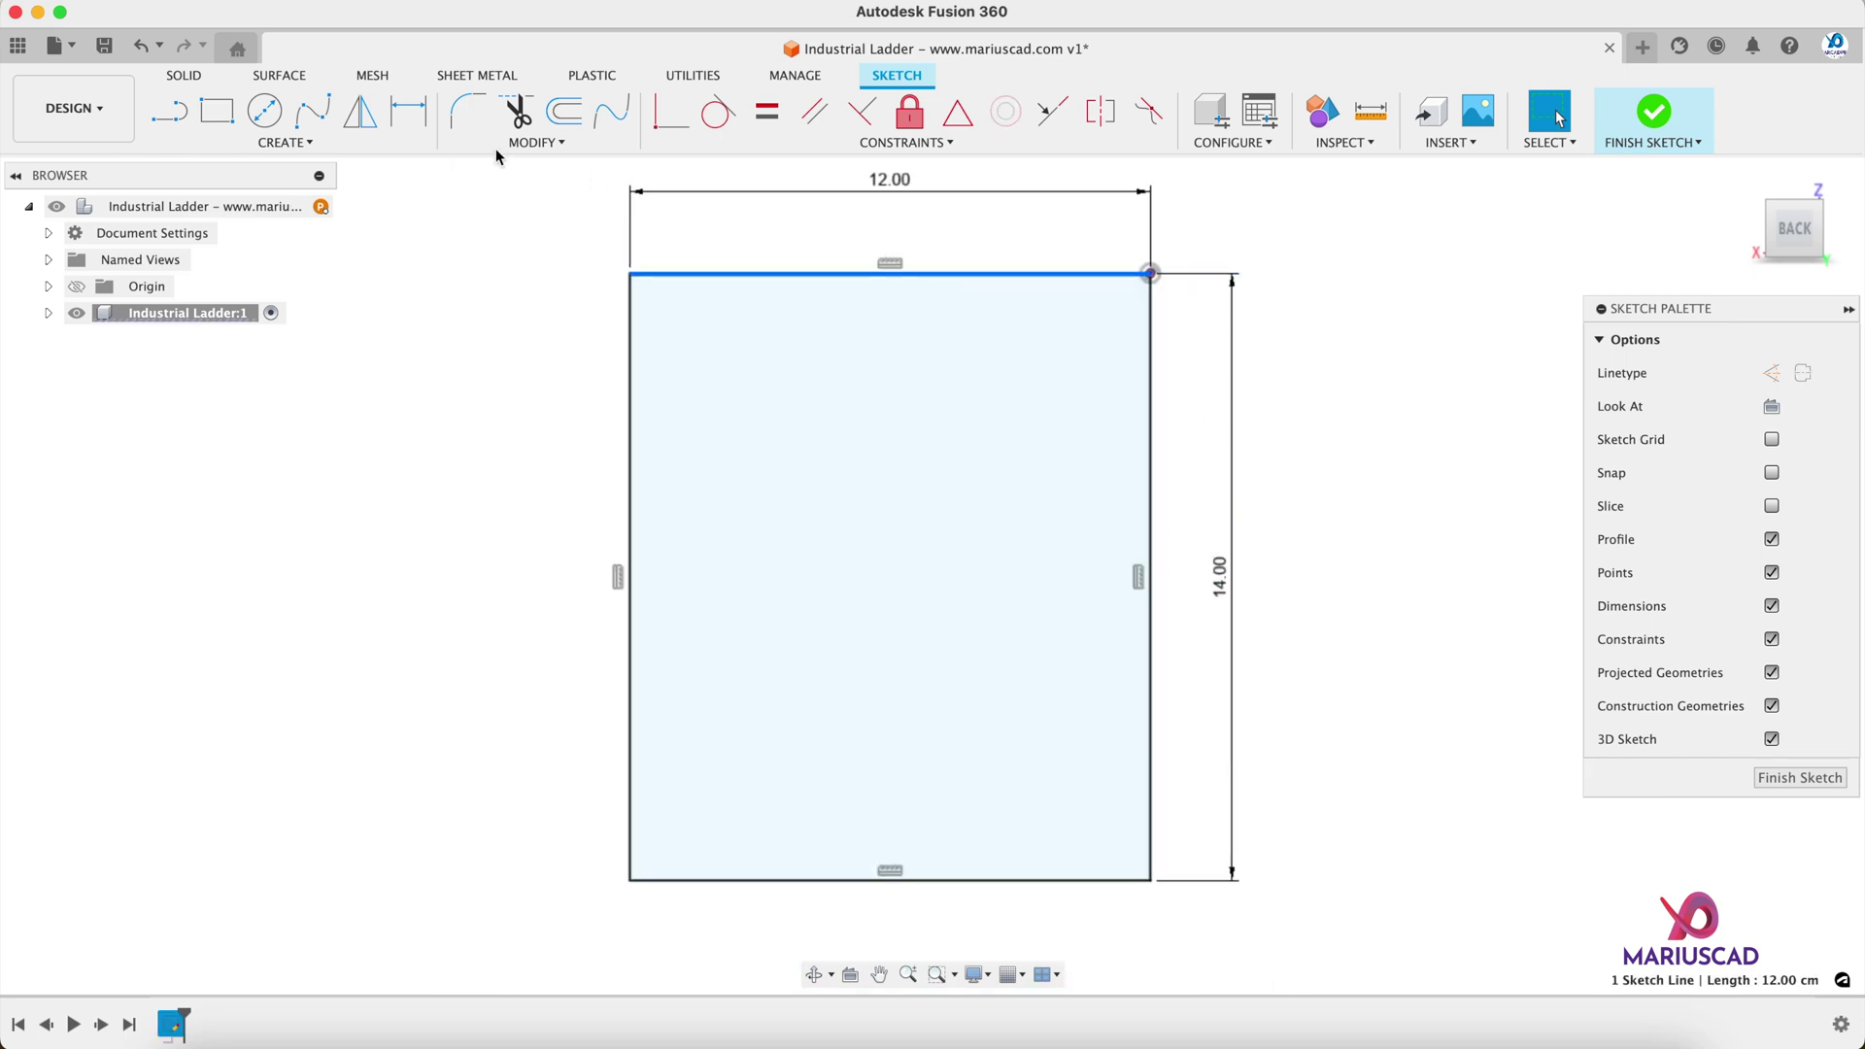
{"action": "left_click", "coordinate": [561, 123]}
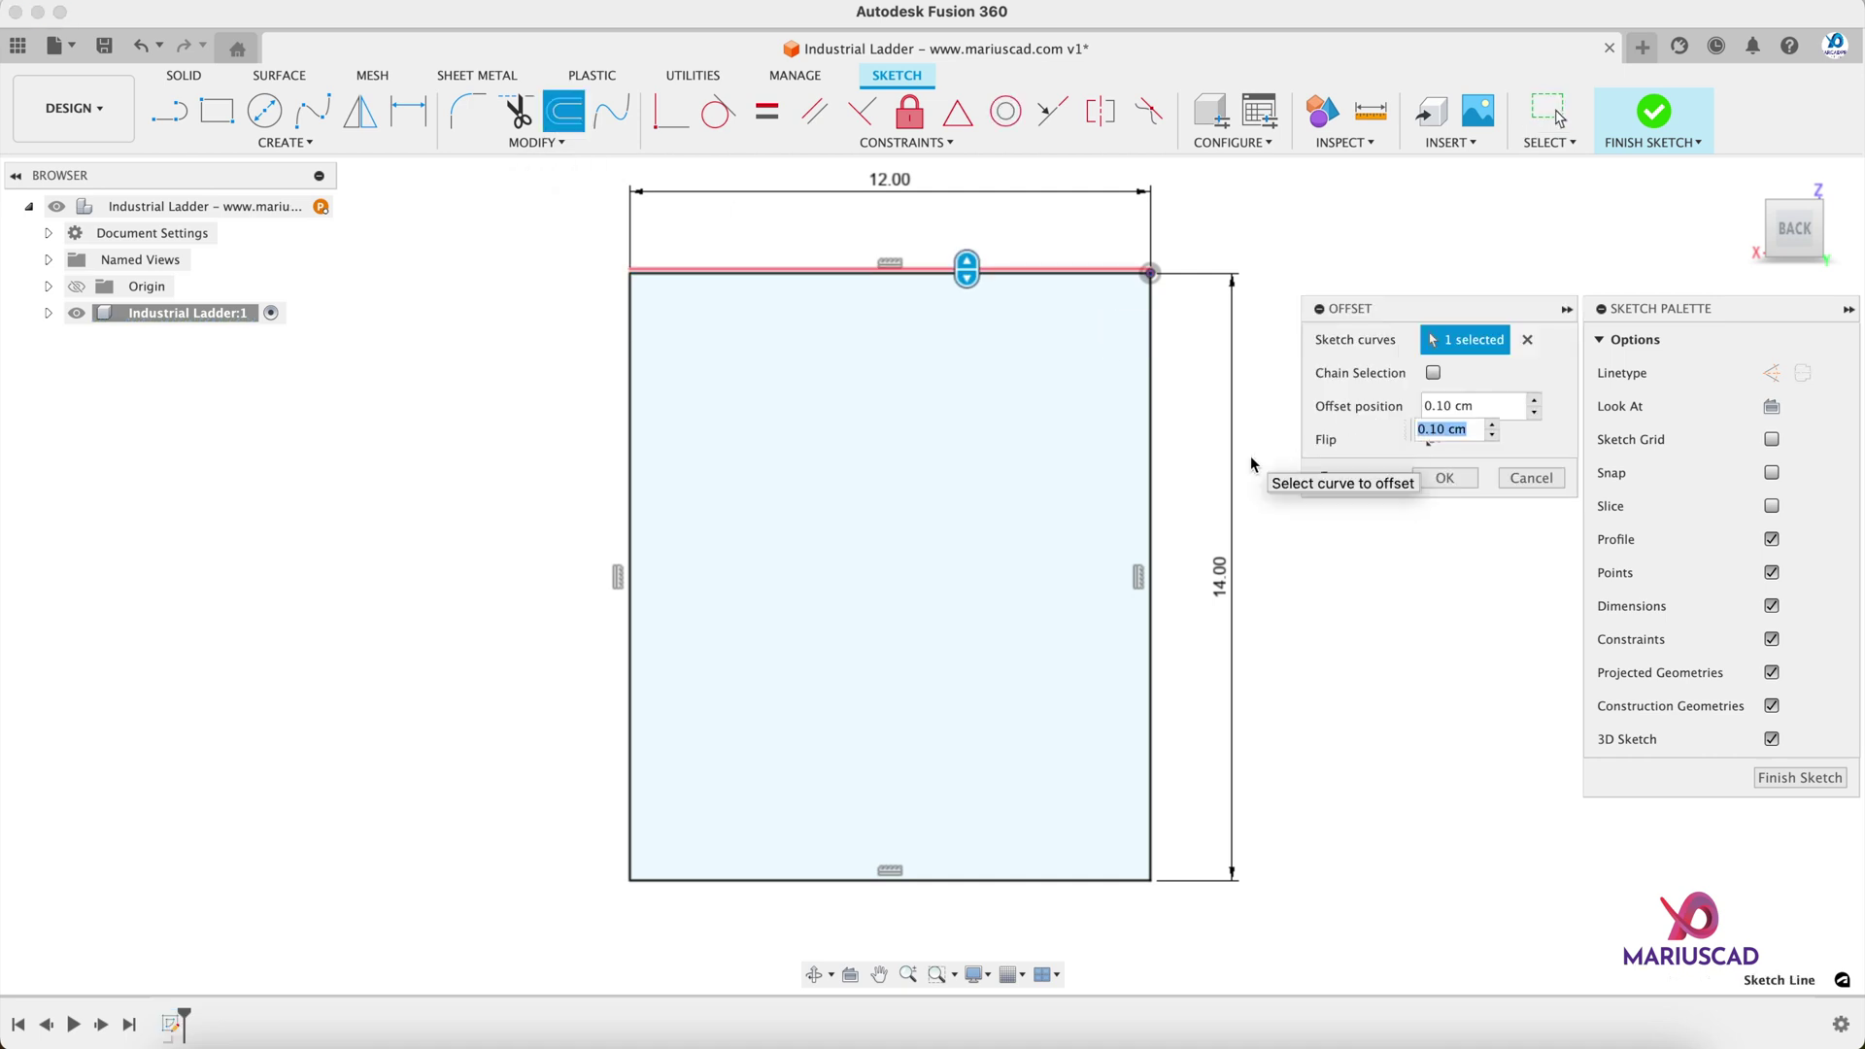
{"action": "type", "text": "1"}
{"action": "key", "text": "Return"}
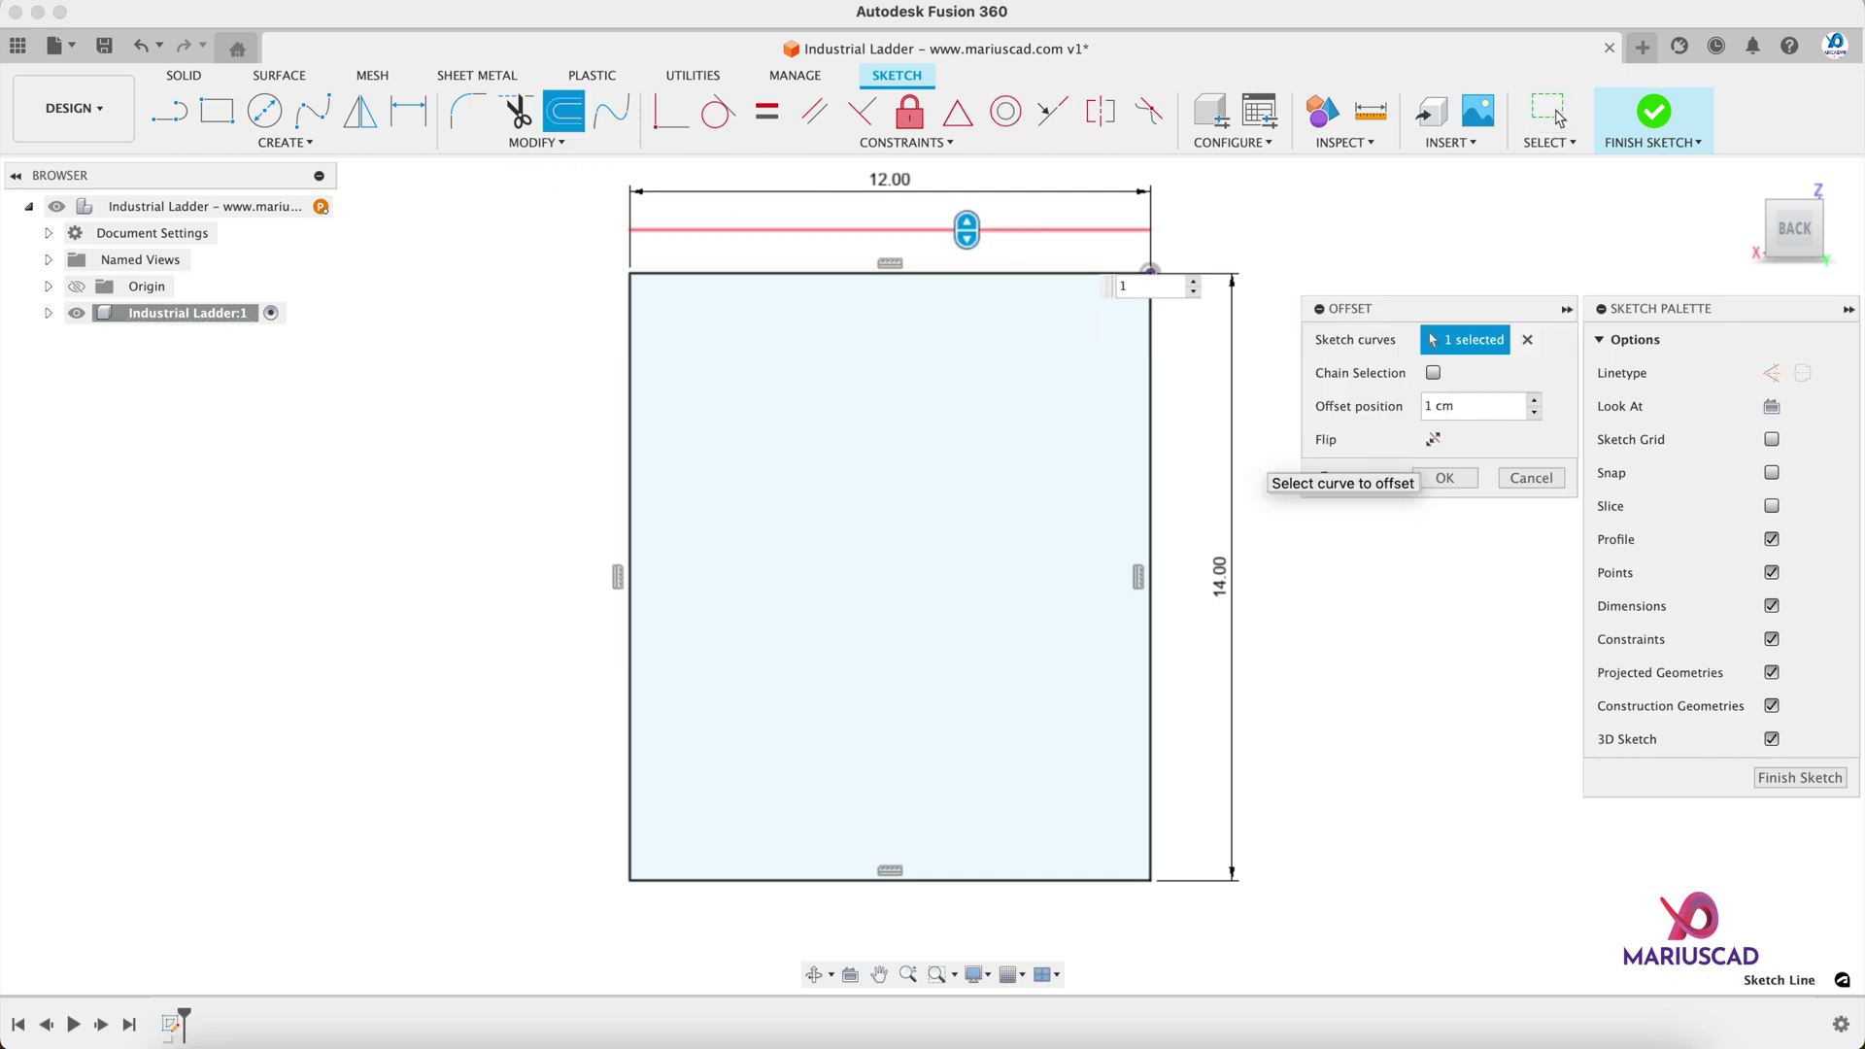
{"action": "key", "text": "Return"}
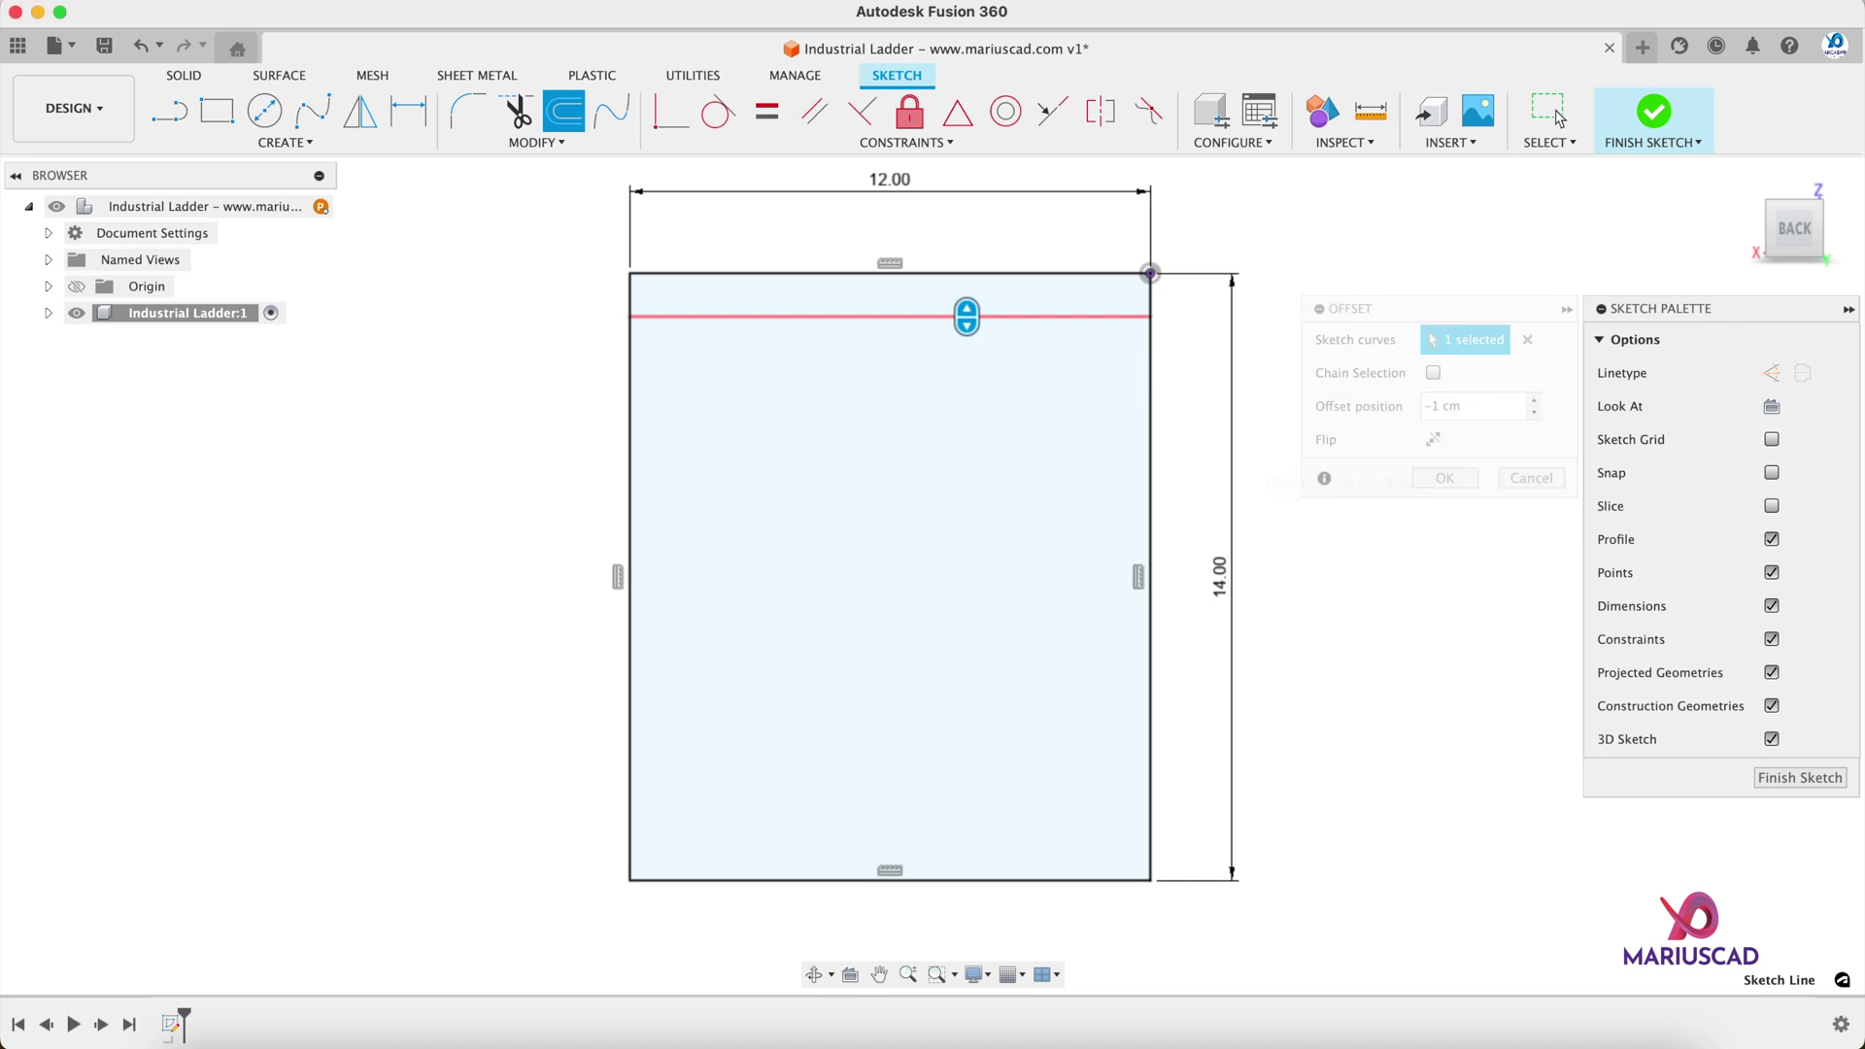
{"action": "key", "text": "Return"}
Step: Offset the bottom edge -1 cm, placing a line 1 cm above it
{"action": "left_click", "coordinate": [969, 885]}
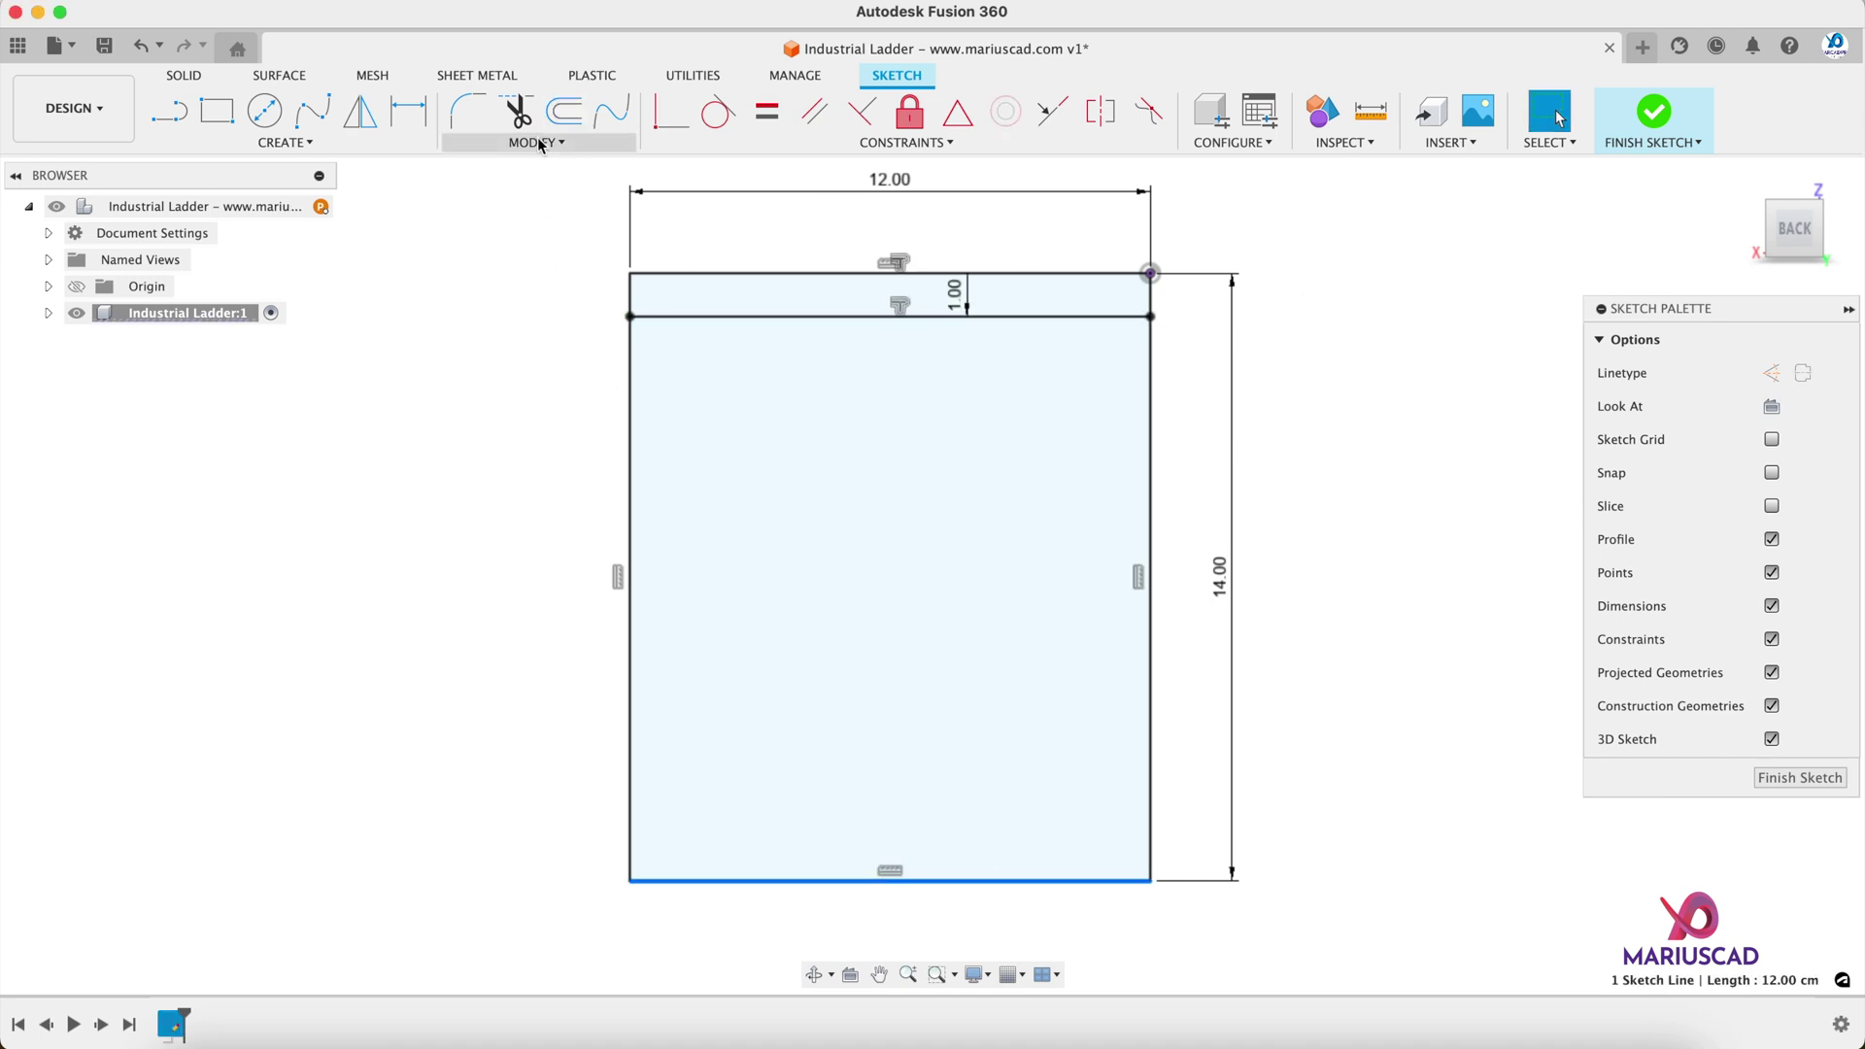
{"action": "left_click", "coordinate": [564, 110]}
{"action": "type", "text": "-1"}
{"action": "key", "text": "Return"}
{"action": "key", "text": "Return"}
Step: Offset the right edge -4 cm, placing a line 4 cm inside it
{"action": "left_click", "coordinate": [1151, 406]}
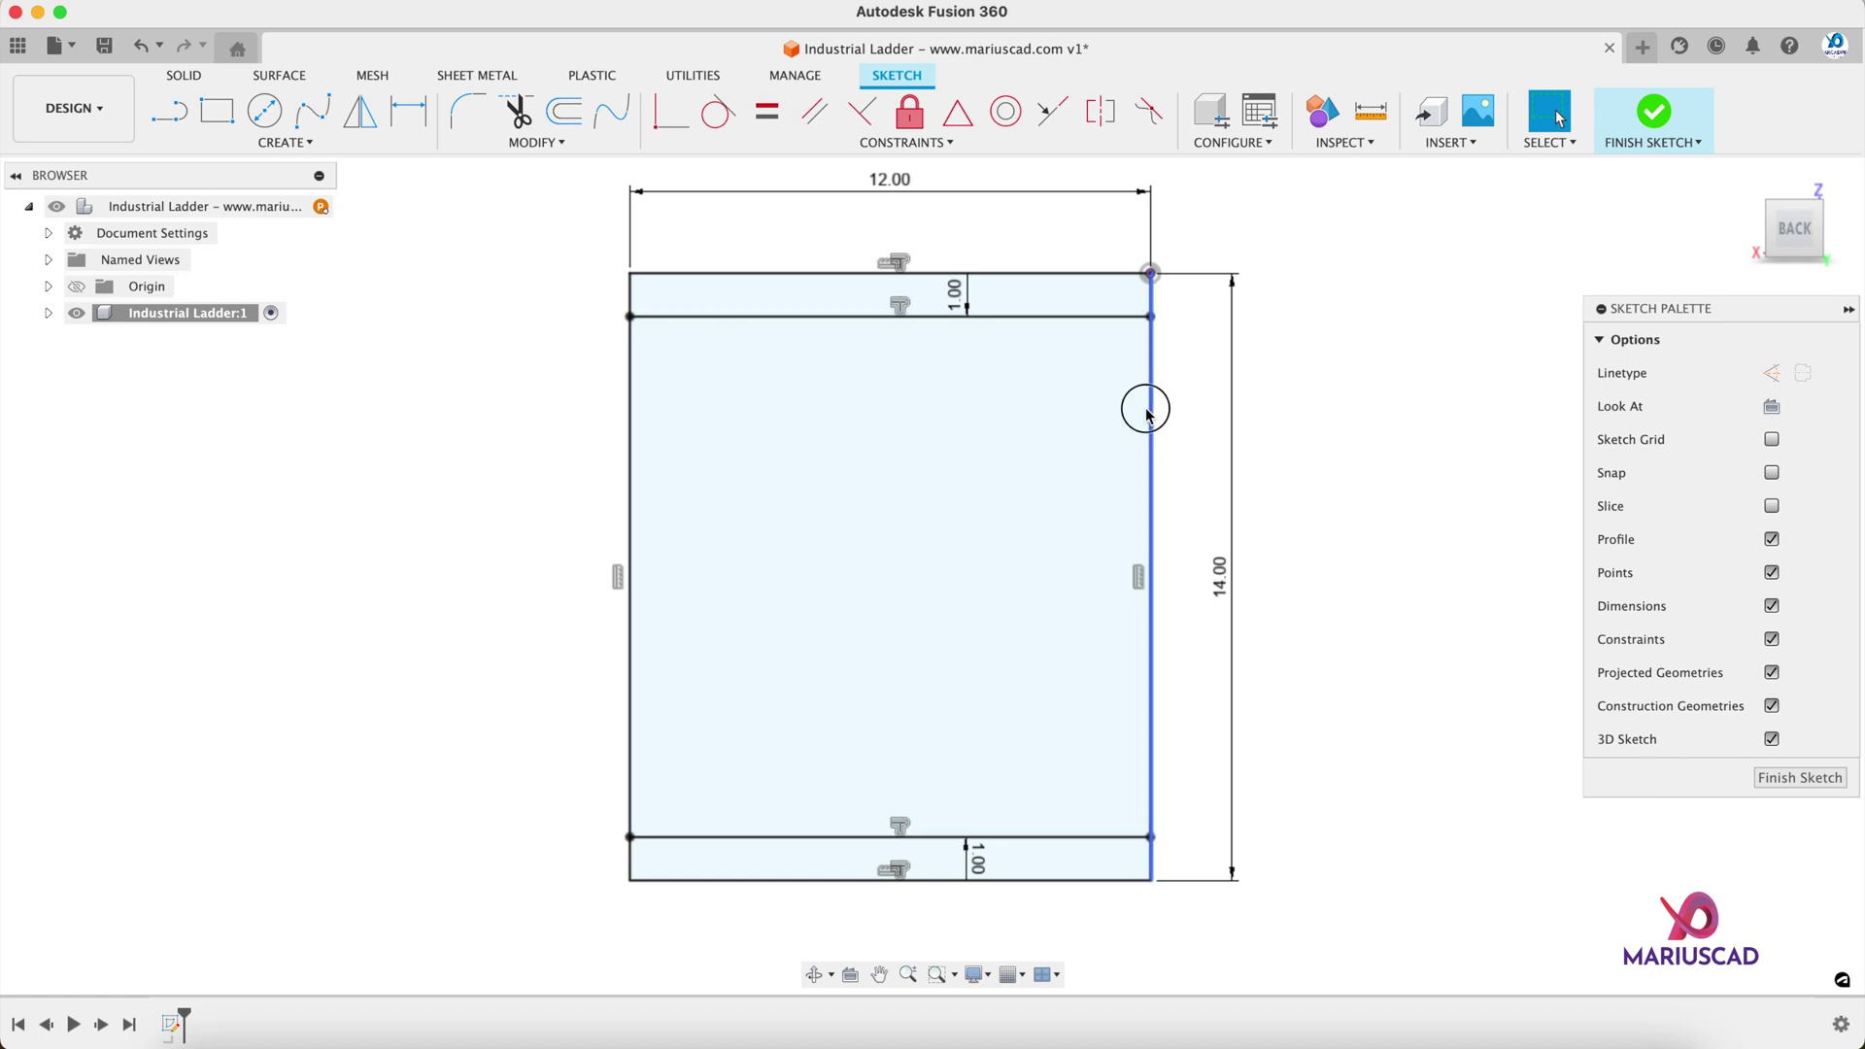
{"action": "left_click", "coordinate": [564, 111]}
{"action": "type", "text": "-4"}
{"action": "key", "text": "Return"}
{"action": "key", "text": "Return"}
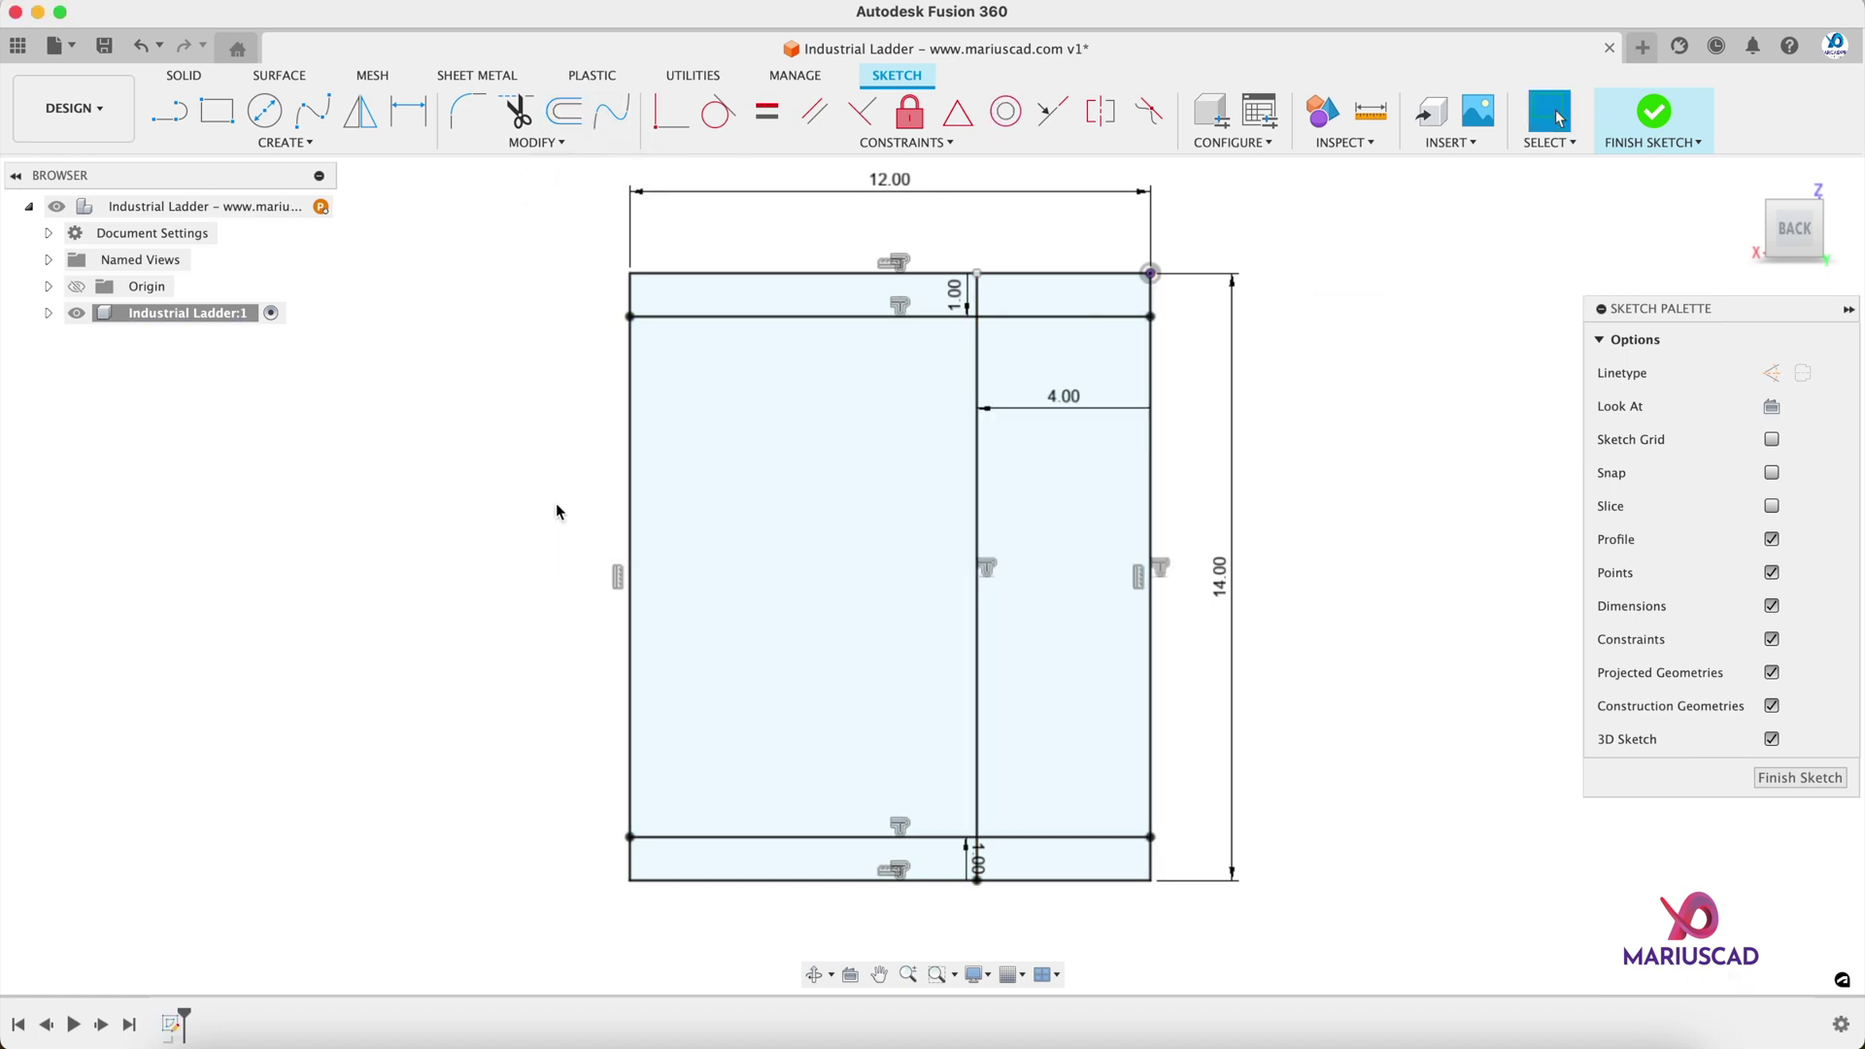
{"action": "left_click", "coordinate": [467, 111]}
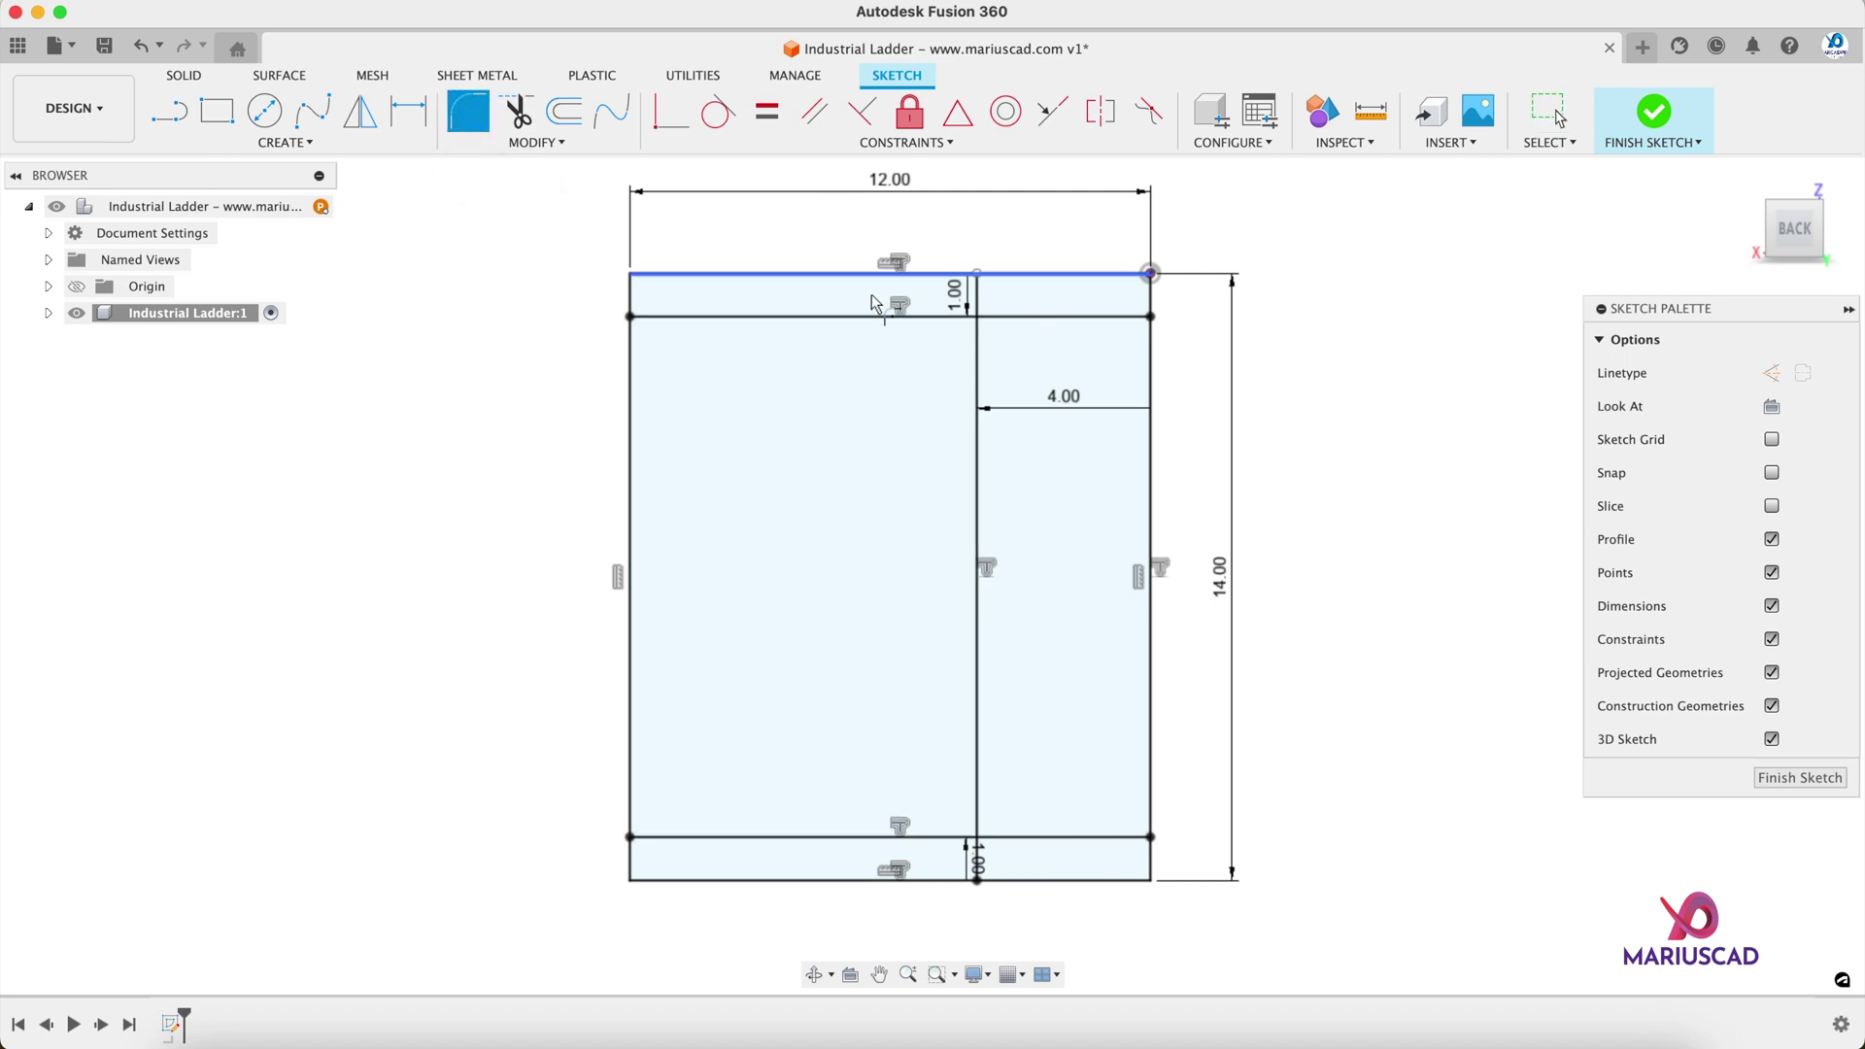
Step: Round the top and bottom inner corners with 1.25 cm fillets
{"action": "left_click", "coordinate": [924, 324]}
{"action": "left_click", "coordinate": [982, 374]}
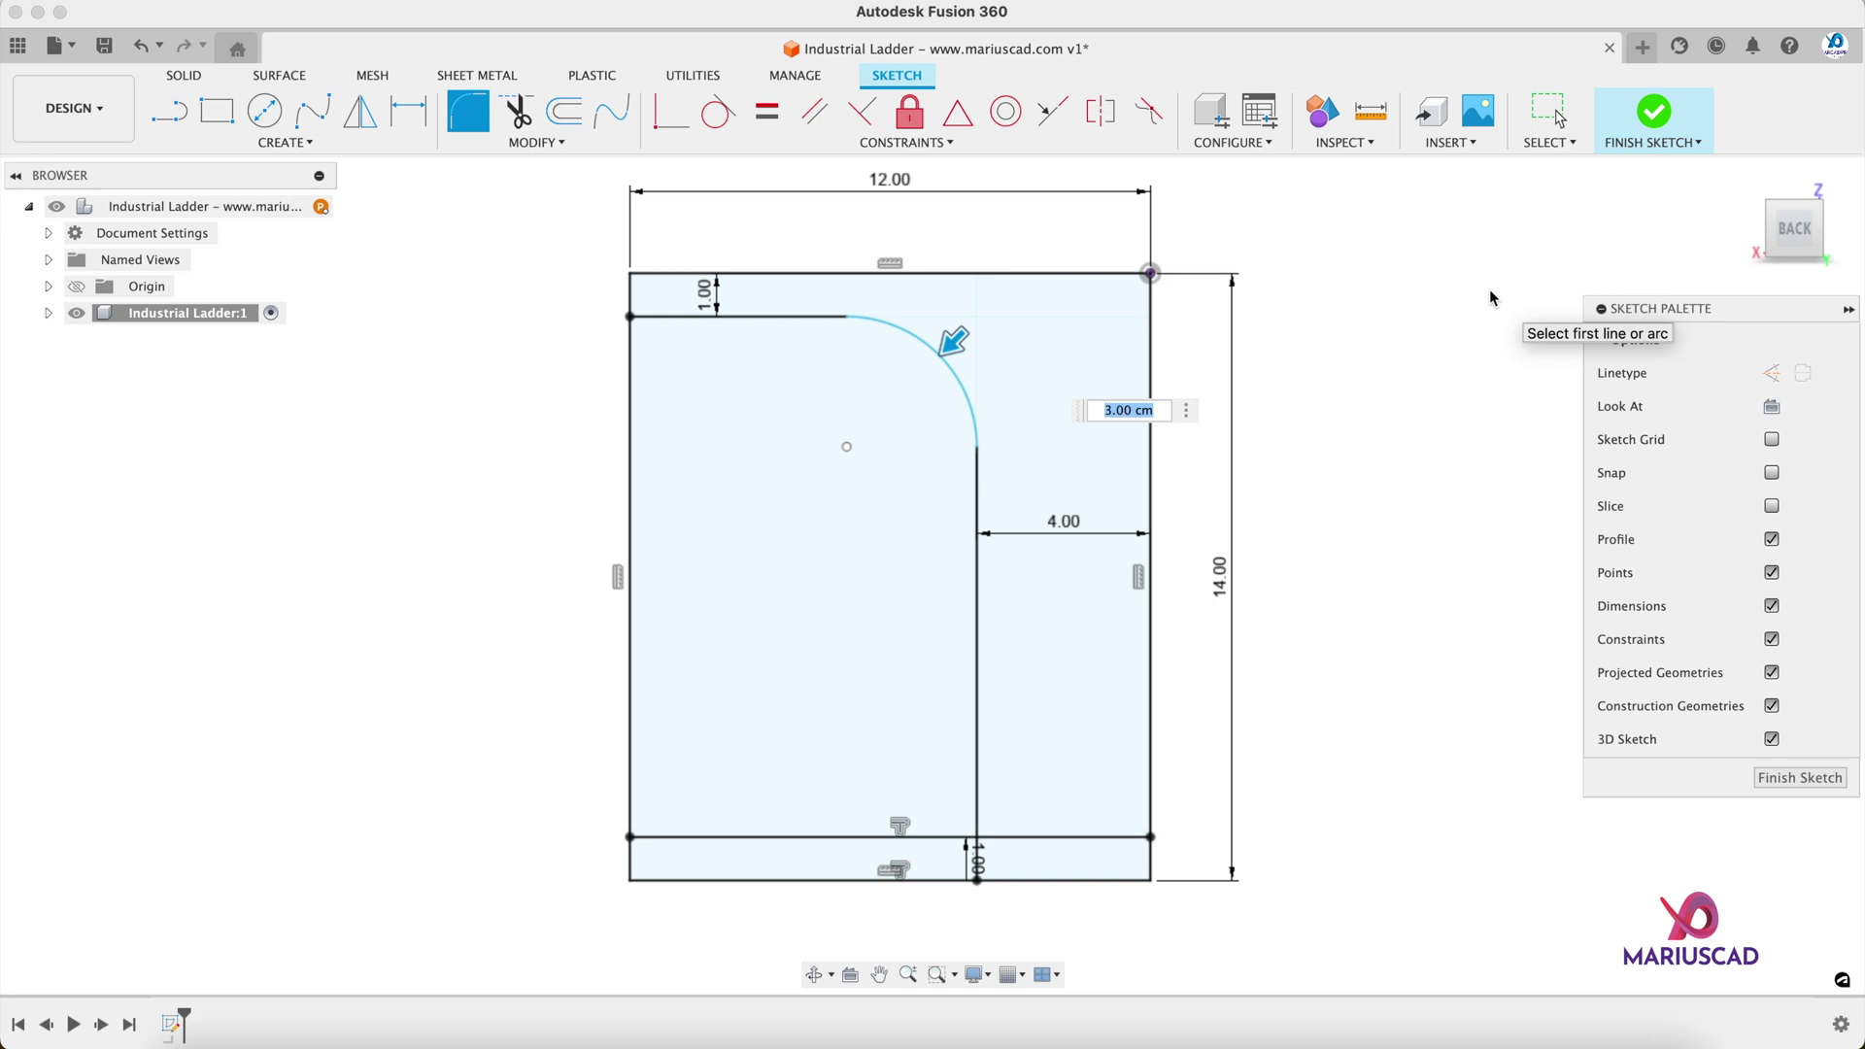
{"action": "type", "text": "1.25"}
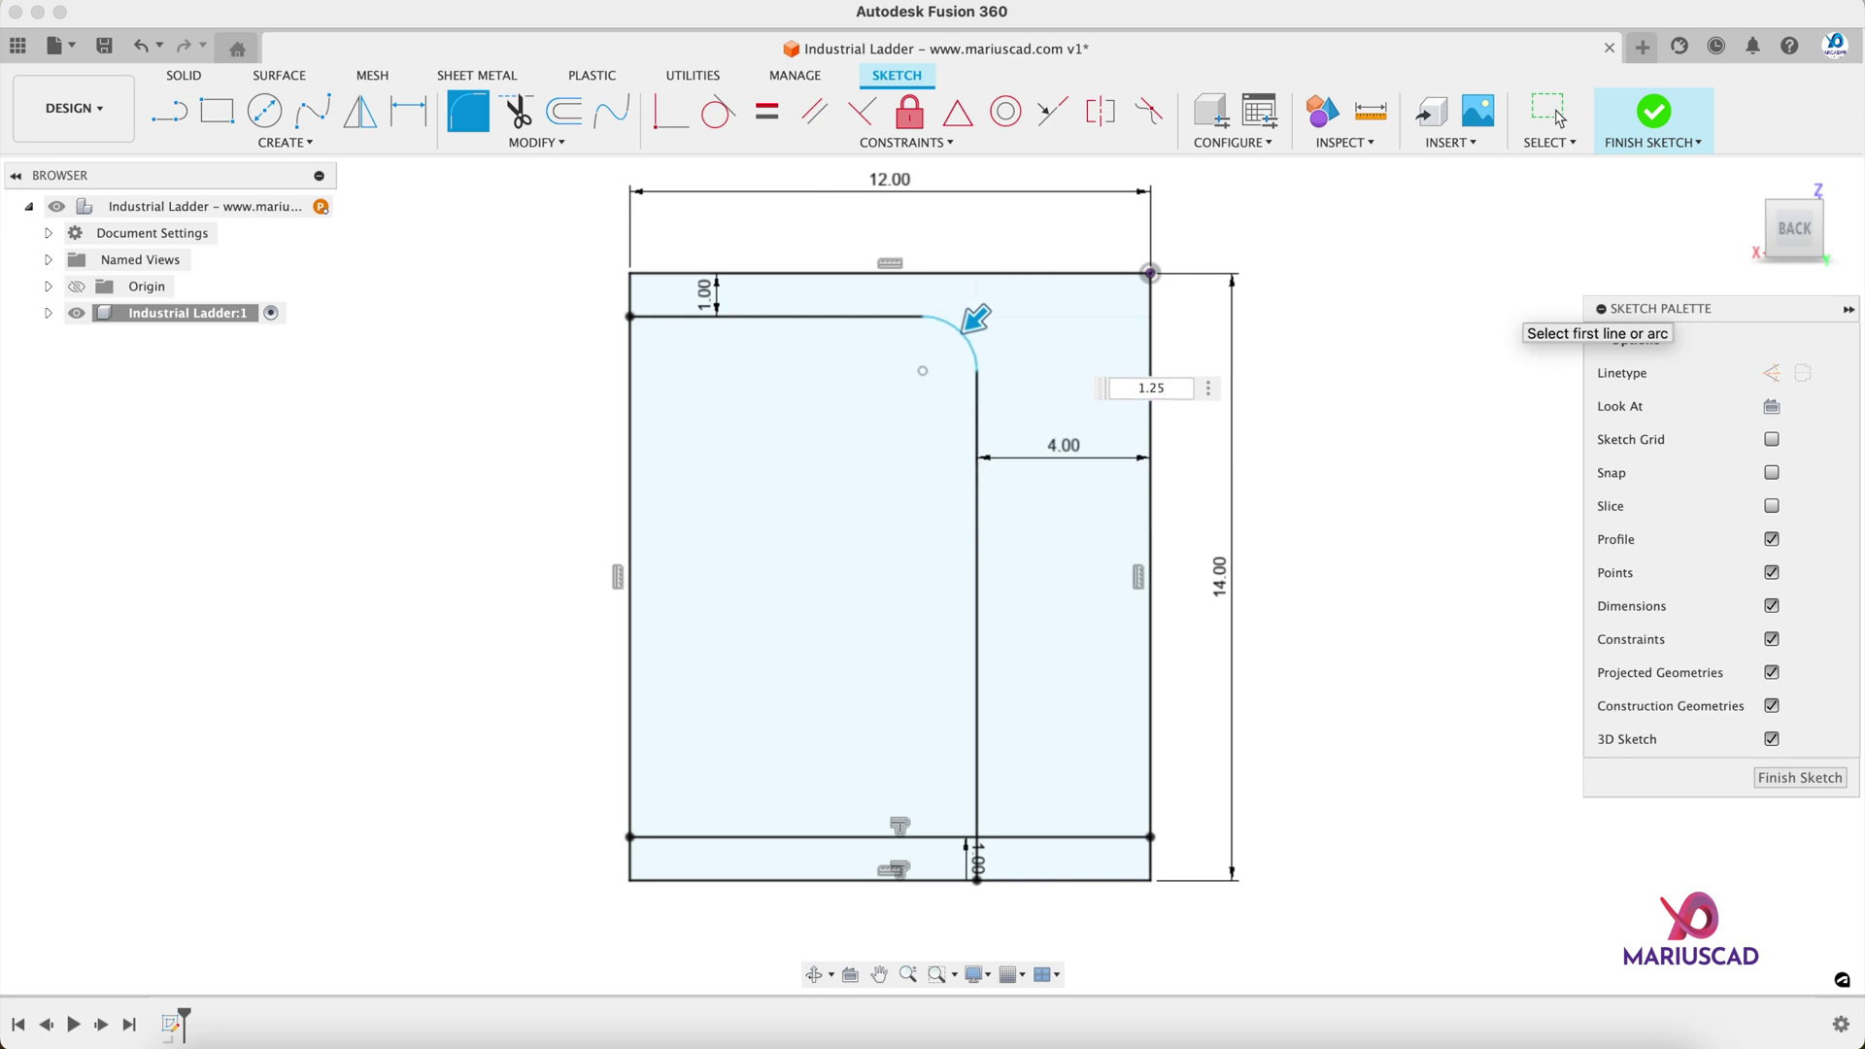
{"action": "key", "text": "Return"}
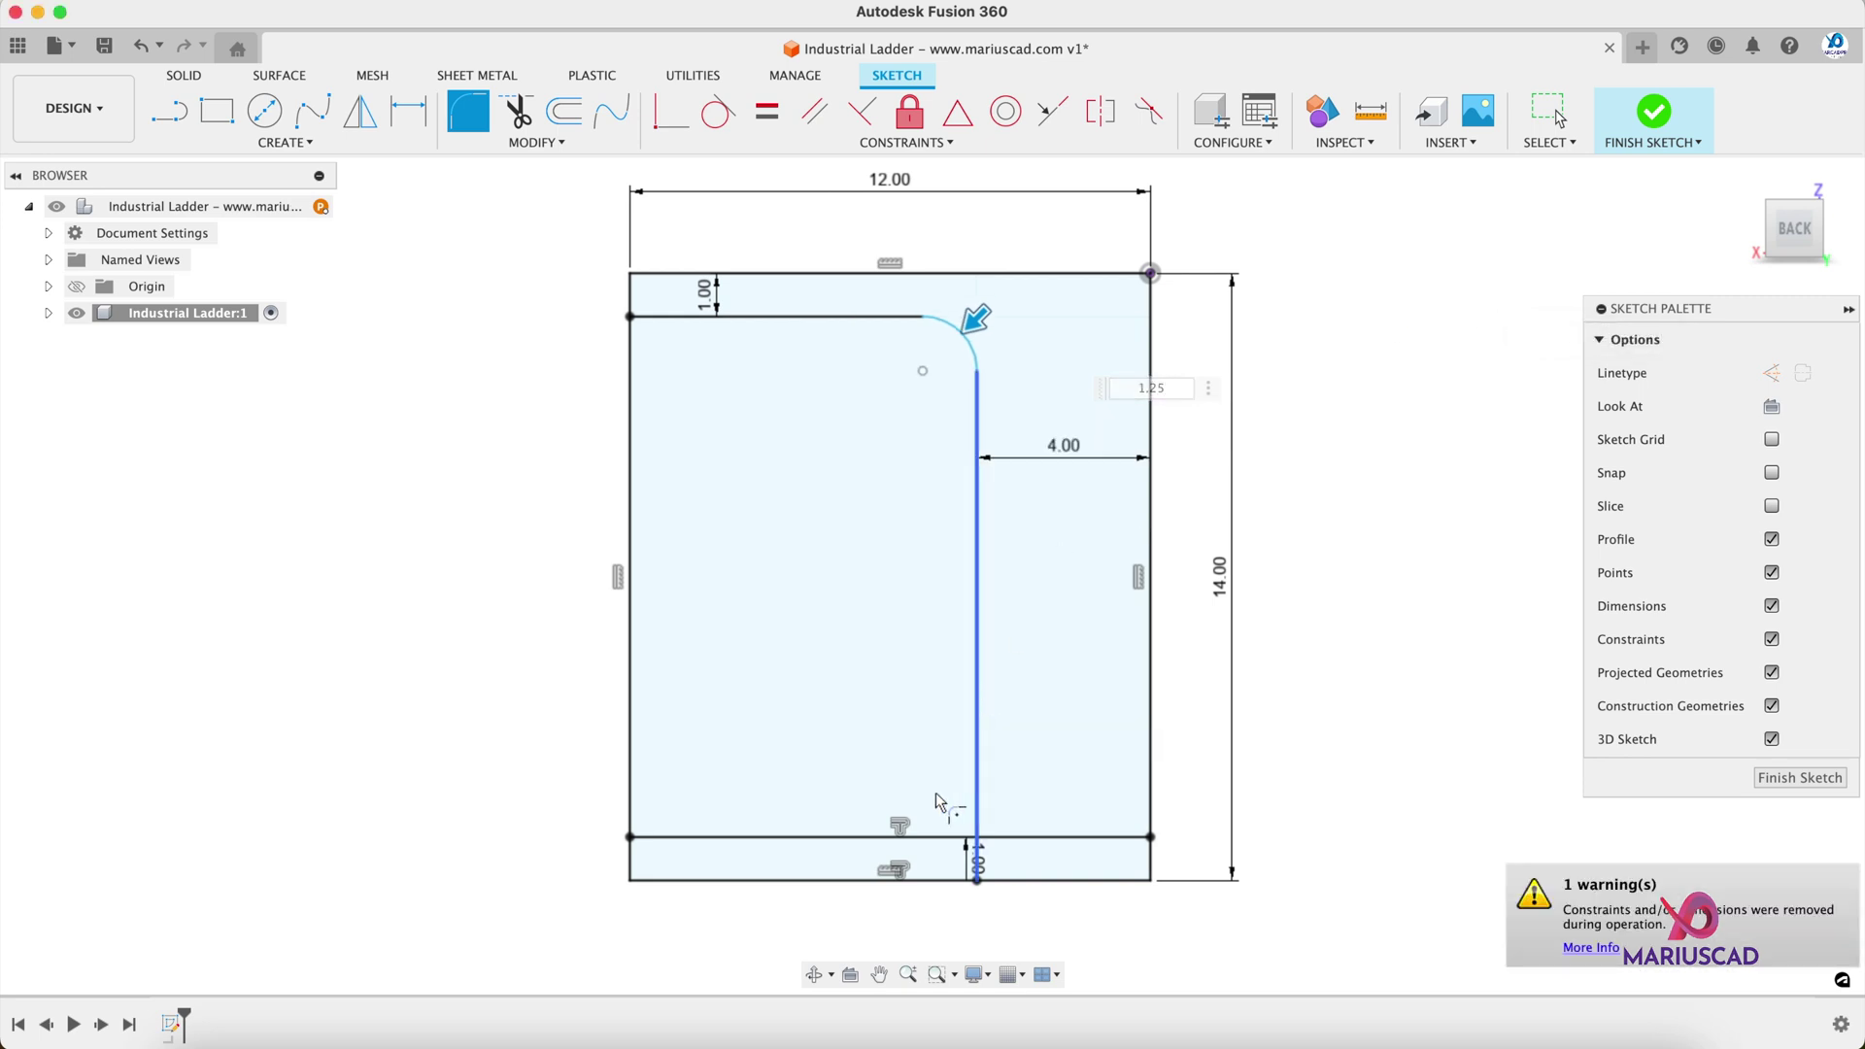
{"action": "left_click", "coordinate": [978, 703]}
{"action": "left_click", "coordinate": [1030, 837]}
{"action": "key", "text": "Return"}
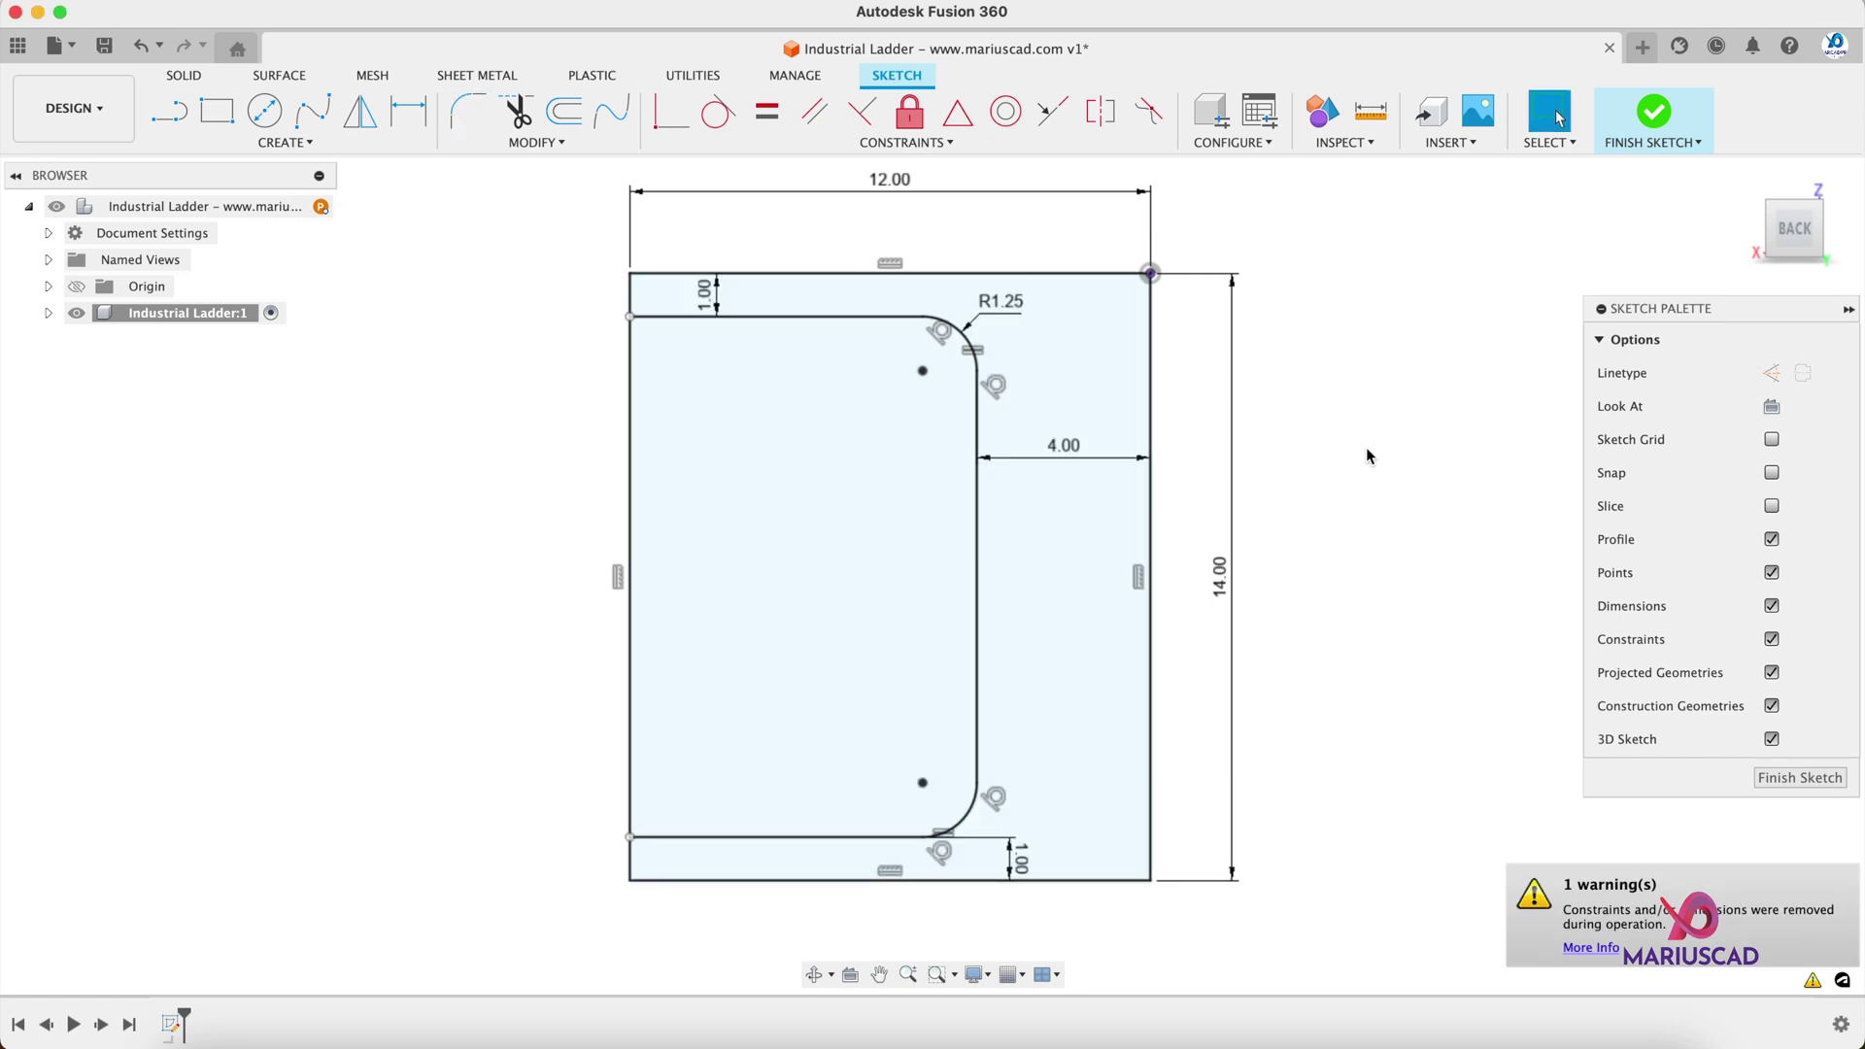
Step: Finish the first sketch and start a new sketch on the vertical origin plane
{"action": "left_click", "coordinate": [1613, 136]}
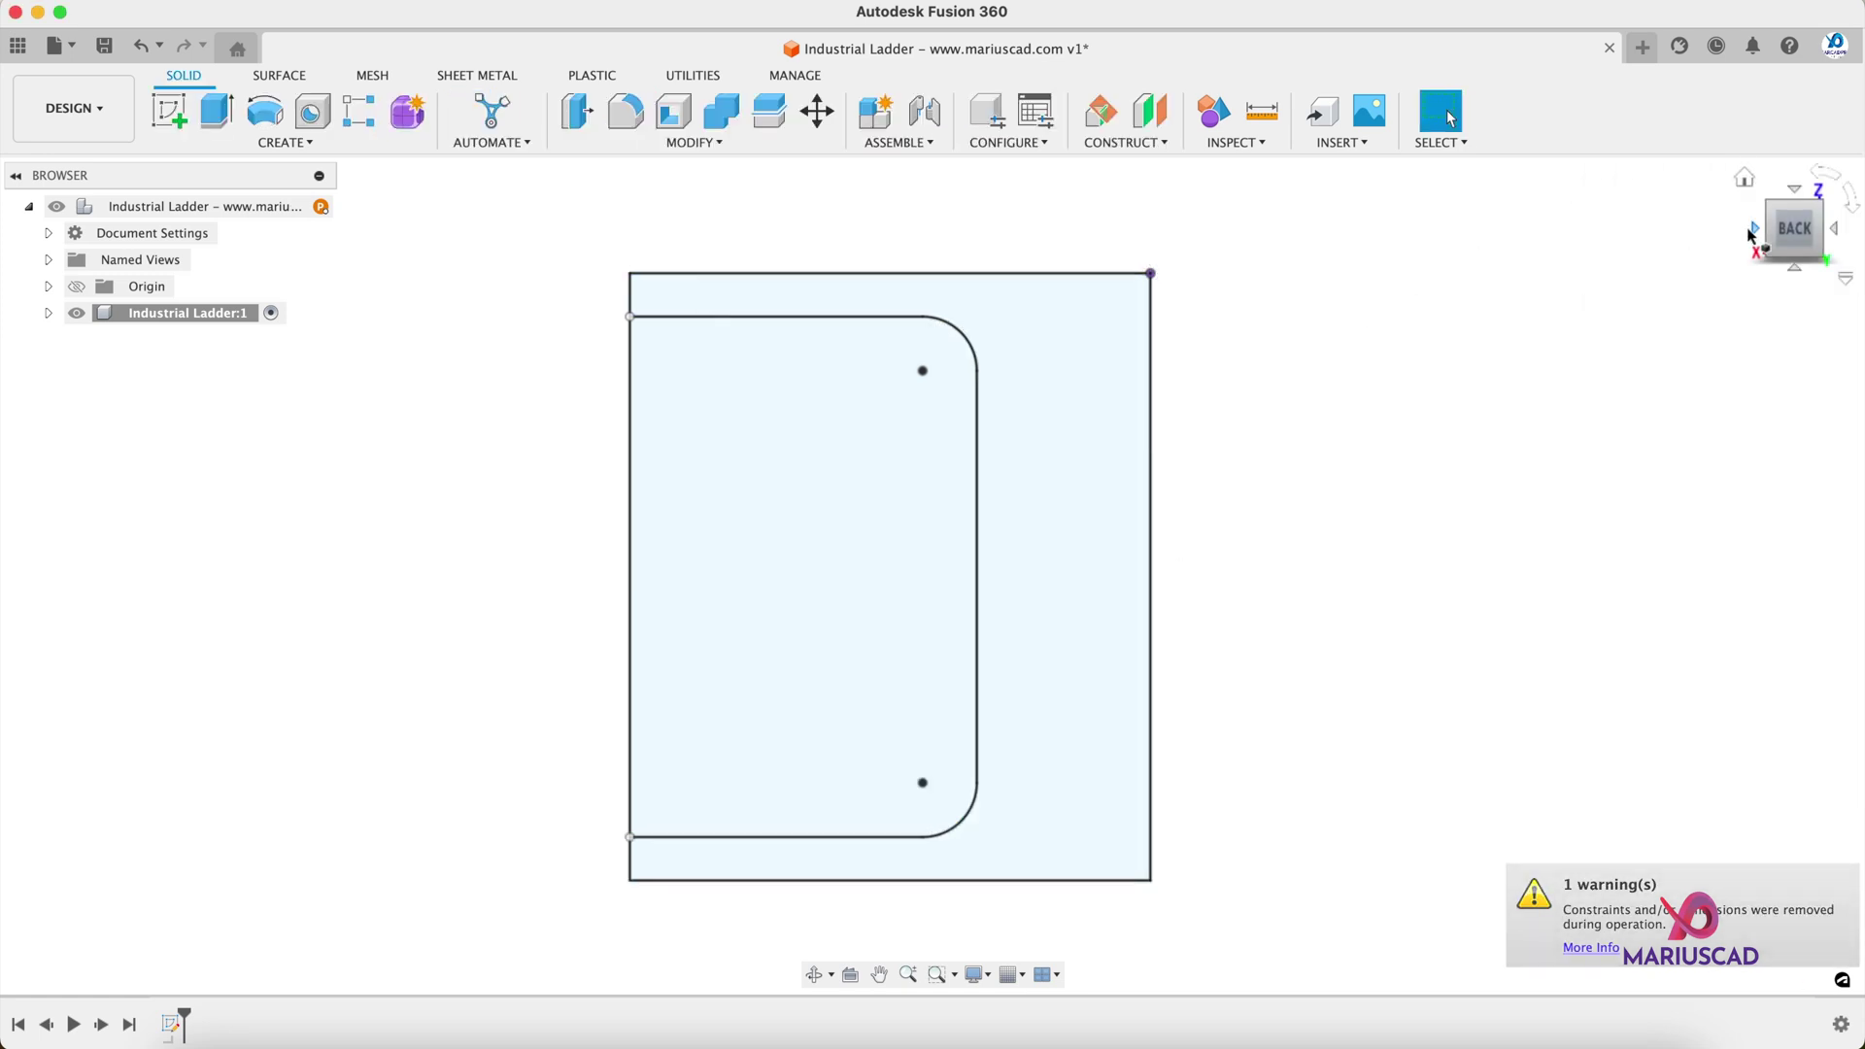
{"action": "left_click", "coordinate": [1746, 183]}
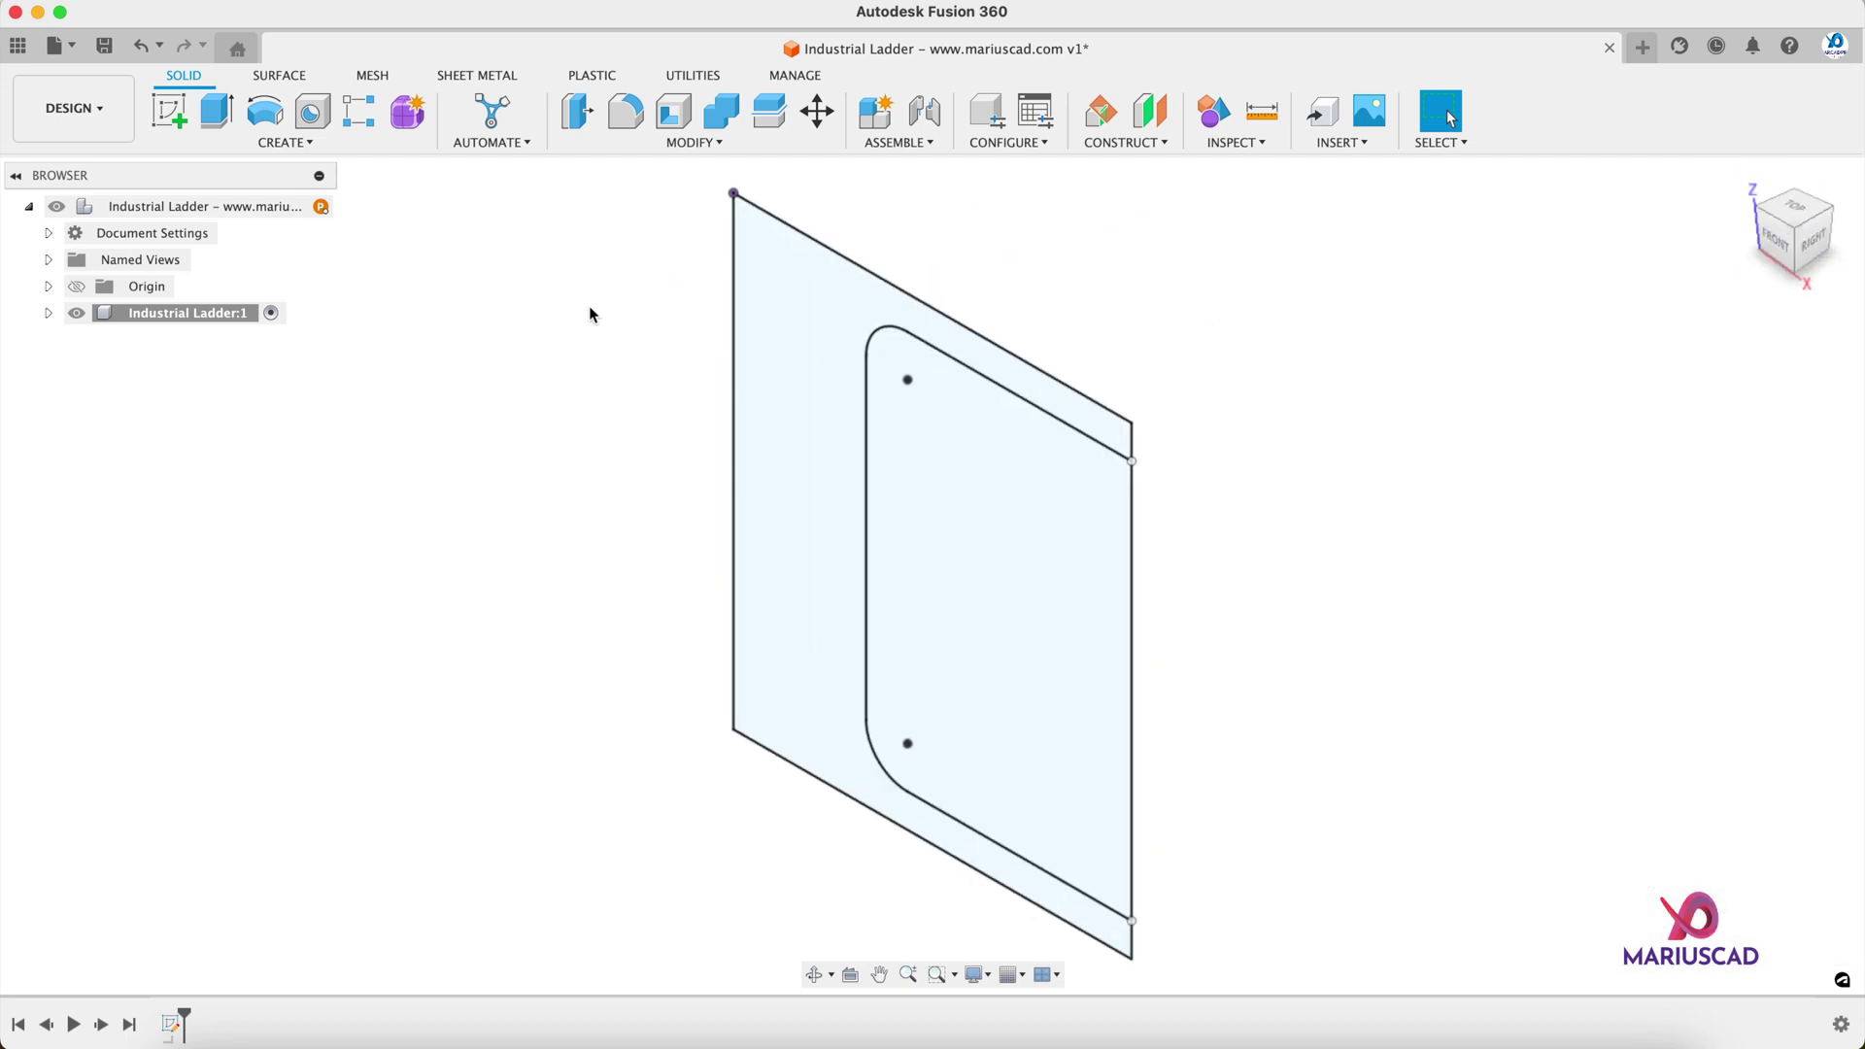
{"action": "left_click", "coordinate": [162, 109]}
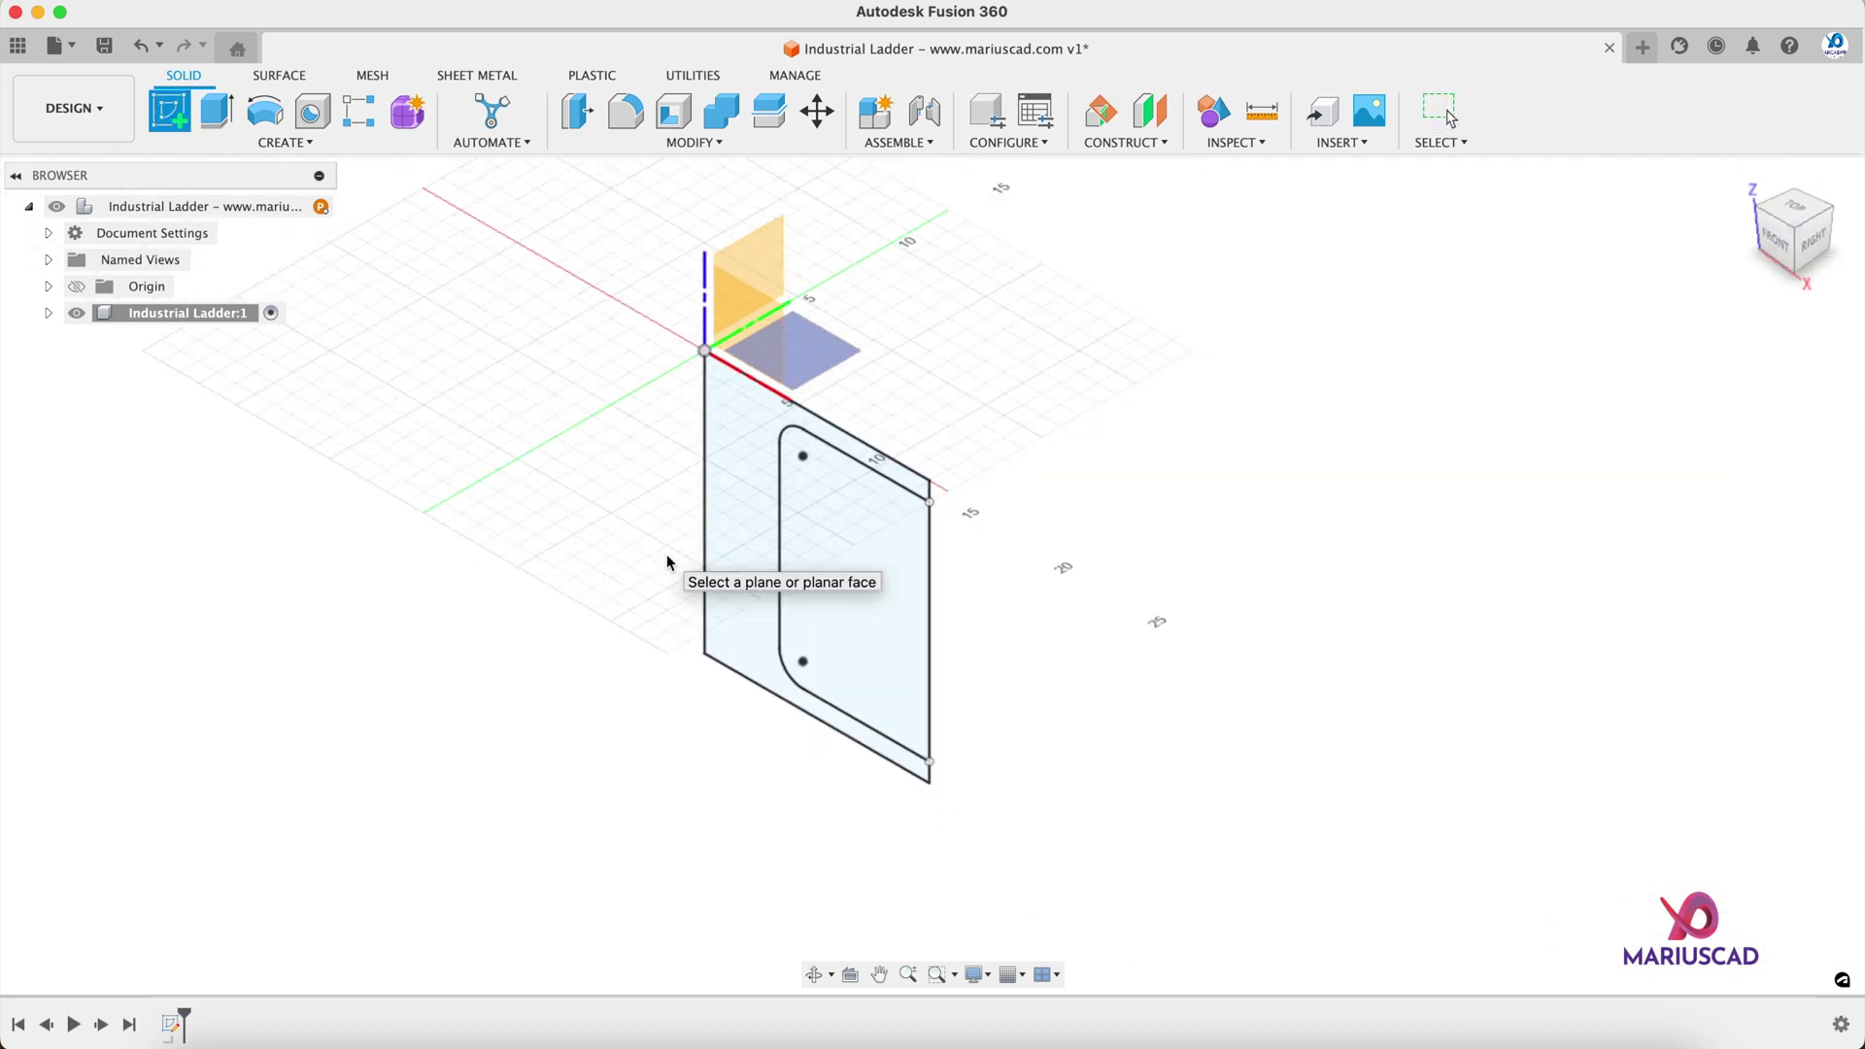
{"action": "left_click", "coordinate": [765, 252]}
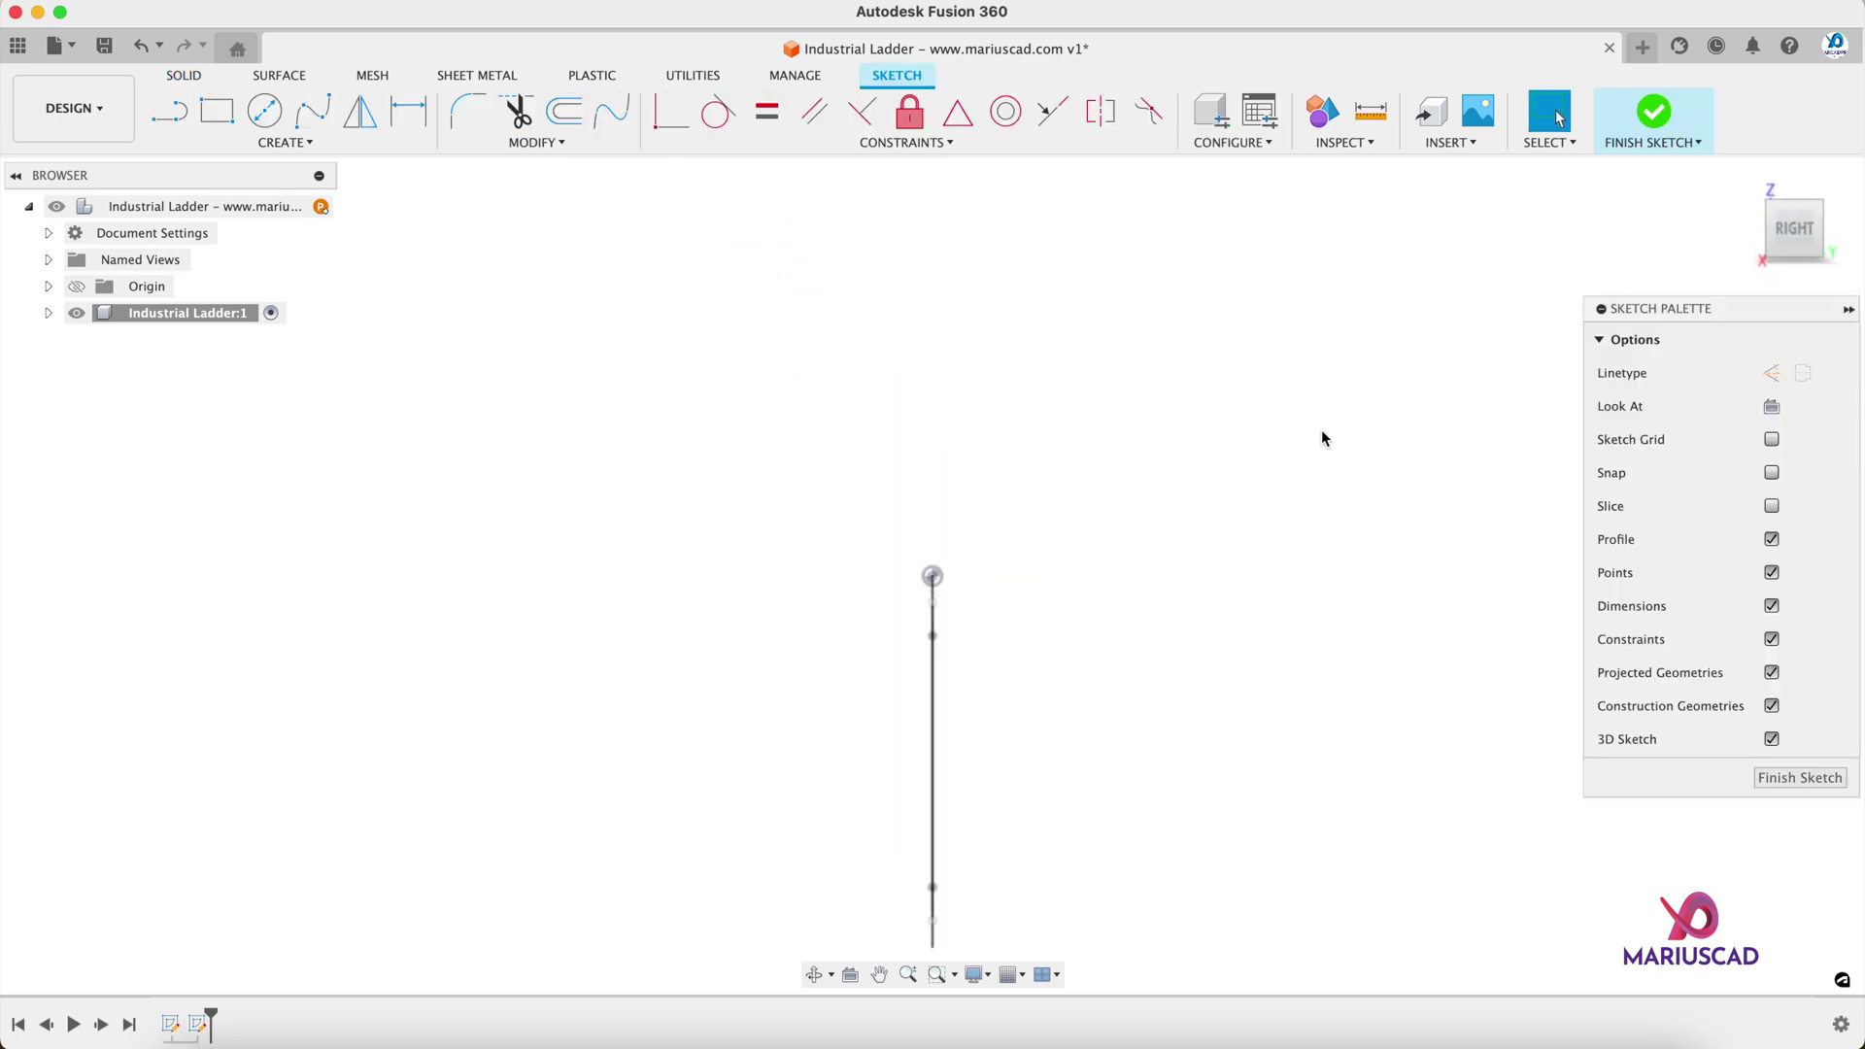
Step: Draw the 120 horizontal landing line from the sketch origin
{"action": "key", "text": "l"}
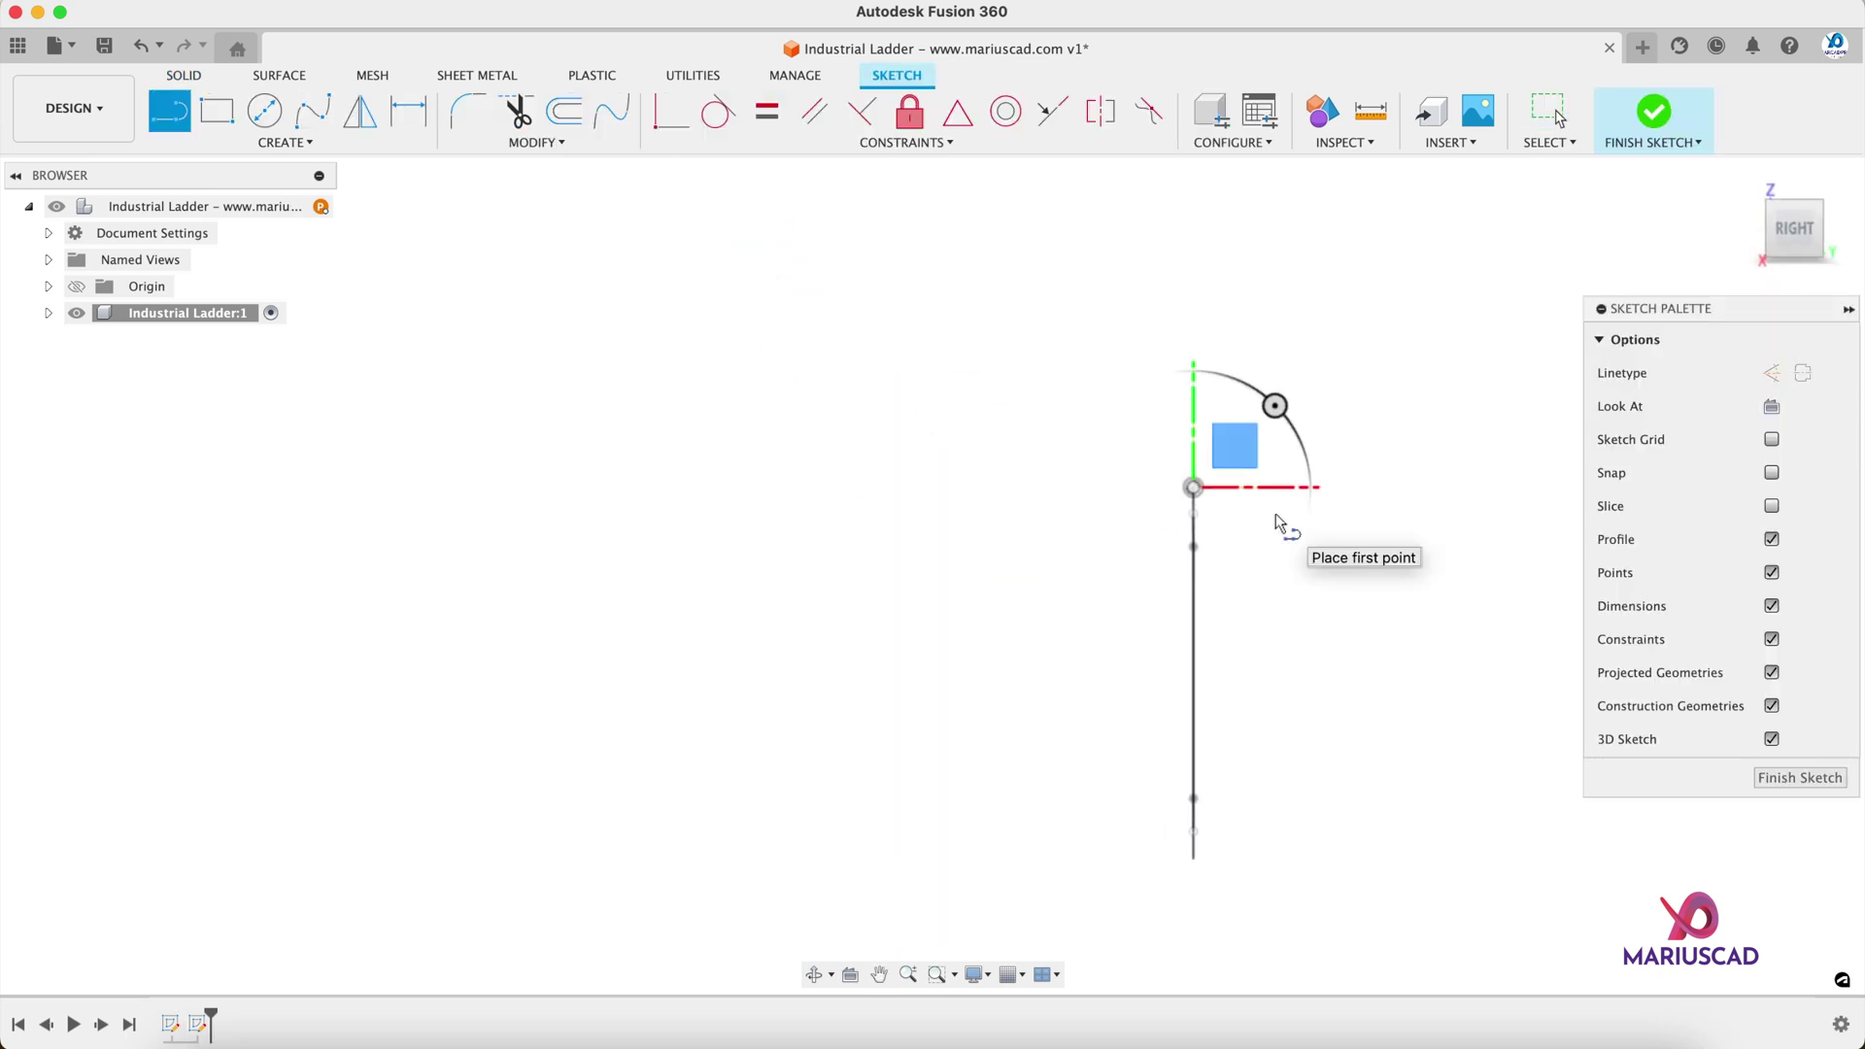
{"action": "left_click", "coordinate": [1194, 487]}
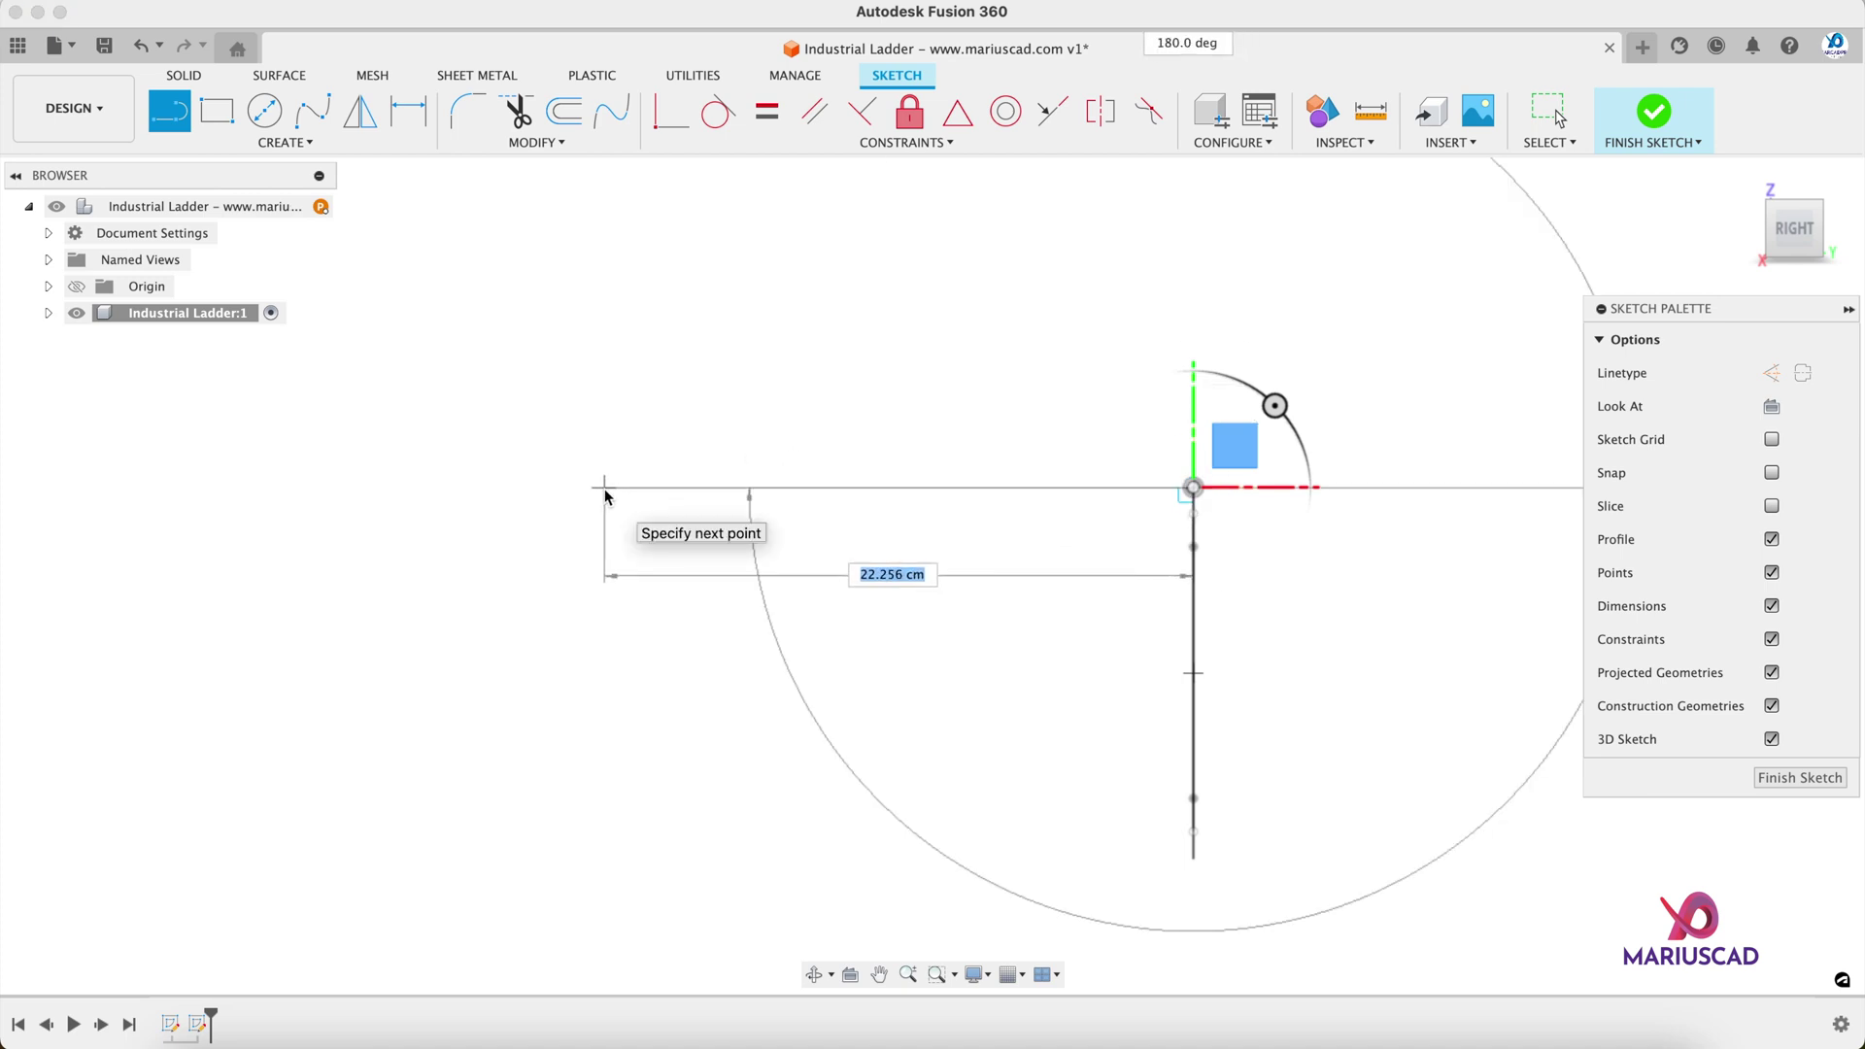
{"action": "type", "text": "50"}
{"action": "key", "text": "Return"}
{"action": "key", "text": "Escape"}
{"action": "scroll", "coordinate": [950, 429], "scroll_direction": "down", "scroll_amount": 5}
{"action": "scroll", "coordinate": [914, 476], "scroll_direction": "left", "scroll_amount": 5}
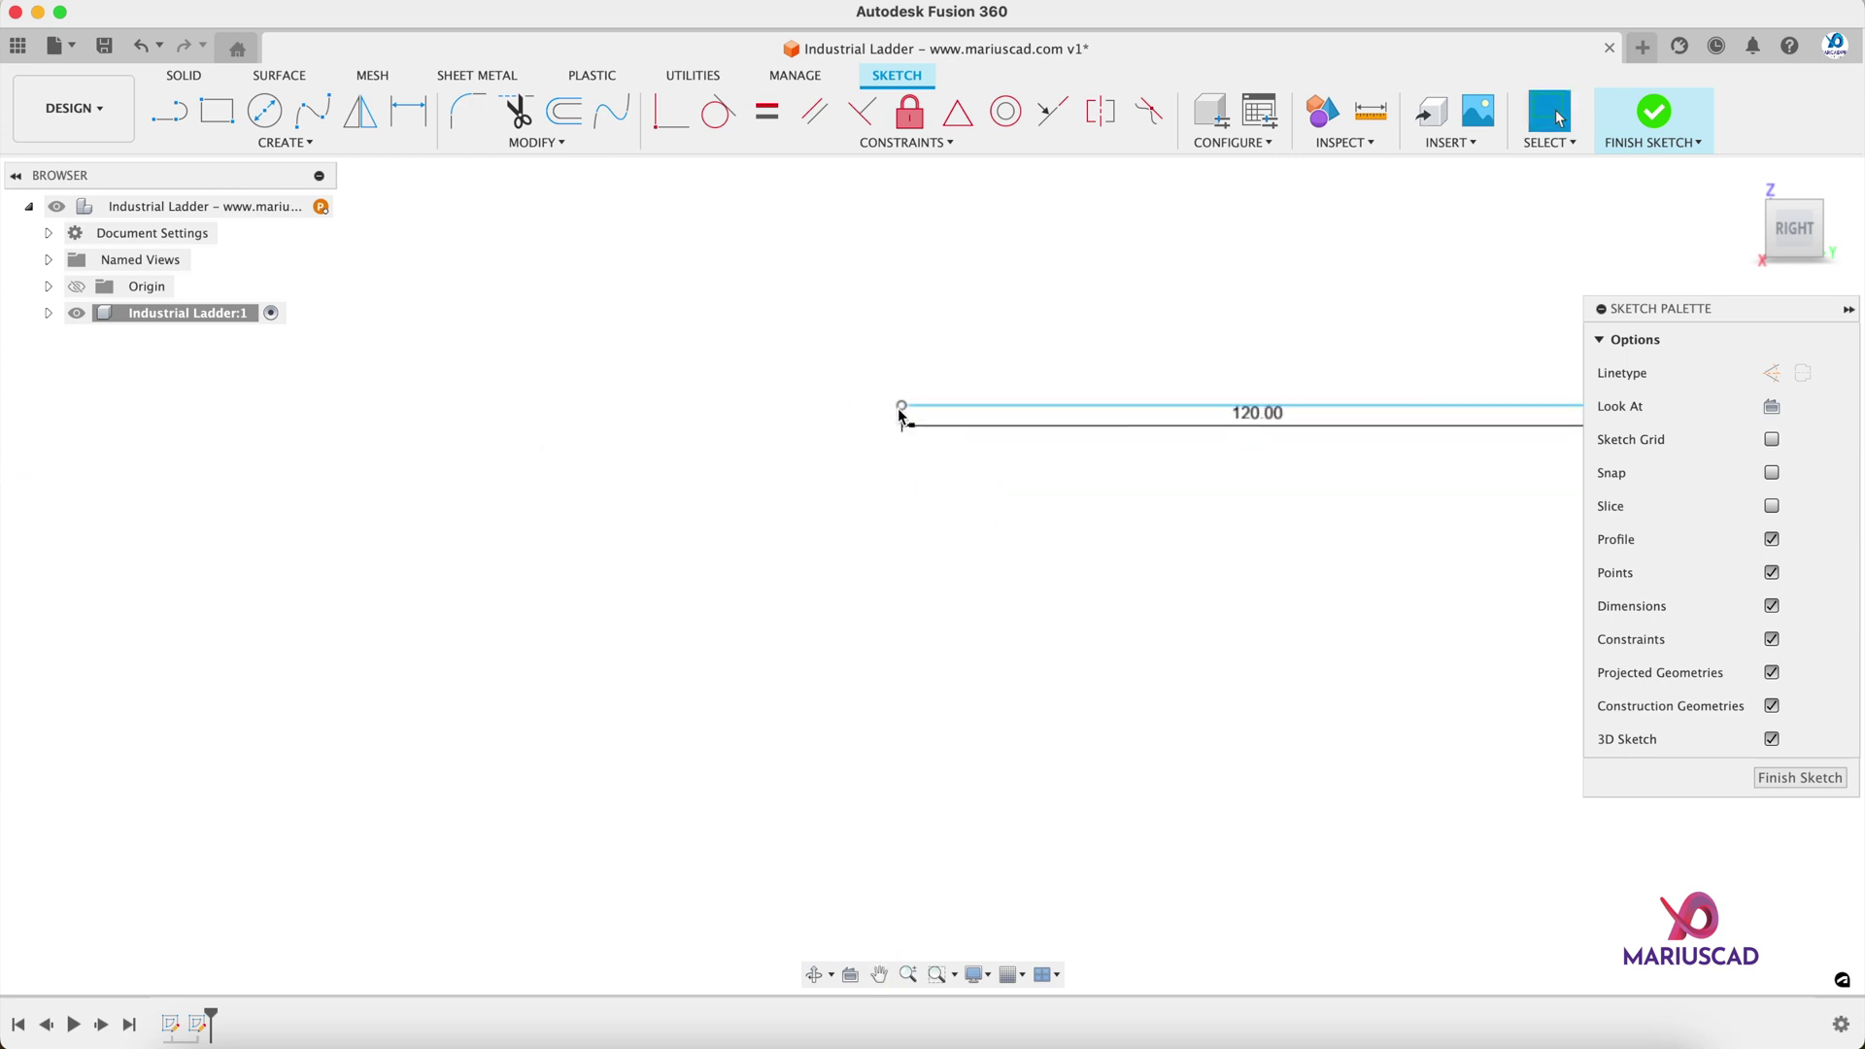
Step: Draw the 460 sloping line at 137° from the landing line's end
{"action": "key", "text": "l"}
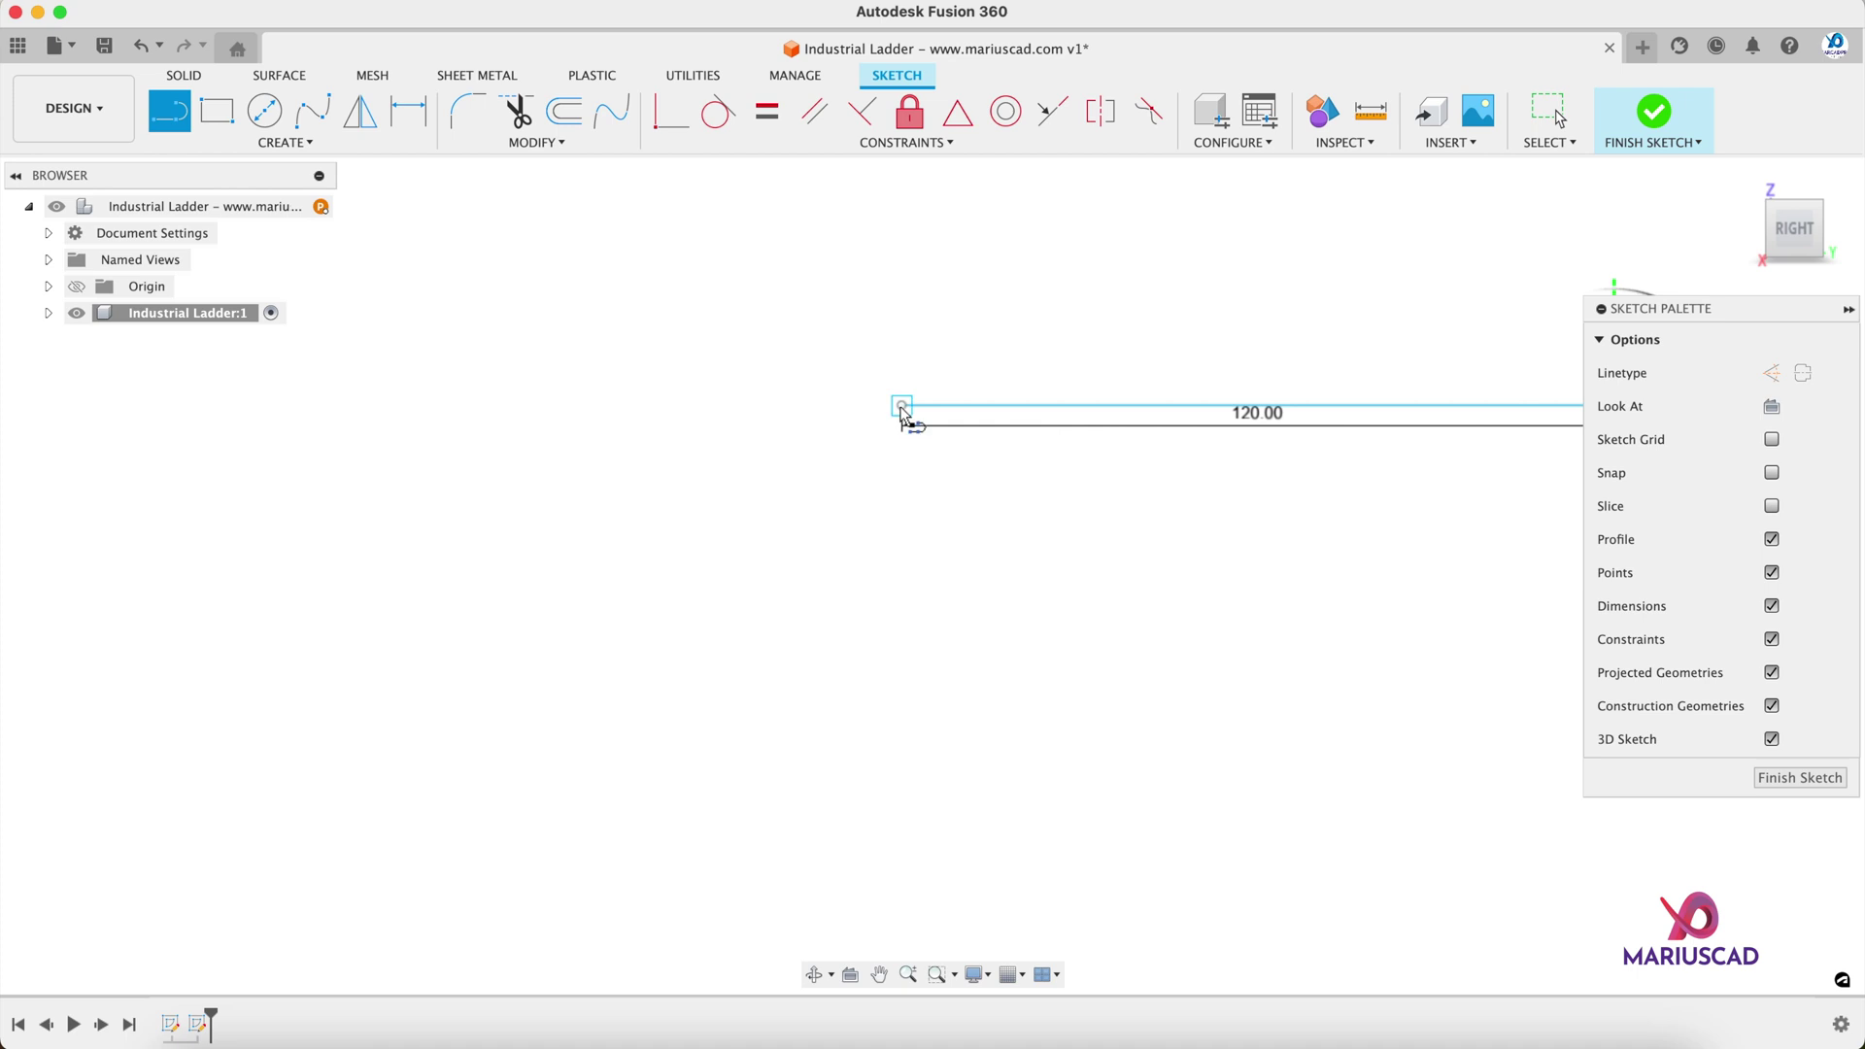
{"action": "left_click", "coordinate": [902, 407]}
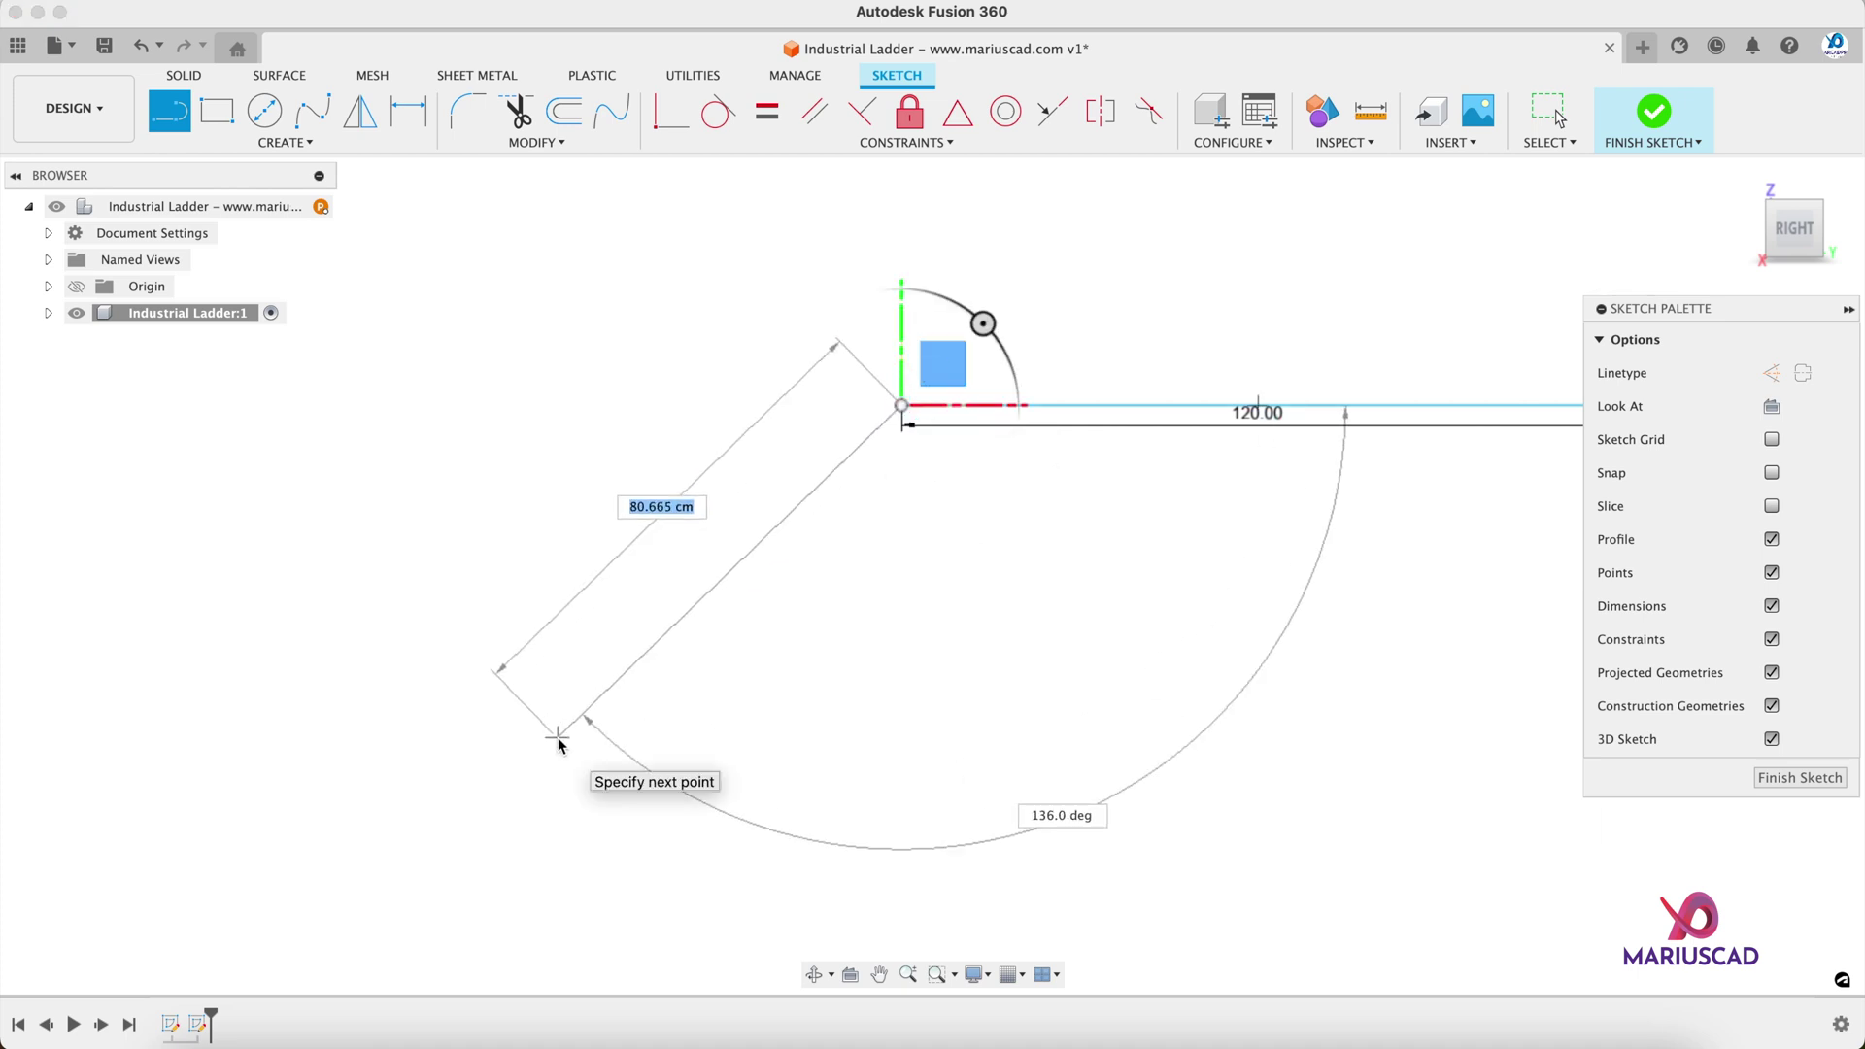
{"action": "type", "text": "400"}
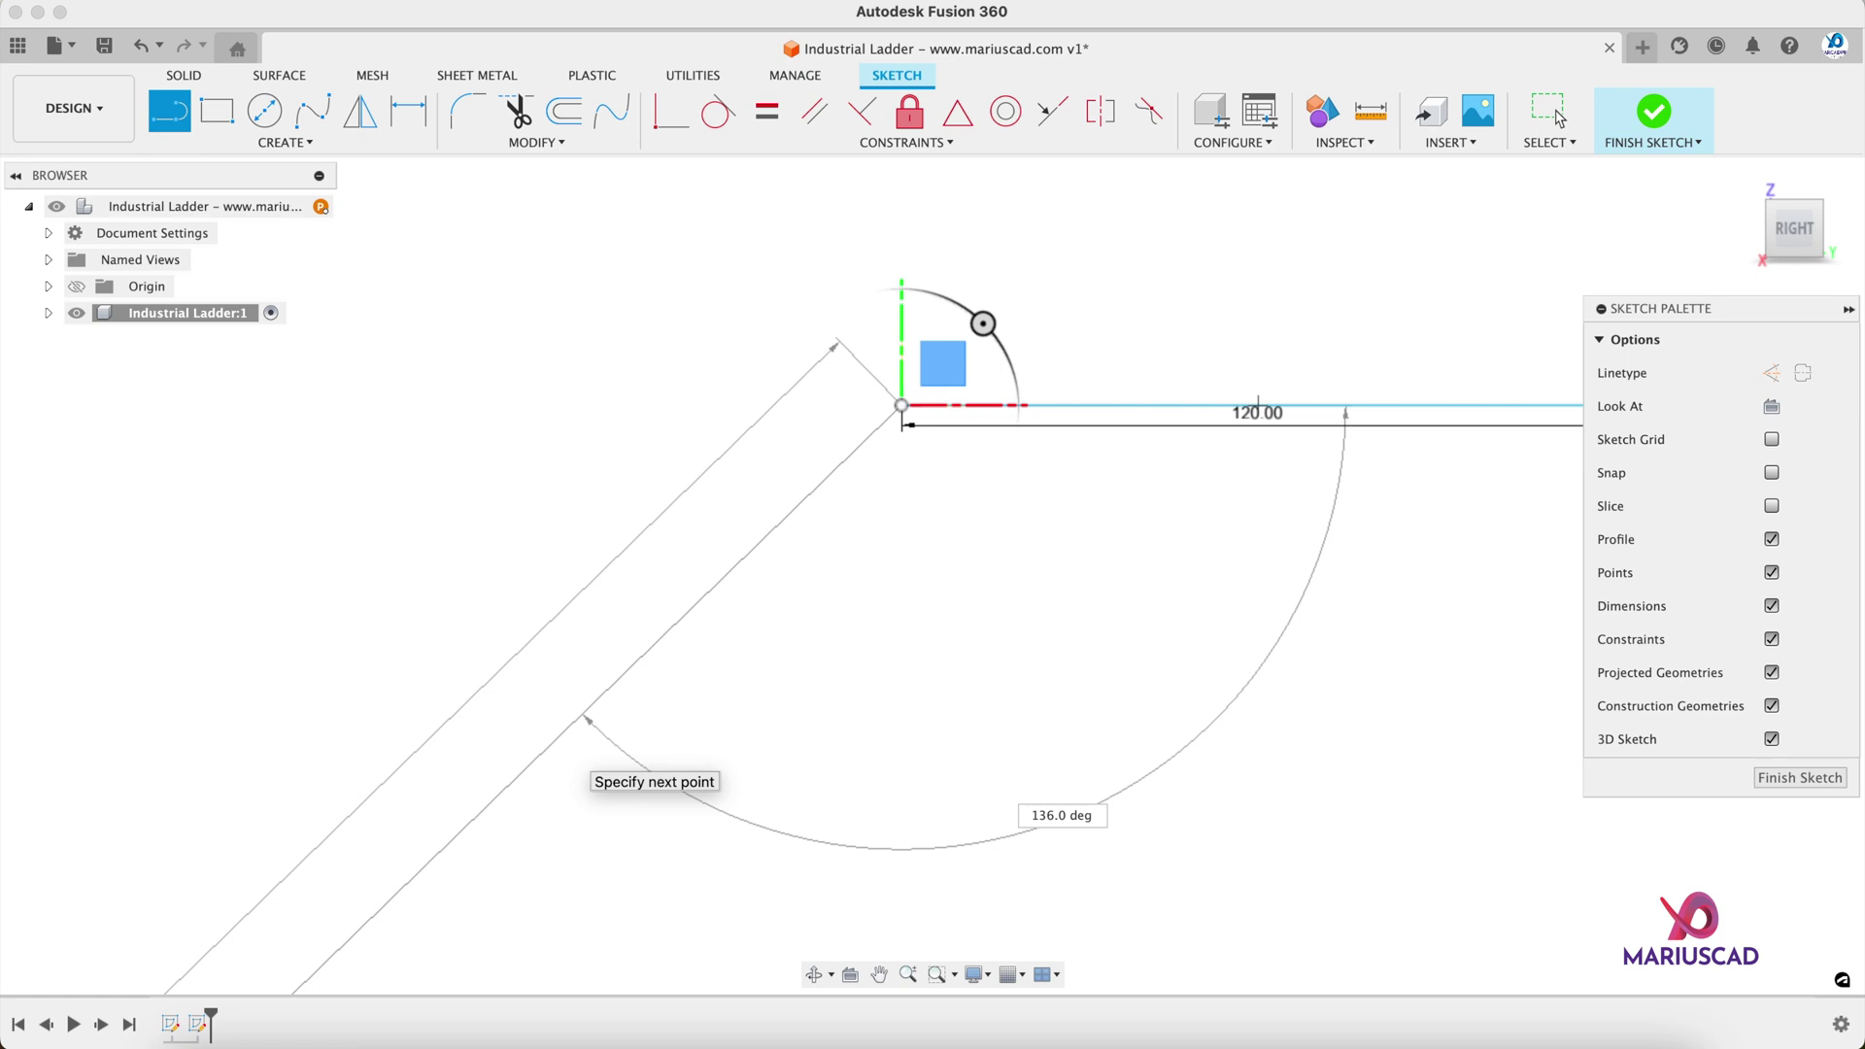
{"action": "key", "text": "Tab"}
{"action": "type", "text": "137"}
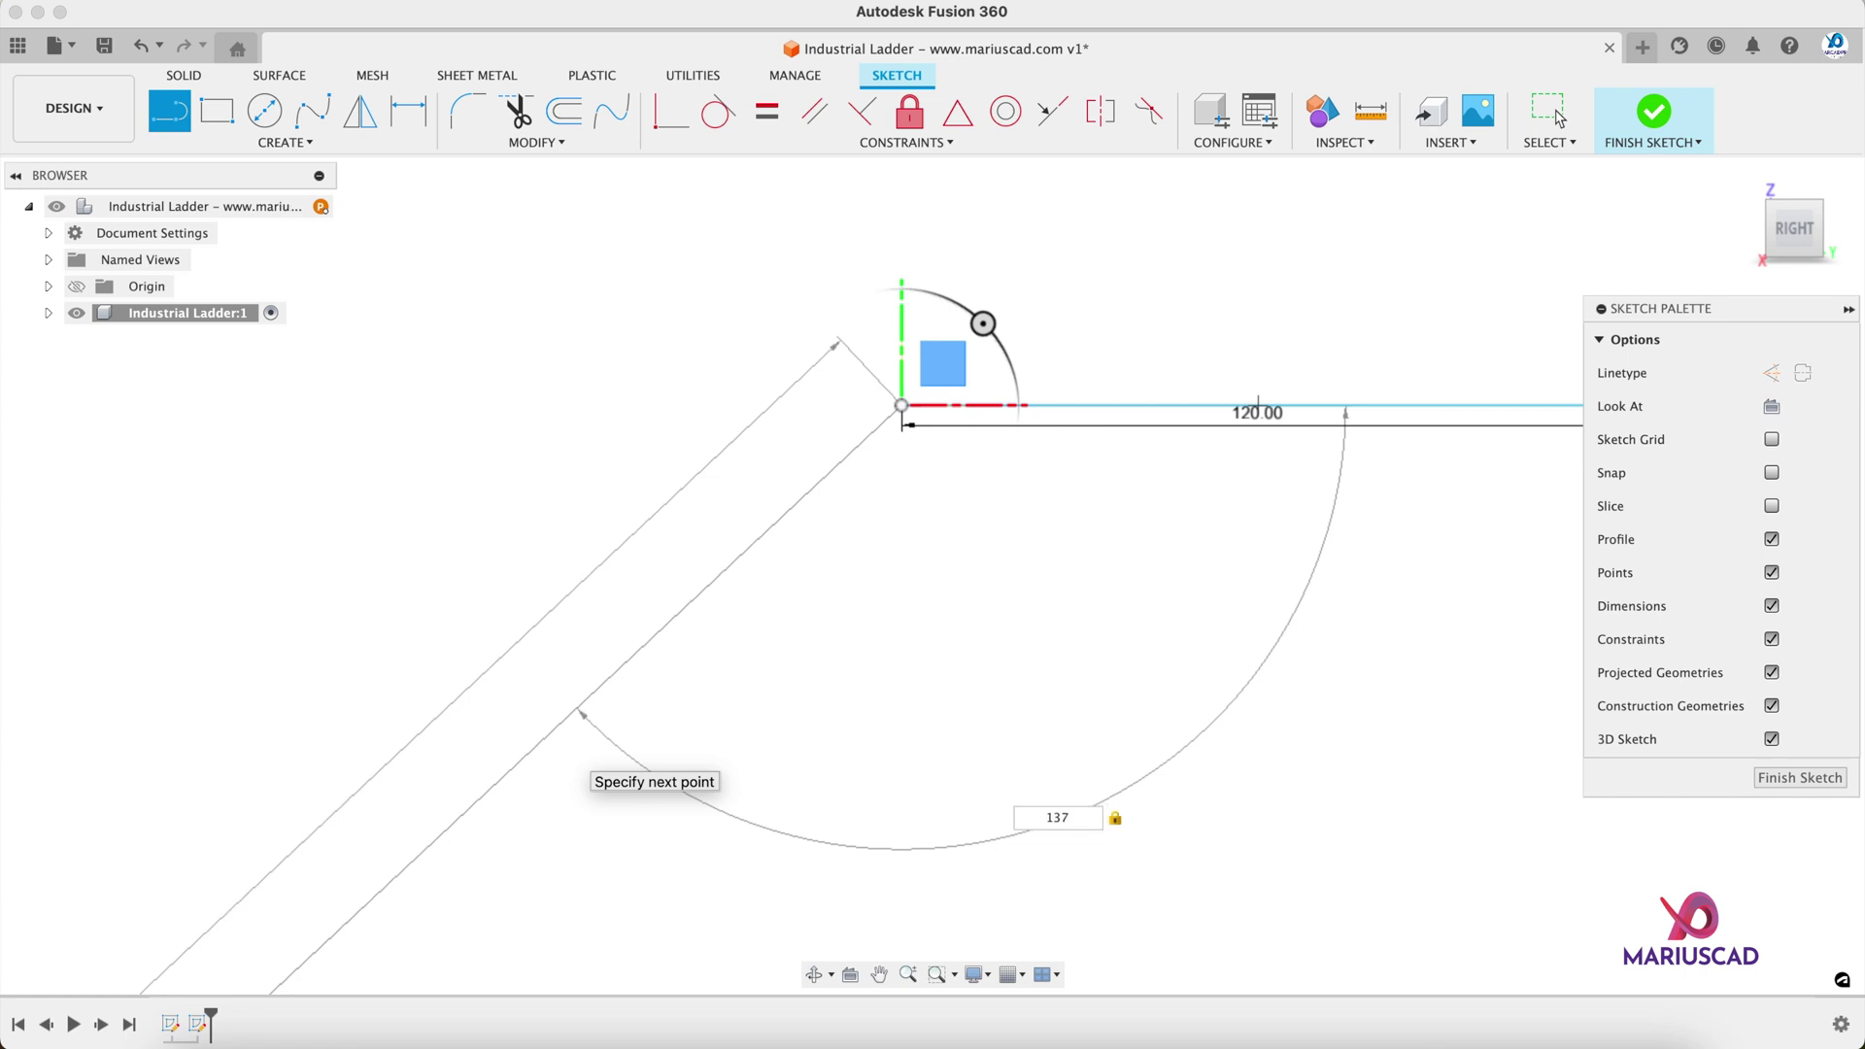
{"action": "key", "text": "Return"}
{"action": "key", "text": "Escape"}
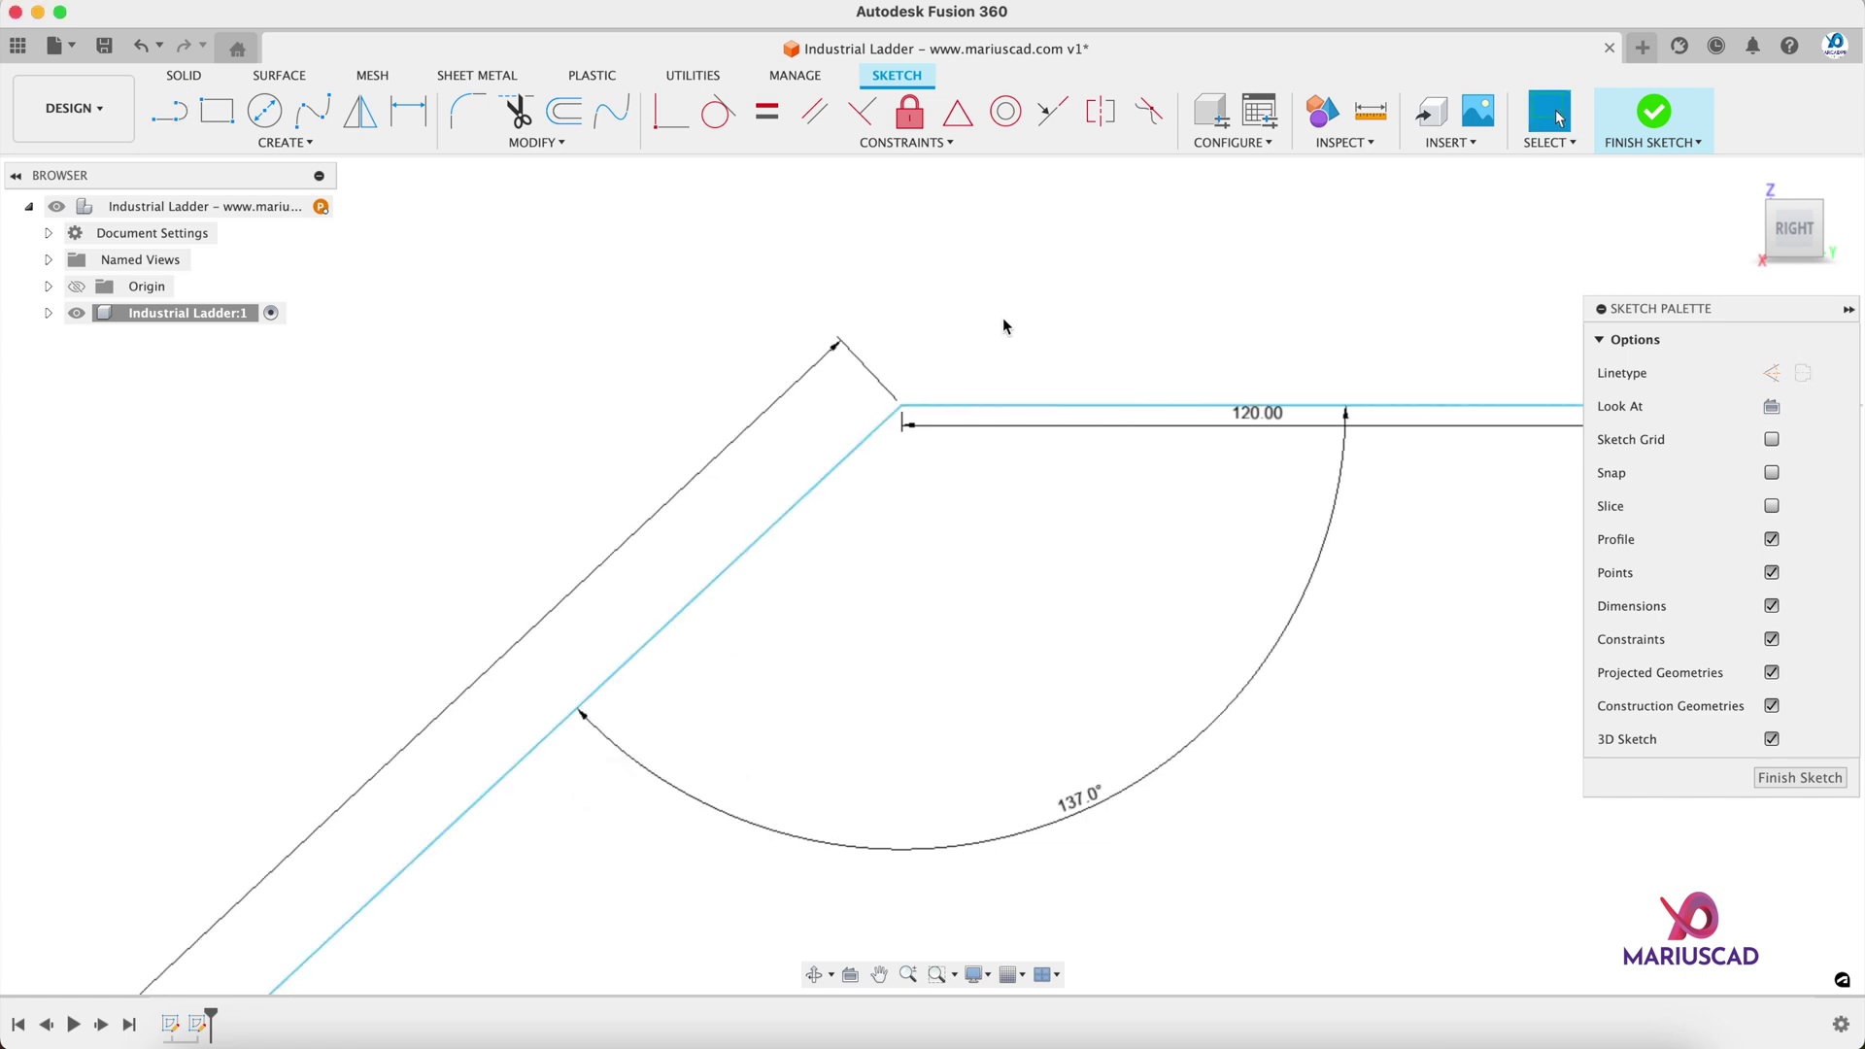
Step: Delete the leftover dashed construction line and its angle dimension
{"action": "key", "text": "l"}
{"action": "scroll", "coordinate": [1006, 323], "scroll_direction": "down", "scroll_amount": 5}
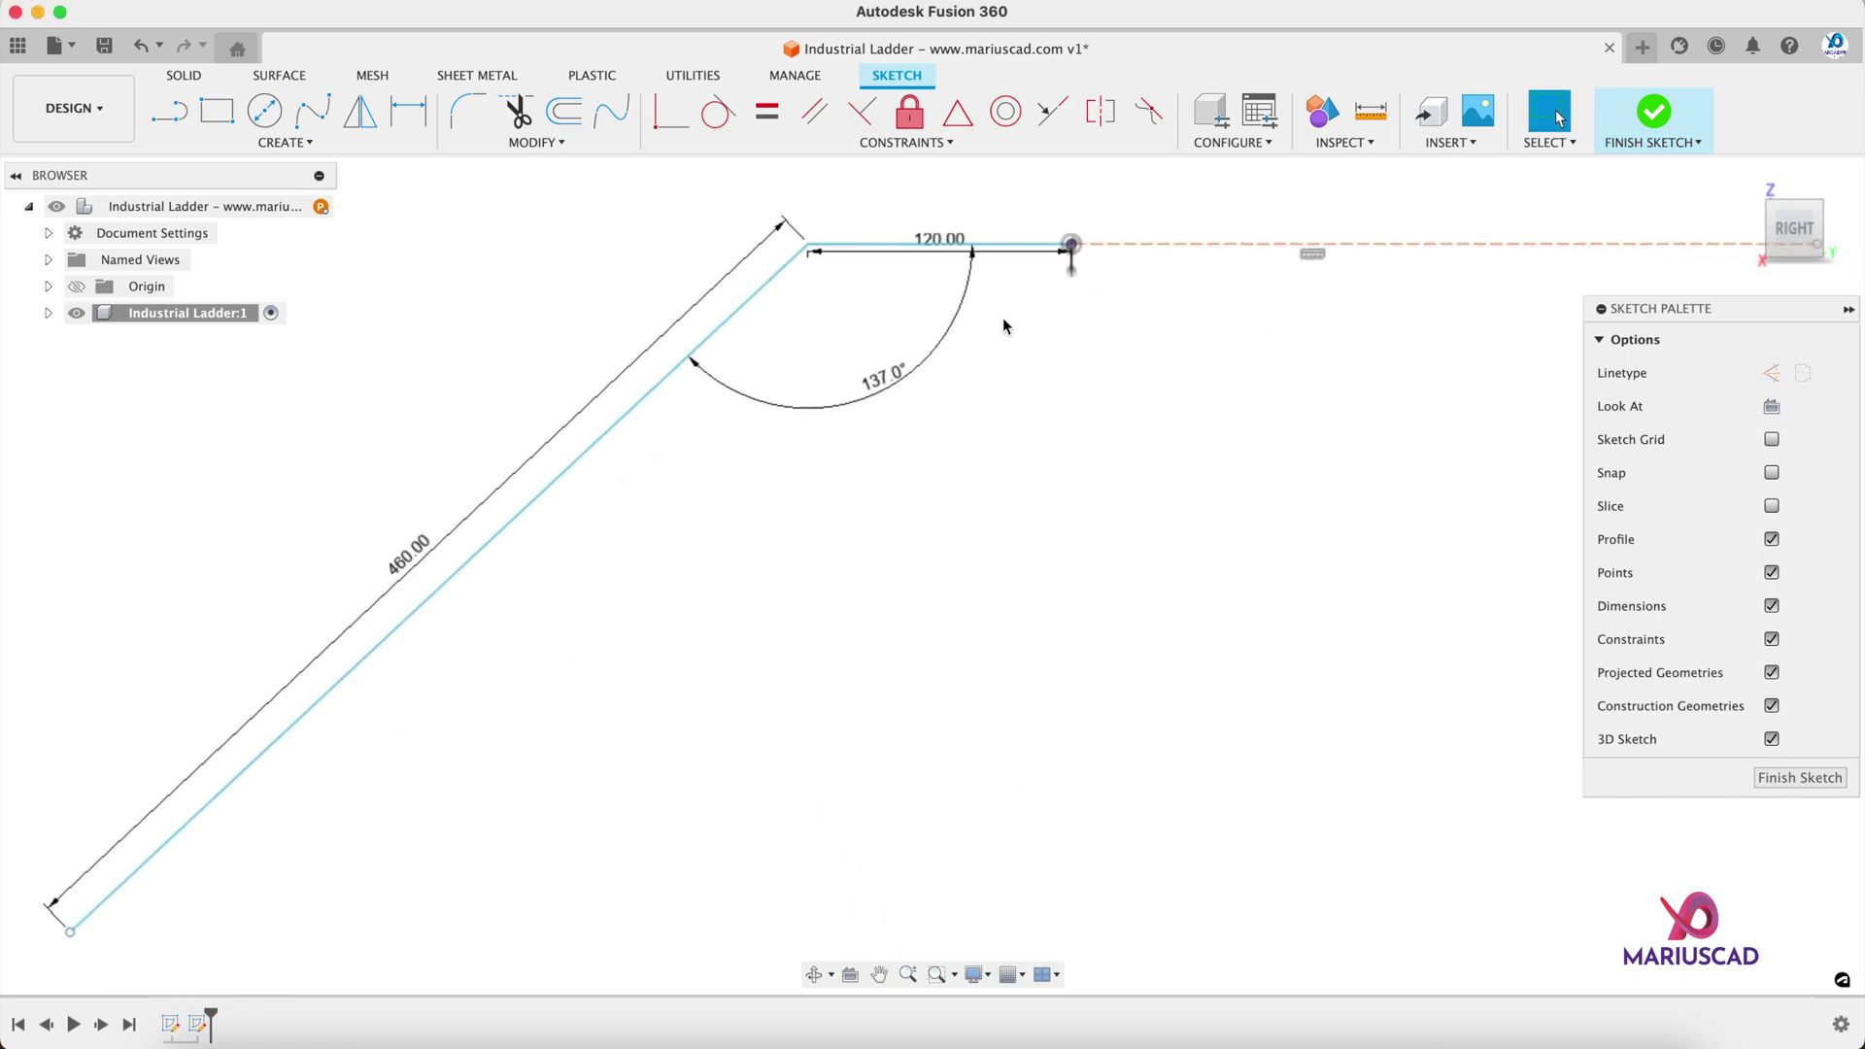
{"action": "left_click", "coordinate": [1276, 304]}
{"action": "key", "text": "Delete"}
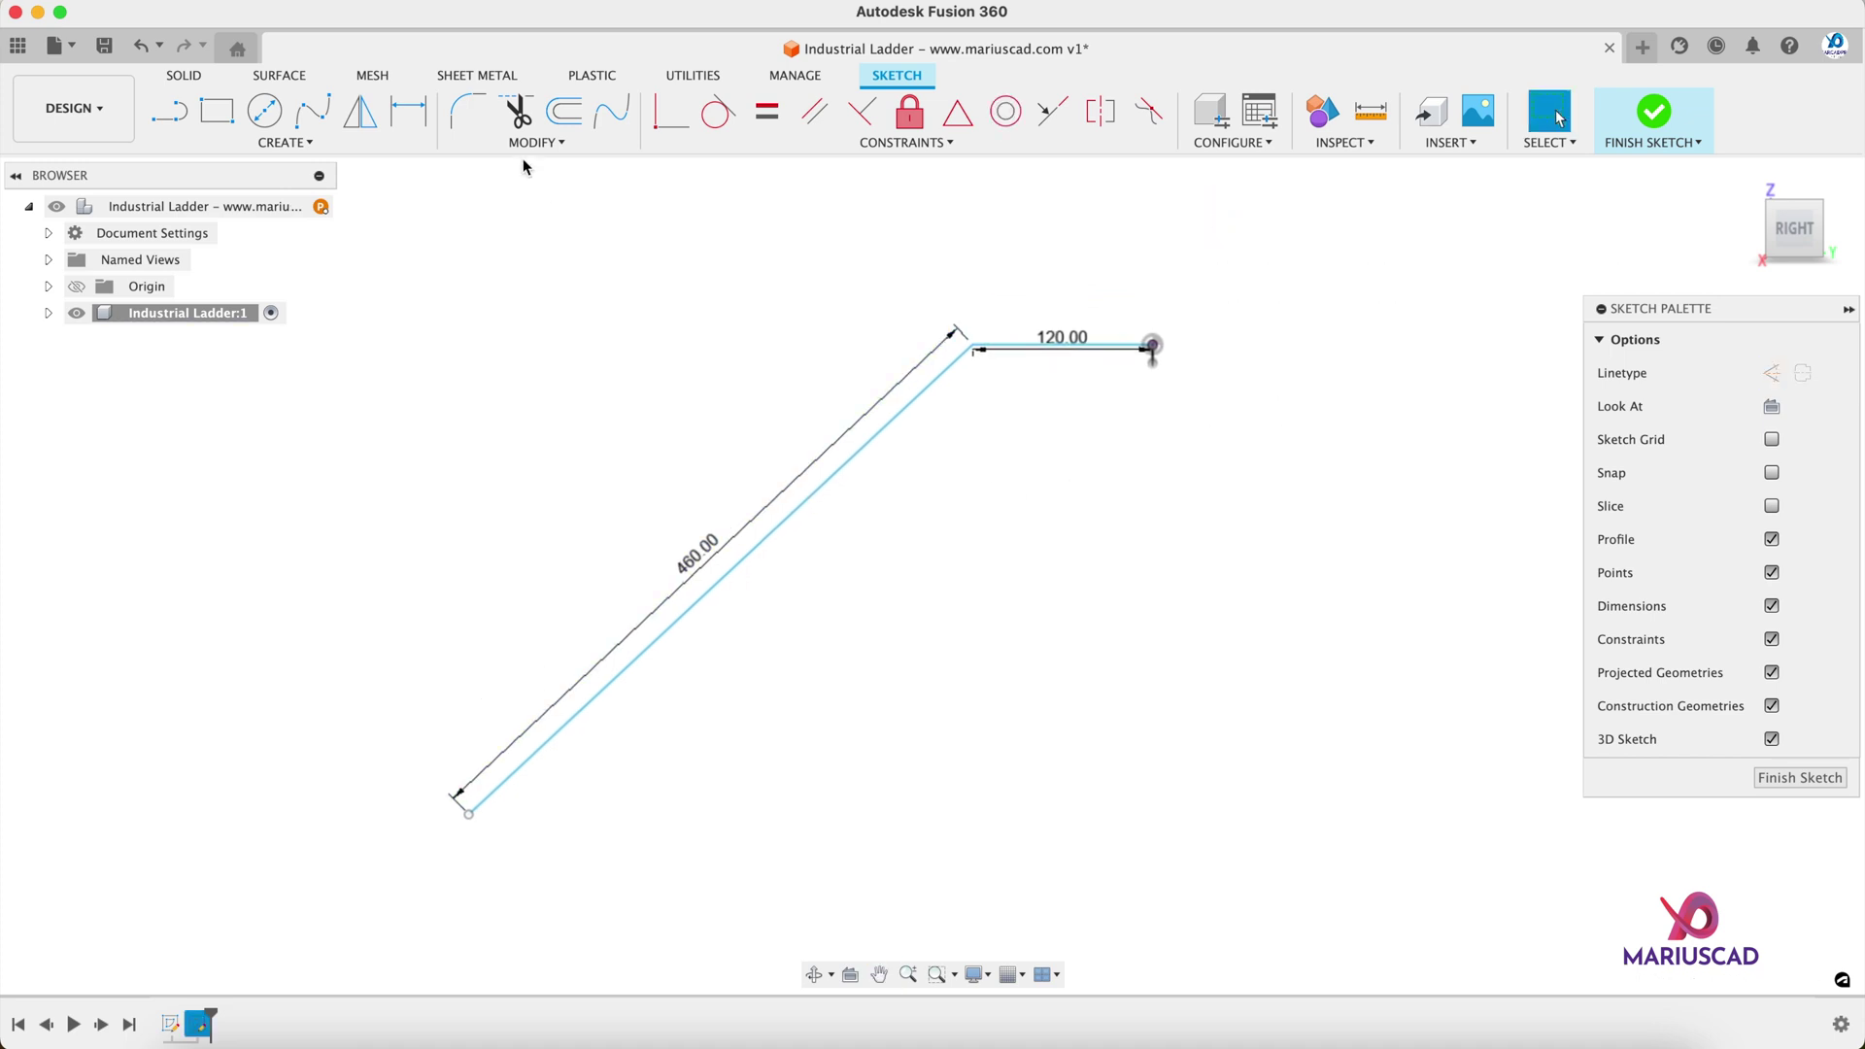
Step: Offset the landing-and-slope line chain by 25 and by 50
{"action": "left_click", "coordinate": [584, 122]}
{"action": "left_click", "coordinate": [874, 439]}
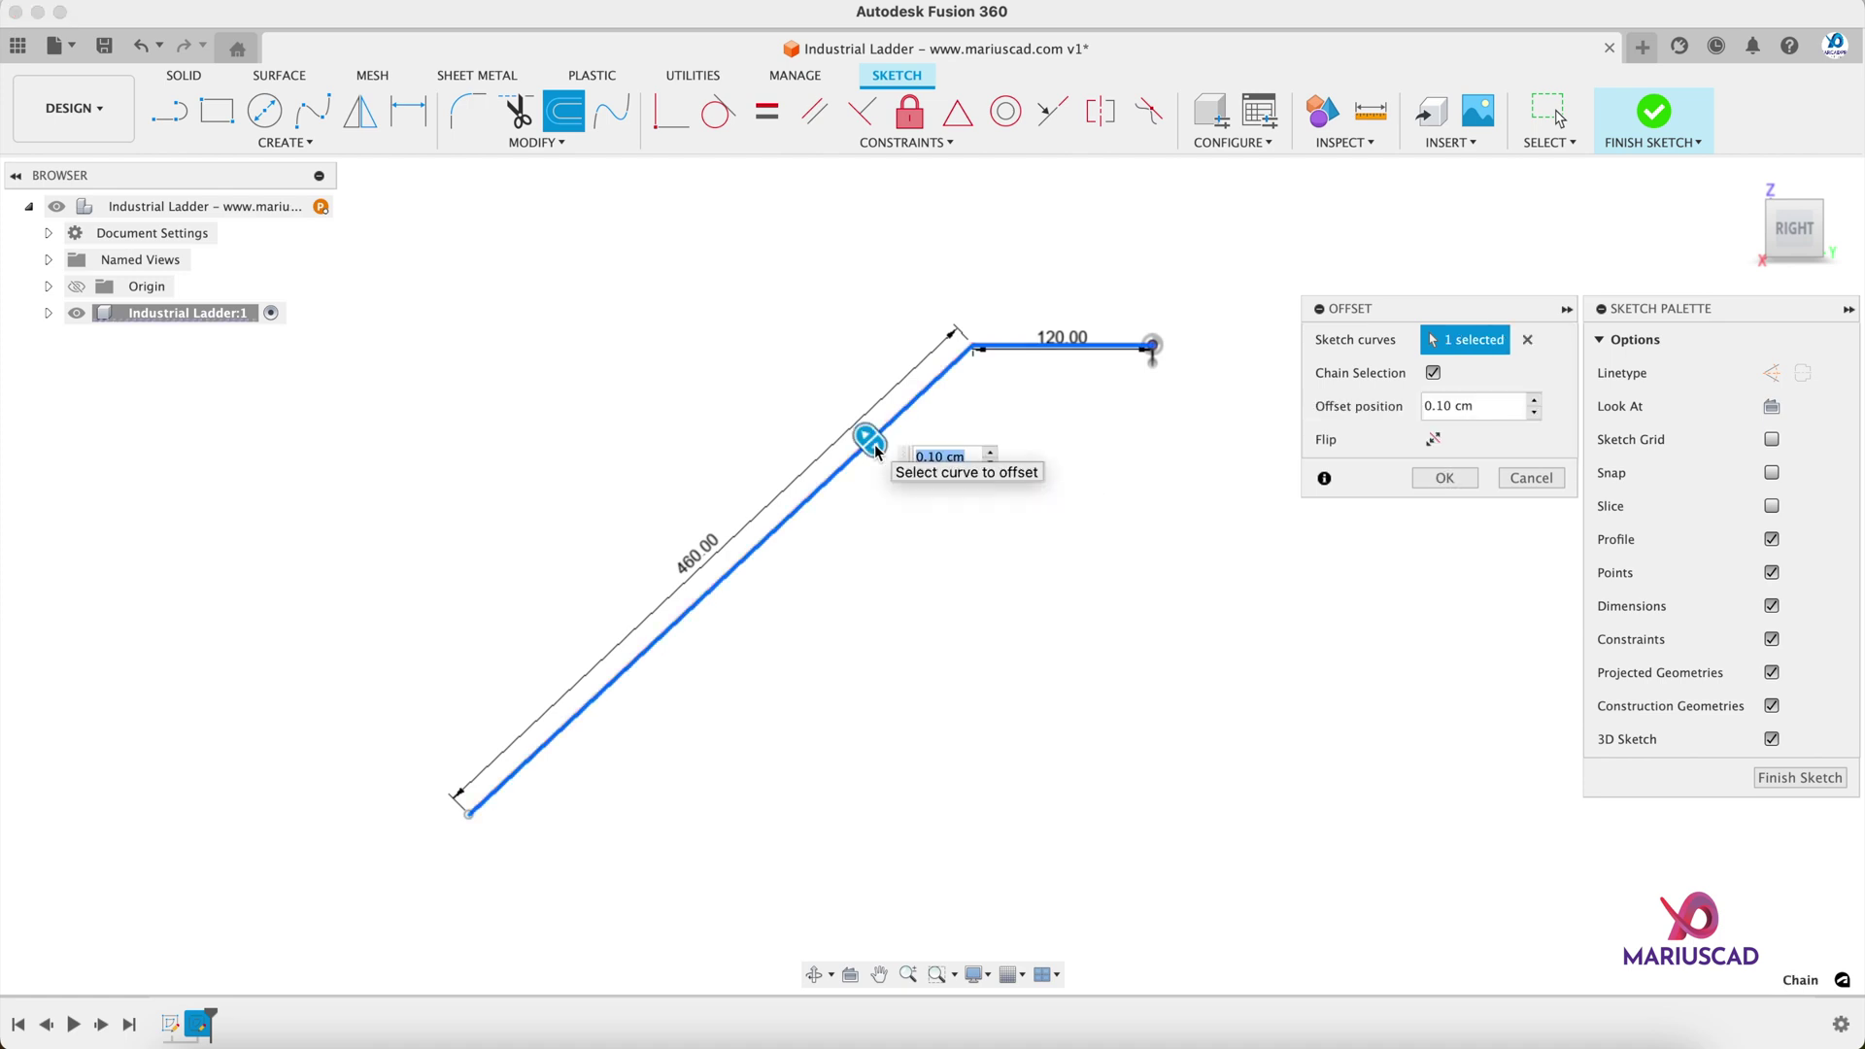
{"action": "type", "text": "25"}
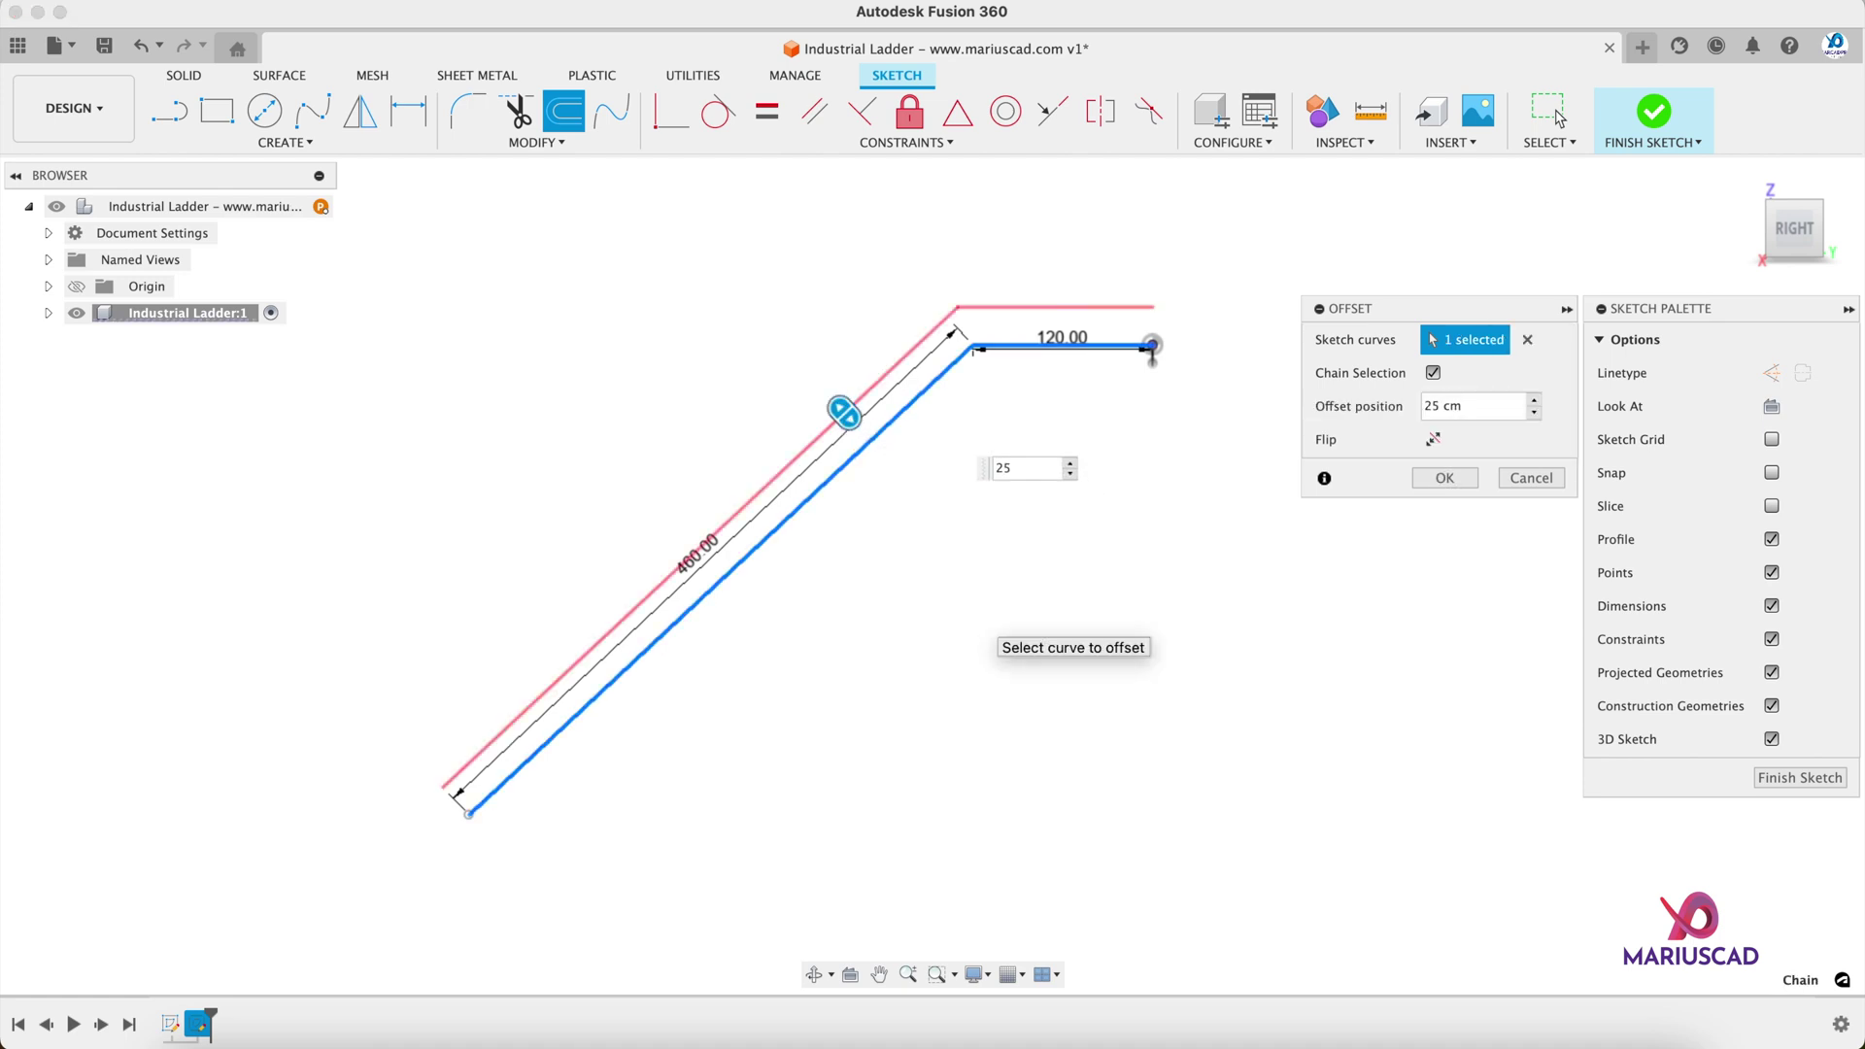
{"action": "key", "text": "Return"}
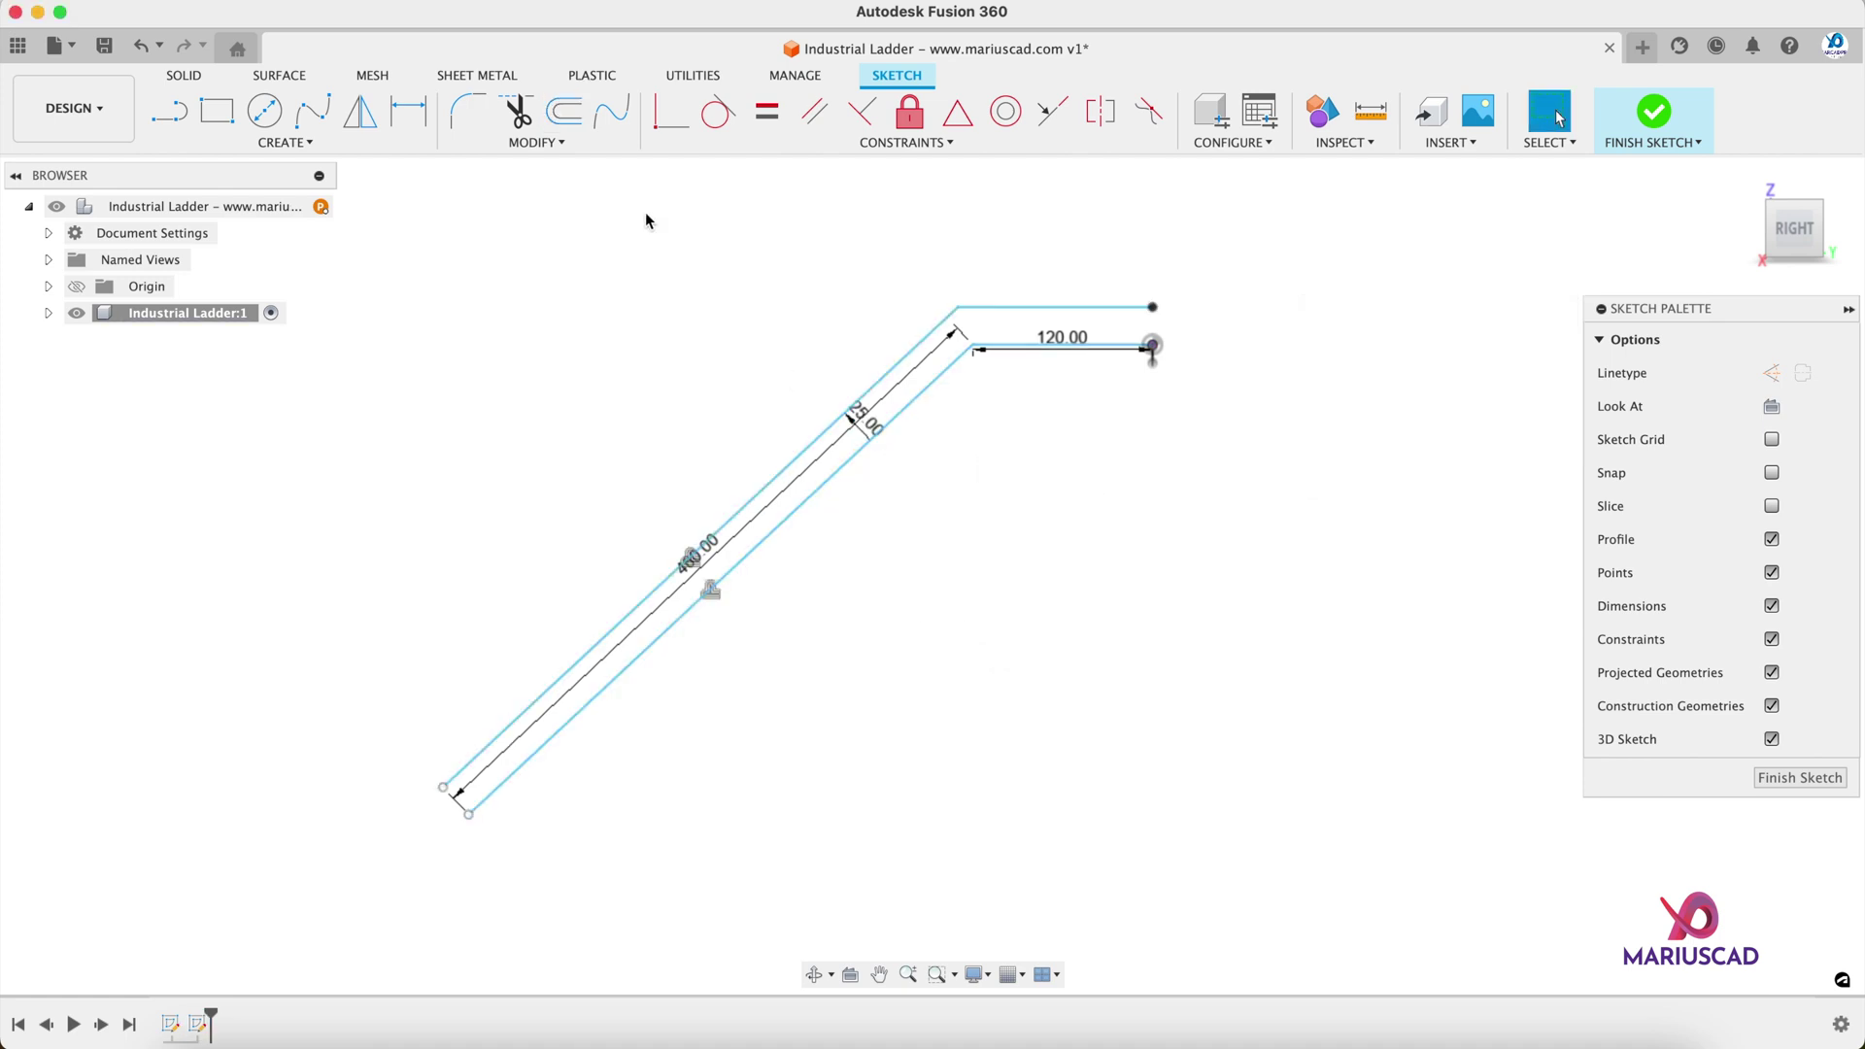
{"action": "left_click", "coordinate": [564, 112]}
{"action": "left_click", "coordinate": [857, 459]}
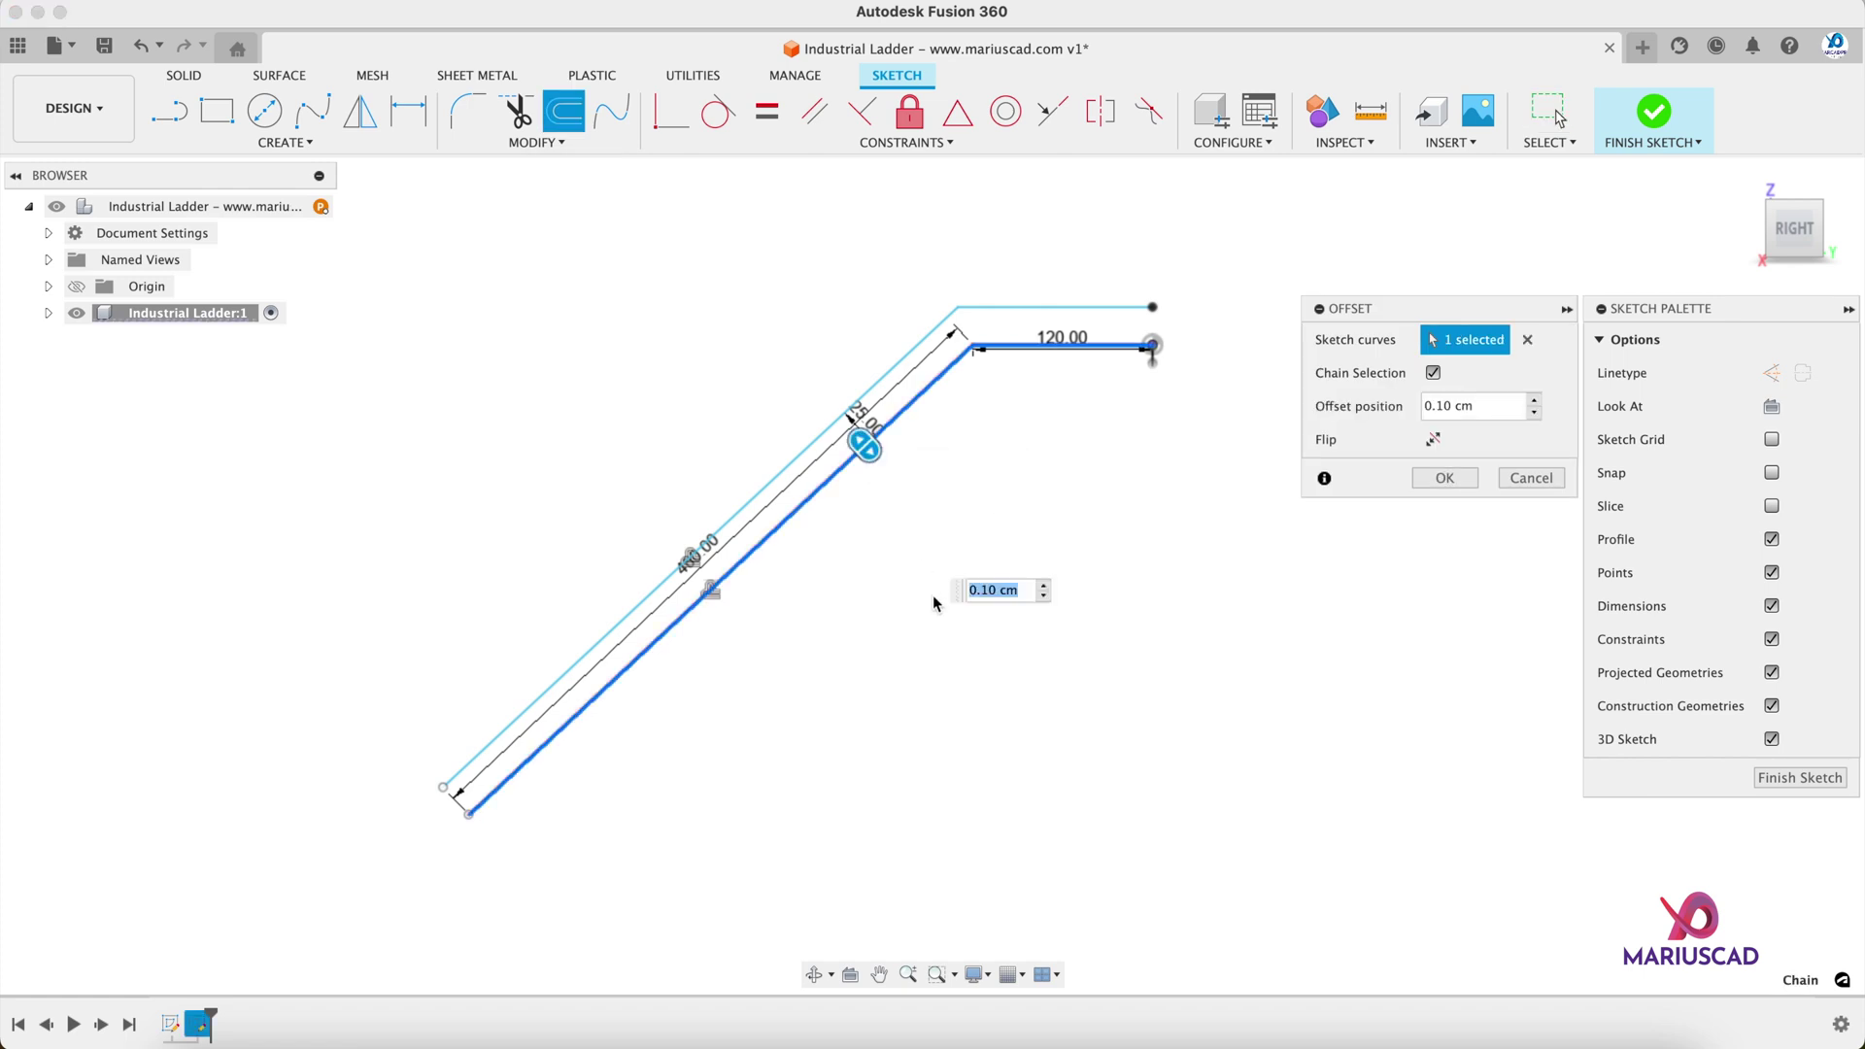
{"action": "type", "text": "50"}
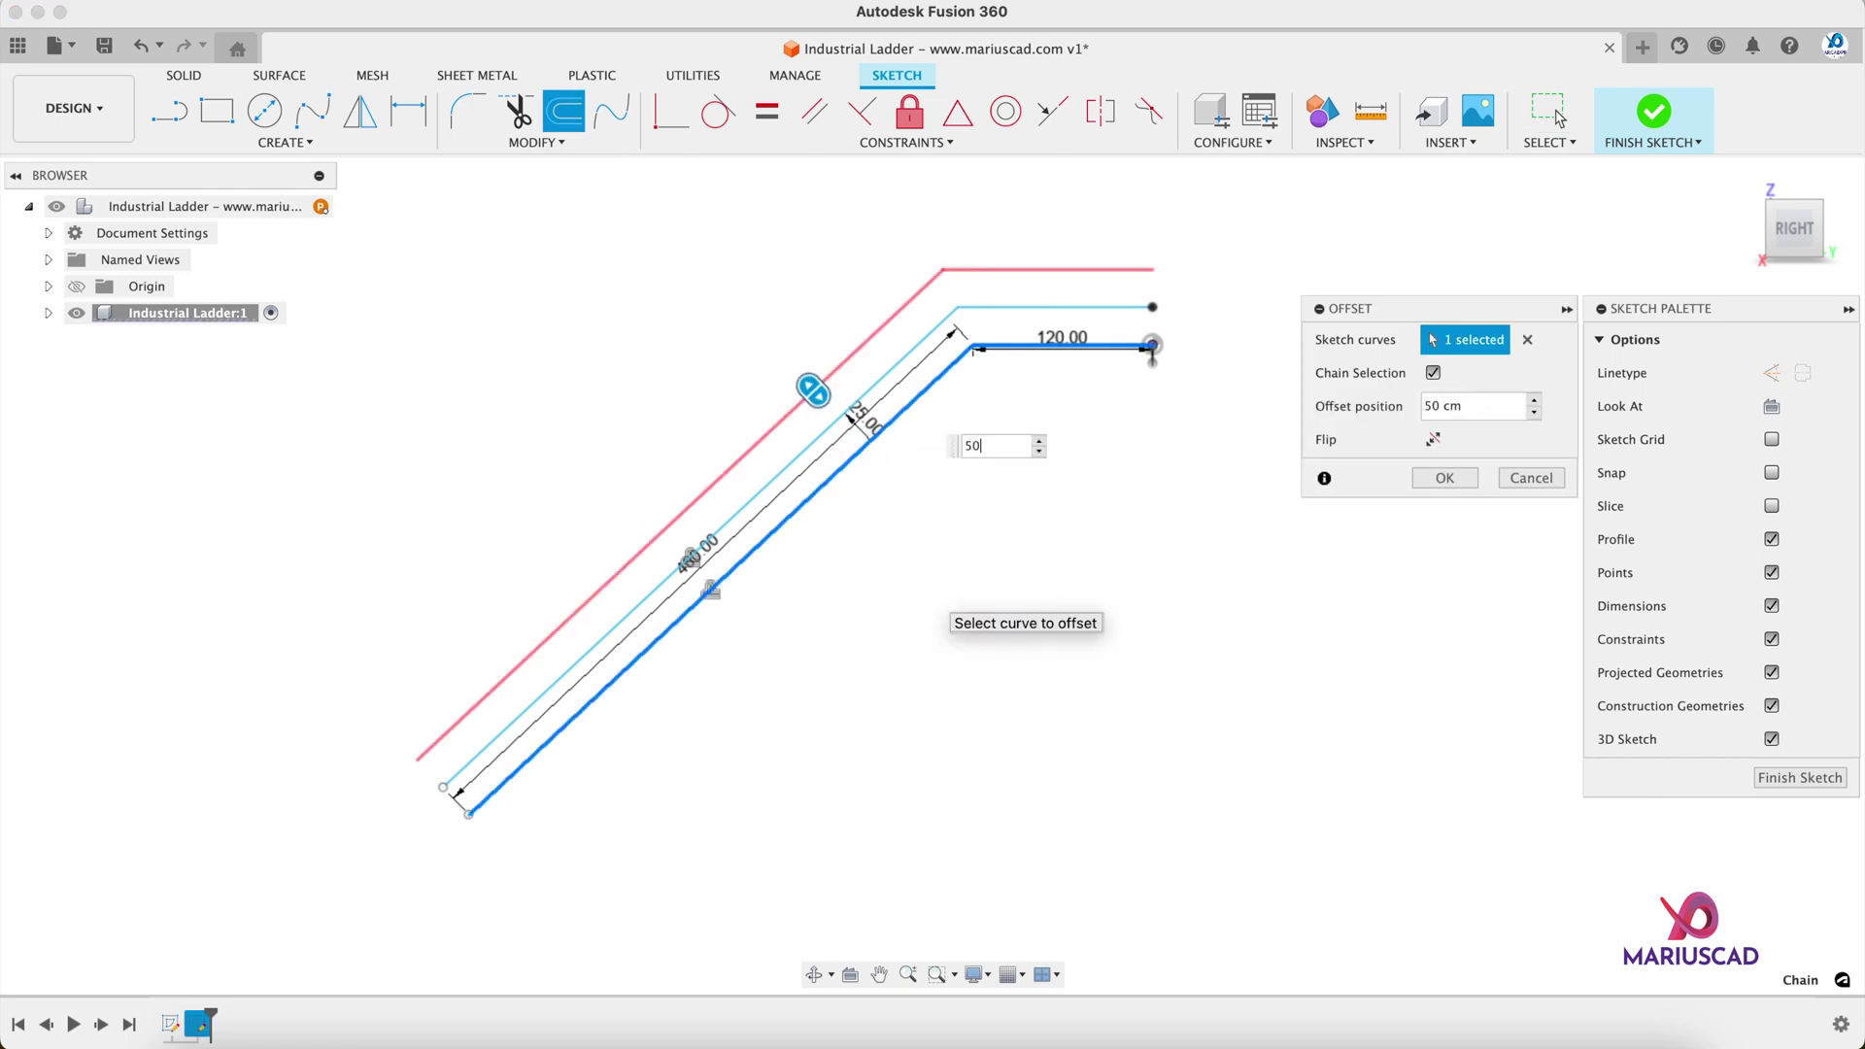
{"action": "key", "text": "Return"}
Step: Add a third offset copy at 75 and move the 460.00 dimension clear
{"action": "left_click", "coordinate": [563, 111]}
{"action": "left_click", "coordinate": [942, 379]}
{"action": "type", "text": "75"}
{"action": "key", "text": "Return"}
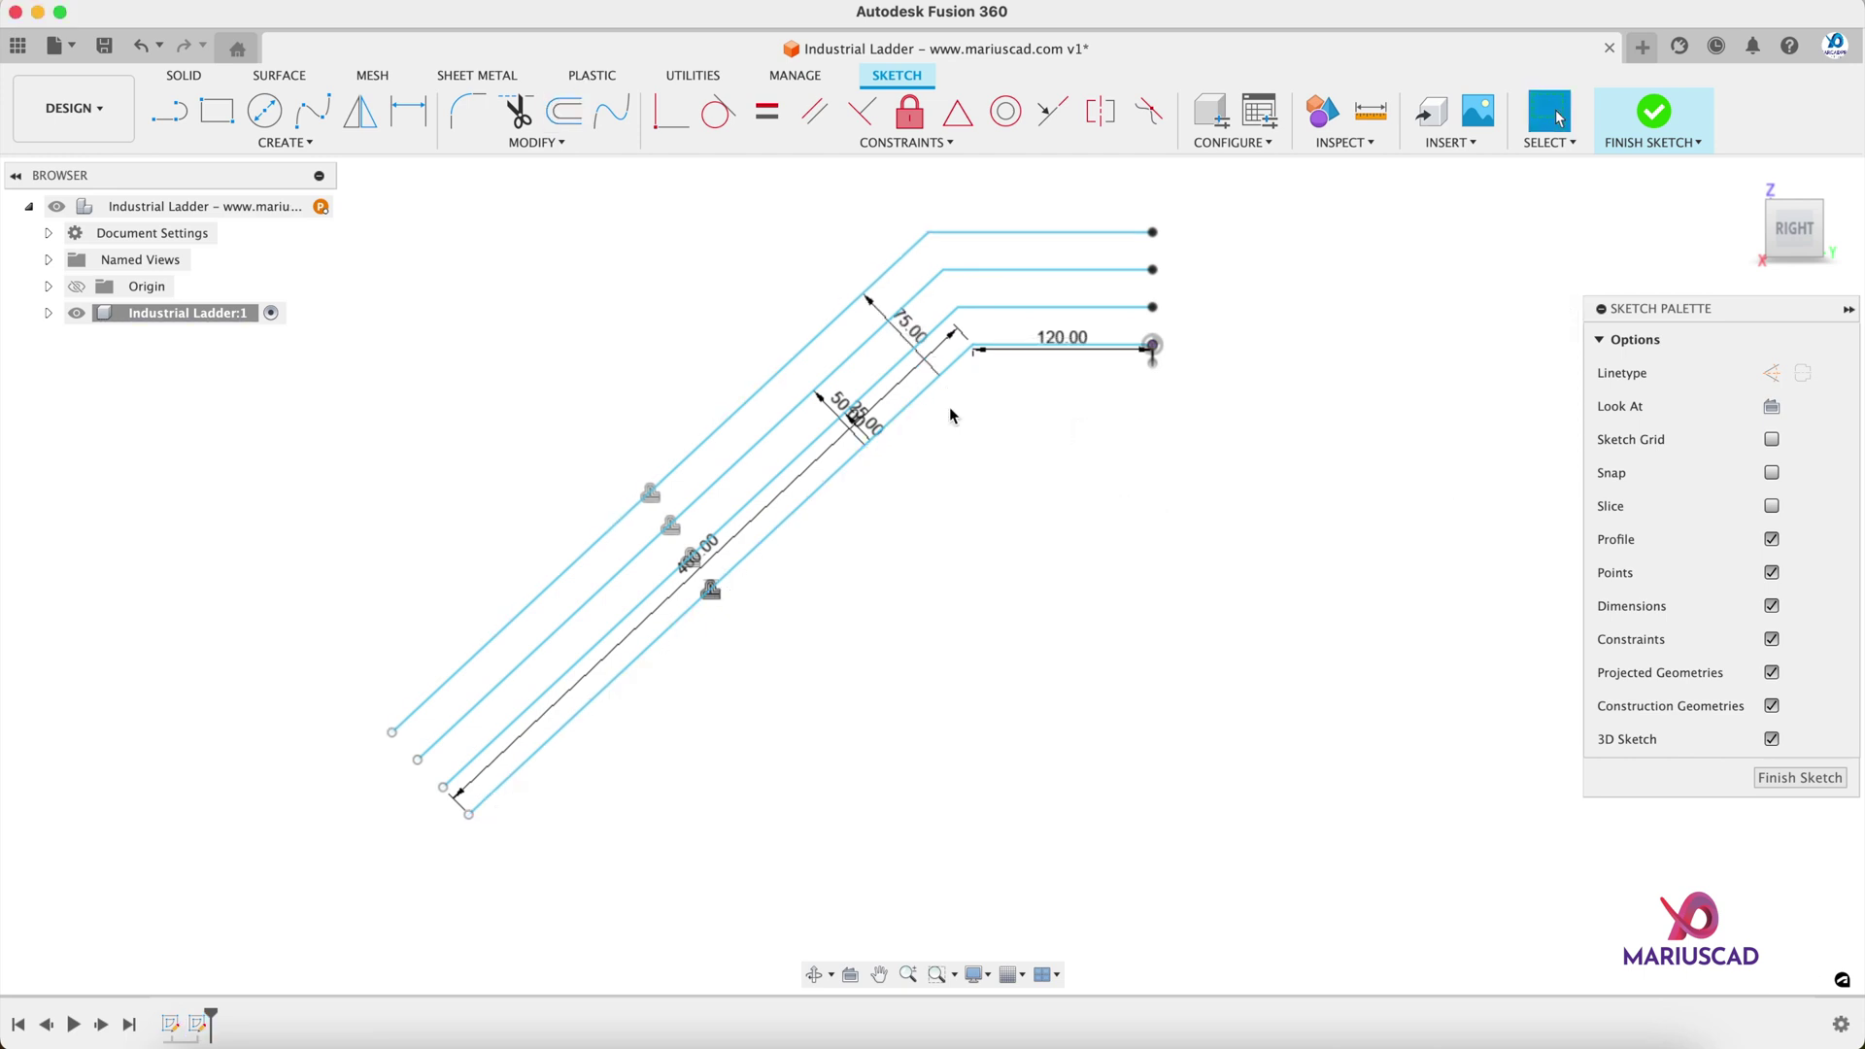
{"action": "scroll", "coordinate": [1033, 331], "scroll_direction": "up", "scroll_amount": 5}
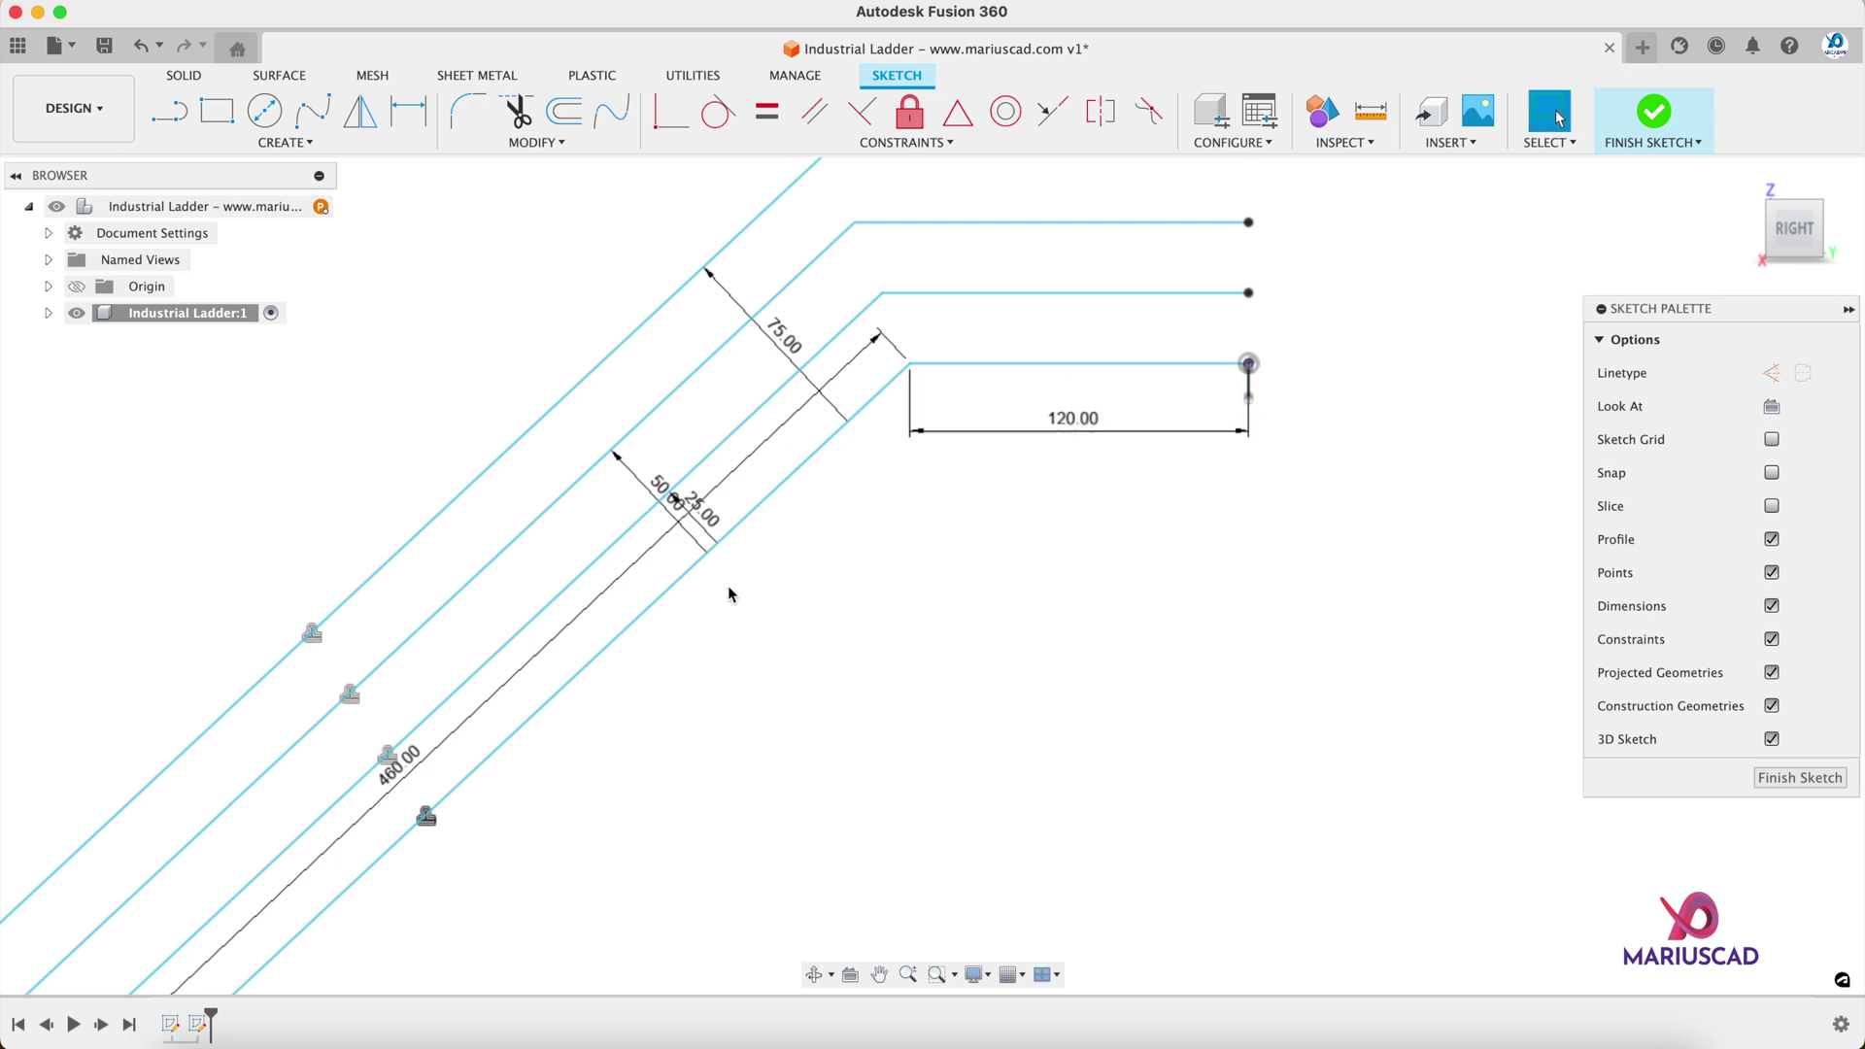
{"action": "left_click_drag", "start_coordinate": [398, 765], "coordinate": [608, 866]}
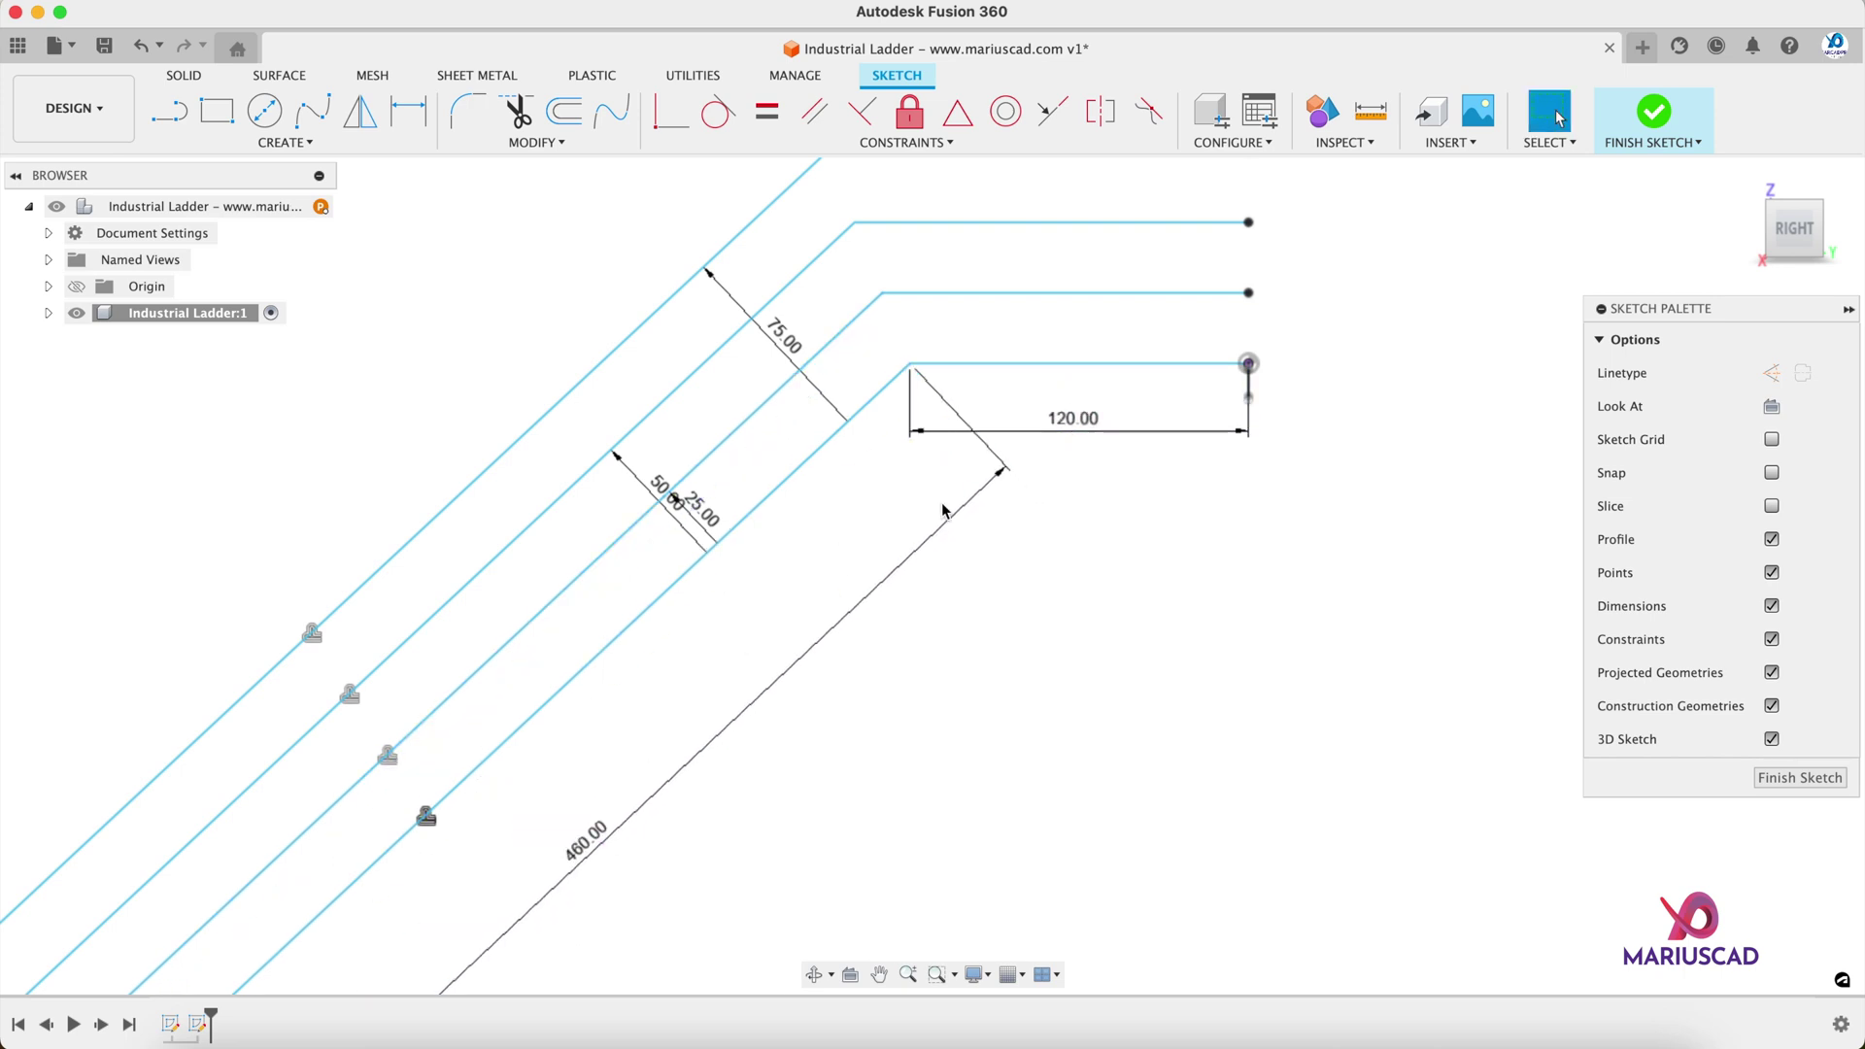
{"action": "scroll", "coordinate": [828, 574], "scroll_direction": "up", "scroll_amount": 3}
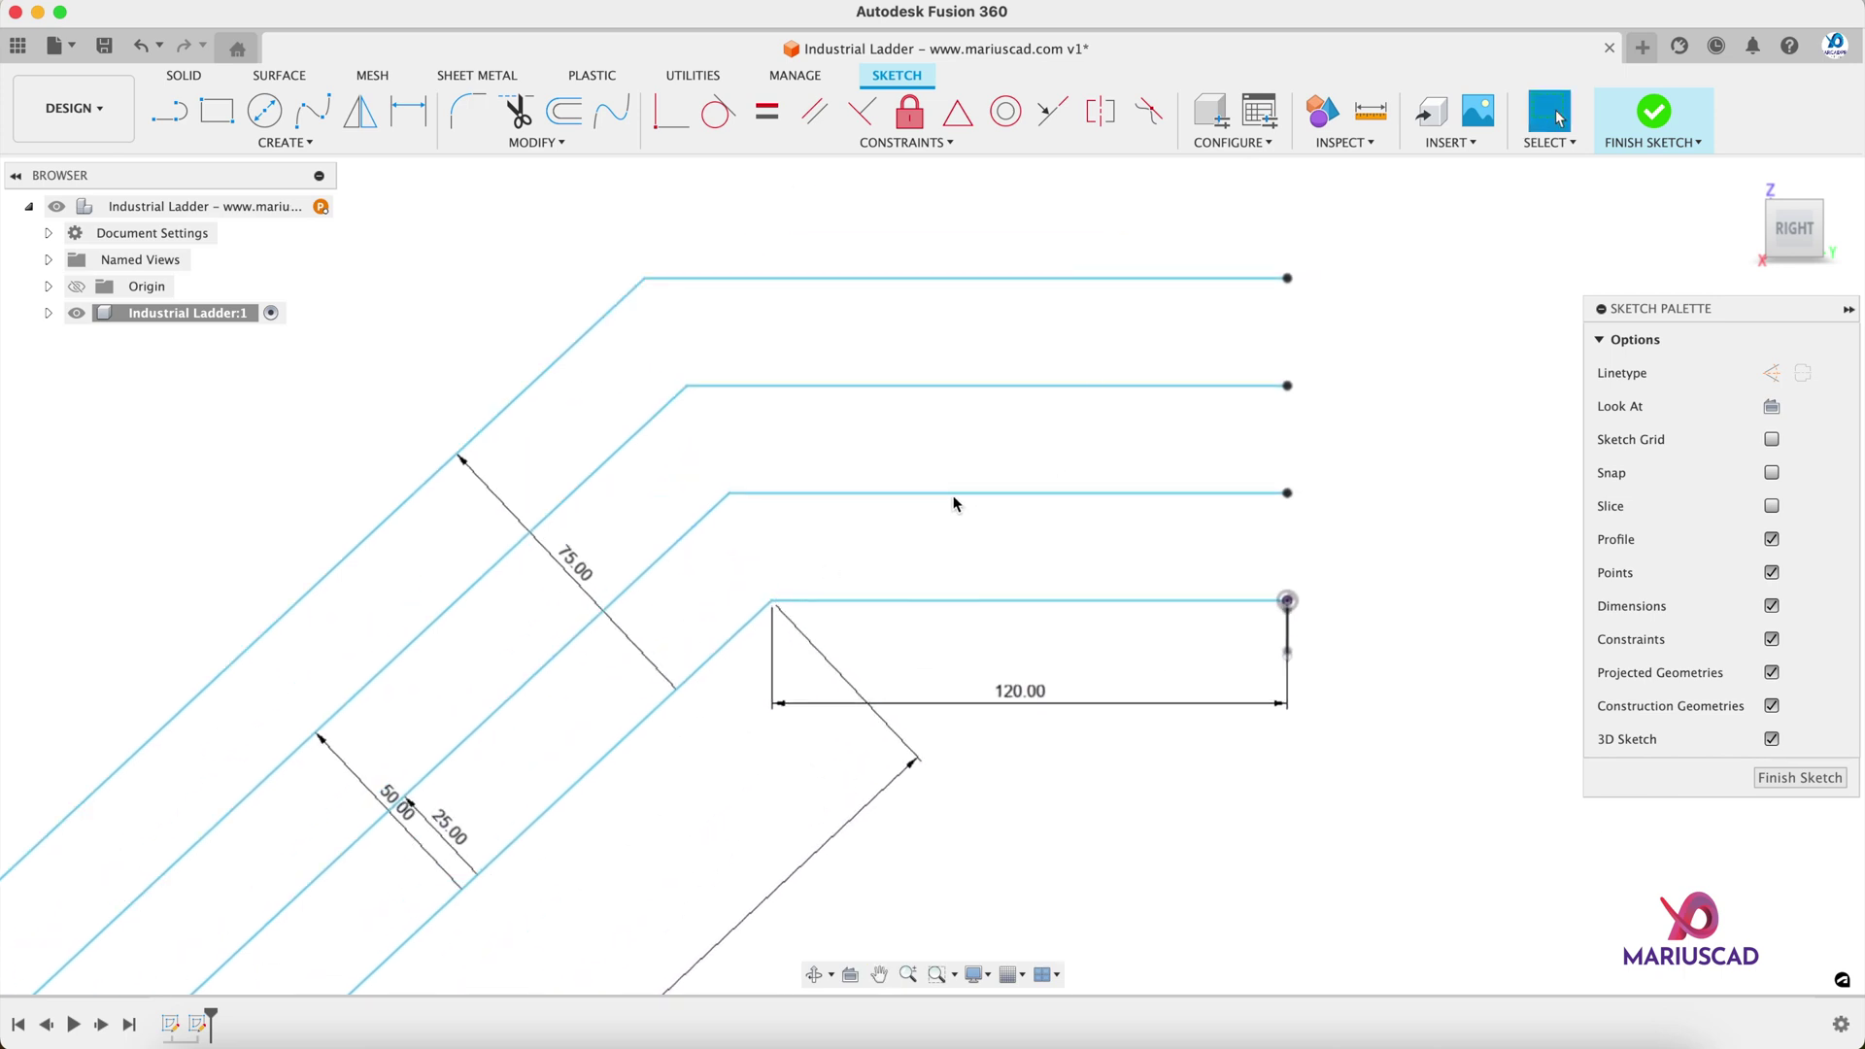
Step: Draw two vertical lines spanning from the lowest to the top landing line
{"action": "key", "text": "l"}
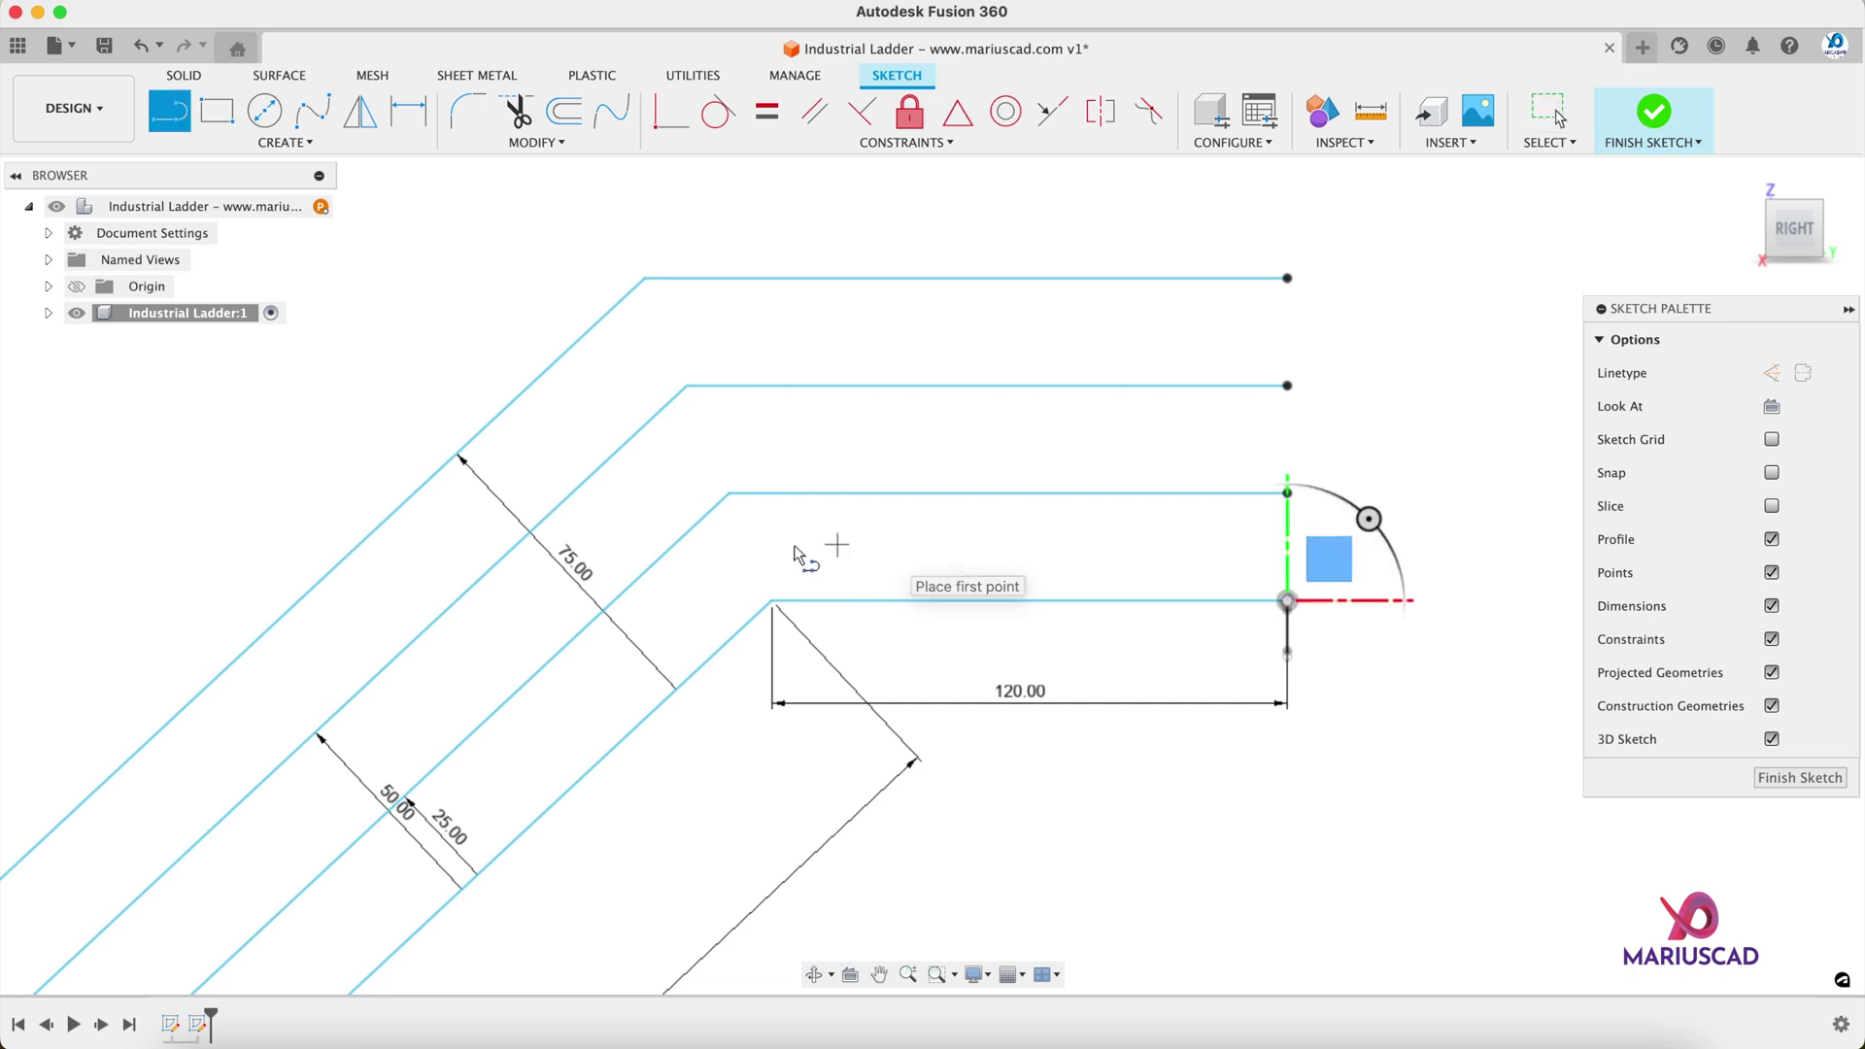
{"action": "left_click", "coordinate": [827, 601]}
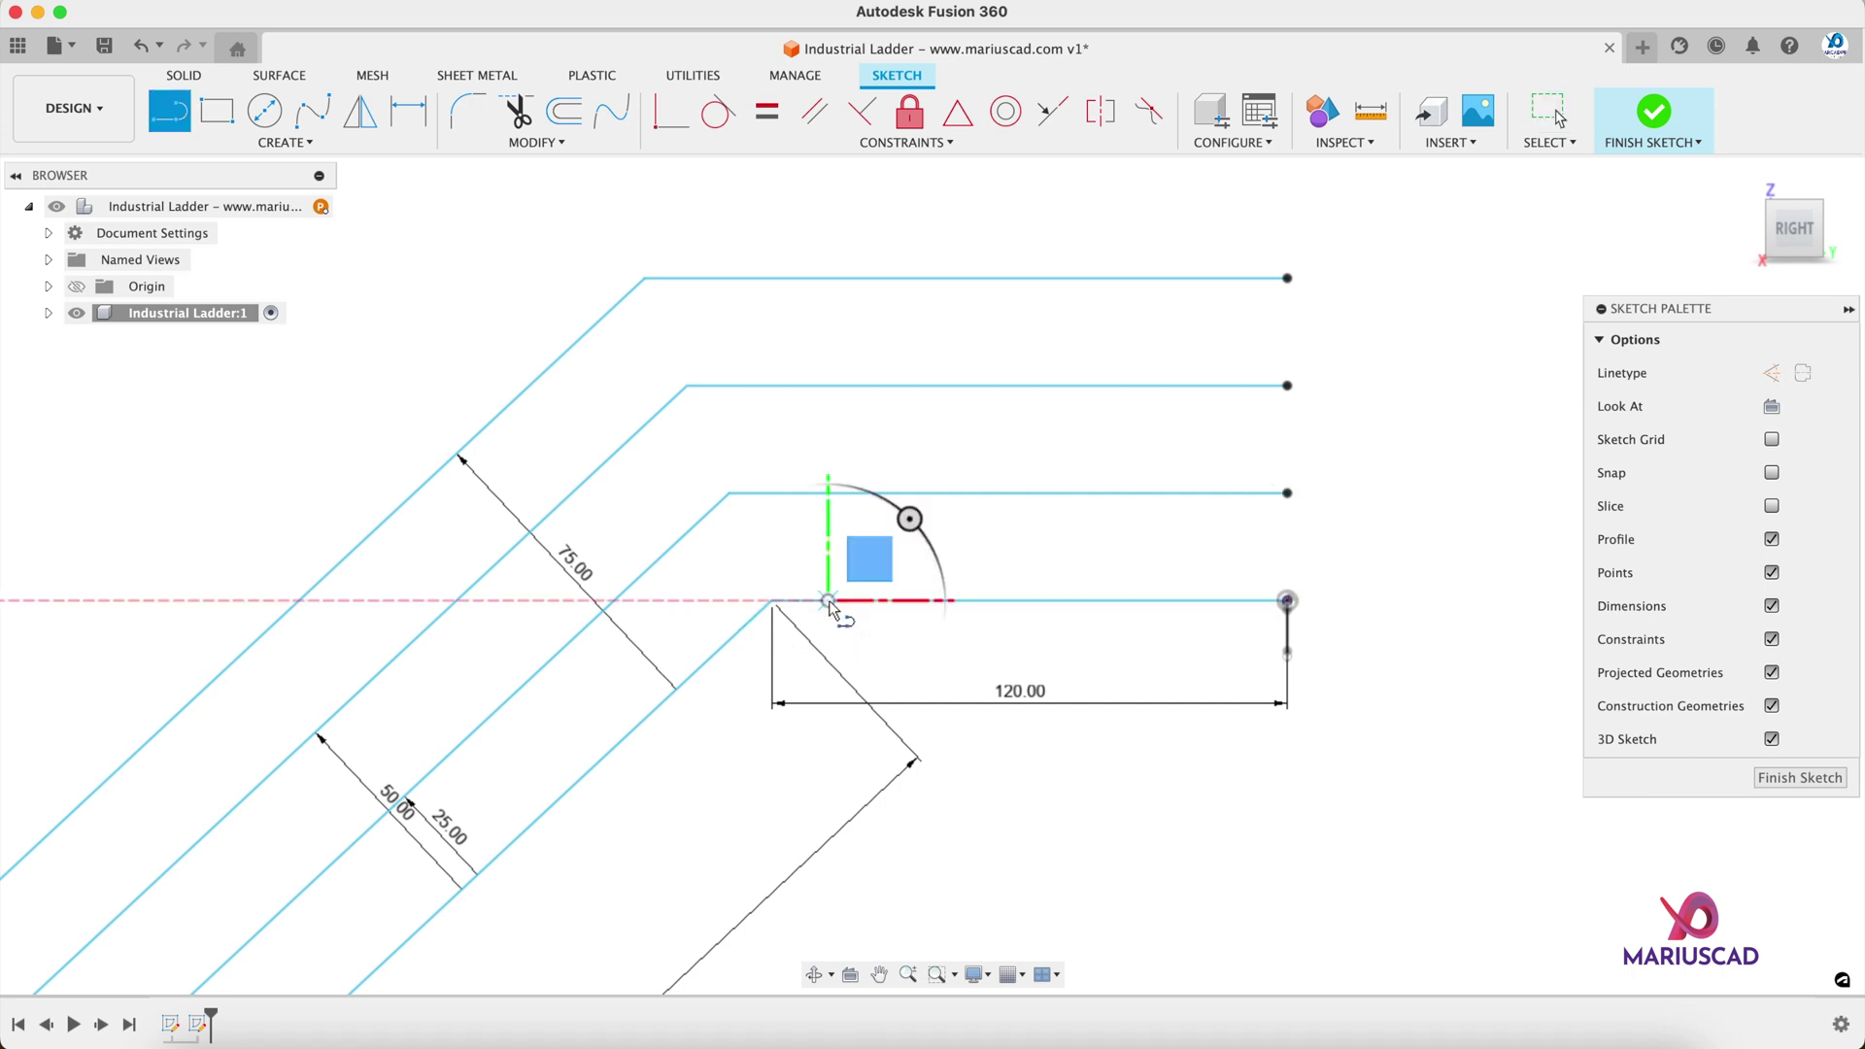
{"action": "left_click", "coordinate": [828, 279]}
{"action": "key", "text": "Escape"}
{"action": "key", "text": "l"}
{"action": "left_click", "coordinate": [1231, 601]}
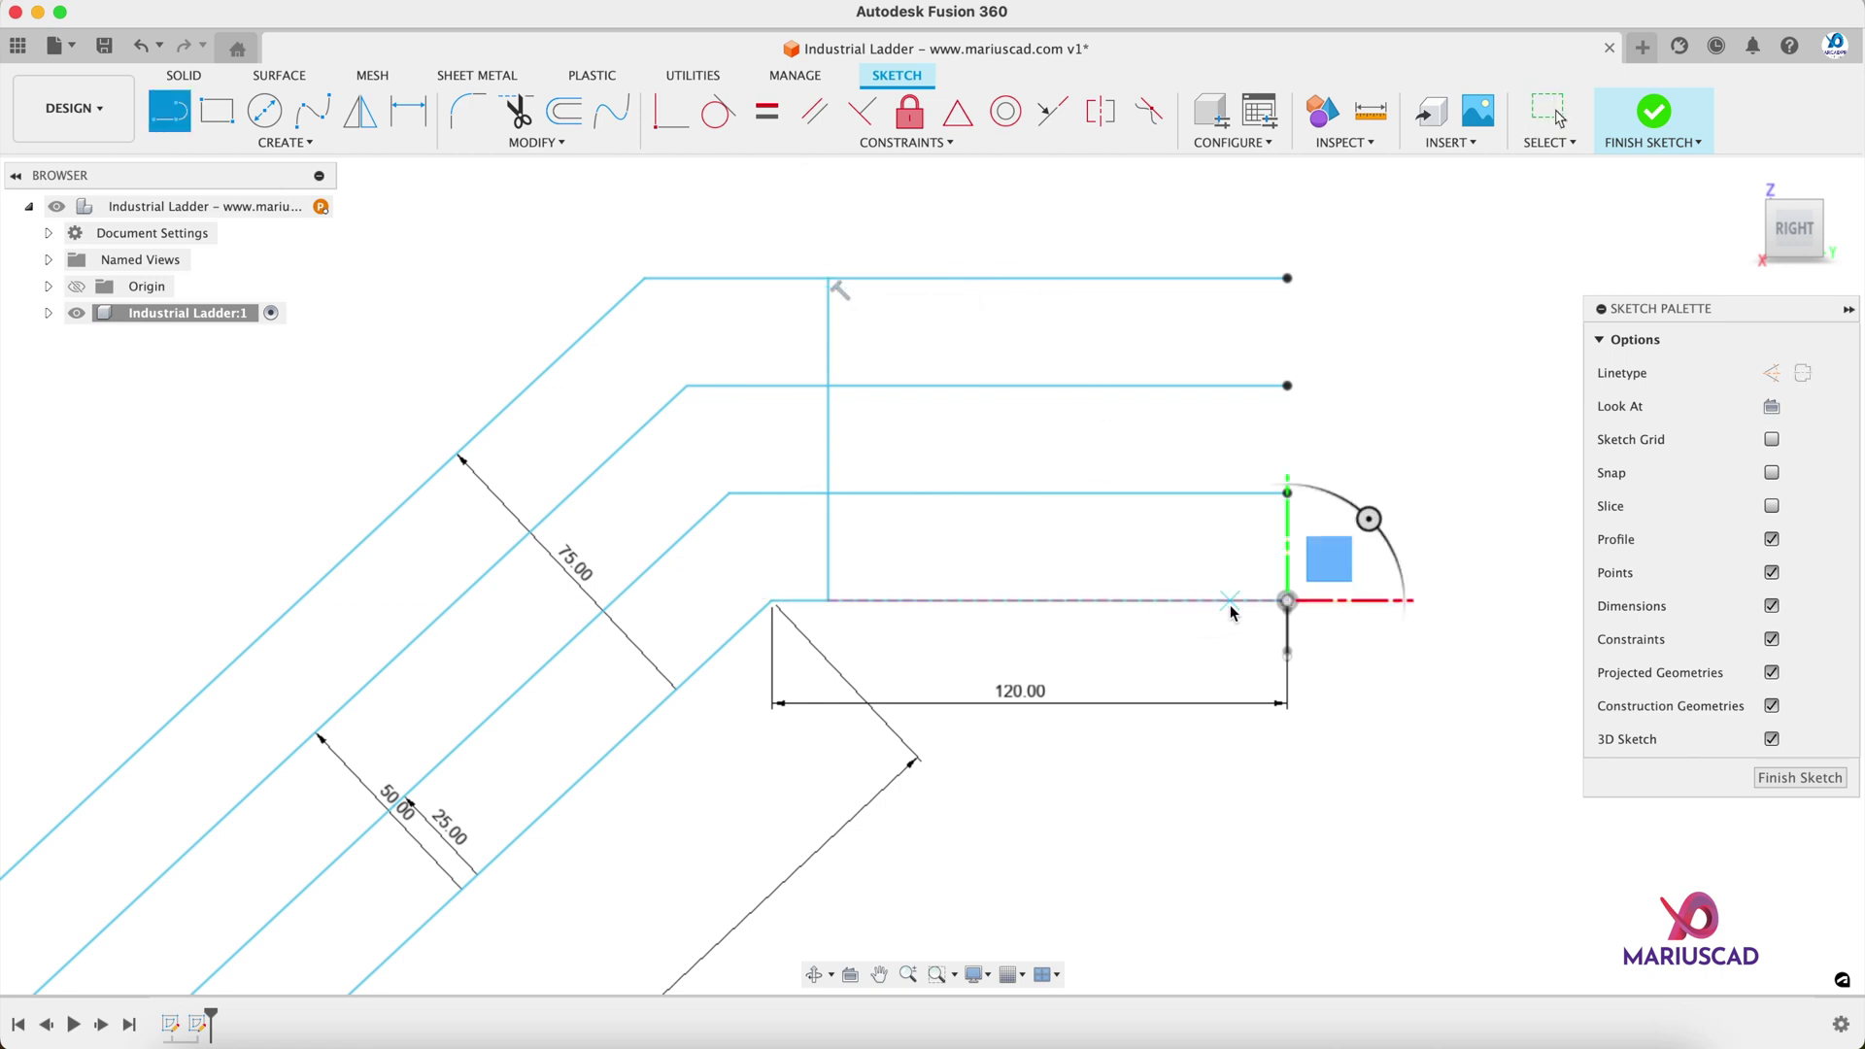
{"action": "left_click", "coordinate": [1231, 278]}
{"action": "key", "text": "Escape"}
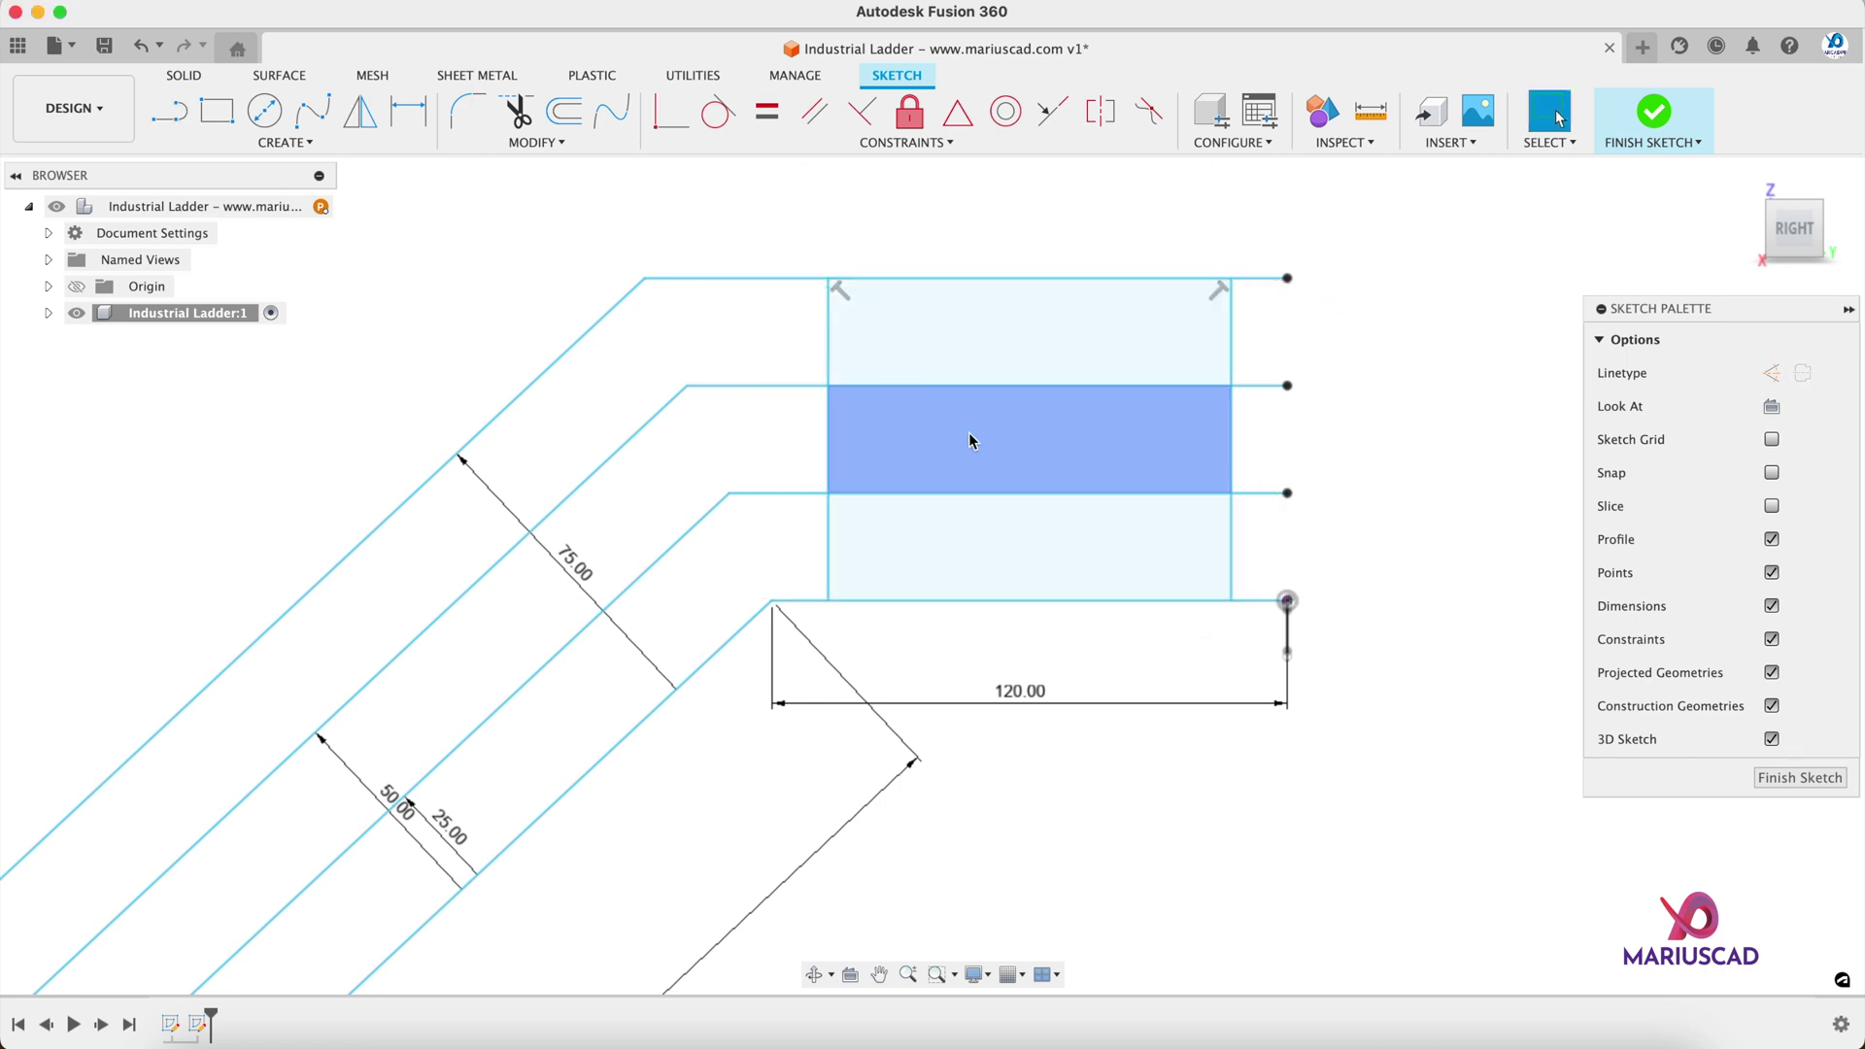
Step: Dimension the left vertical line 7 from the landing line's left end
{"action": "key", "text": "d"}
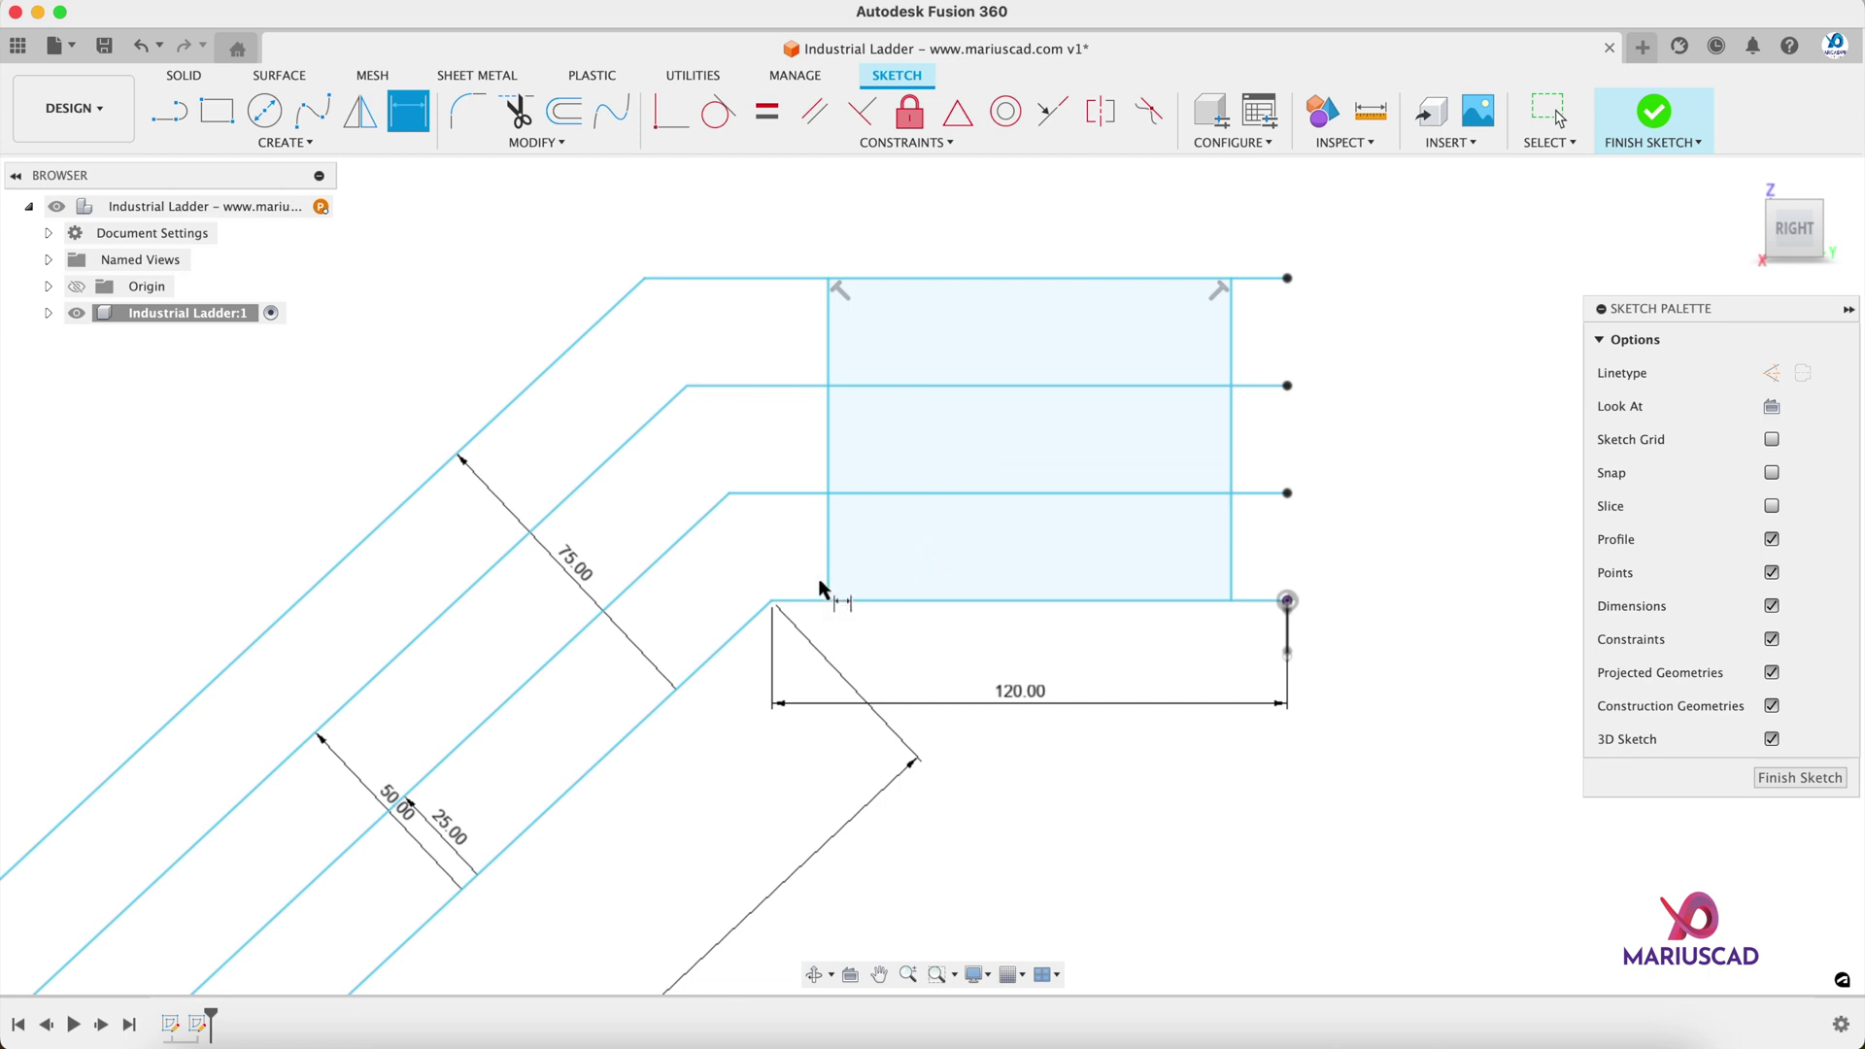
{"action": "scroll", "coordinate": [819, 589], "scroll_direction": "up", "scroll_amount": 2}
{"action": "scroll", "coordinate": [819, 590], "scroll_direction": "up", "scroll_amount": 3}
{"action": "left_click", "coordinate": [731, 616]}
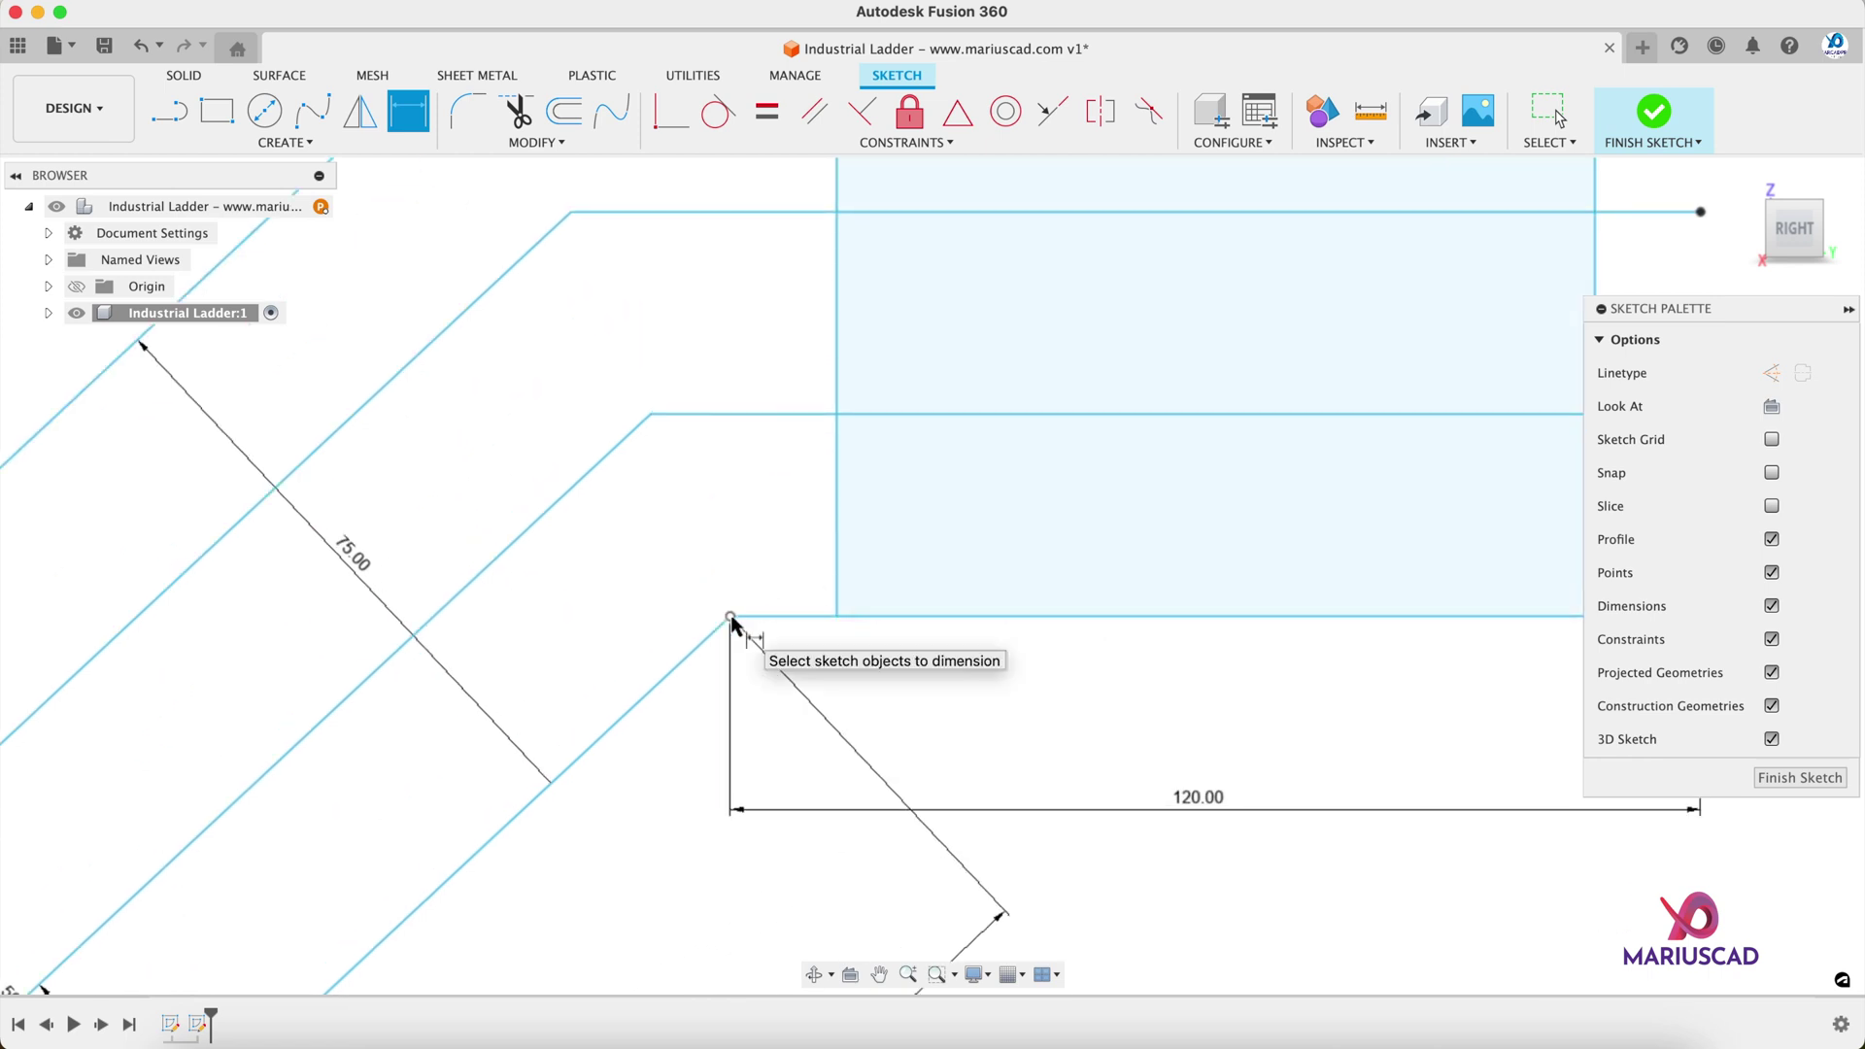
{"action": "left_click", "coordinate": [836, 614]}
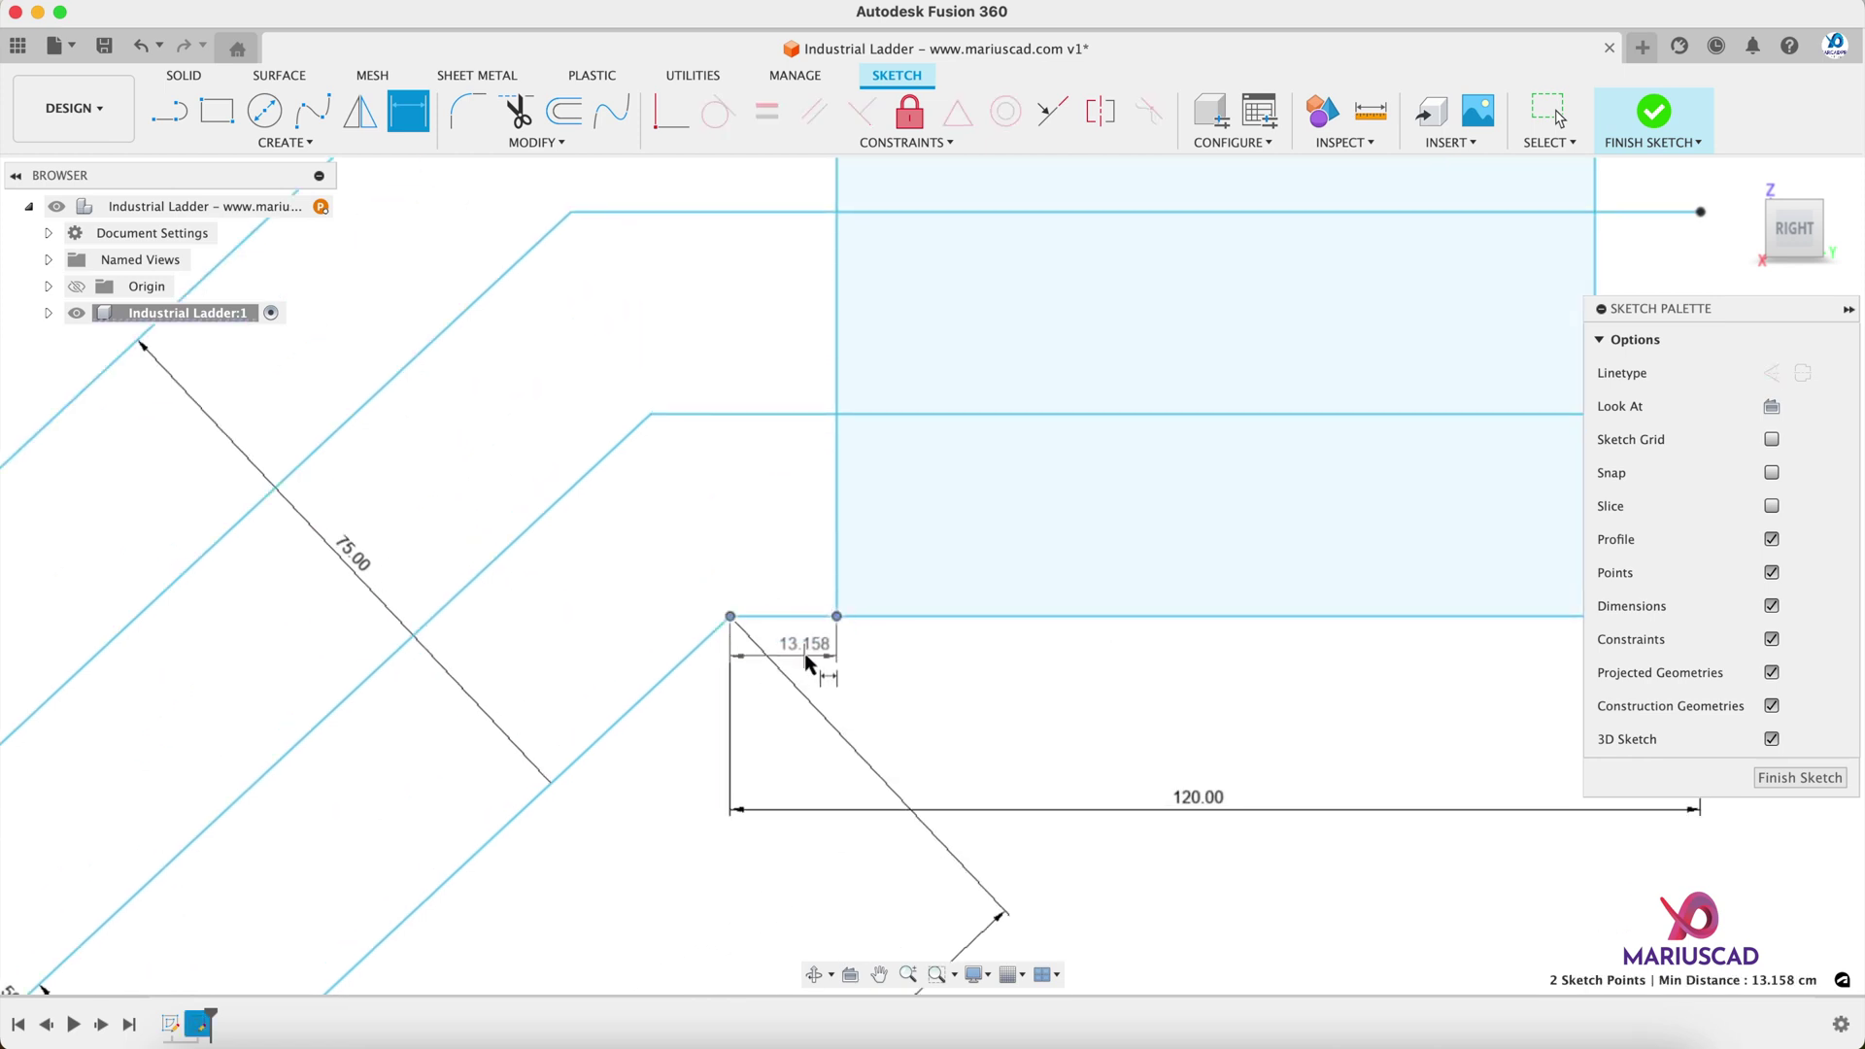
{"action": "left_click", "coordinate": [805, 653]}
{"action": "type", "text": "7"}
{"action": "key", "text": "Return"}
Step: Dimension the right vertical line 7 from the landing line's right end
{"action": "scroll", "coordinate": [949, 570], "scroll_direction": "right", "scroll_amount": 5}
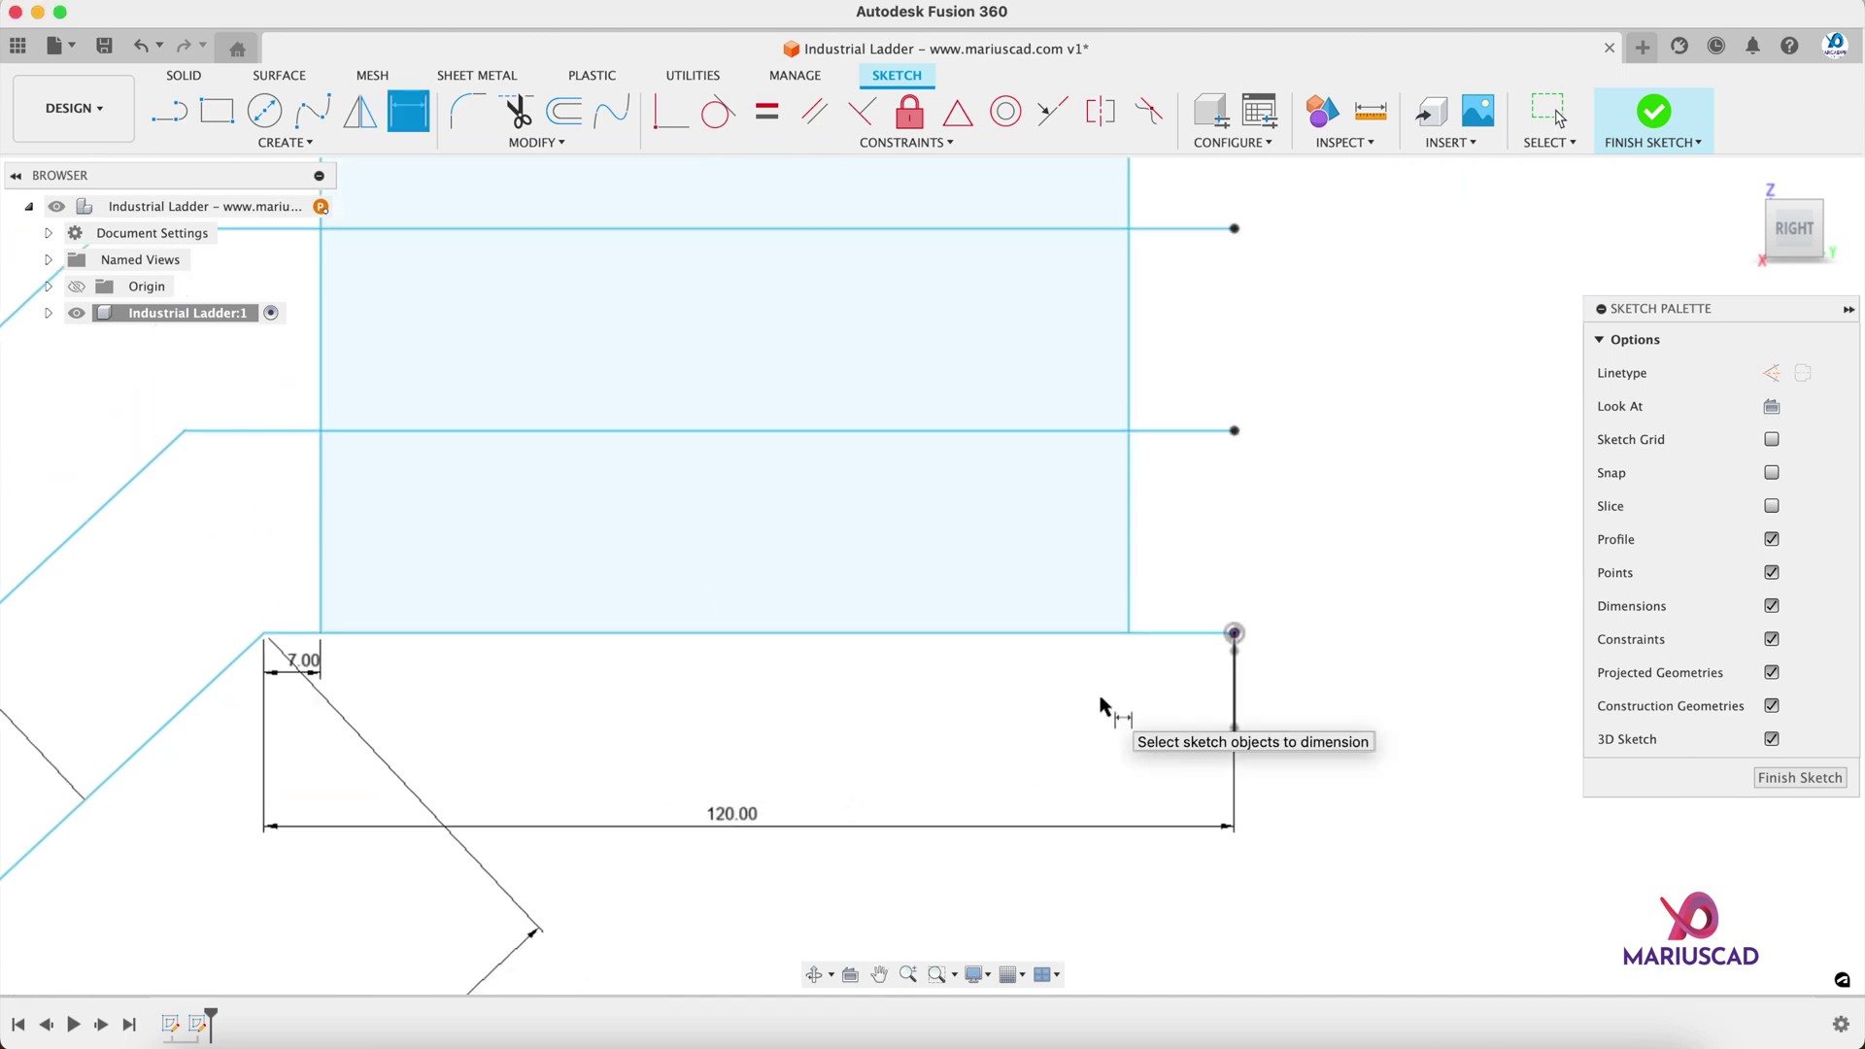
{"action": "left_click", "coordinate": [1128, 631]}
{"action": "left_click", "coordinate": [1234, 632]}
{"action": "left_click", "coordinate": [1176, 697]}
{"action": "type", "text": "7"}
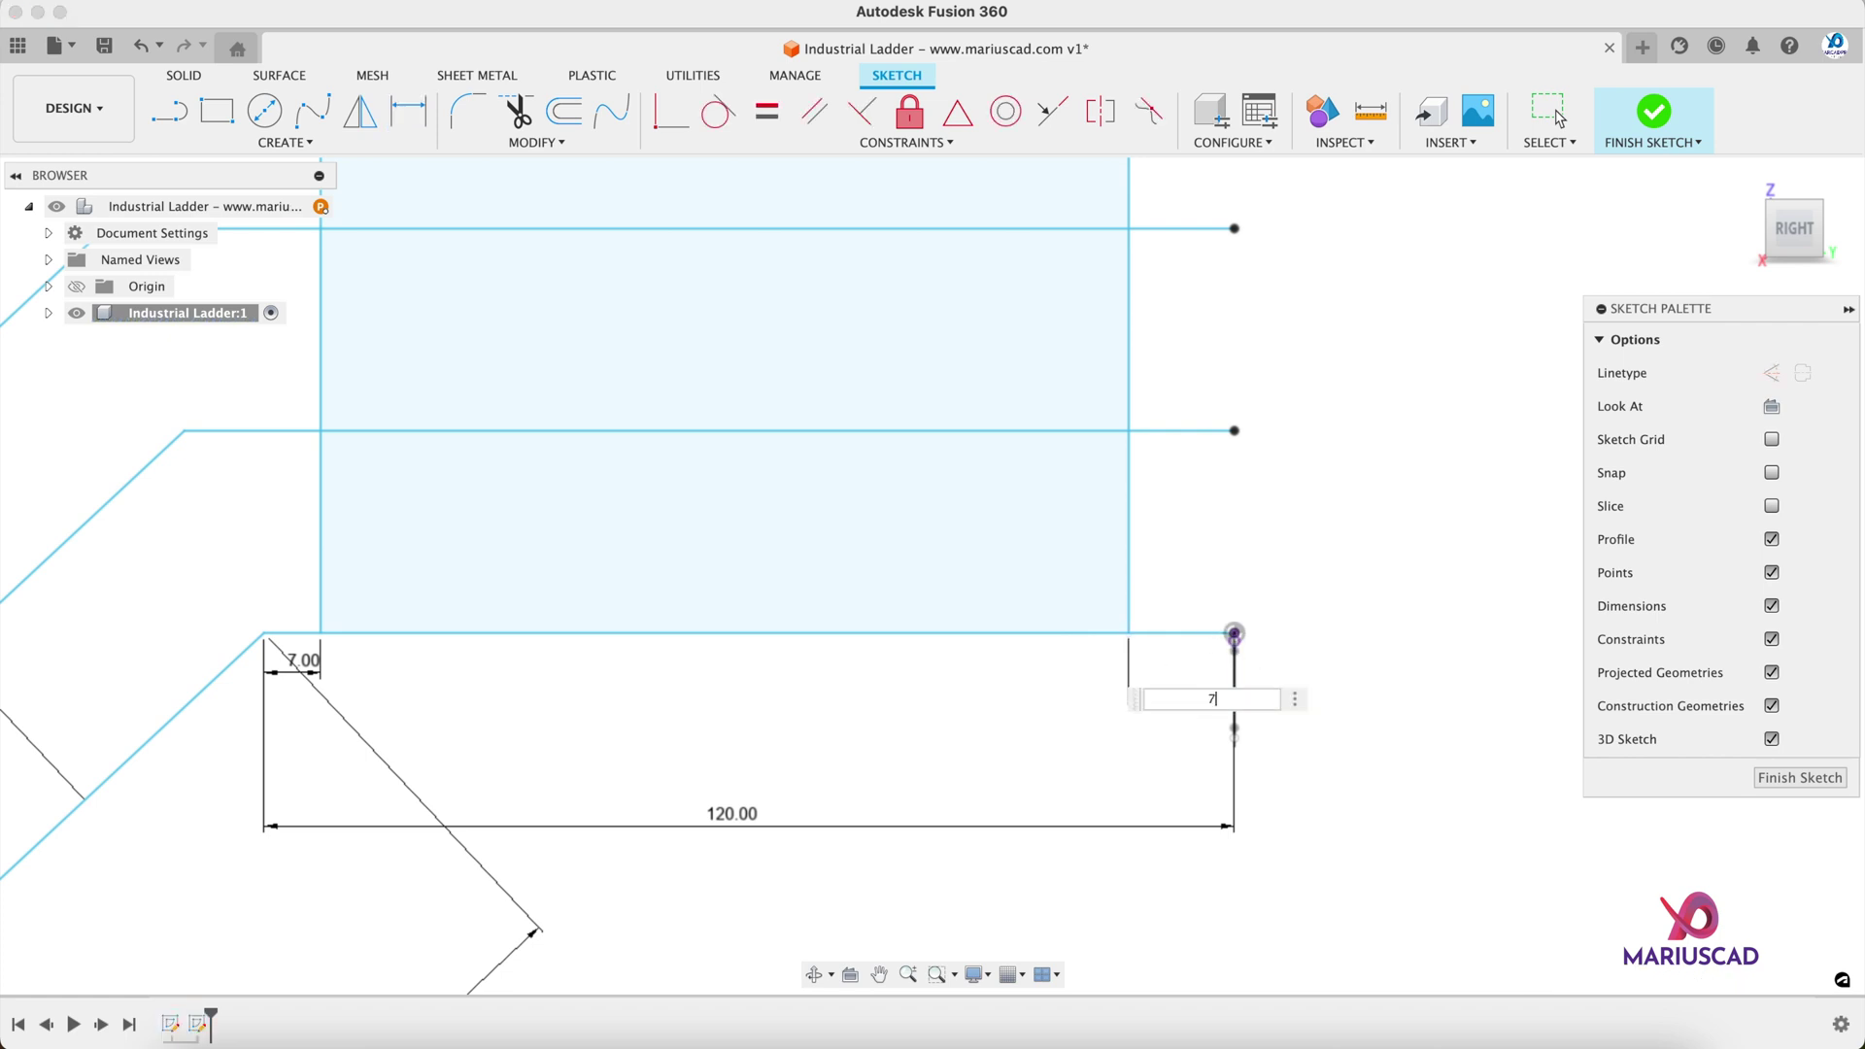
{"action": "key", "text": "Return"}
{"action": "scroll", "coordinate": [884, 621], "scroll_direction": "down", "scroll_amount": 3}
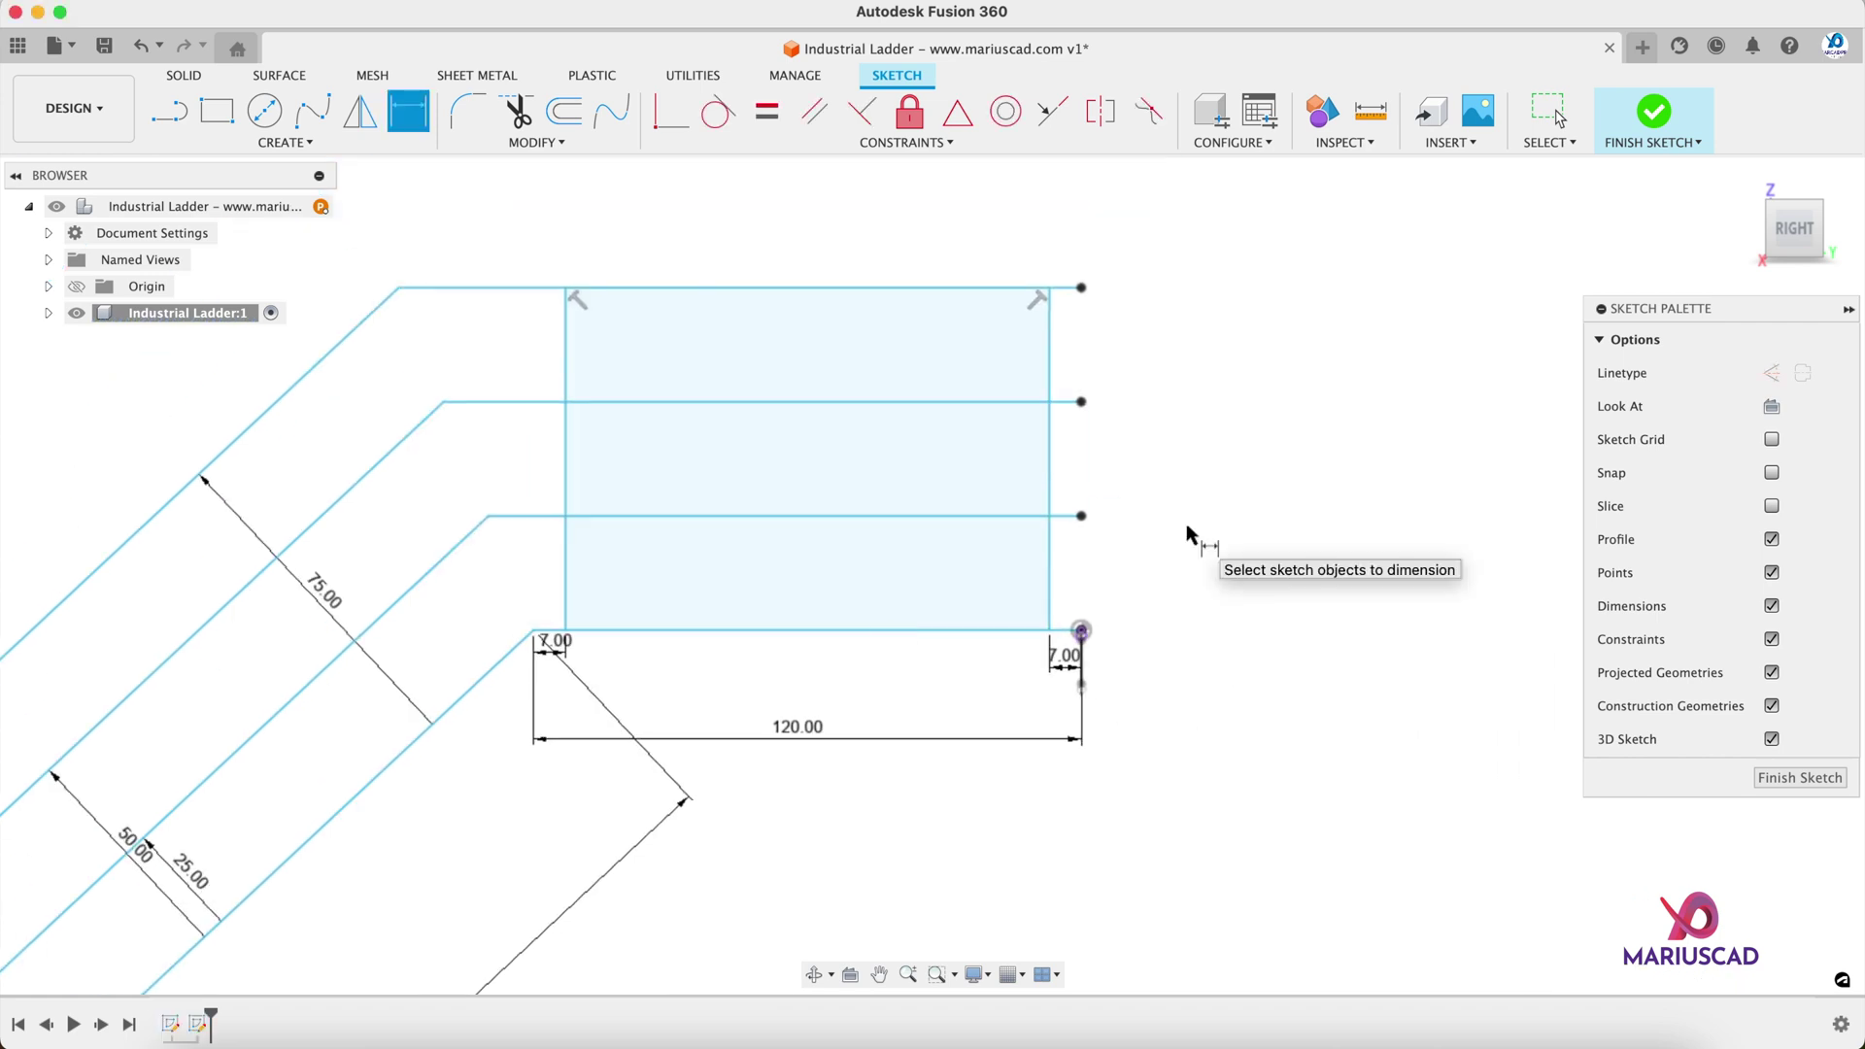
Step: Trim the three line overhangs past the right side of the landing
{"action": "key", "text": "t"}
{"action": "left_click", "coordinate": [1077, 517]}
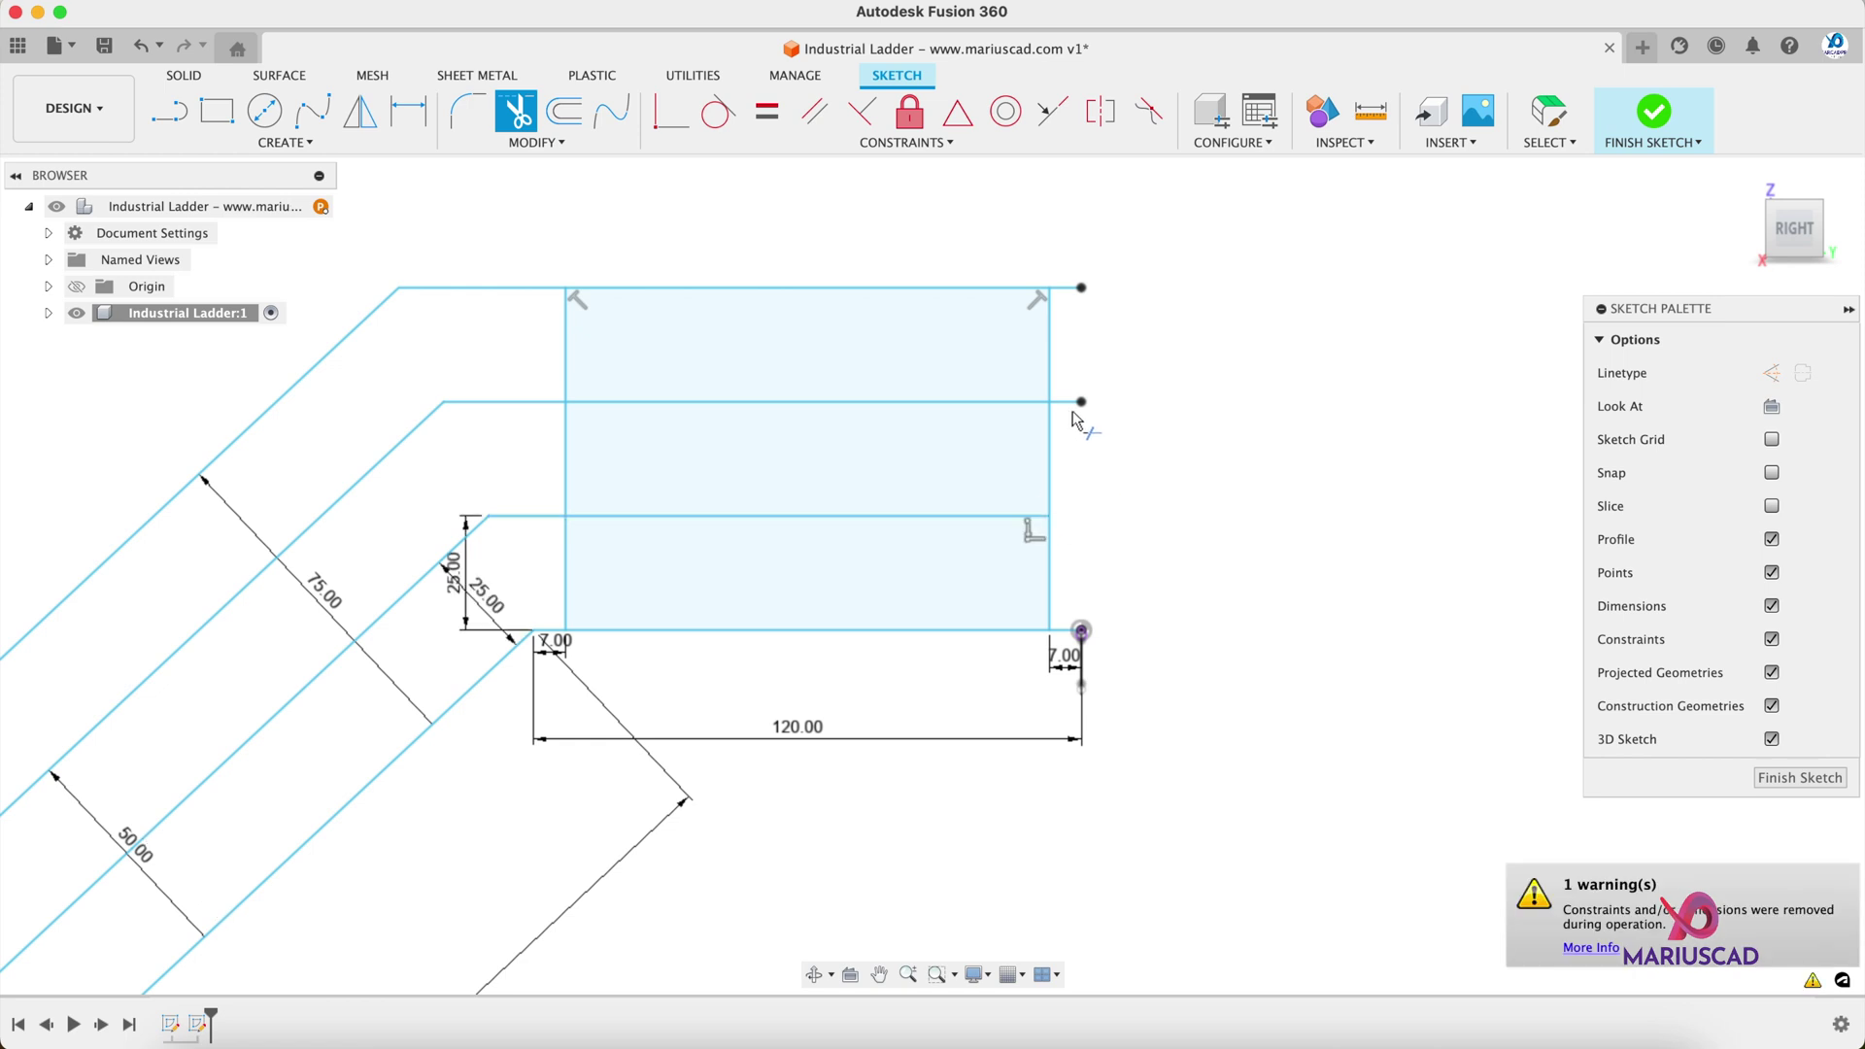
{"action": "left_click", "coordinate": [1078, 407]}
{"action": "left_click", "coordinate": [1081, 289]}
{"action": "key", "text": "Escape"}
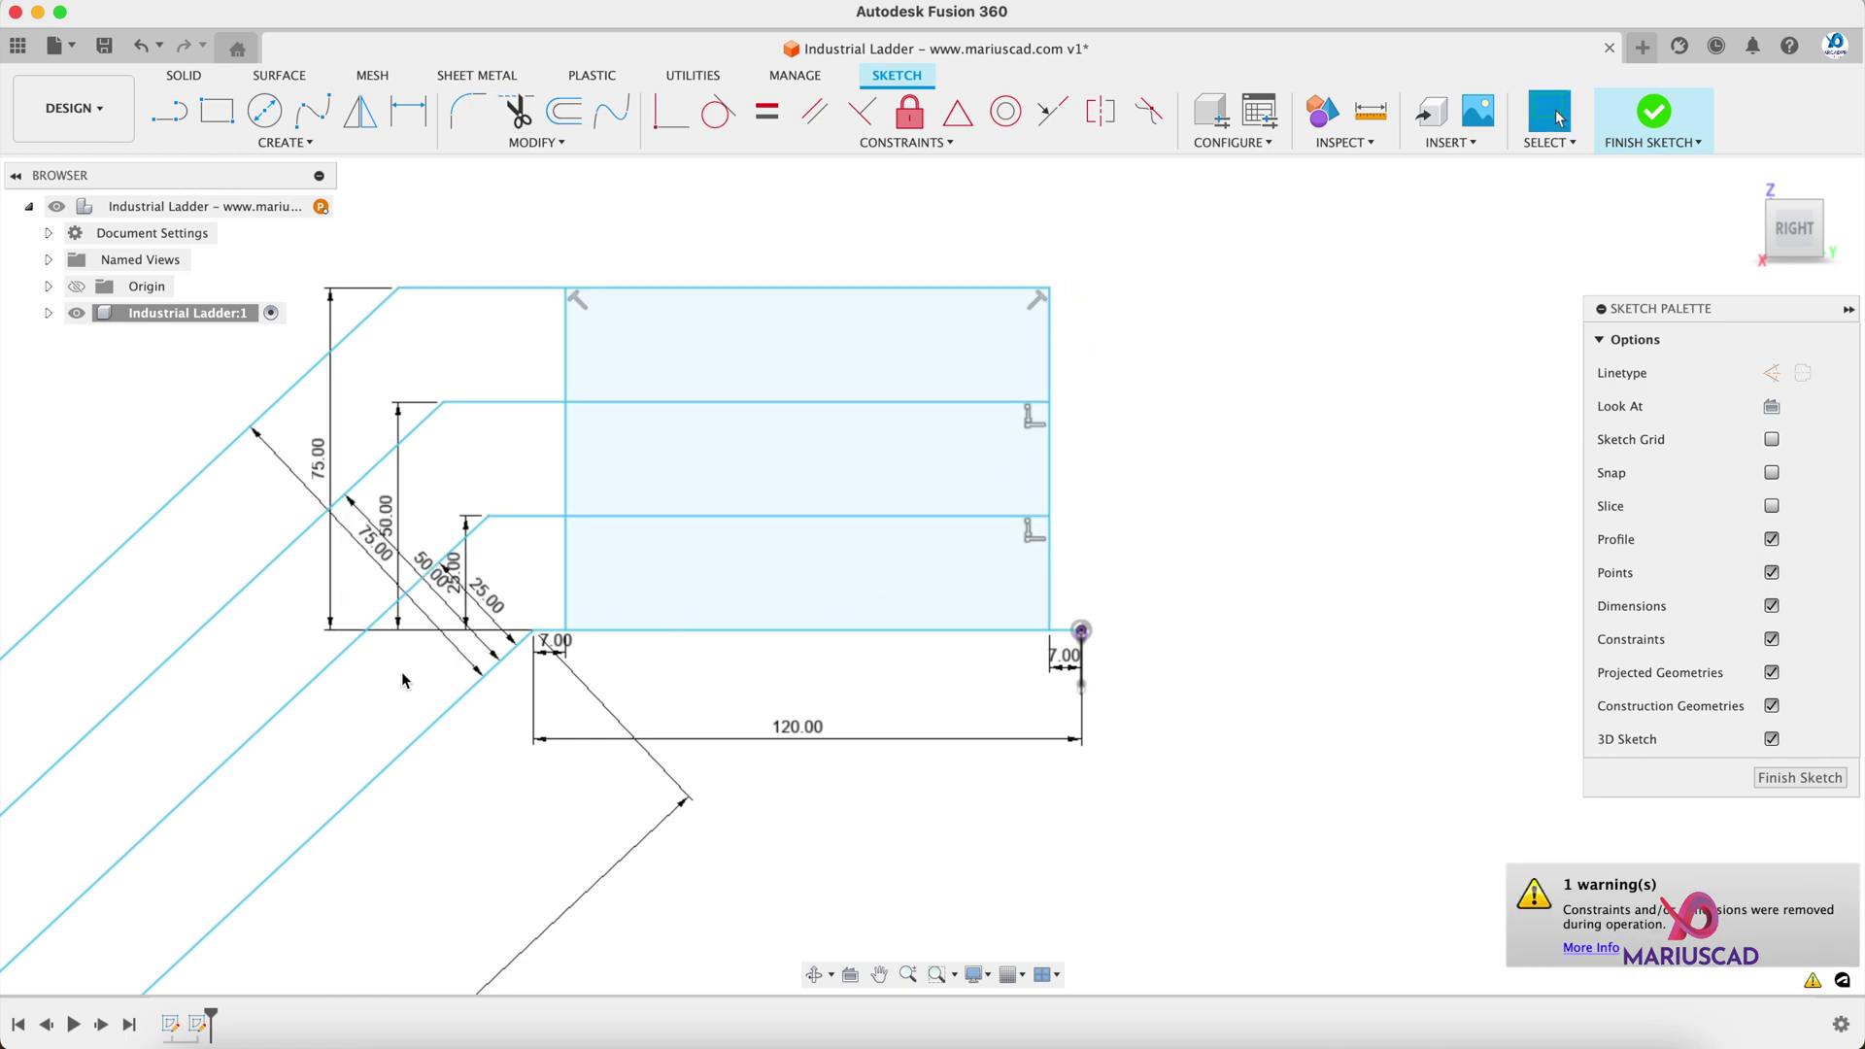
{"action": "scroll", "coordinate": [403, 680], "scroll_direction": "down", "scroll_amount": 10}
{"action": "scroll", "coordinate": [404, 681], "scroll_direction": "left", "scroll_amount": 10}
{"action": "scroll", "coordinate": [653, 586], "scroll_direction": "up", "scroll_amount": 5}
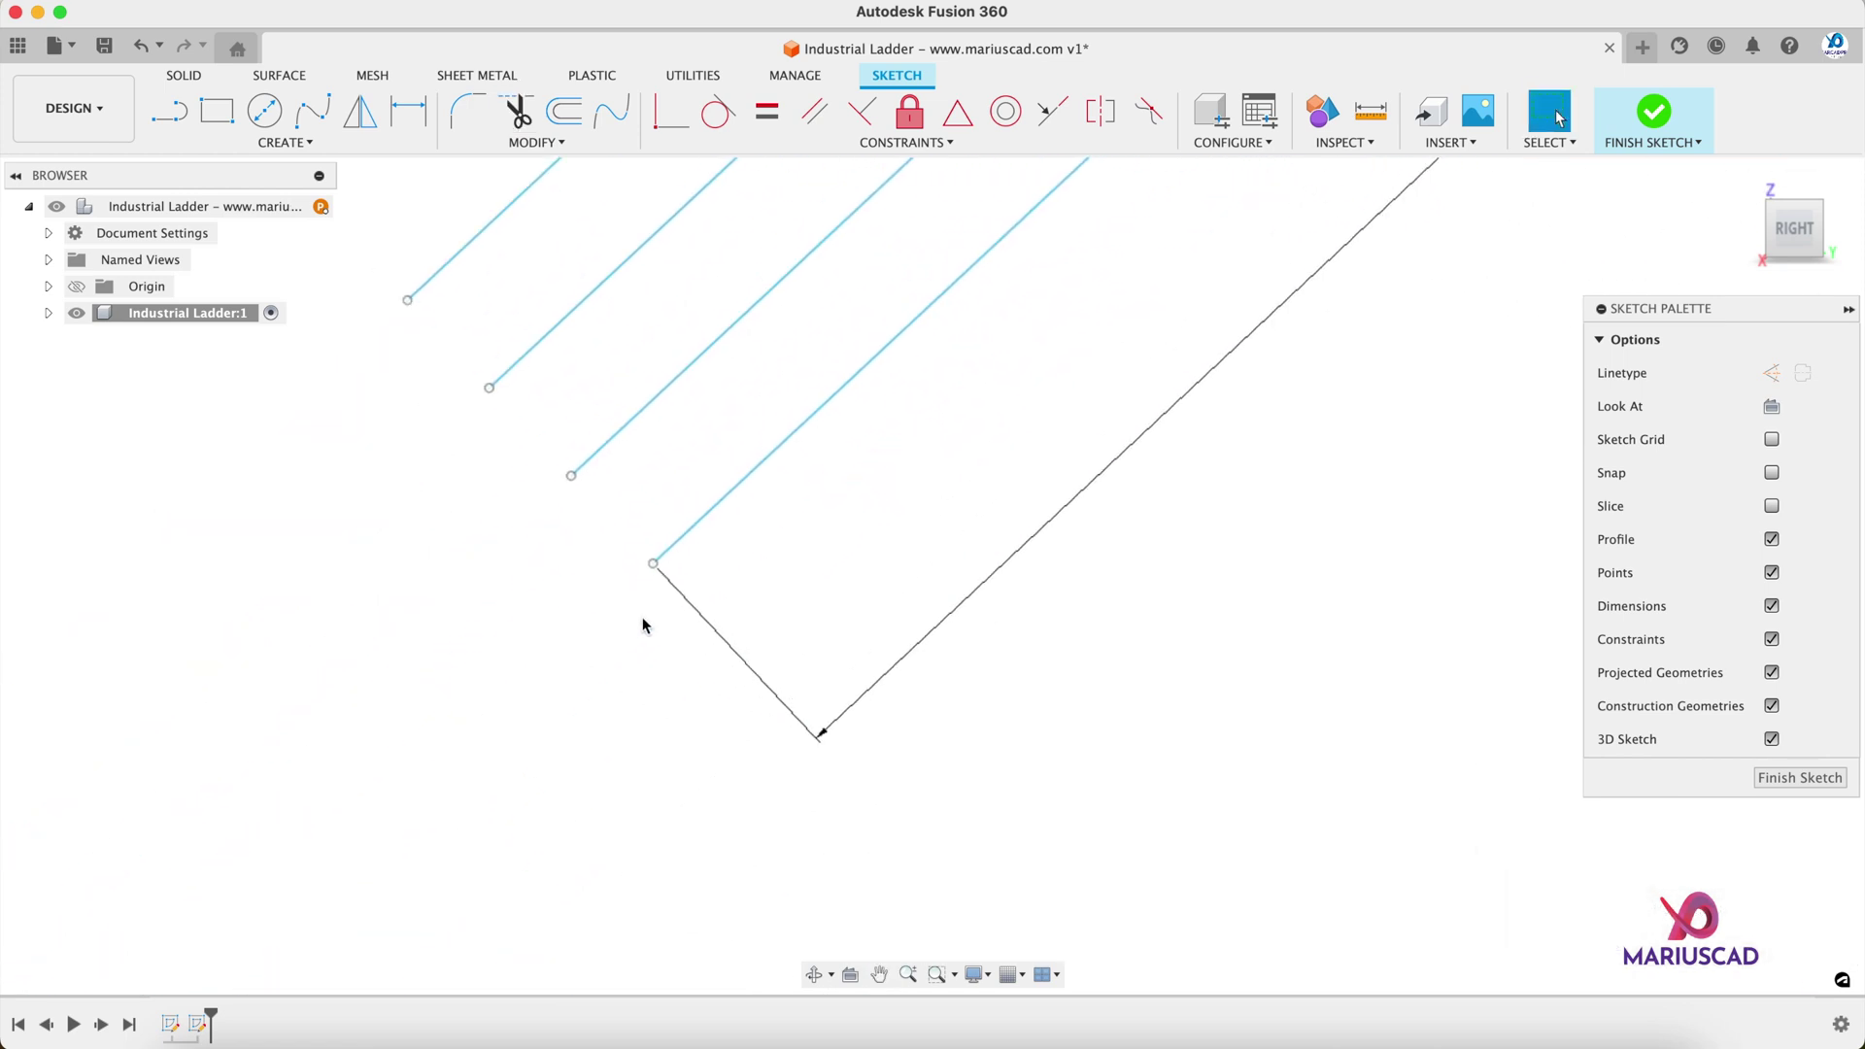
Step: Draw a vertical line across the lower ends of the sloping rails
{"action": "scroll", "coordinate": [639, 701], "scroll_direction": "down", "scroll_amount": 3}
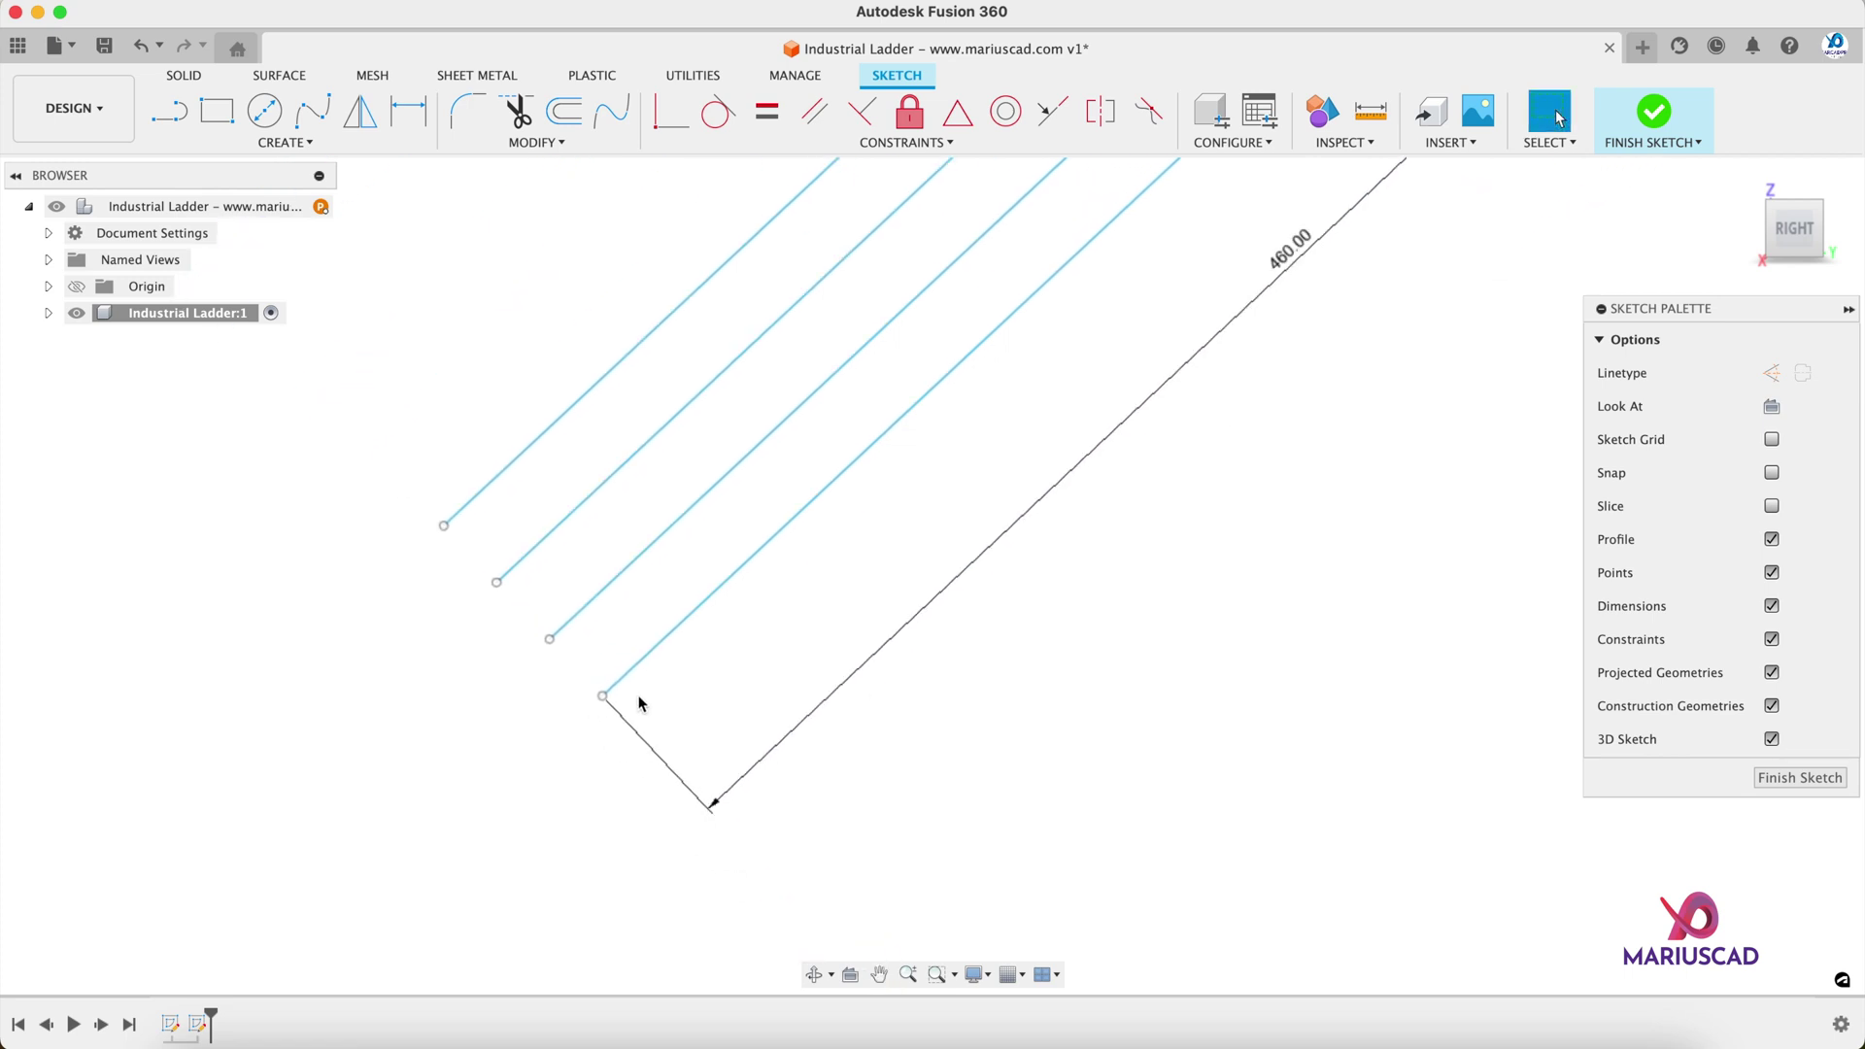
{"action": "left_click", "coordinate": [609, 309]}
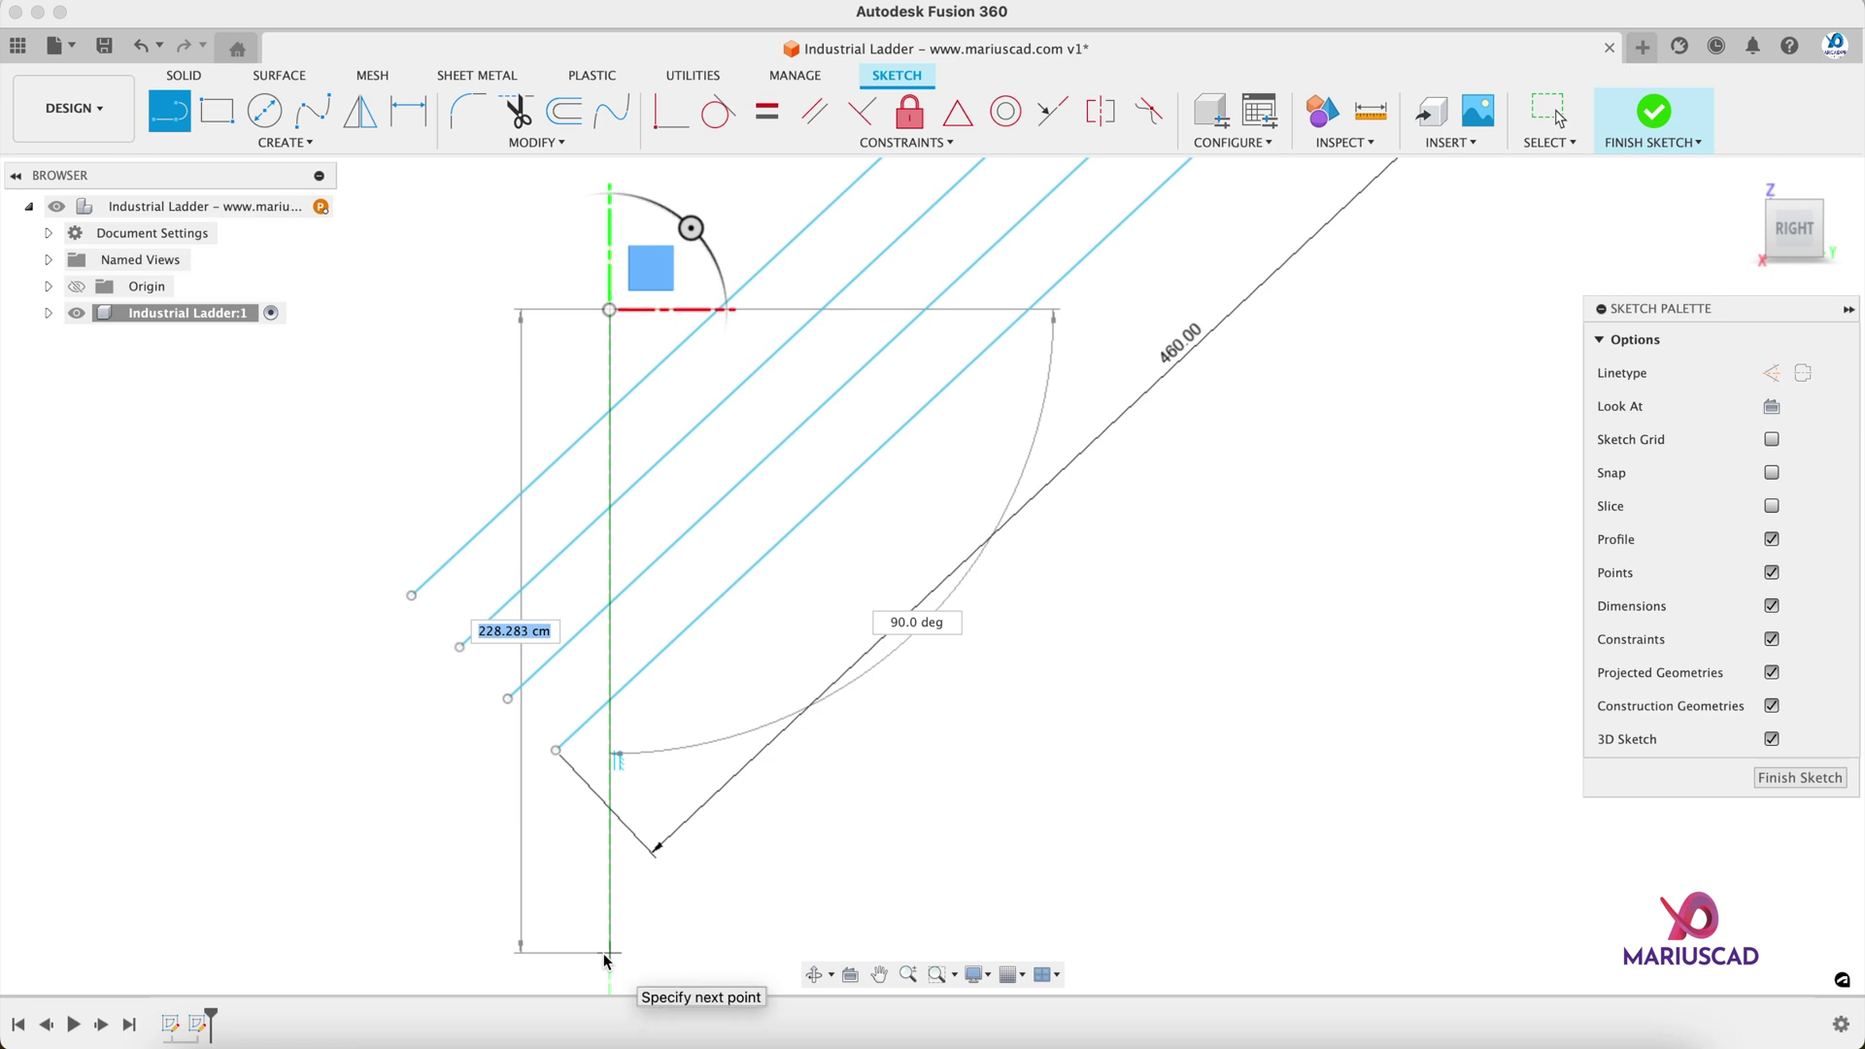
{"action": "left_click", "coordinate": [604, 954]}
{"action": "key", "text": "Escape"}
Step: Dimension the vertical post line 7.00 from the lowest rail end point
{"action": "key", "text": "d"}
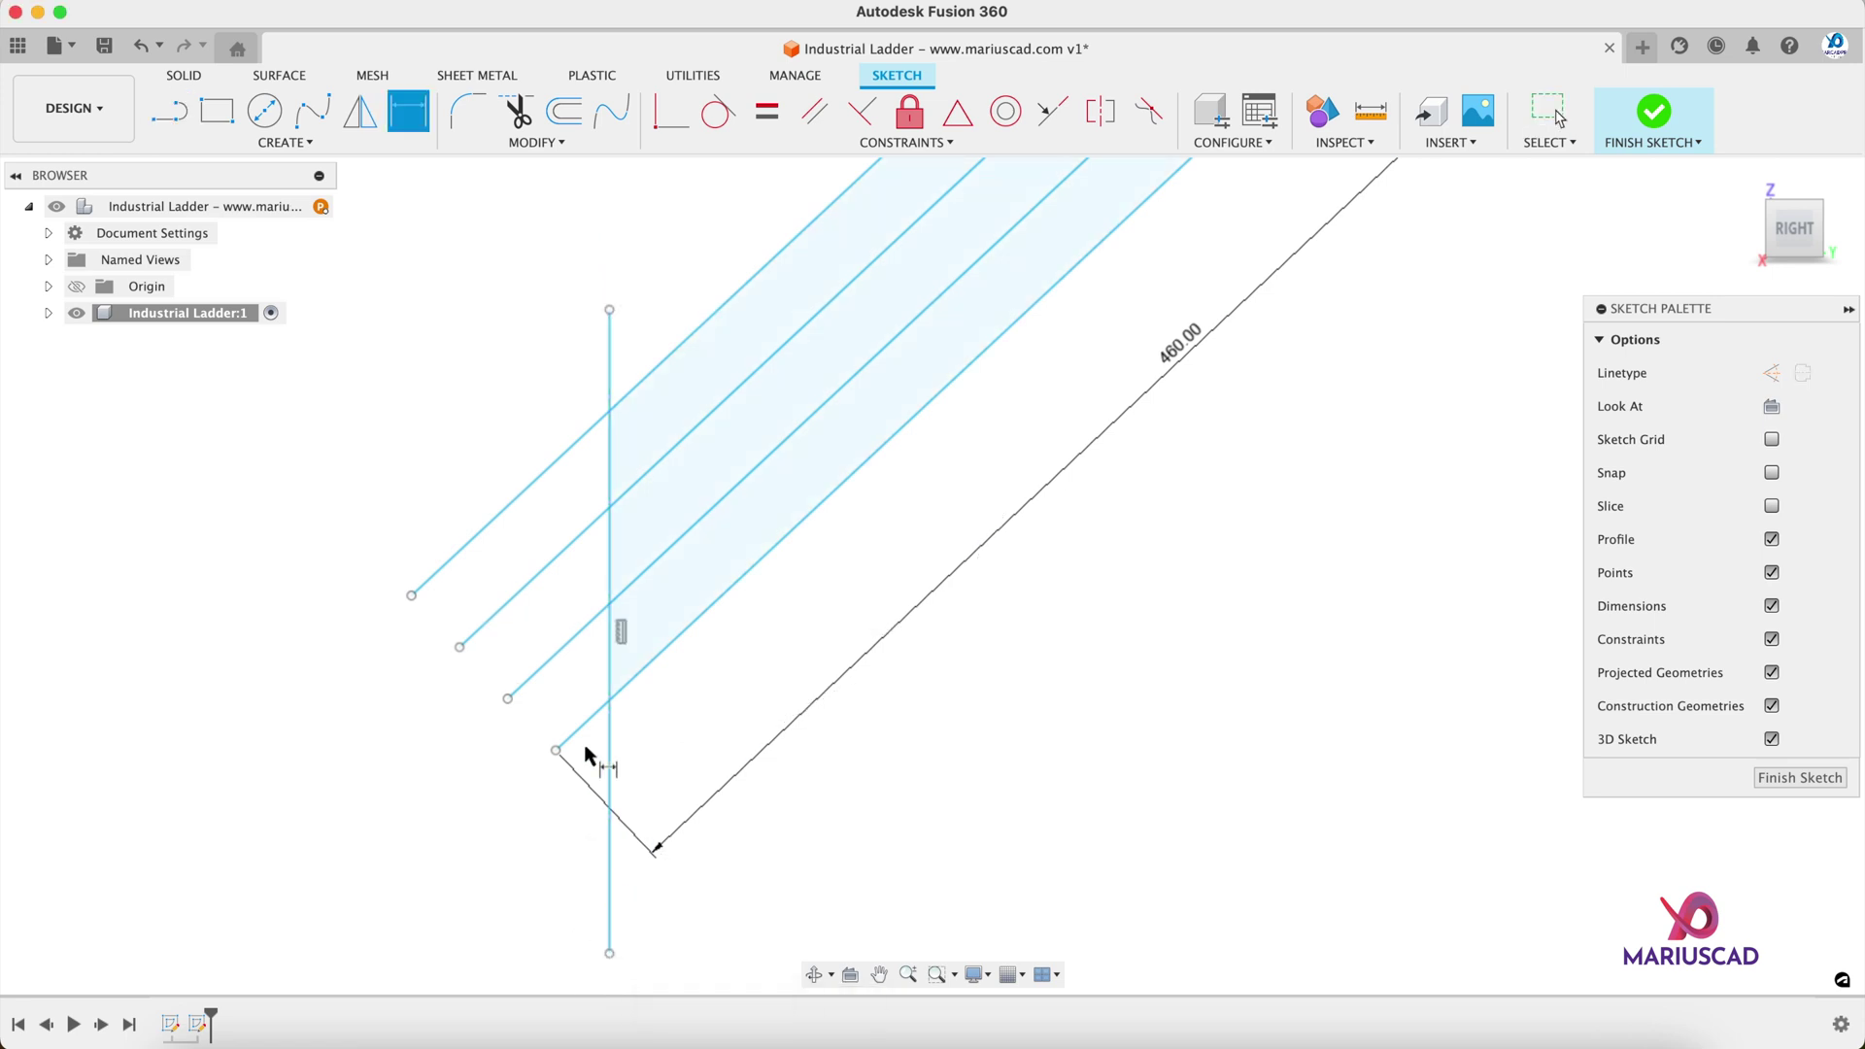
{"action": "left_click", "coordinate": [555, 751]}
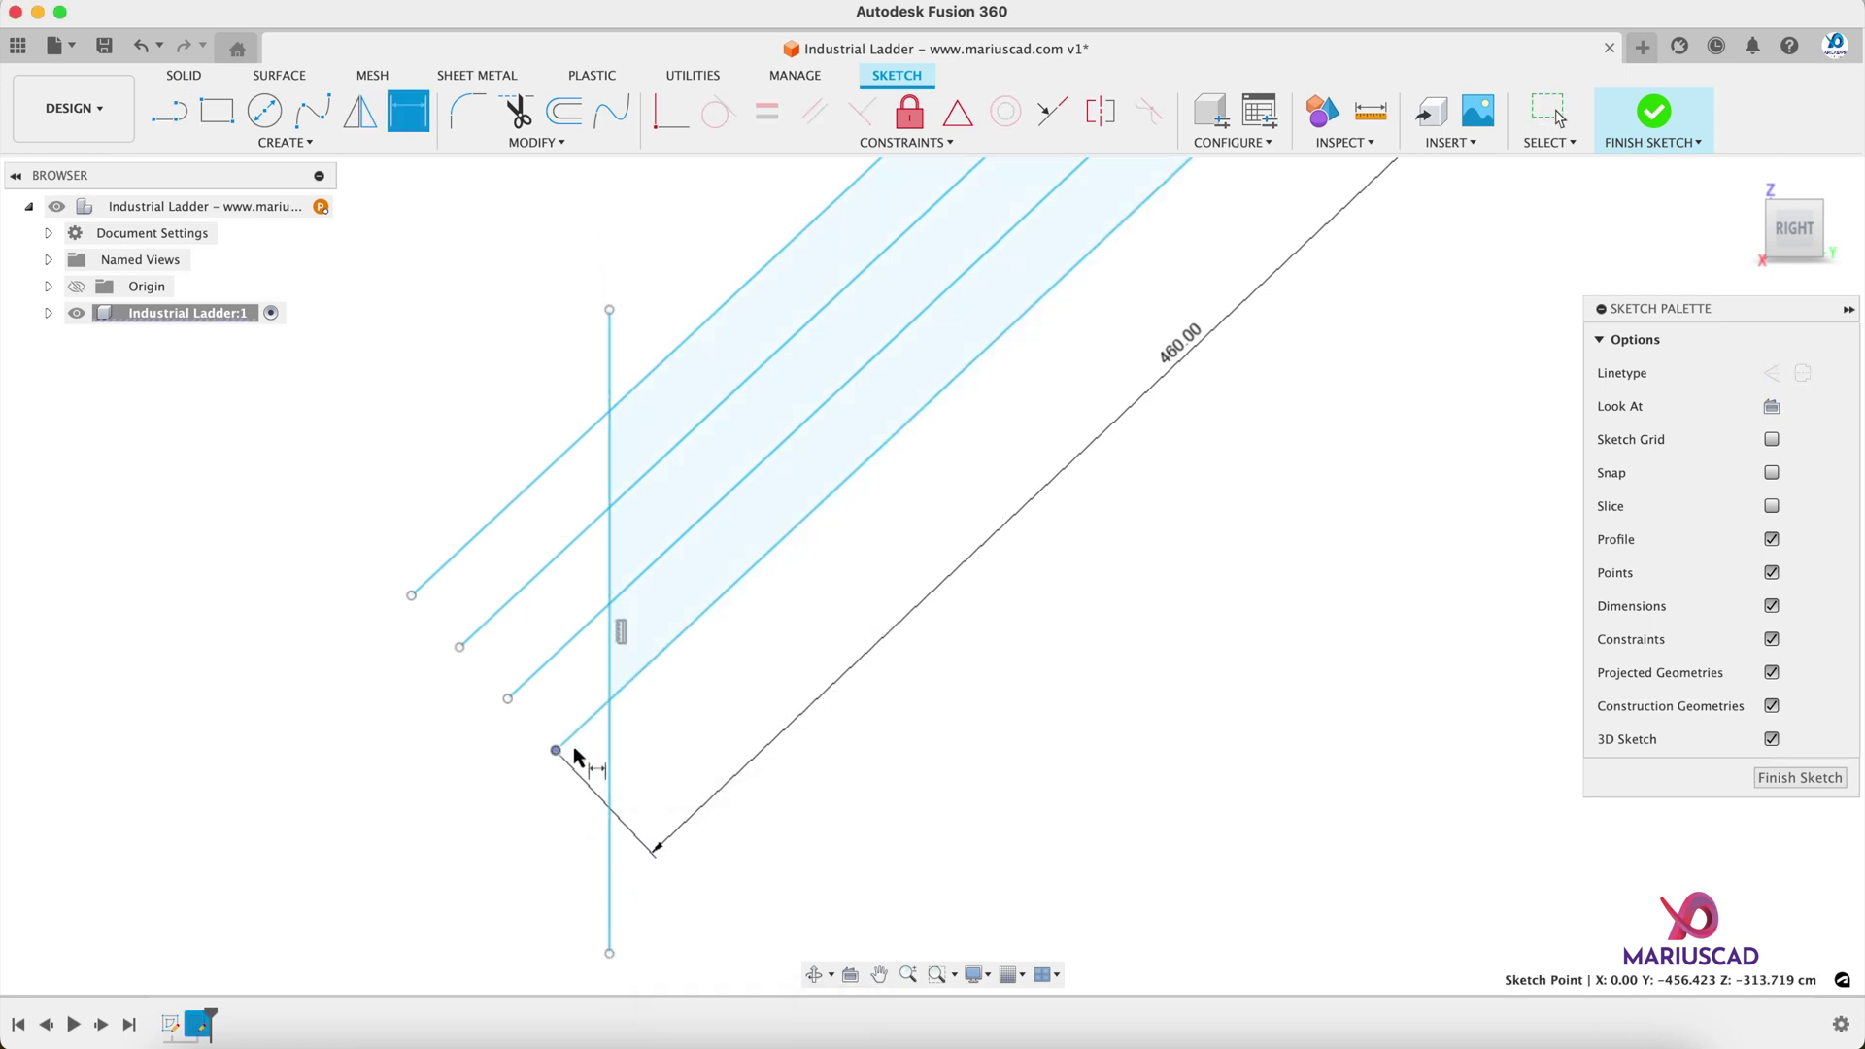
{"action": "left_click", "coordinate": [611, 773]}
{"action": "left_click", "coordinate": [576, 844]}
{"action": "mouse_move", "coordinate": [817, 700]}
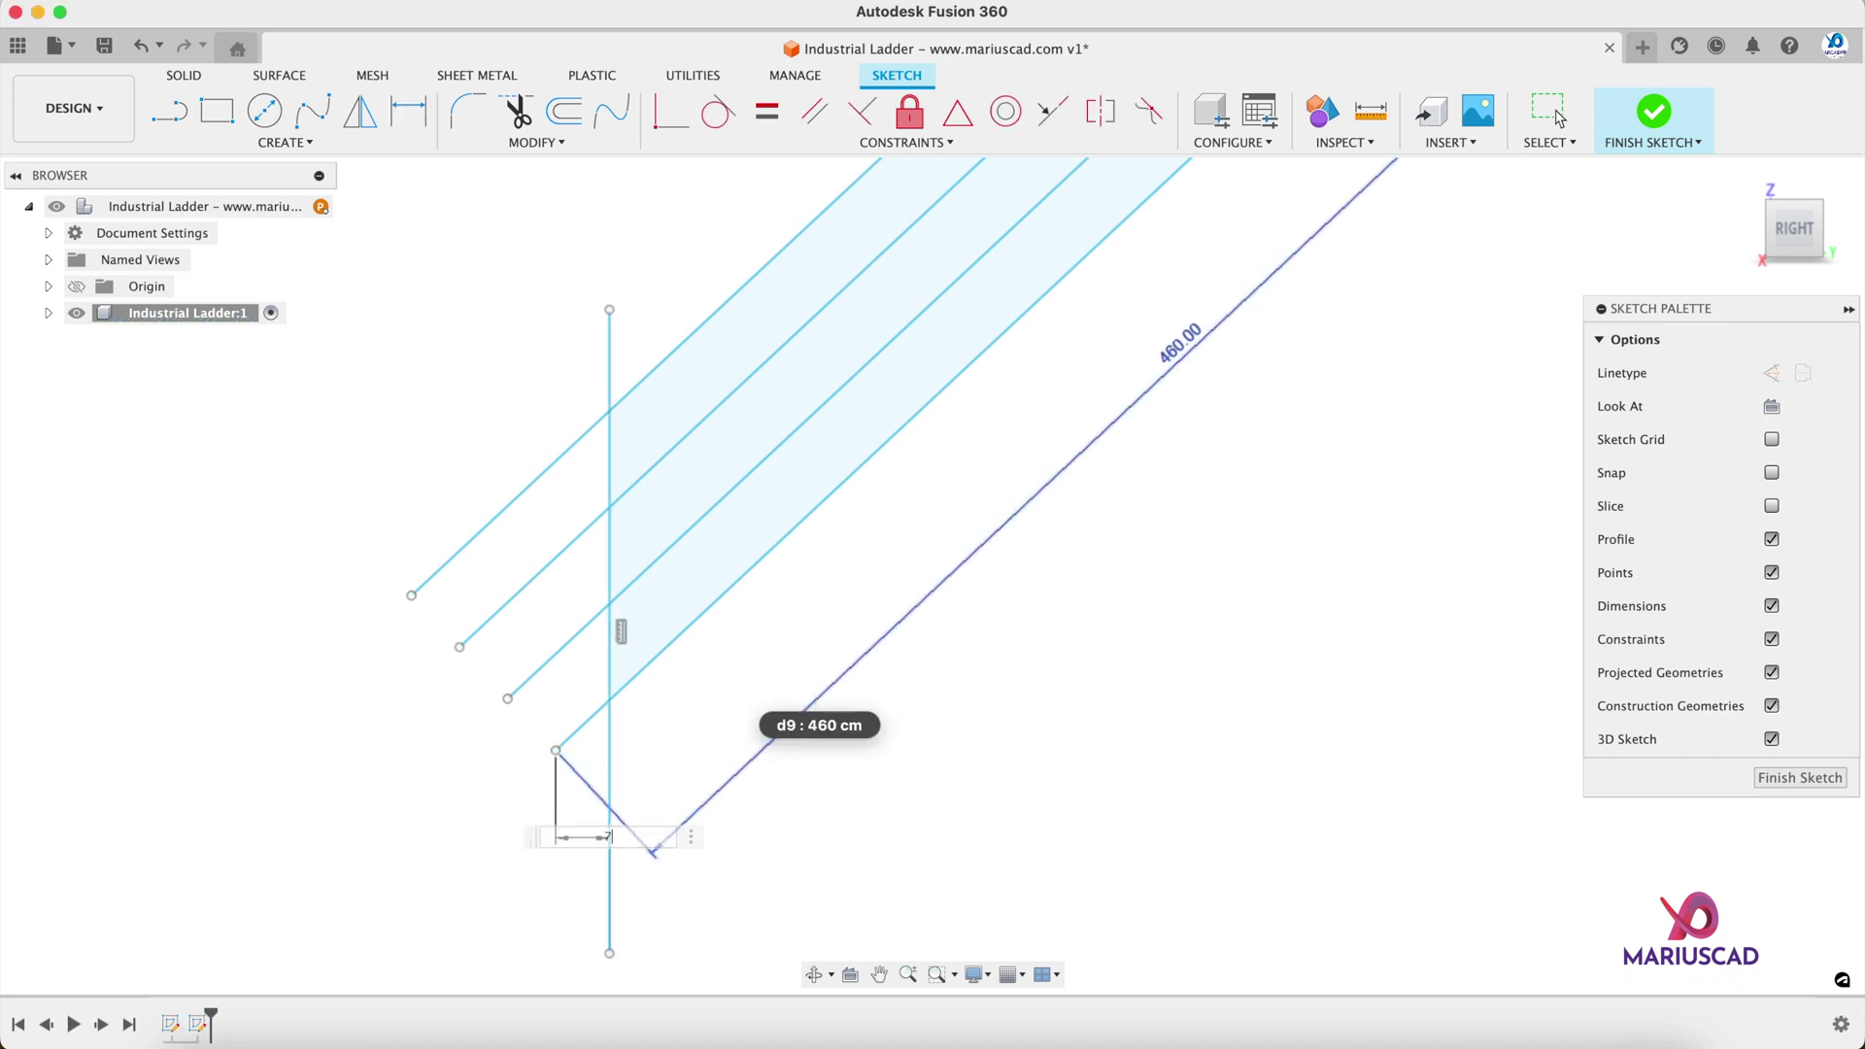
{"action": "key", "text": "Return"}
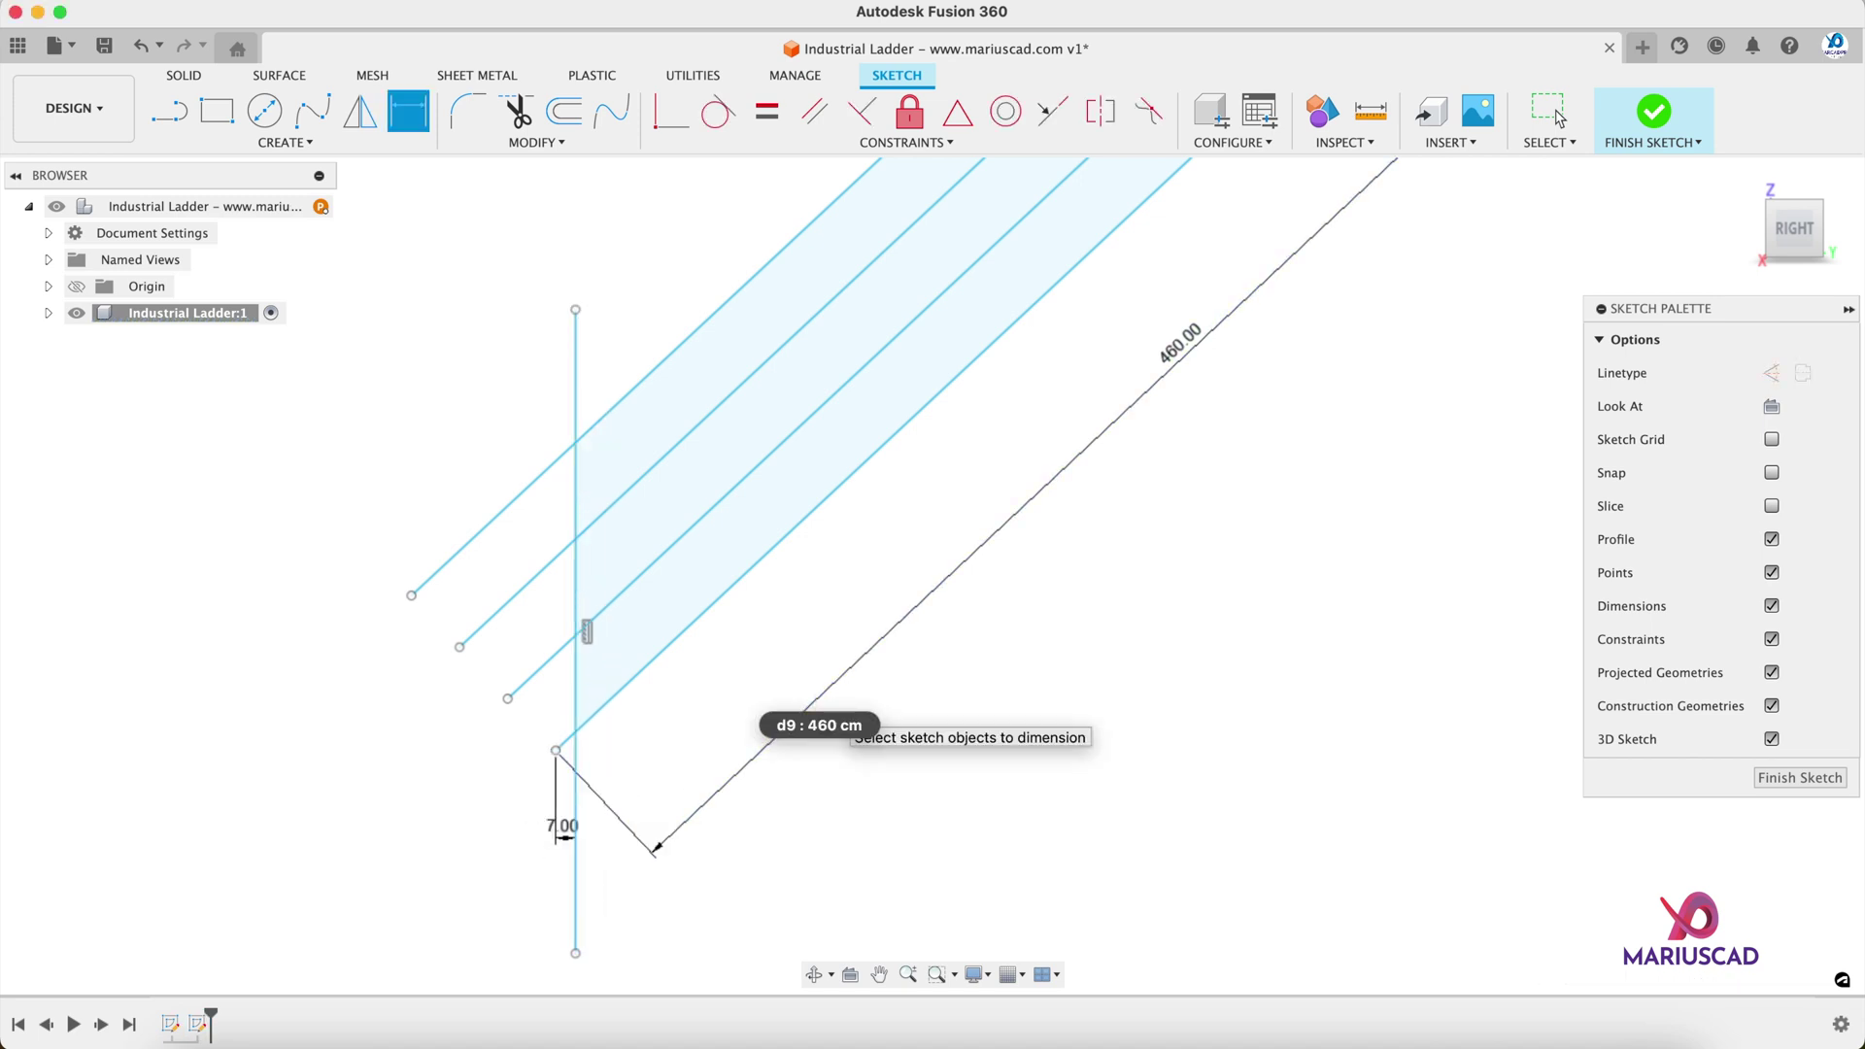
{"action": "key", "text": "l"}
{"action": "mouse_move", "coordinate": [833, 325]}
{"action": "middle_mouse_down"}
{"action": "mouse_move", "coordinate": [991, 333]}
{"action": "mouse_move", "coordinate": [753, 612]}
{"action": "middle_mouse_up"}
{"action": "scroll", "coordinate": [753, 612], "scroll_direction": "down", "scroll_amount": 2}
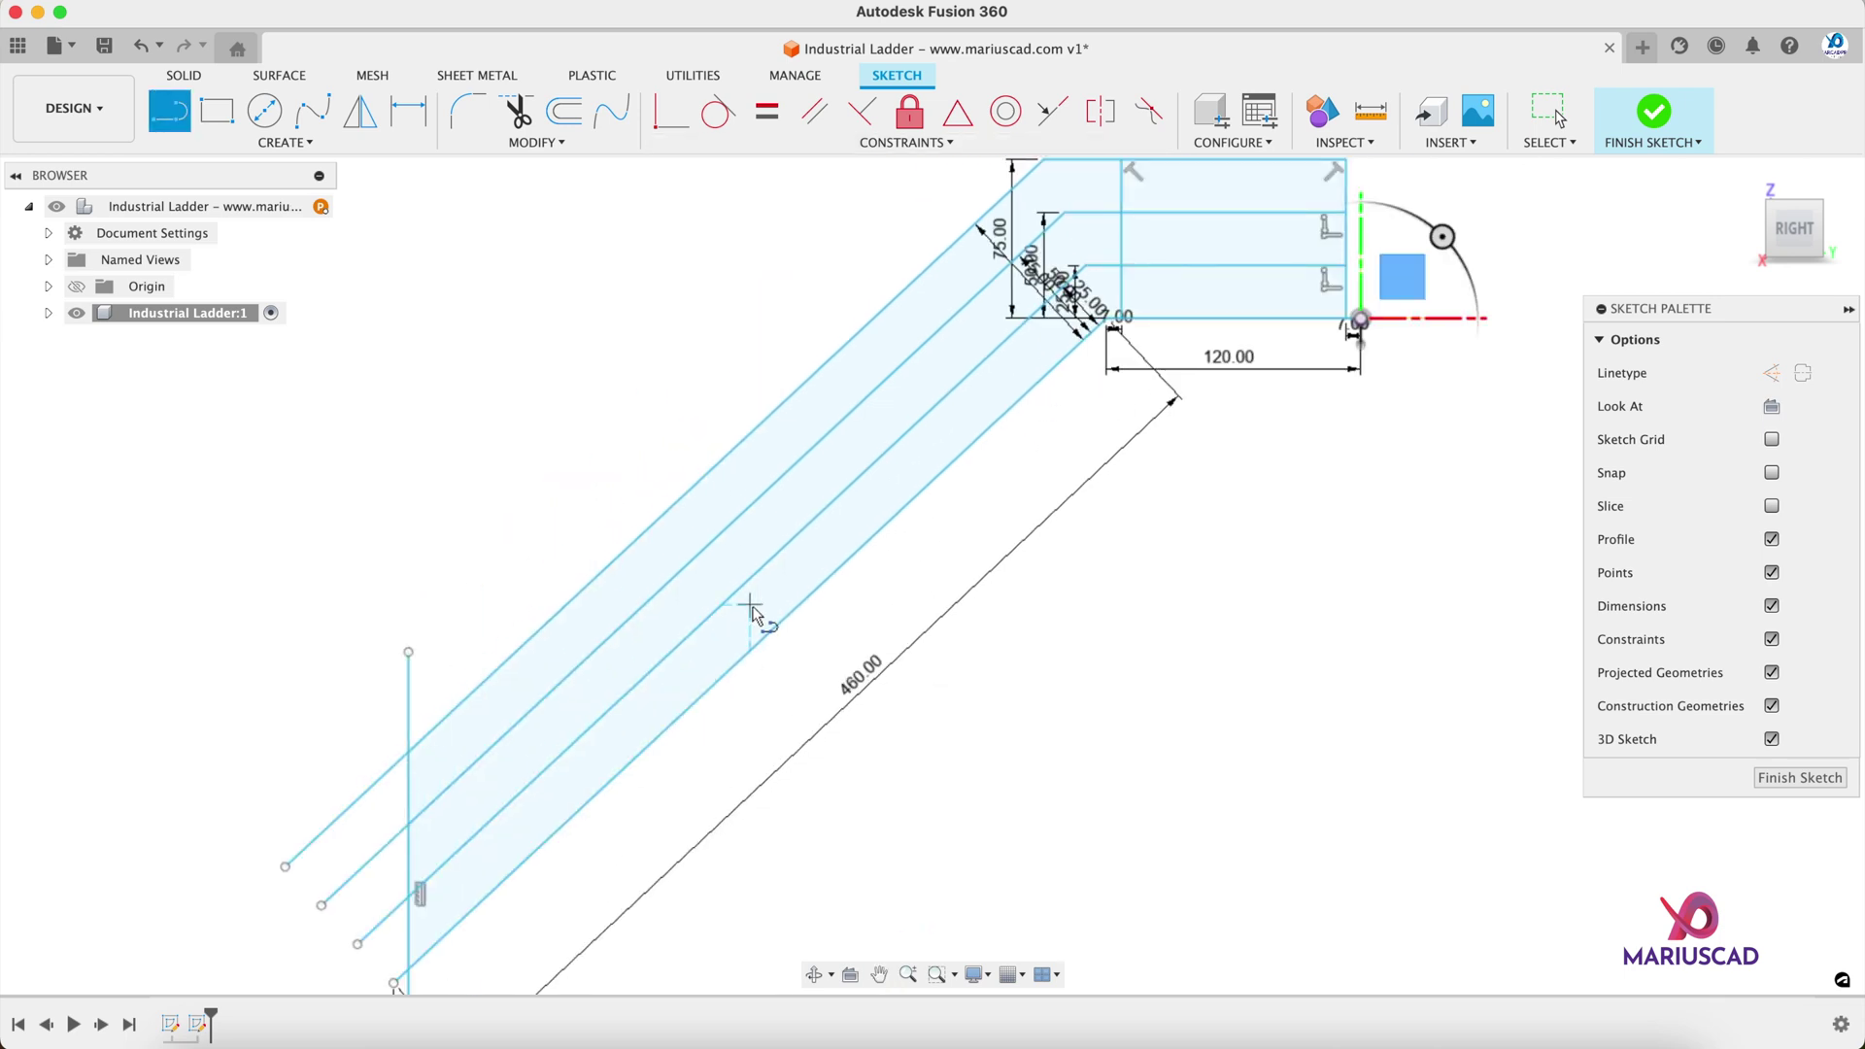
Step: Draw a vertical middle post from the 460 line's midpoint and a short horizontal helper line
{"action": "scroll", "coordinate": [756, 608], "scroll_direction": "down", "scroll_amount": 2}
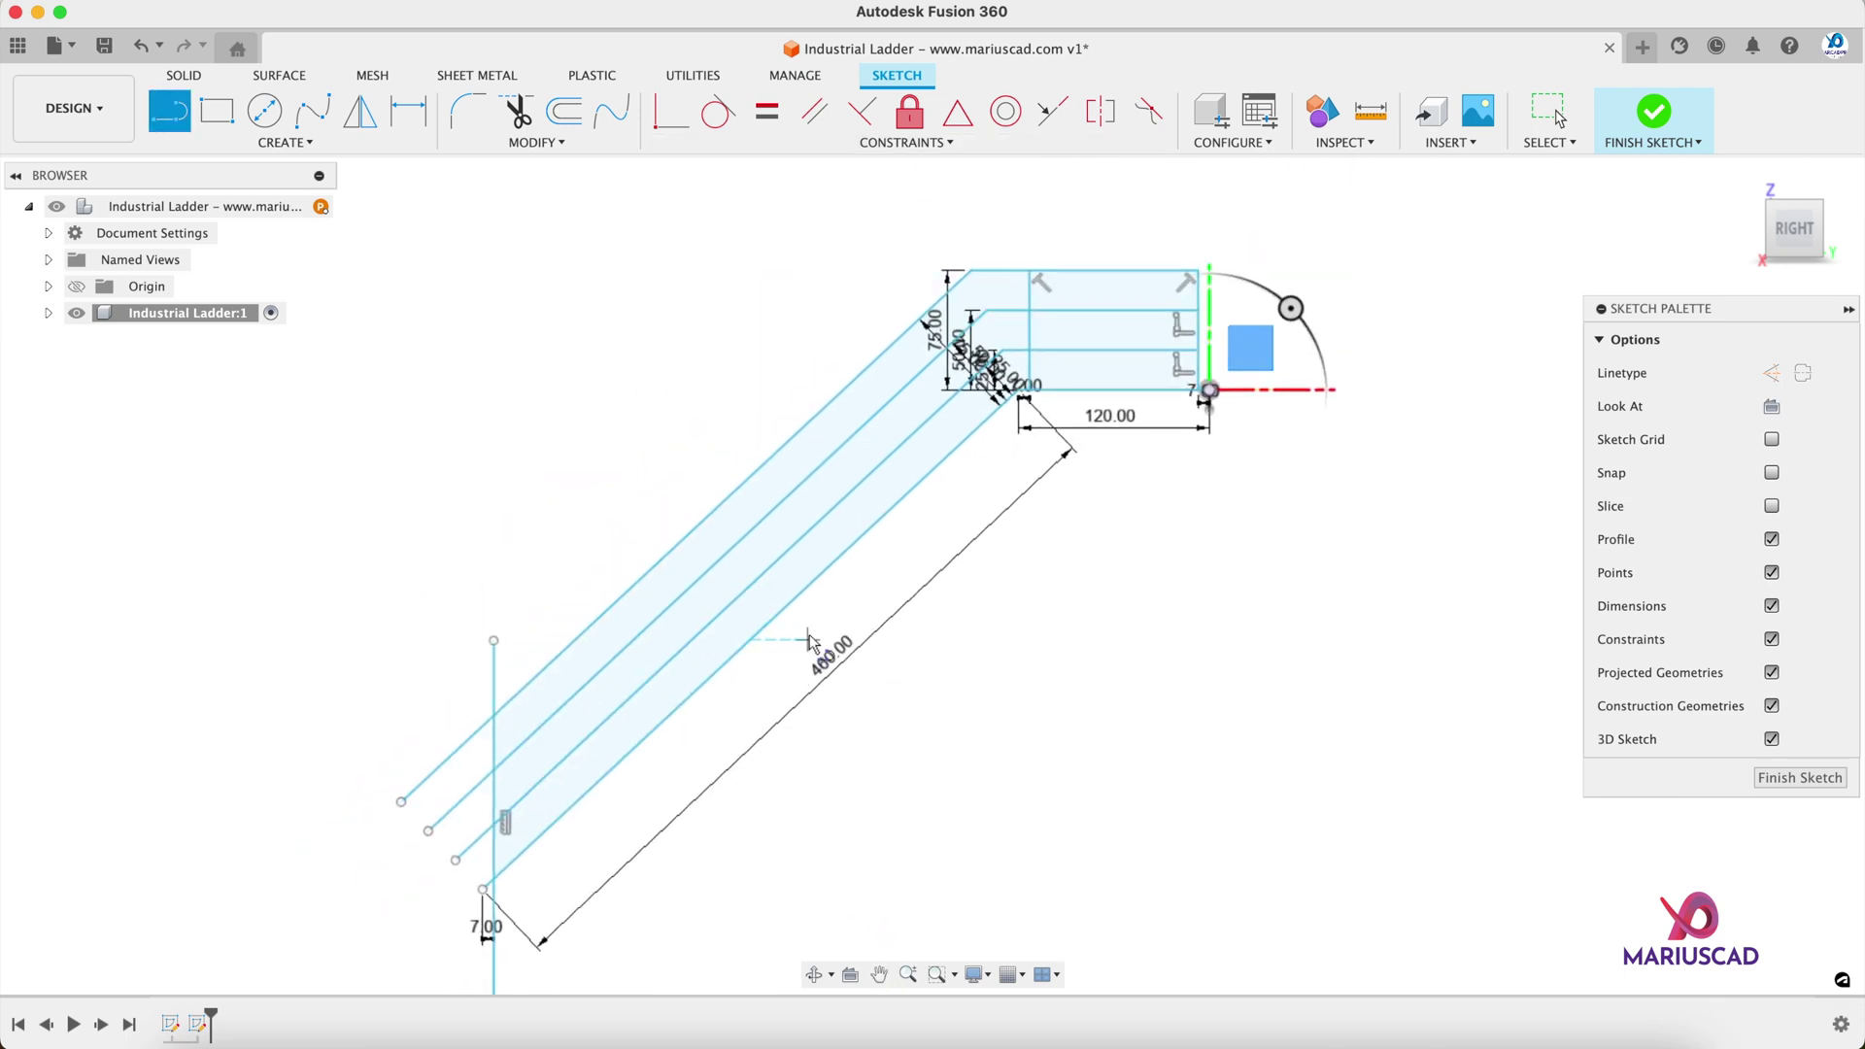
{"action": "left_click", "coordinate": [750, 641]}
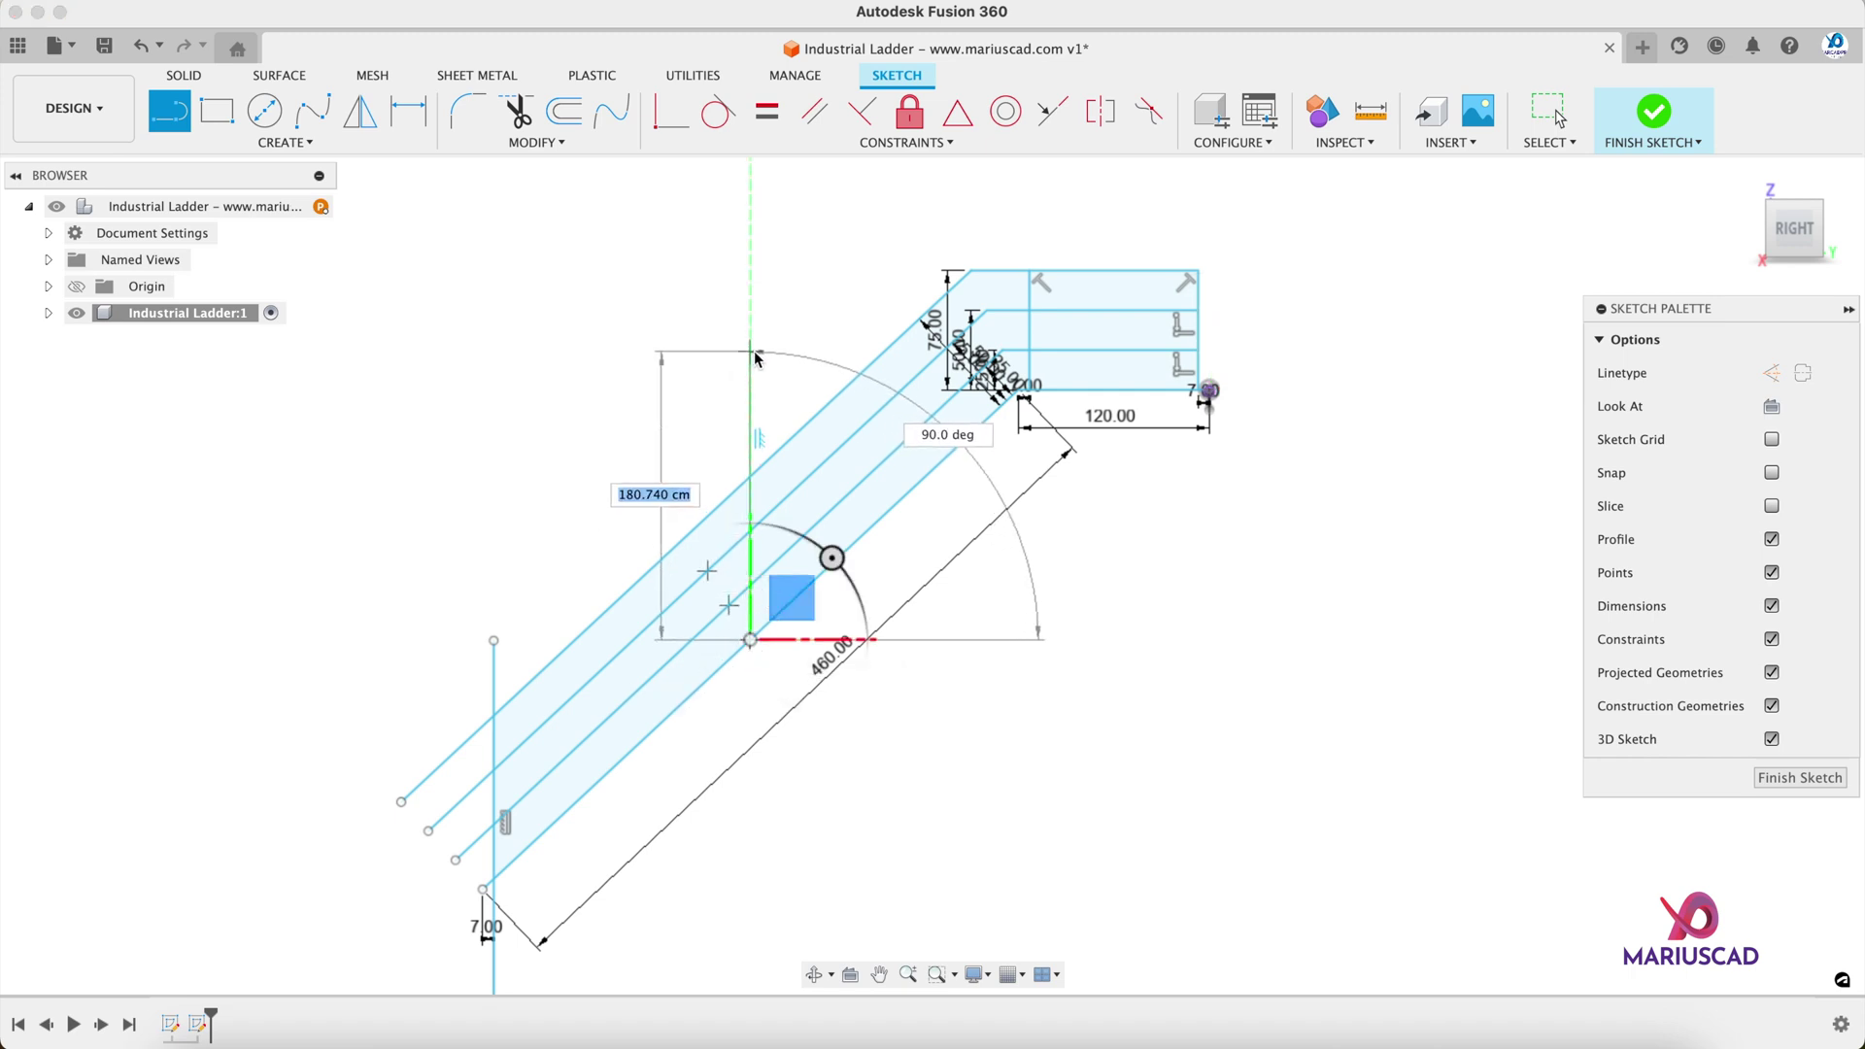
{"action": "left_click", "coordinate": [750, 351]}
{"action": "key", "text": "Escape"}
{"action": "scroll", "coordinate": [768, 592], "scroll_direction": "down", "scroll_amount": 4}
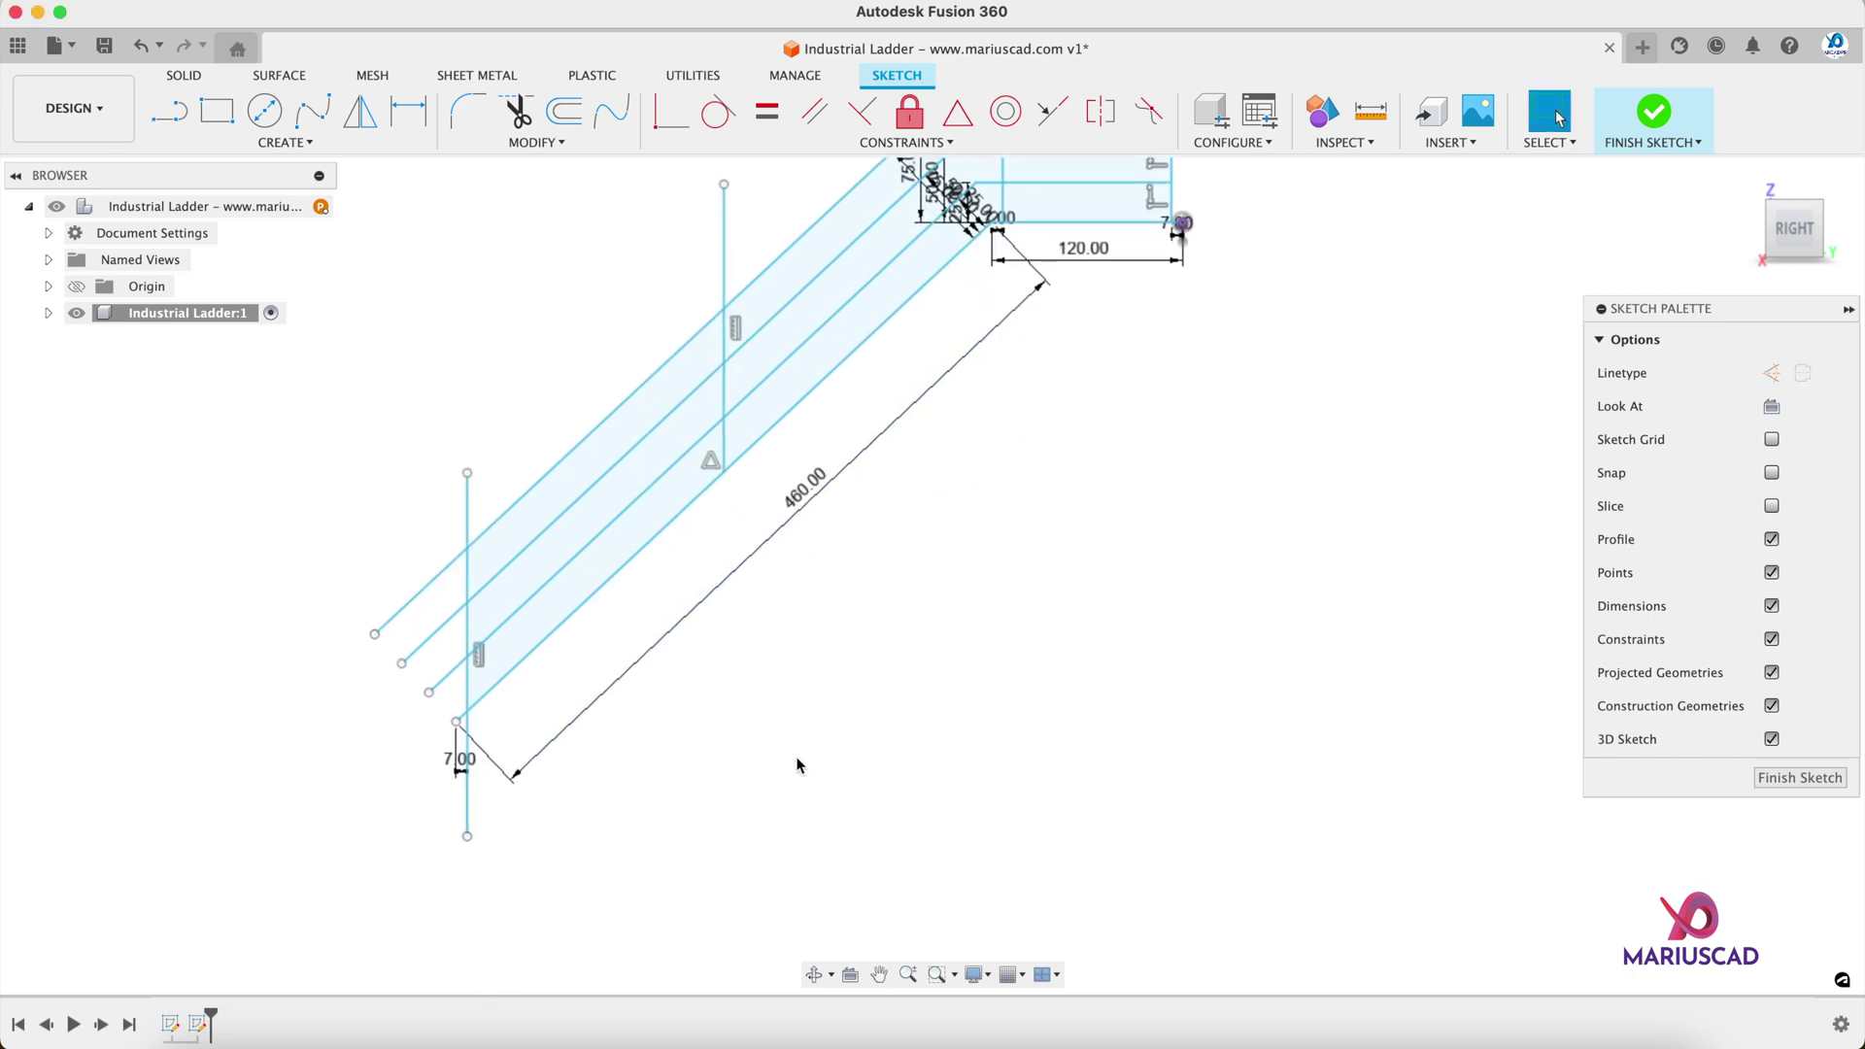
{"action": "key", "text": "l"}
{"action": "left_click", "coordinate": [662, 639]}
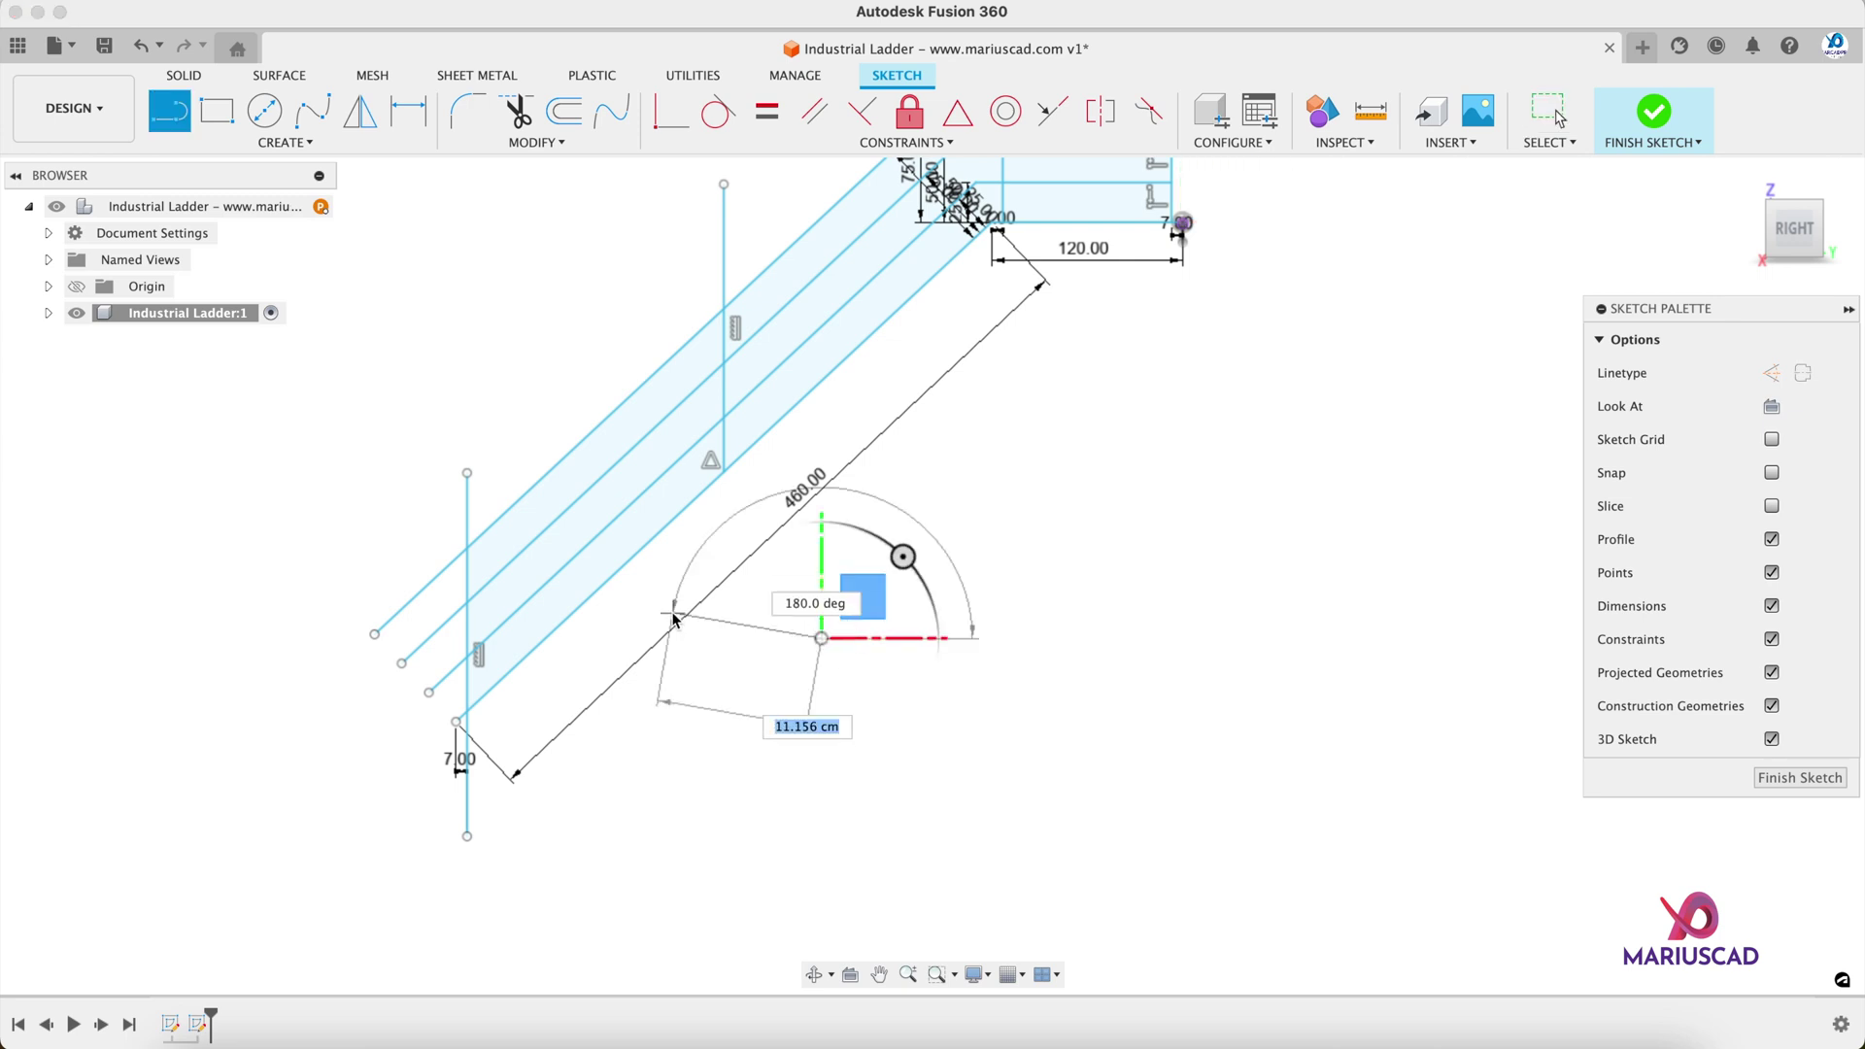
{"action": "left_click", "coordinate": [822, 639]}
{"action": "key", "text": "Escape"}
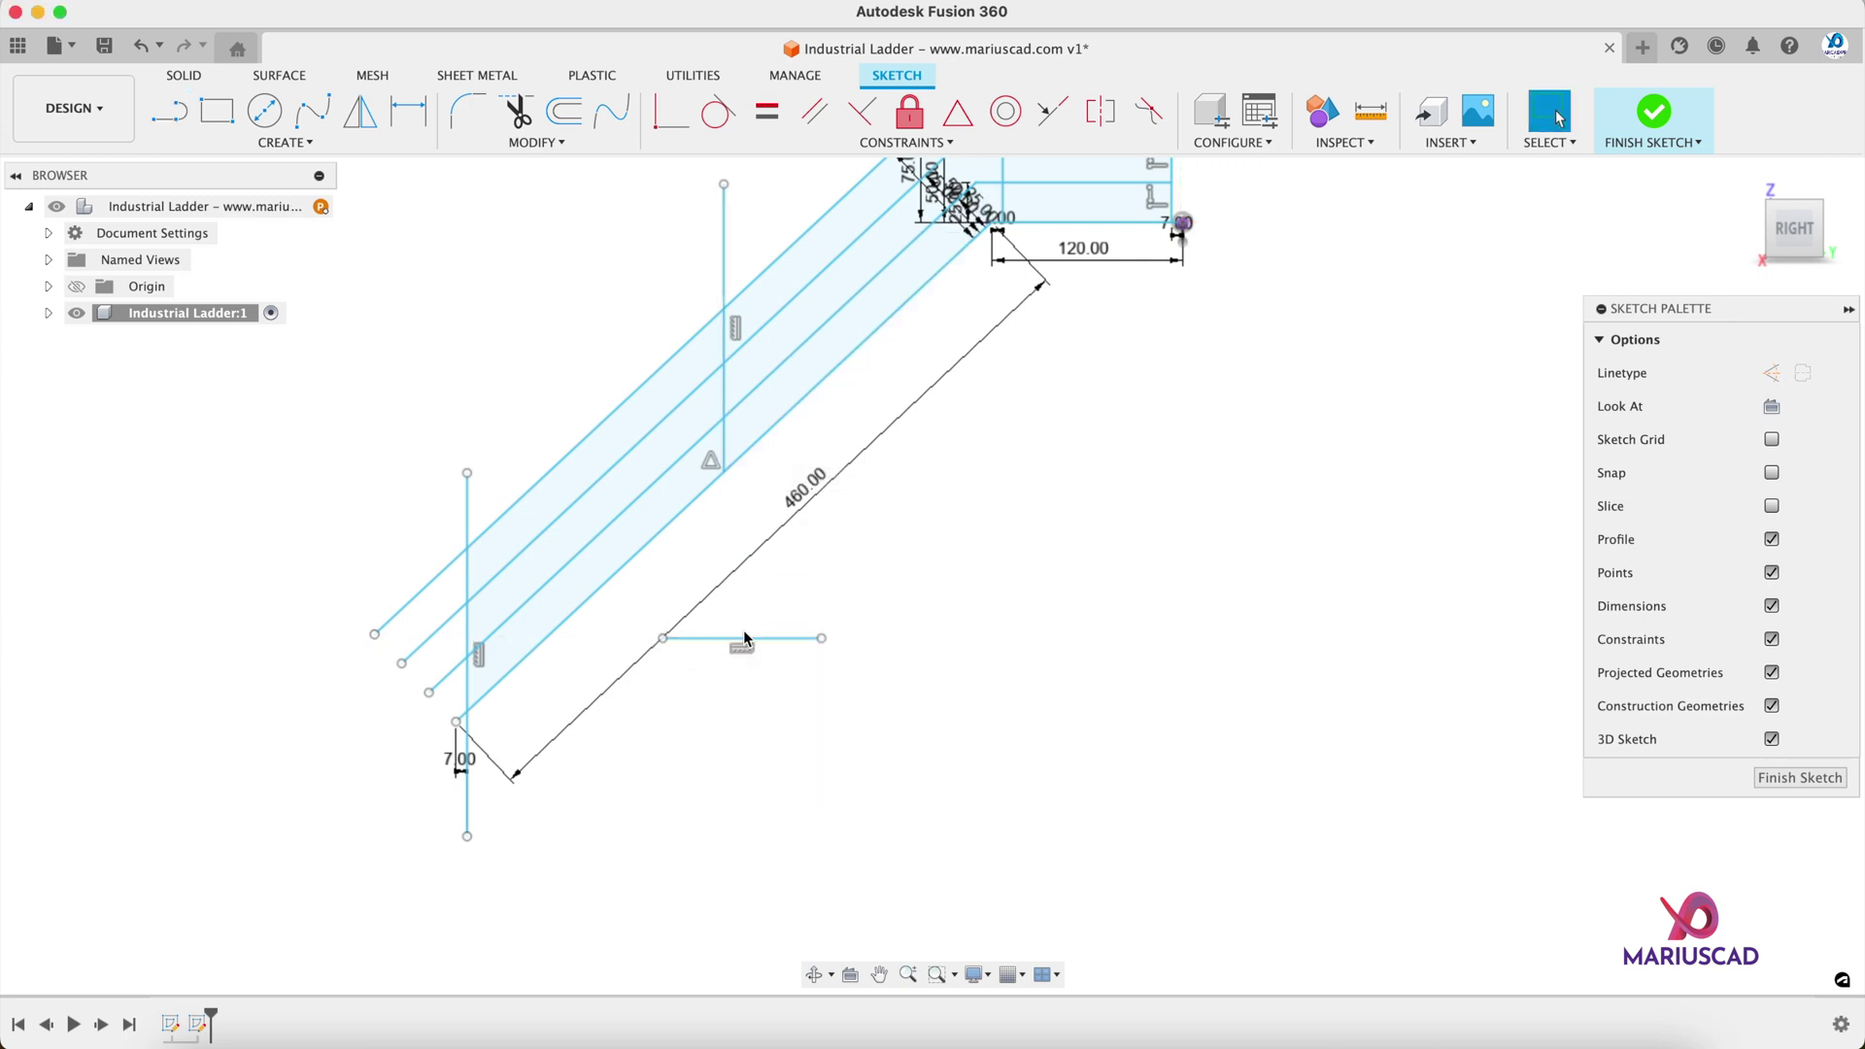
Step: Extend the middle post line down to the horizontal helper line
{"action": "left_click", "coordinate": [573, 144]}
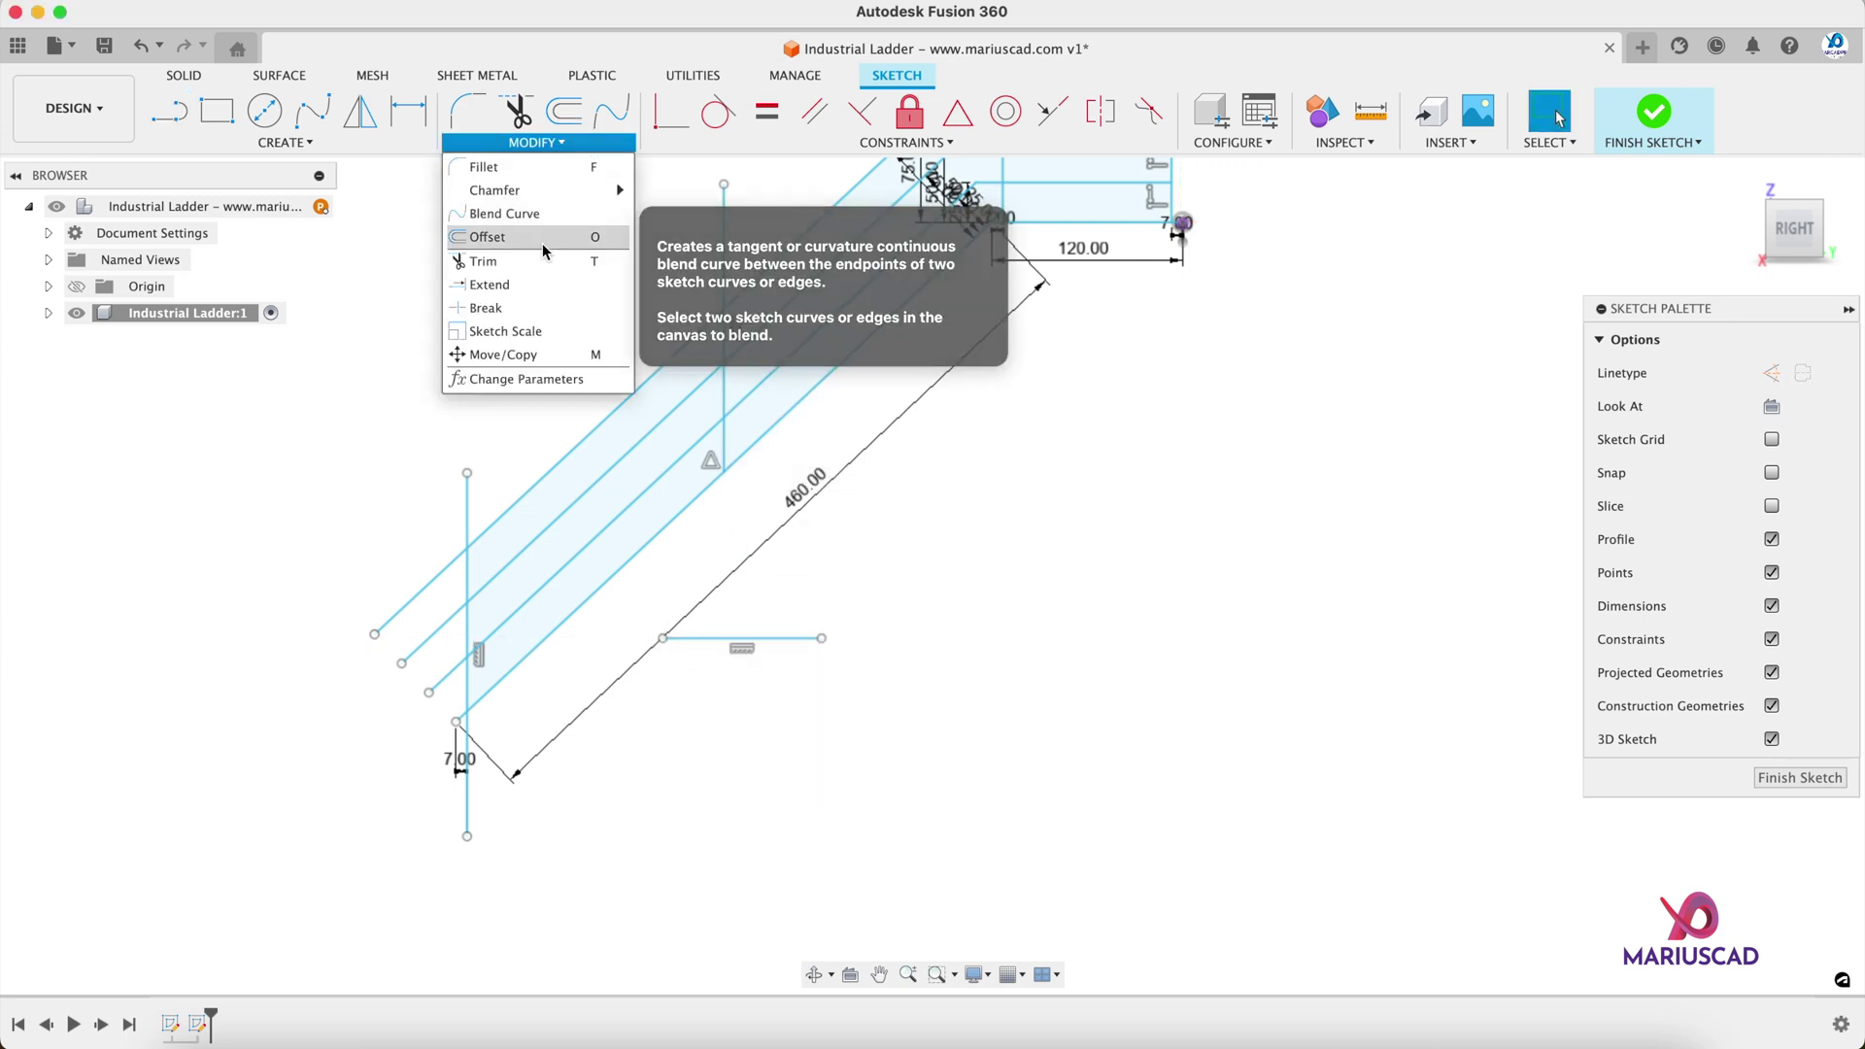
{"action": "left_click", "coordinate": [528, 284]}
{"action": "left_click", "coordinate": [724, 463]}
{"action": "key", "text": "Escape"}
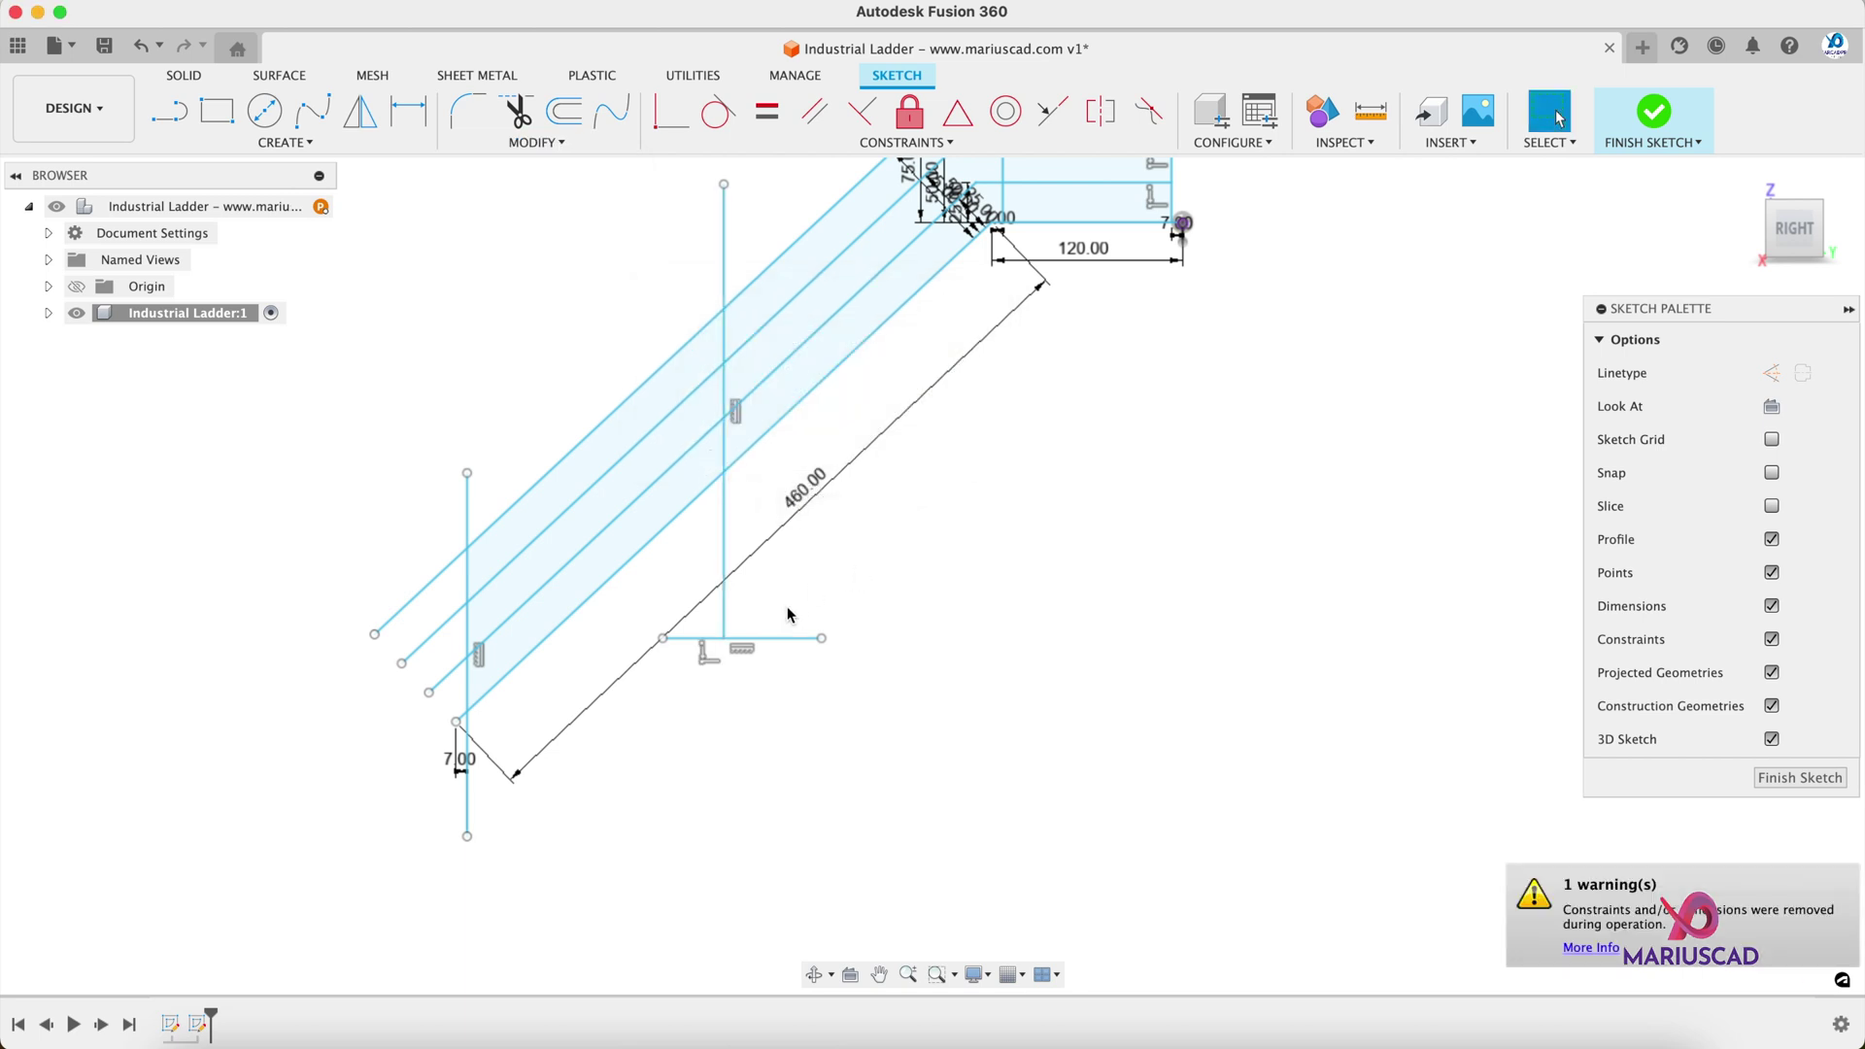
Step: Trim the post ends above the top rail and the lower rail stubs, then finish the sketch
{"action": "left_click", "coordinate": [797, 638]}
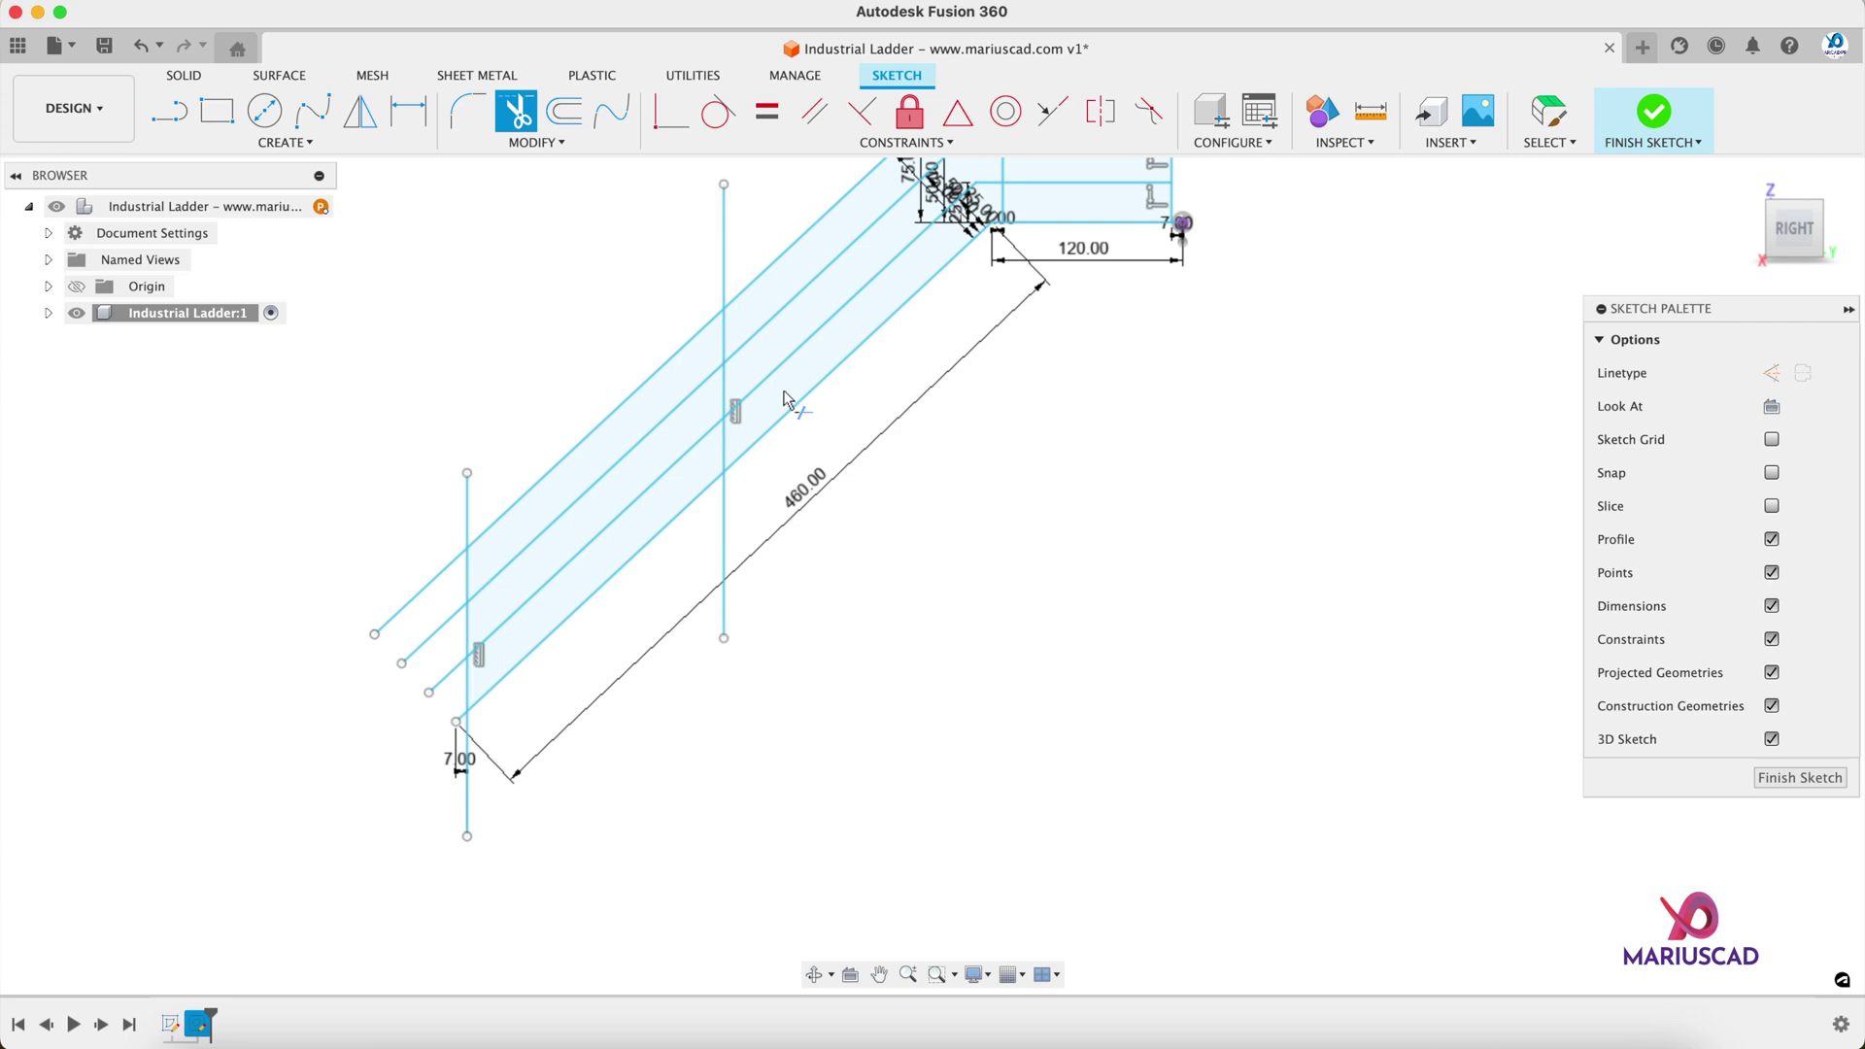
{"action": "left_click", "coordinate": [724, 281]}
{"action": "left_click", "coordinate": [469, 517]}
{"action": "middle_click_drag", "start_coordinate": [868, 716], "coordinate": [818, 865]}
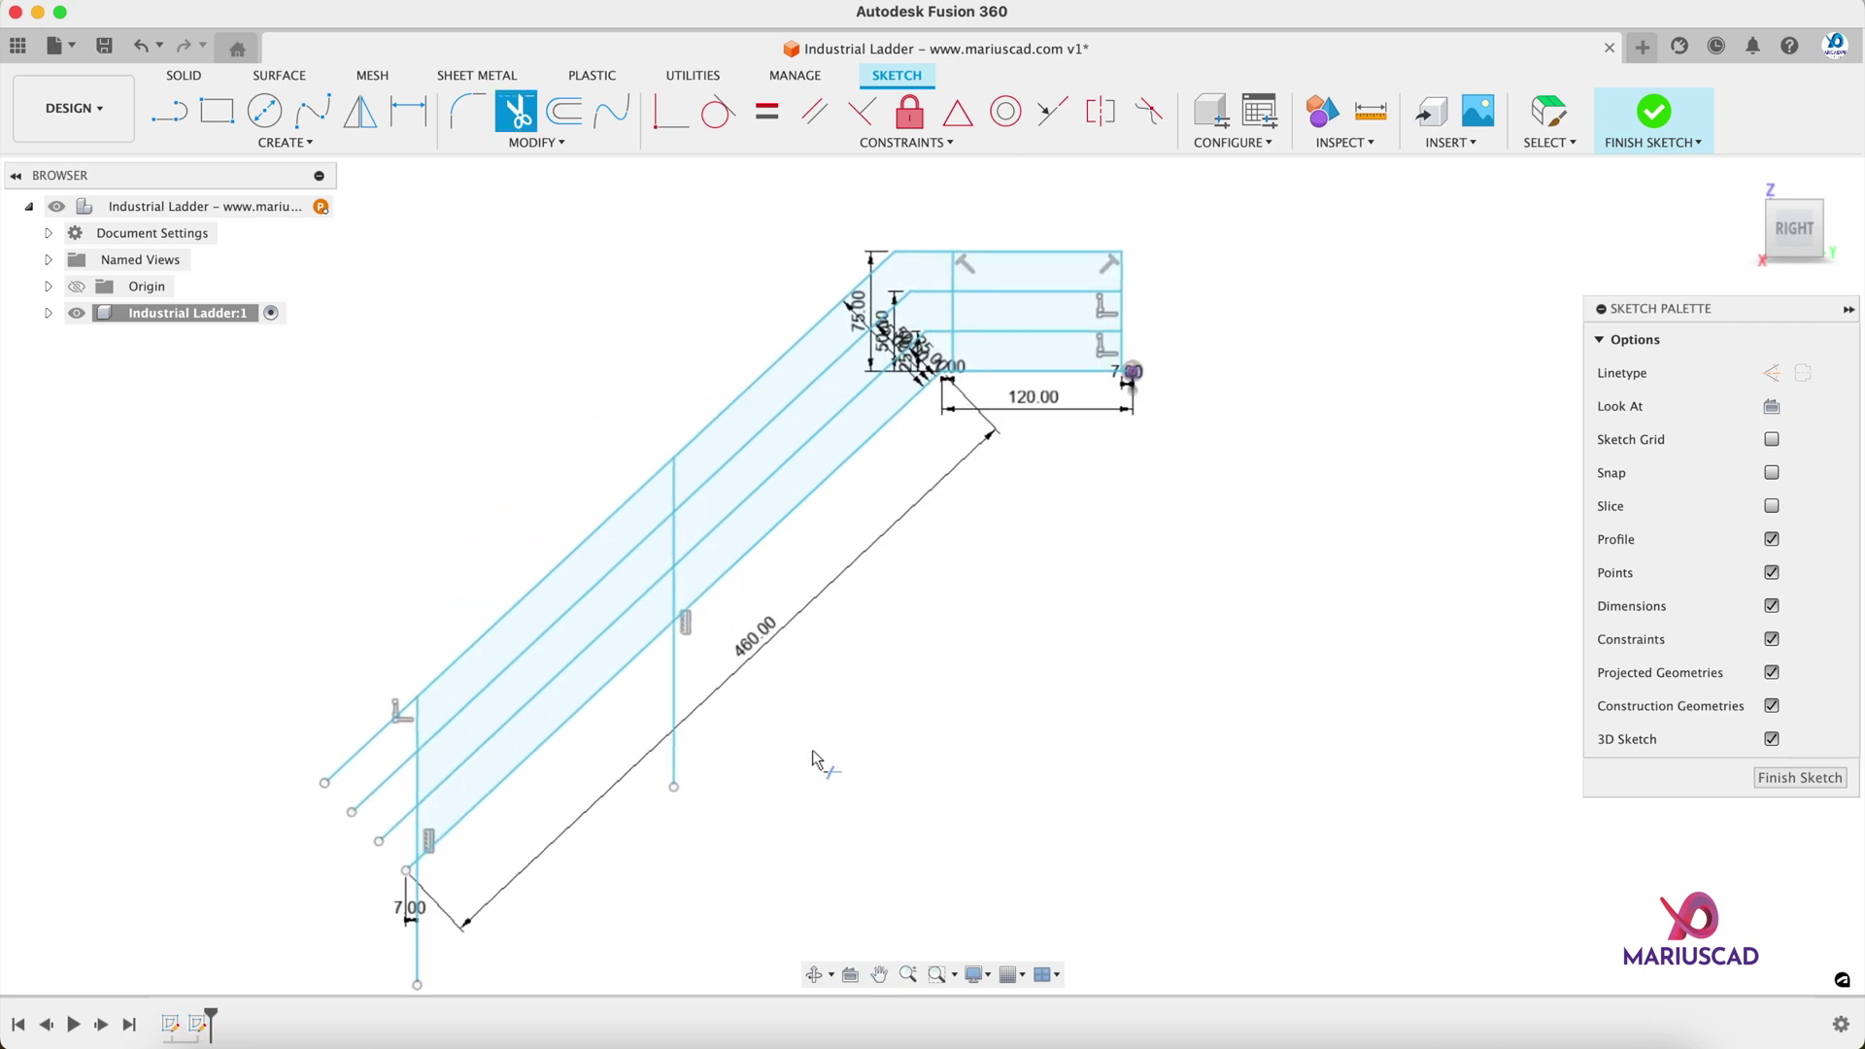
{"action": "left_click", "coordinate": [394, 832]}
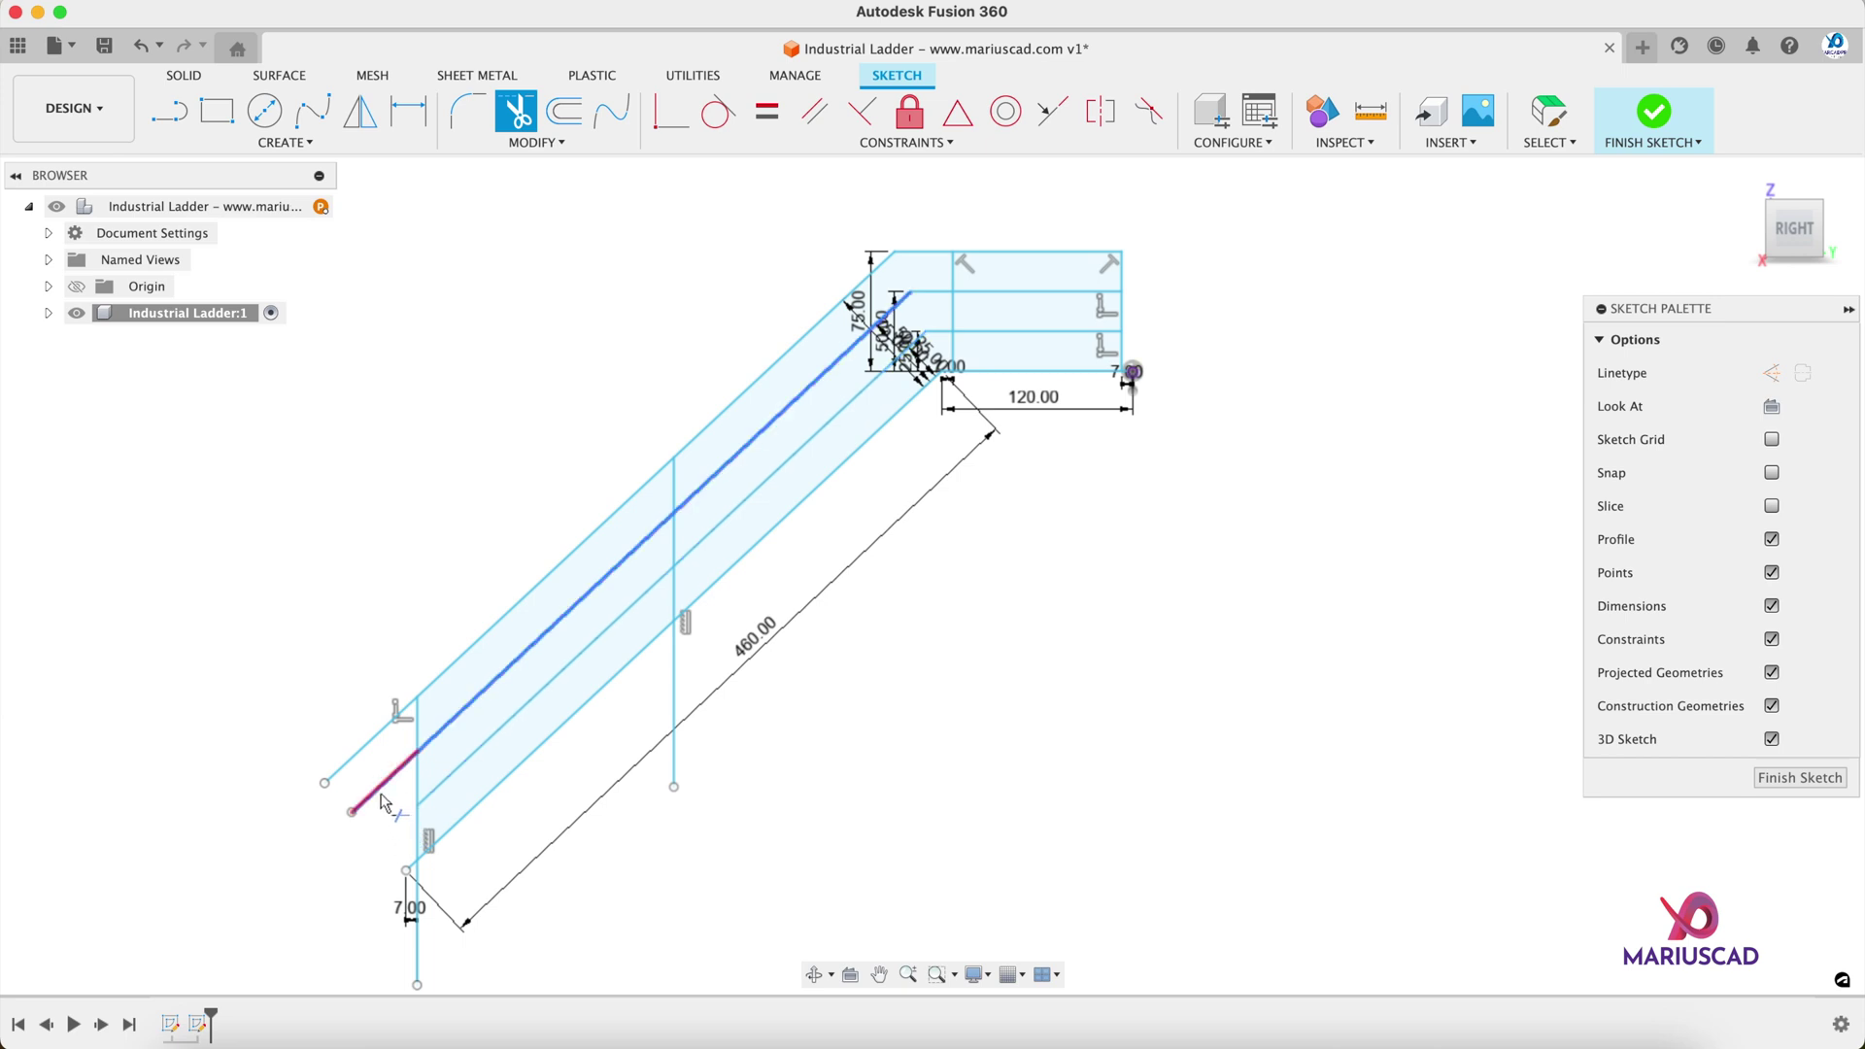
{"action": "left_click", "coordinate": [385, 784]}
{"action": "left_click", "coordinate": [364, 755]}
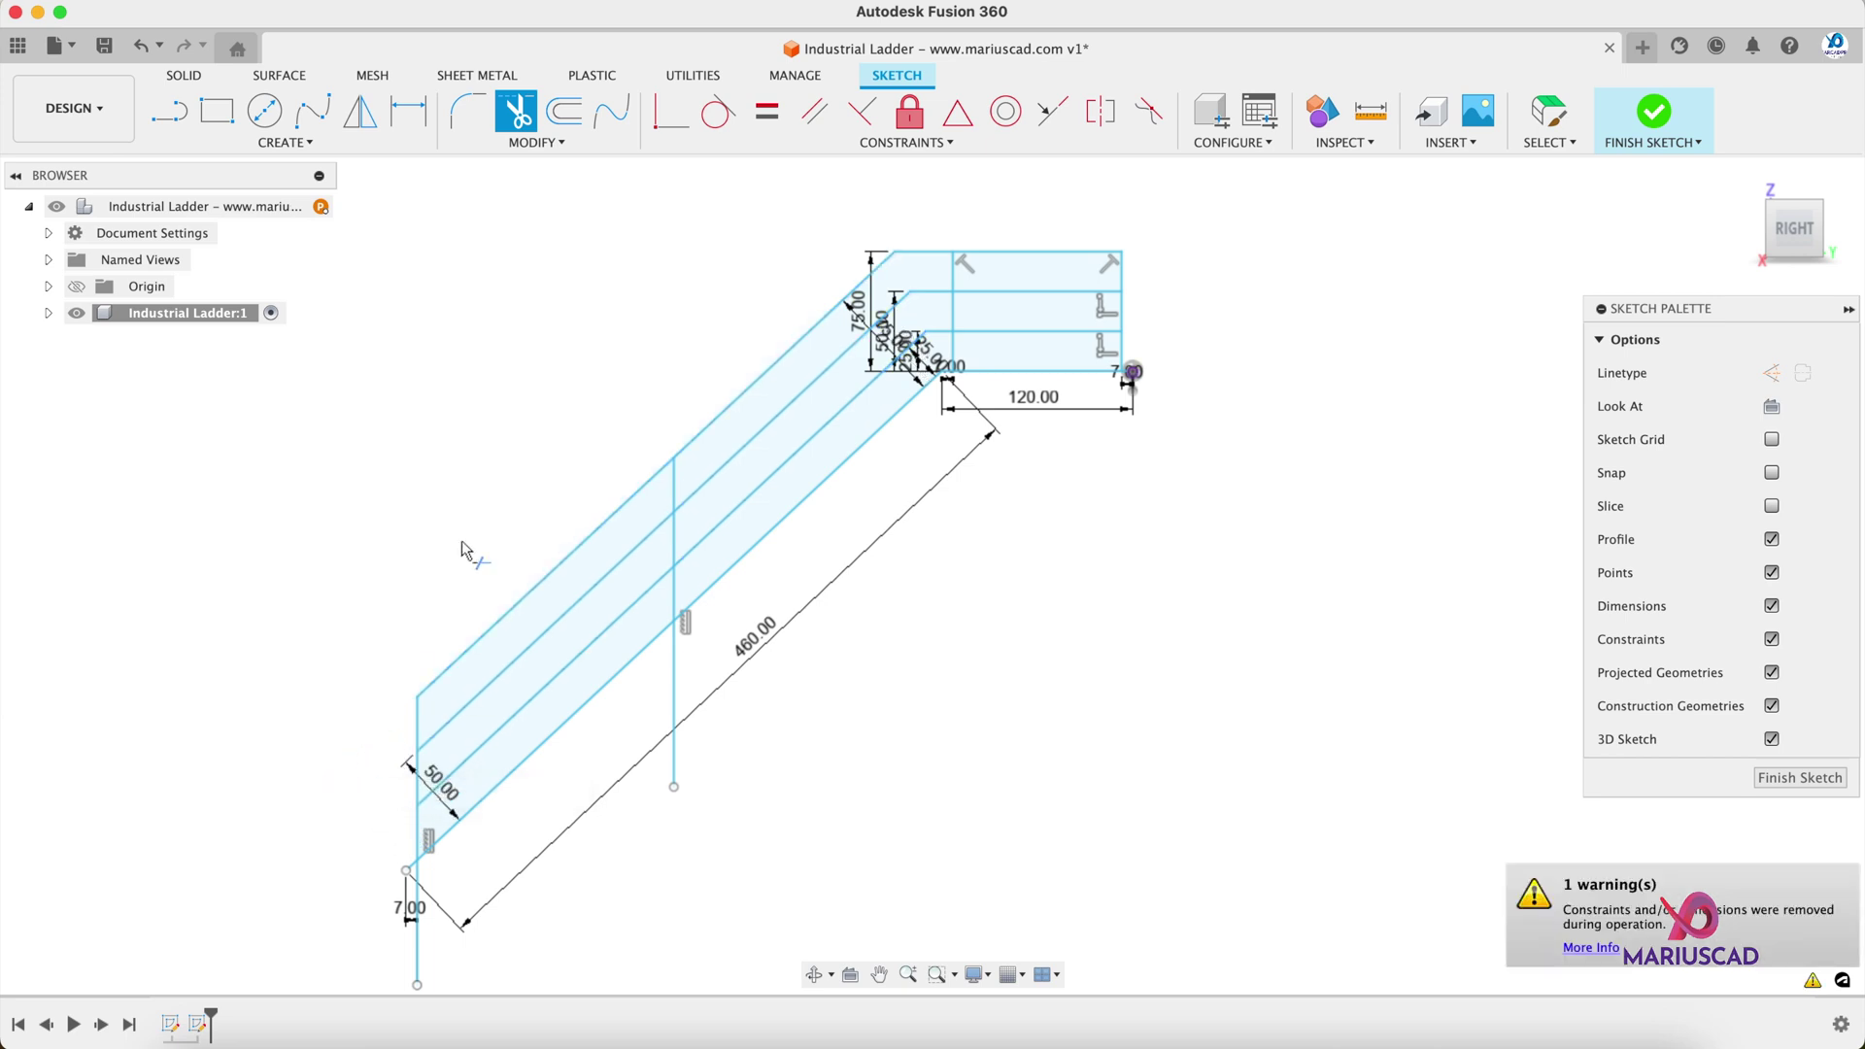
{"action": "key", "text": "Escape"}
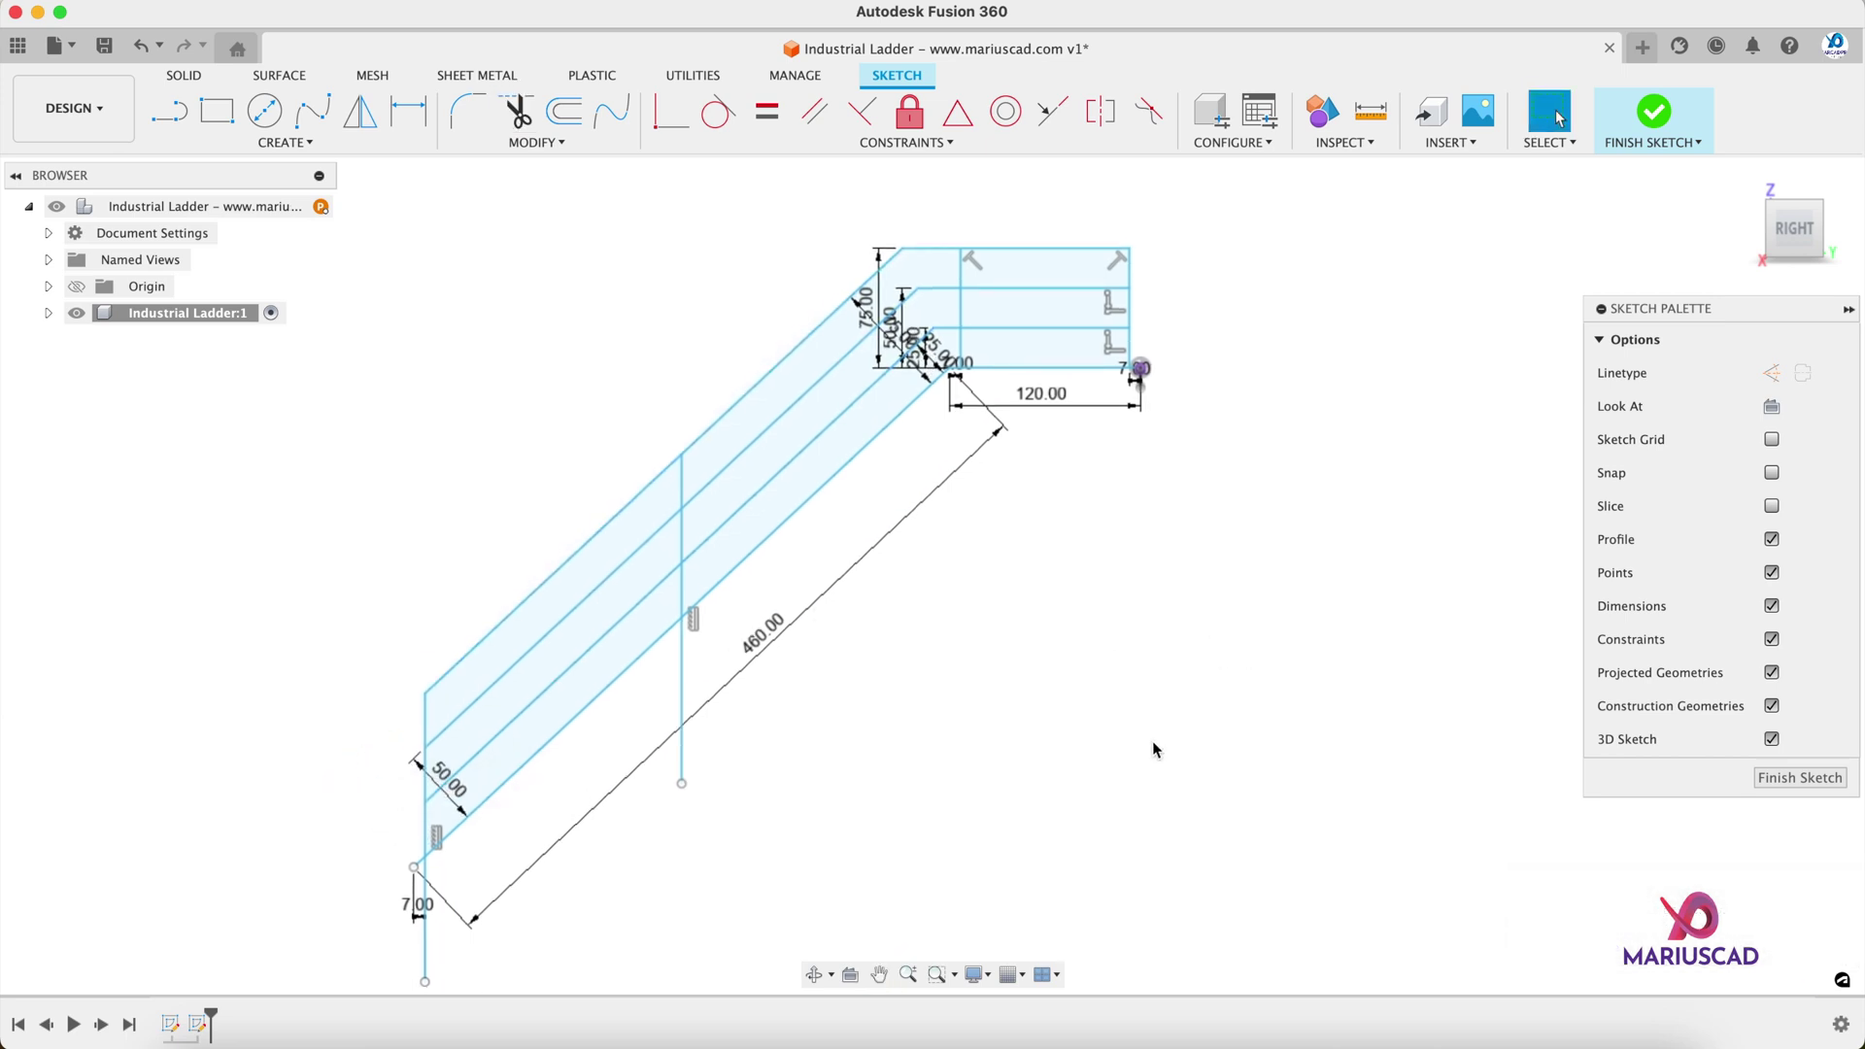
{"action": "left_click", "coordinate": [1659, 117]}
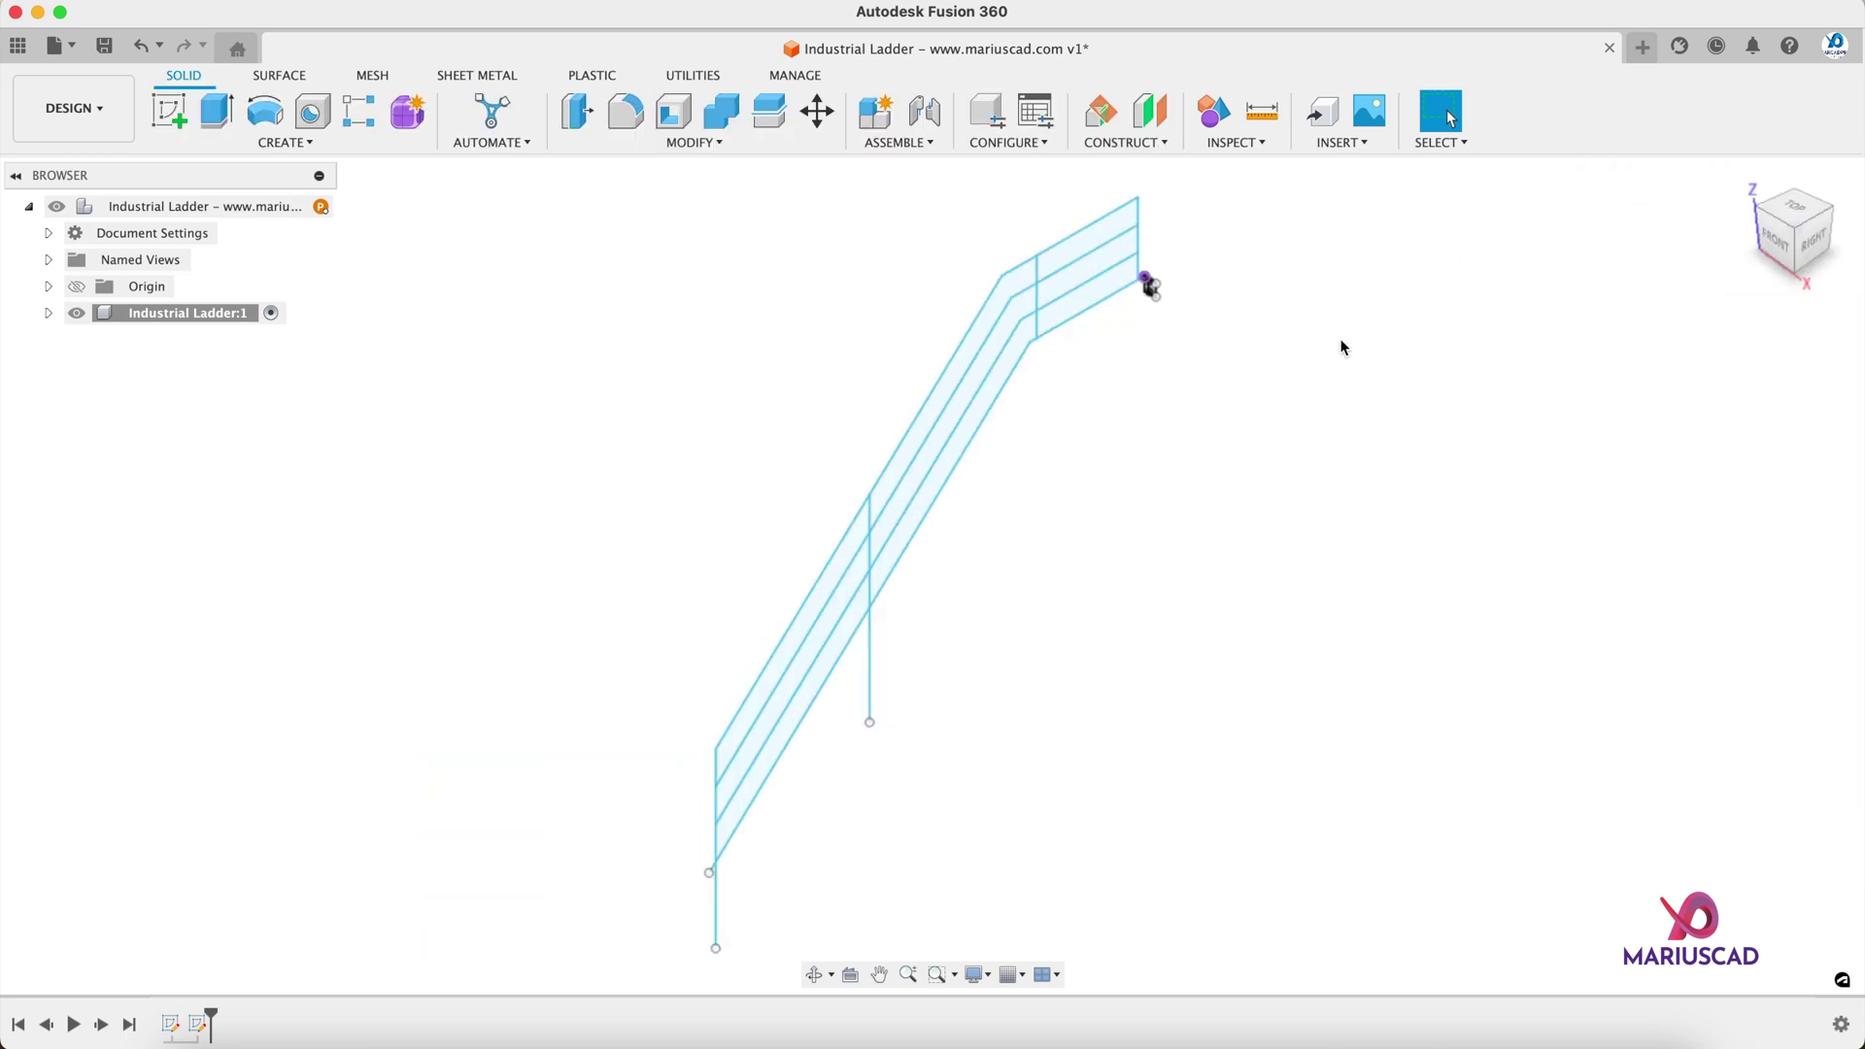
Step: Sweep the small channel profile along the rail line into a solid stringer body
{"action": "left_click", "coordinate": [288, 142]}
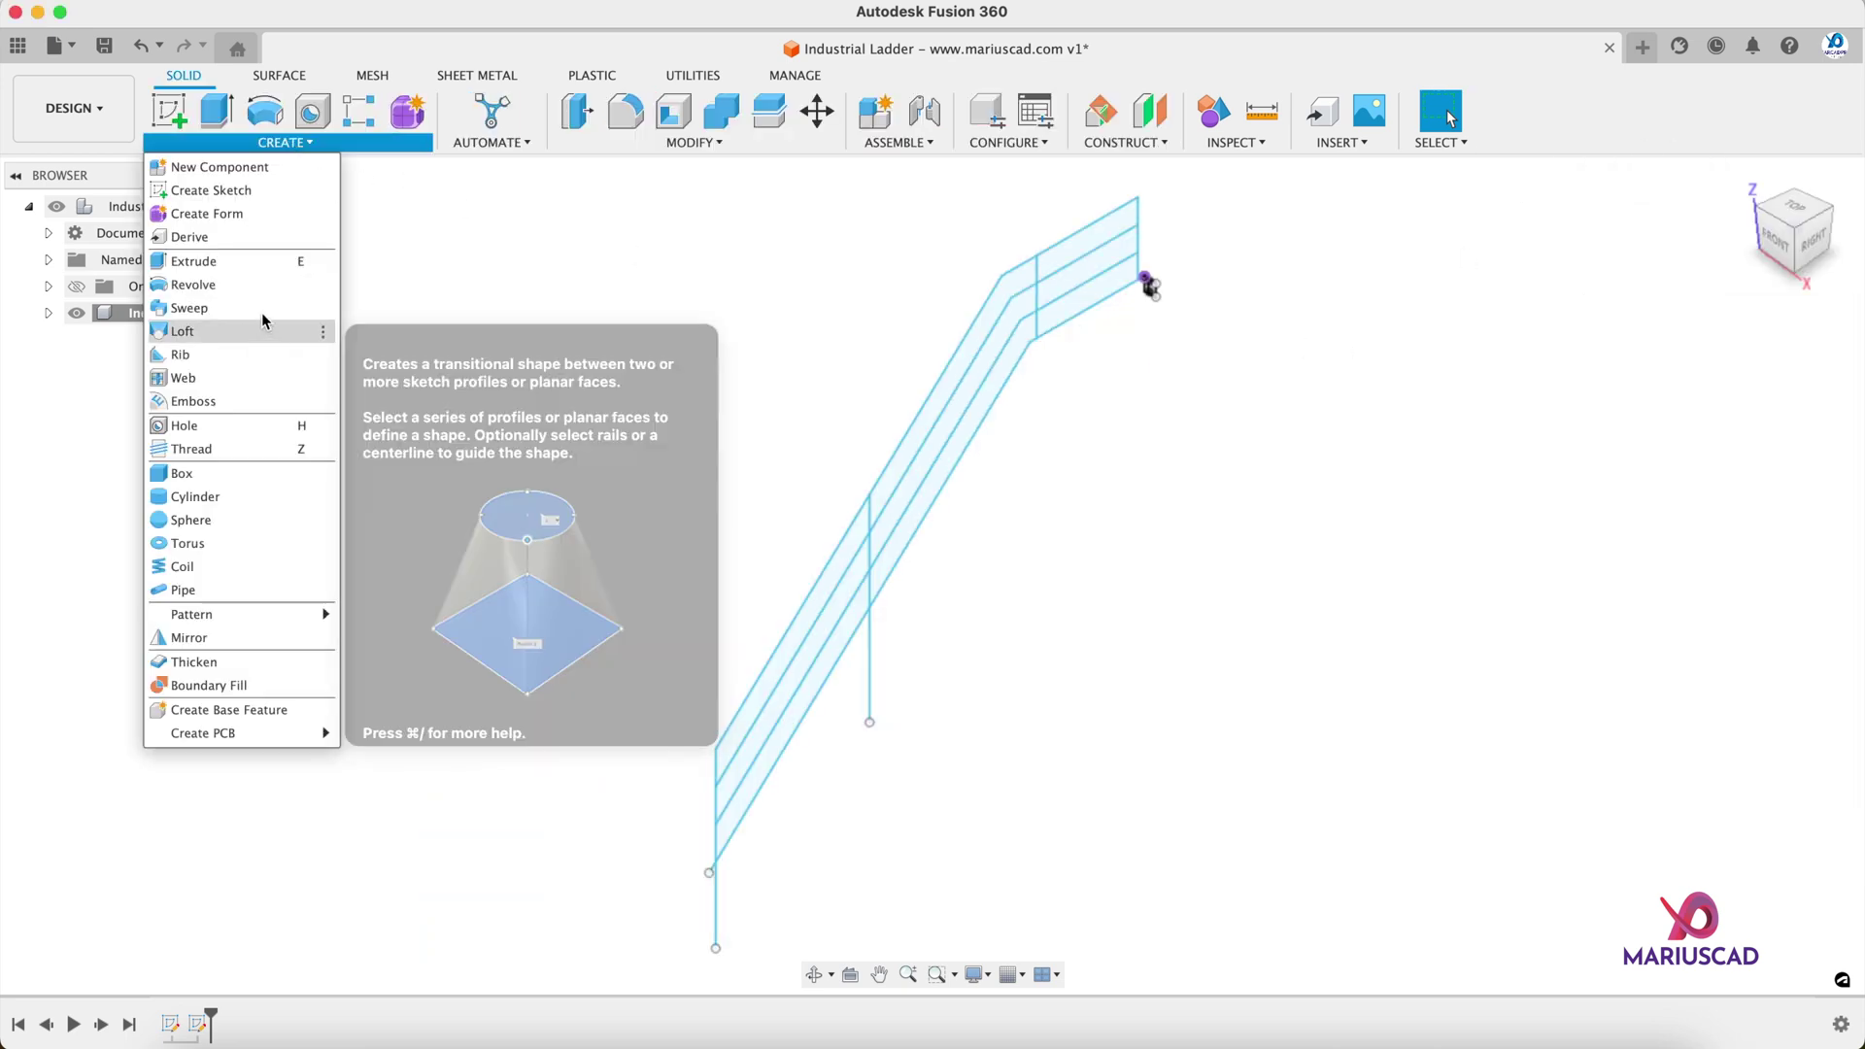
{"action": "left_click", "coordinate": [258, 308]}
{"action": "middle_click_drag", "start_coordinate": [1321, 303], "coordinate": [1139, 563], "text": "shift"}
{"action": "scroll", "coordinate": [1135, 556], "scroll_direction": "up", "scroll_amount": 5}
{"action": "left_click", "coordinate": [1068, 575]}
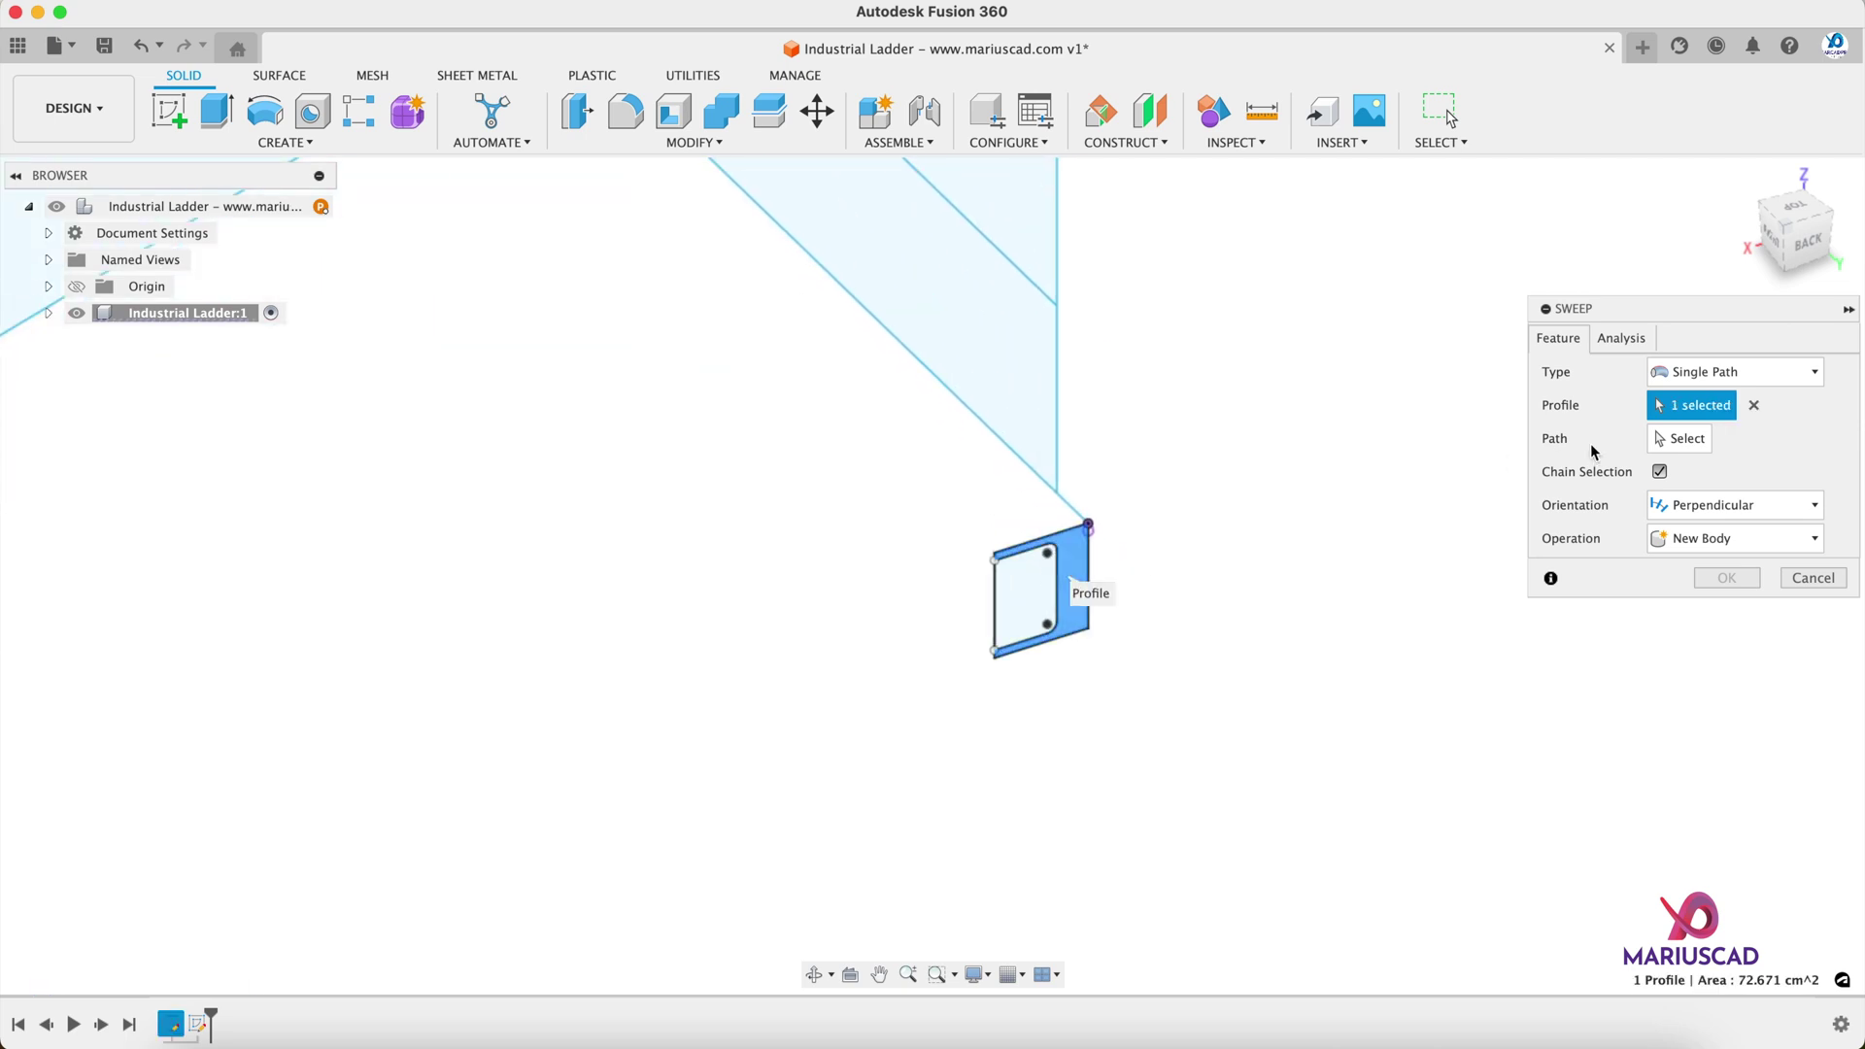
{"action": "left_click", "coordinate": [1700, 443]}
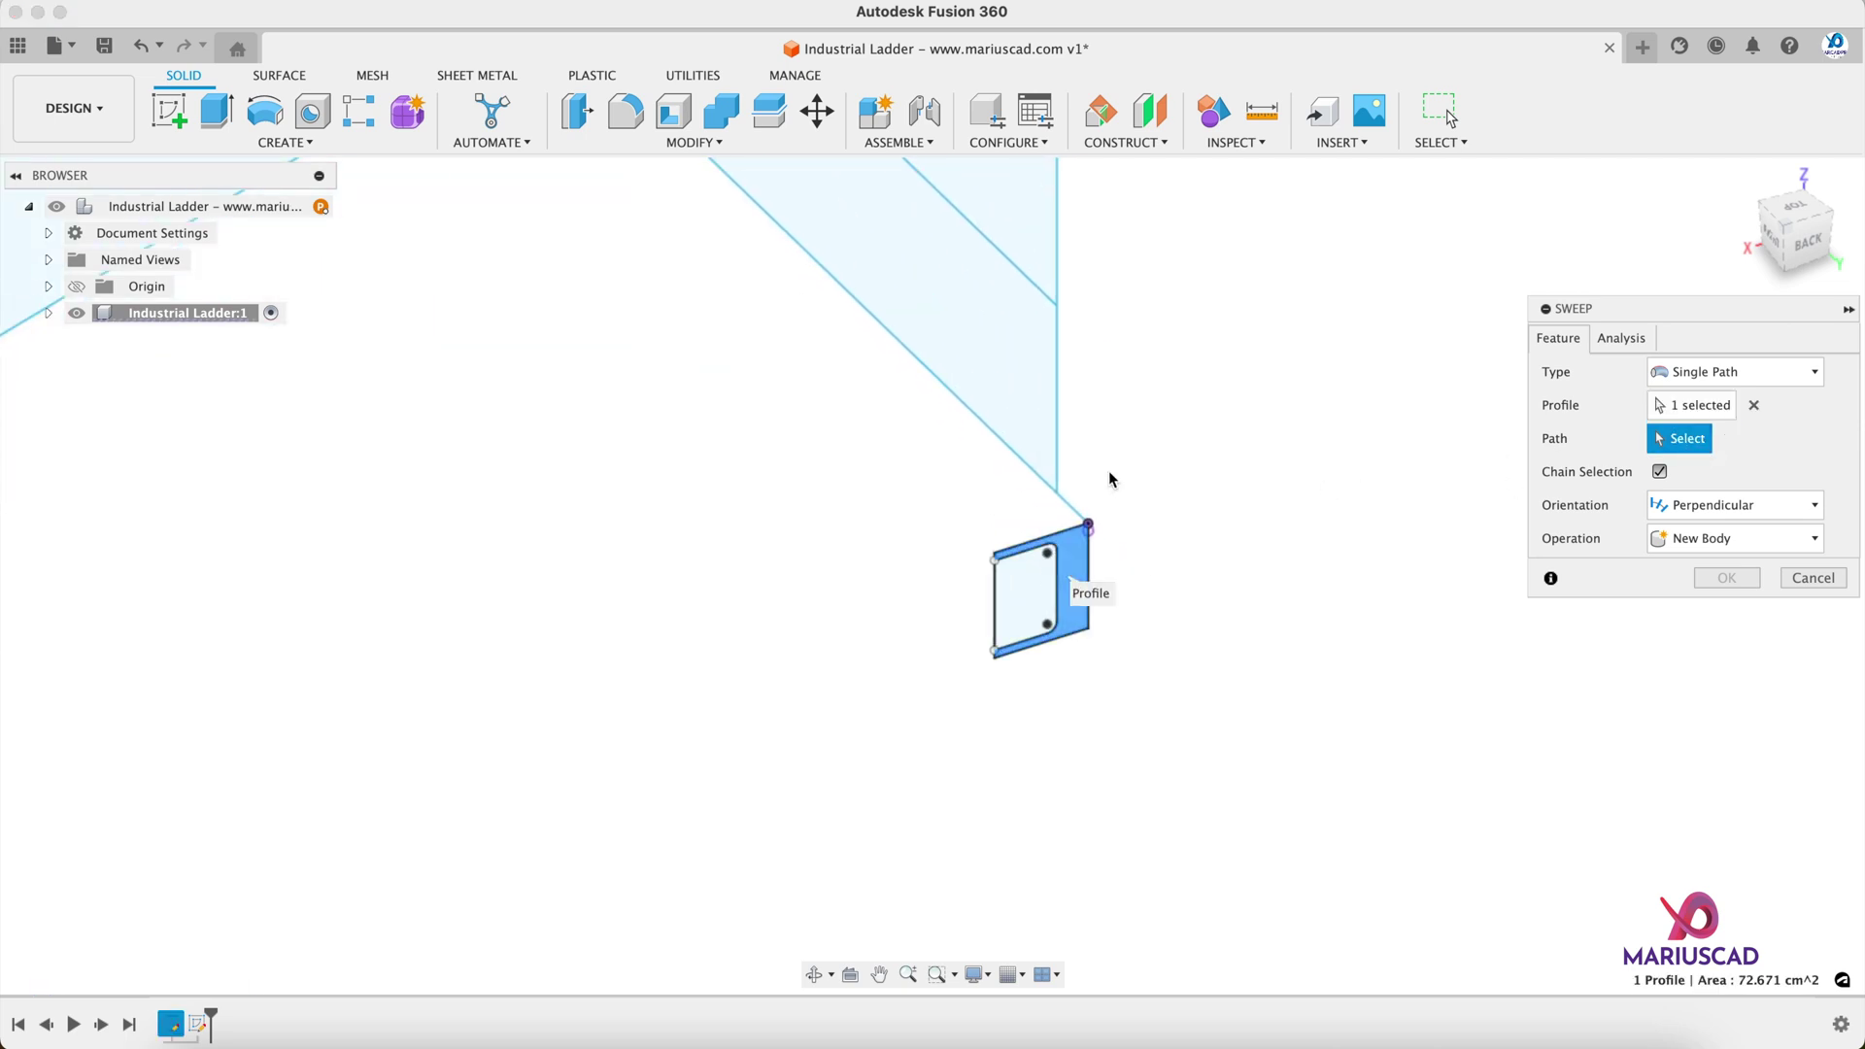
{"action": "left_click", "coordinate": [1068, 507]}
{"action": "scroll", "coordinate": [778, 566], "scroll_direction": "down", "scroll_amount": 5}
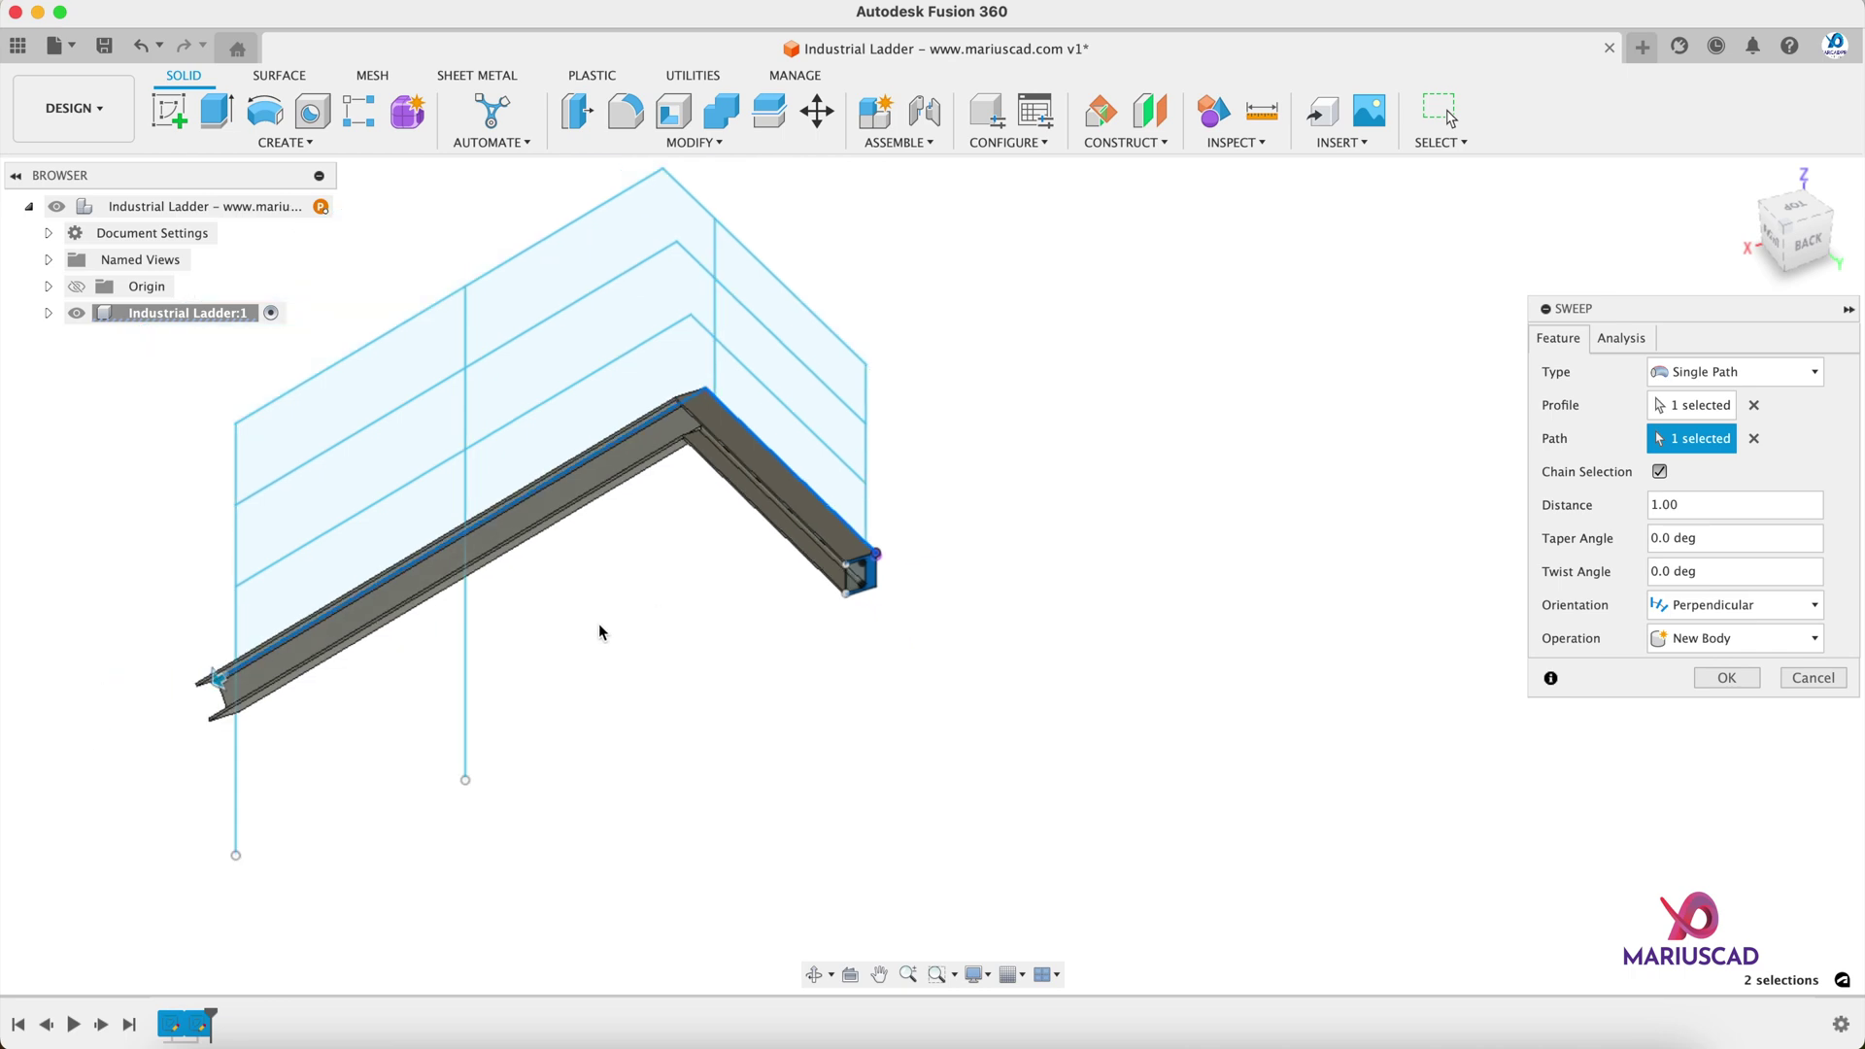
{"action": "middle_click_drag", "start_coordinate": [599, 633], "coordinate": [700, 612], "text": "shift"}
{"action": "left_click", "coordinate": [1726, 678]}
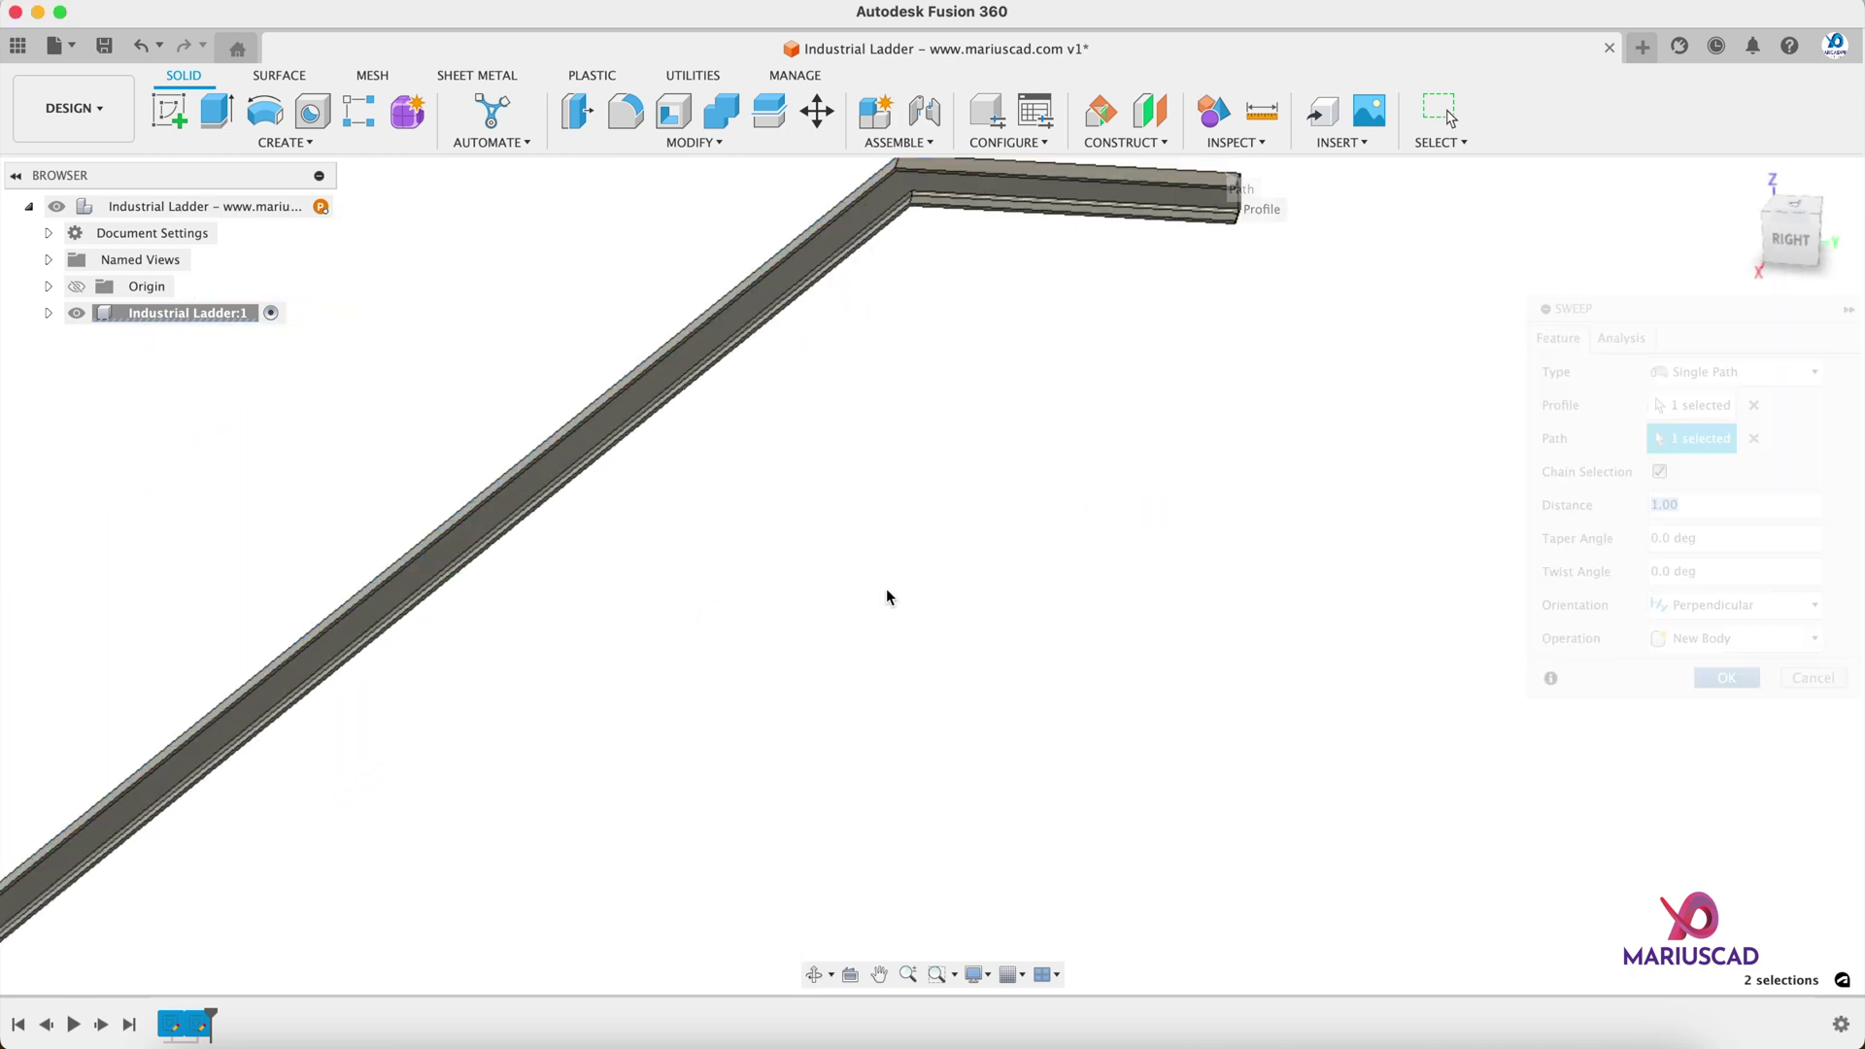
Step: Start a new sketch on the stringer's selected face
{"action": "middle_click_drag", "start_coordinate": [654, 666], "coordinate": [575, 907], "text": "shift"}
{"action": "scroll", "coordinate": [497, 926], "scroll_direction": "up", "scroll_amount": 3}
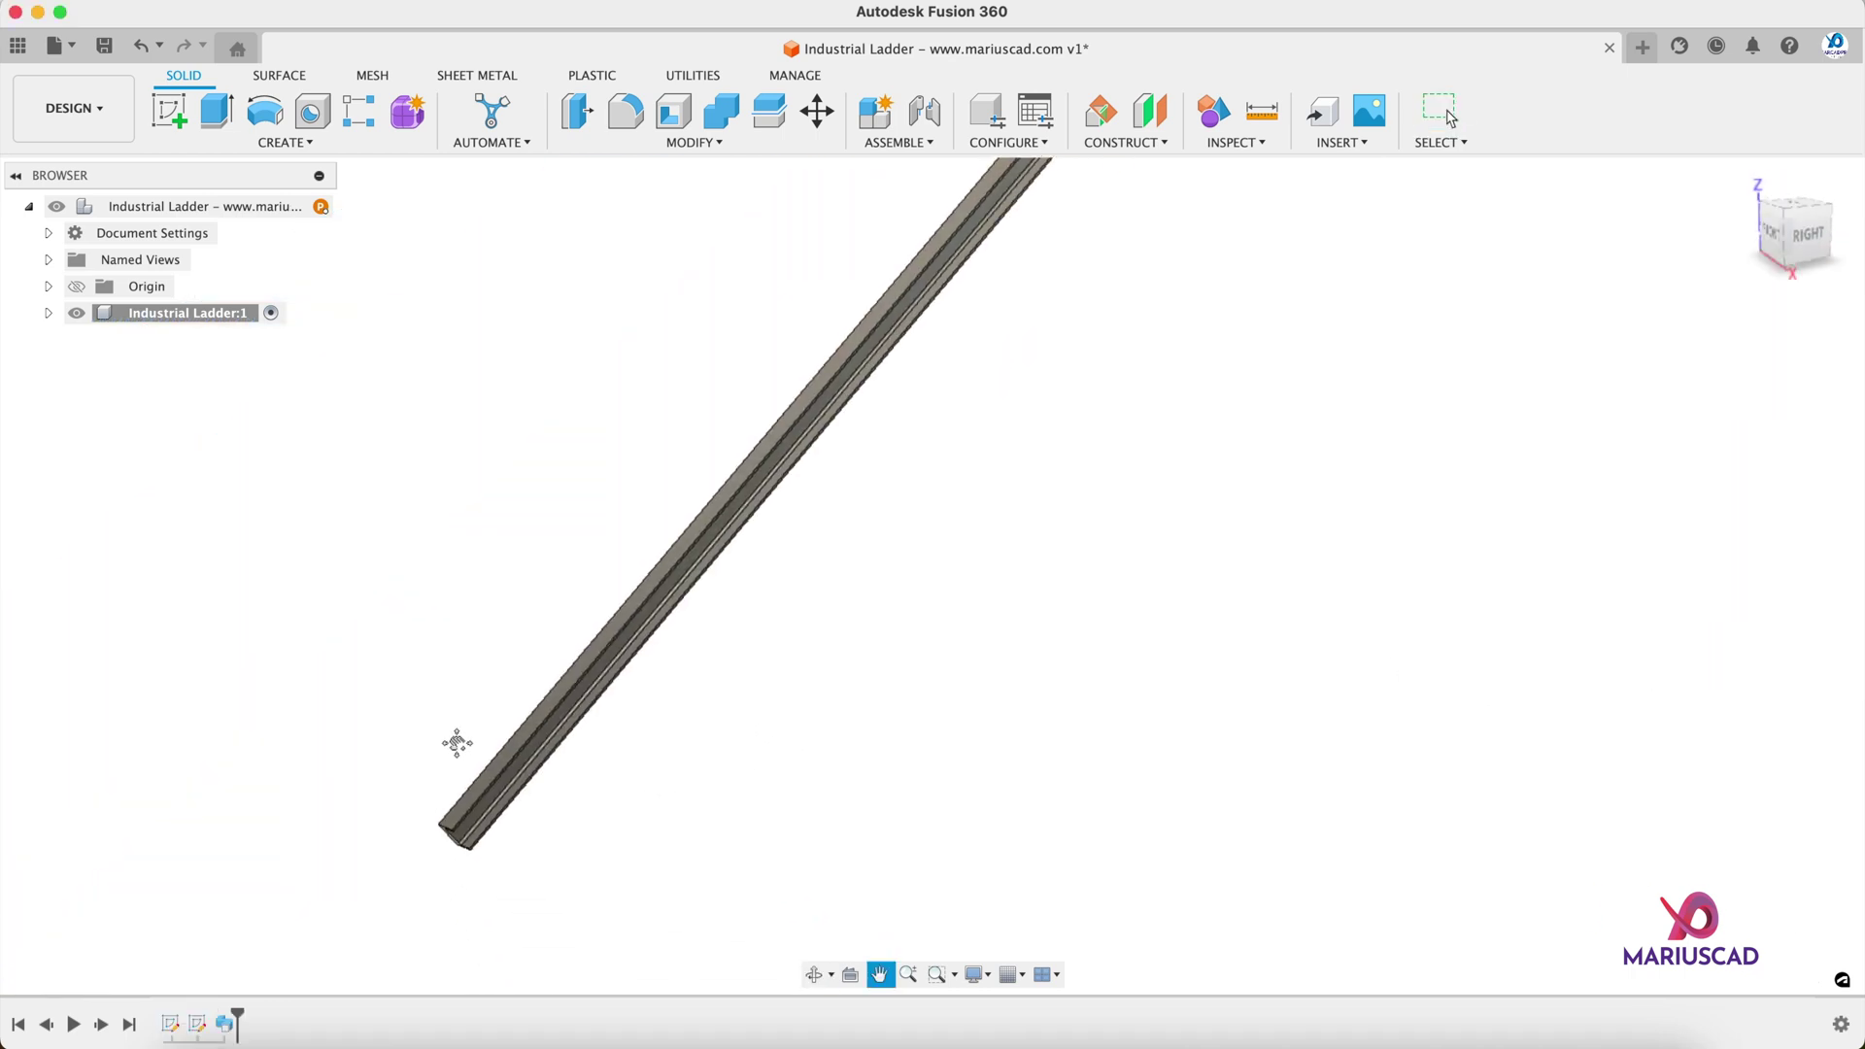
{"action": "scroll", "coordinate": [505, 727], "scroll_direction": "up", "scroll_amount": 5}
{"action": "scroll", "coordinate": [608, 657], "scroll_direction": "up", "scroll_amount": 6}
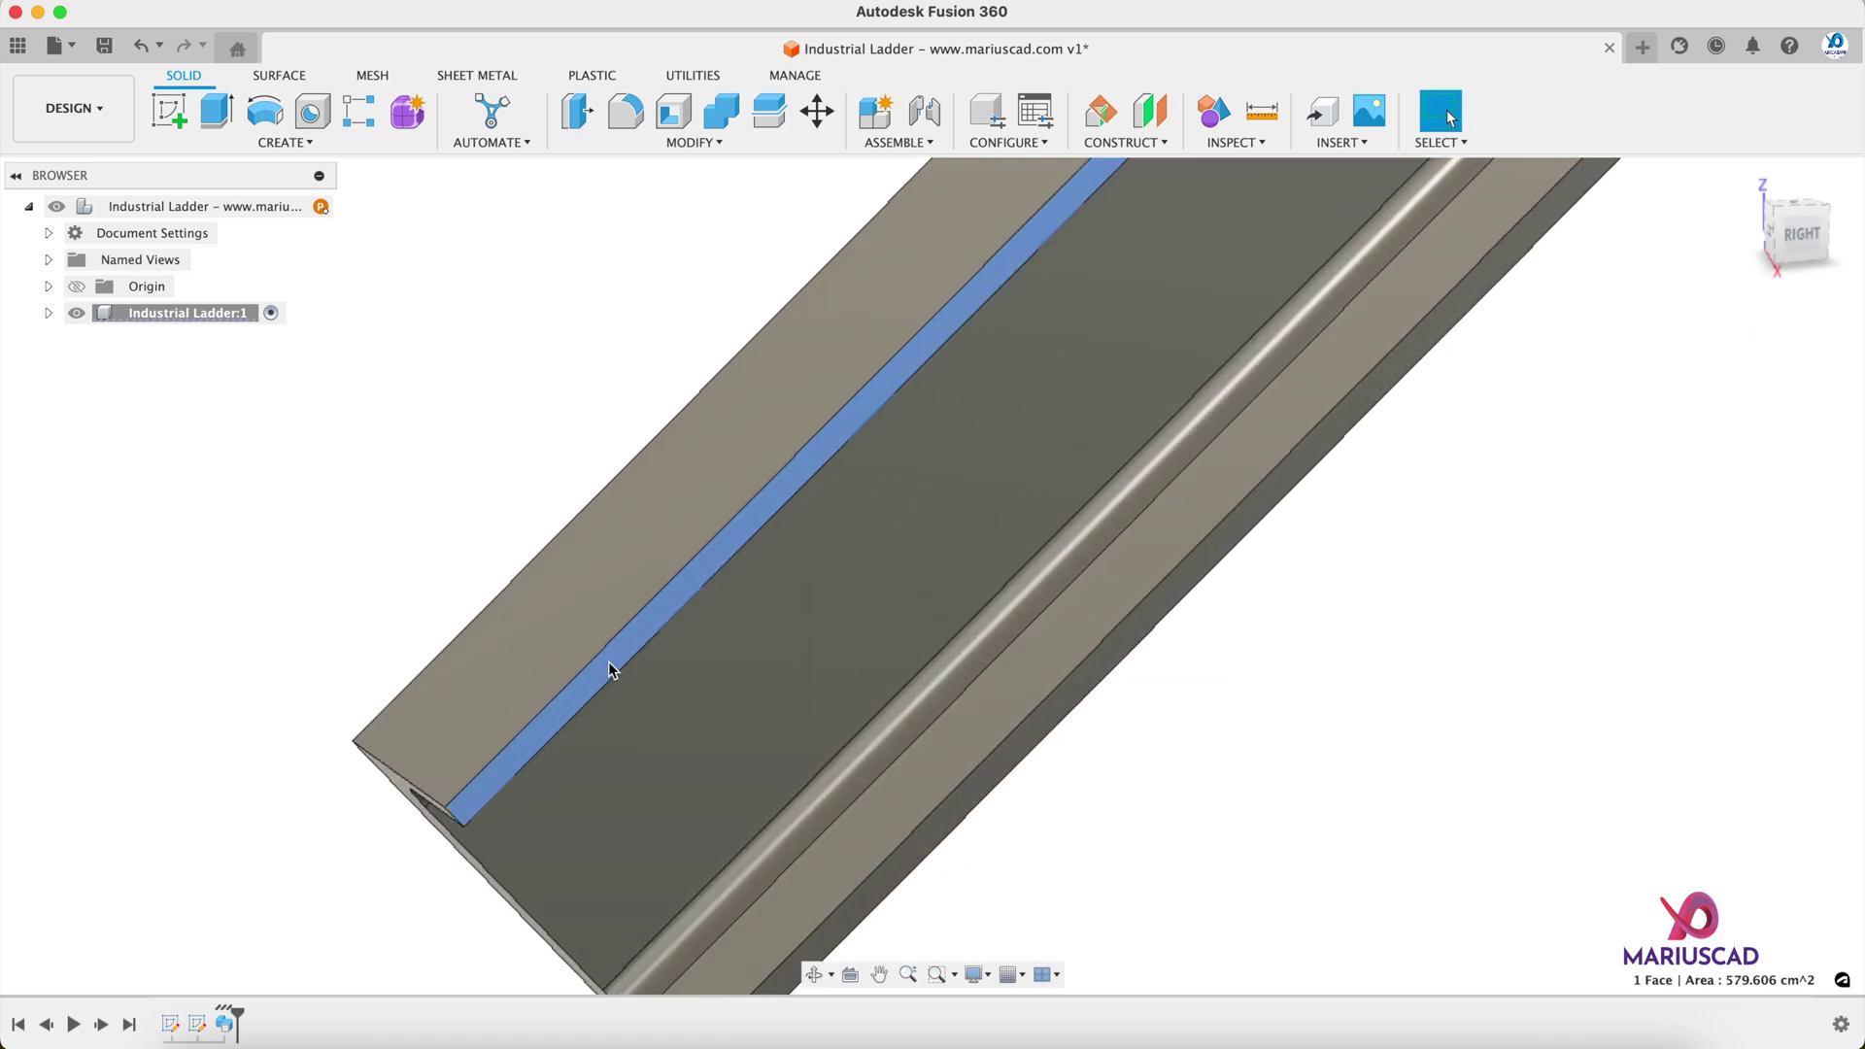
{"action": "right_click", "coordinate": [611, 670]}
{"action": "left_click", "coordinate": [610, 309]}
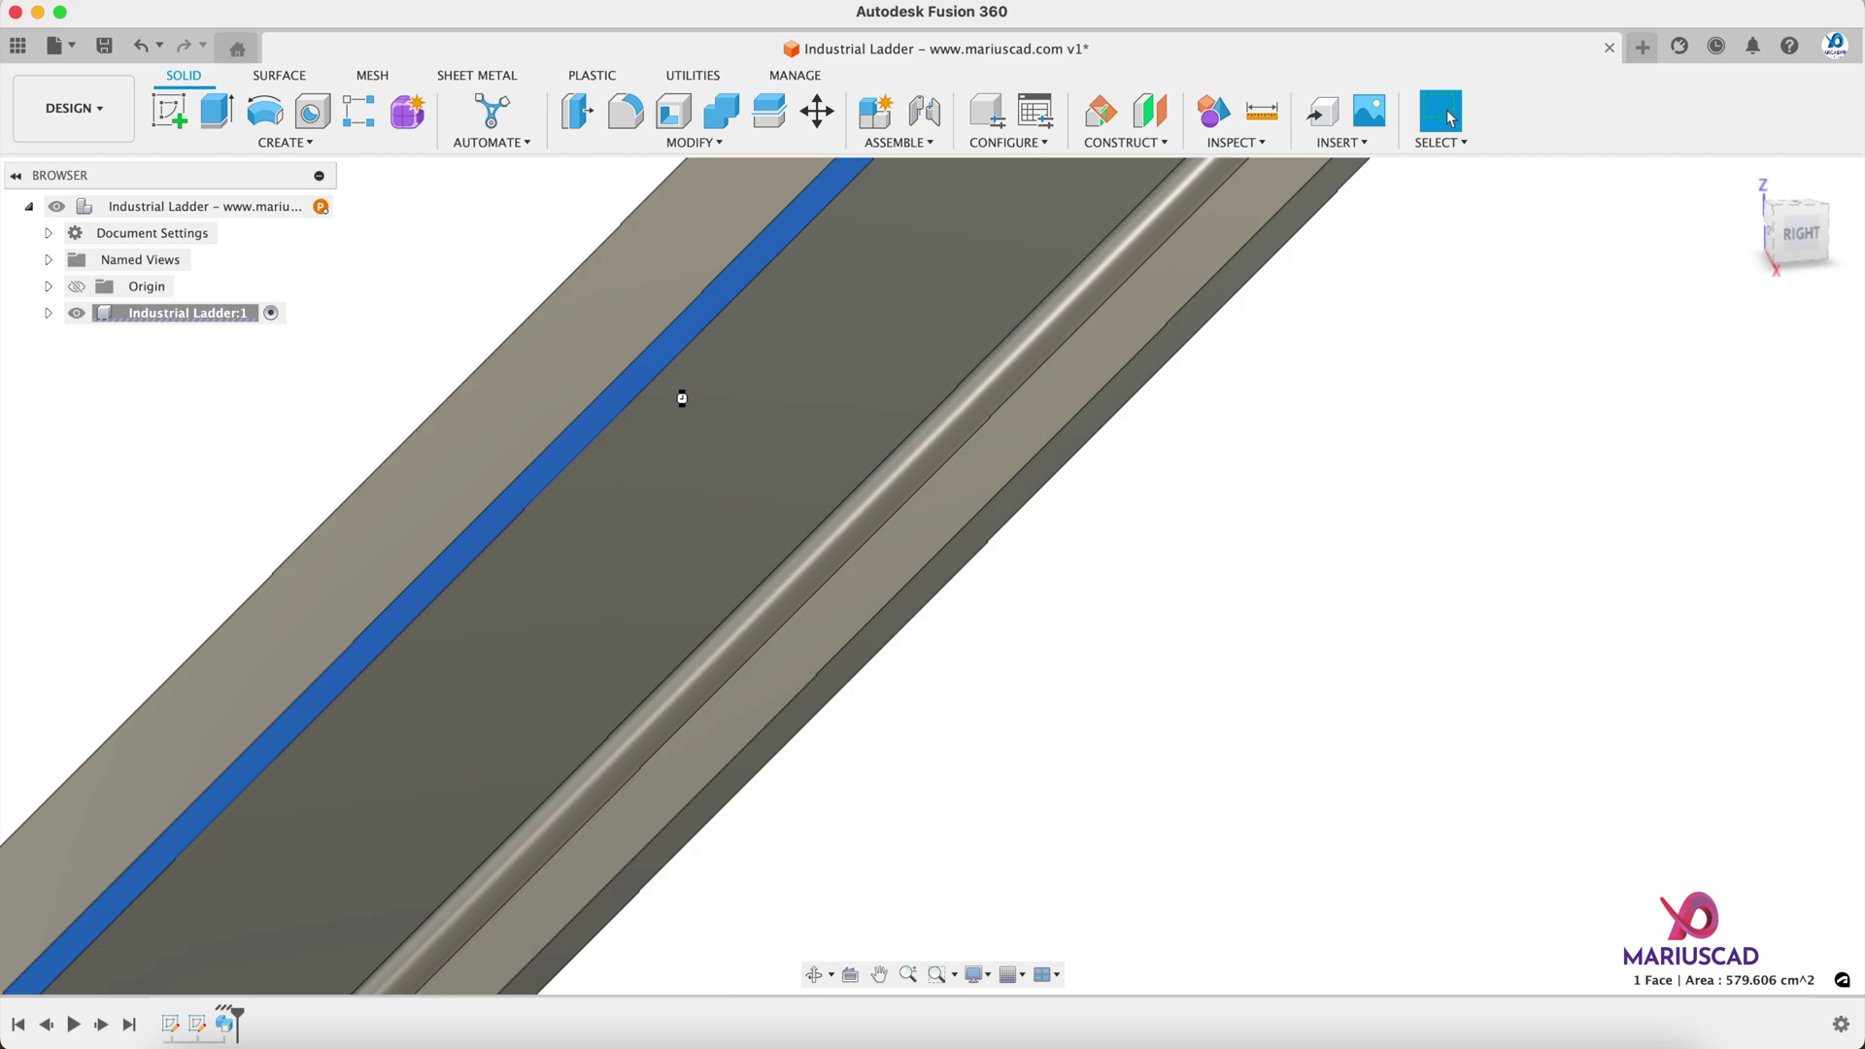
Step: Project the rail's narrow side face into the sketch
{"action": "scroll", "coordinate": [603, 716], "scroll_direction": "up", "scroll_amount": 5}
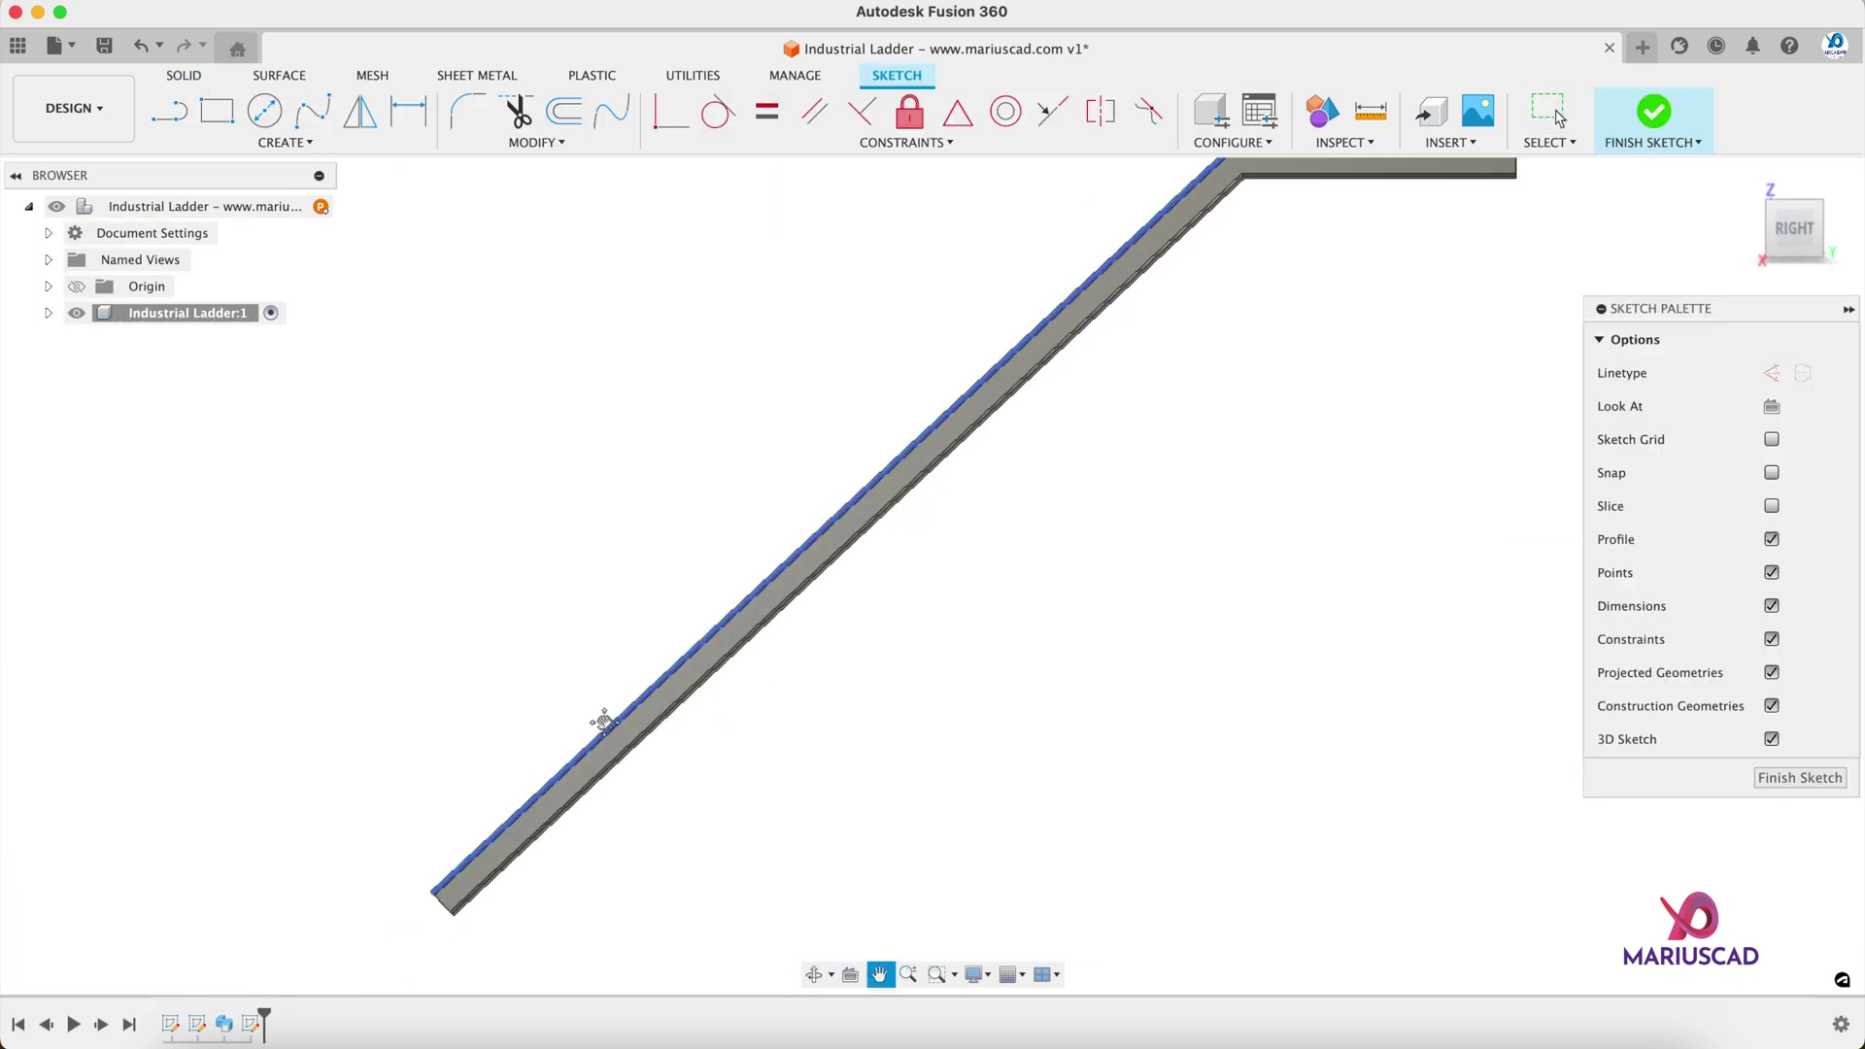
{"action": "scroll", "coordinate": [515, 726], "scroll_direction": "up", "scroll_amount": 5}
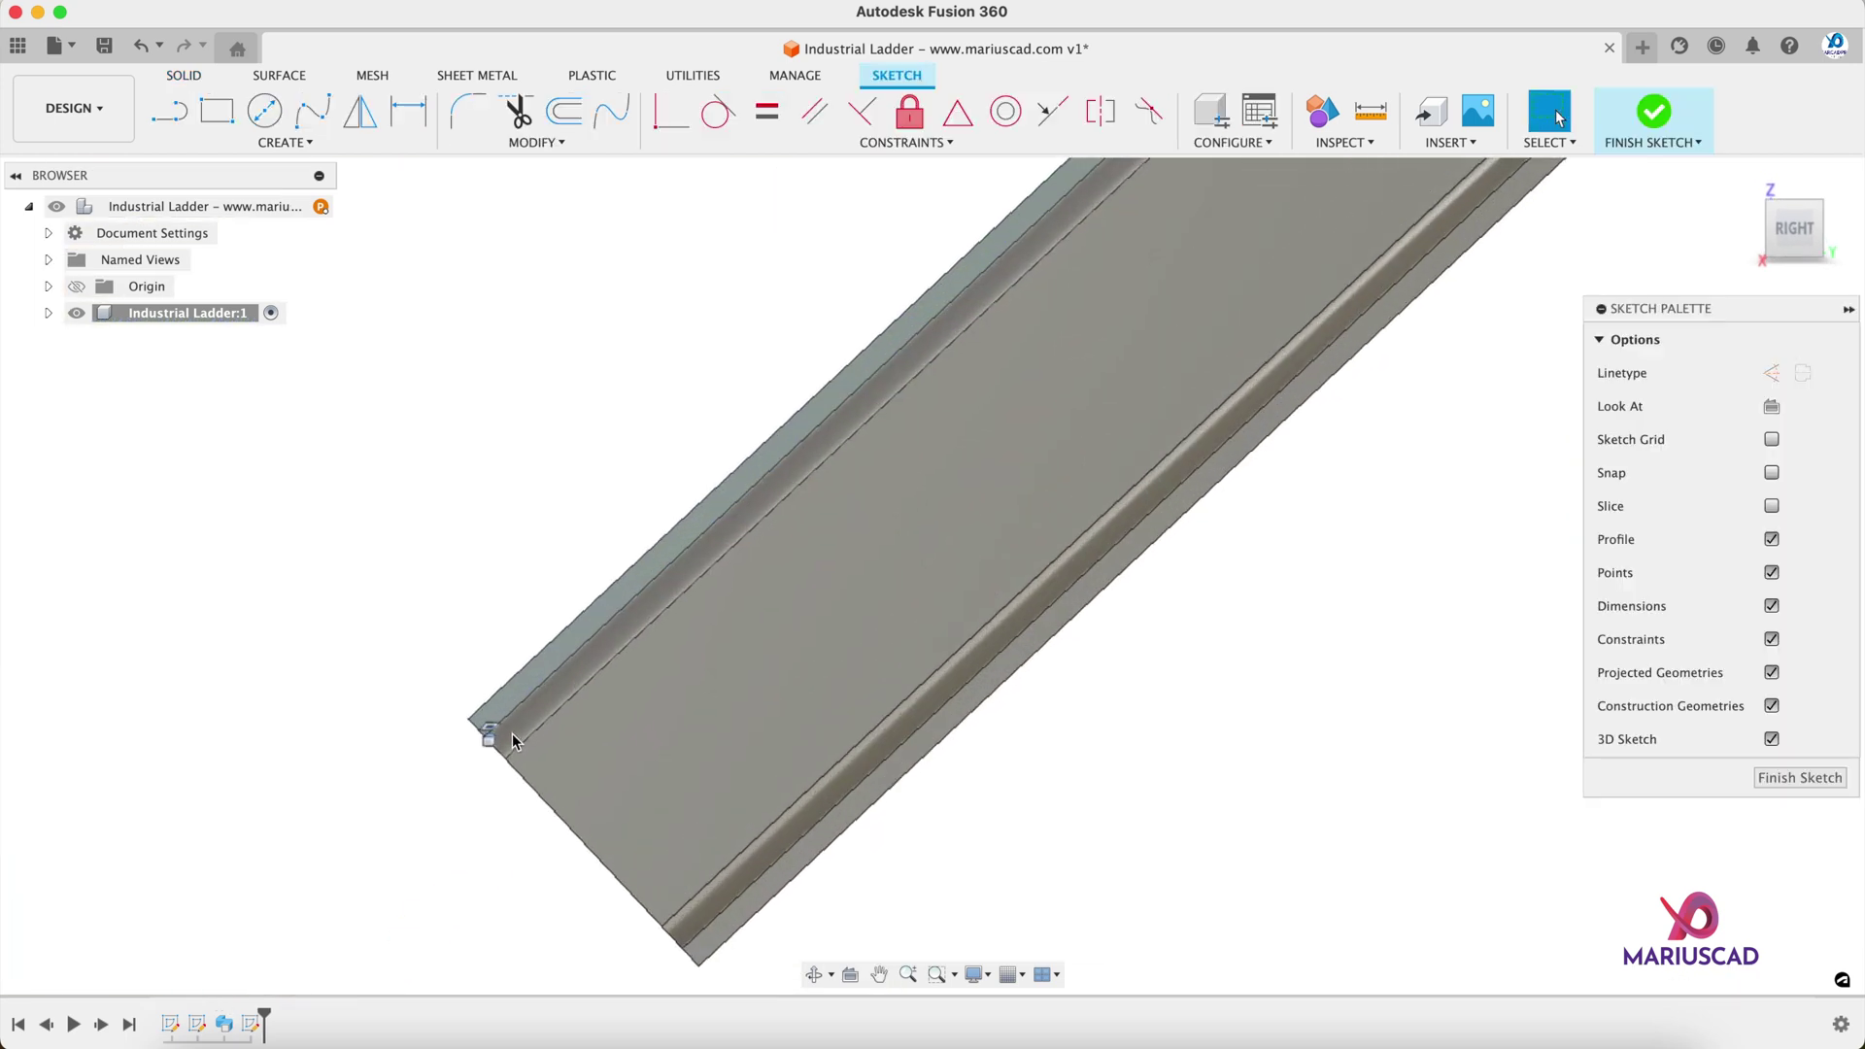
{"action": "key", "text": "p"}
{"action": "left_click", "coordinate": [497, 698]}
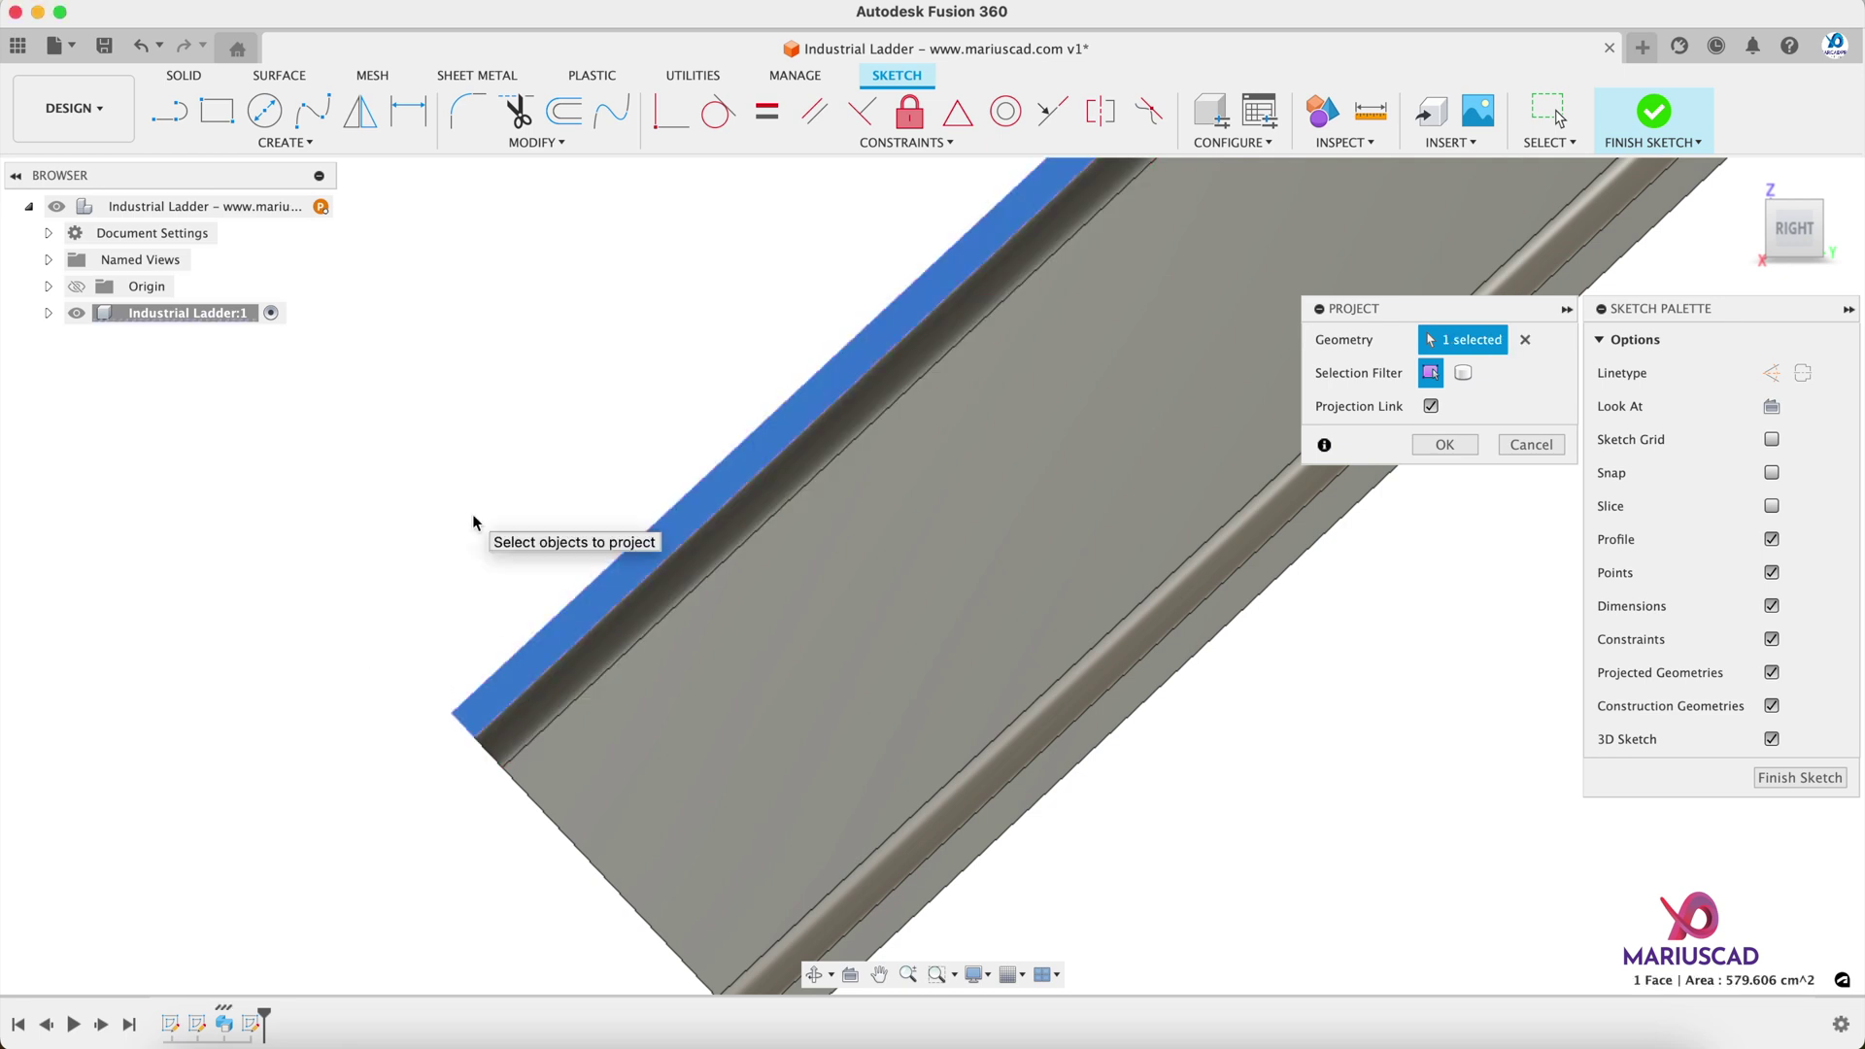
{"action": "key", "text": "Return"}
{"action": "scroll", "coordinate": [503, 775], "scroll_direction": "down", "scroll_amount": 3}
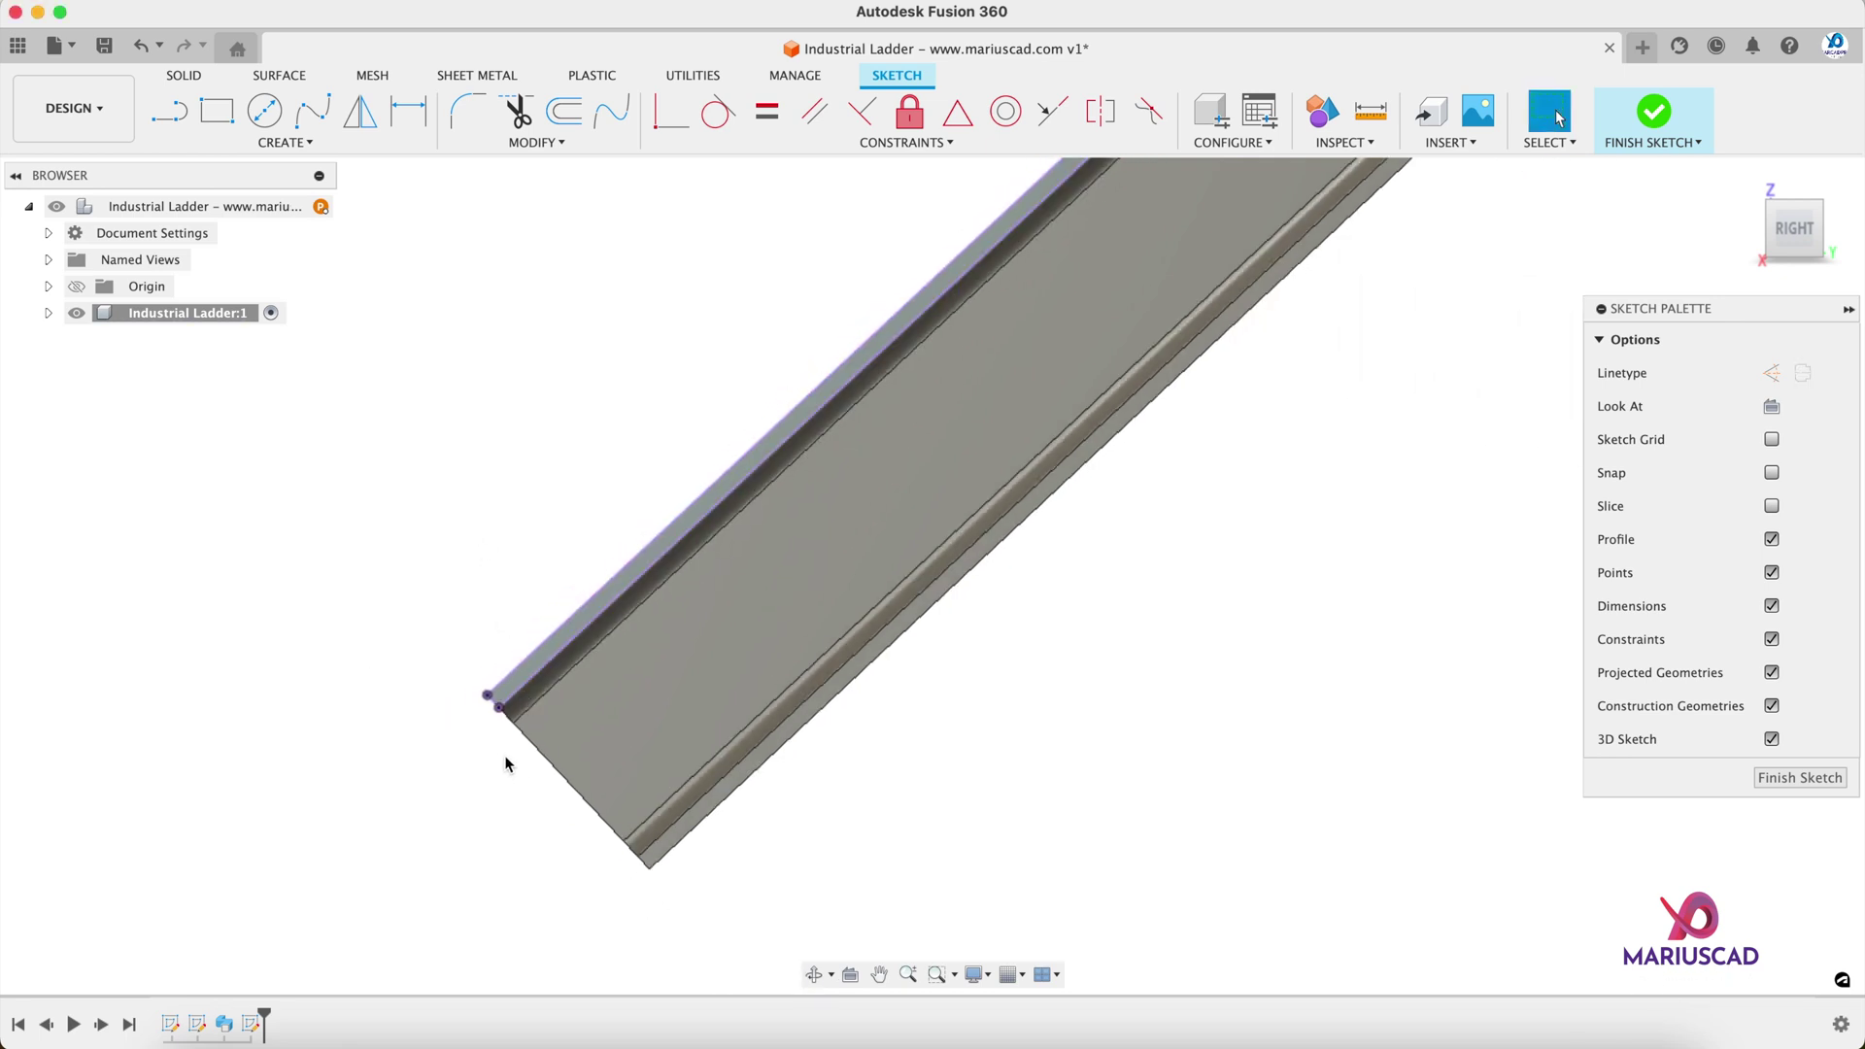
Step: Draw a rectangle from the projected rail end point down and to the right
{"action": "key", "text": "r"}
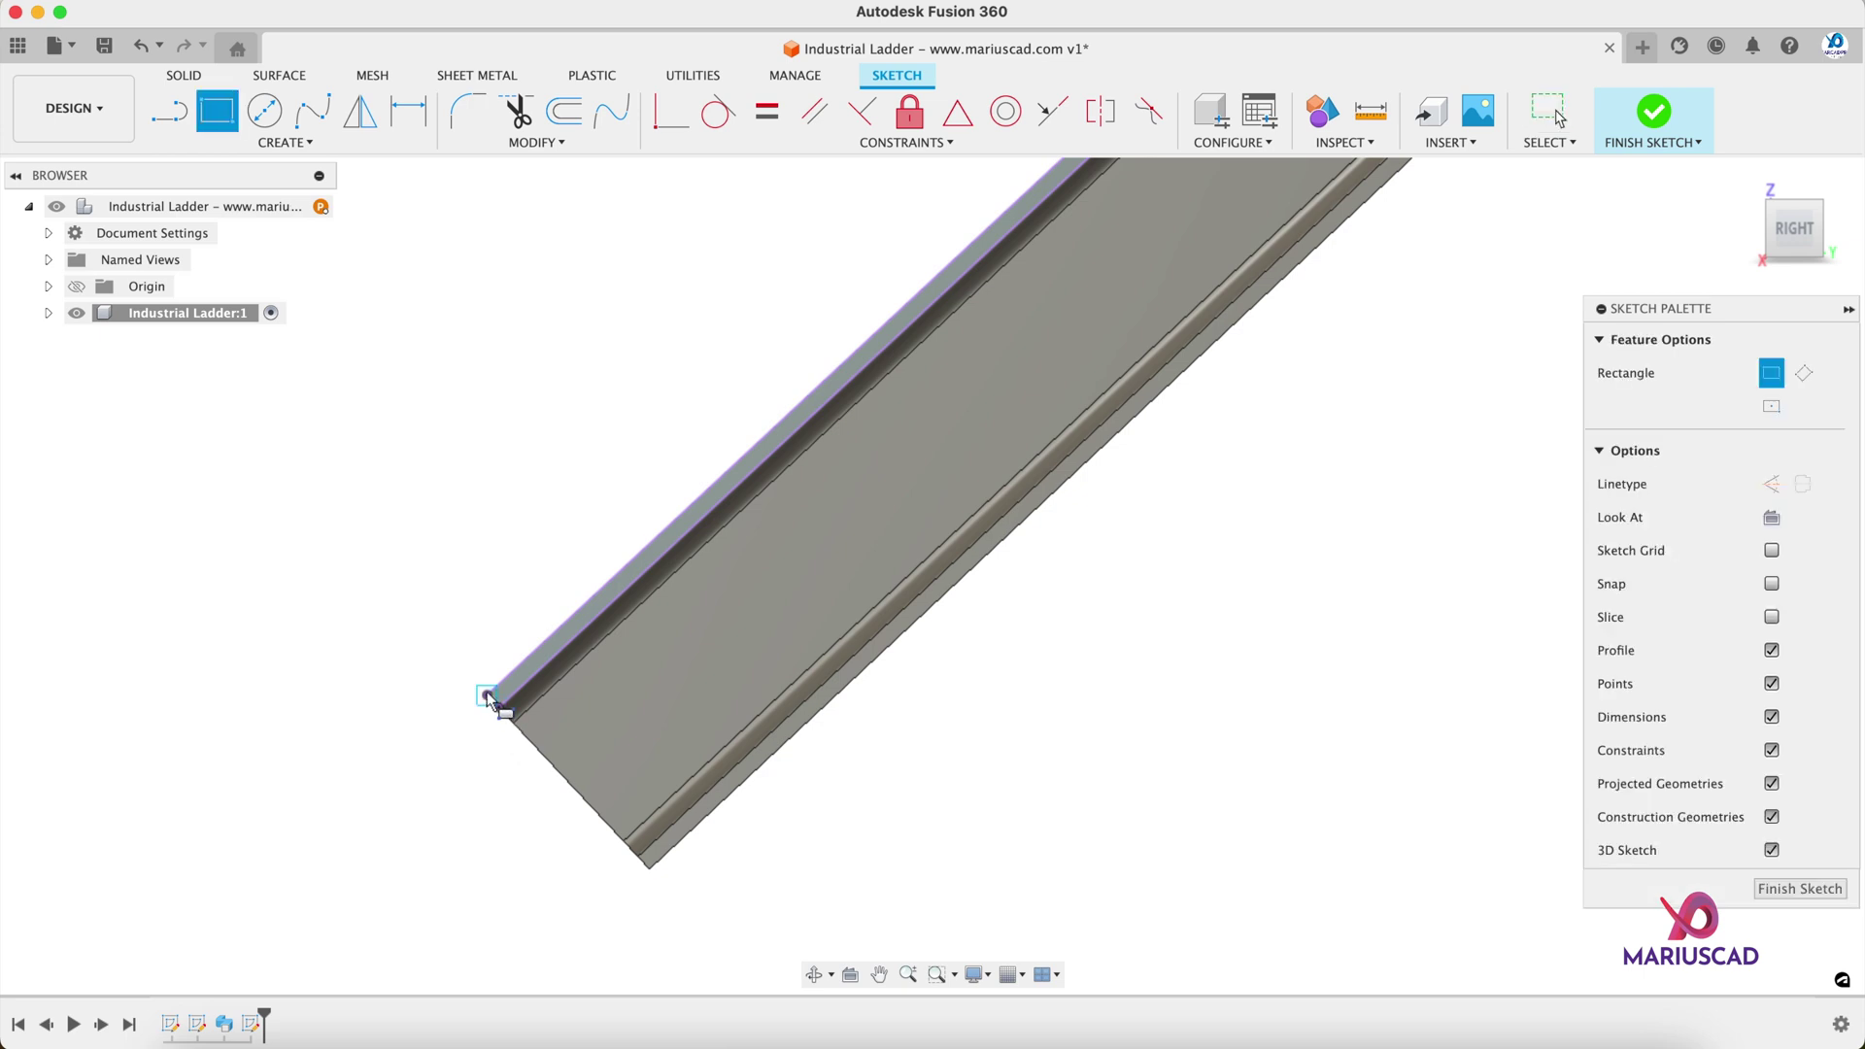
{"action": "left_click", "coordinate": [488, 696]}
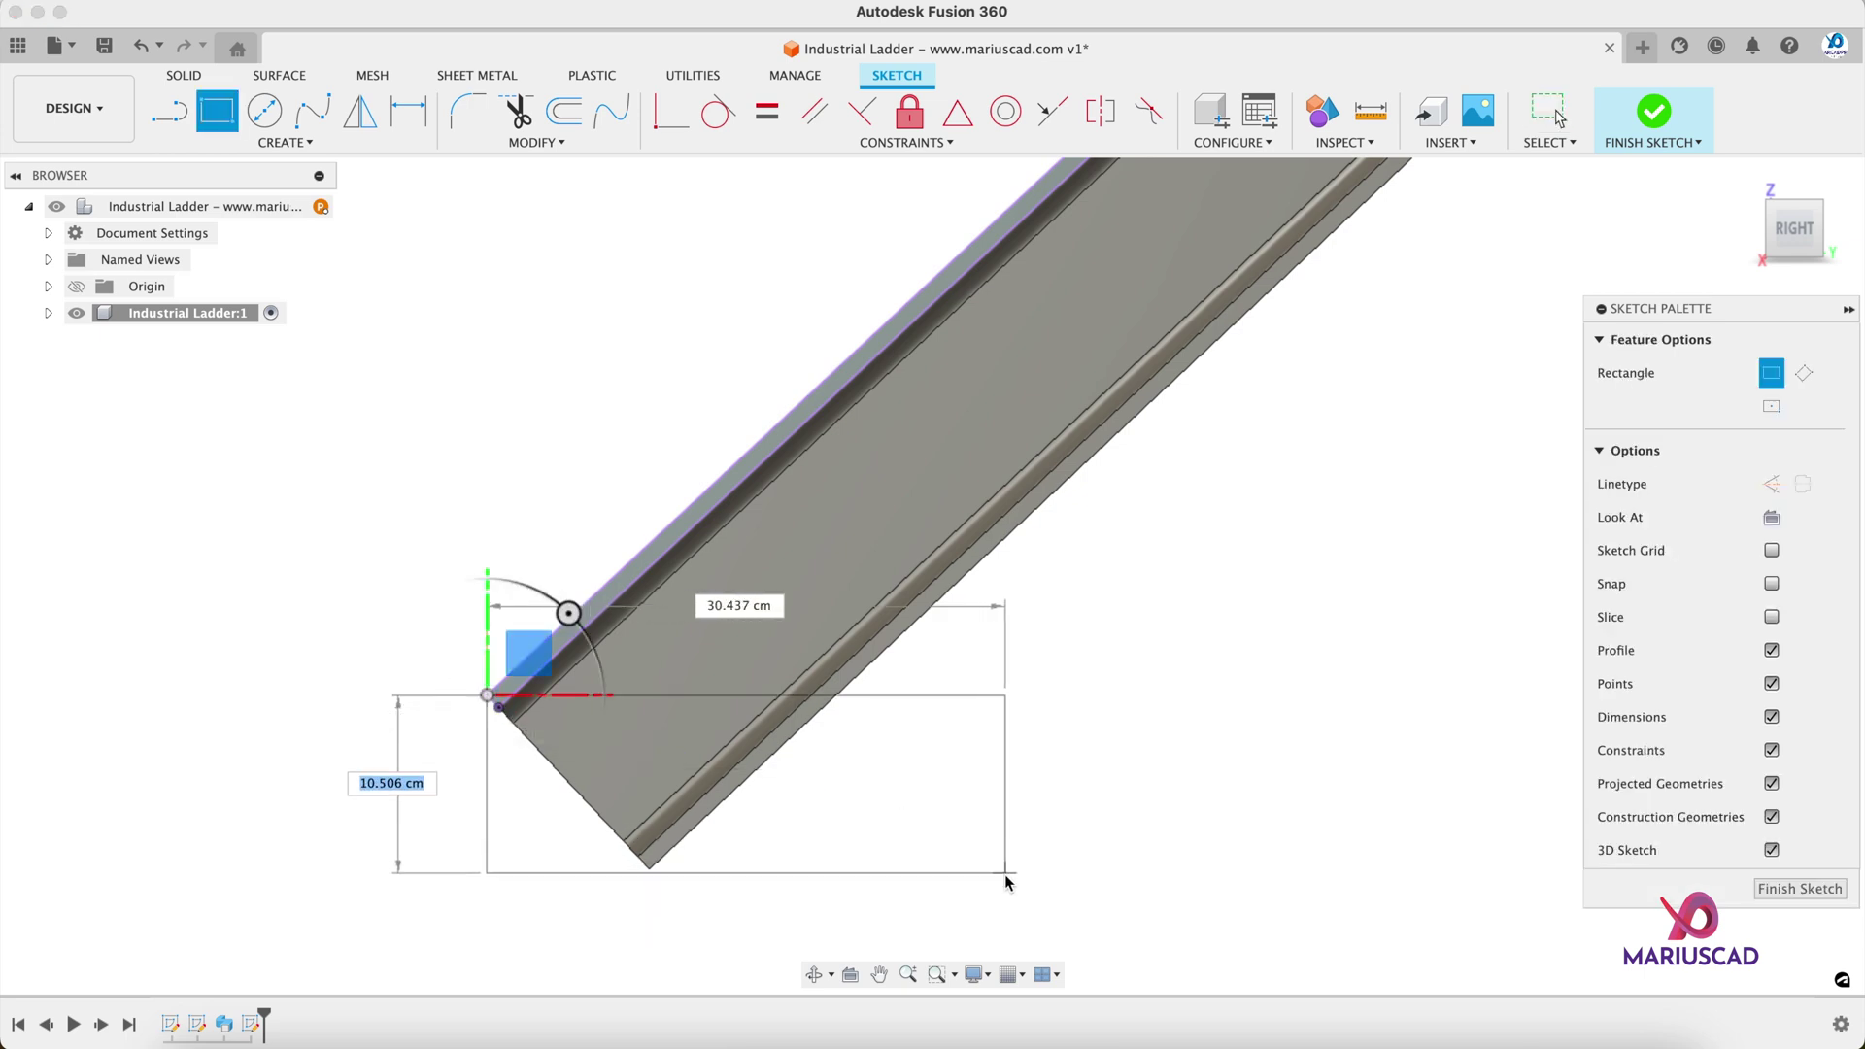
{"action": "left_click", "coordinate": [1012, 915]}
{"action": "scroll", "coordinate": [461, 724], "scroll_direction": "up", "scroll_amount": 5}
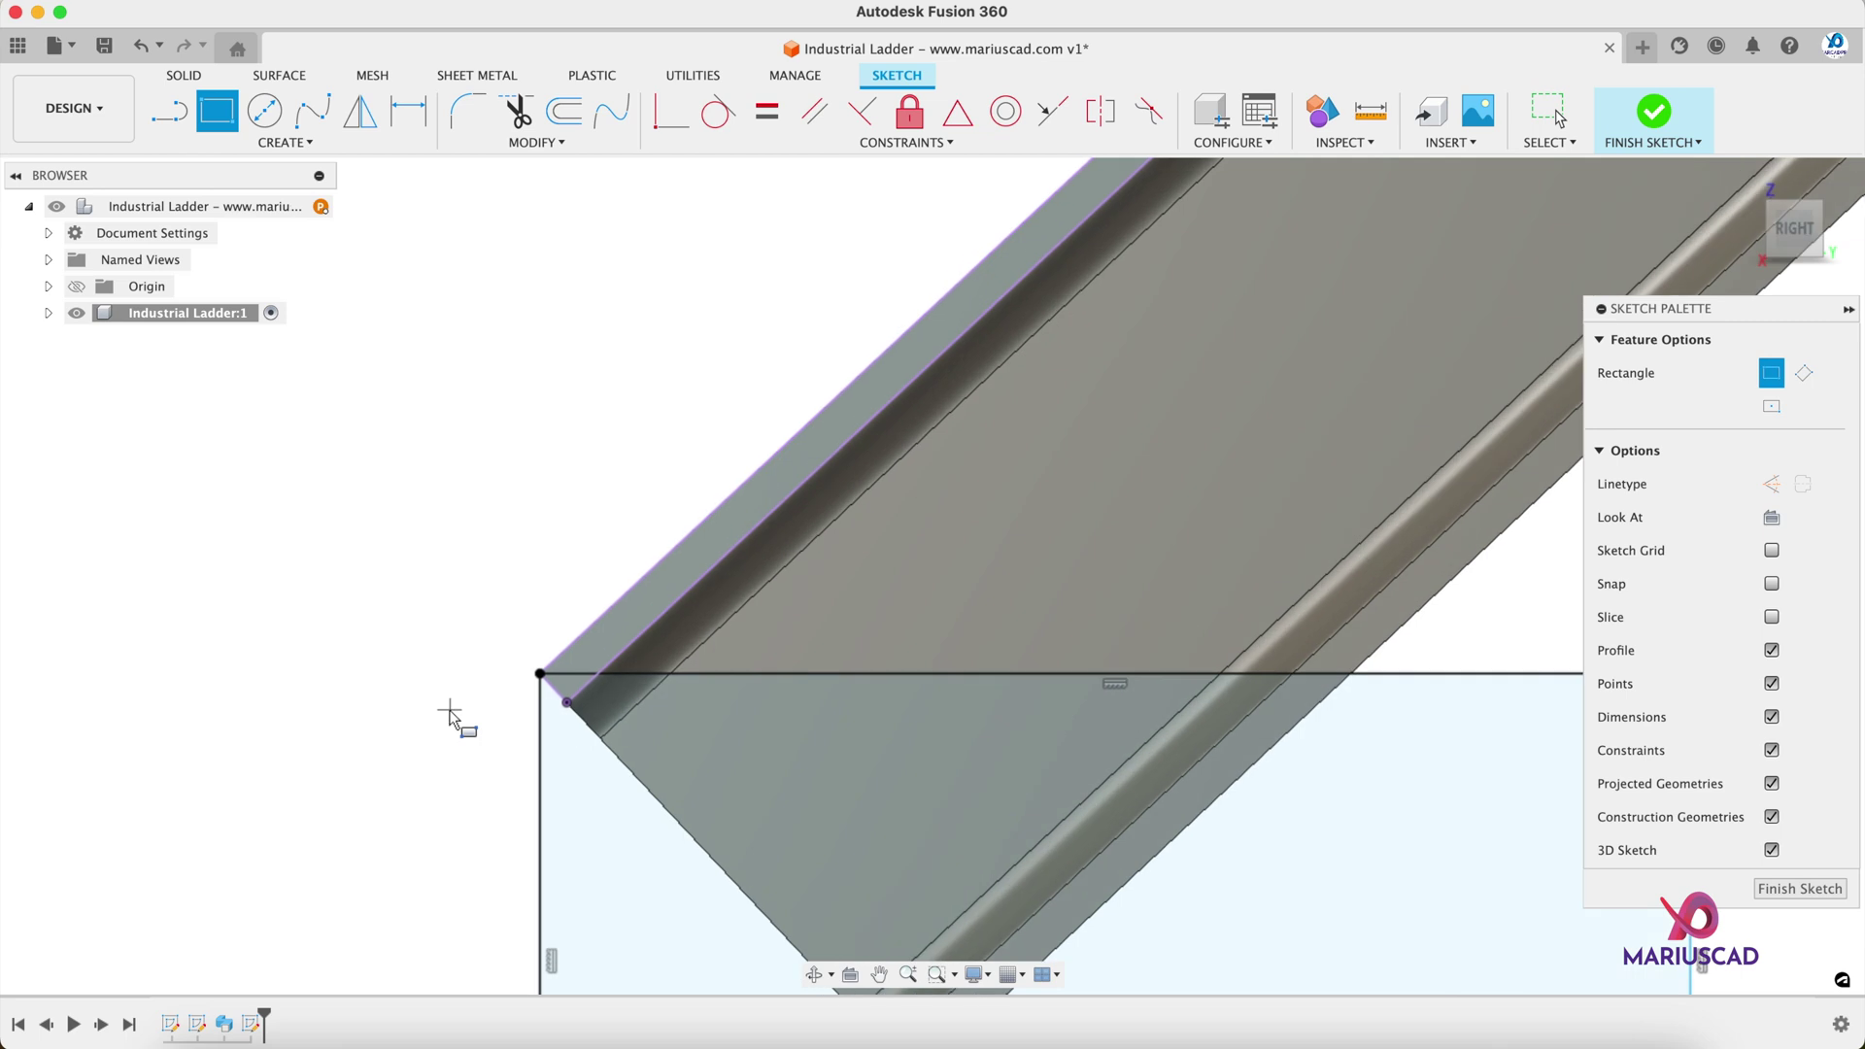
{"action": "scroll", "coordinate": [449, 716], "scroll_direction": "down", "scroll_amount": 5}
{"action": "mouse_move", "coordinate": [603, 738]}
{"action": "middle_mouse_down", "text": "shift"}
{"action": "mouse_move", "coordinate": [1149, 595]}
{"action": "mouse_move", "coordinate": [754, 837]}
{"action": "middle_mouse_up", "text": "shift"}
Step: Cut-extrude the rectangle profile -12 cm to trim the stringer's lower end
{"action": "key", "text": "e"}
{"action": "left_click", "coordinate": [754, 837]}
{"action": "scroll", "coordinate": [447, 768], "scroll_direction": "up", "scroll_amount": 4}
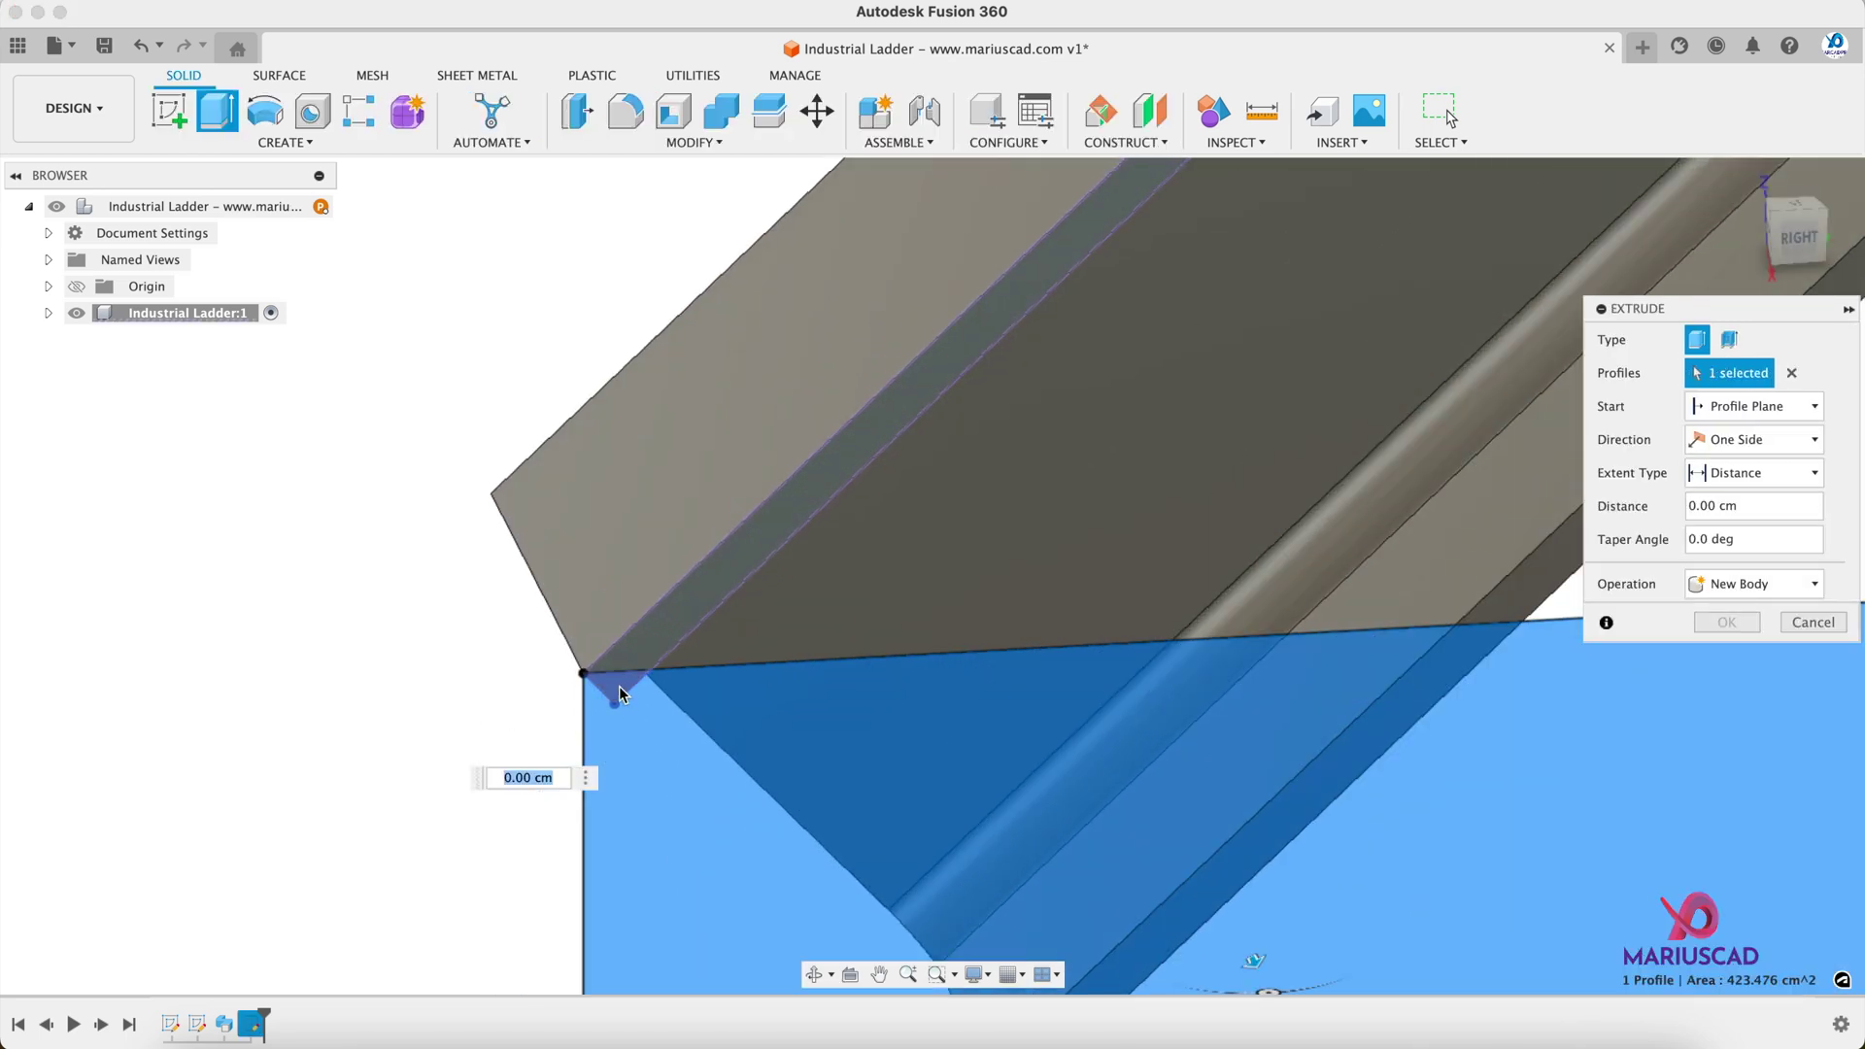
{"action": "middle_click_drag", "start_coordinate": [530, 631], "coordinate": [260, 620], "text": "shift"}
{"action": "left_click", "coordinate": [257, 620]}
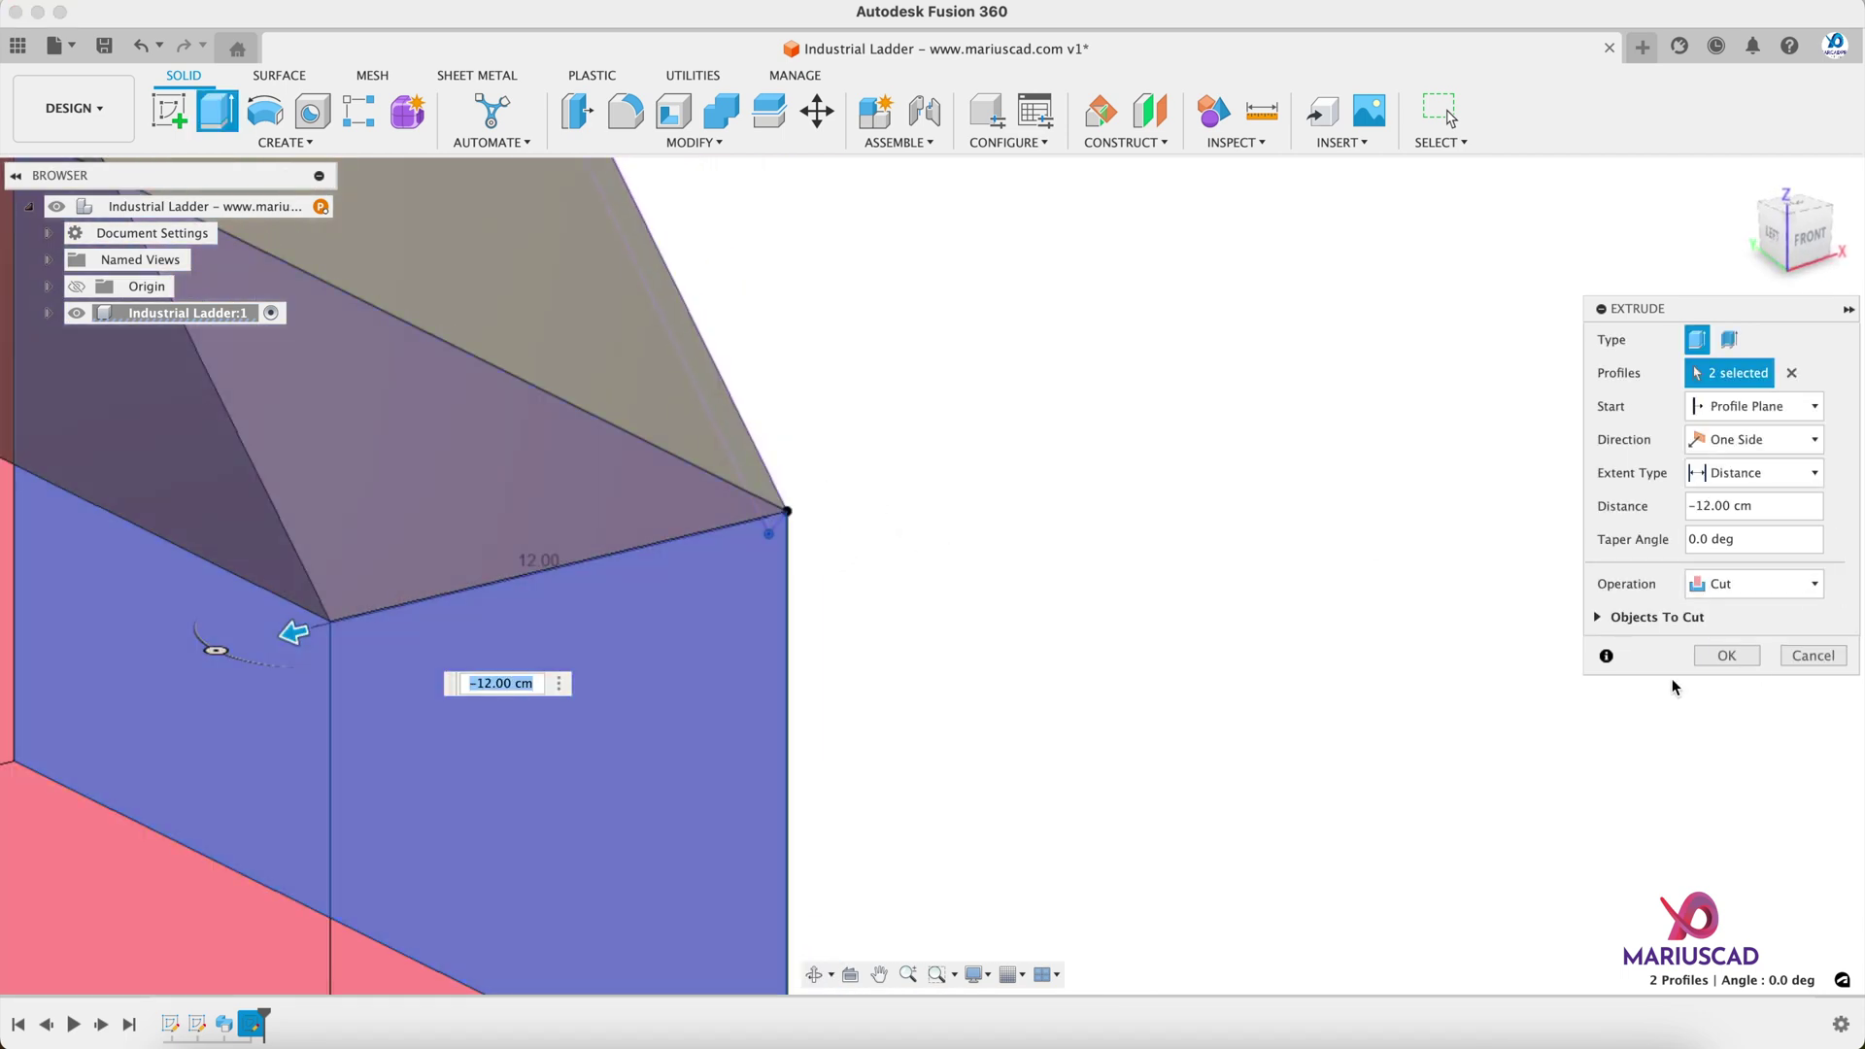
{"action": "left_click", "coordinate": [1717, 661]}
{"action": "middle_click_drag", "start_coordinate": [1137, 544], "coordinate": [1137, 709], "text": "shift"}
{"action": "key", "text": "Escape"}
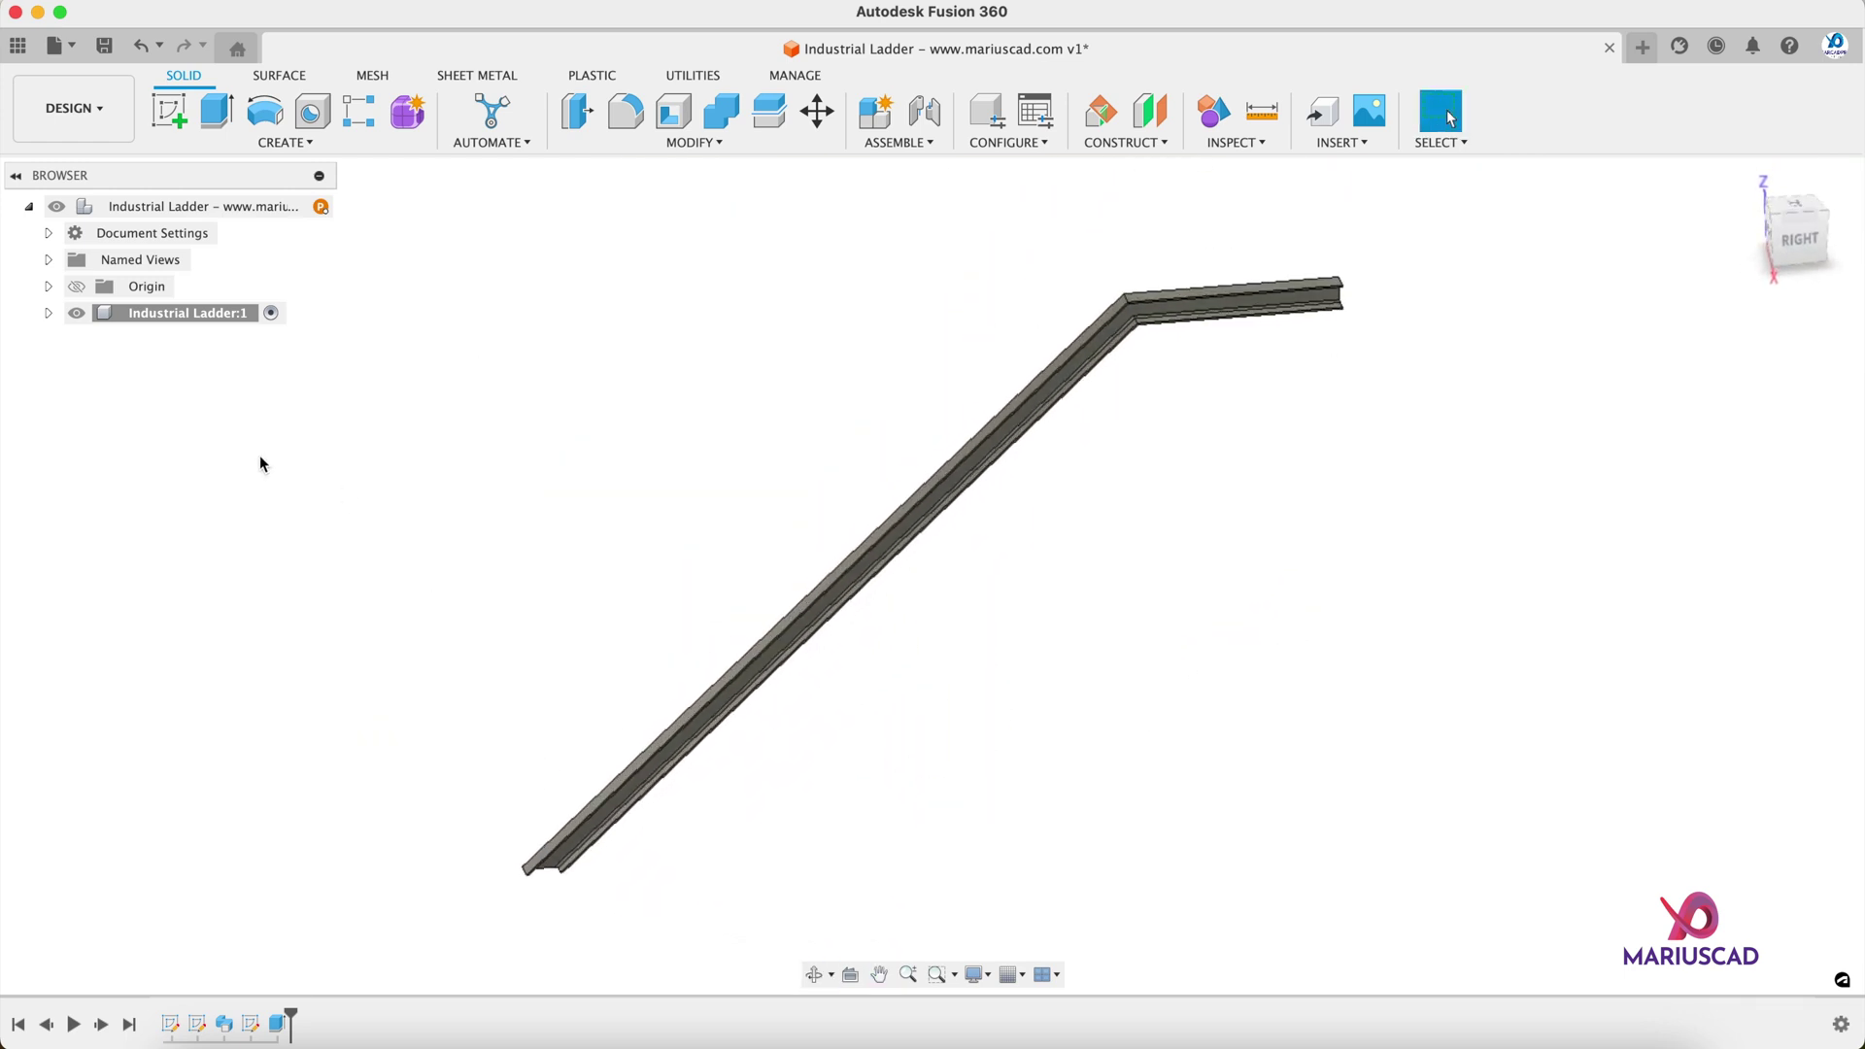
Step: Make Sketch2 visible in the Industrial Ladder:1 component's sketches folder
{"action": "left_click", "coordinate": [48, 313]}
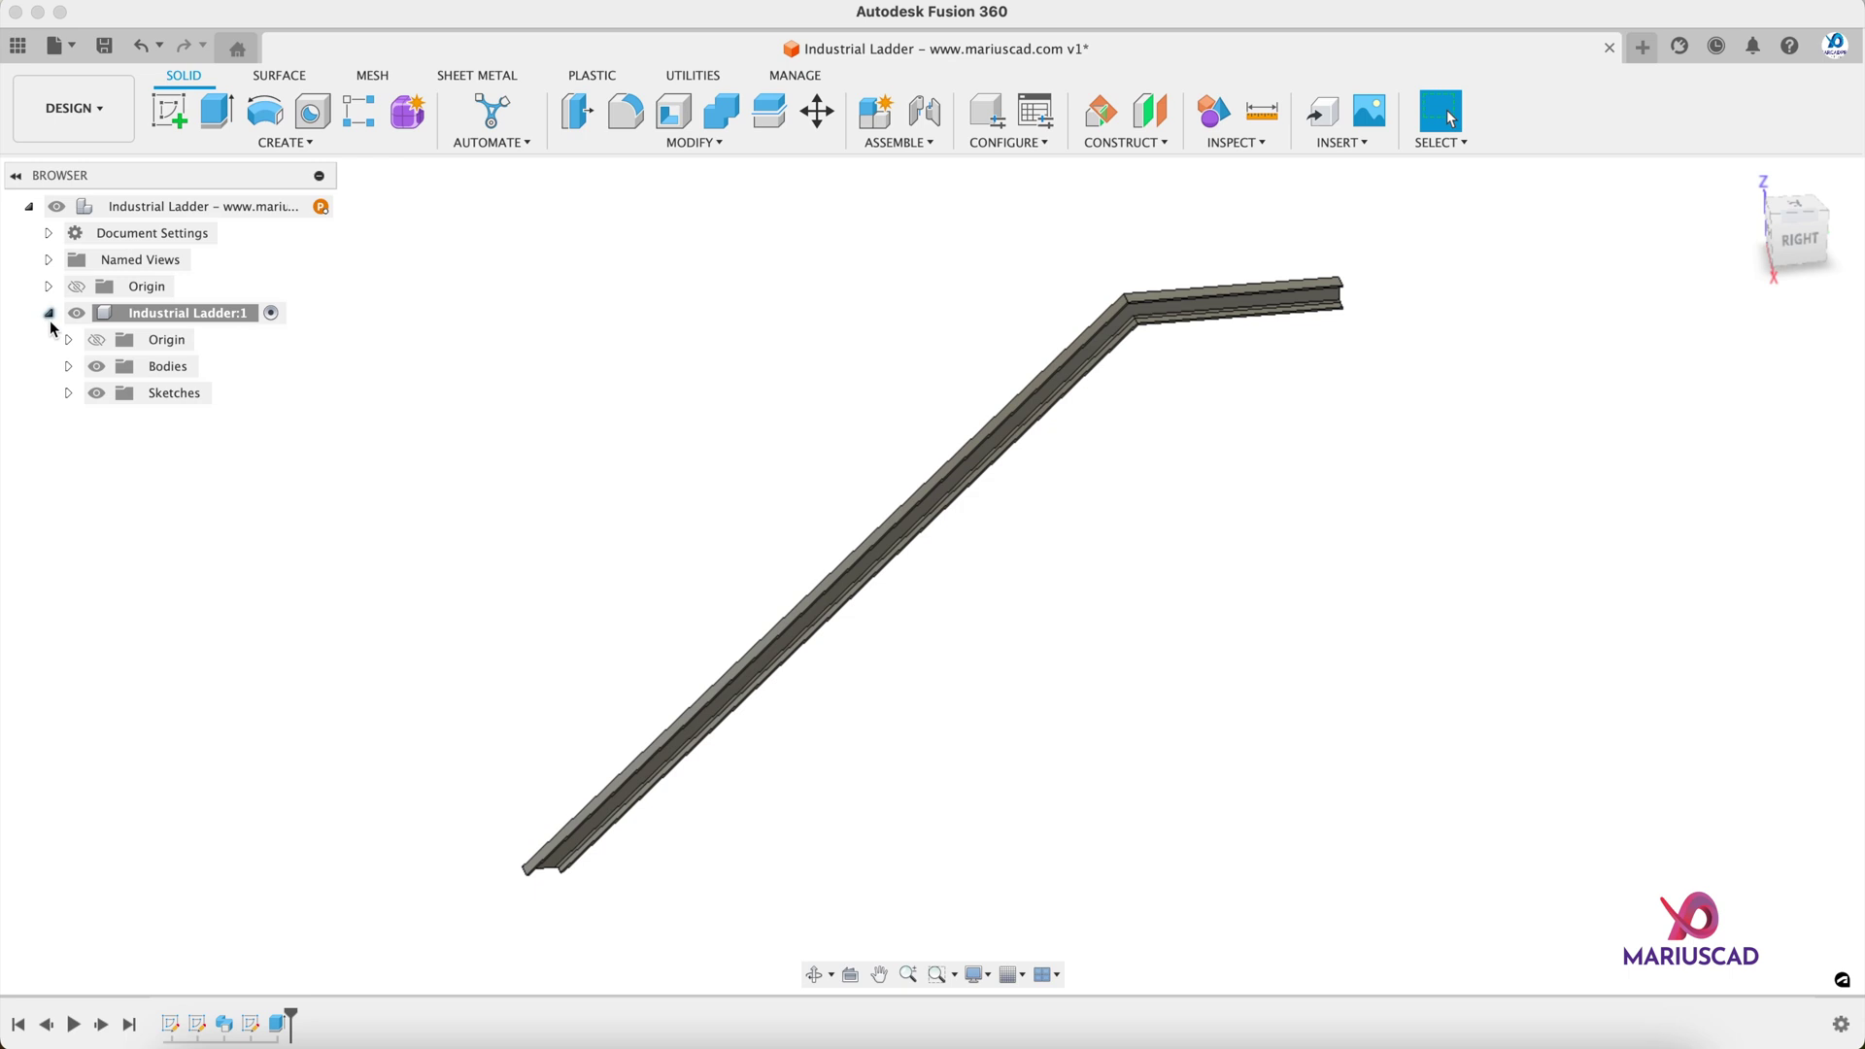
{"action": "left_click", "coordinate": [68, 393]}
{"action": "left_click", "coordinate": [117, 446]}
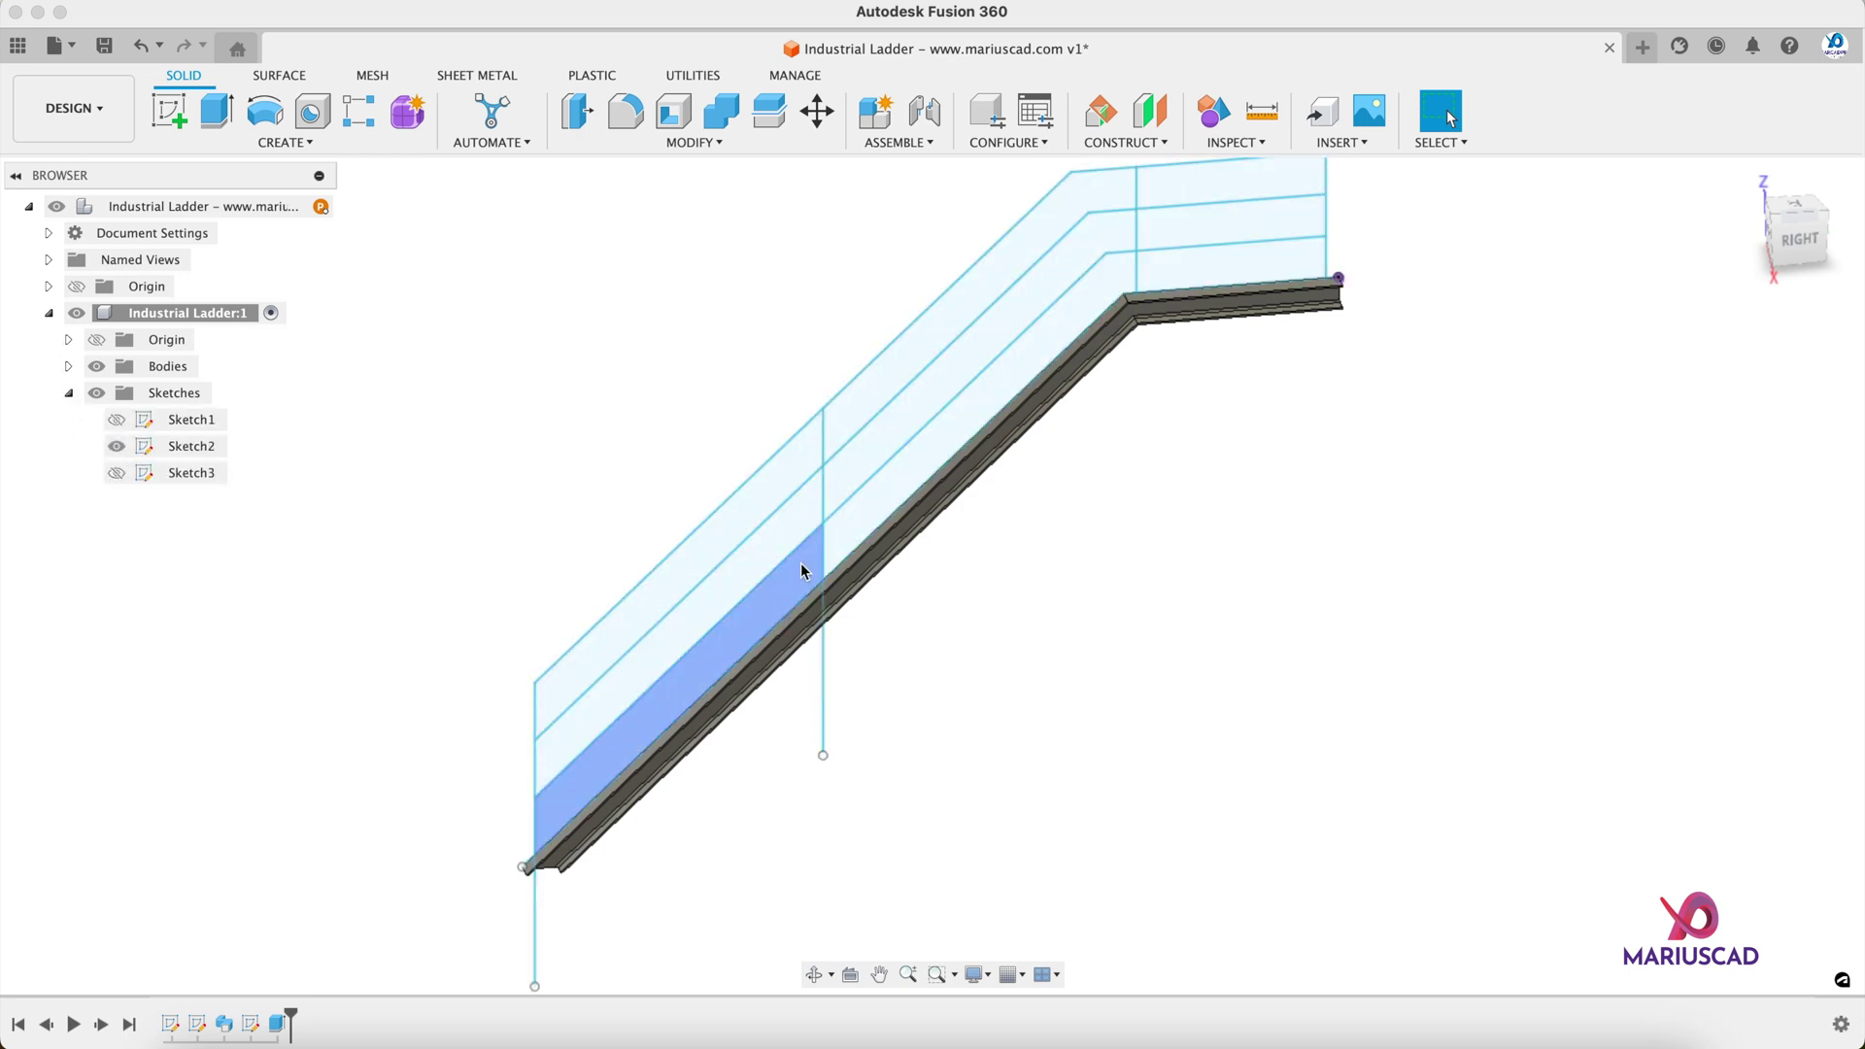
Step: Run a 4 cm pipe along the outer railing path as a new body
{"action": "left_click", "coordinate": [282, 143]}
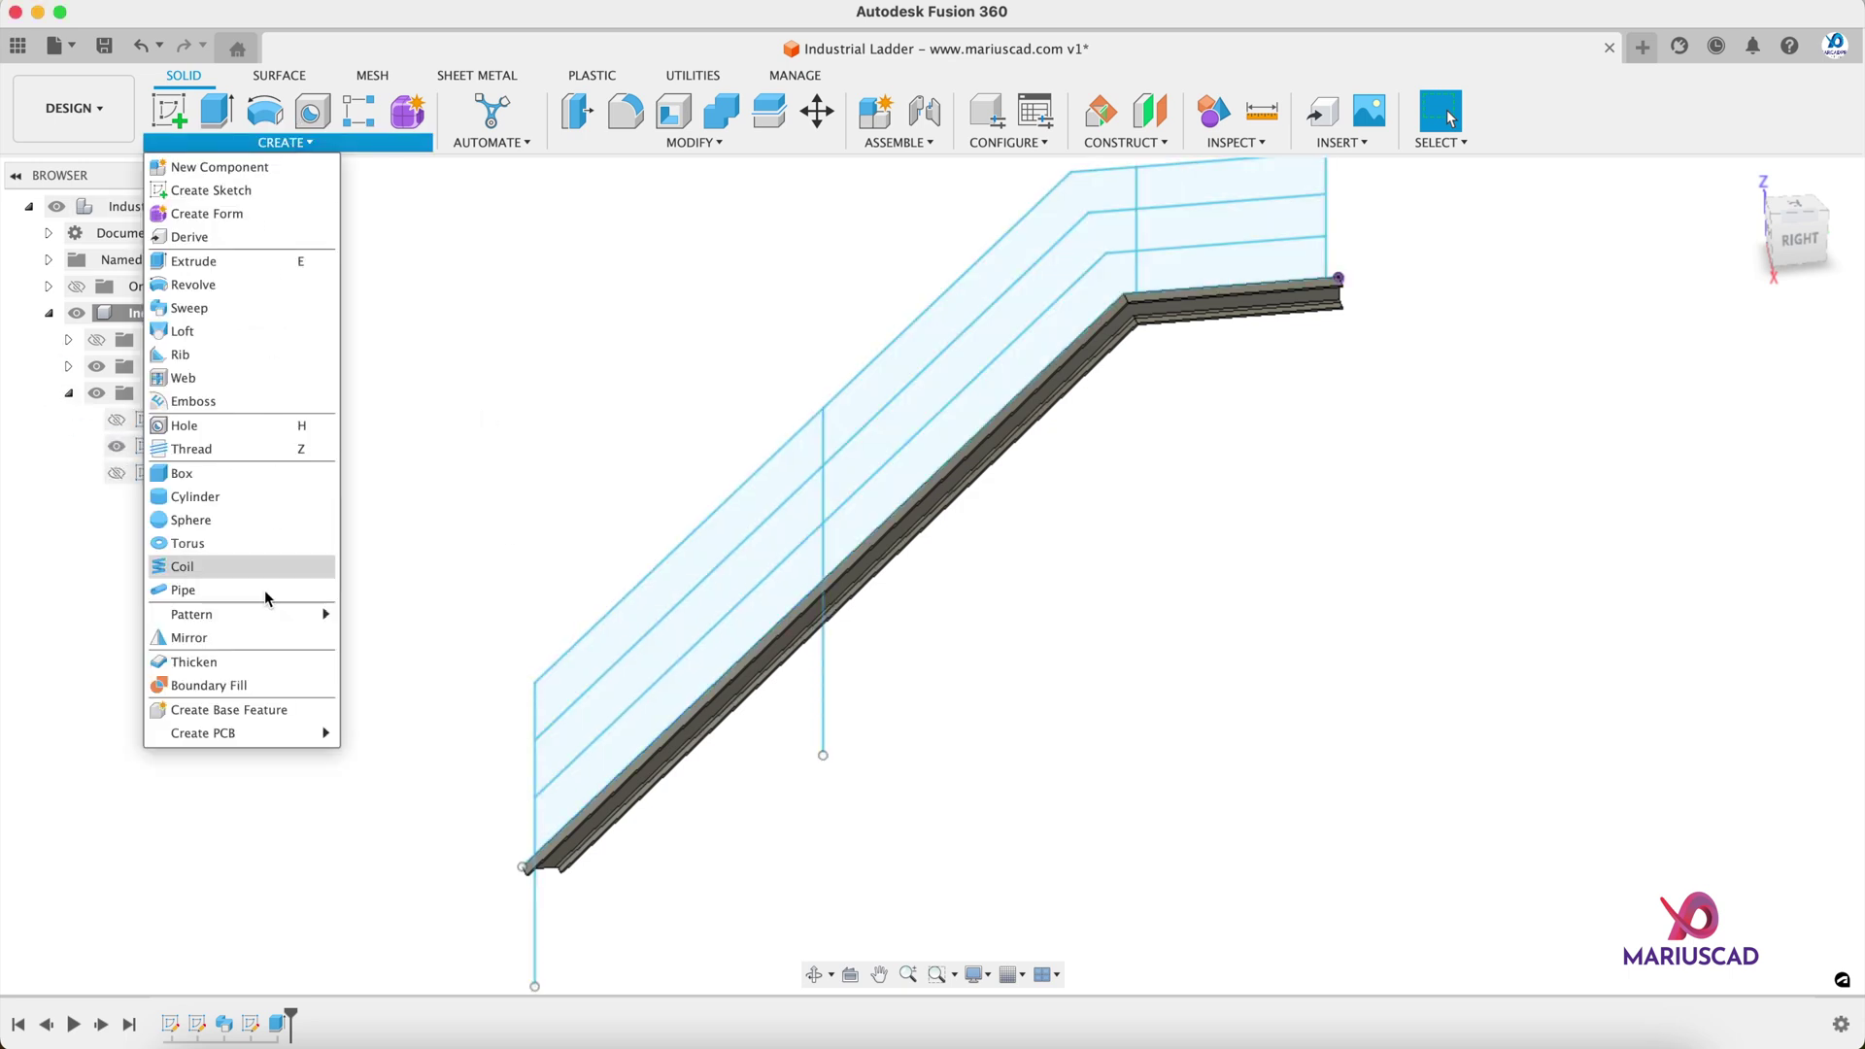
{"action": "mouse_move", "coordinate": [254, 607]}
{"action": "left_click", "coordinate": [248, 589]}
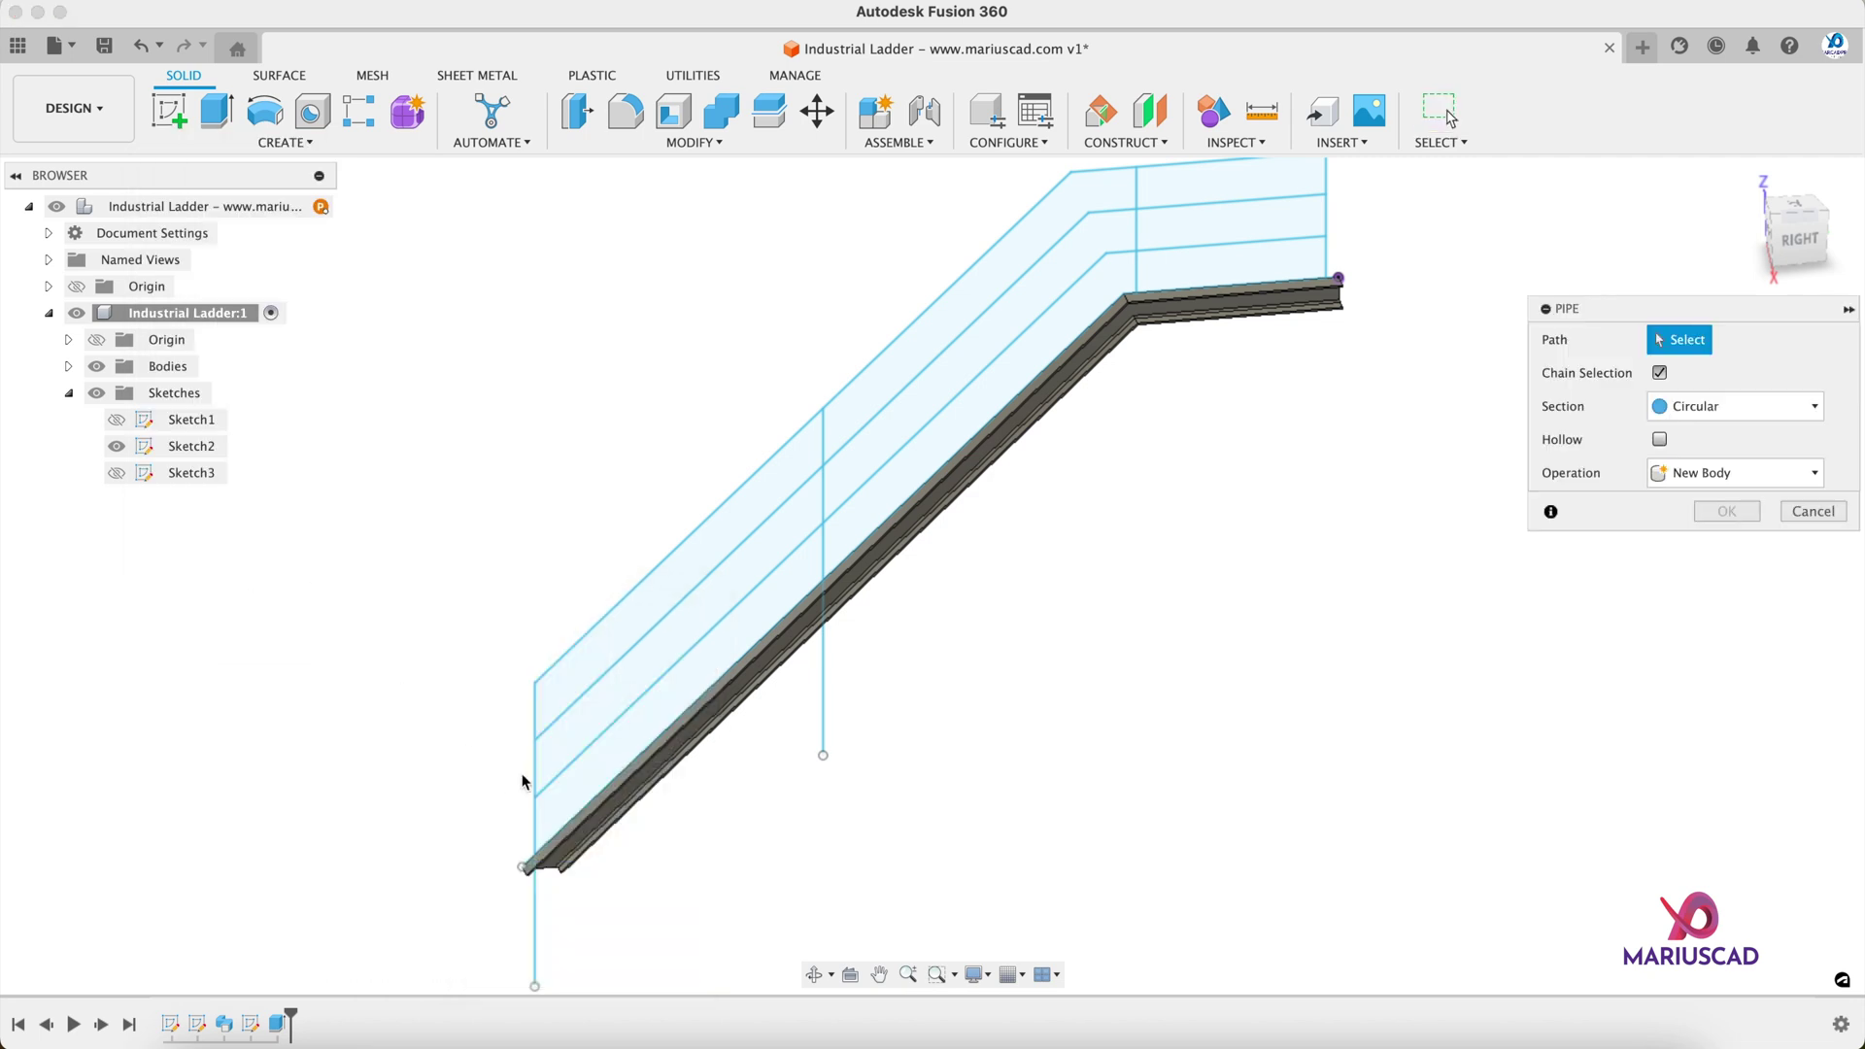
{"action": "left_click", "coordinate": [537, 775]}
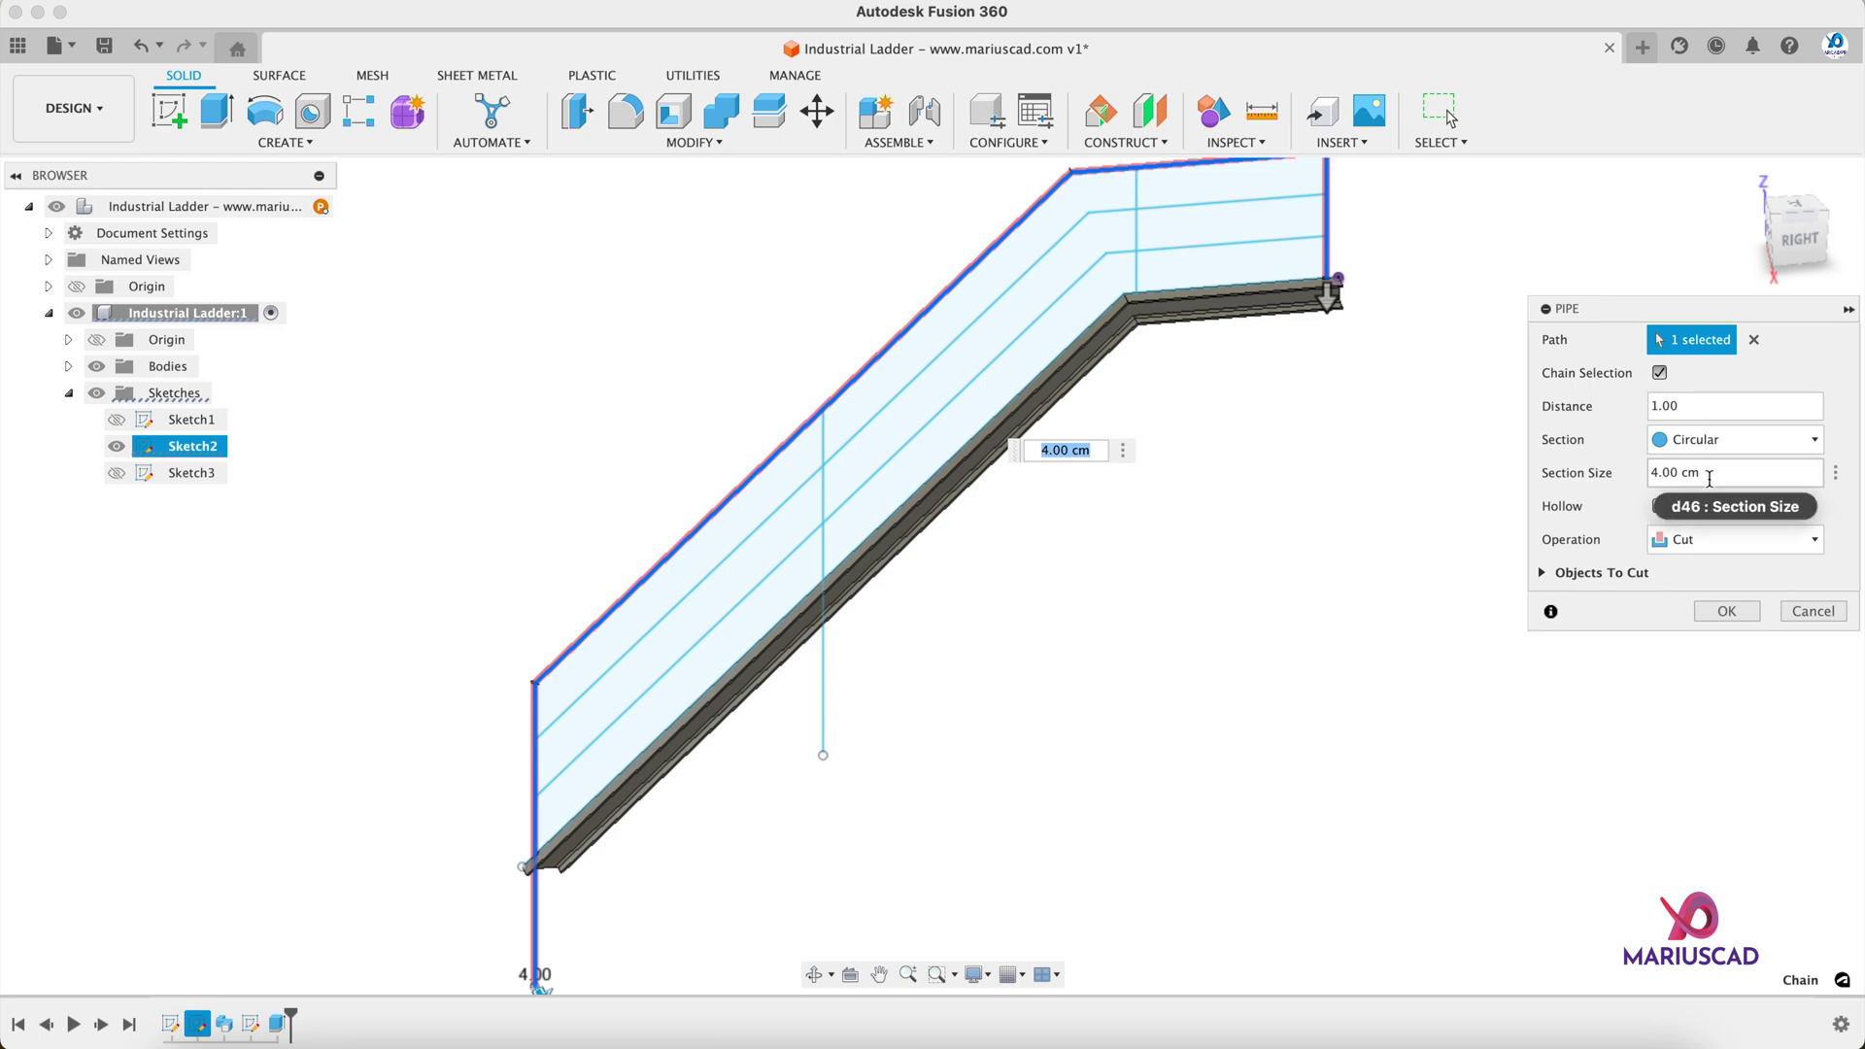
{"action": "left_click", "coordinate": [1705, 549]}
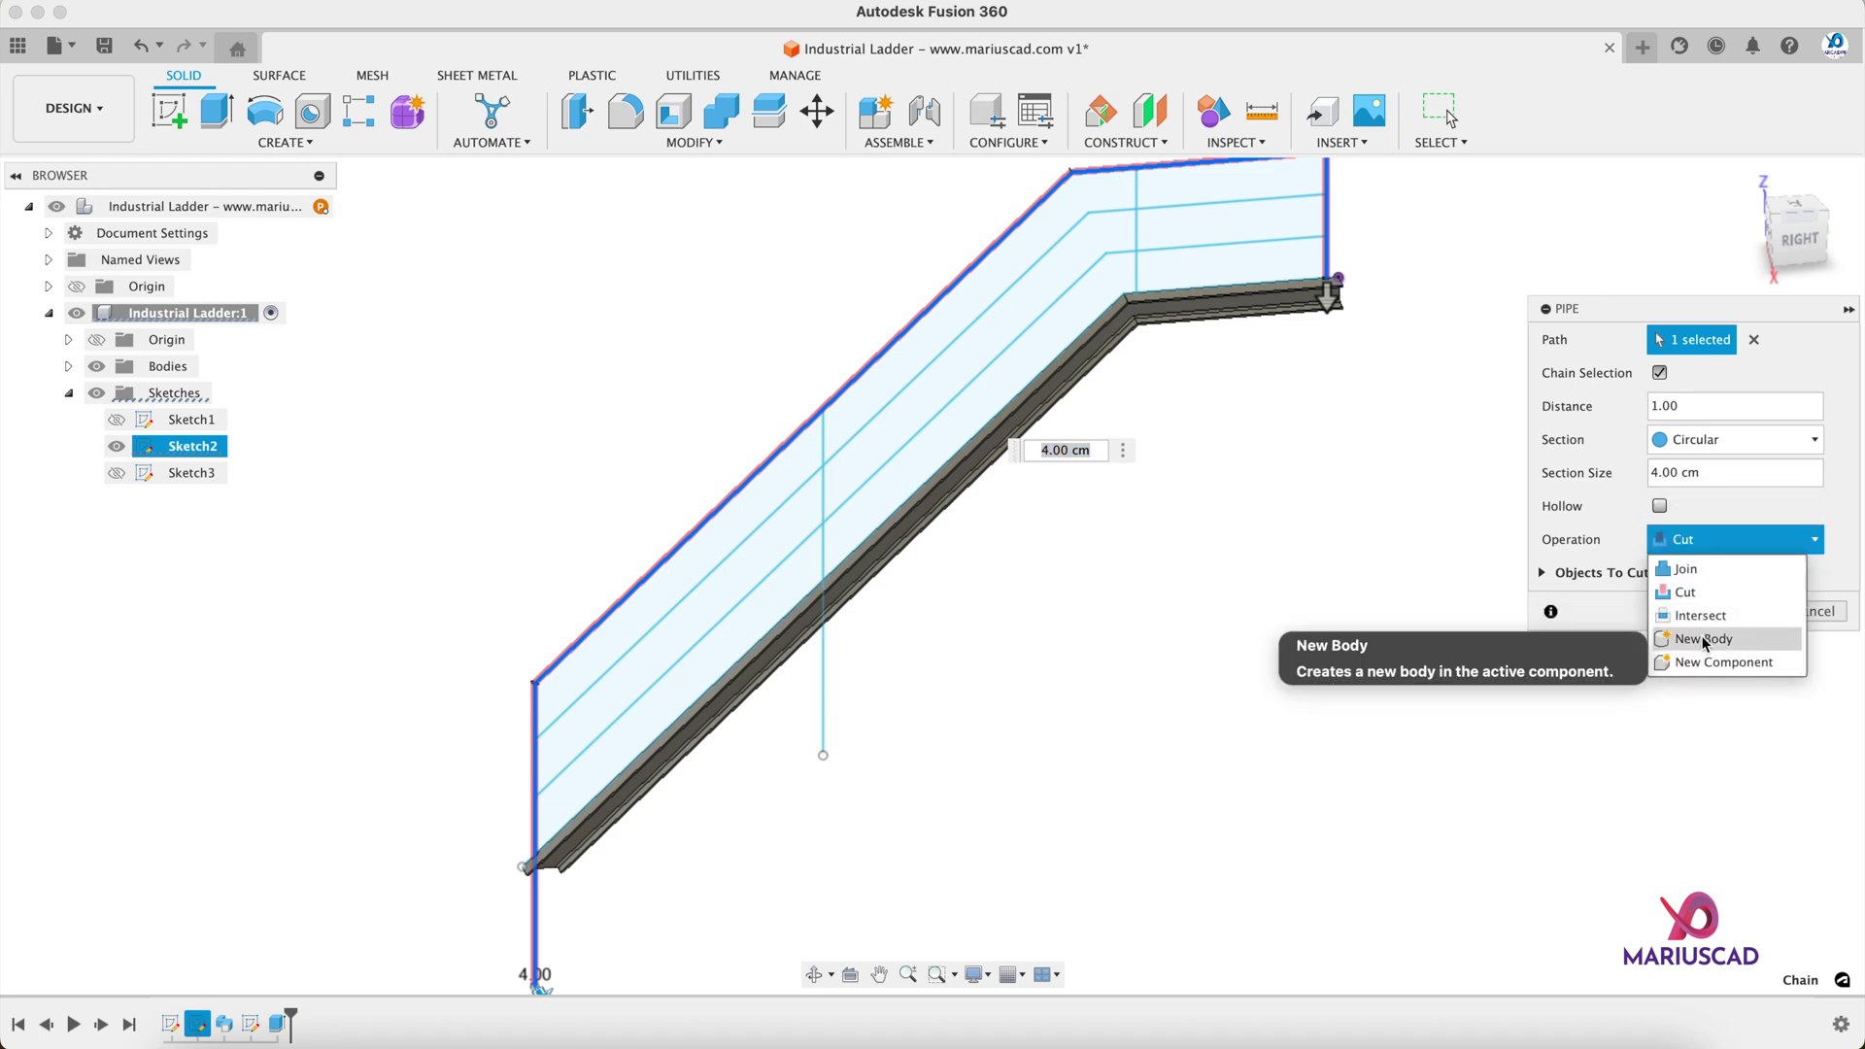
{"action": "left_click", "coordinate": [1601, 639]}
{"action": "left_click", "coordinate": [1729, 578]}
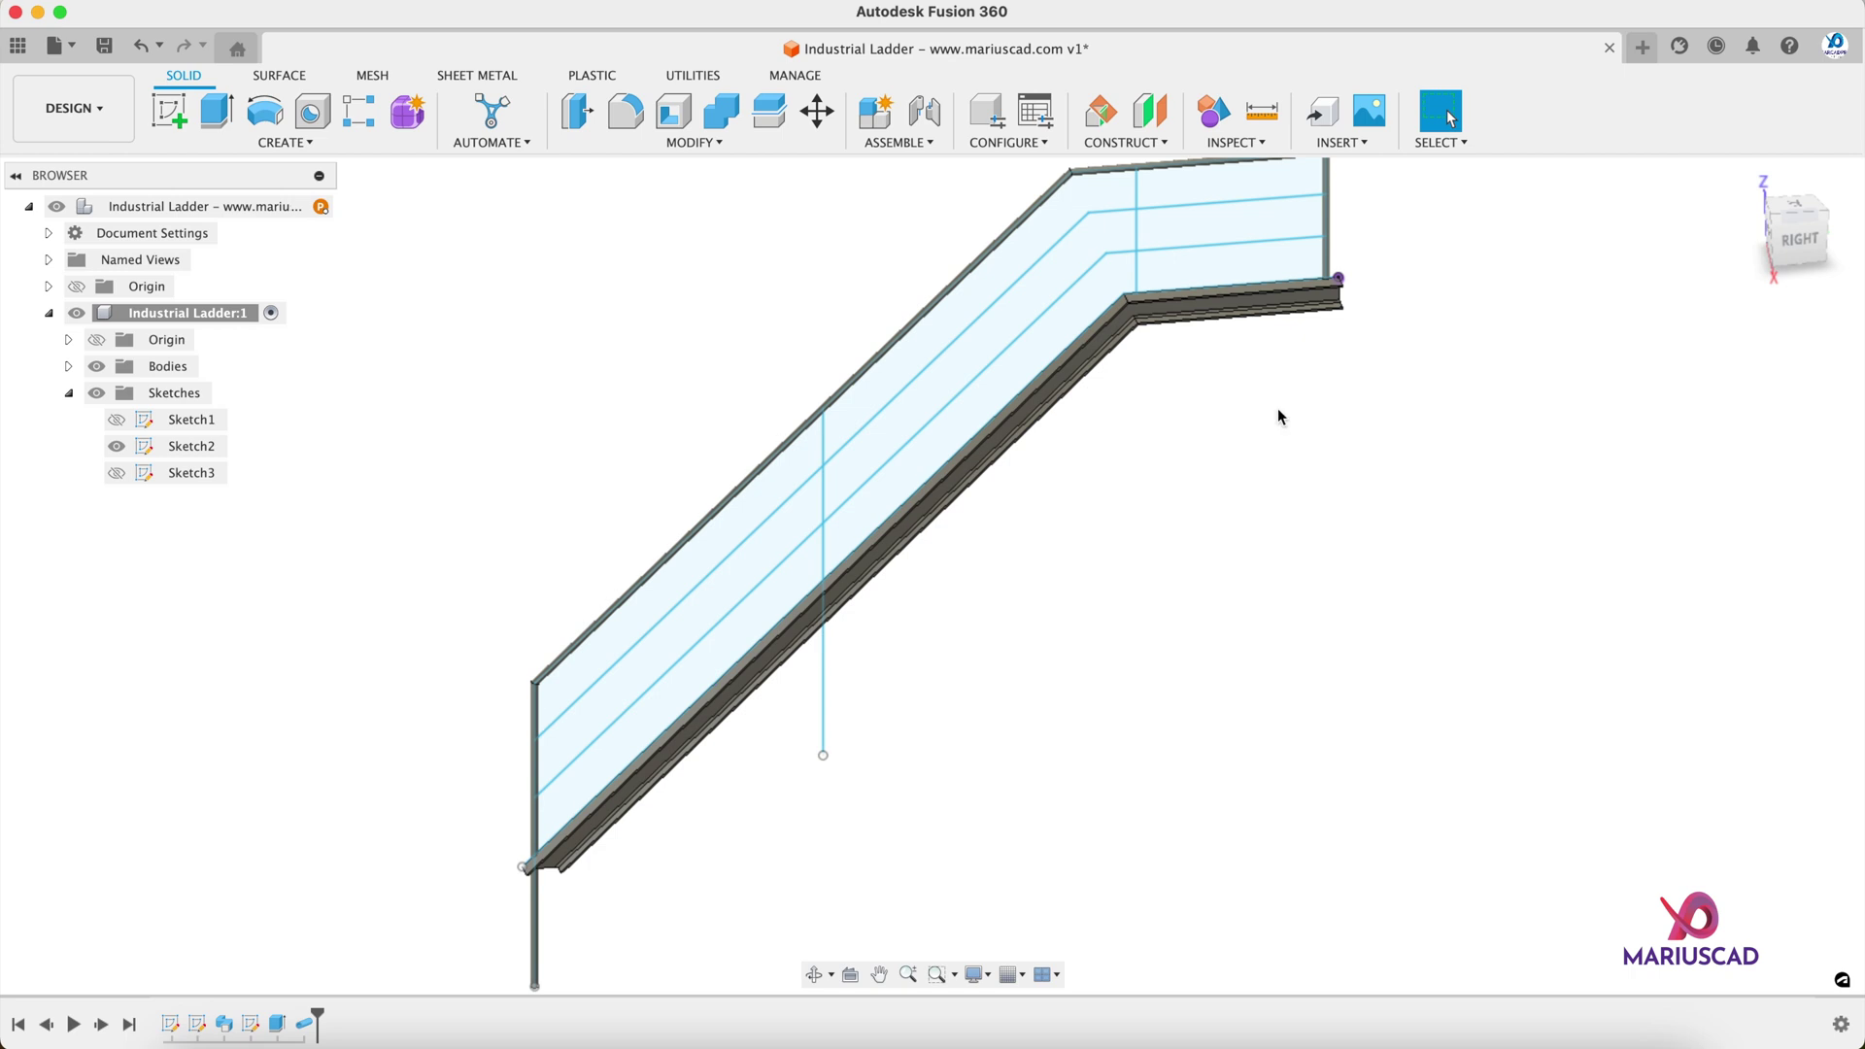
Step: Add new-body pipes along the second rail and the middle post line
{"action": "left_click", "coordinate": [284, 142]}
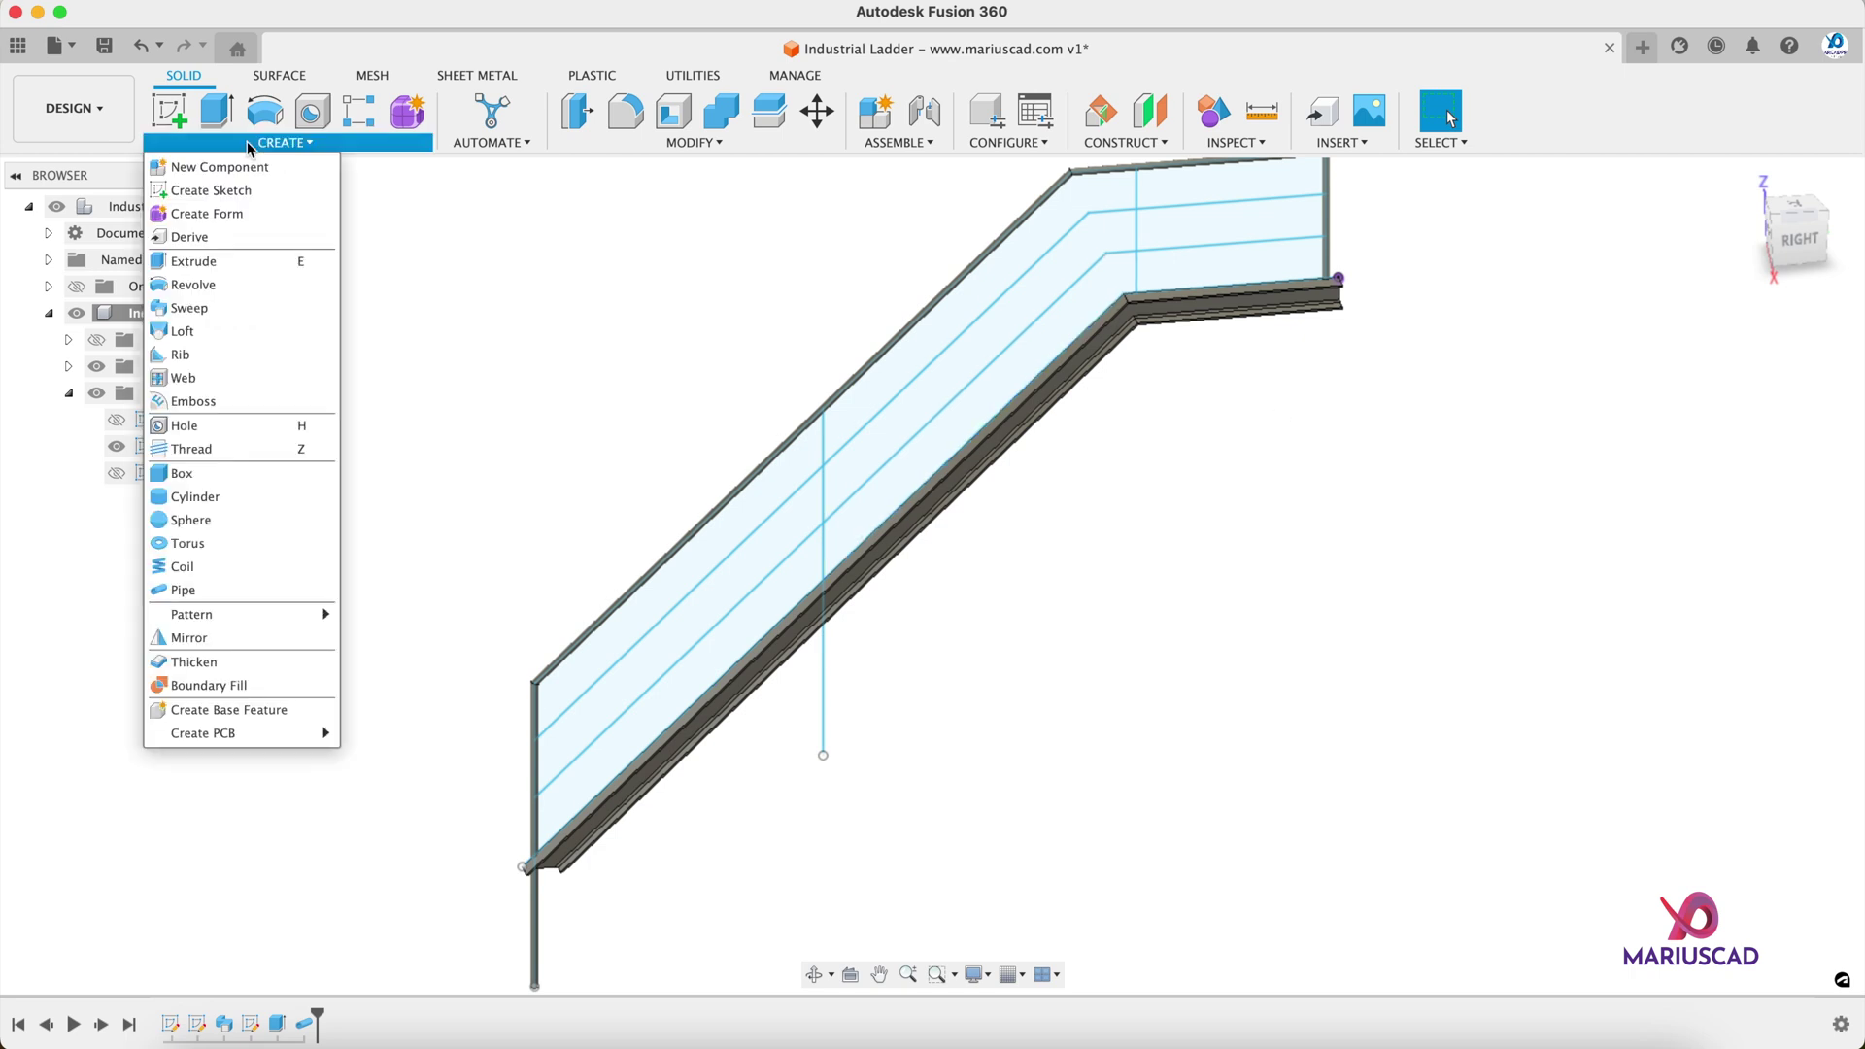
{"action": "left_click", "coordinate": [199, 589]}
{"action": "left_click", "coordinate": [598, 672]}
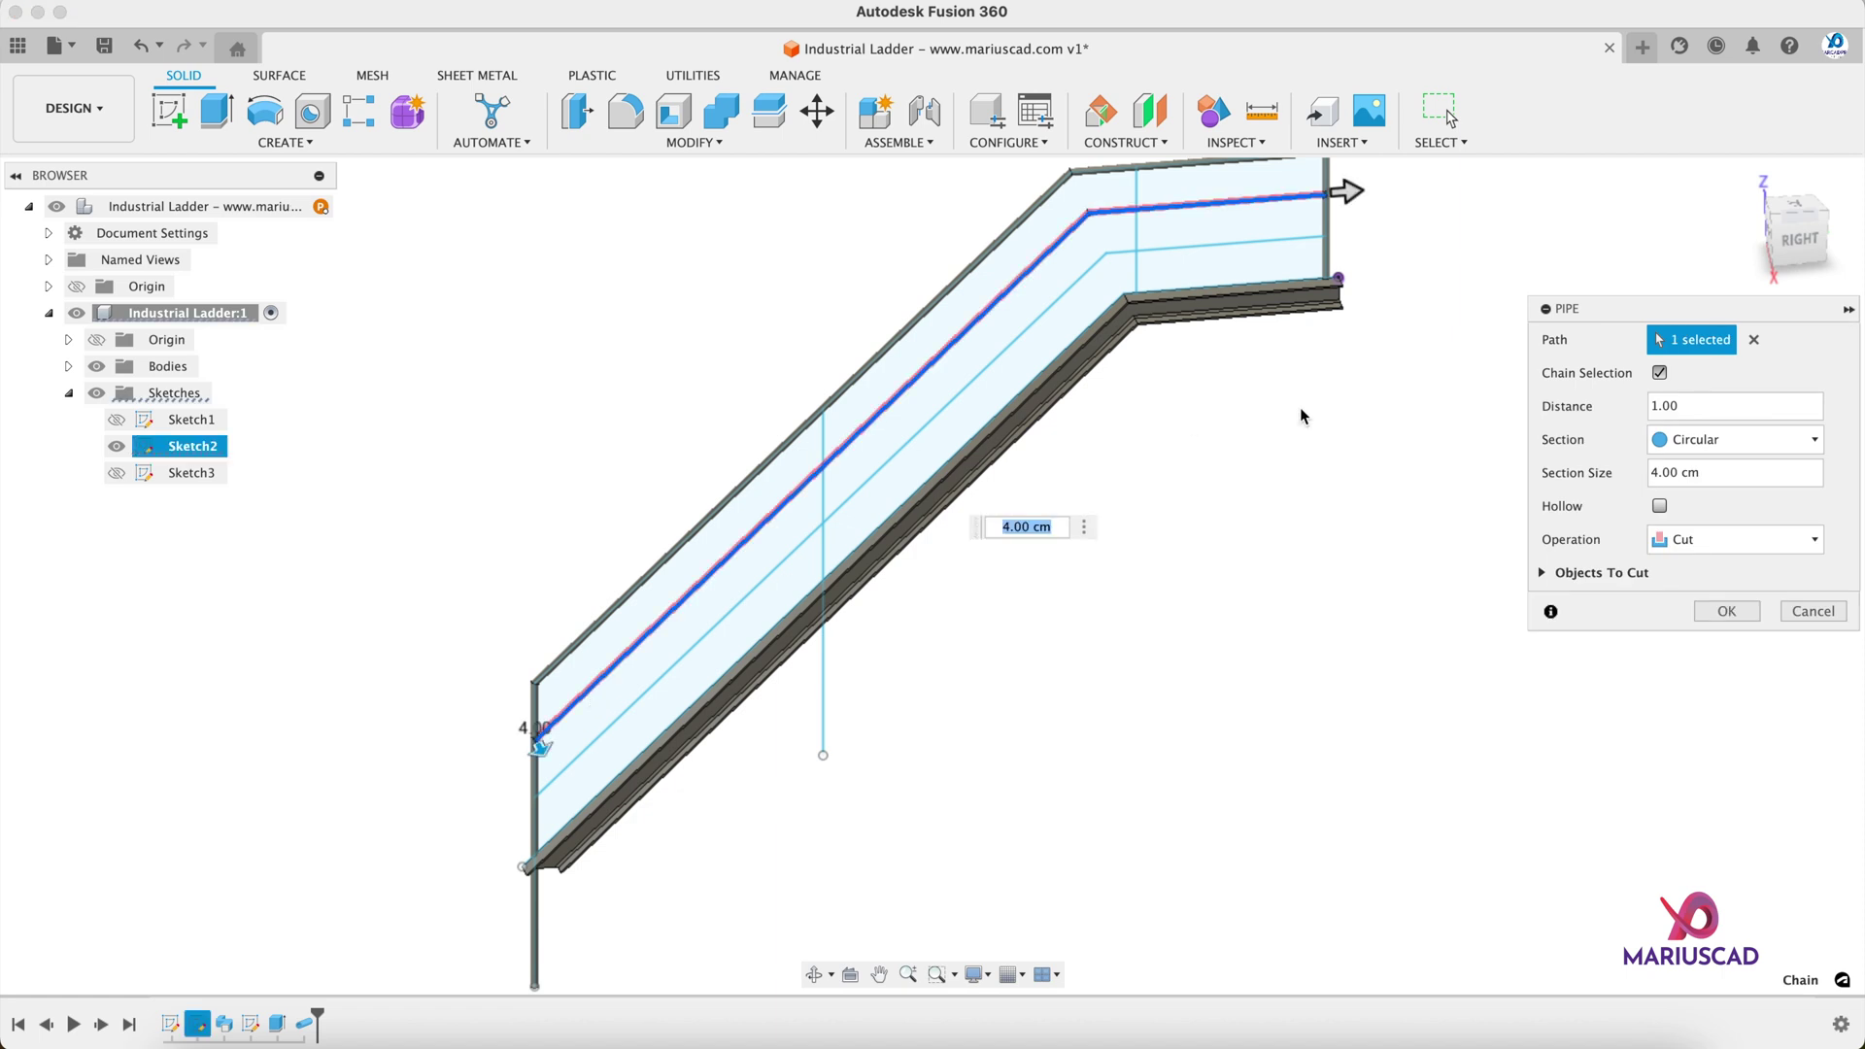
{"action": "left_click", "coordinate": [1710, 539]}
{"action": "left_click", "coordinate": [1695, 637]}
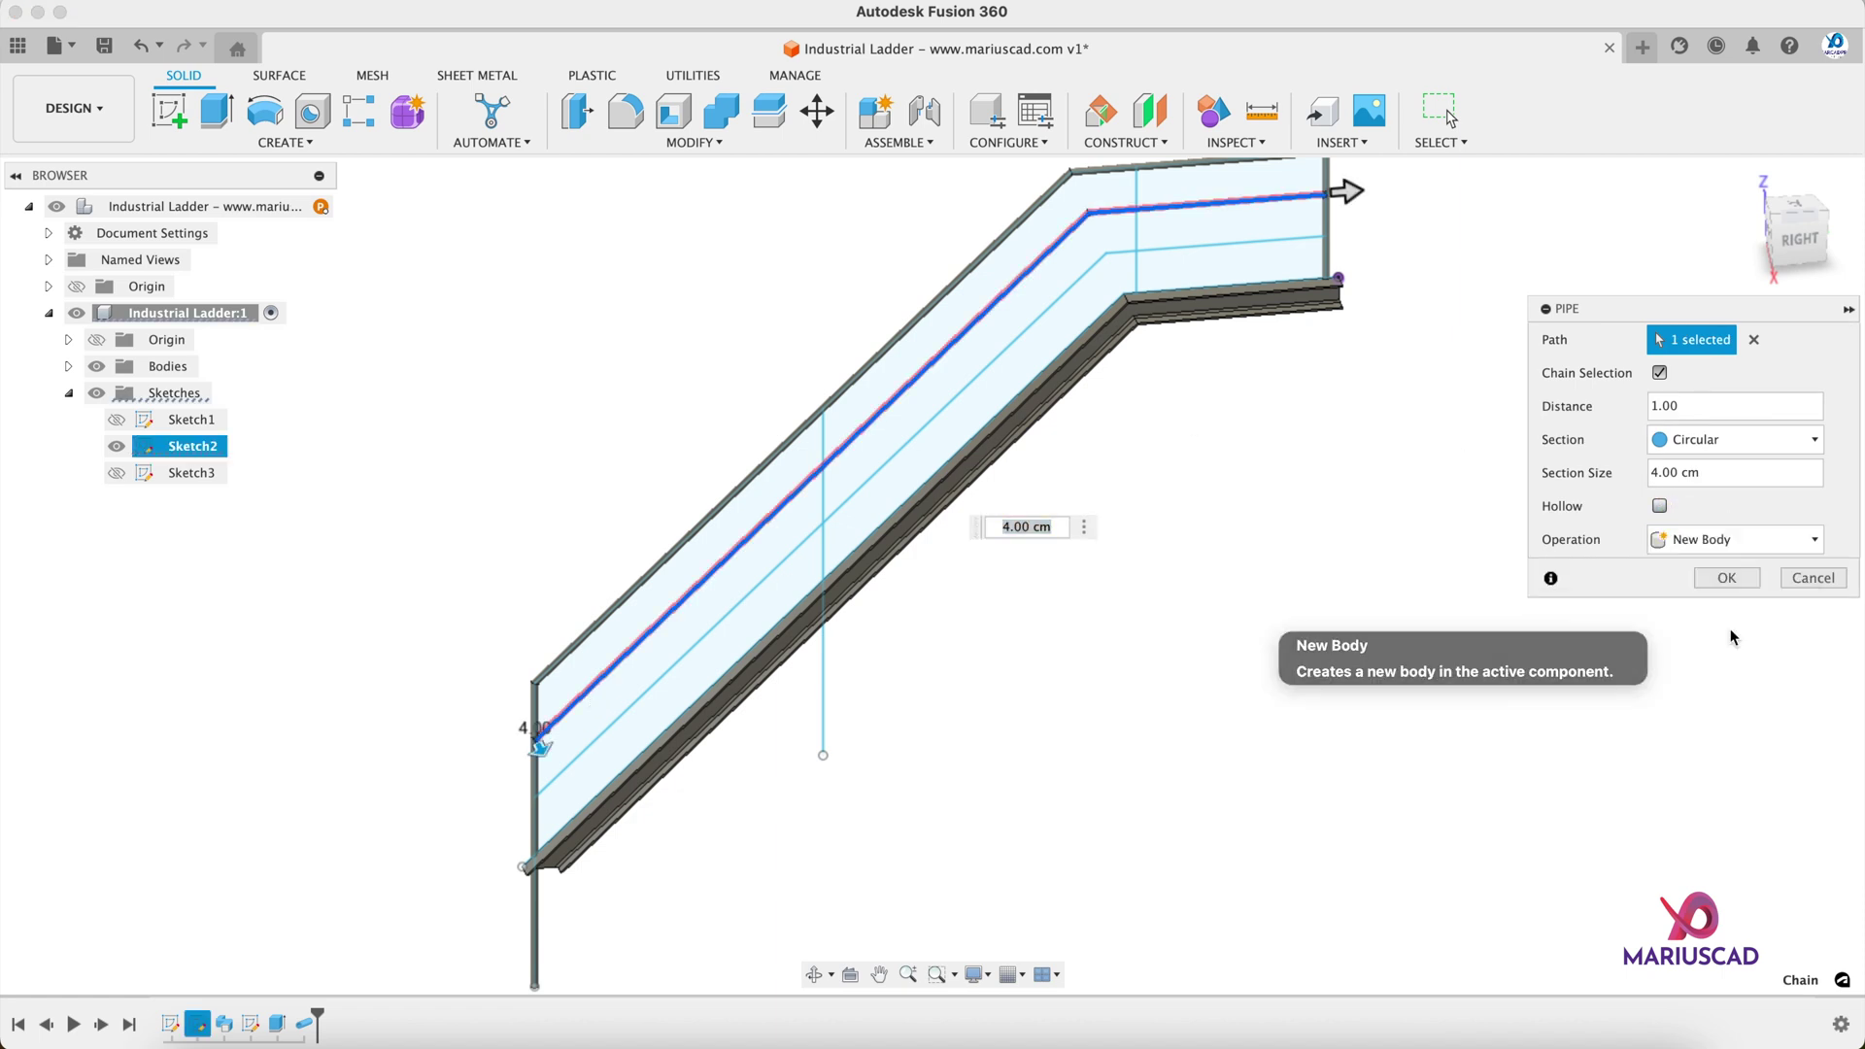
{"action": "left_click", "coordinate": [1728, 578]}
{"action": "left_click", "coordinate": [277, 142]}
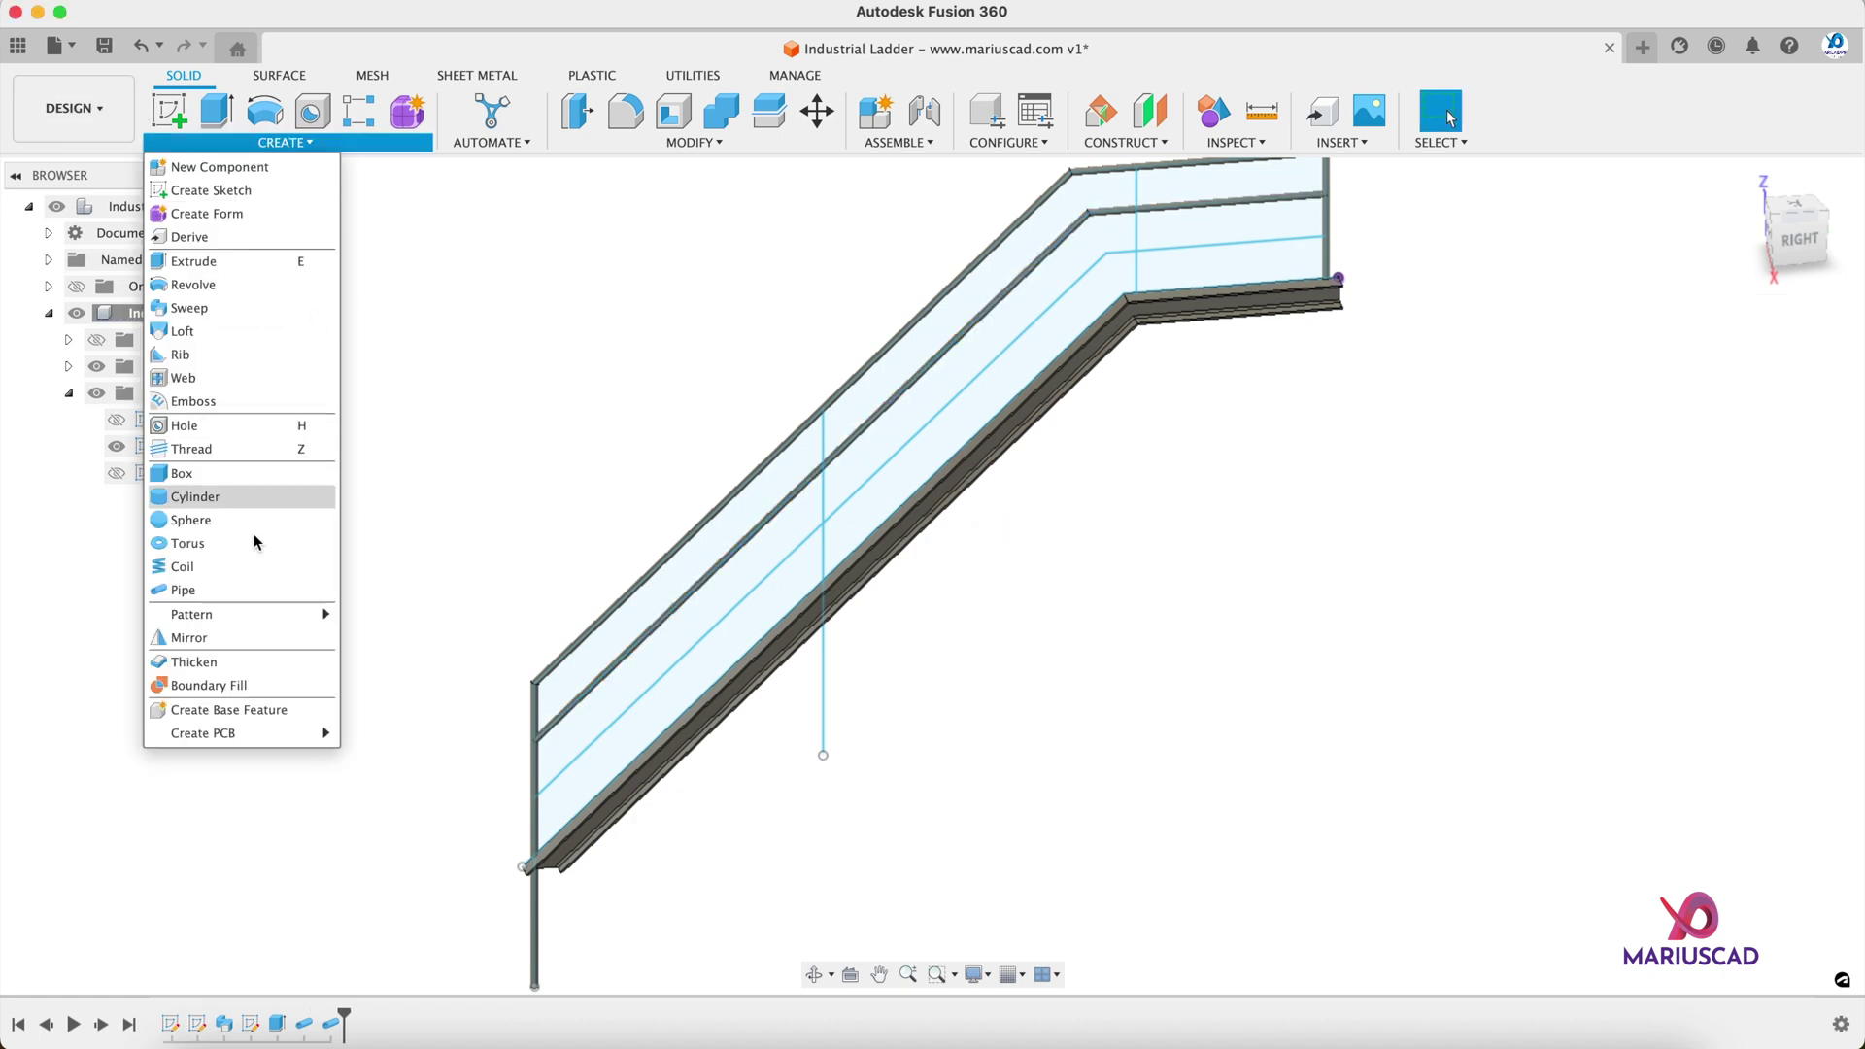
{"action": "left_click", "coordinate": [216, 587]}
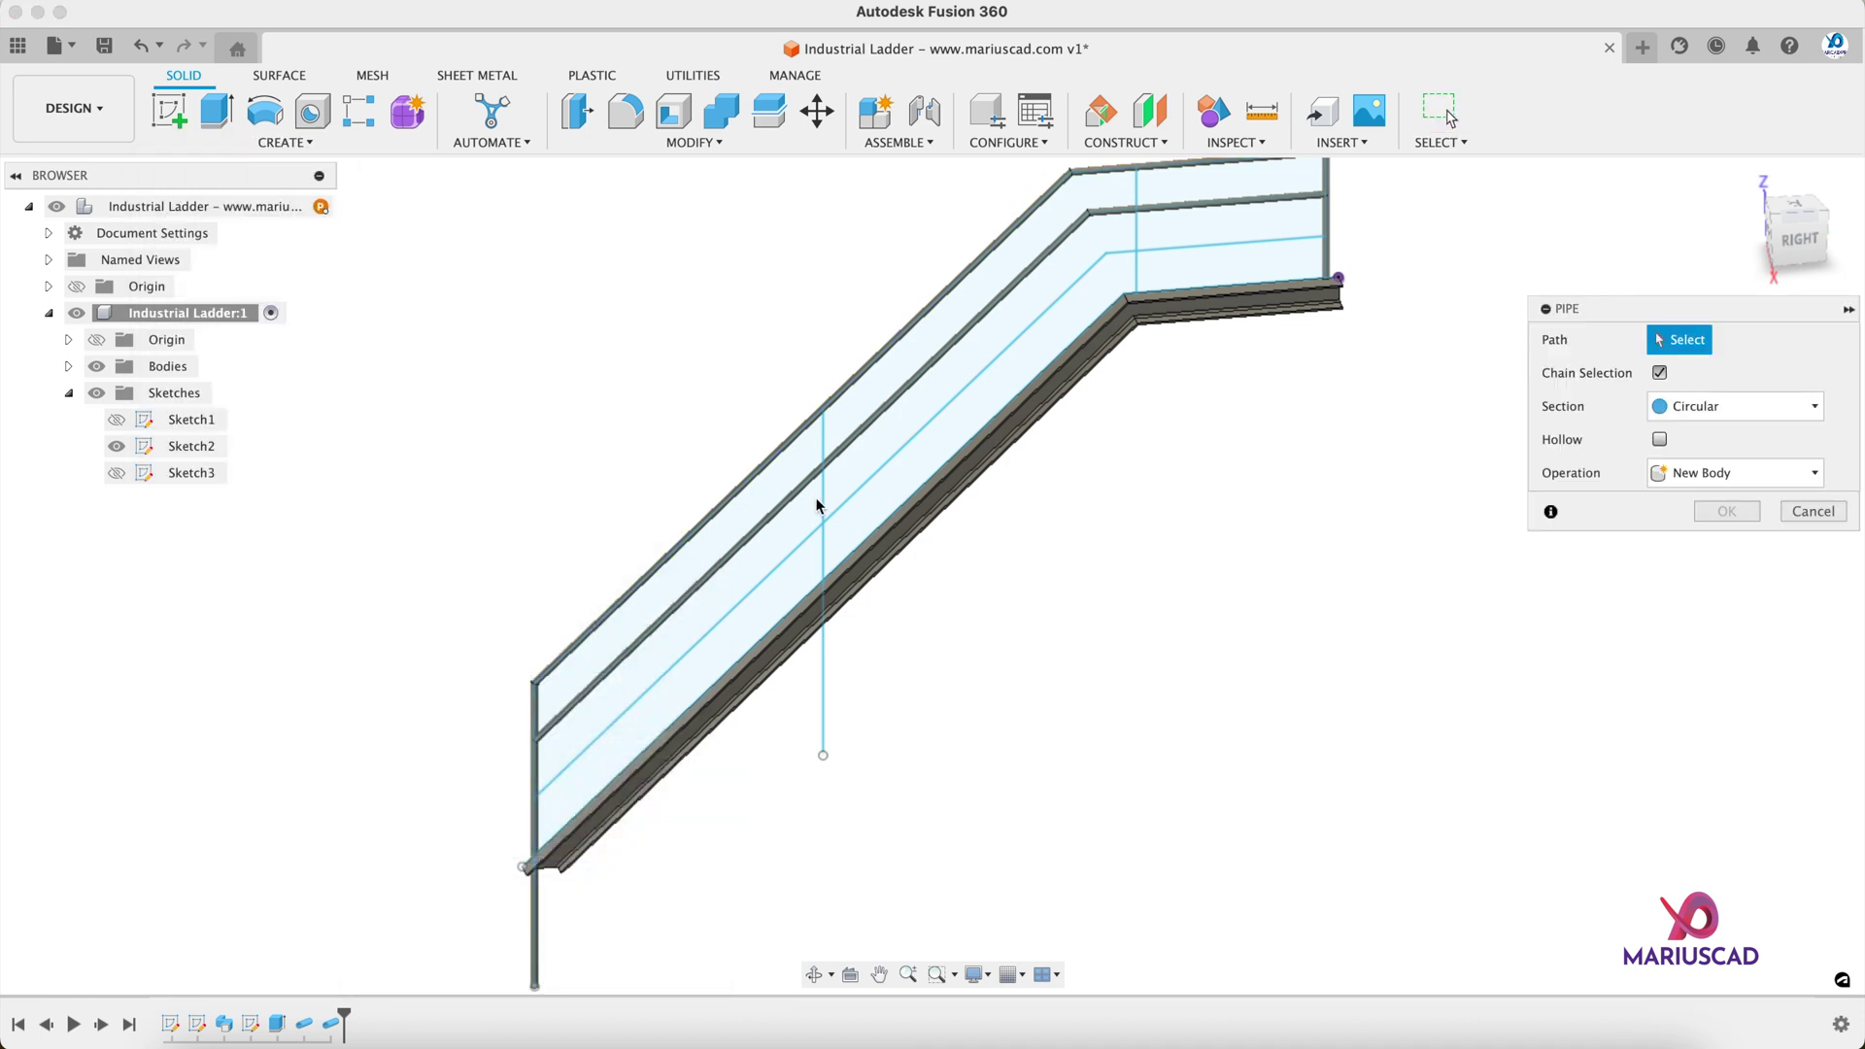
{"action": "left_click", "coordinate": [824, 506]}
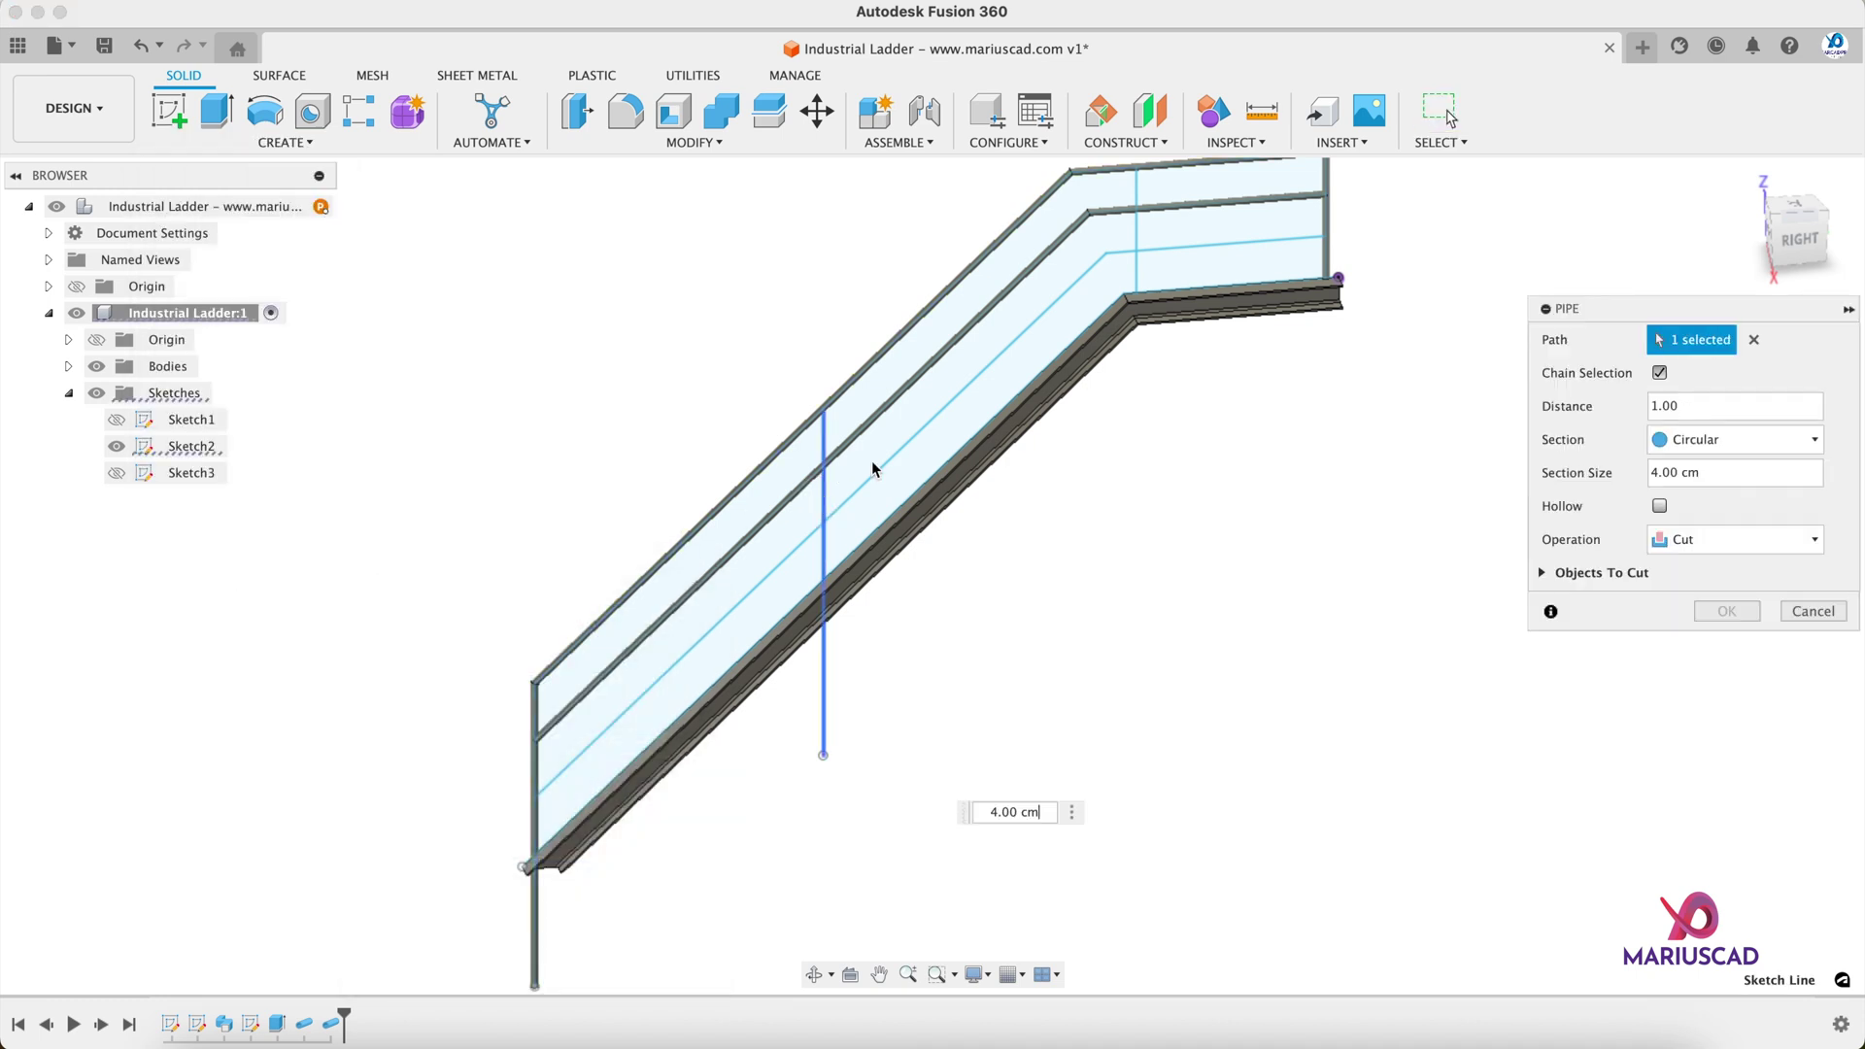
{"action": "left_click", "coordinate": [1725, 539]}
{"action": "left_click", "coordinate": [1722, 639]}
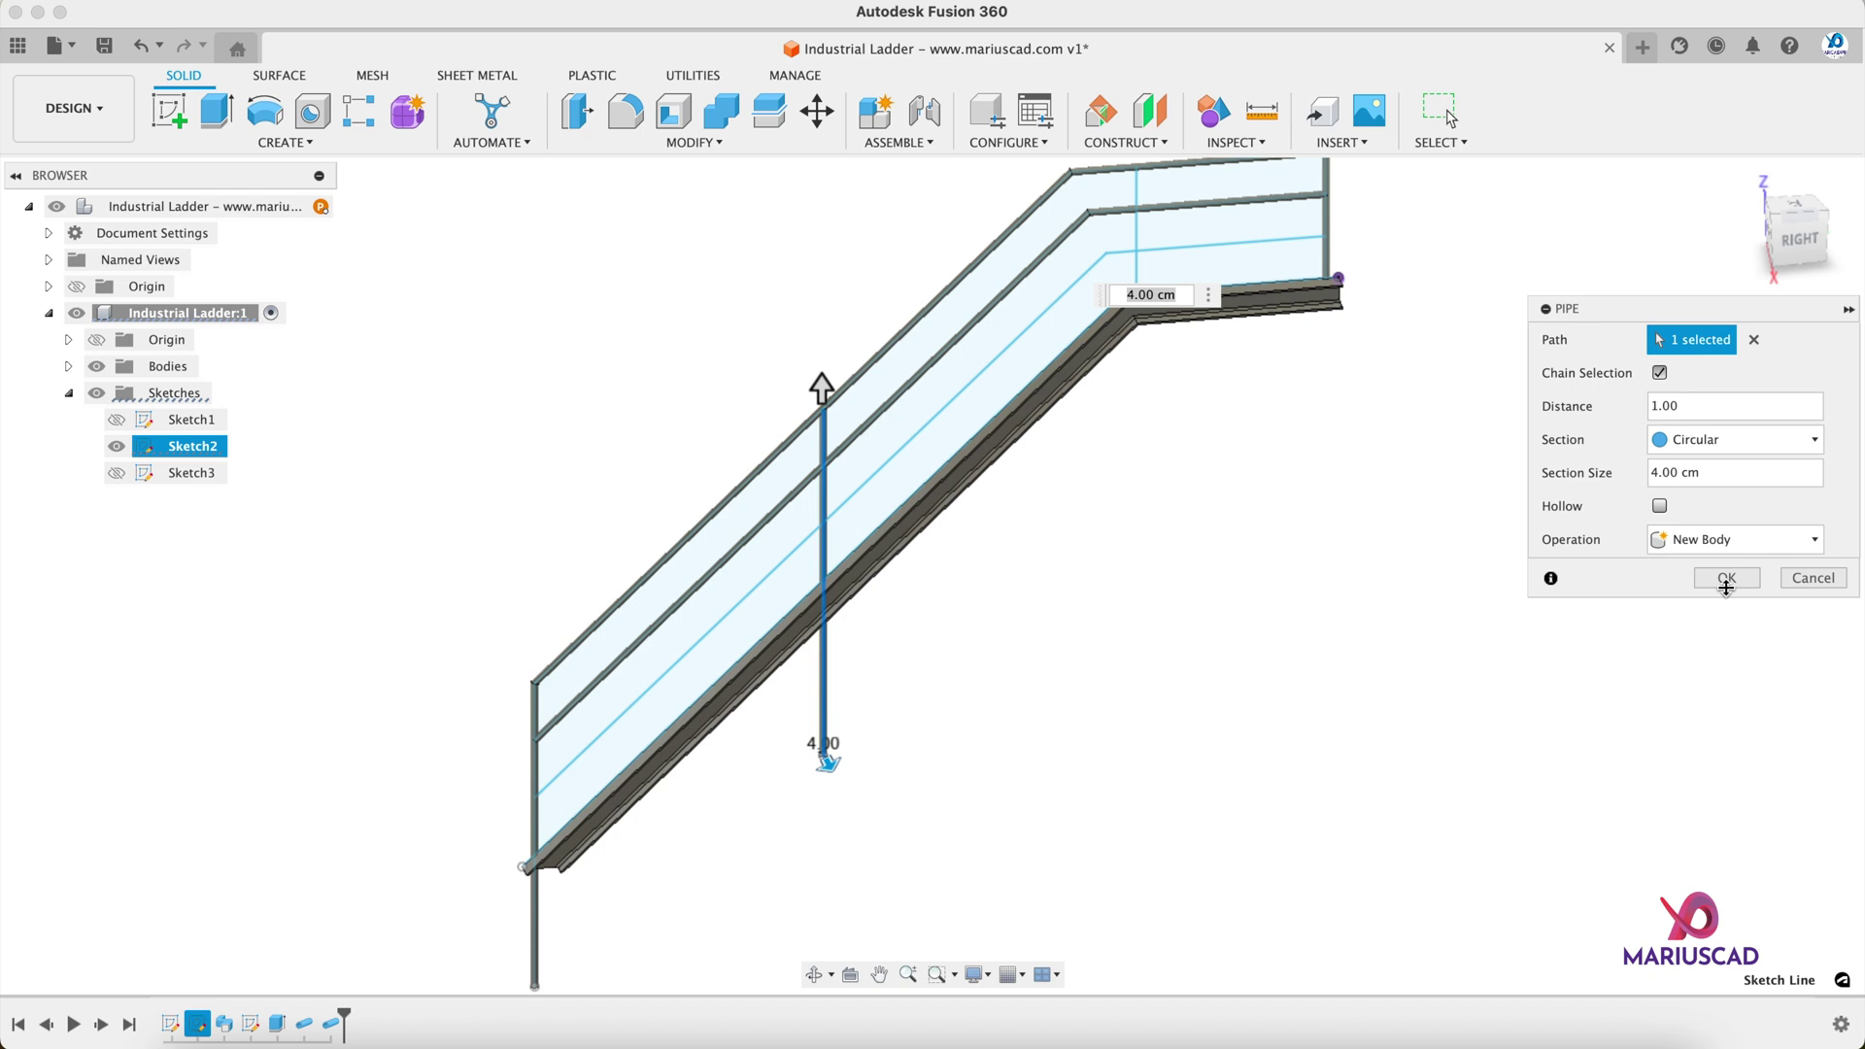
{"action": "left_click", "coordinate": [1727, 580]}
Step: Add new-body pipes along the third rail and the 75 cm landing post line
{"action": "left_click", "coordinate": [241, 142]}
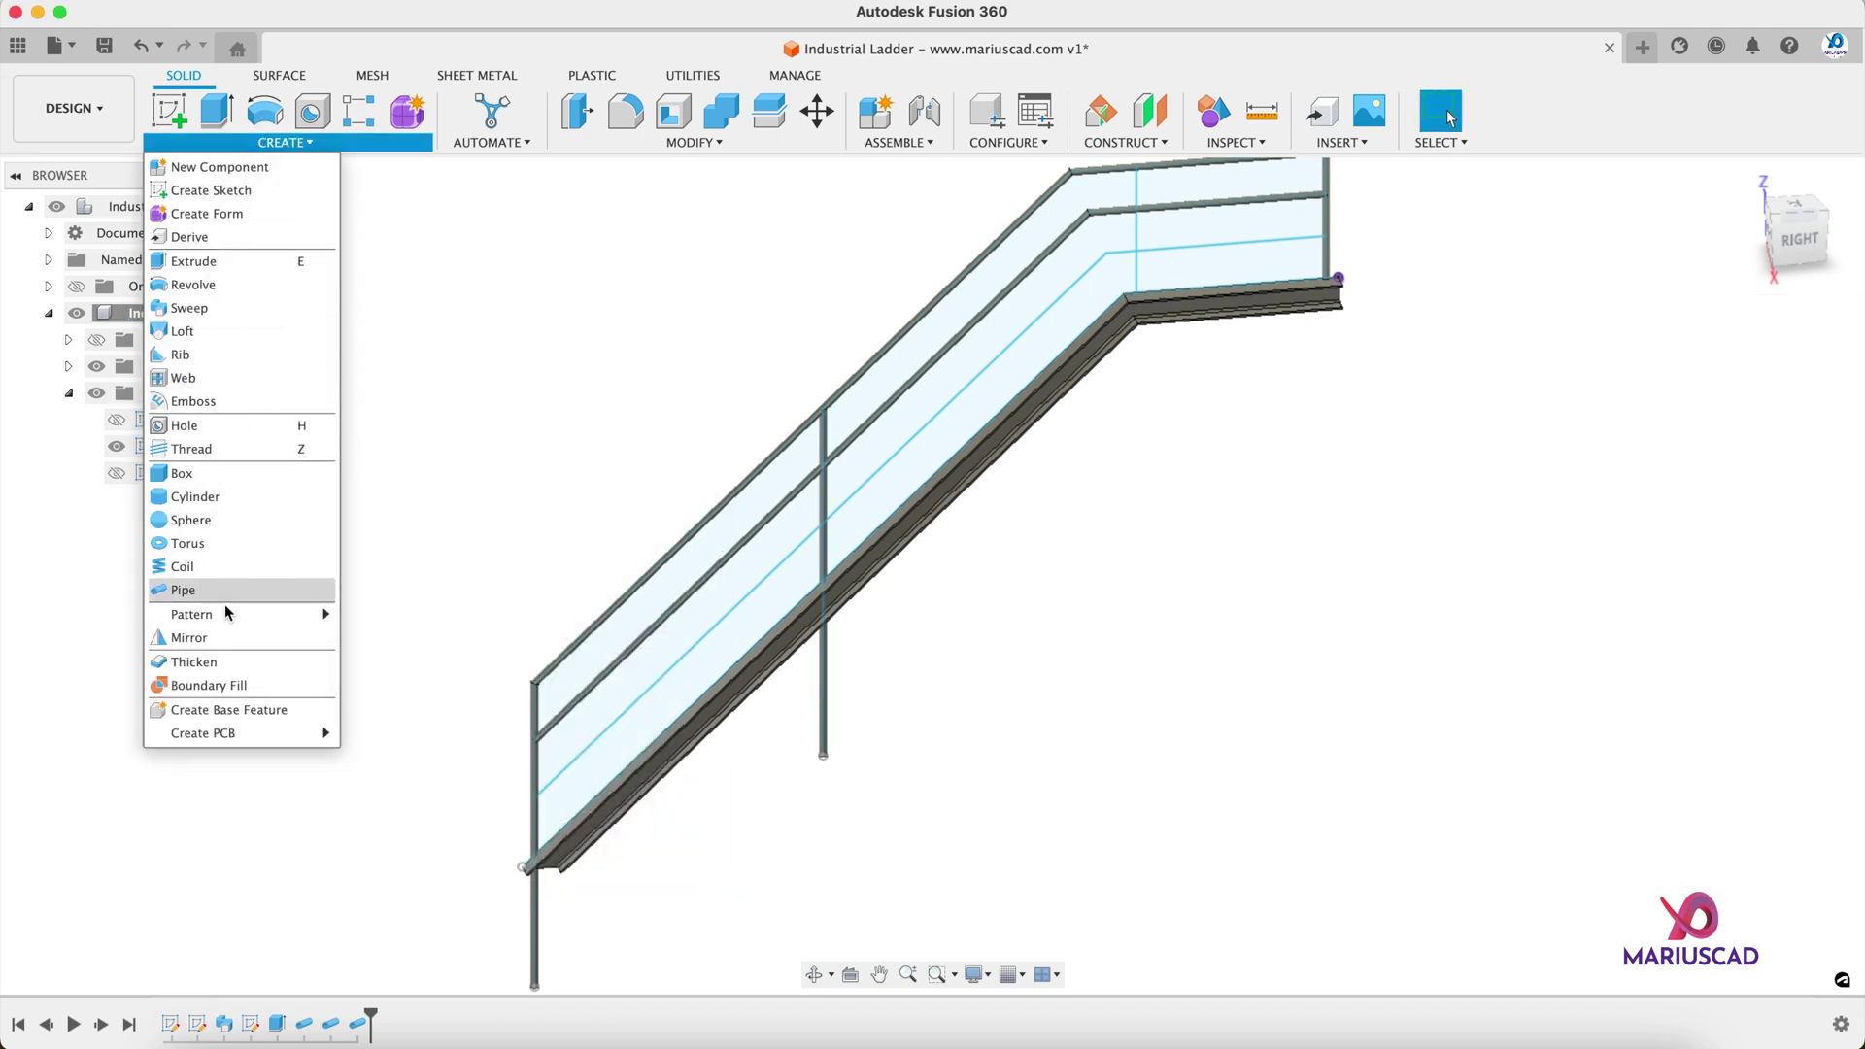
{"action": "left_click", "coordinate": [183, 591]}
{"action": "left_click", "coordinate": [859, 486]}
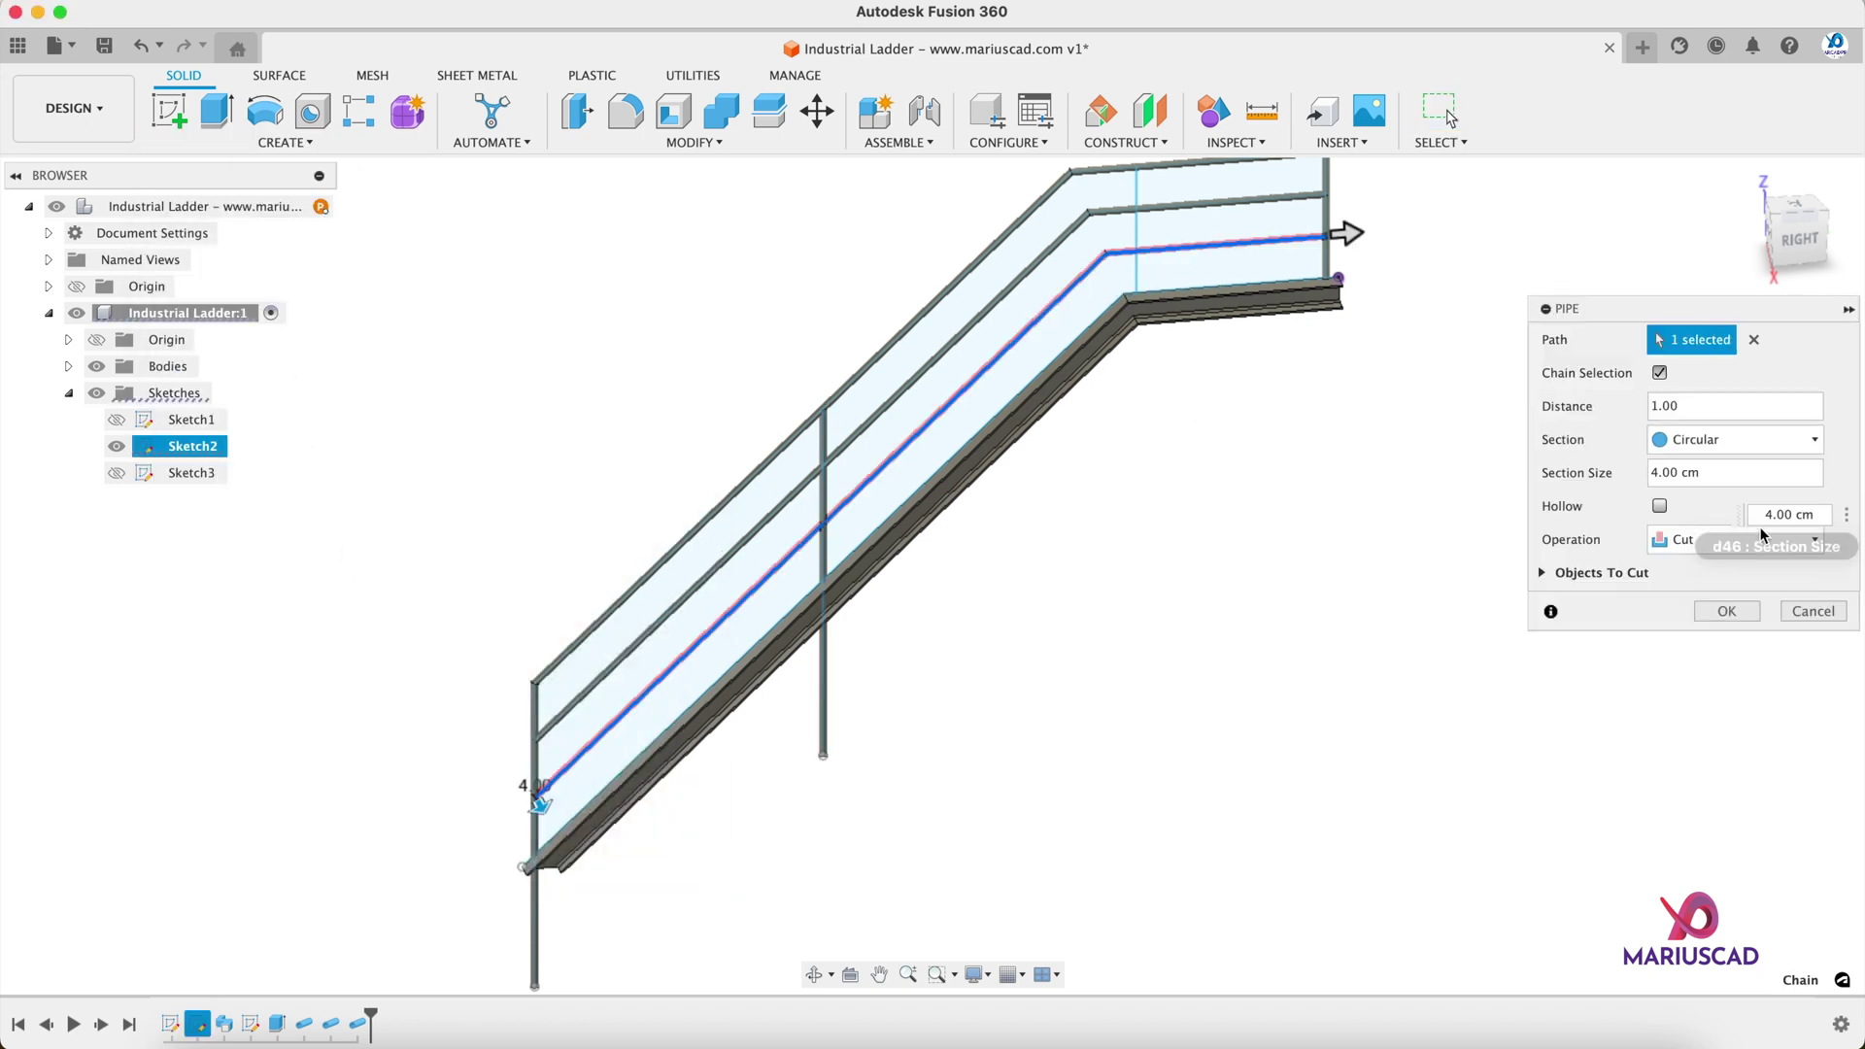
{"action": "left_click", "coordinate": [1735, 539]}
{"action": "left_click", "coordinate": [1715, 641]}
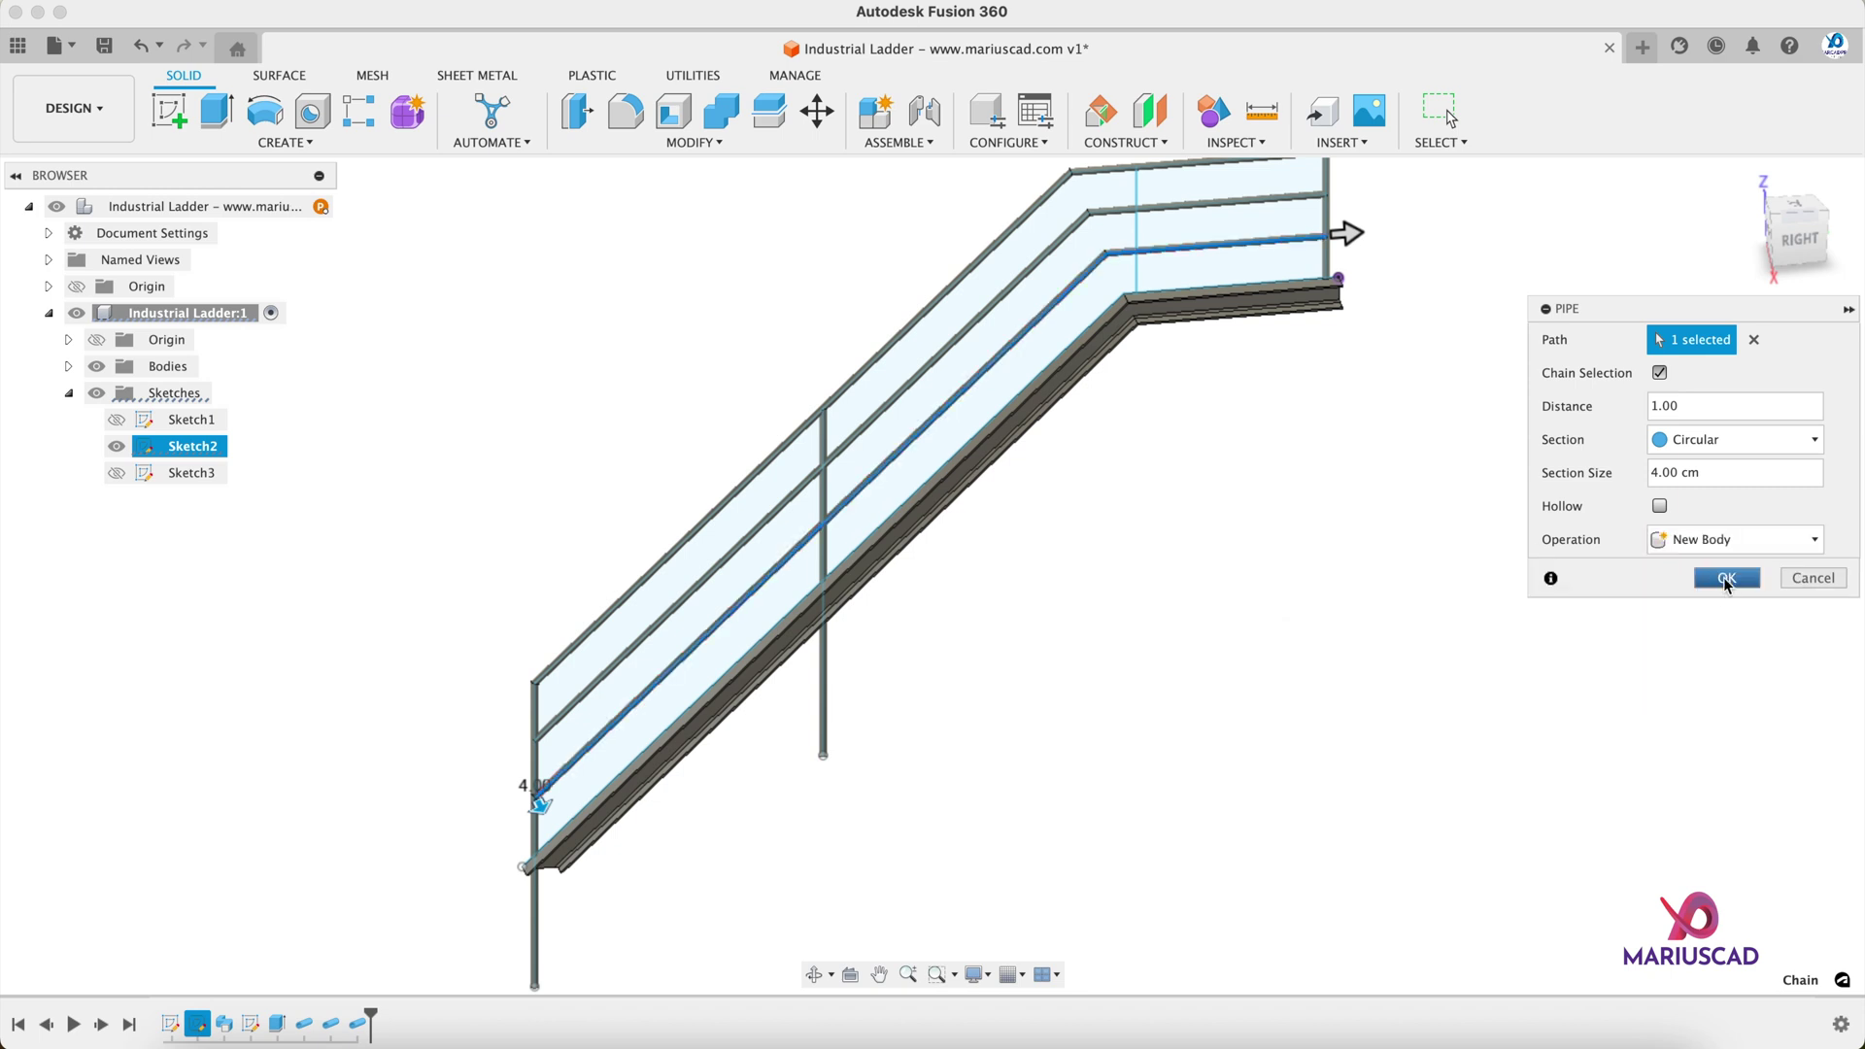
{"action": "left_click", "coordinate": [1726, 611]}
{"action": "left_click", "coordinate": [292, 141]}
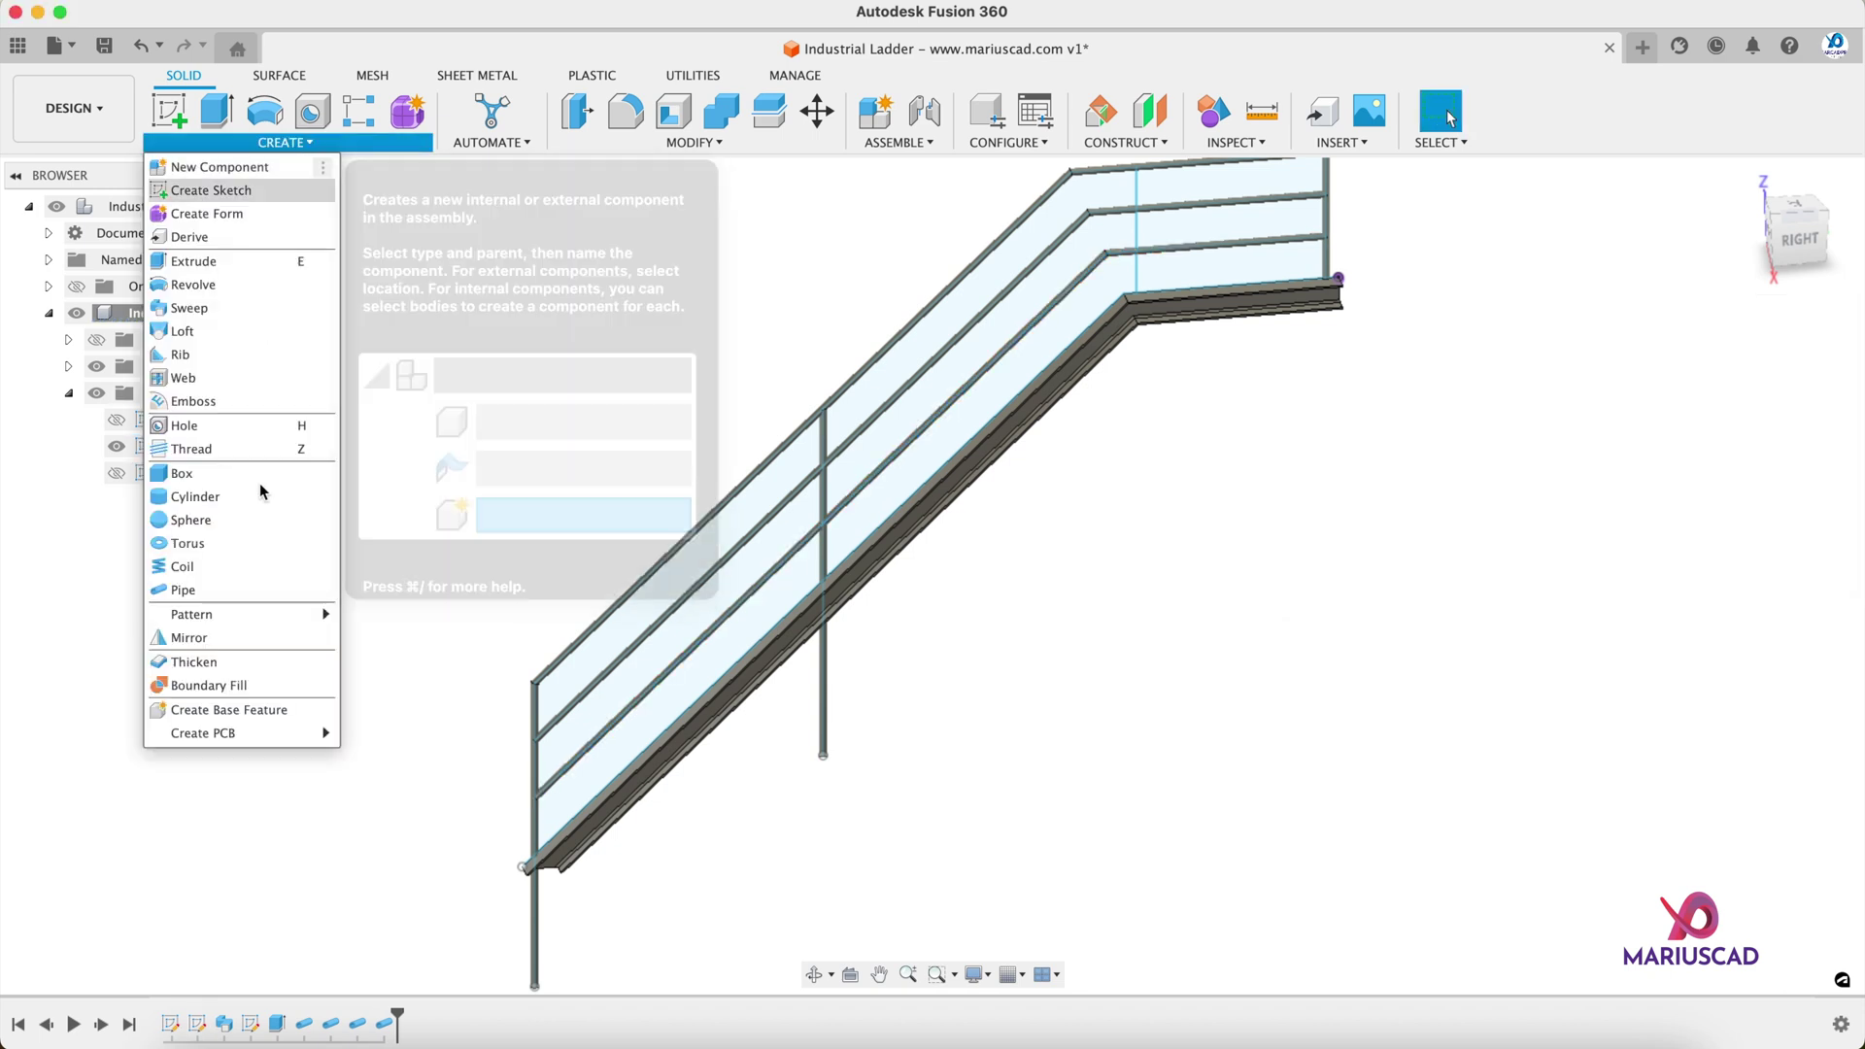
{"action": "left_click", "coordinate": [1151, 233]}
{"action": "left_click", "coordinate": [1137, 238]}
{"action": "left_click", "coordinate": [285, 143]}
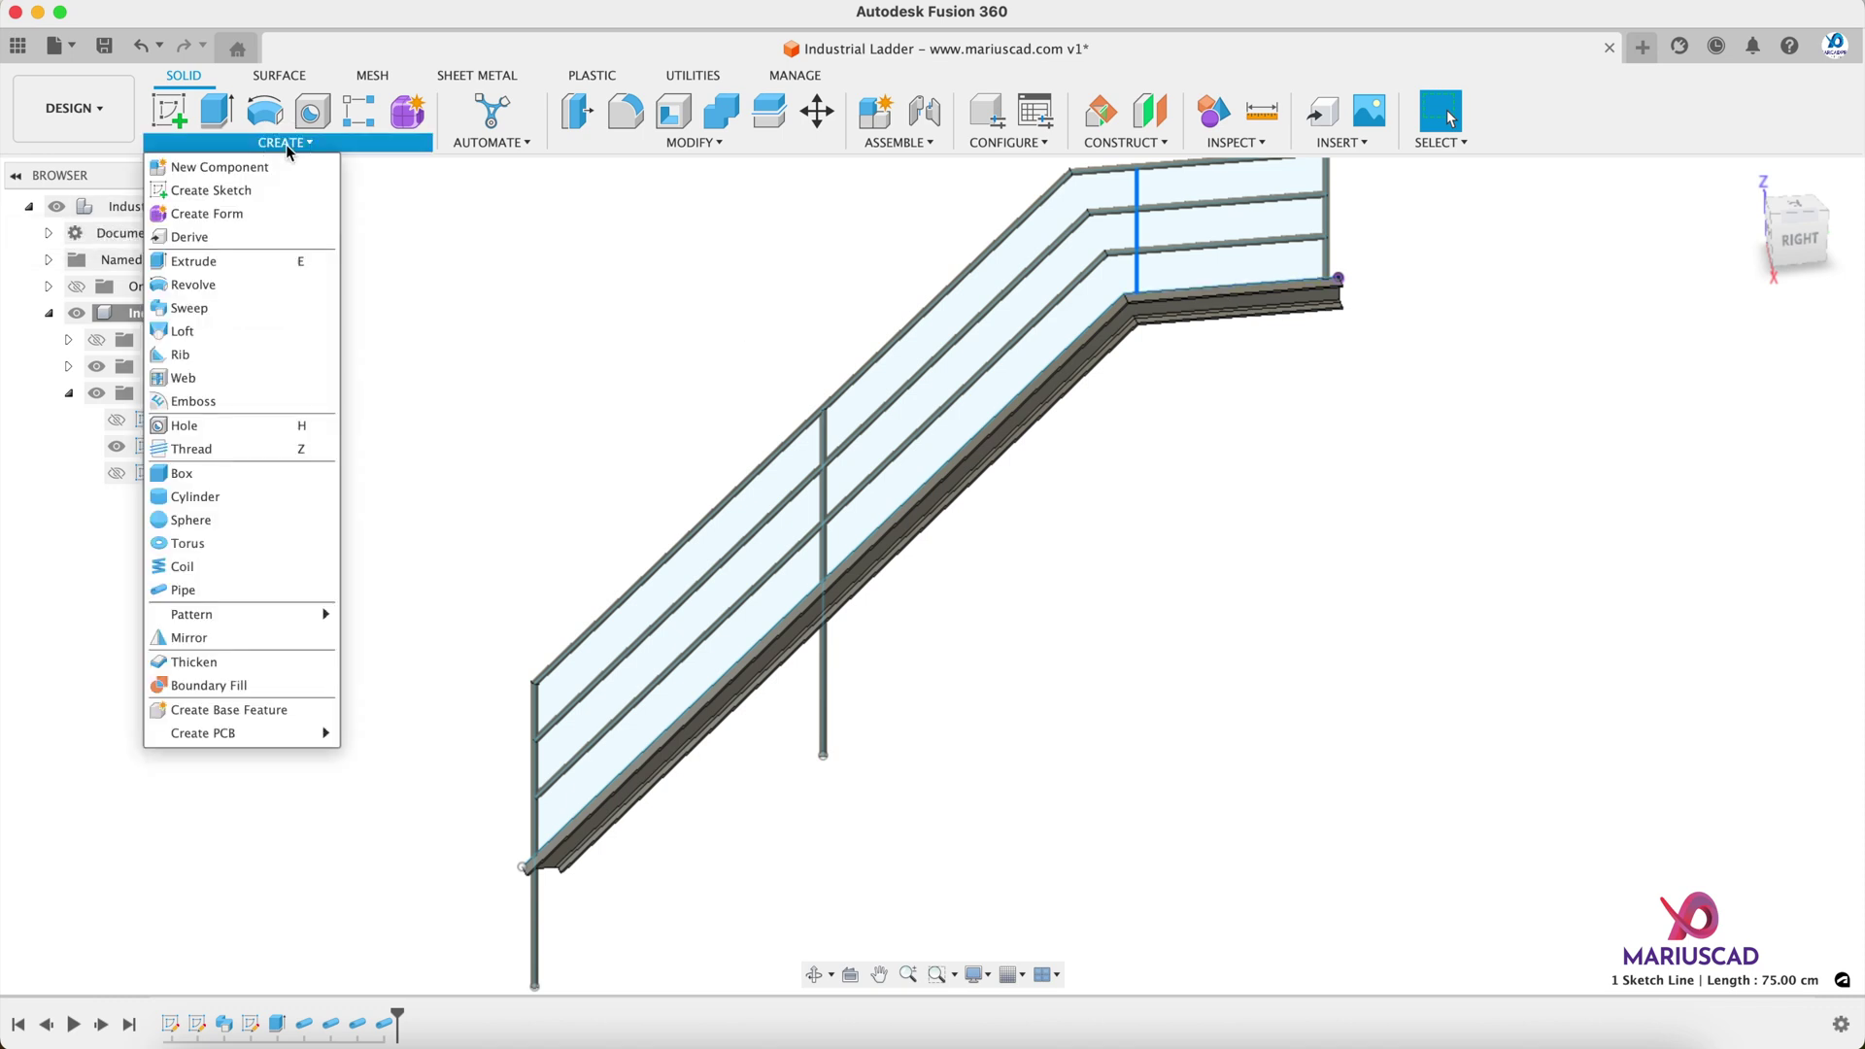
{"action": "left_click", "coordinate": [220, 594]}
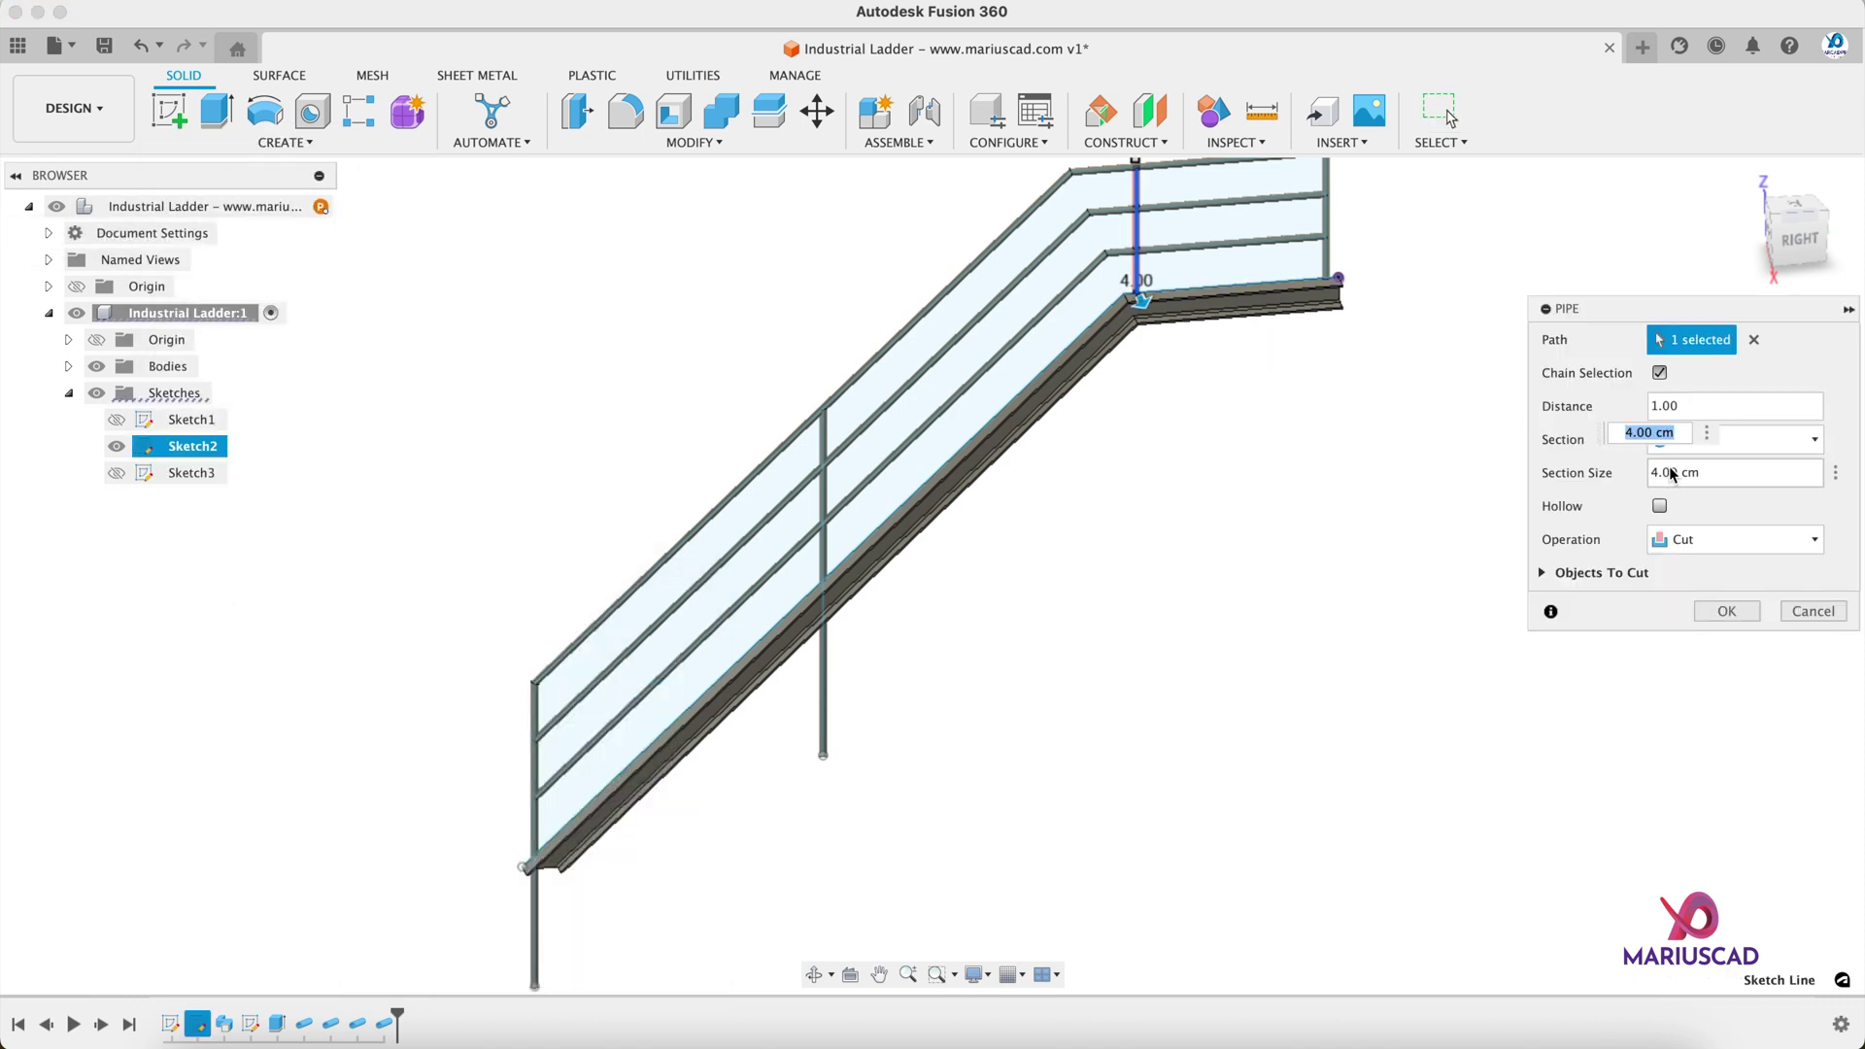
{"action": "left_click", "coordinate": [1691, 539]}
{"action": "left_click", "coordinate": [1735, 636]}
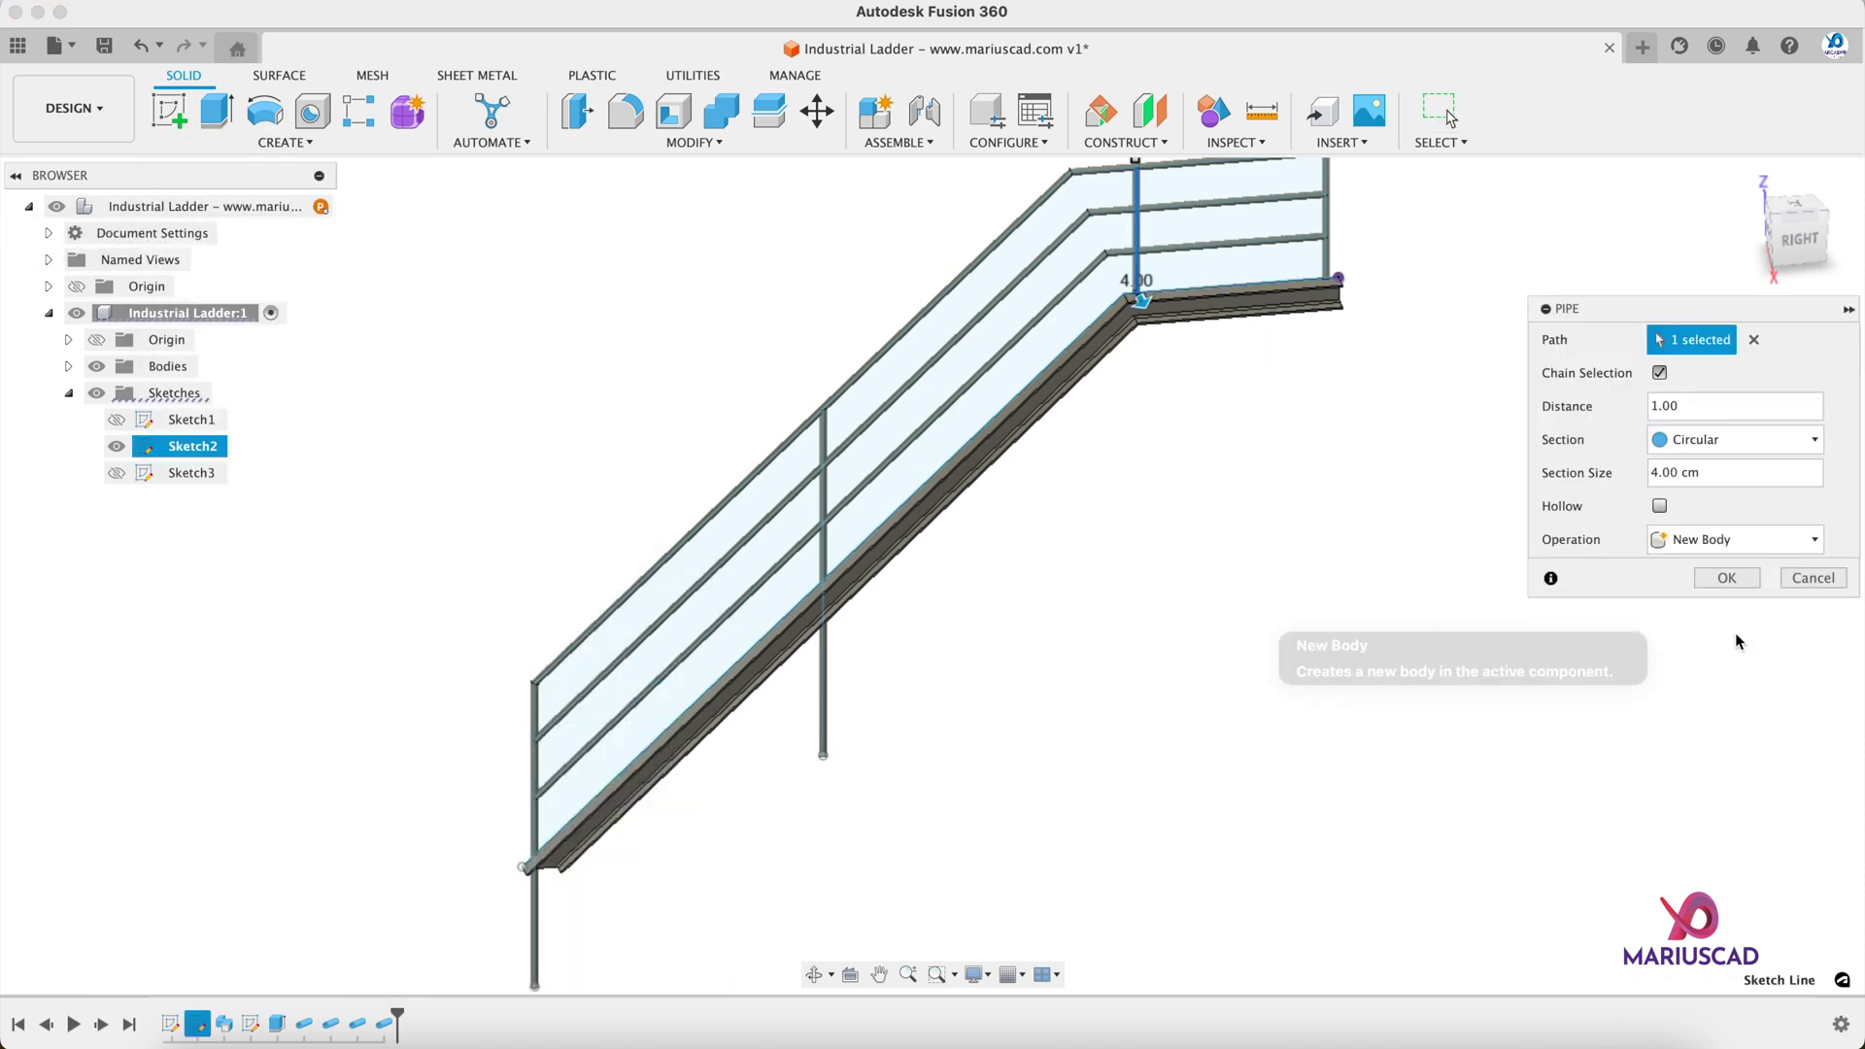
{"action": "left_click", "coordinate": [1735, 579]}
Step: Hide the railing sketch, review the finished railing, and open Move/Copy with M
{"action": "left_click", "coordinate": [116, 446]}
{"action": "middle_click_drag", "start_coordinate": [1308, 512], "coordinate": [869, 701], "text": "shift"}
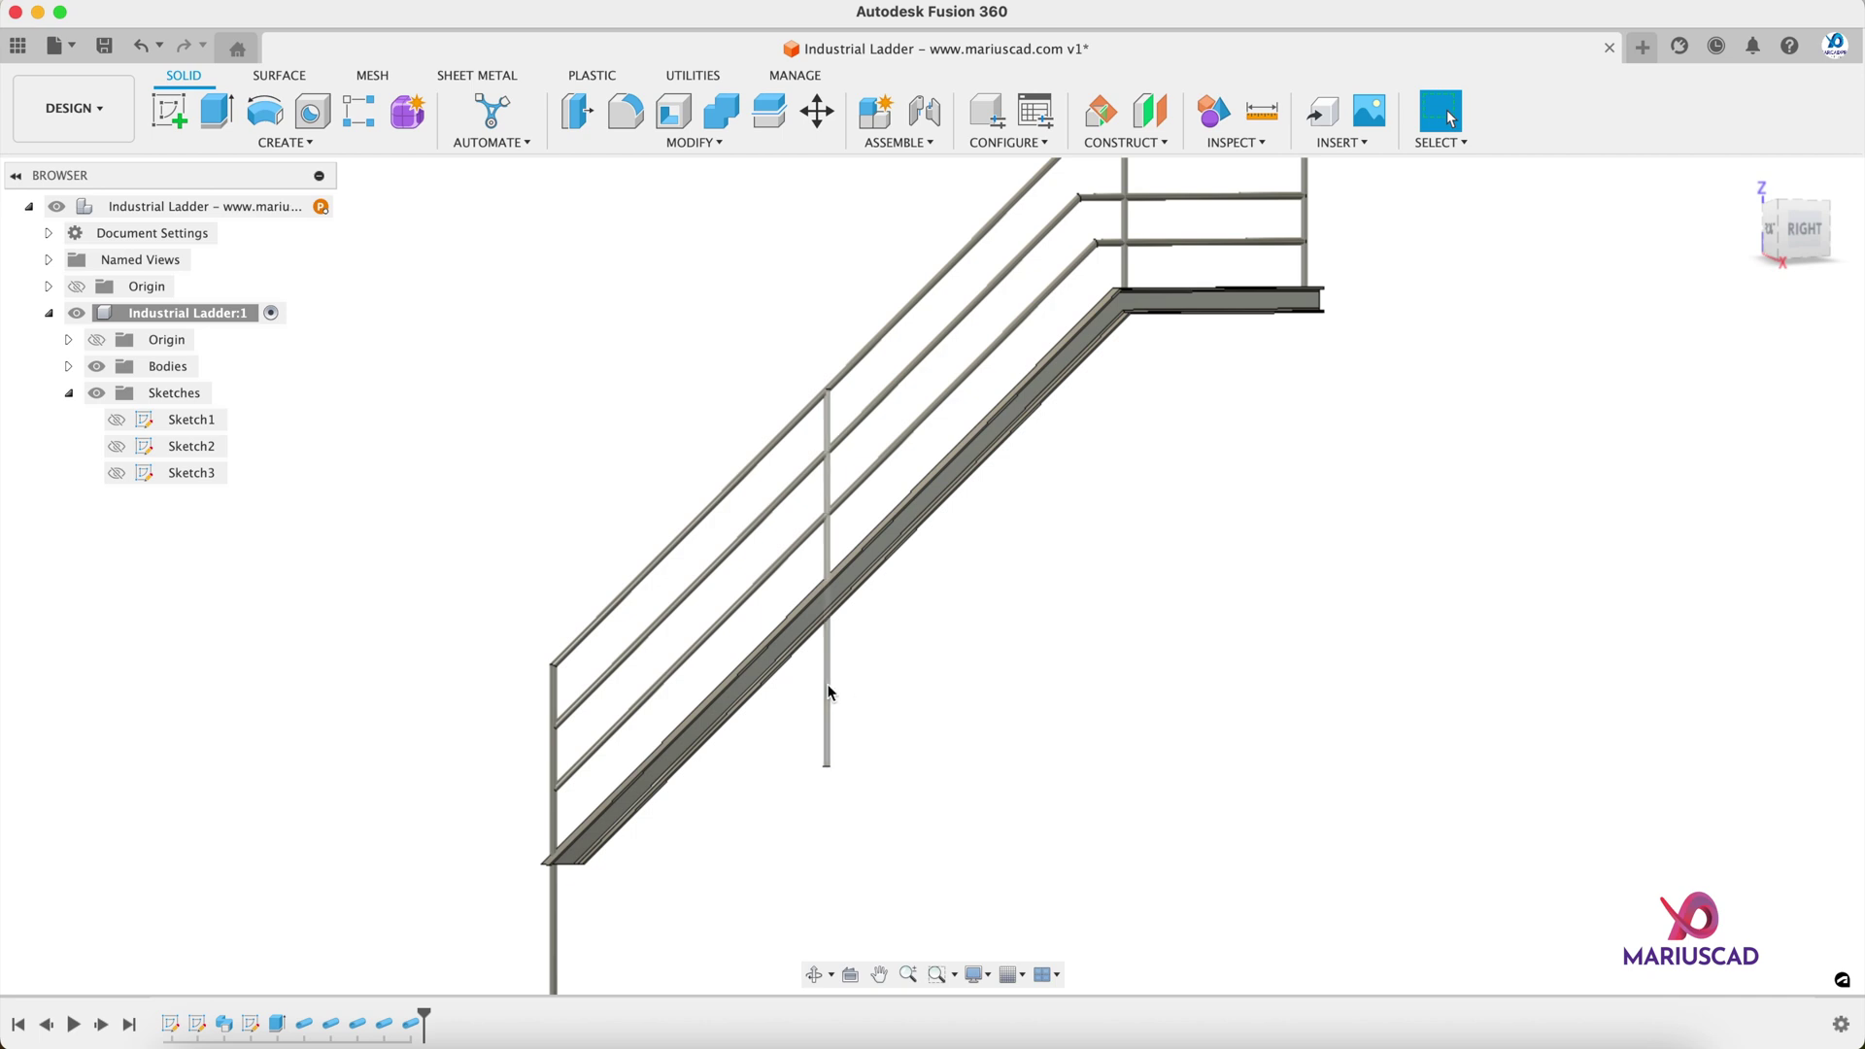
{"action": "middle_click_drag", "start_coordinate": [870, 614], "coordinate": [904, 550], "text": "shift"}
{"action": "scroll", "coordinate": [888, 602], "scroll_direction": "up", "scroll_amount": 5}
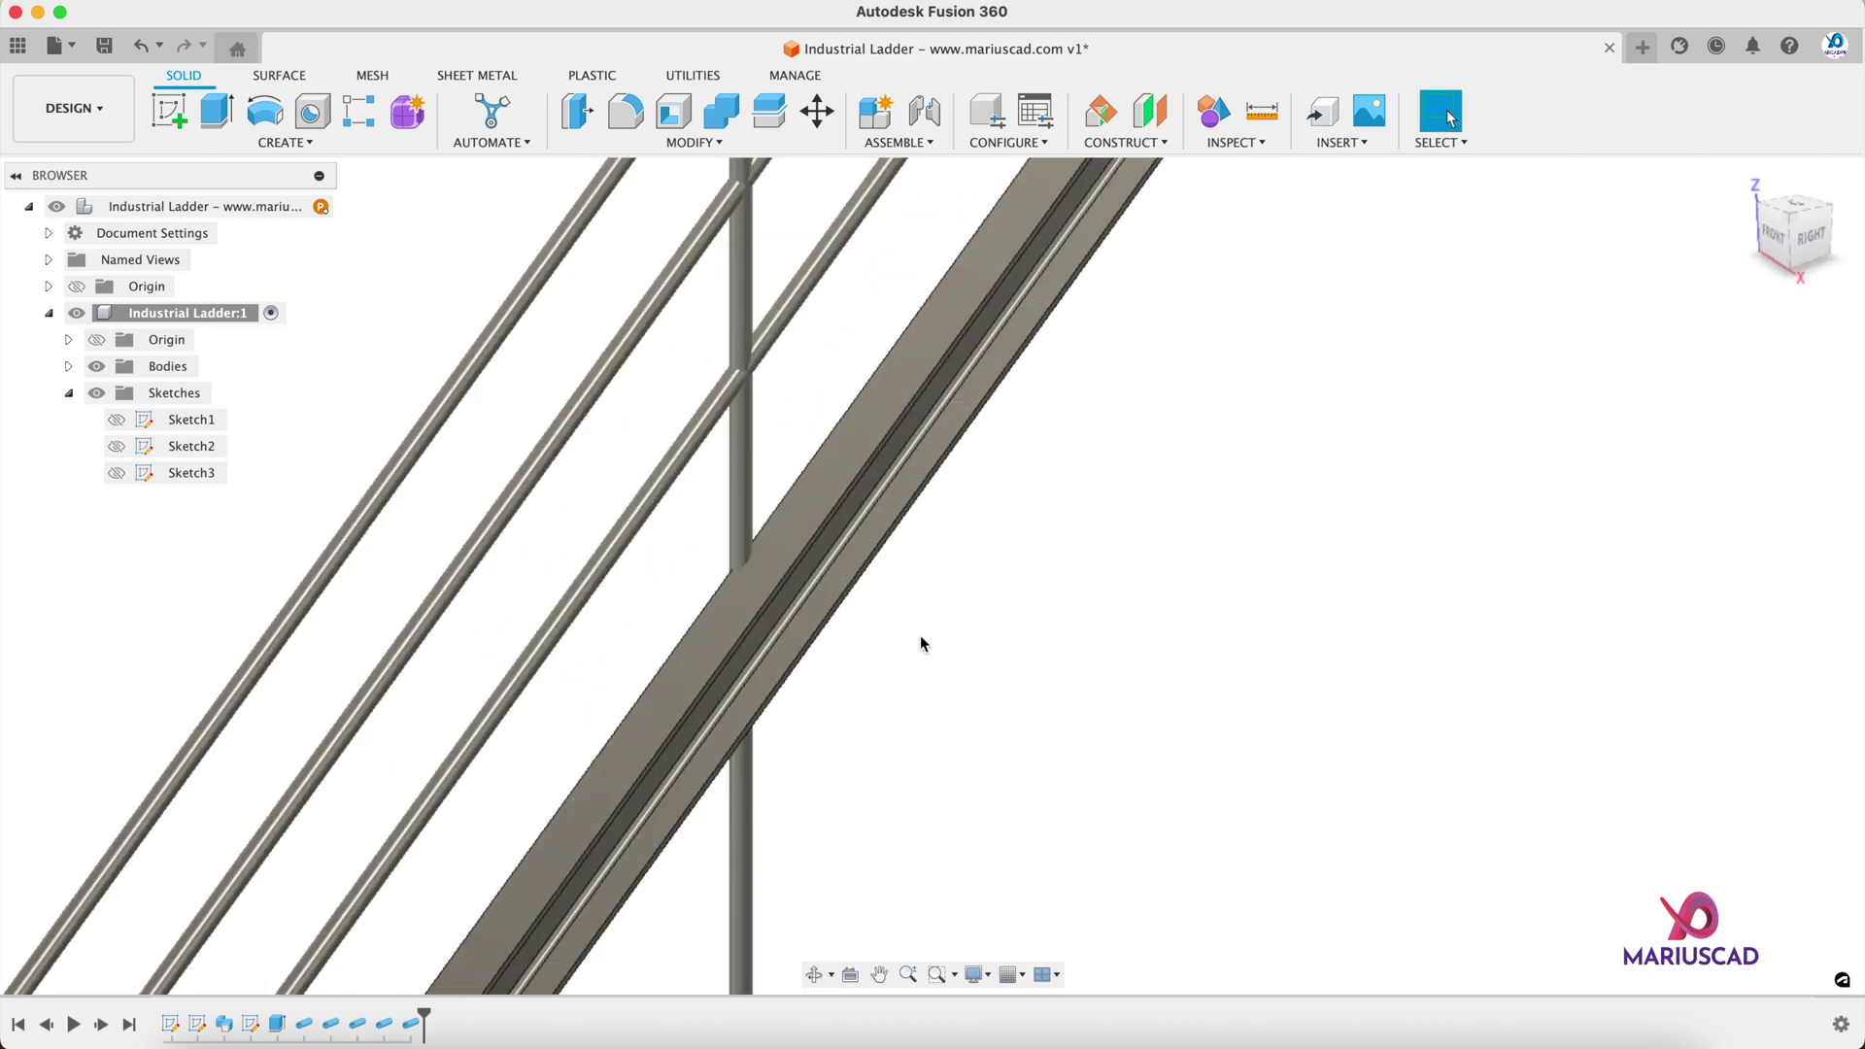
{"action": "middle_click_drag", "start_coordinate": [907, 487], "coordinate": [845, 516]}
{"action": "scroll", "coordinate": [841, 511], "scroll_direction": "down", "scroll_amount": 5}
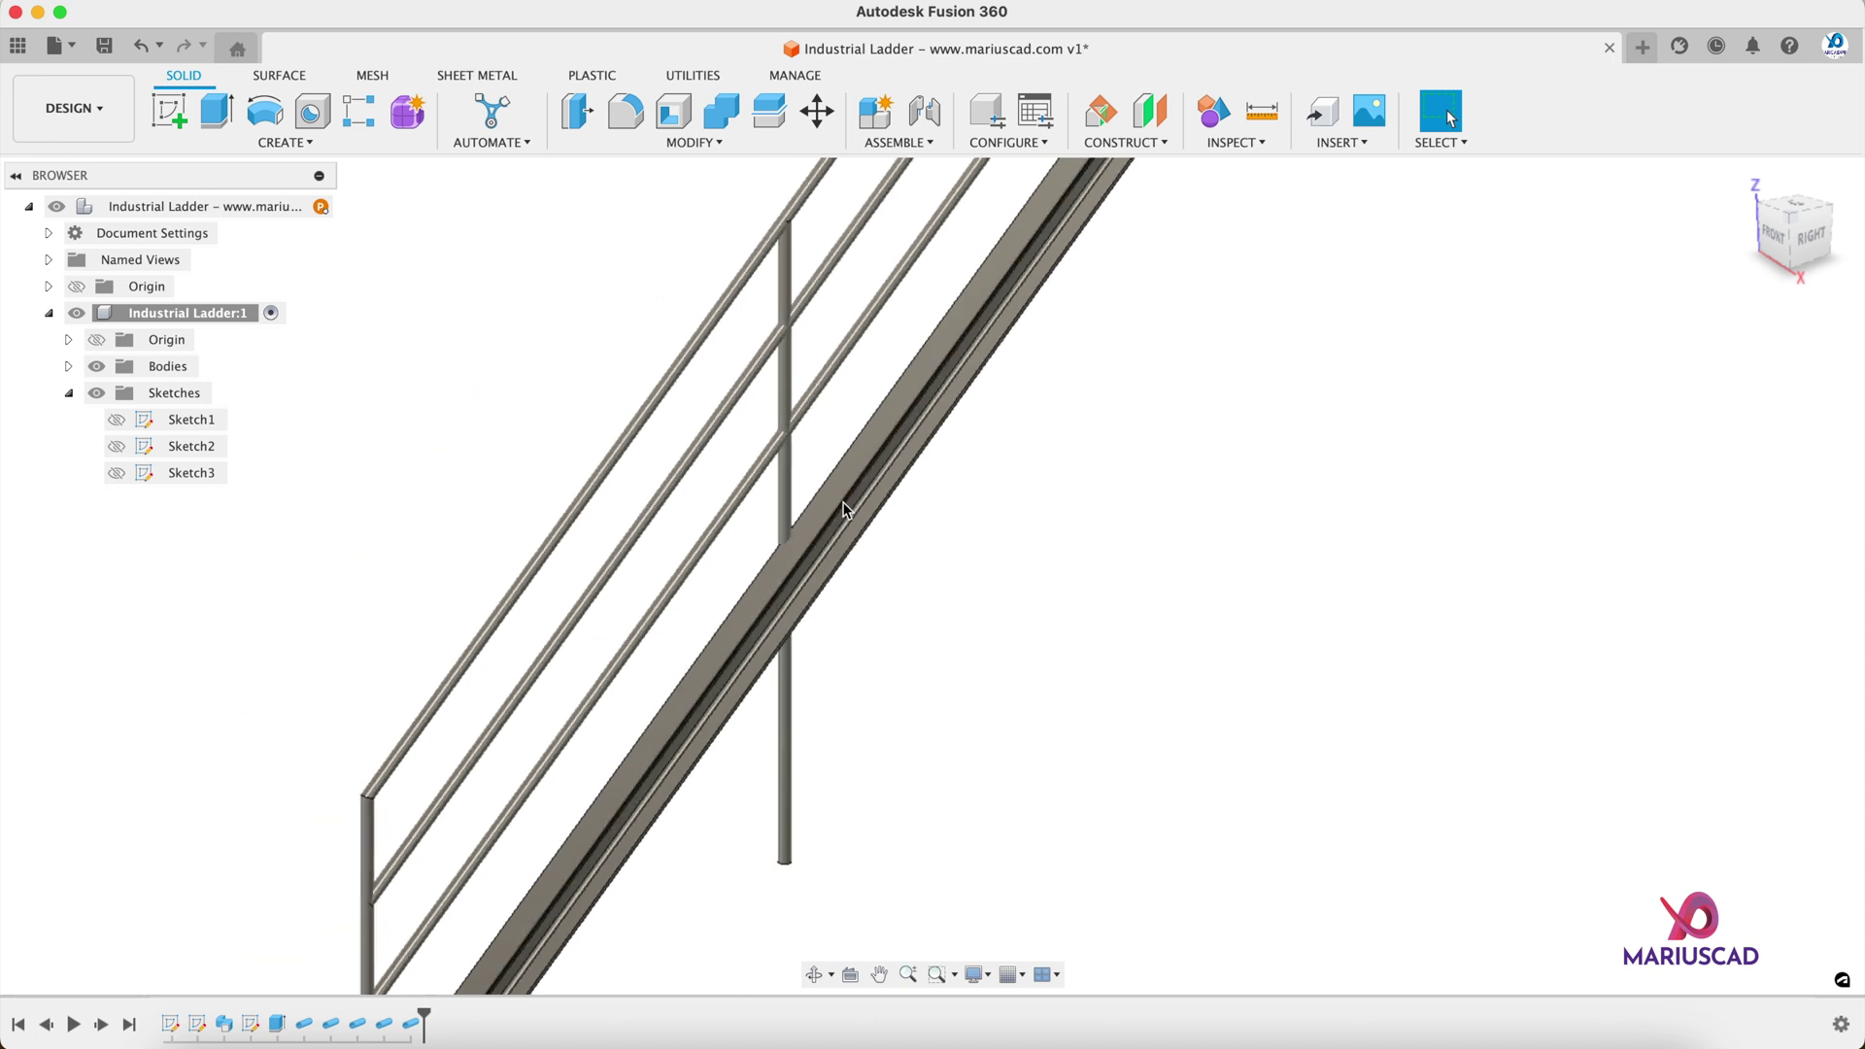
{"action": "scroll", "coordinate": [853, 480], "scroll_direction": "down", "scroll_amount": 5}
{"action": "key", "text": "m"}
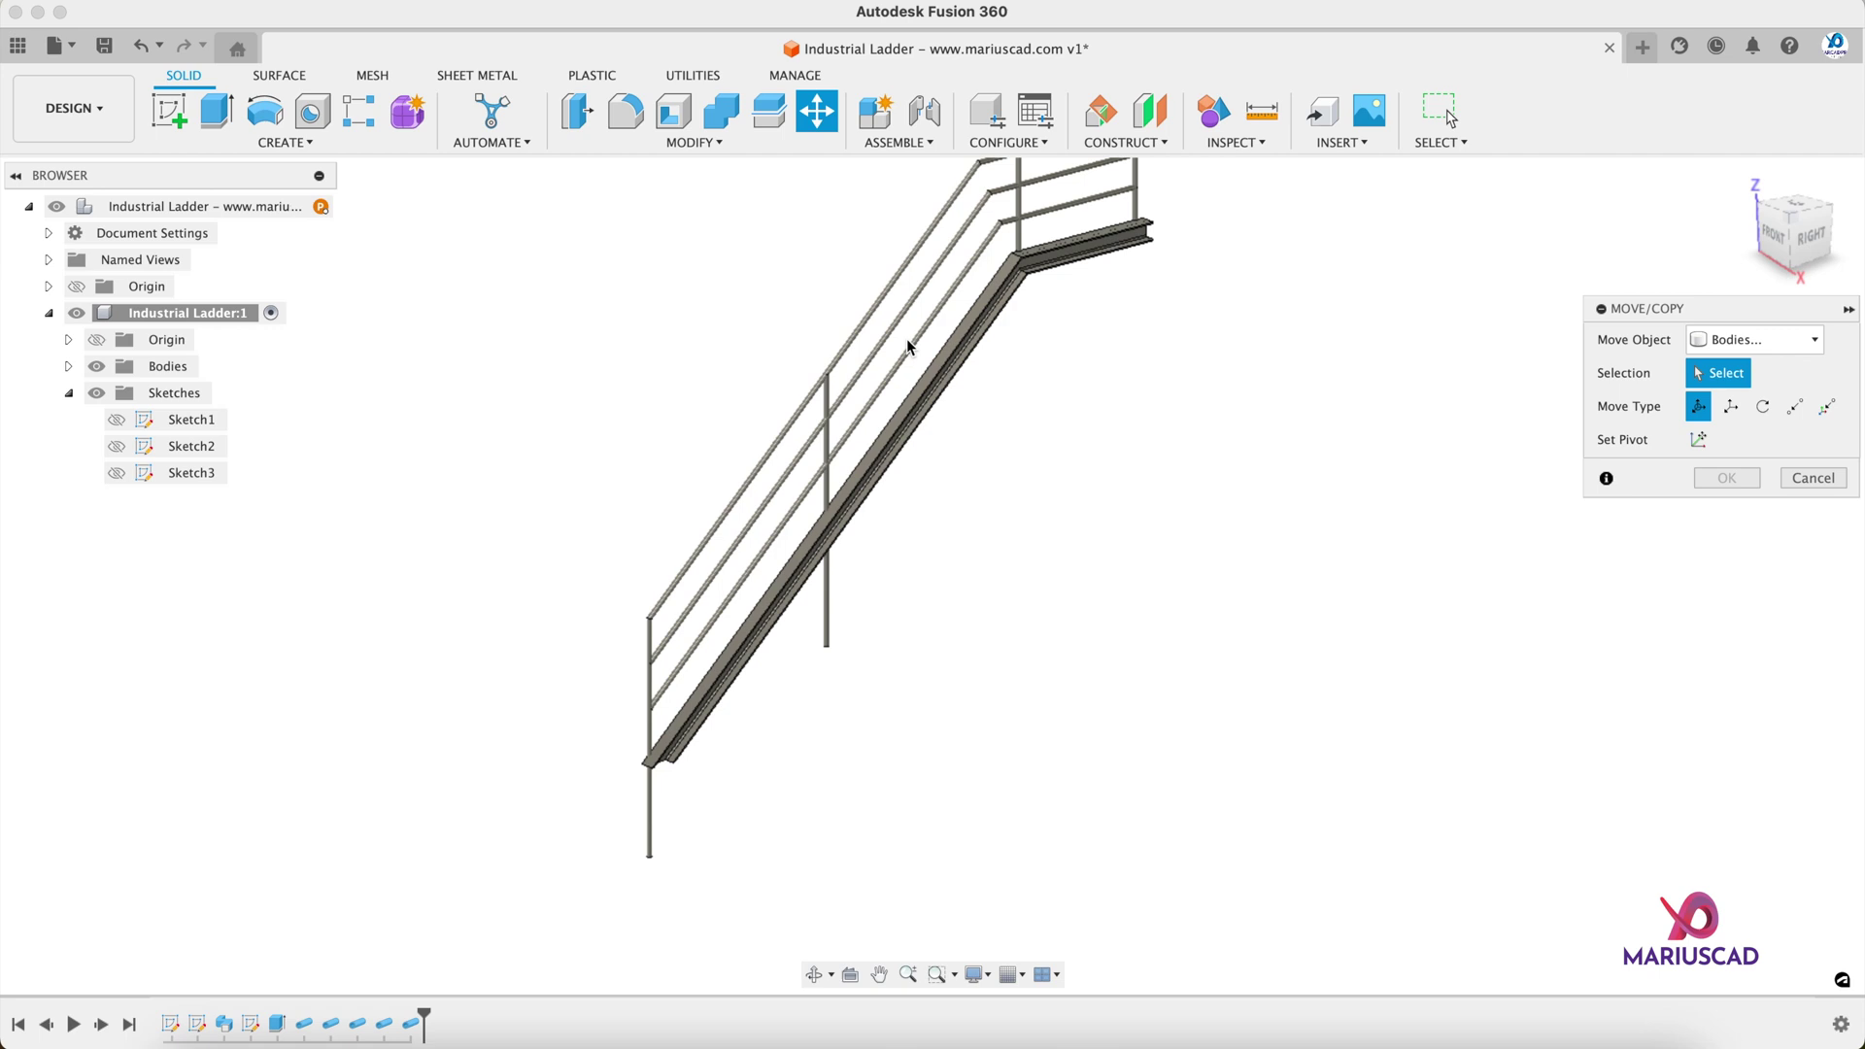
Step: Select the mid-flight post, middle and top handrails, drag along X, then enter distance 0
{"action": "scroll", "coordinate": [687, 812], "scroll_direction": "up", "scroll_amount": 3}
{"action": "left_click", "coordinate": [685, 812]}
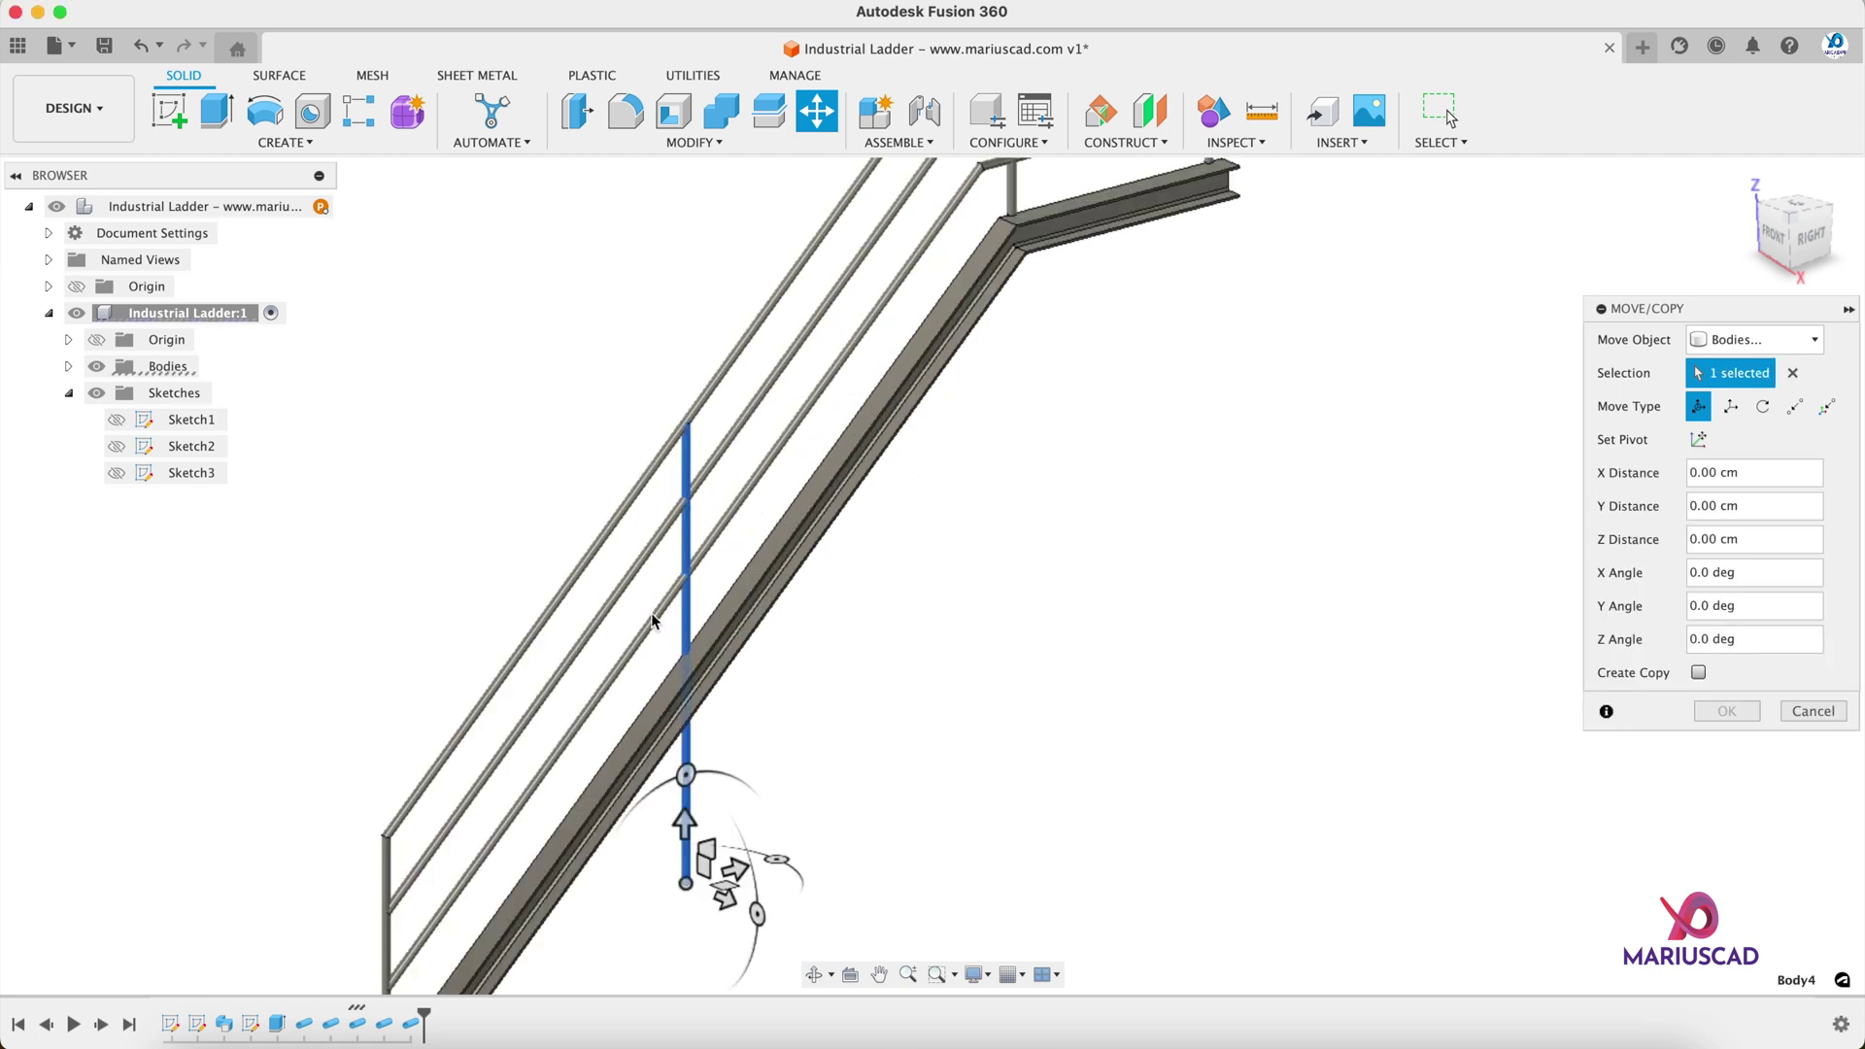
{"action": "left_click", "coordinate": [621, 587]}
{"action": "left_click", "coordinate": [586, 558]}
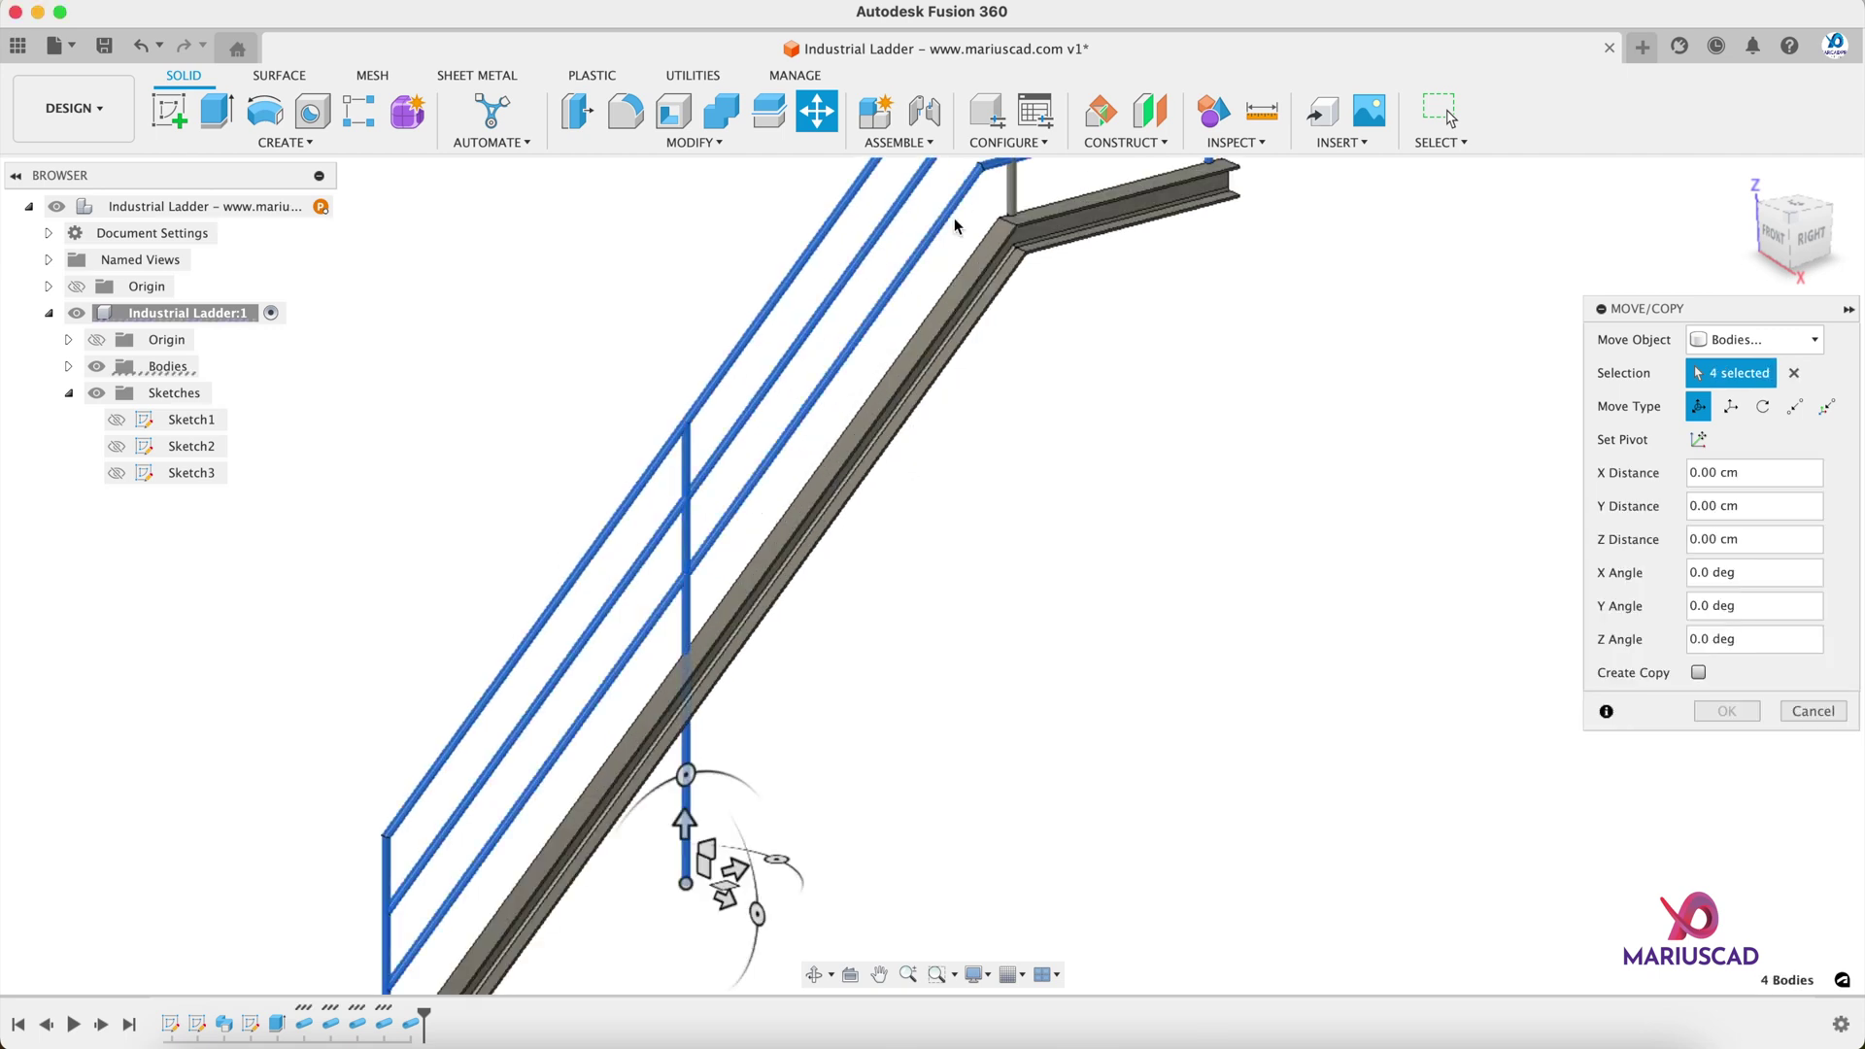
{"action": "scroll", "coordinate": [1163, 319], "scroll_direction": "down", "scroll_amount": 5}
{"action": "scroll", "coordinate": [1252, 353], "scroll_direction": "up", "scroll_amount": 3}
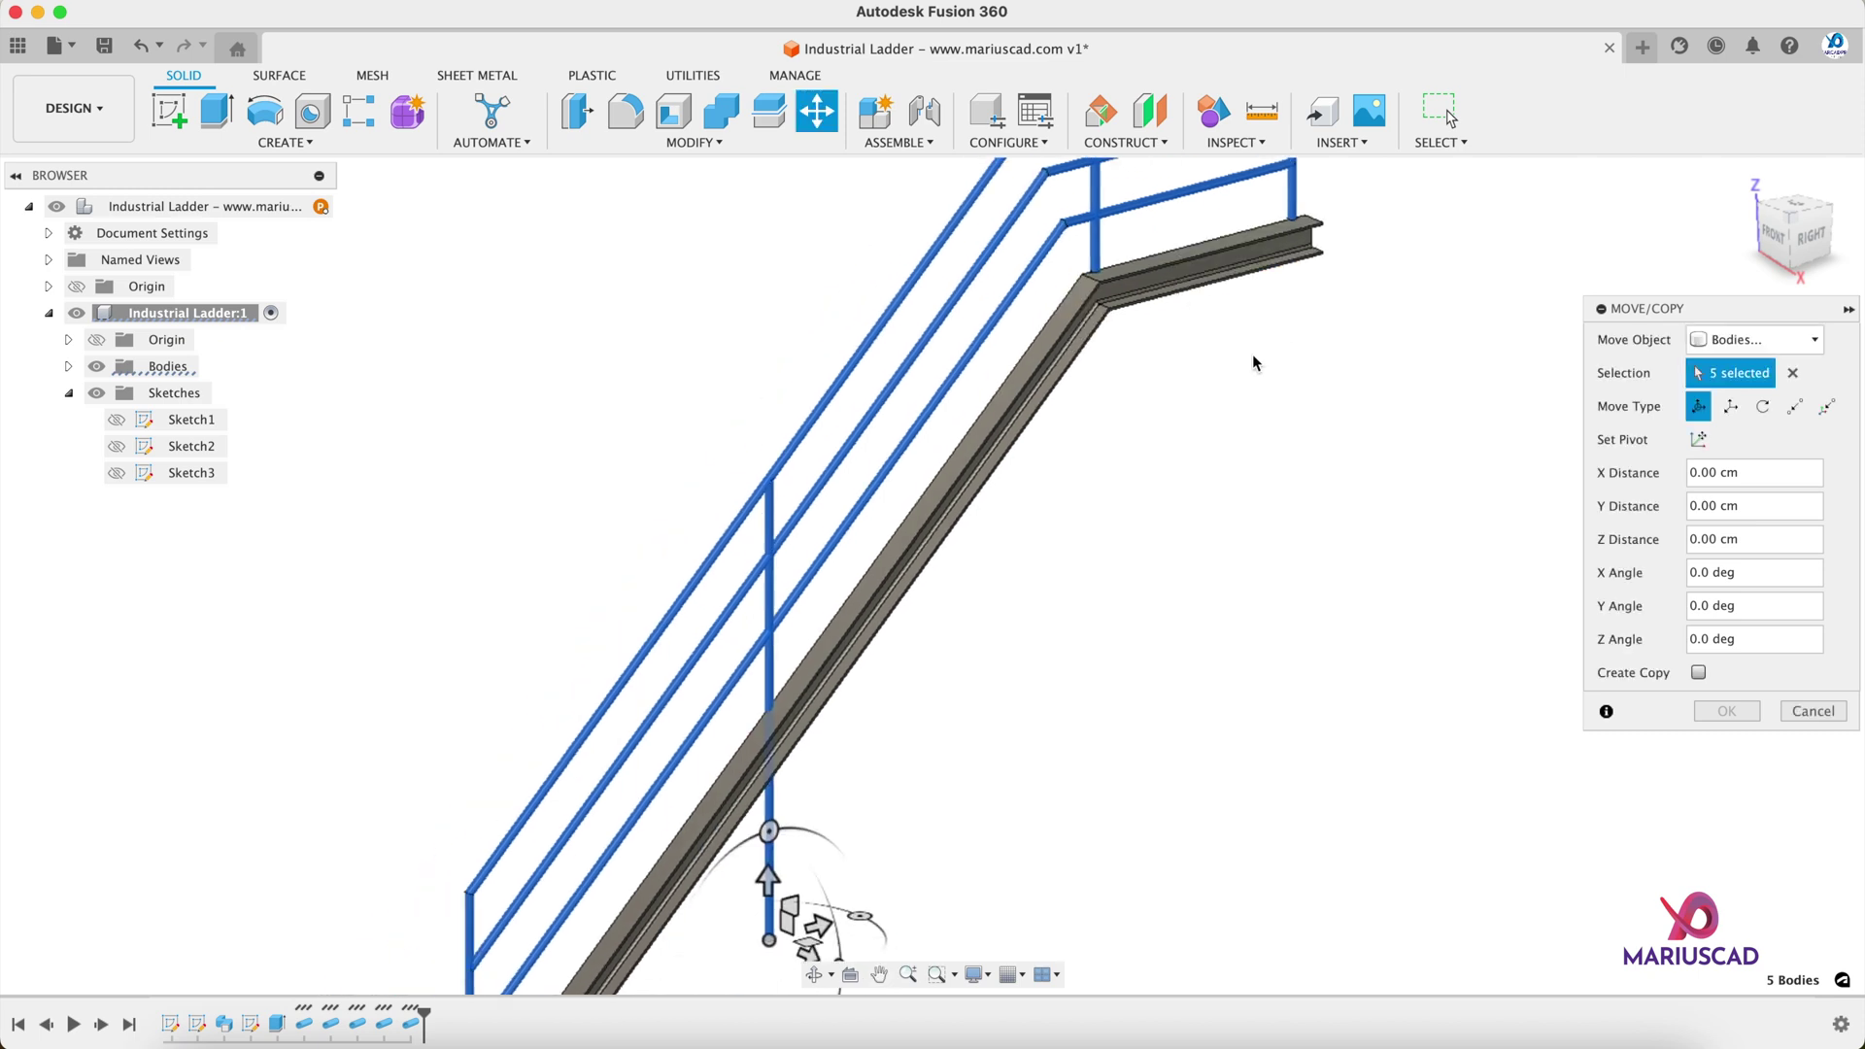
{"action": "scroll", "coordinate": [1248, 369], "scroll_direction": "down", "scroll_amount": 3}
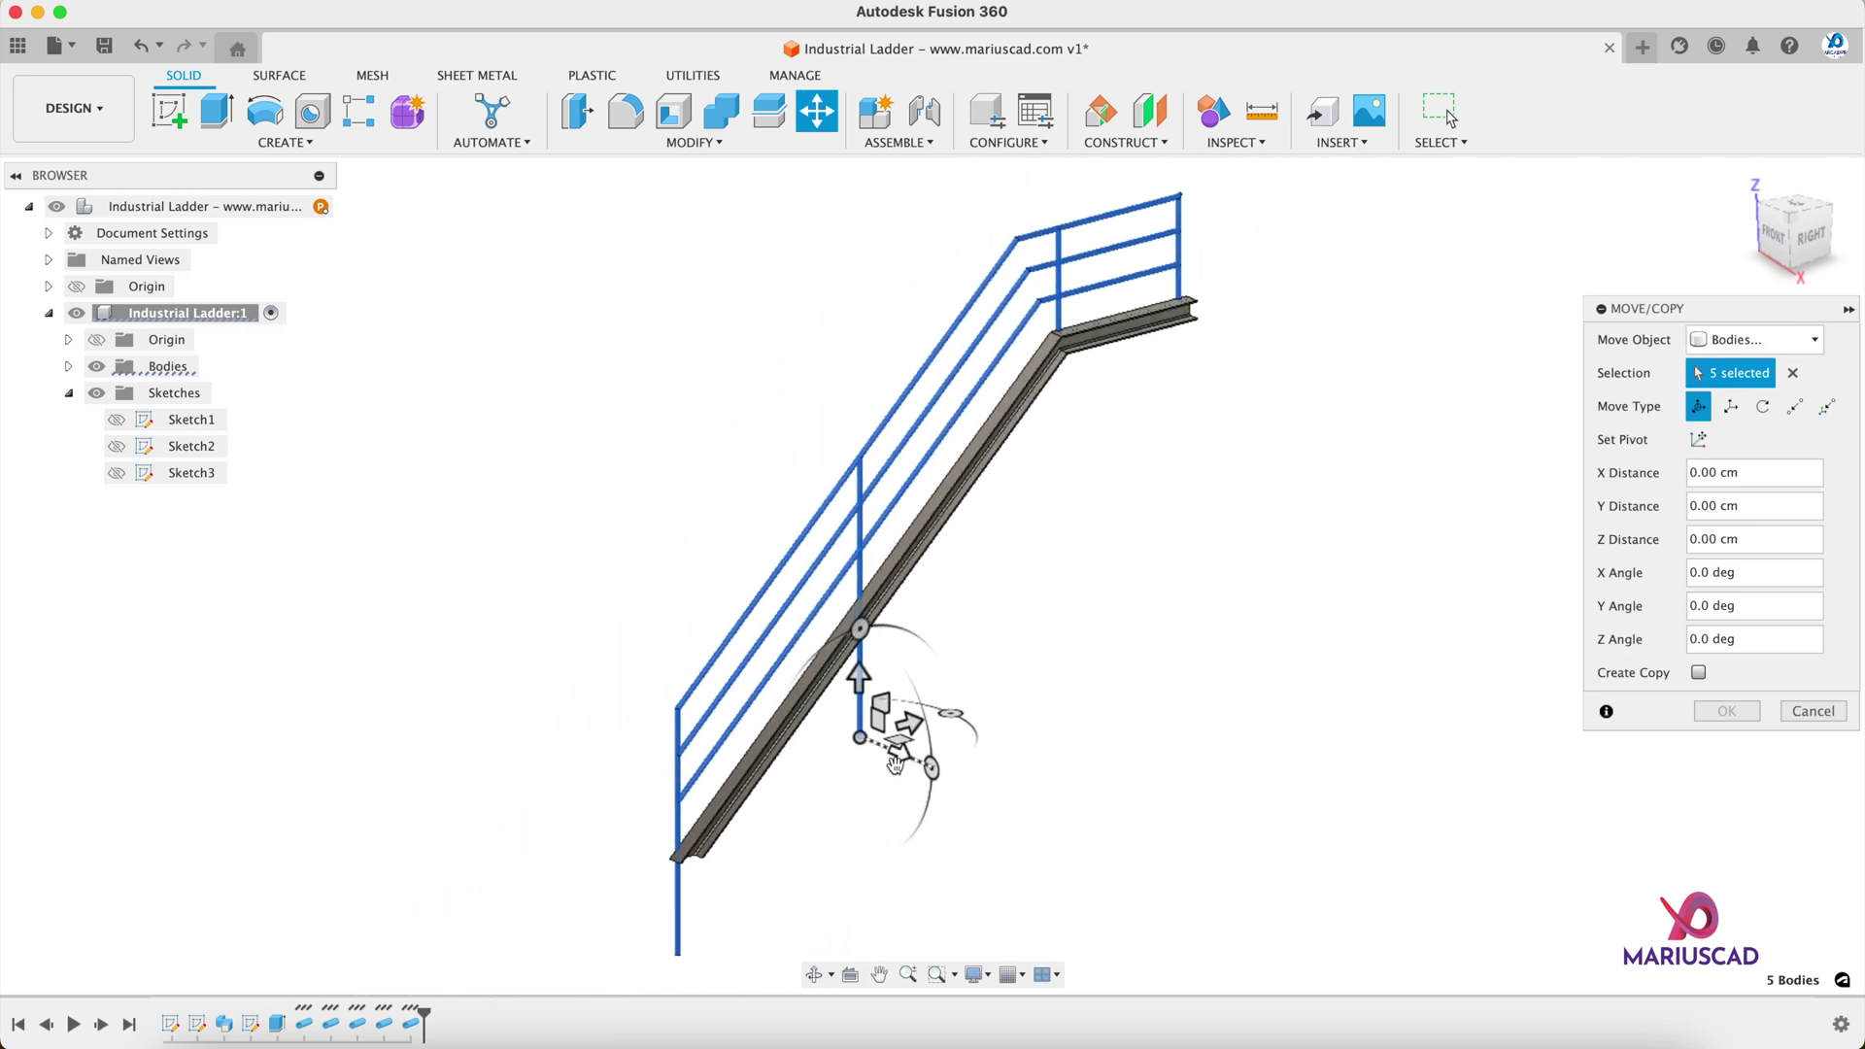
{"action": "left_click_drag", "start_coordinate": [895, 765], "coordinate": [917, 773]}
{"action": "type", "text": "0"}
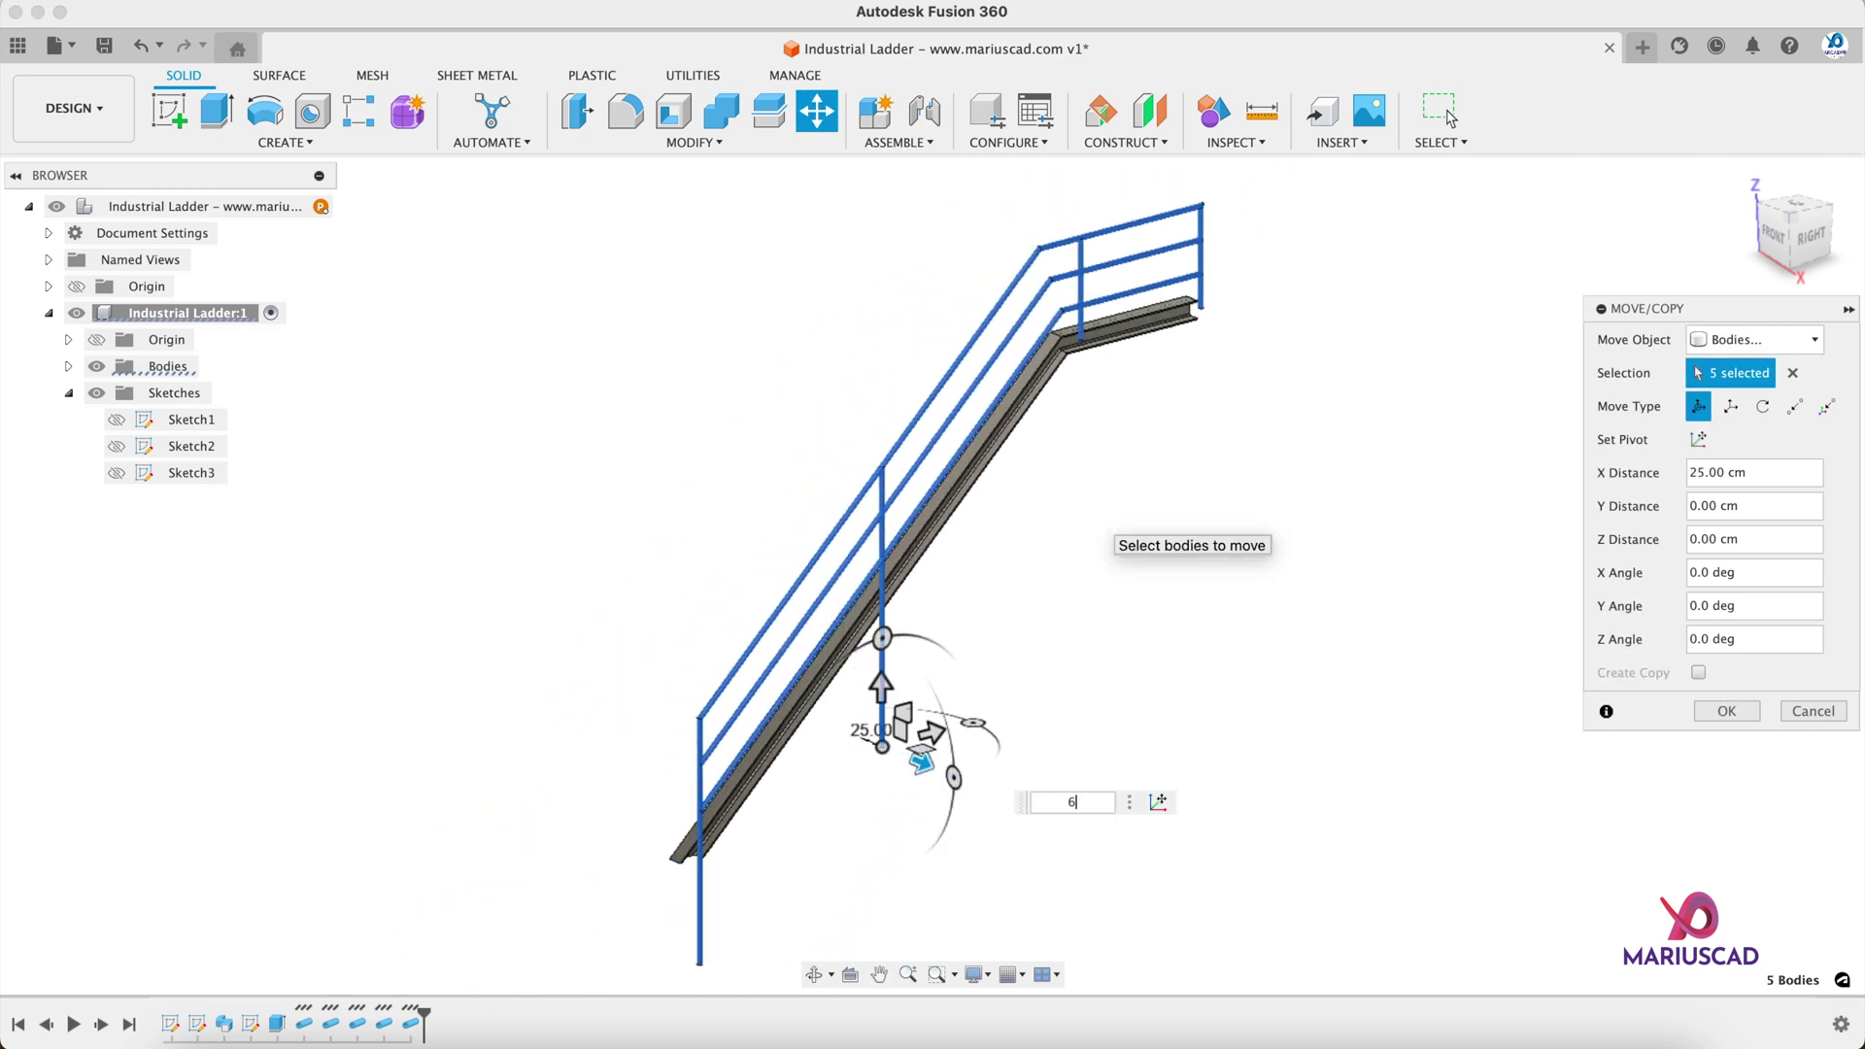
{"action": "key", "text": "Return"}
{"action": "scroll", "coordinate": [1078, 414], "scroll_direction": "up", "scroll_amount": 10}
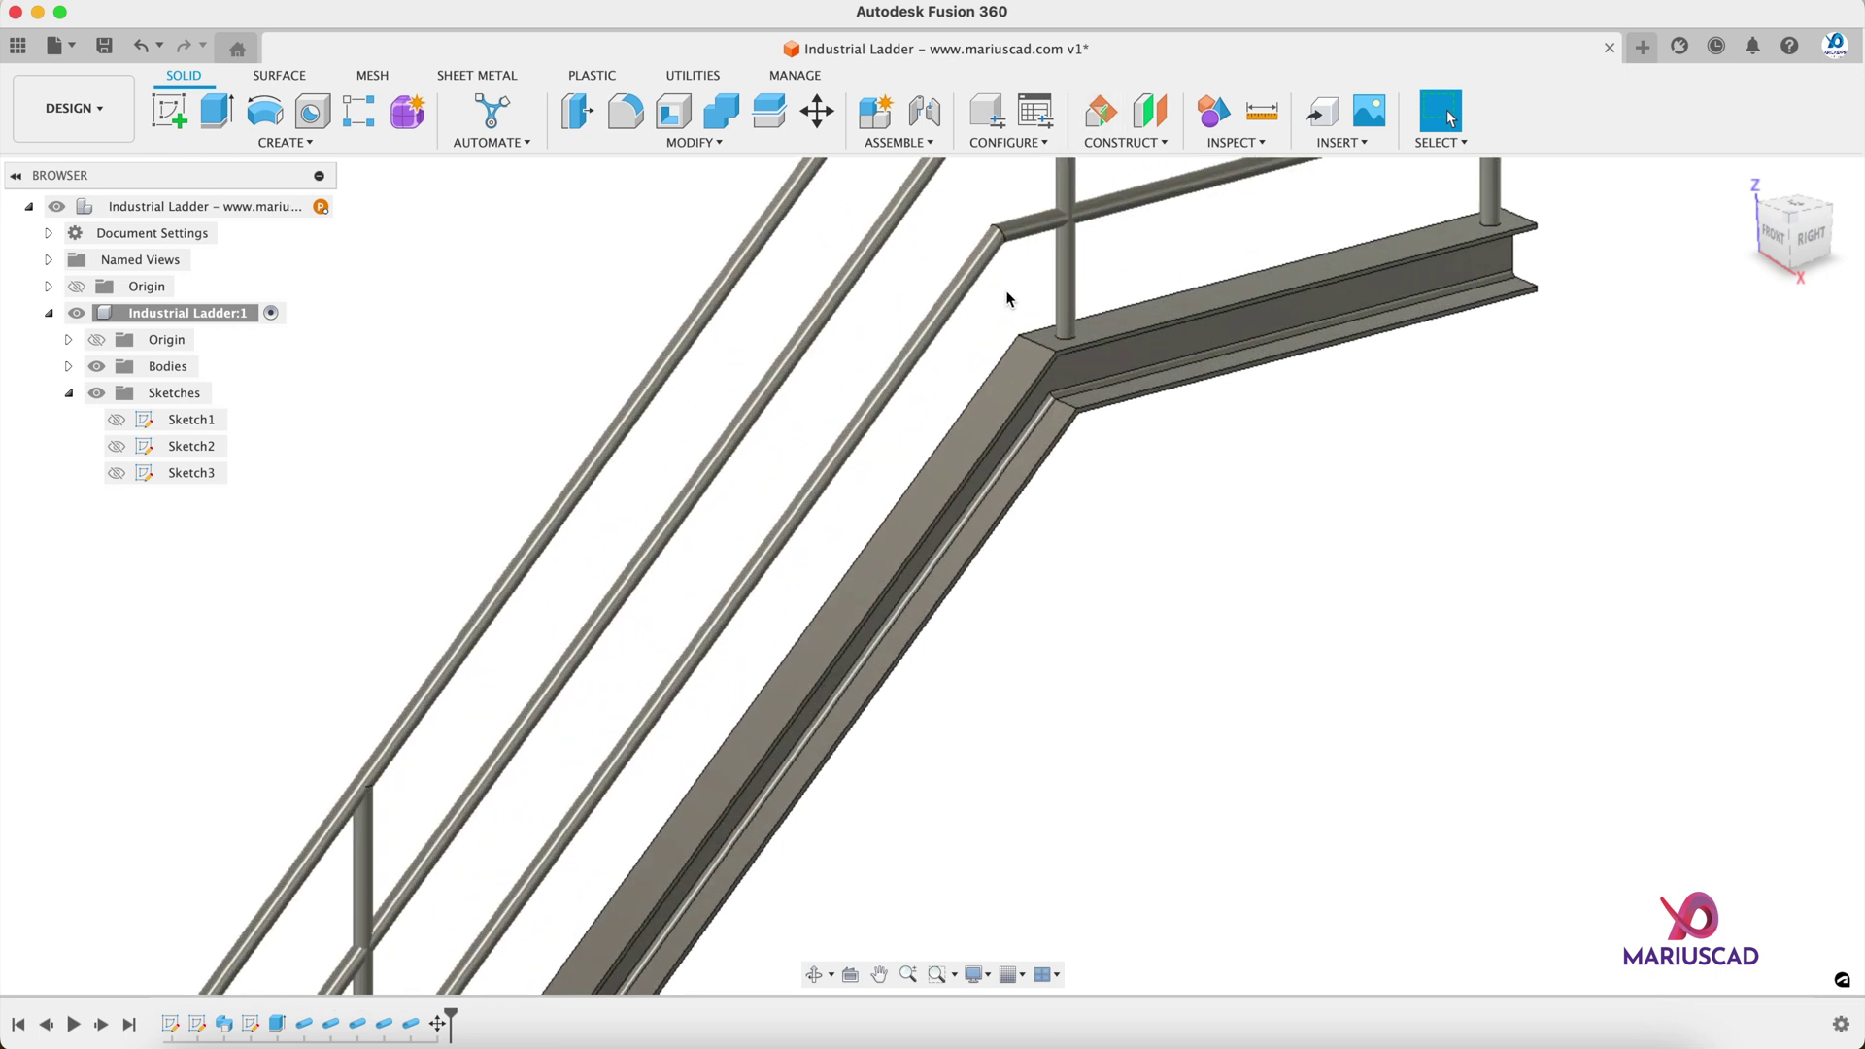
{"action": "scroll", "coordinate": [1090, 523], "scroll_direction": "down", "scroll_amount": 10}
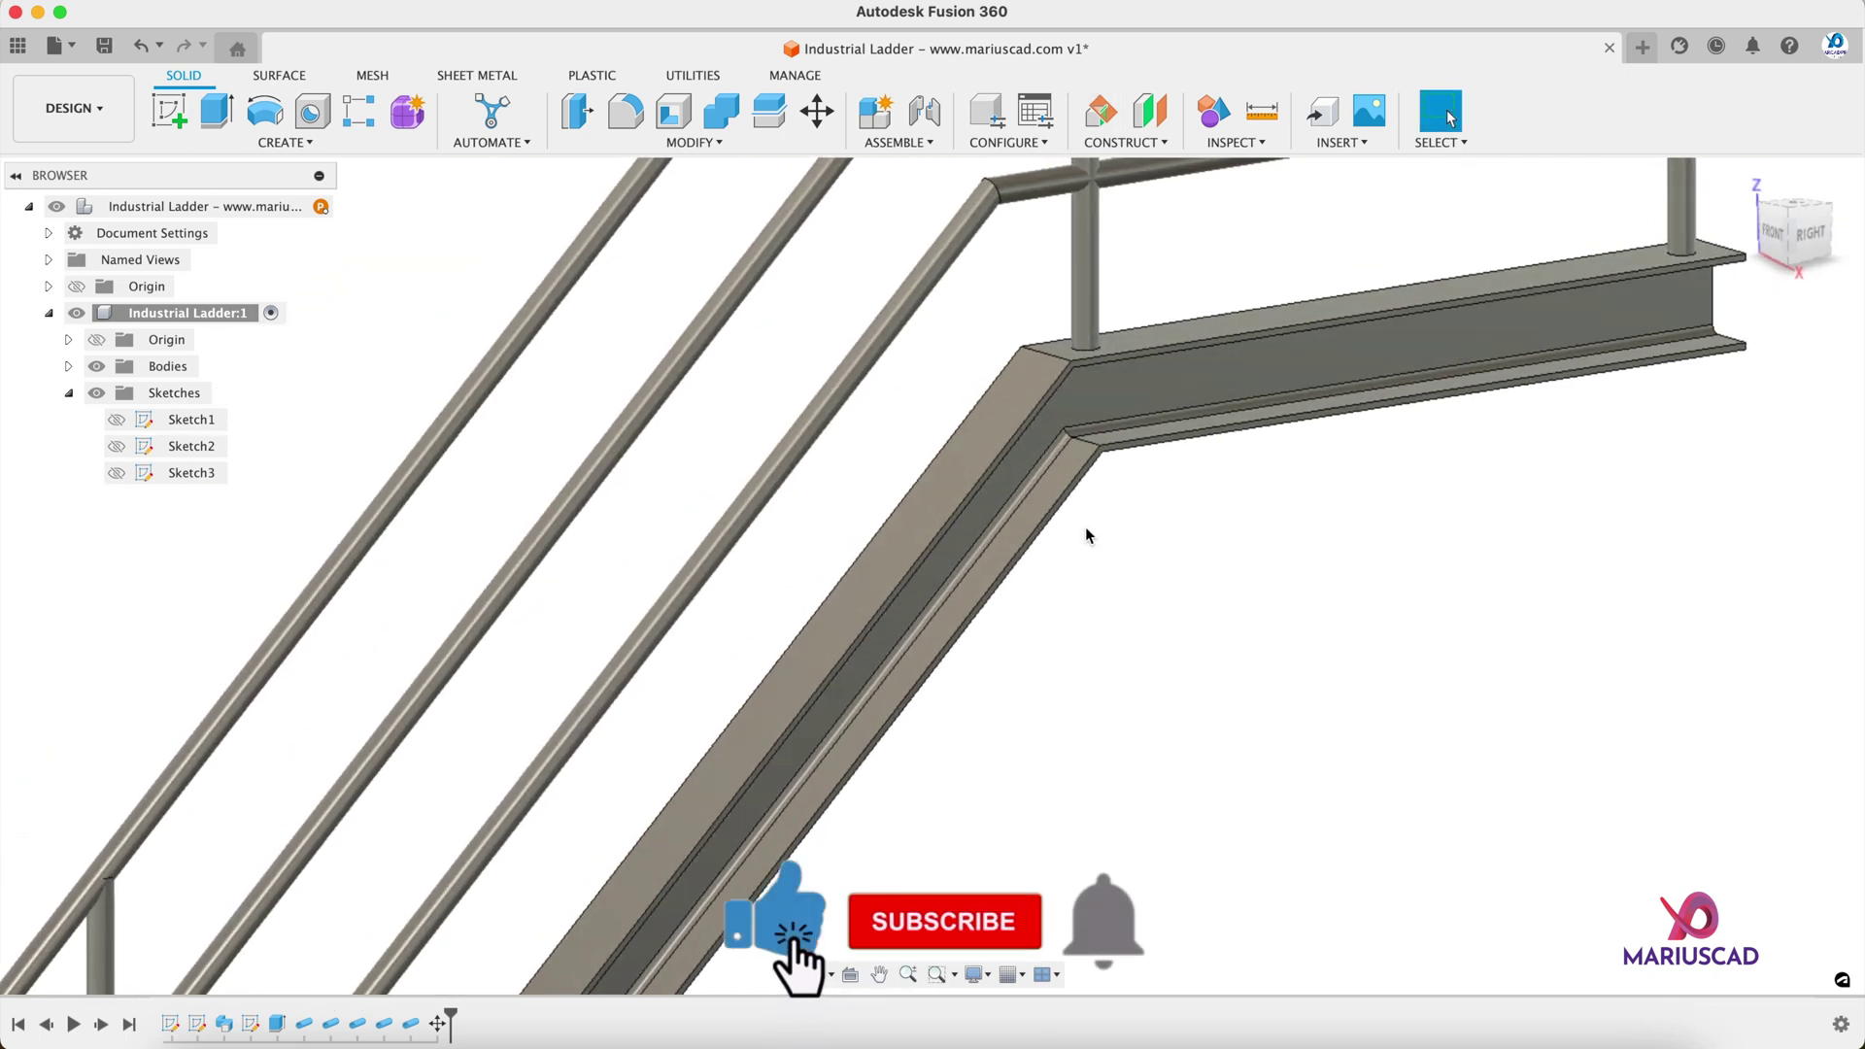
Step: Create a 0 cm offset plane on the stringer's inner face
{"action": "left_click", "coordinate": [1122, 141]}
{"action": "left_click", "coordinate": [1134, 169]}
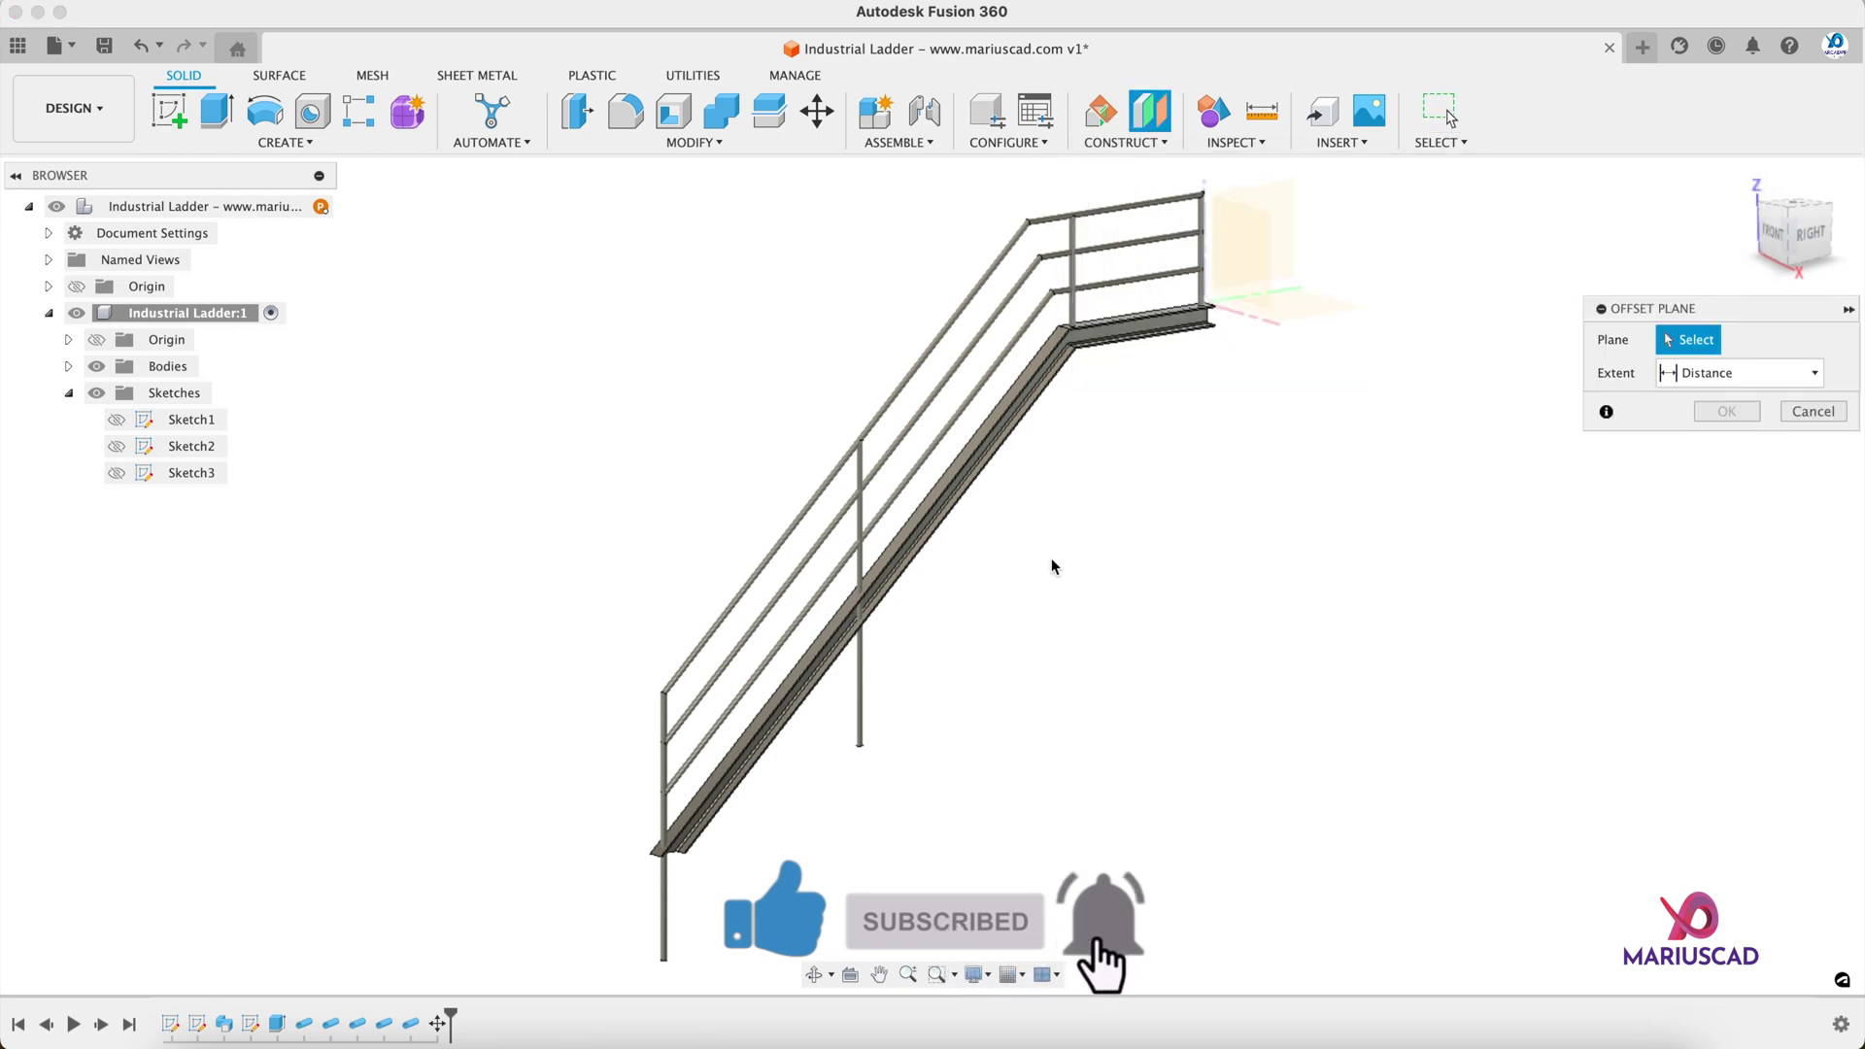
{"action": "scroll", "coordinate": [1051, 557], "scroll_direction": "up", "scroll_amount": 5}
{"action": "left_click", "coordinate": [983, 394]}
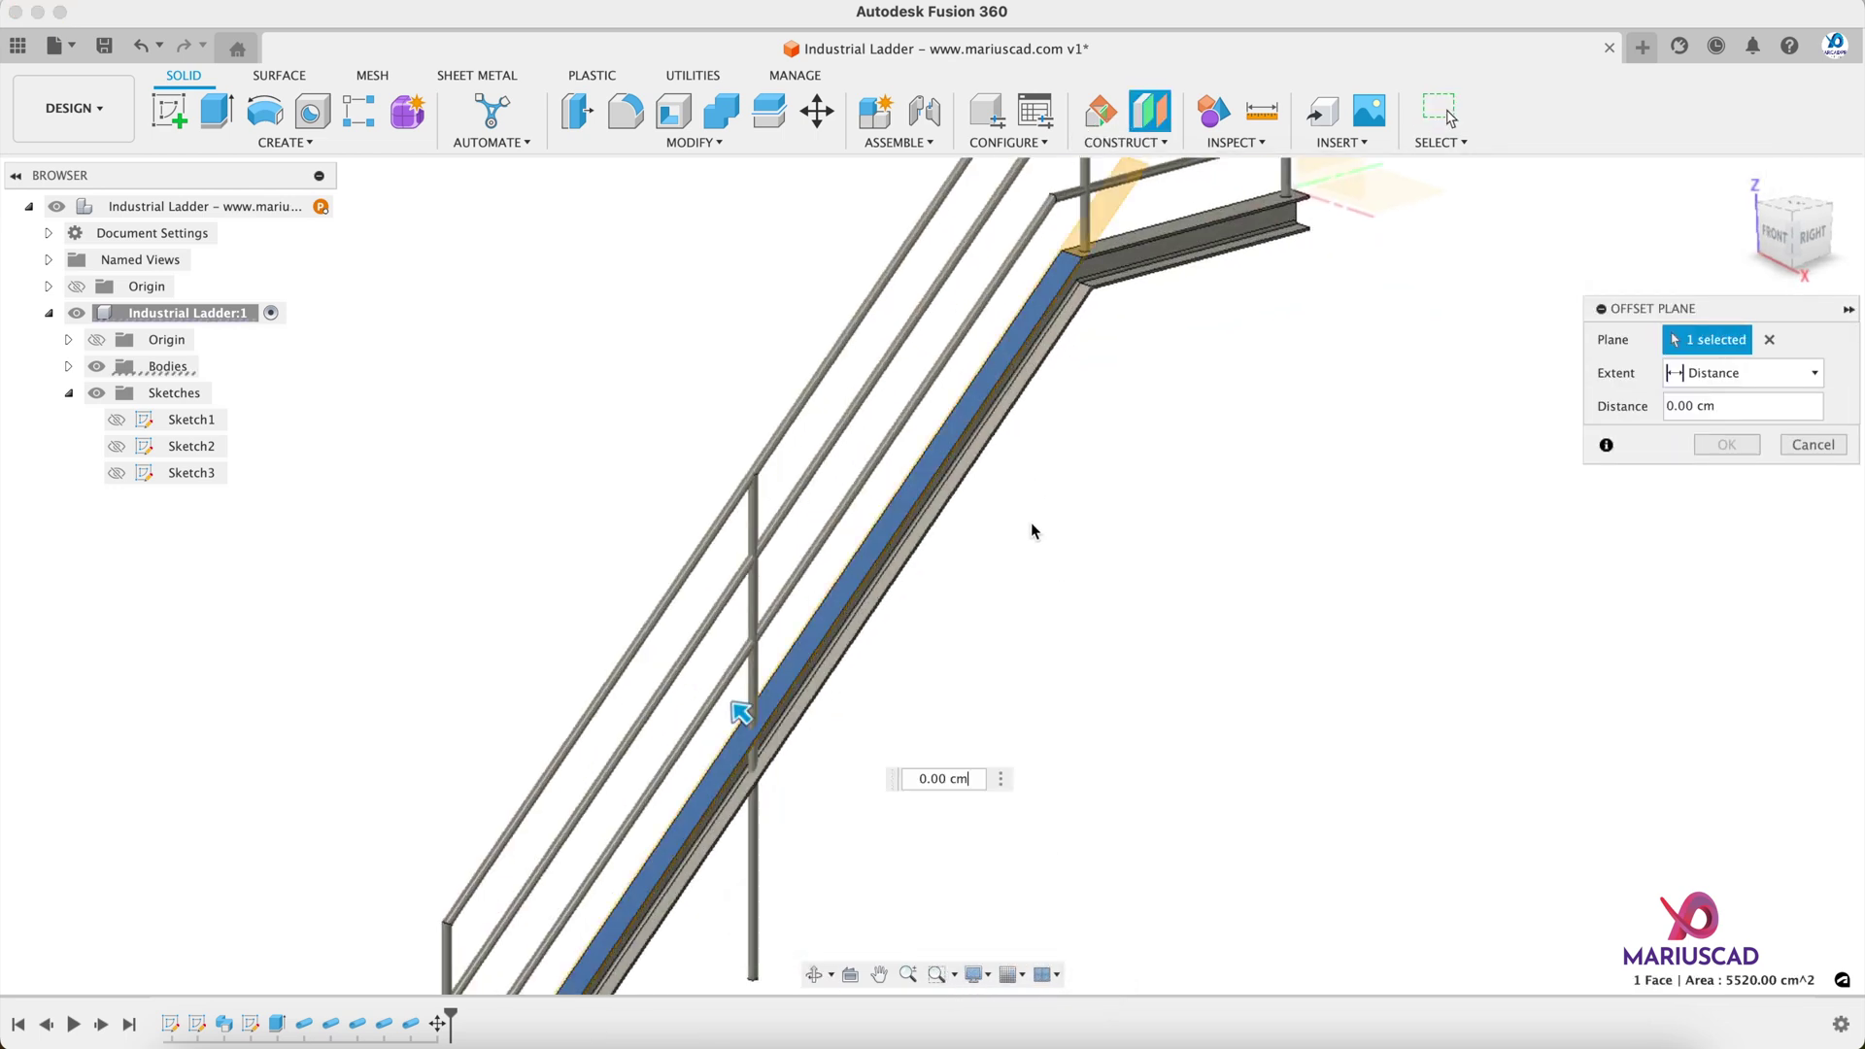
{"action": "middle_click_drag", "start_coordinate": [1021, 570], "coordinate": [1121, 347], "text": "shift"}
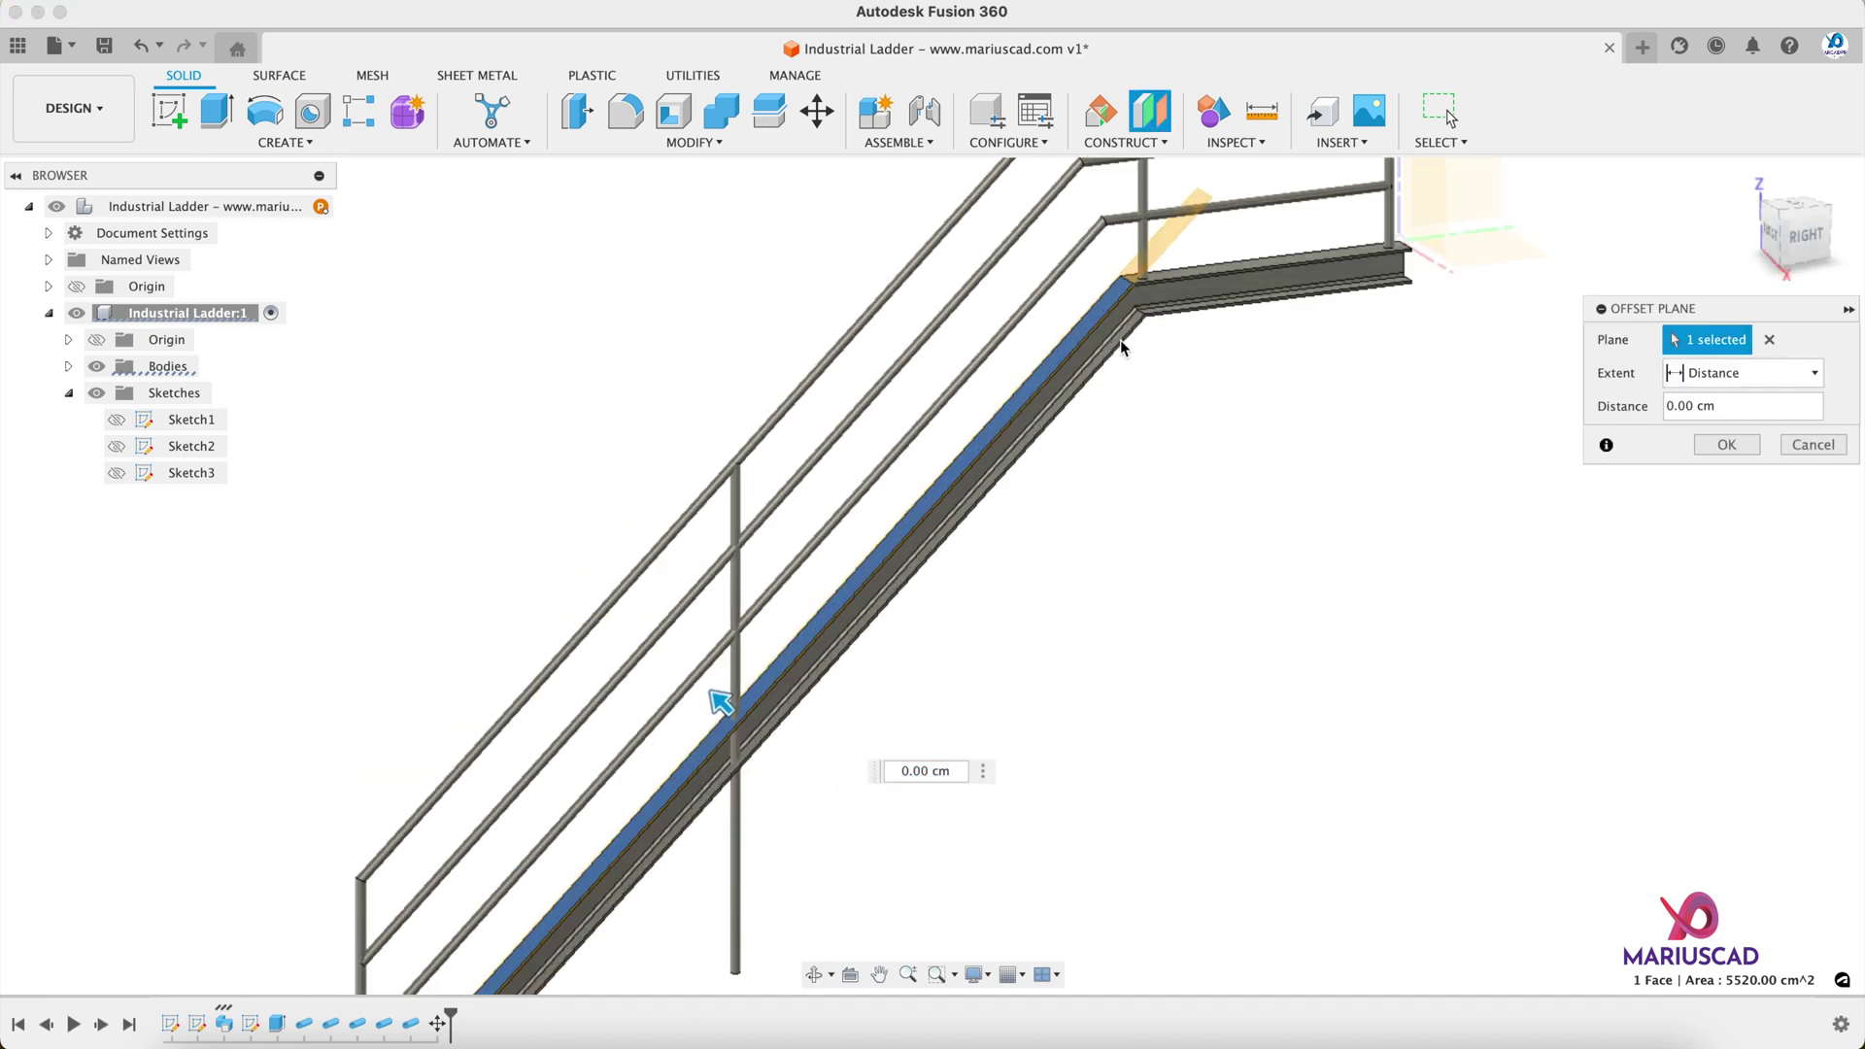
{"action": "left_click", "coordinate": [1728, 449]}
{"action": "middle_click_drag", "start_coordinate": [933, 625], "coordinate": [1076, 638], "text": "shift"}
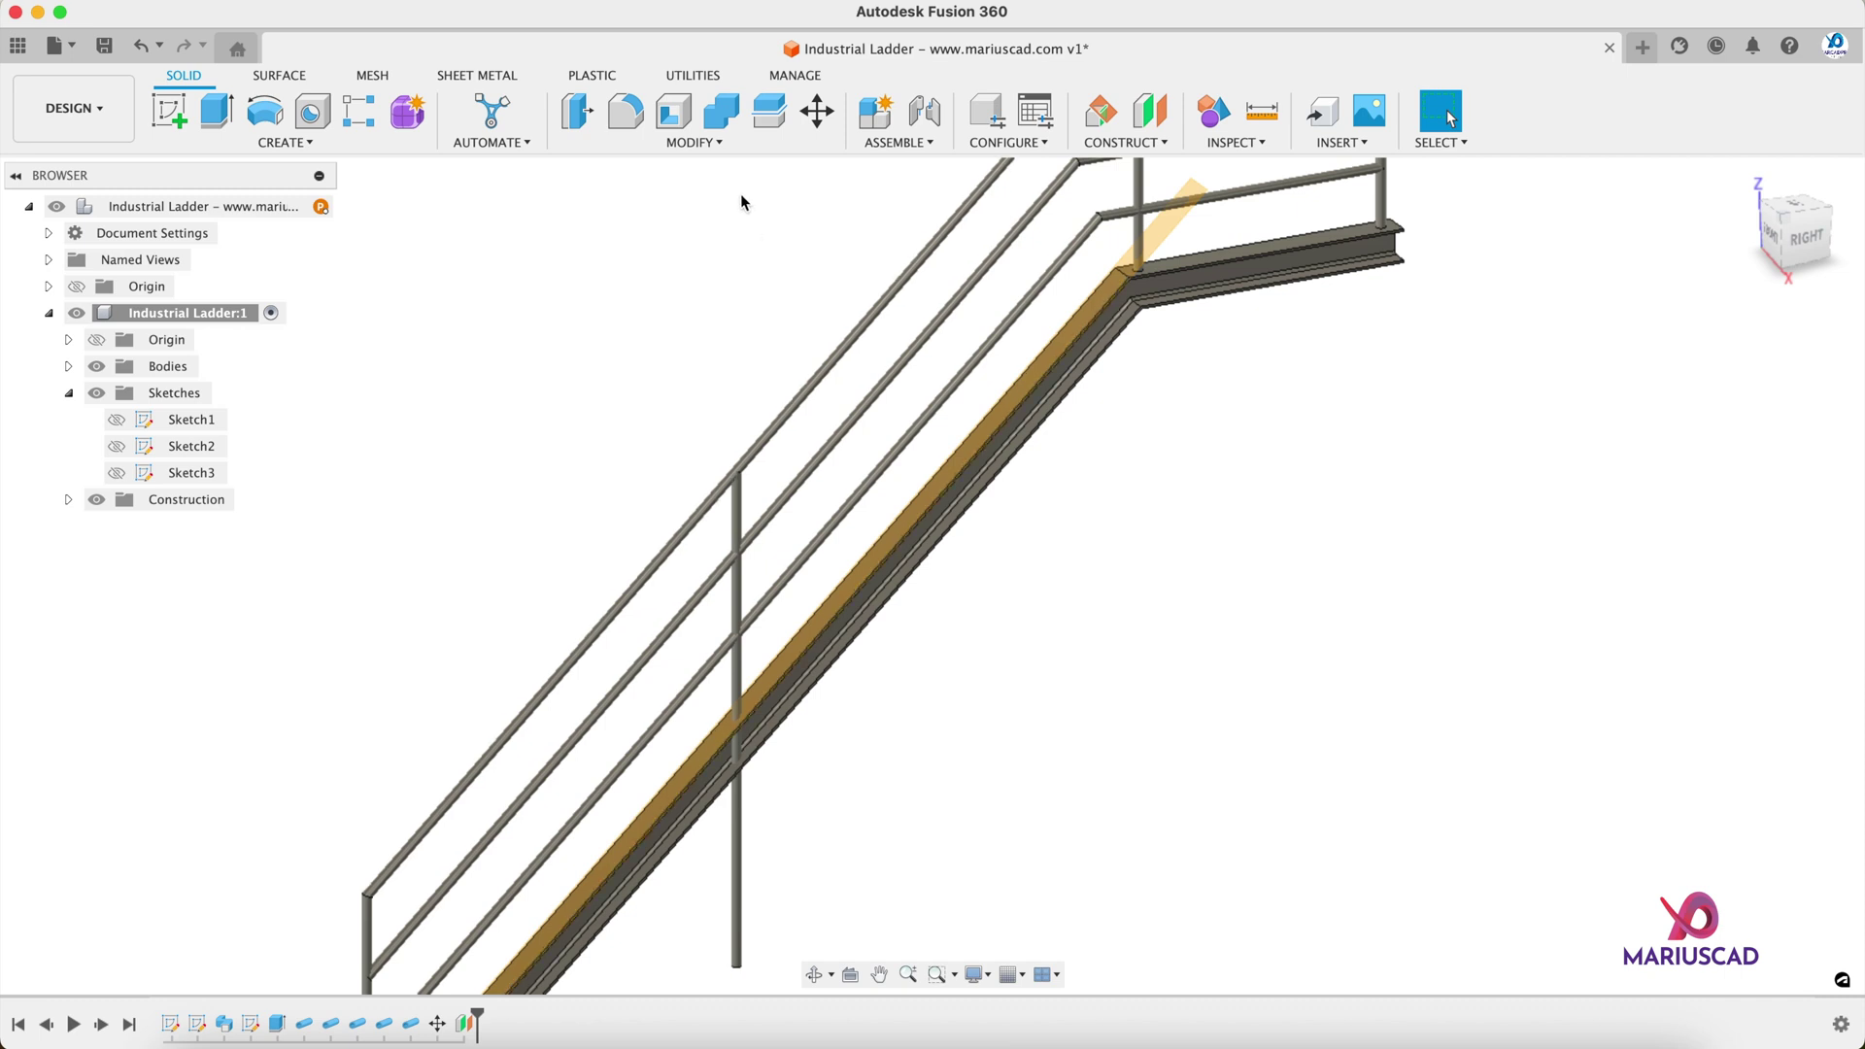
Step: Split the top handrail and mid-flight post using the construction plane as cutter
{"action": "left_click", "coordinate": [767, 127]}
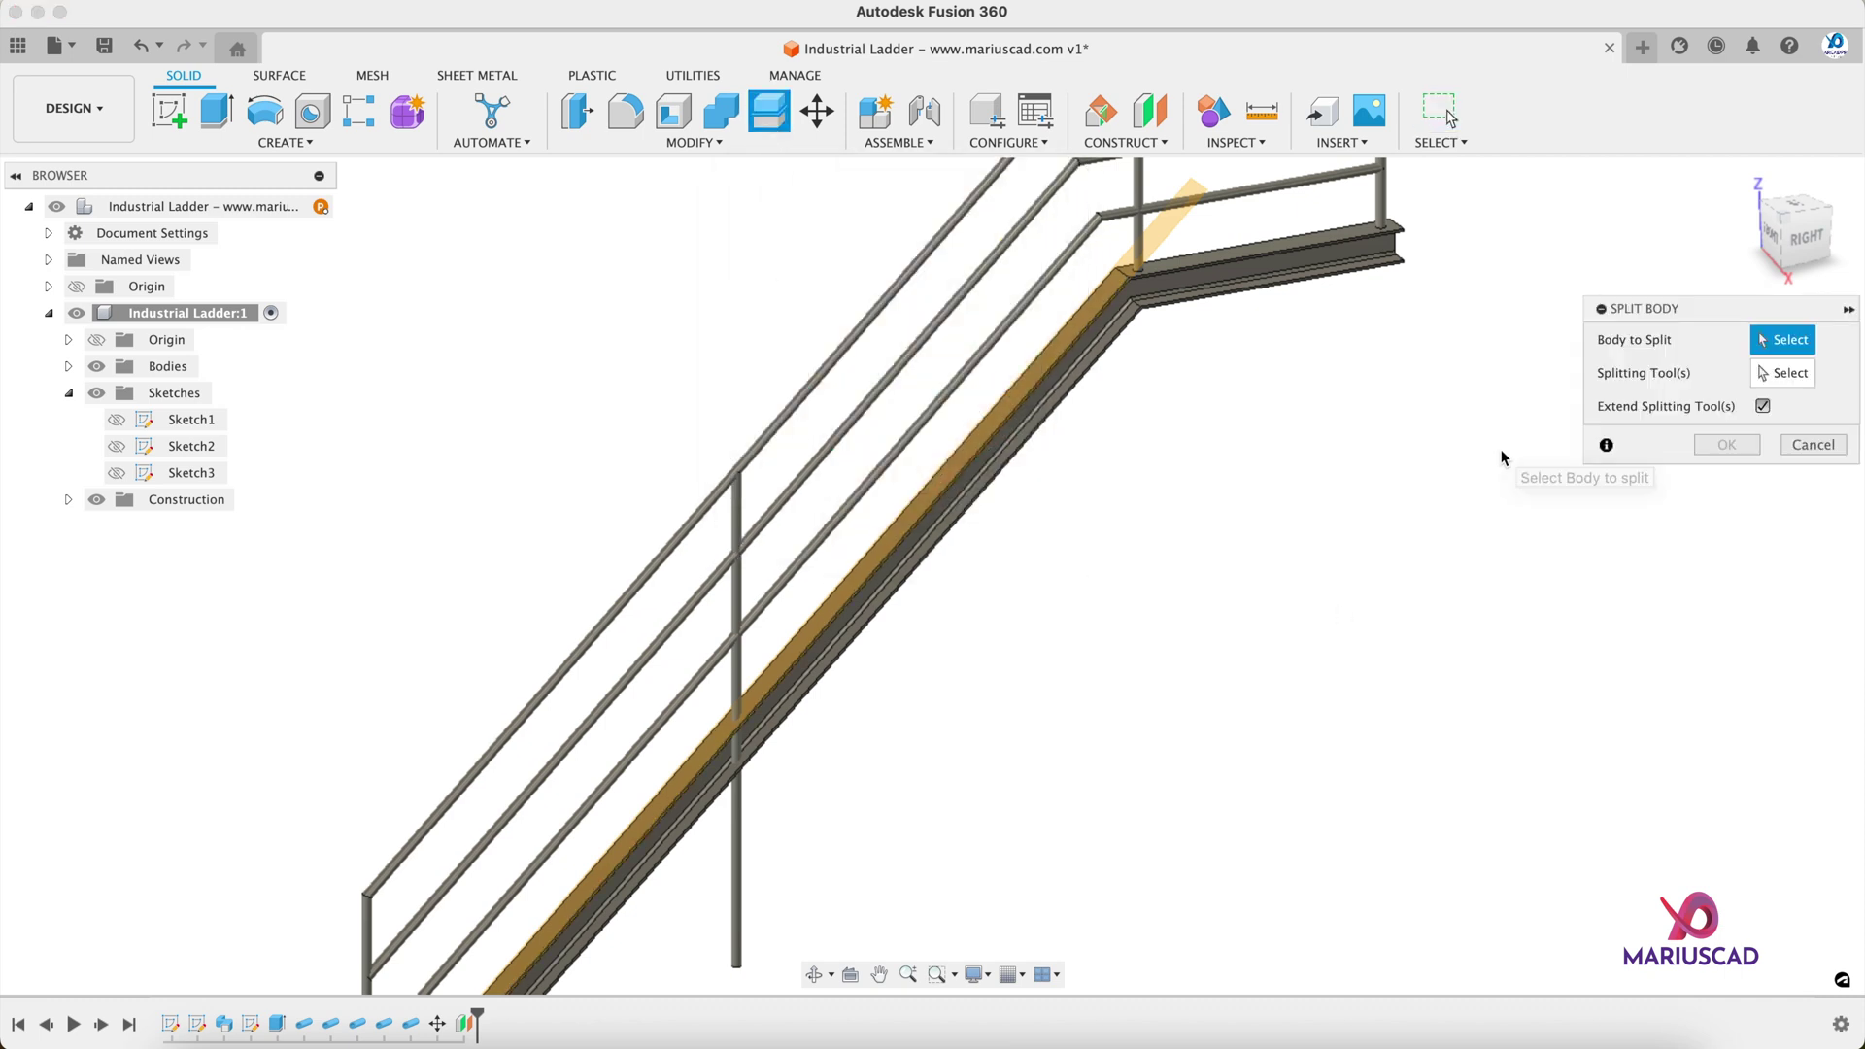
{"action": "left_click", "coordinate": [702, 508]}
{"action": "left_click", "coordinate": [738, 675]}
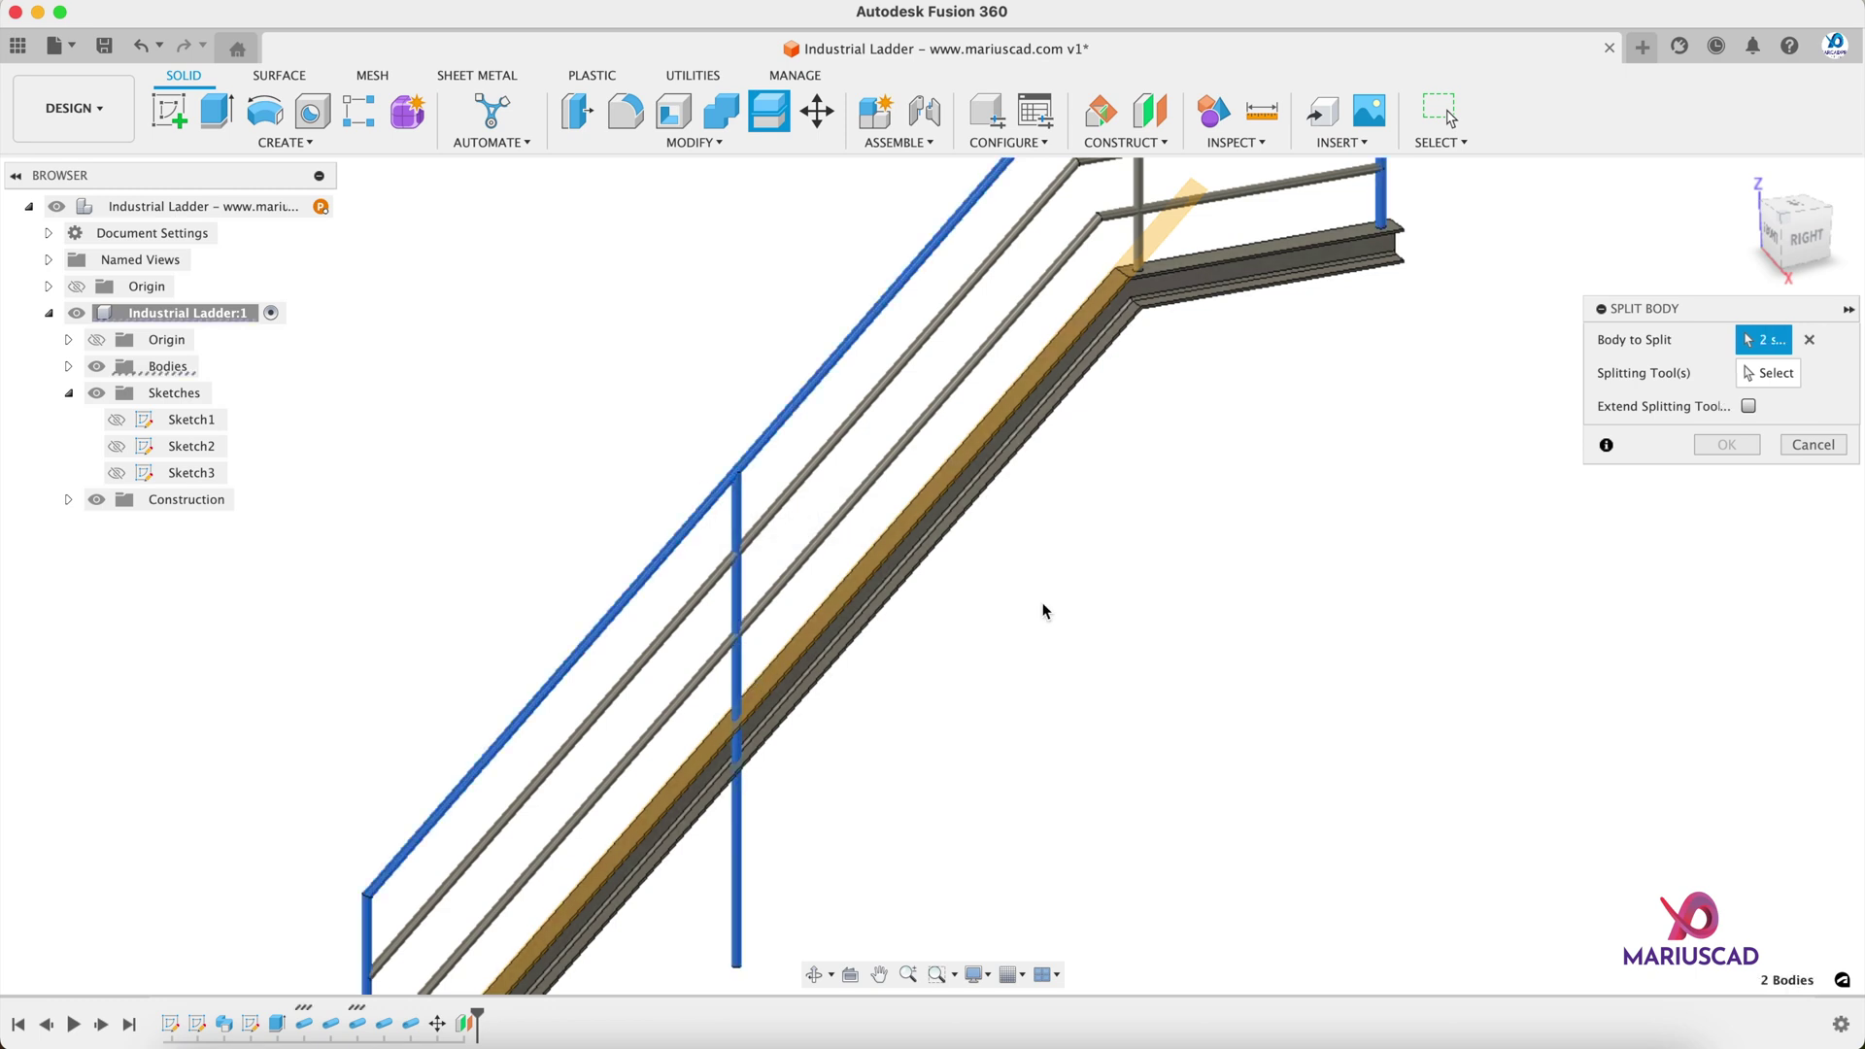
{"action": "left_click", "coordinate": [1768, 373]}
{"action": "left_click", "coordinate": [1157, 231]}
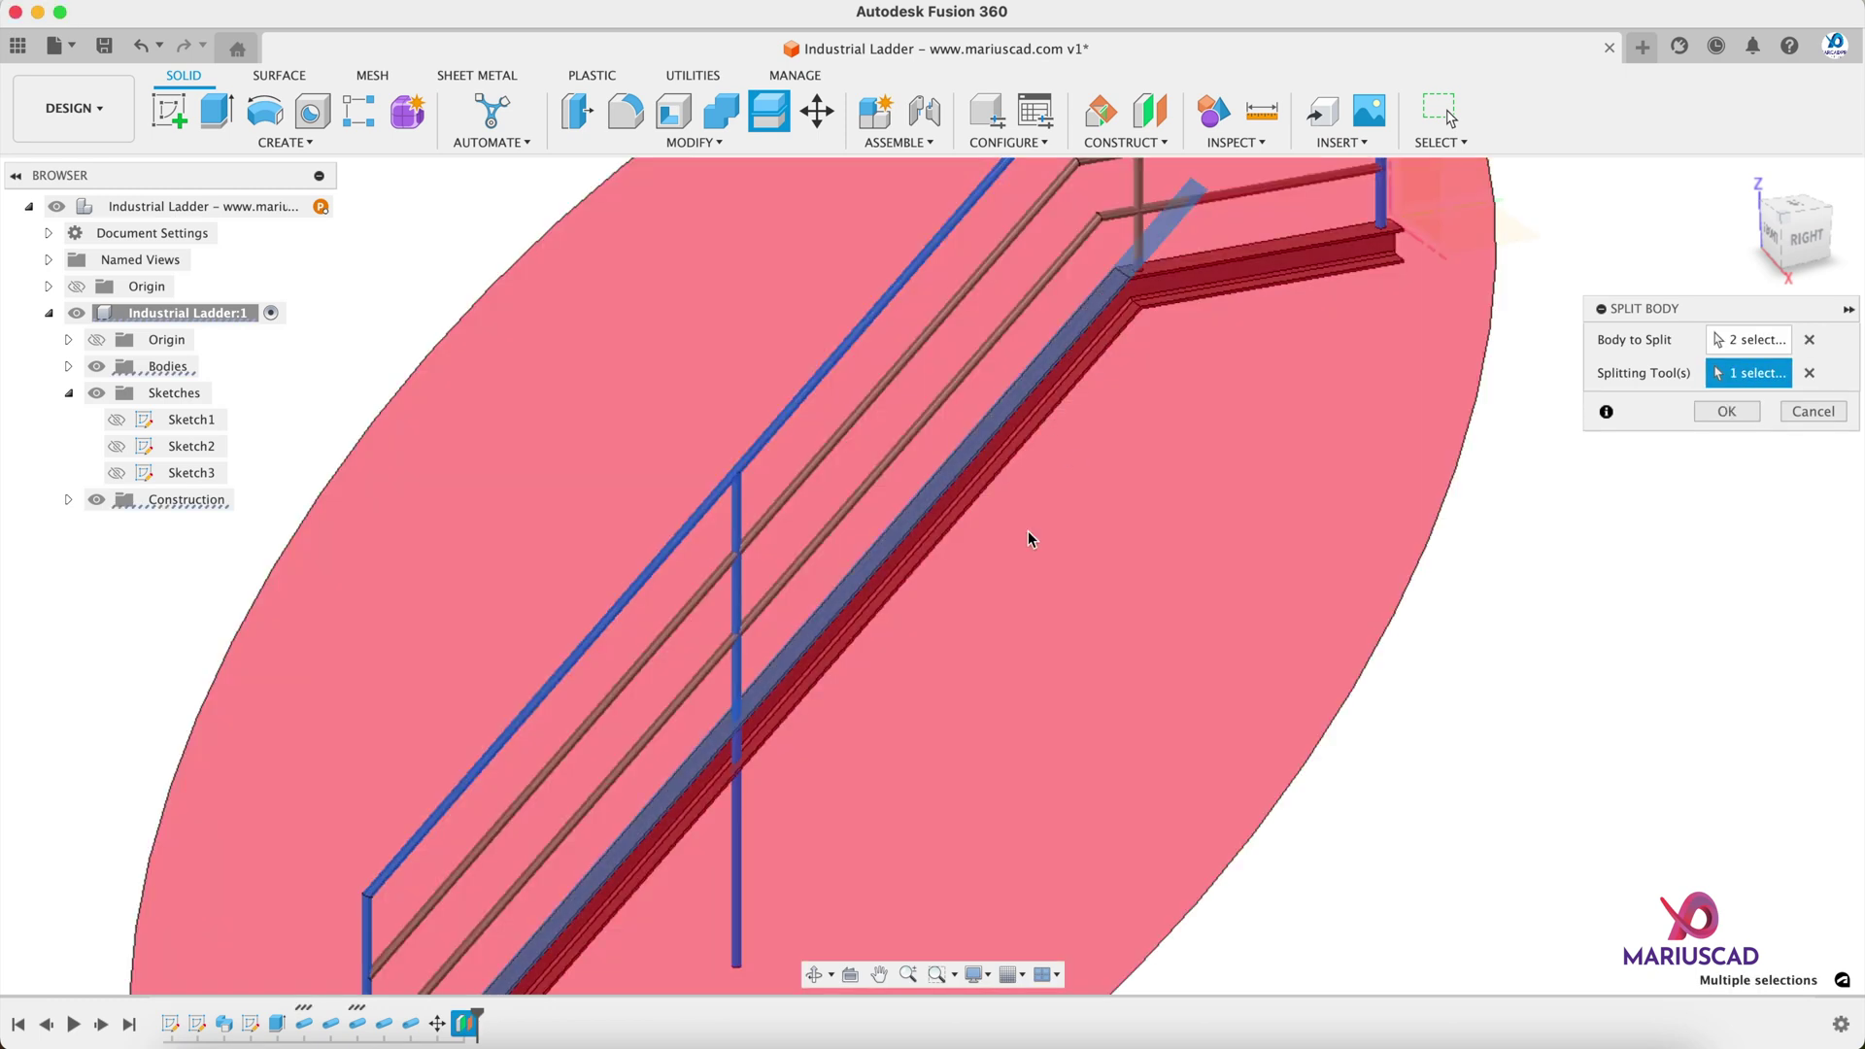
{"action": "scroll", "coordinate": [1027, 530], "scroll_direction": "down", "scroll_amount": 3}
{"action": "left_click", "coordinate": [1728, 412]}
{"action": "mouse_move", "coordinate": [1238, 556]}
{"action": "middle_mouse_down", "text": "shift"}
{"action": "mouse_move", "coordinate": [1107, 603]}
{"action": "mouse_move", "coordinate": [1234, 559]}
{"action": "middle_mouse_up", "text": "shift"}
Step: Expand the construction folder and select the post piece below the stringer
{"action": "left_click", "coordinate": [66, 499]}
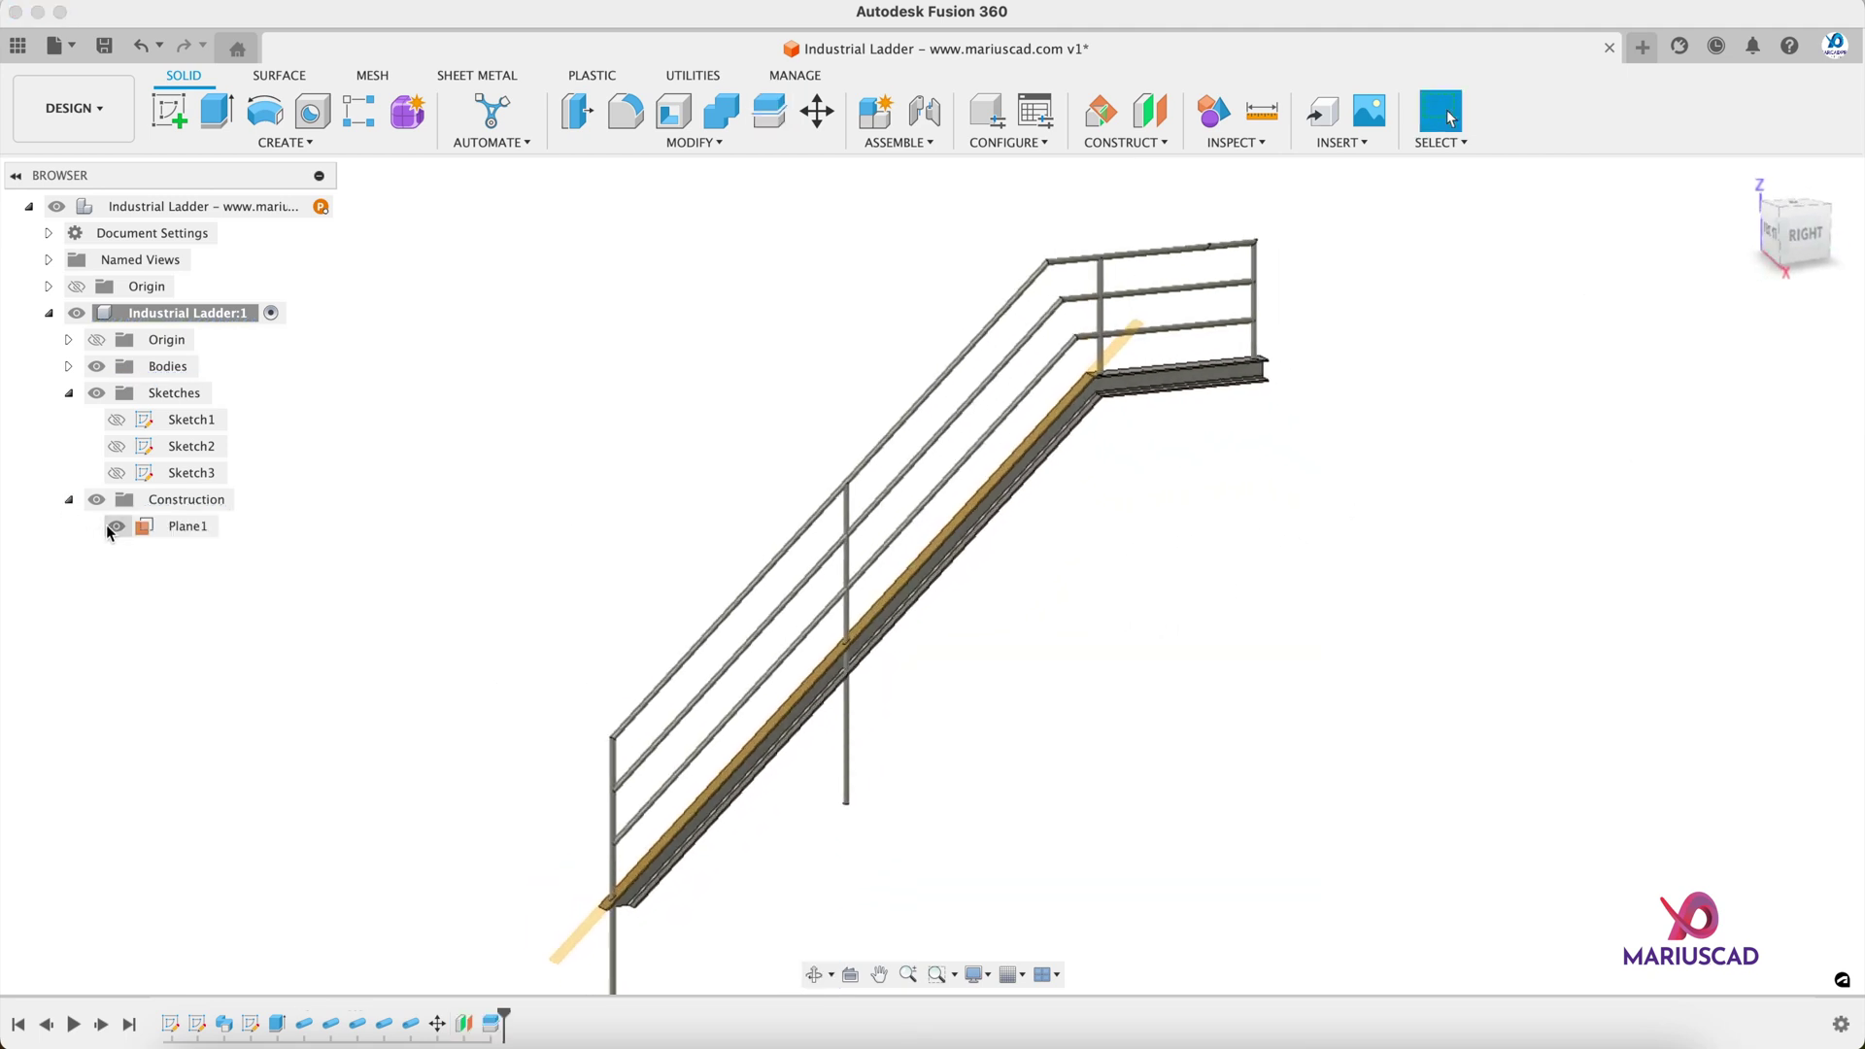
{"action": "middle_click_drag", "start_coordinate": [872, 882], "coordinate": [764, 752]}
{"action": "left_click", "coordinate": [684, 704]}
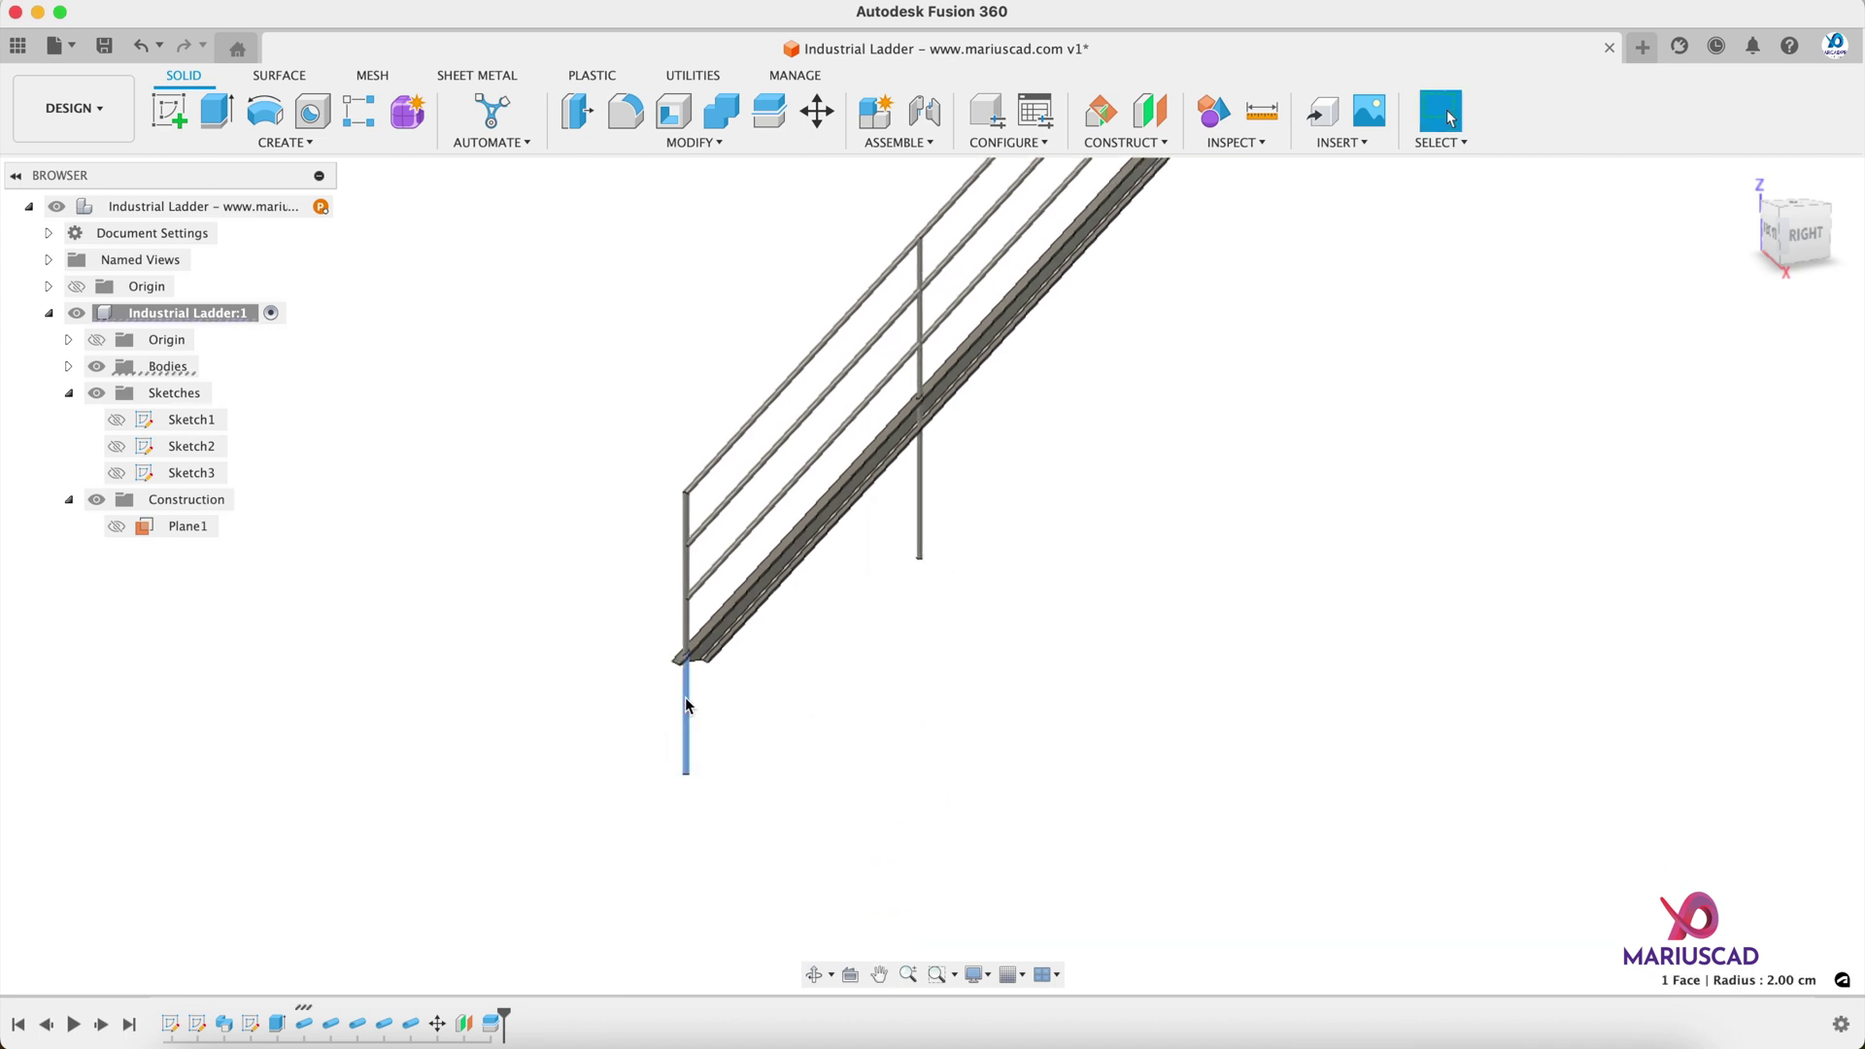
Step: Remove the post stubs Body7 and Body4 hanging below the stringer
{"action": "left_click", "coordinate": [68, 366]}
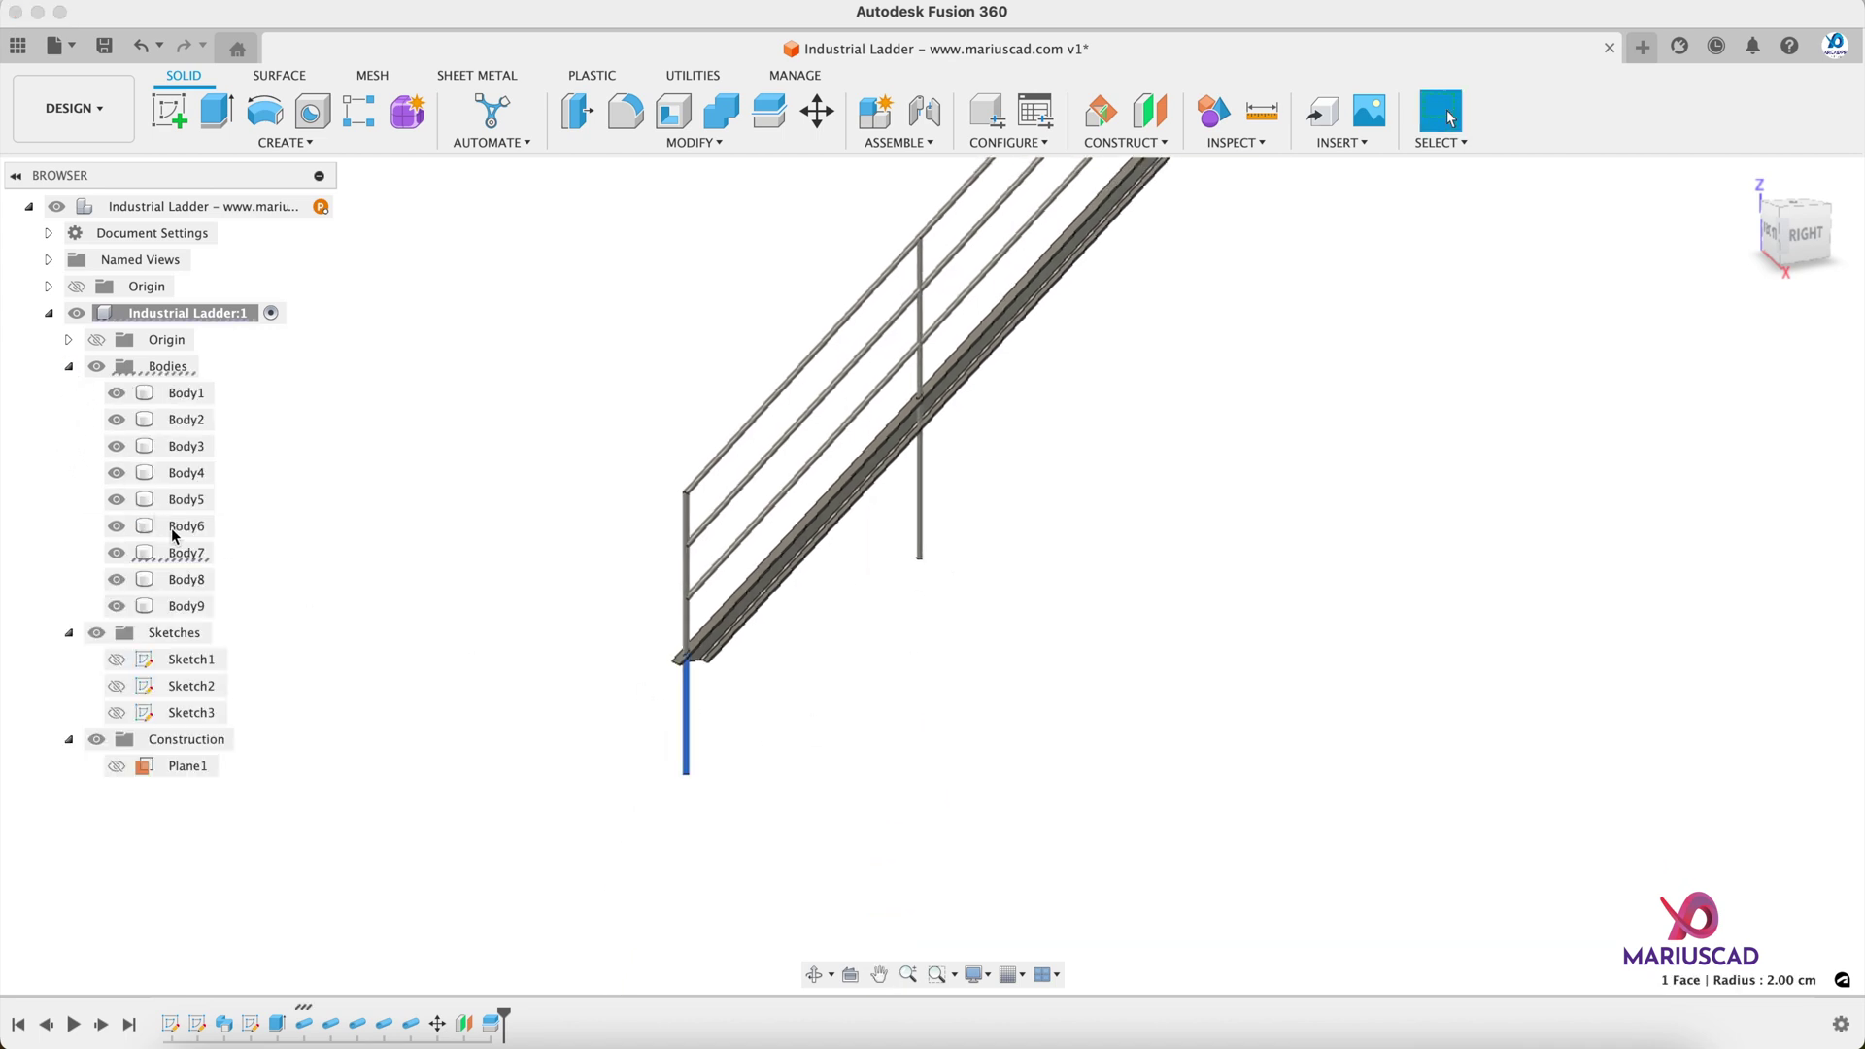
{"action": "right_click", "coordinate": [188, 553]}
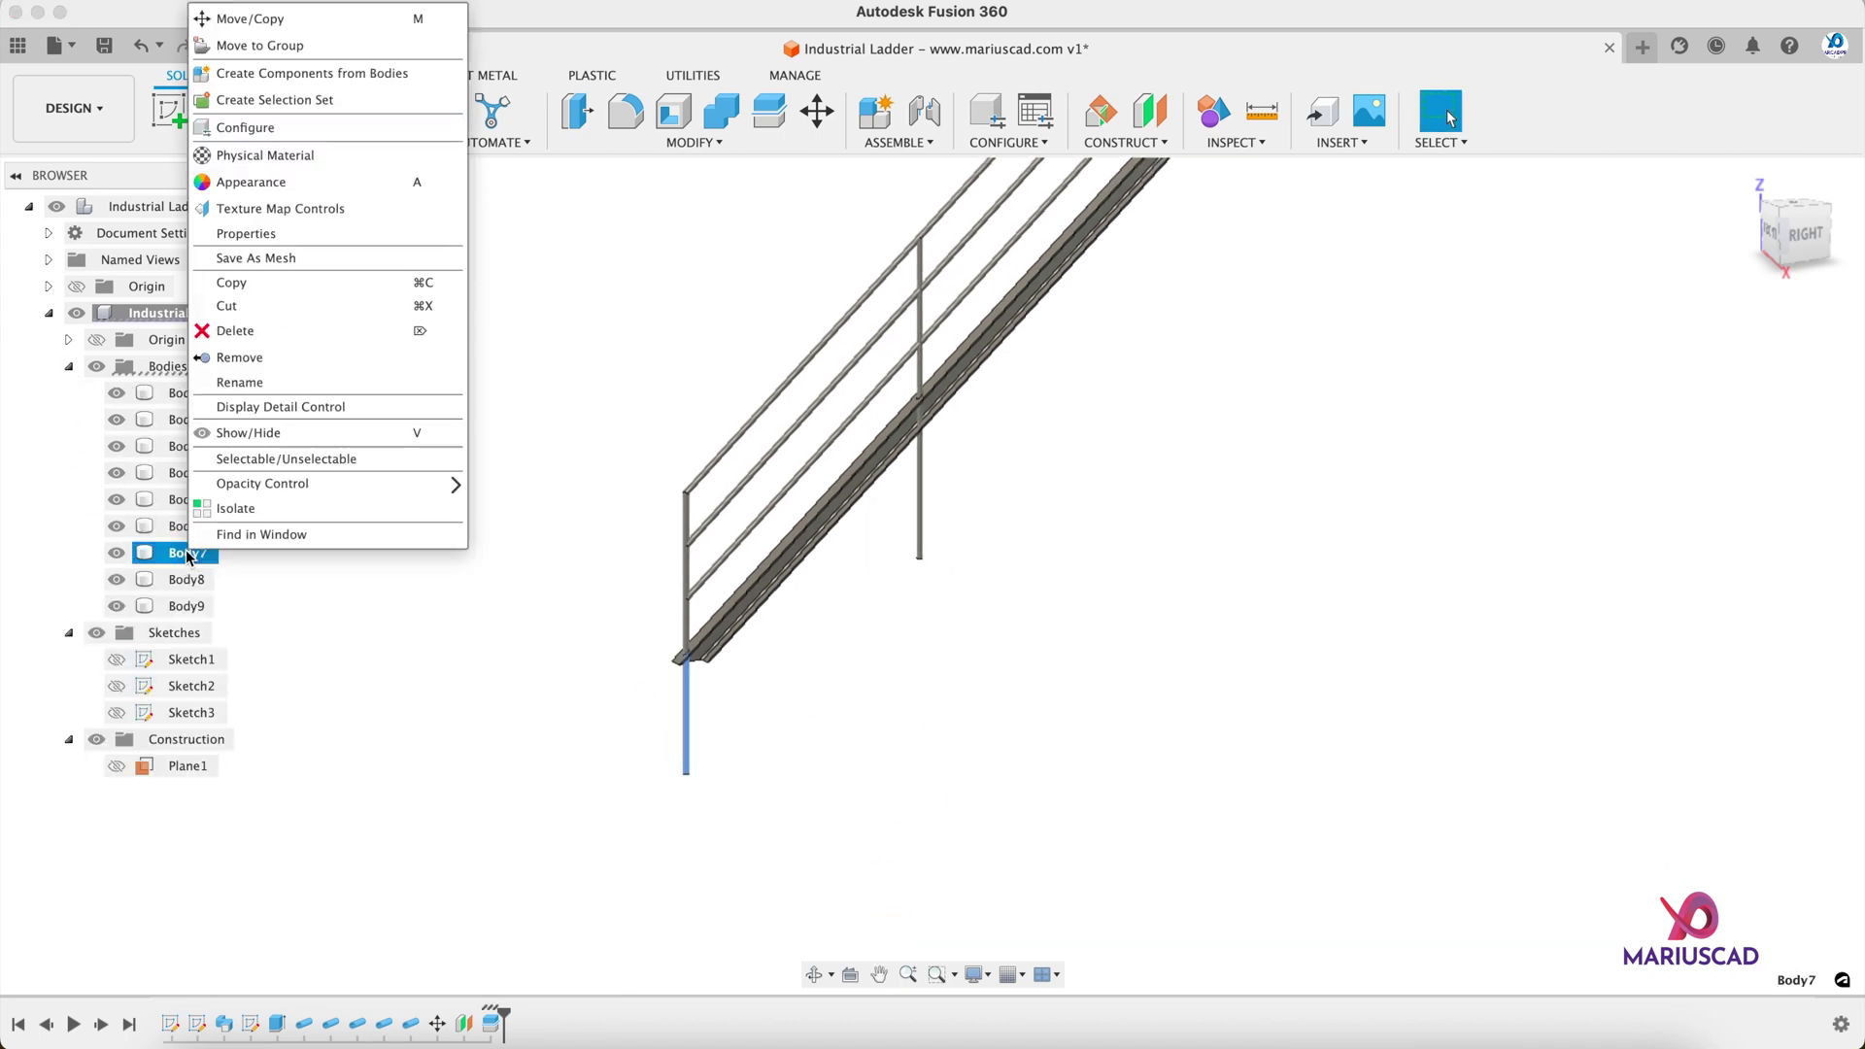
{"action": "left_click", "coordinate": [274, 357]}
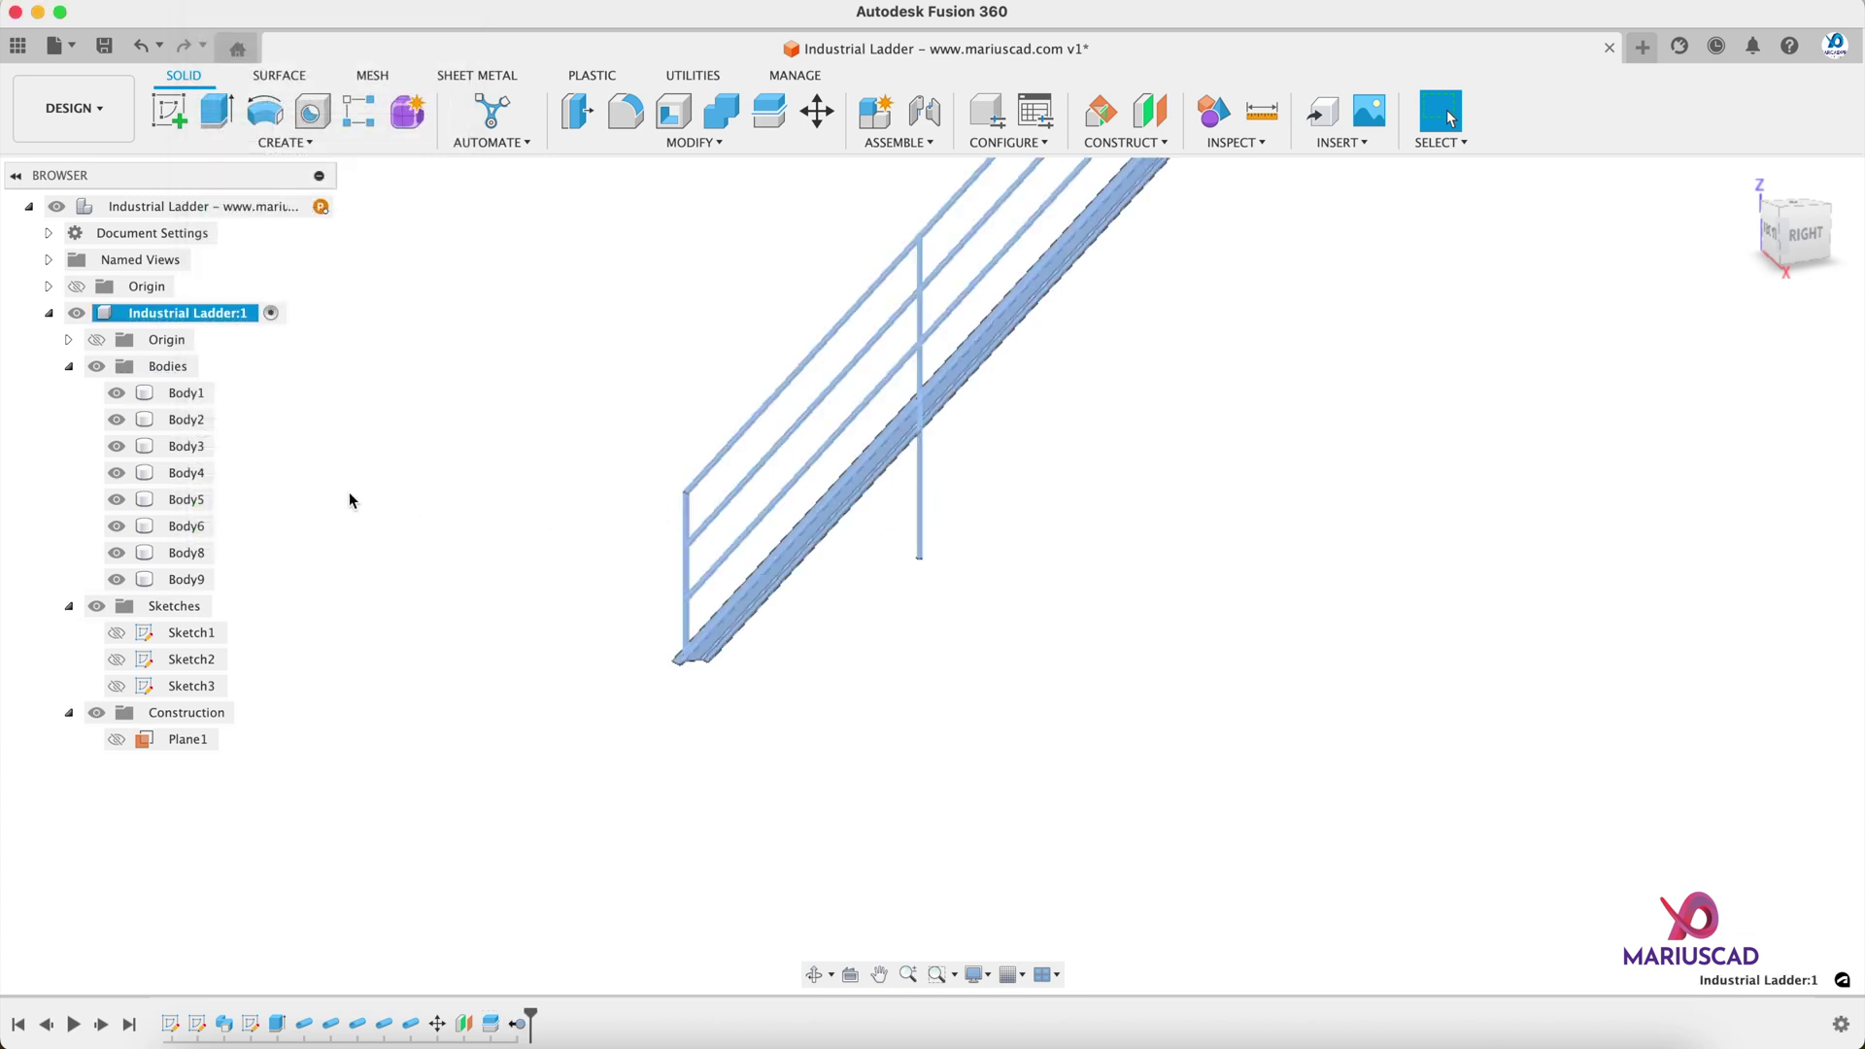
{"action": "left_click", "coordinate": [921, 483]}
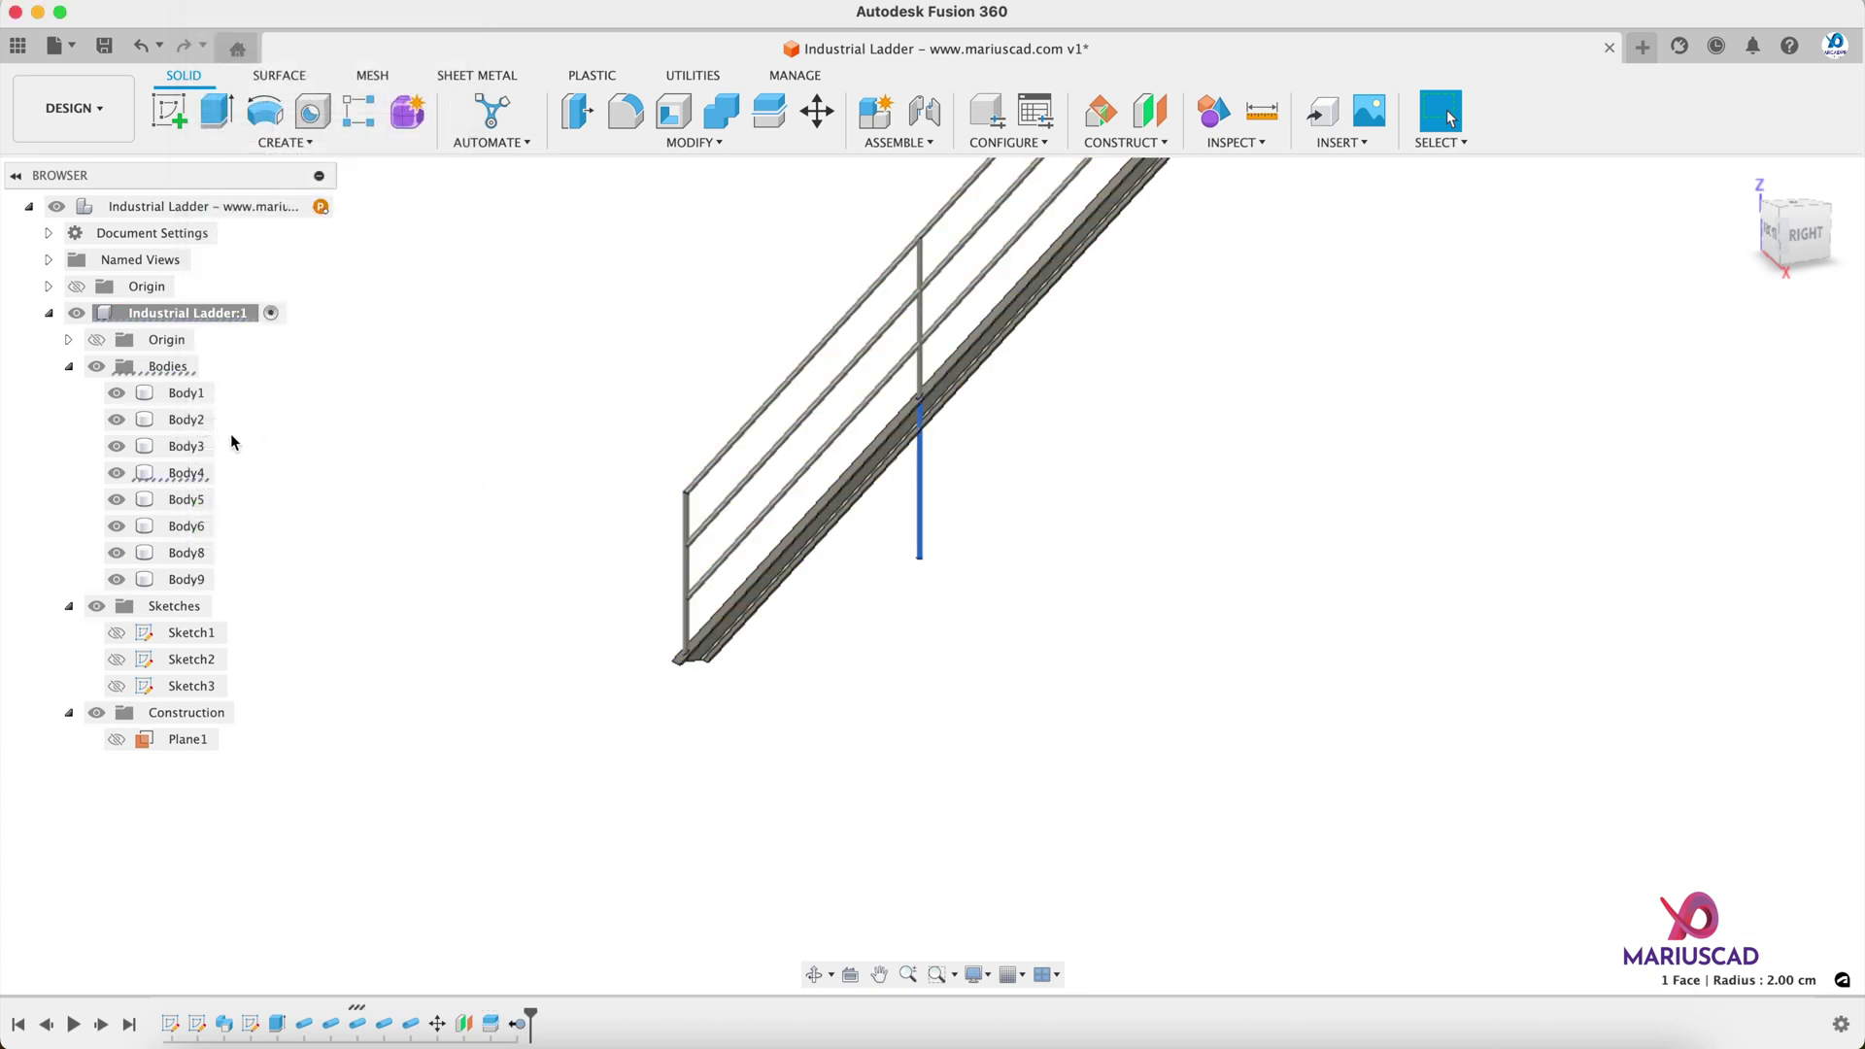
{"action": "right_click", "coordinate": [195, 479]}
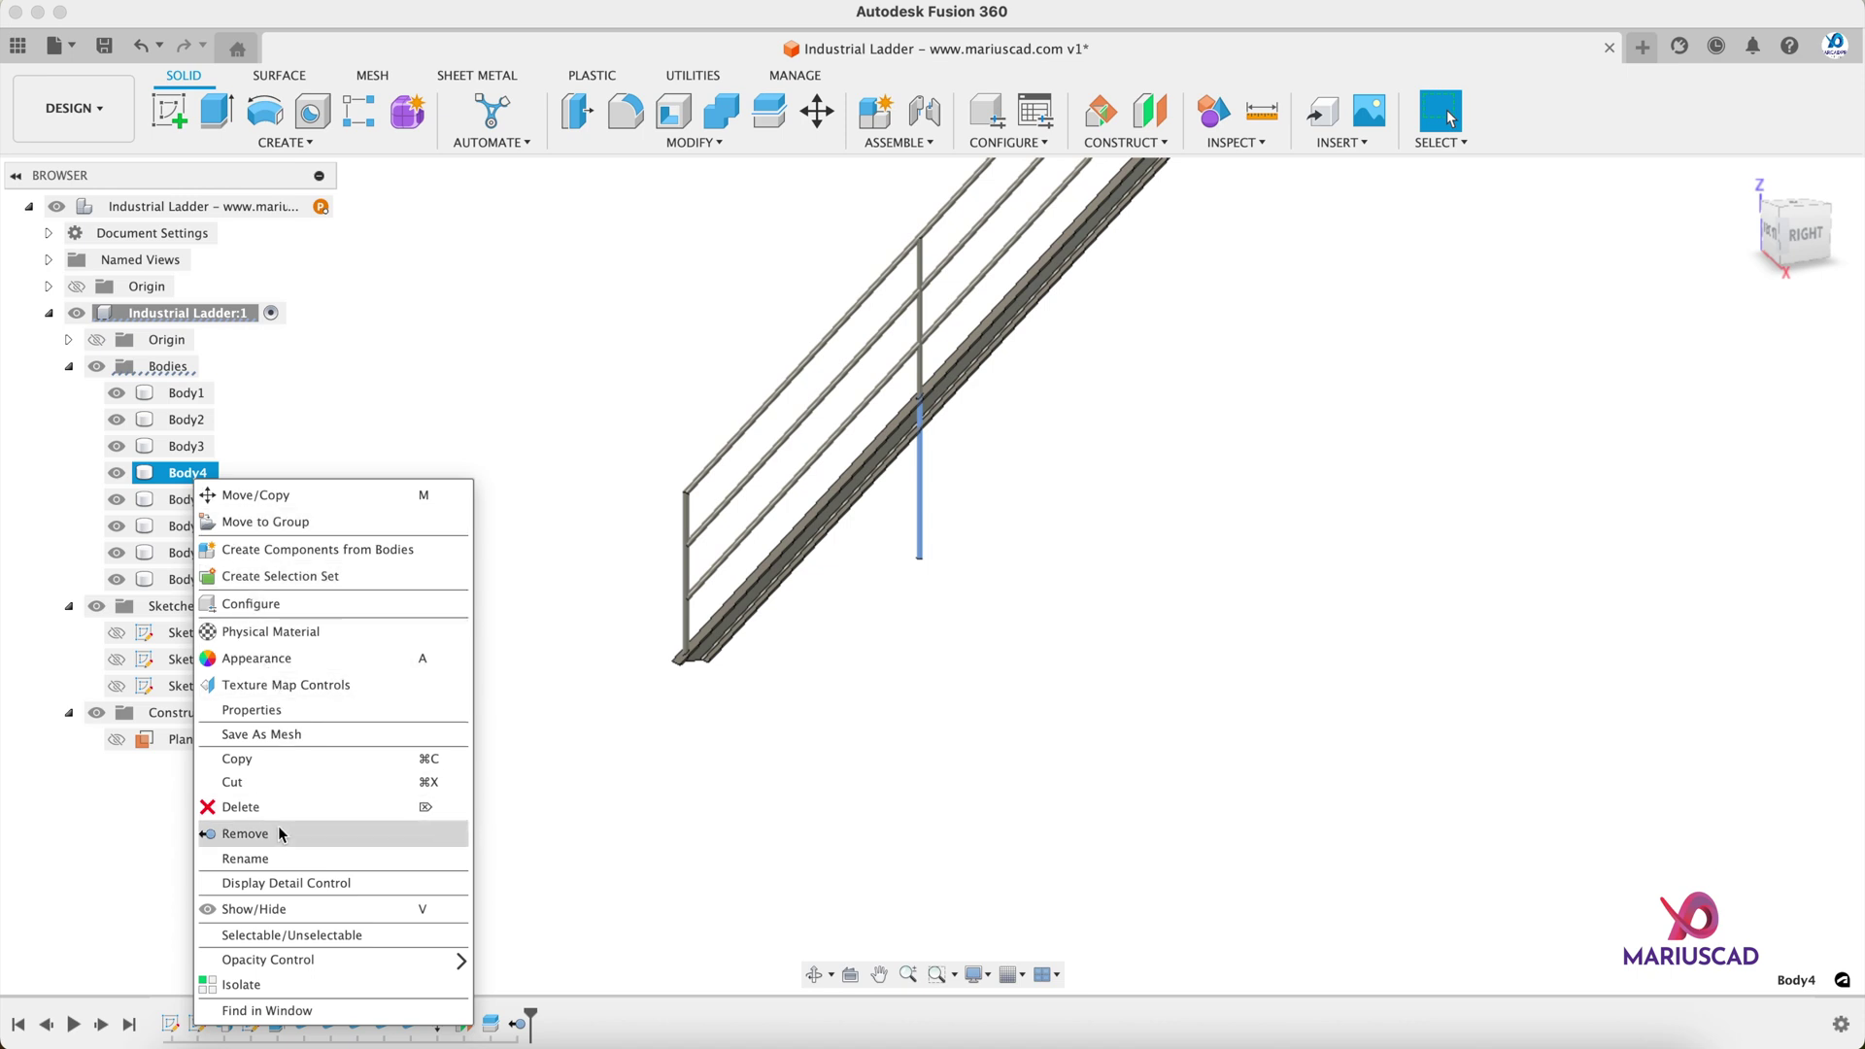
{"action": "left_click", "coordinate": [245, 833]}
{"action": "middle_click_drag", "start_coordinate": [1099, 608], "coordinate": [1108, 559]}
{"action": "scroll", "coordinate": [1210, 602], "scroll_direction": "down", "scroll_amount": 2}
{"action": "scroll", "coordinate": [1324, 312], "scroll_direction": "up", "scroll_amount": 8}
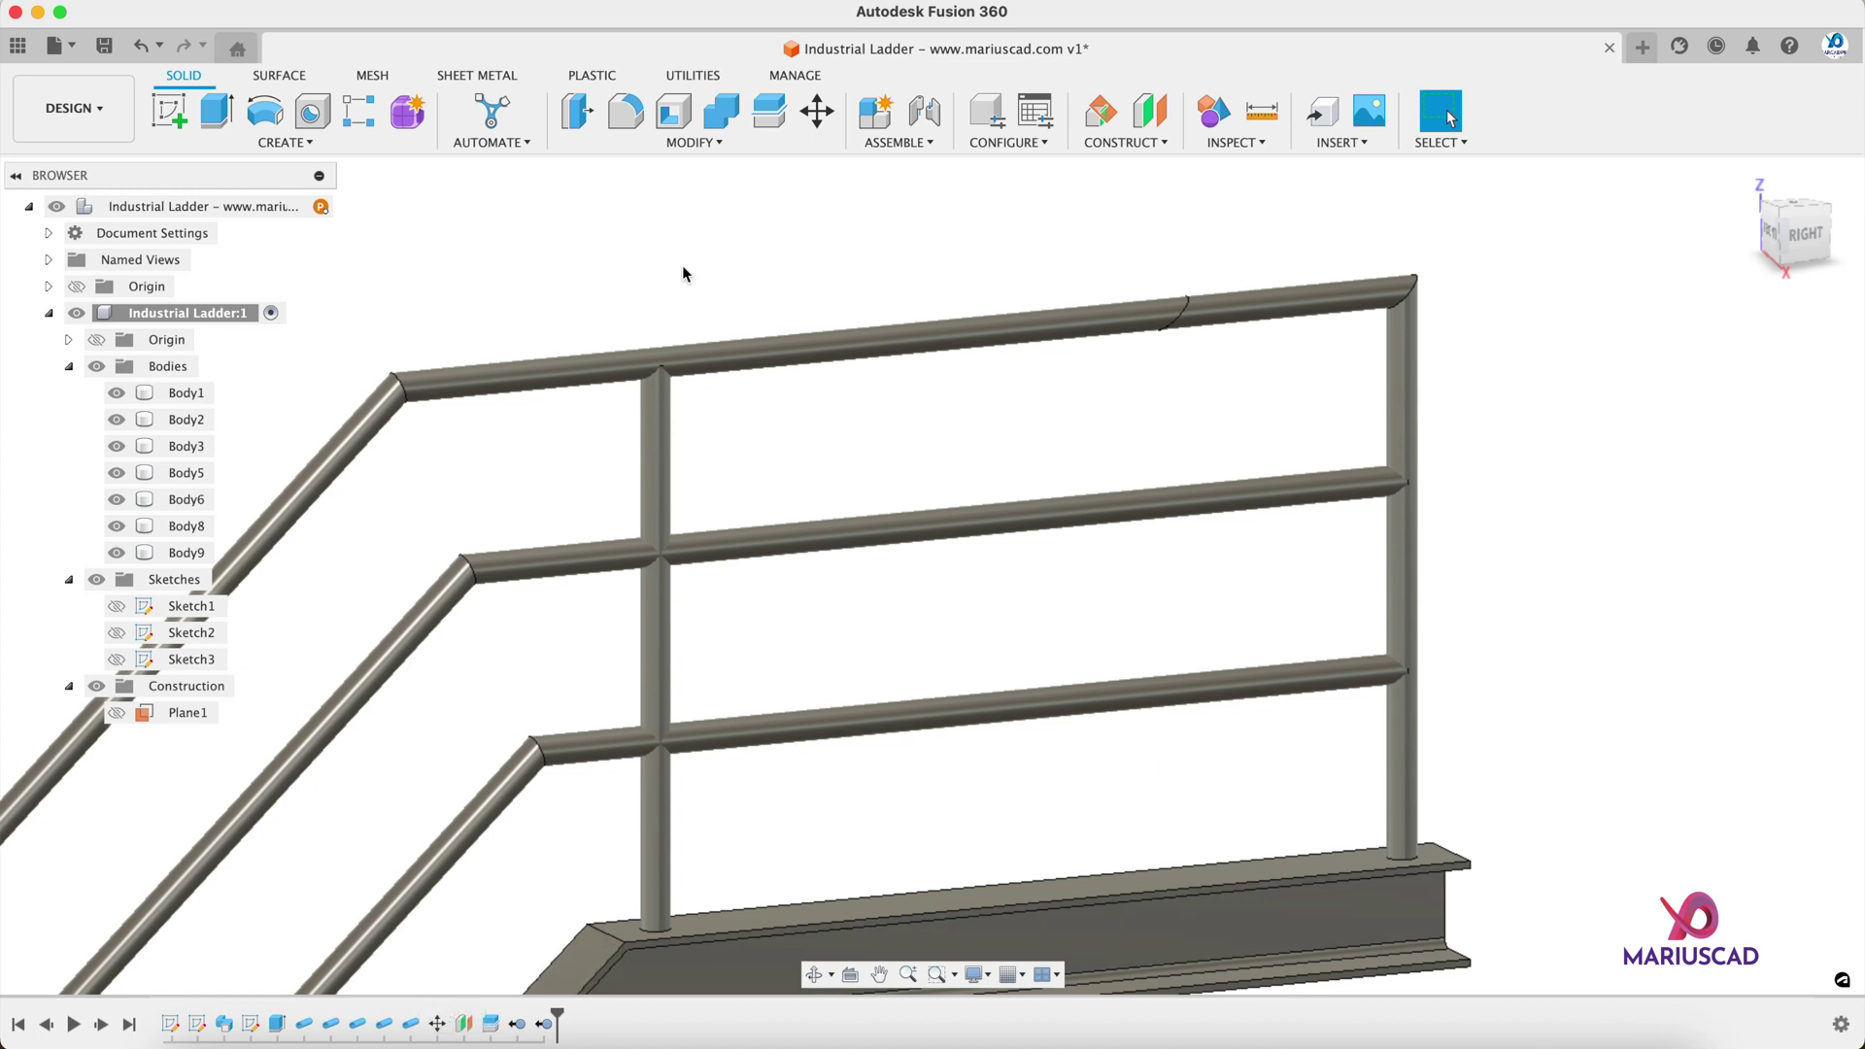
Step: Combine the two top handrail bodies into one with a Join operation
{"action": "left_click", "coordinate": [721, 110]}
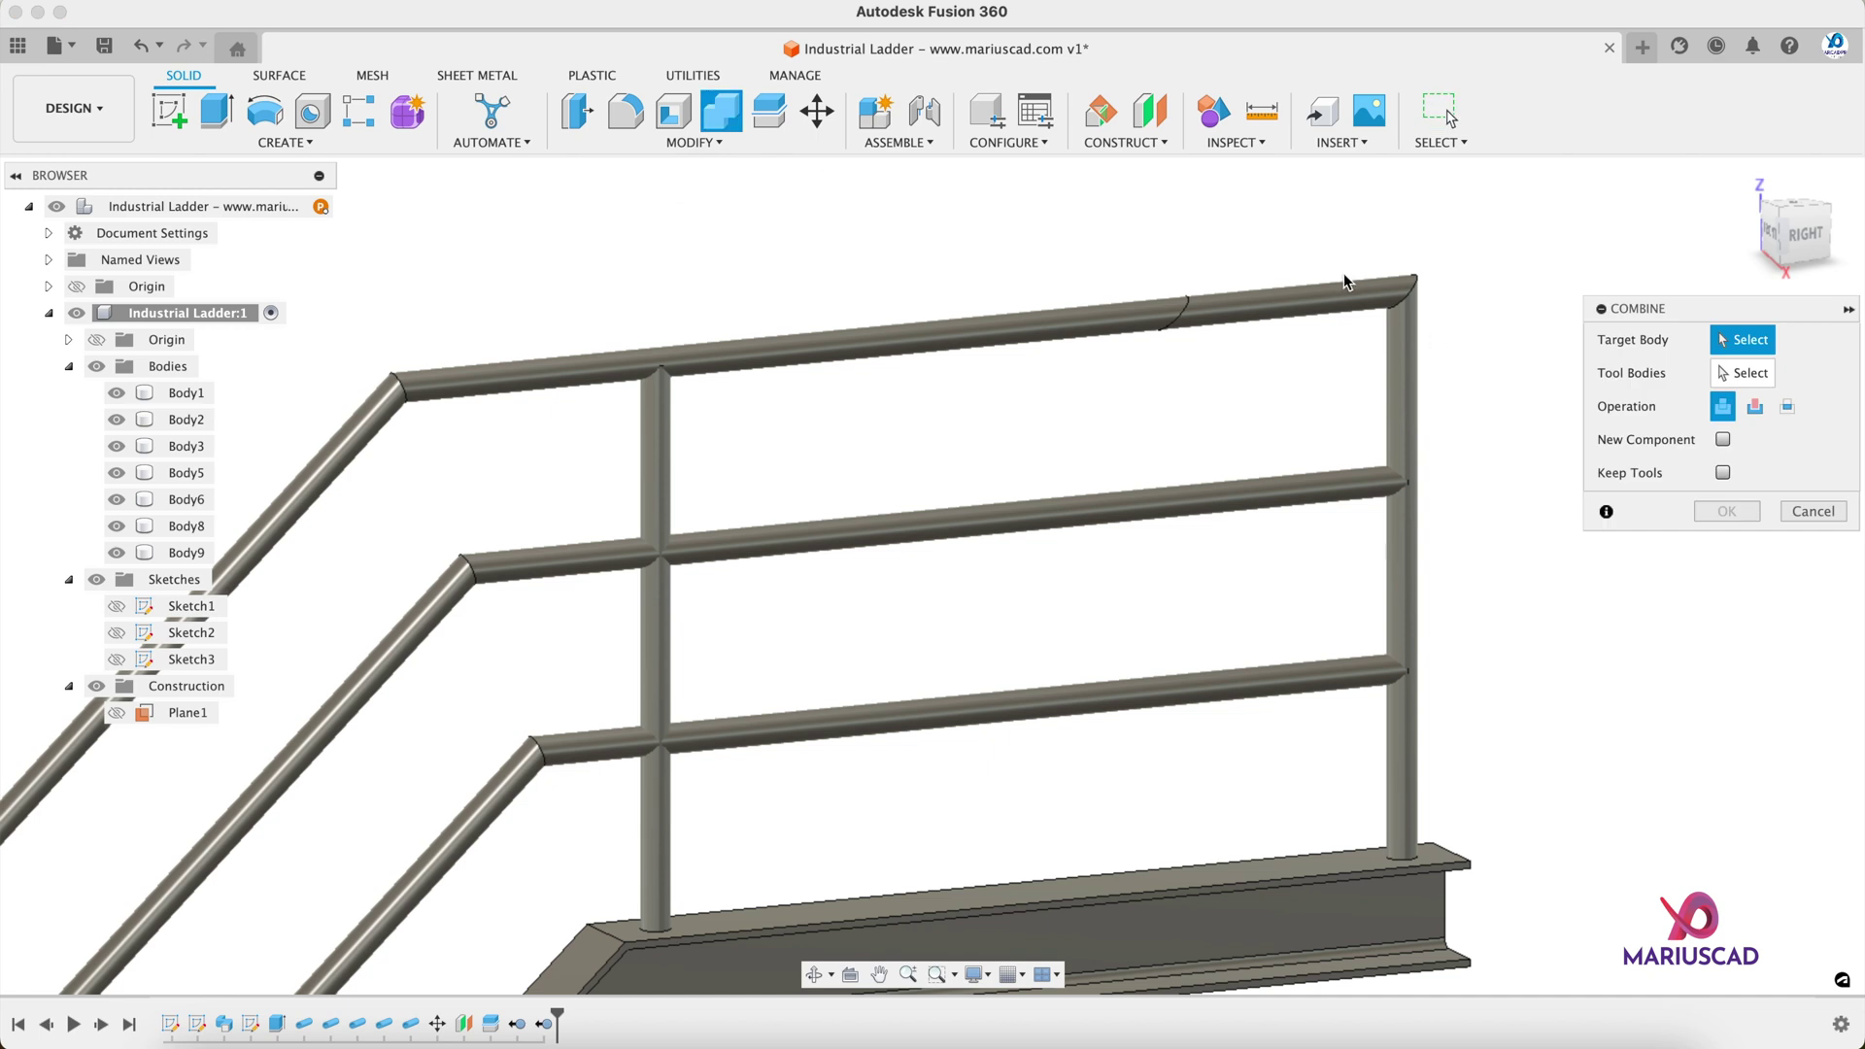
{"action": "left_click", "coordinate": [1324, 300]}
{"action": "left_click", "coordinate": [1091, 326]}
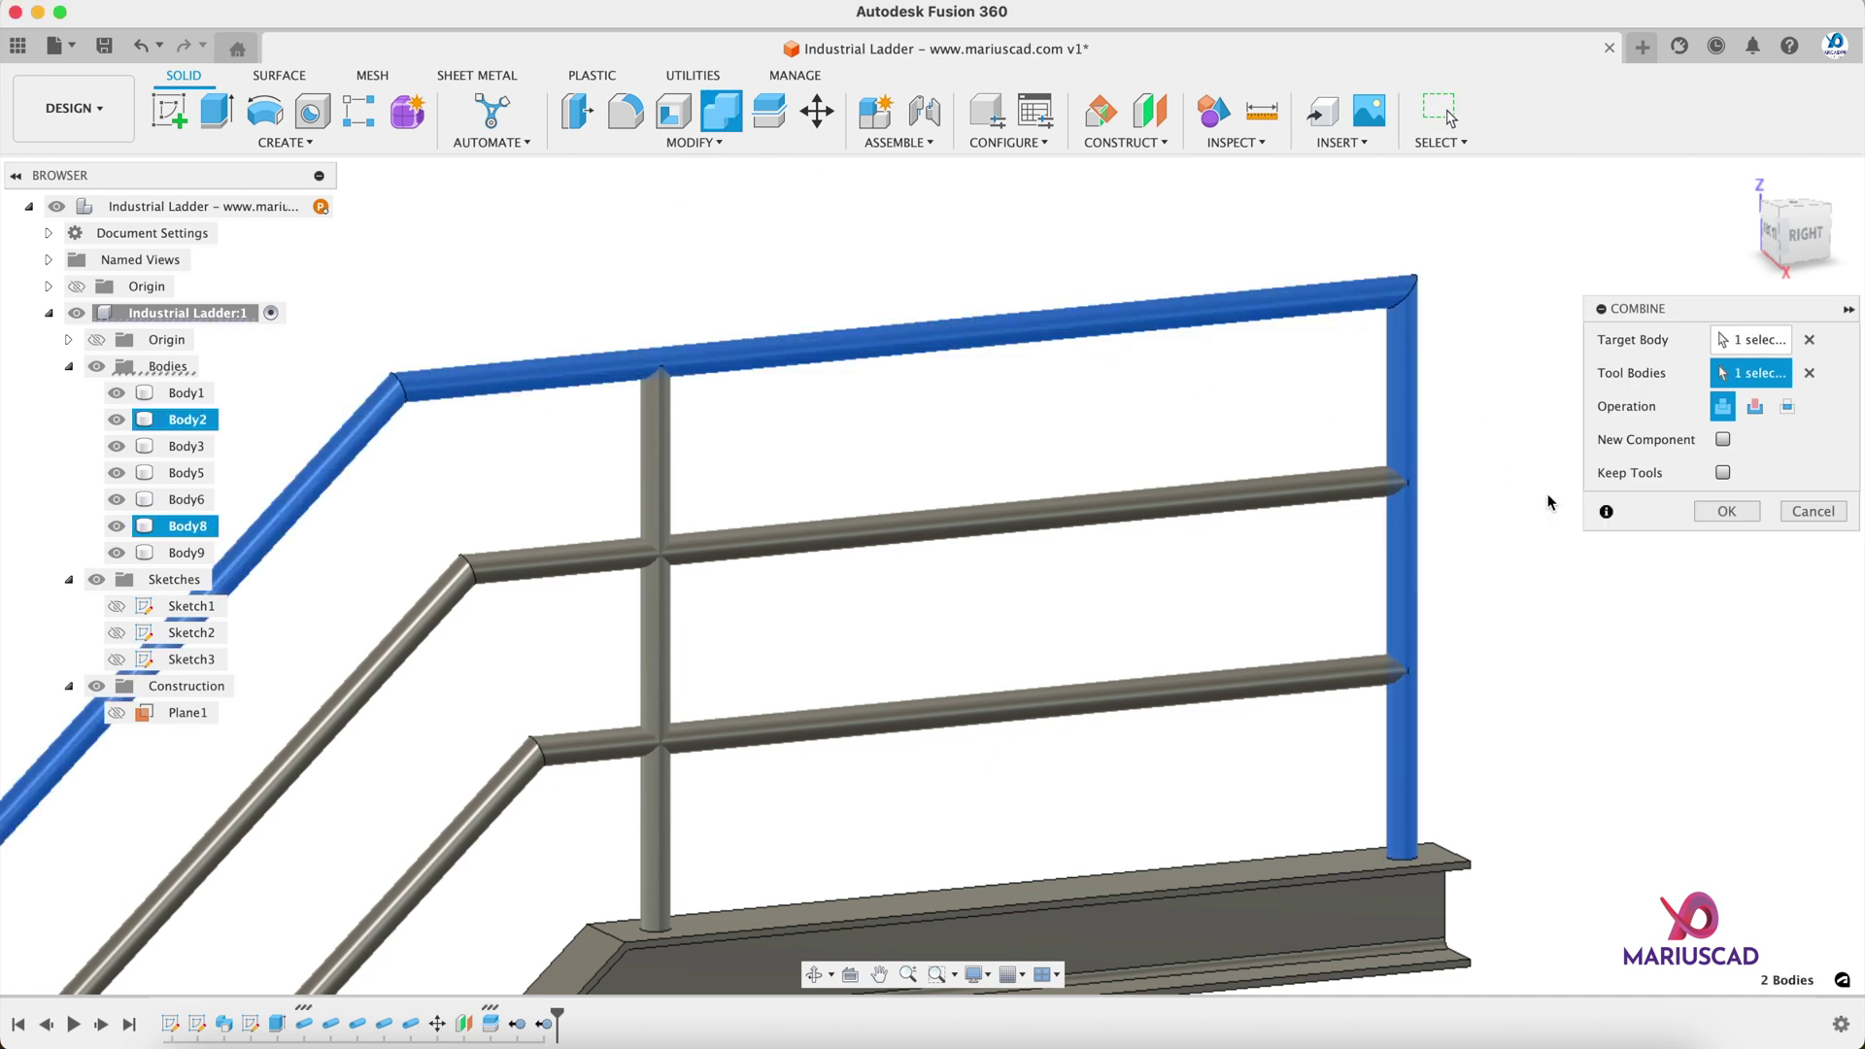
{"action": "left_click", "coordinate": [1727, 511]}
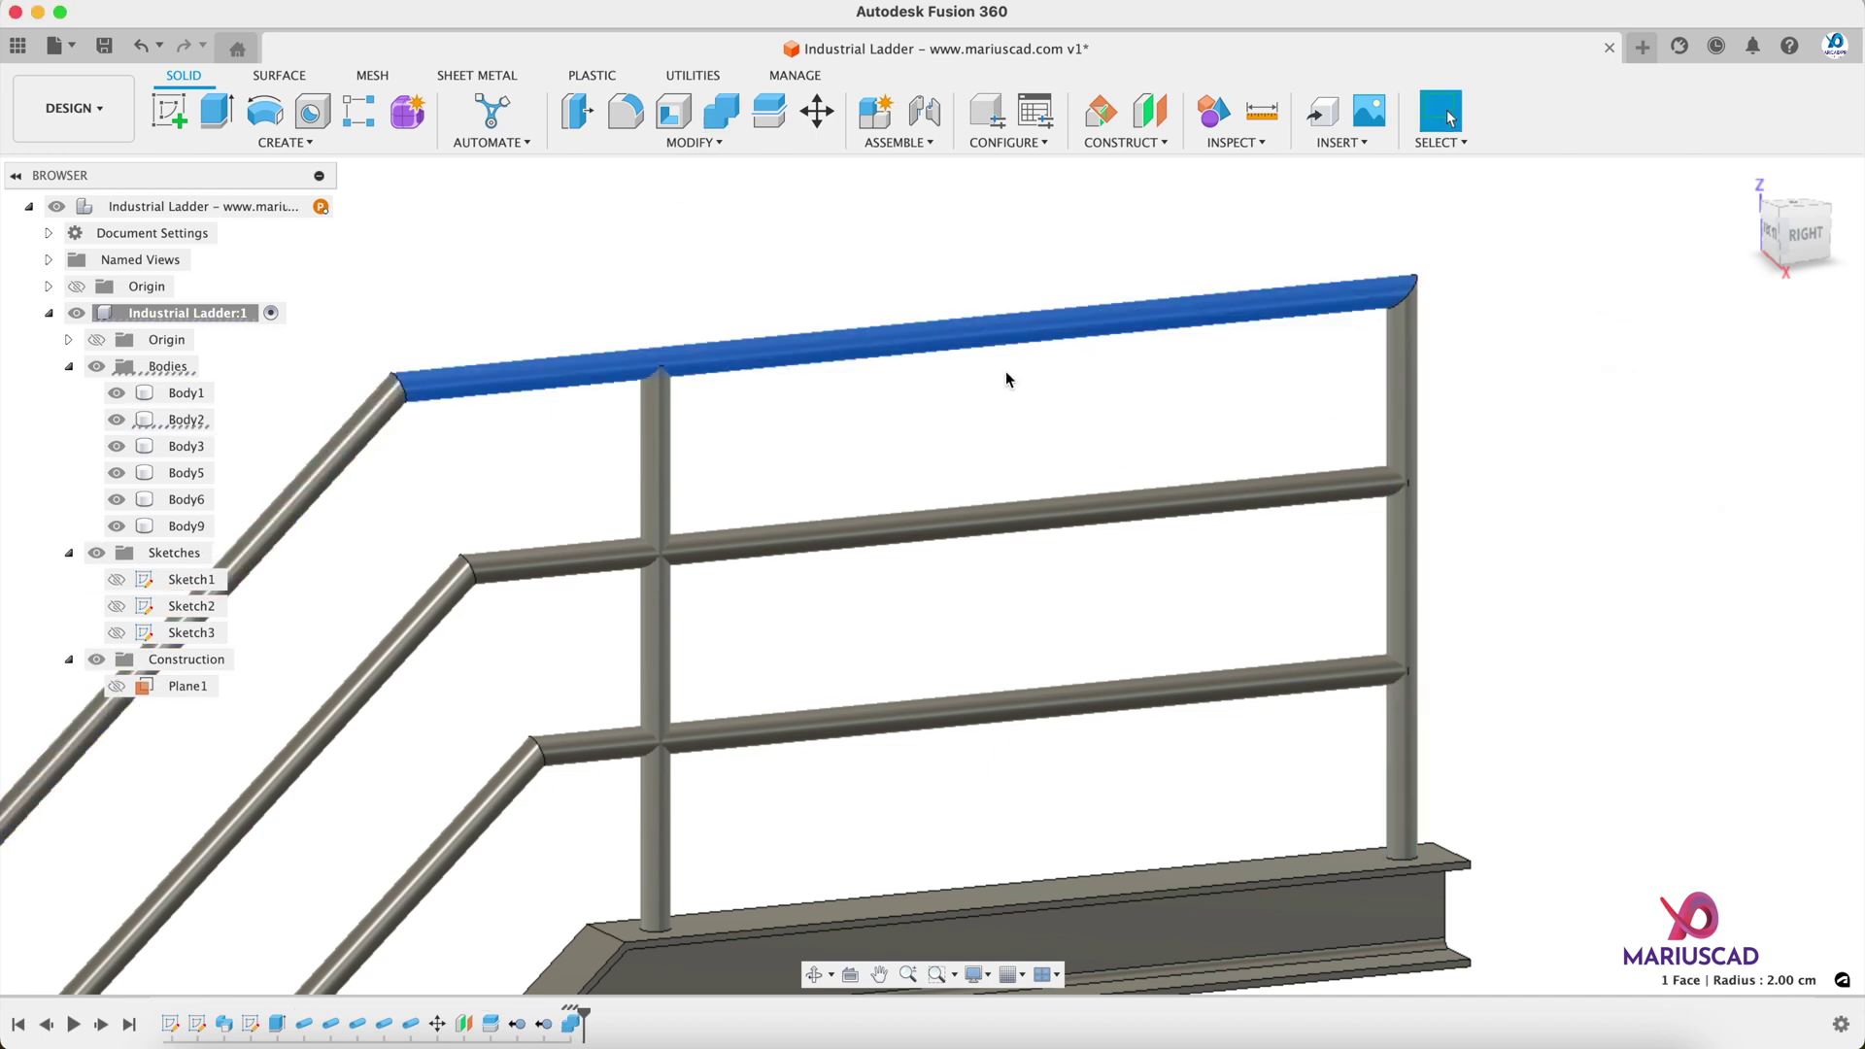
{"action": "key", "text": "F6"}
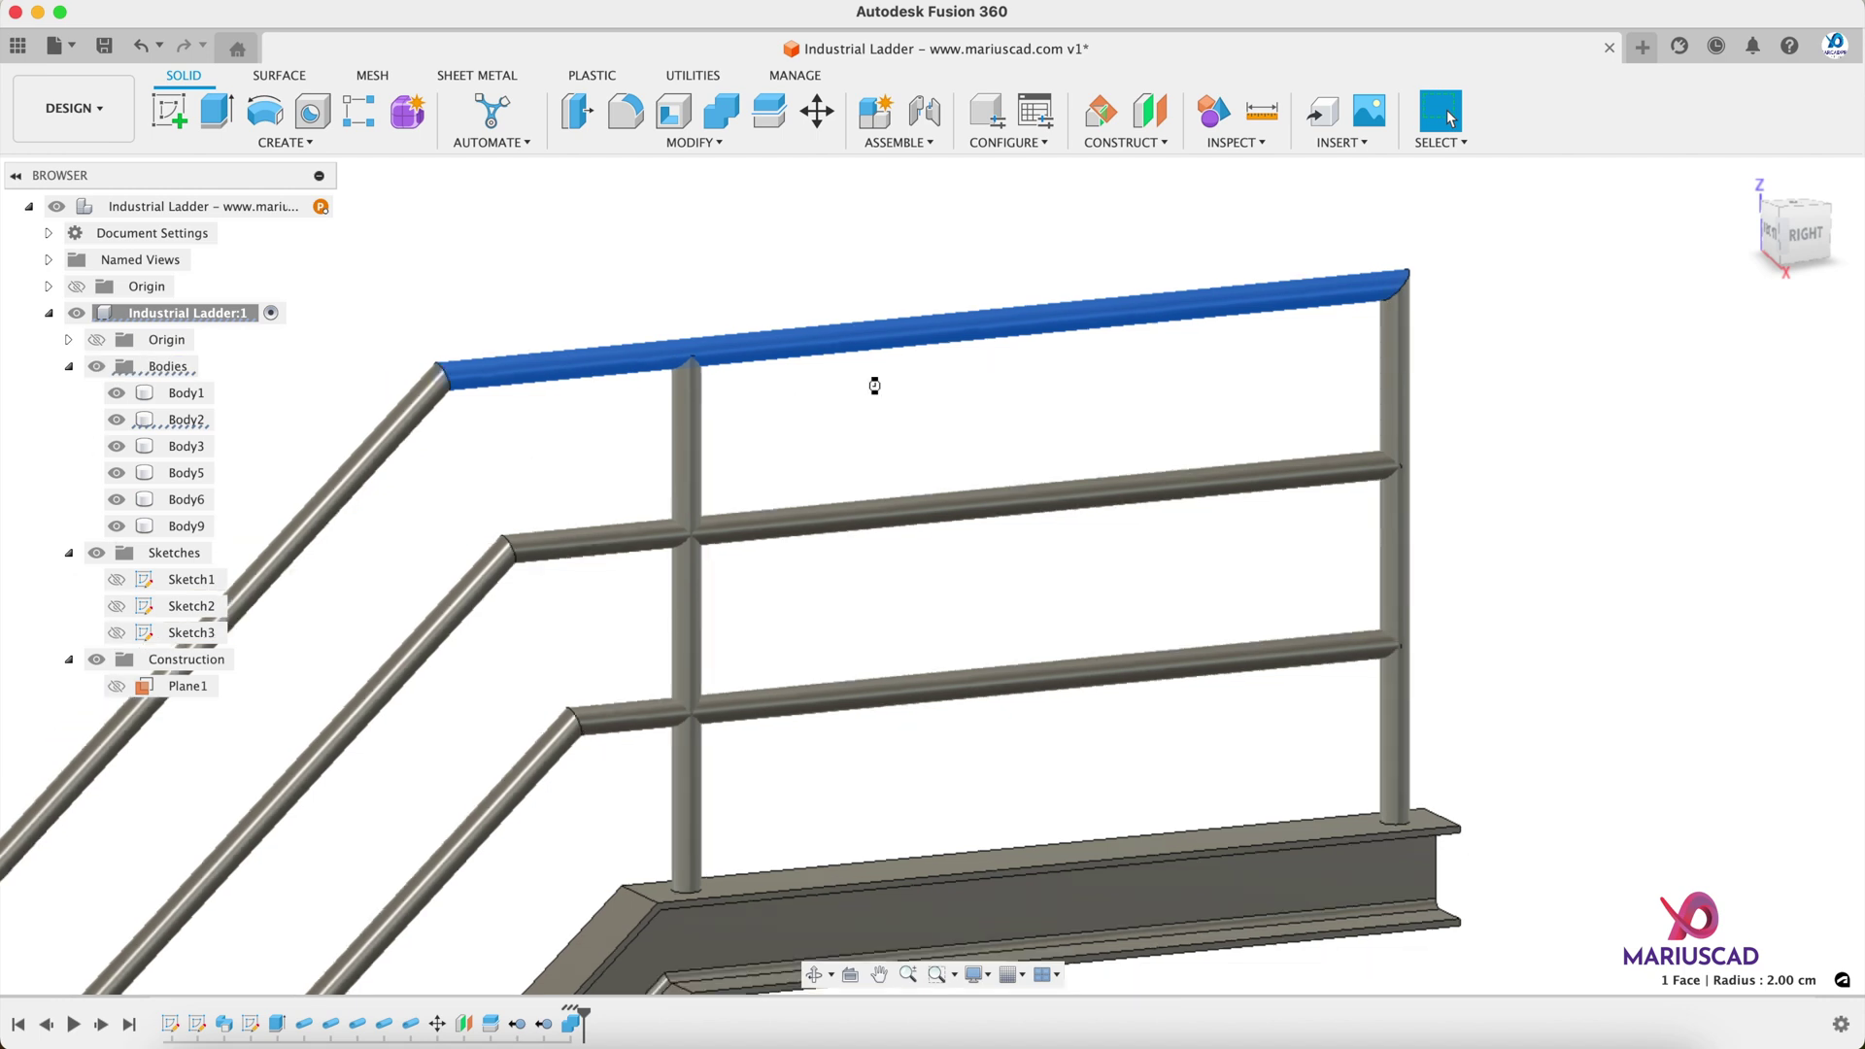
{"action": "middle_click_drag", "start_coordinate": [940, 710], "coordinate": [1303, 727], "text": "shift"}
{"action": "middle_click_drag", "start_coordinate": [1380, 815], "coordinate": [1232, 714]}
Step: Create a new sketch on the stringer's side face
{"action": "scroll", "coordinate": [1174, 778], "scroll_direction": "up", "scroll_amount": 5}
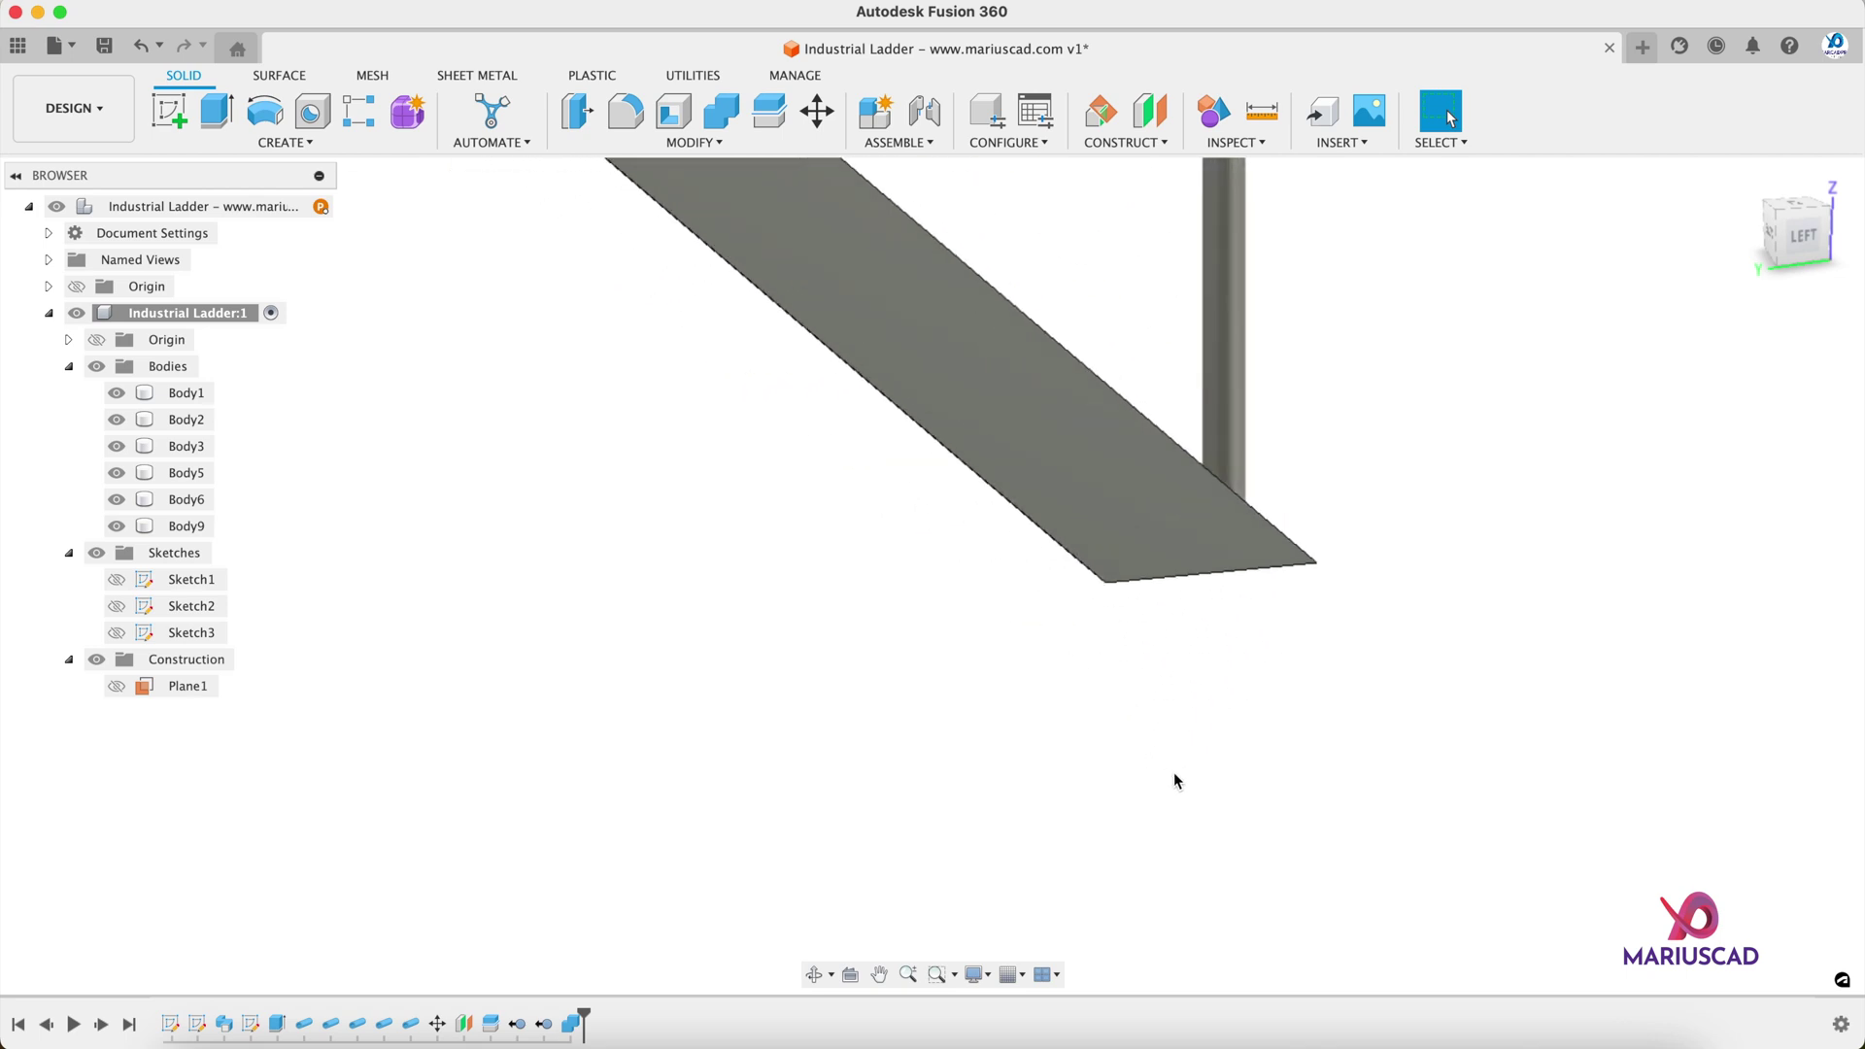
{"action": "right_click", "coordinate": [1137, 457]}
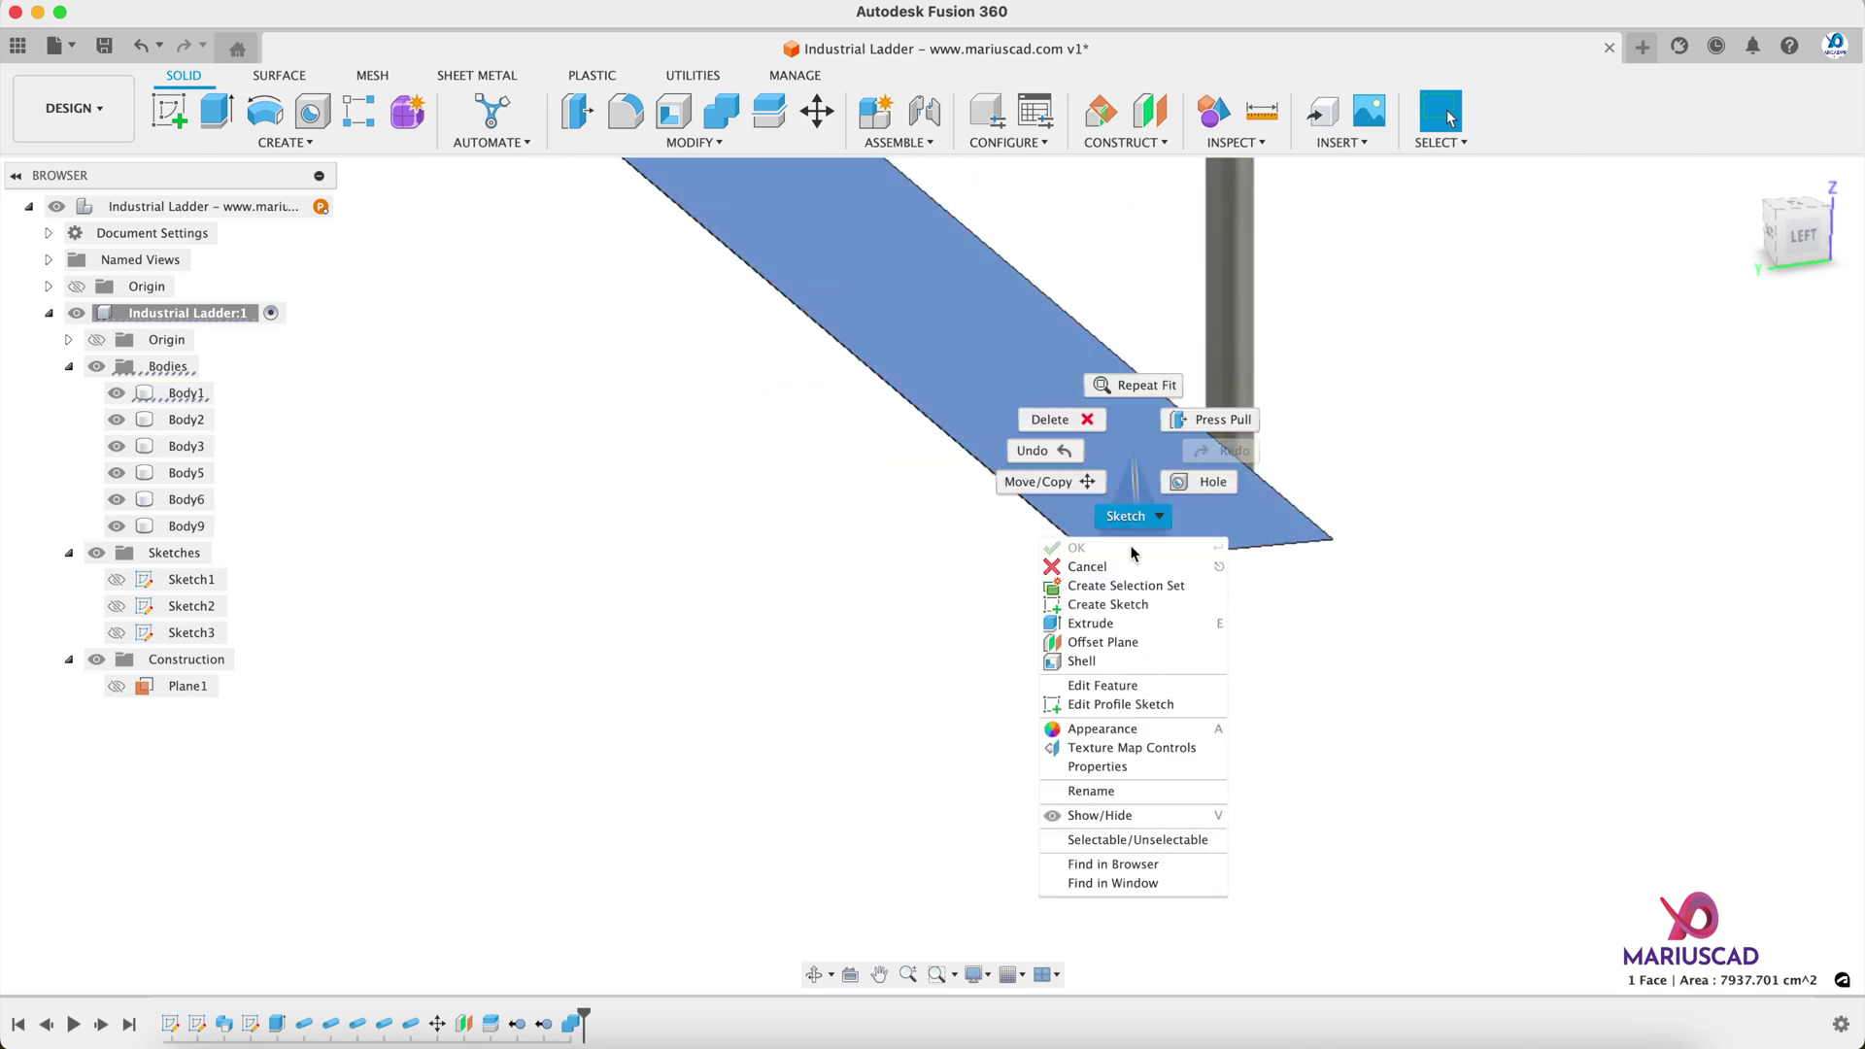
{"action": "left_click", "coordinate": [1144, 604]}
{"action": "scroll", "coordinate": [1147, 598], "scroll_direction": "down", "scroll_amount": 5}
{"action": "scroll", "coordinate": [1108, 627], "scroll_direction": "up", "scroll_amount": 10}
{"action": "scroll", "coordinate": [1091, 632], "scroll_direction": "up", "scroll_amount": 2}
Step: Project the stringer's lower corner point into the sketch
{"action": "key", "text": "p"}
{"action": "left_click", "coordinate": [1066, 526]}
{"action": "key", "text": "Return"}
{"action": "key", "text": "r"}
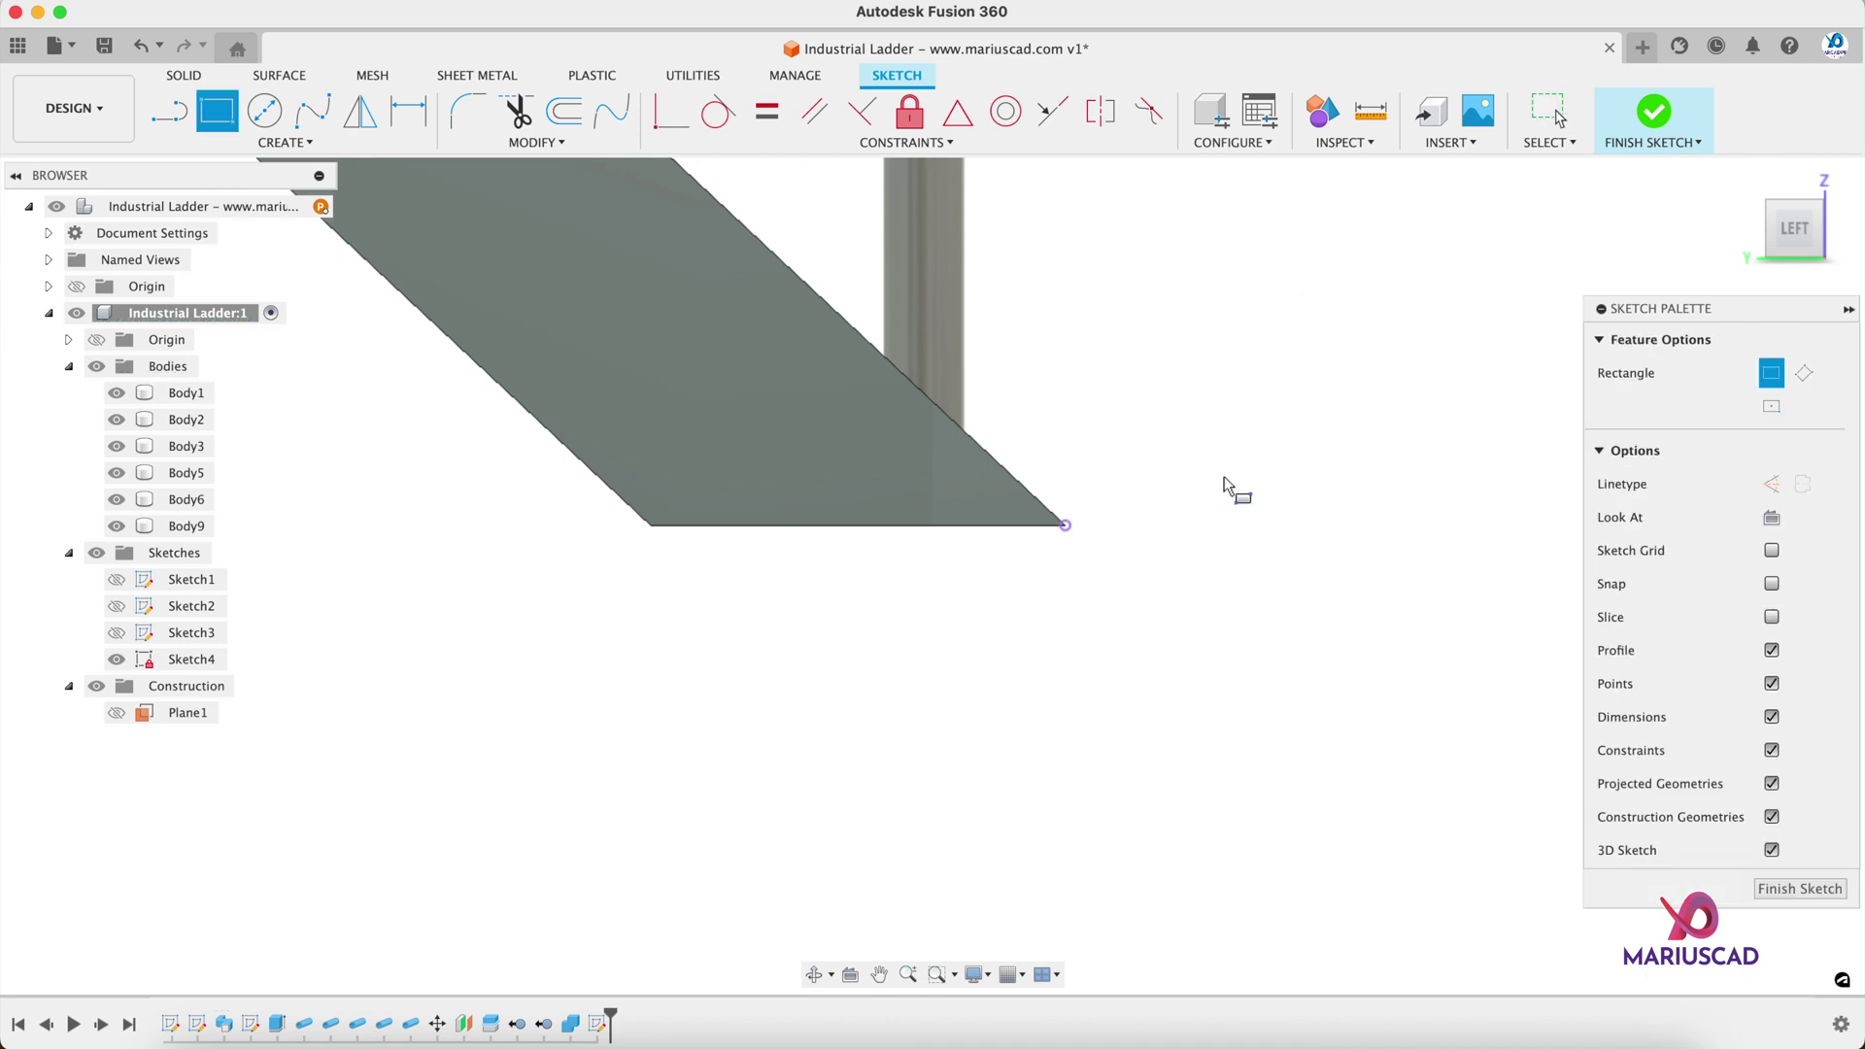
Step: Draw a 16 × 12 rectangle anchored at the projected corner point
{"action": "left_click", "coordinate": [1066, 526]}
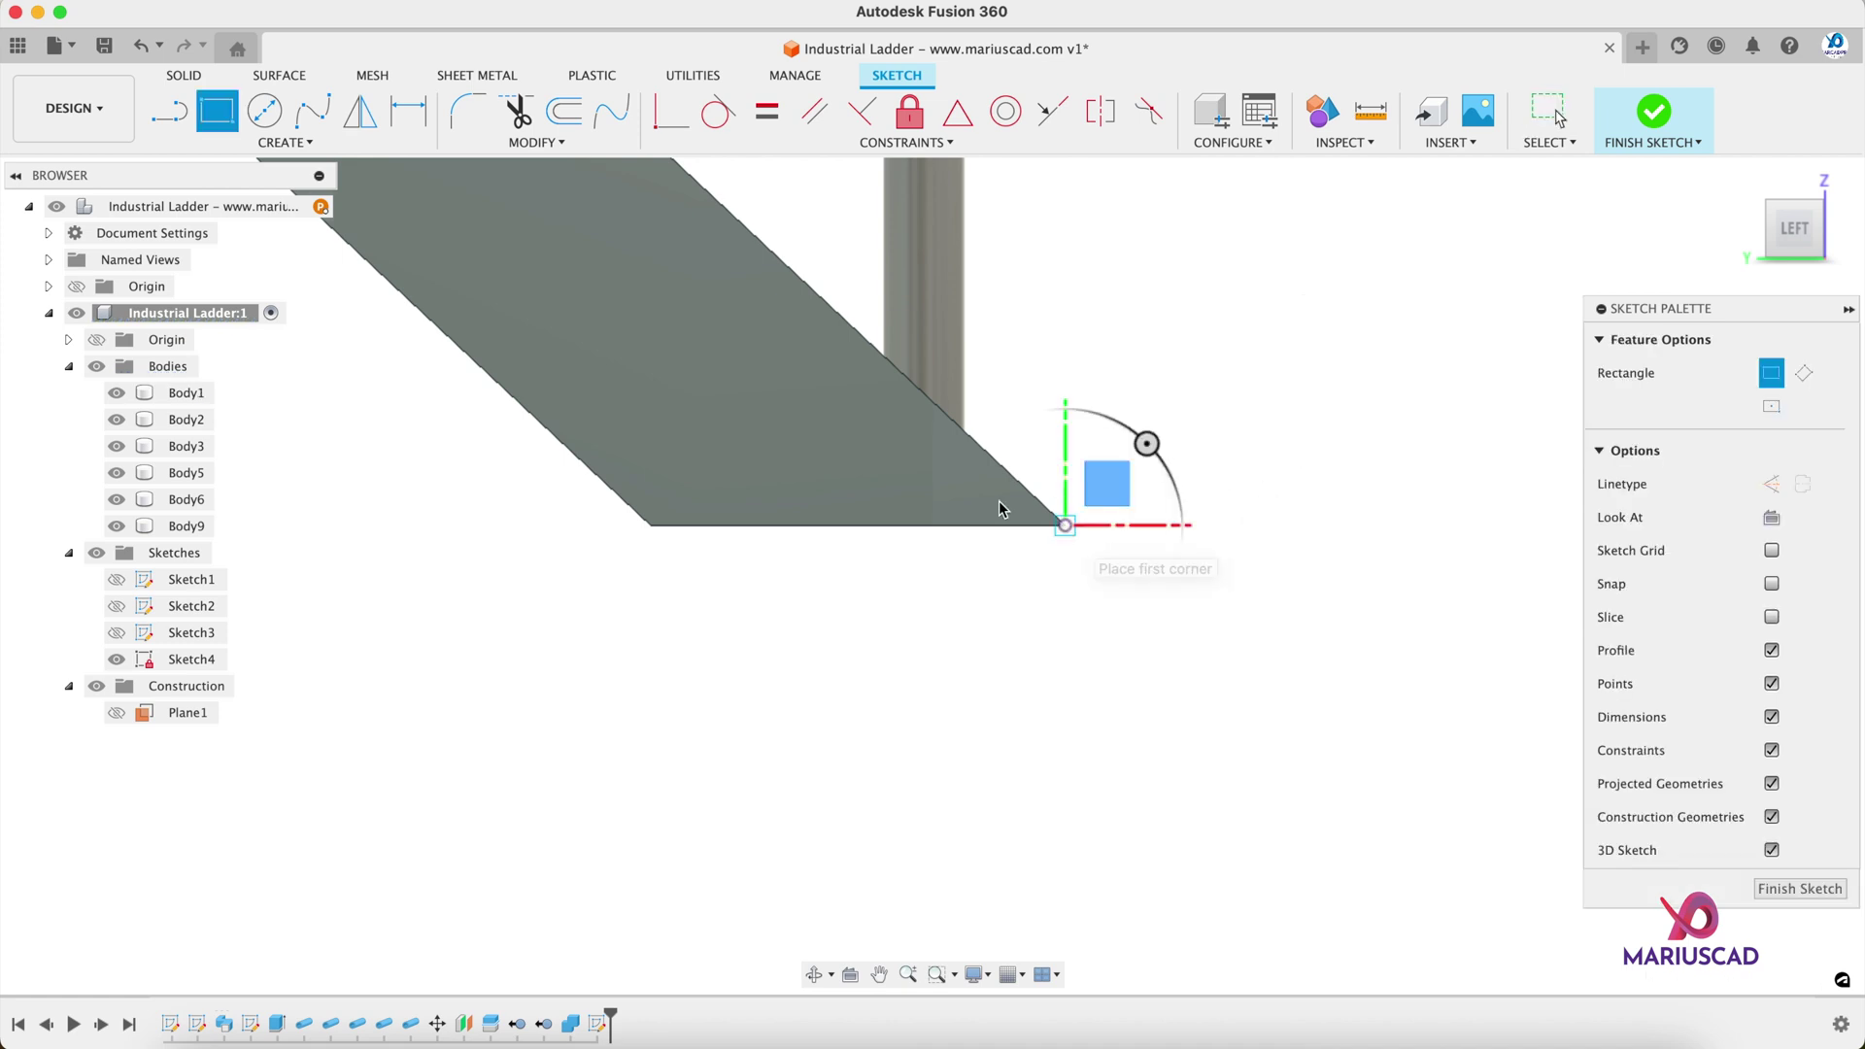
{"action": "type", "text": "12"}
{"action": "key", "text": "Tab"}
{"action": "type", "text": "16"}
{"action": "key", "text": "Return"}
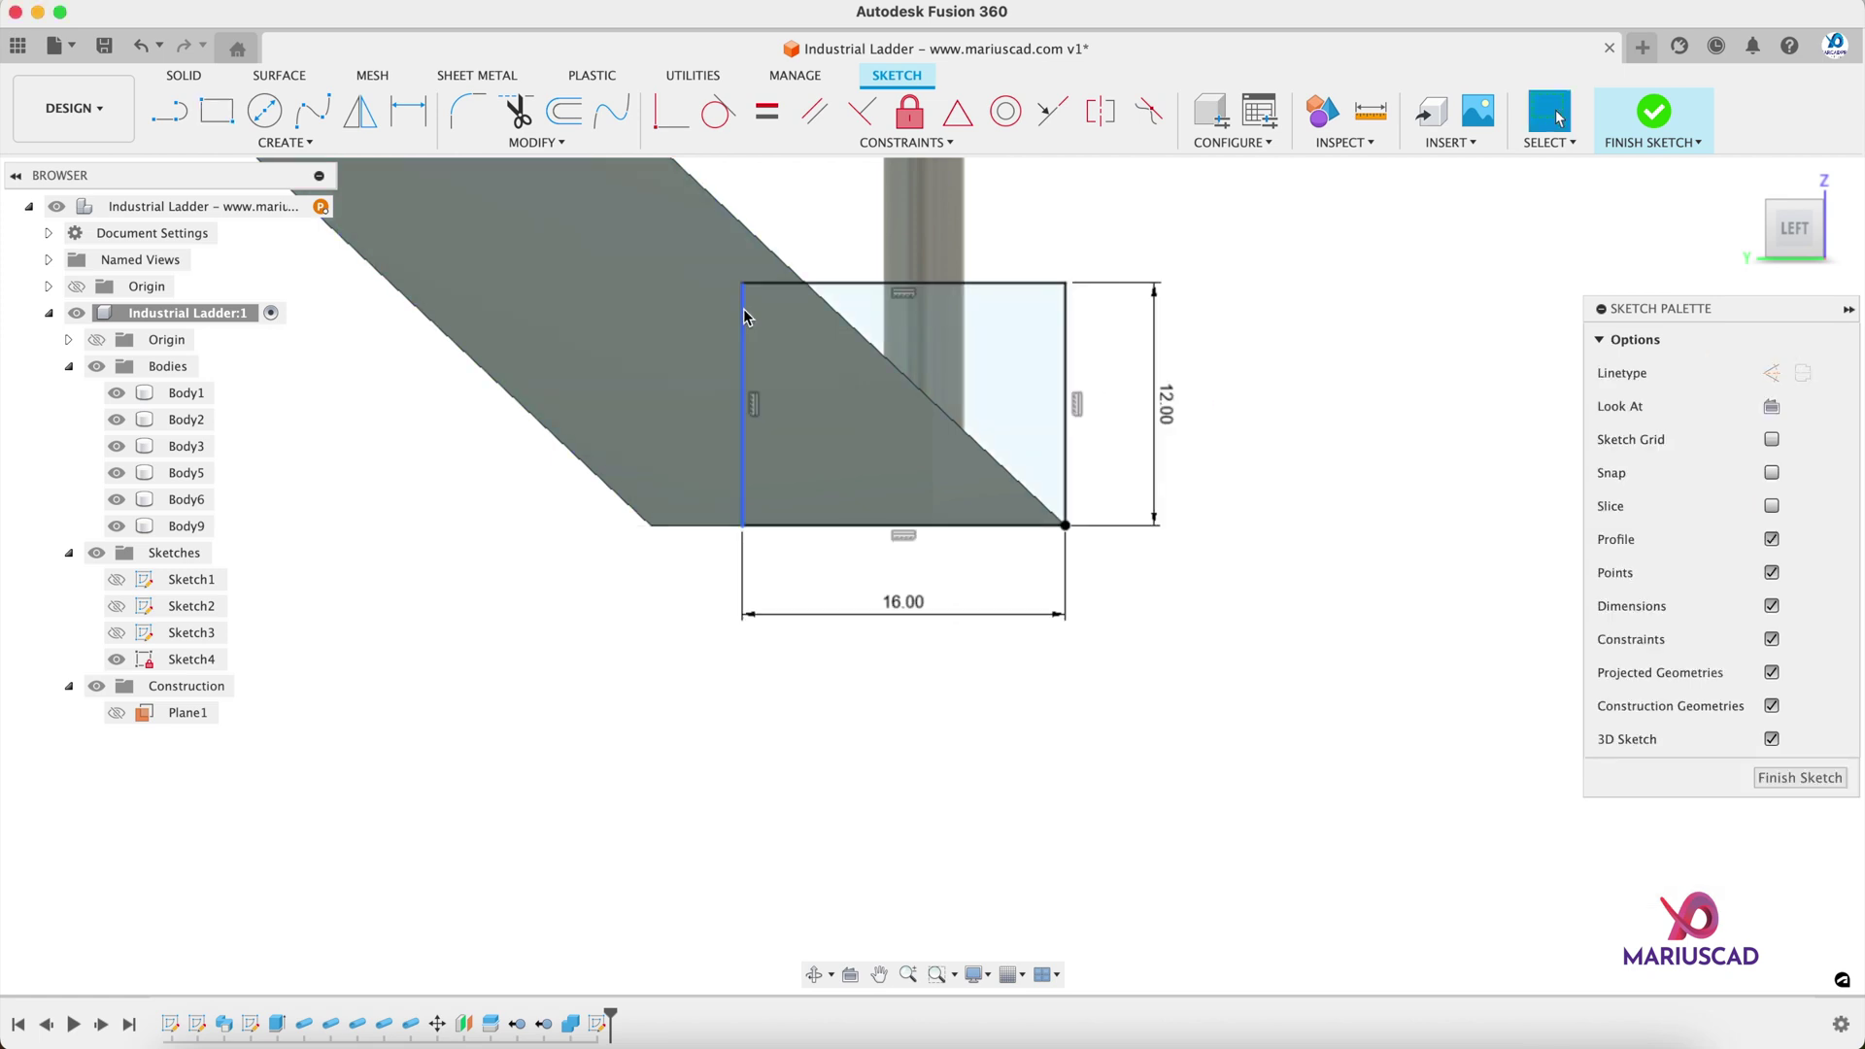
{"action": "middle_click_drag", "start_coordinate": [745, 316], "coordinate": [1020, 645]}
{"action": "middle_click_drag", "start_coordinate": [992, 573], "coordinate": [1068, 719]}
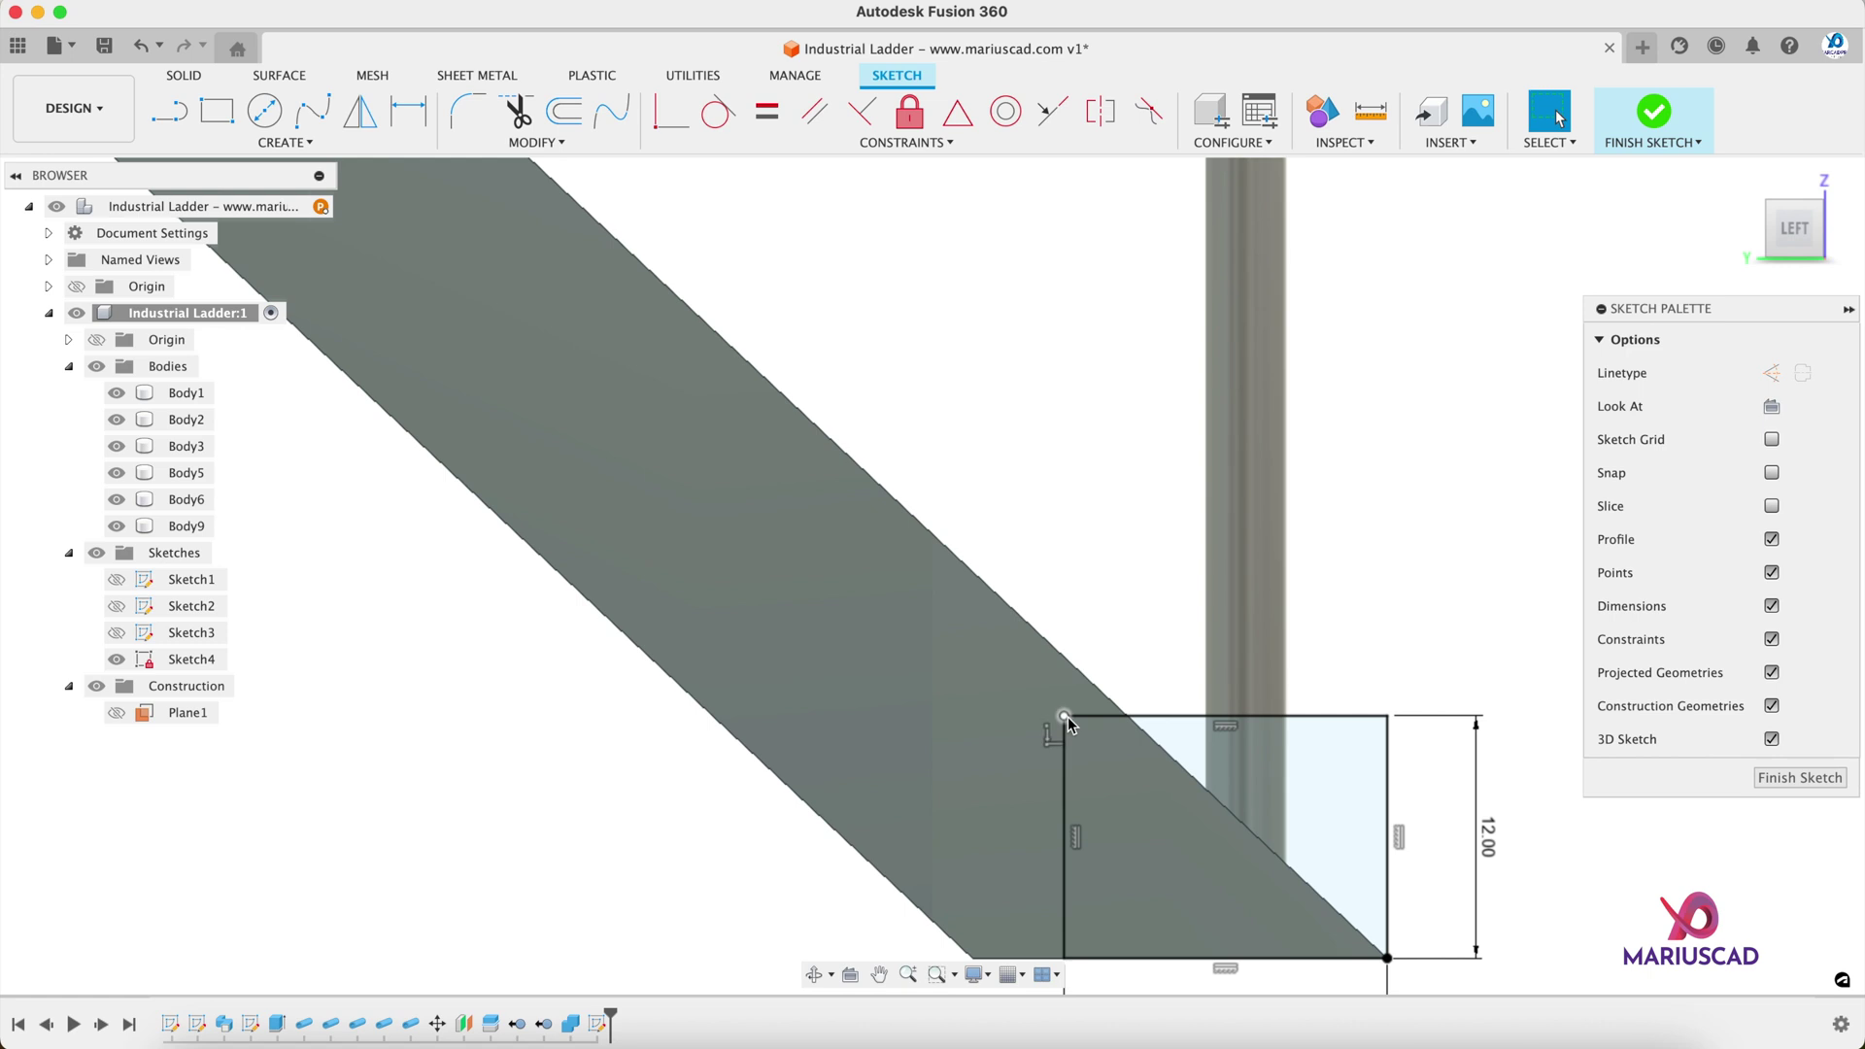
Step: Draw a 24 × 7.5 rectangle from the first rectangle's top-left corner
{"action": "key", "text": "r"}
{"action": "left_click", "coordinate": [1066, 716]}
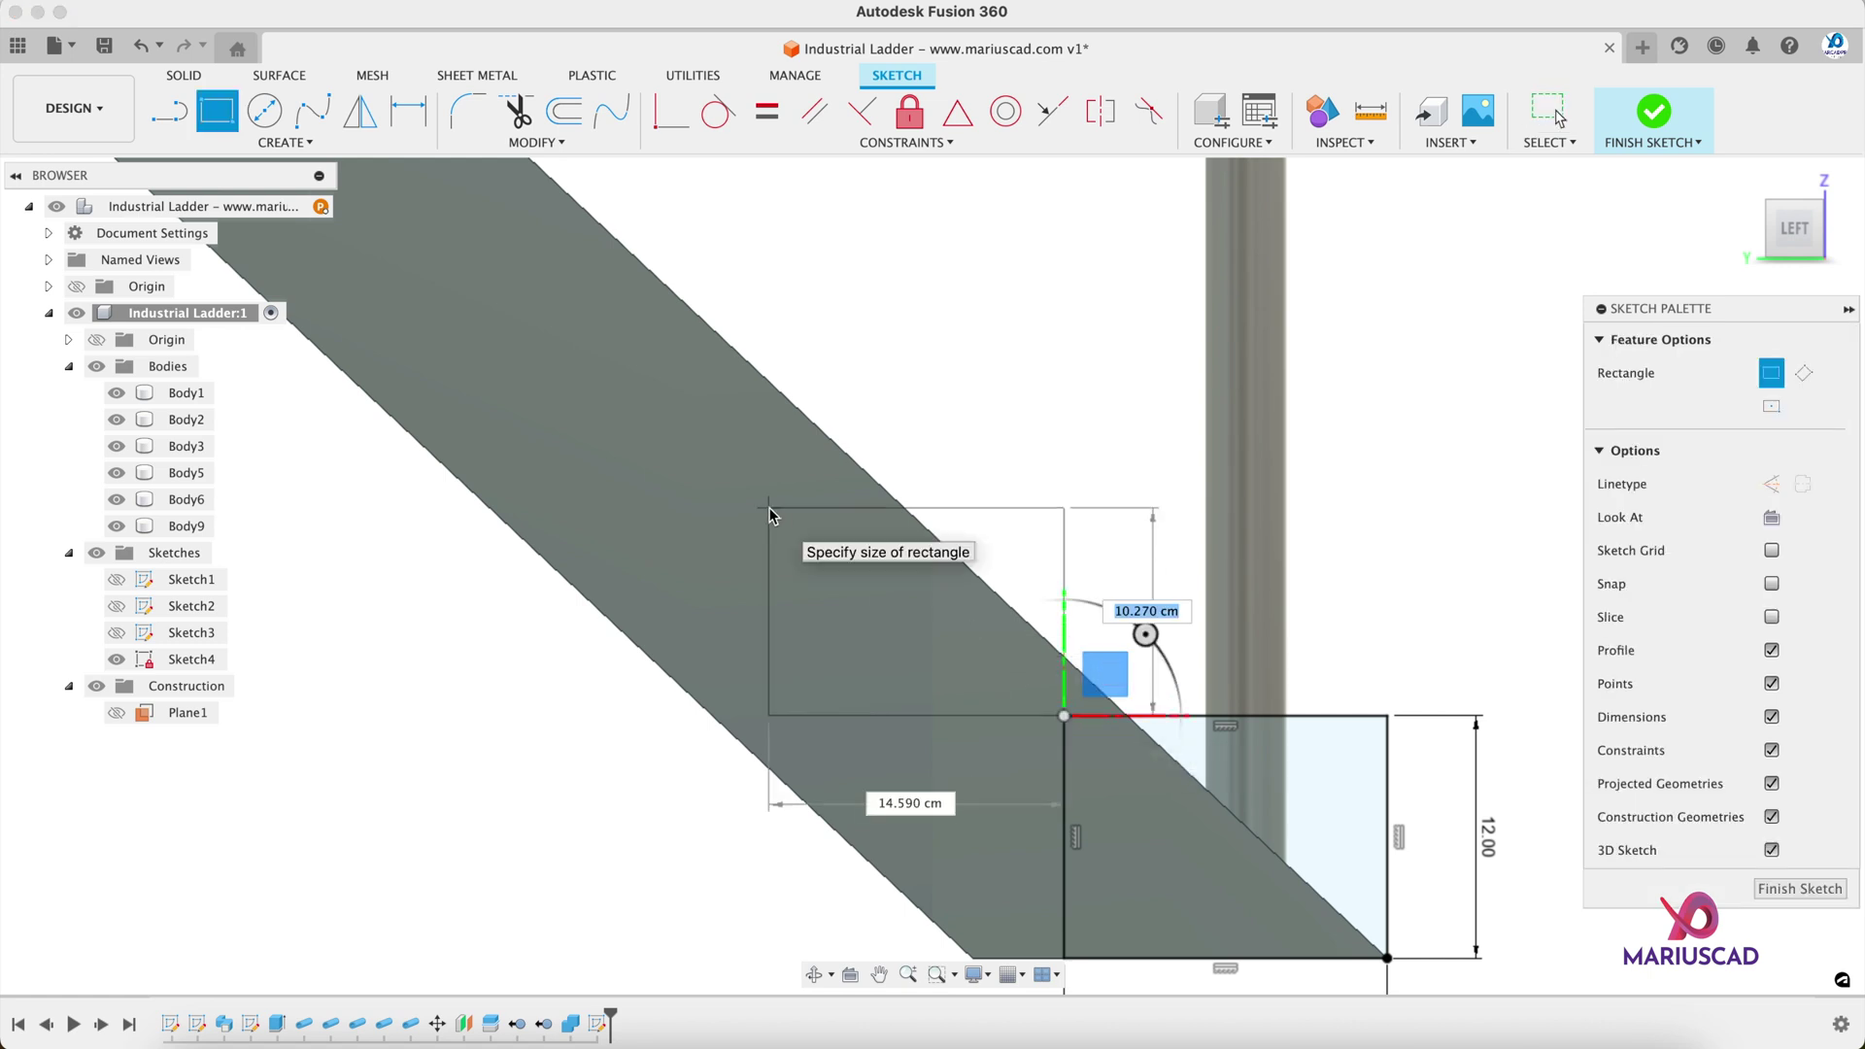
{"action": "type", "text": "7.5"}
{"action": "key", "text": "Tab"}
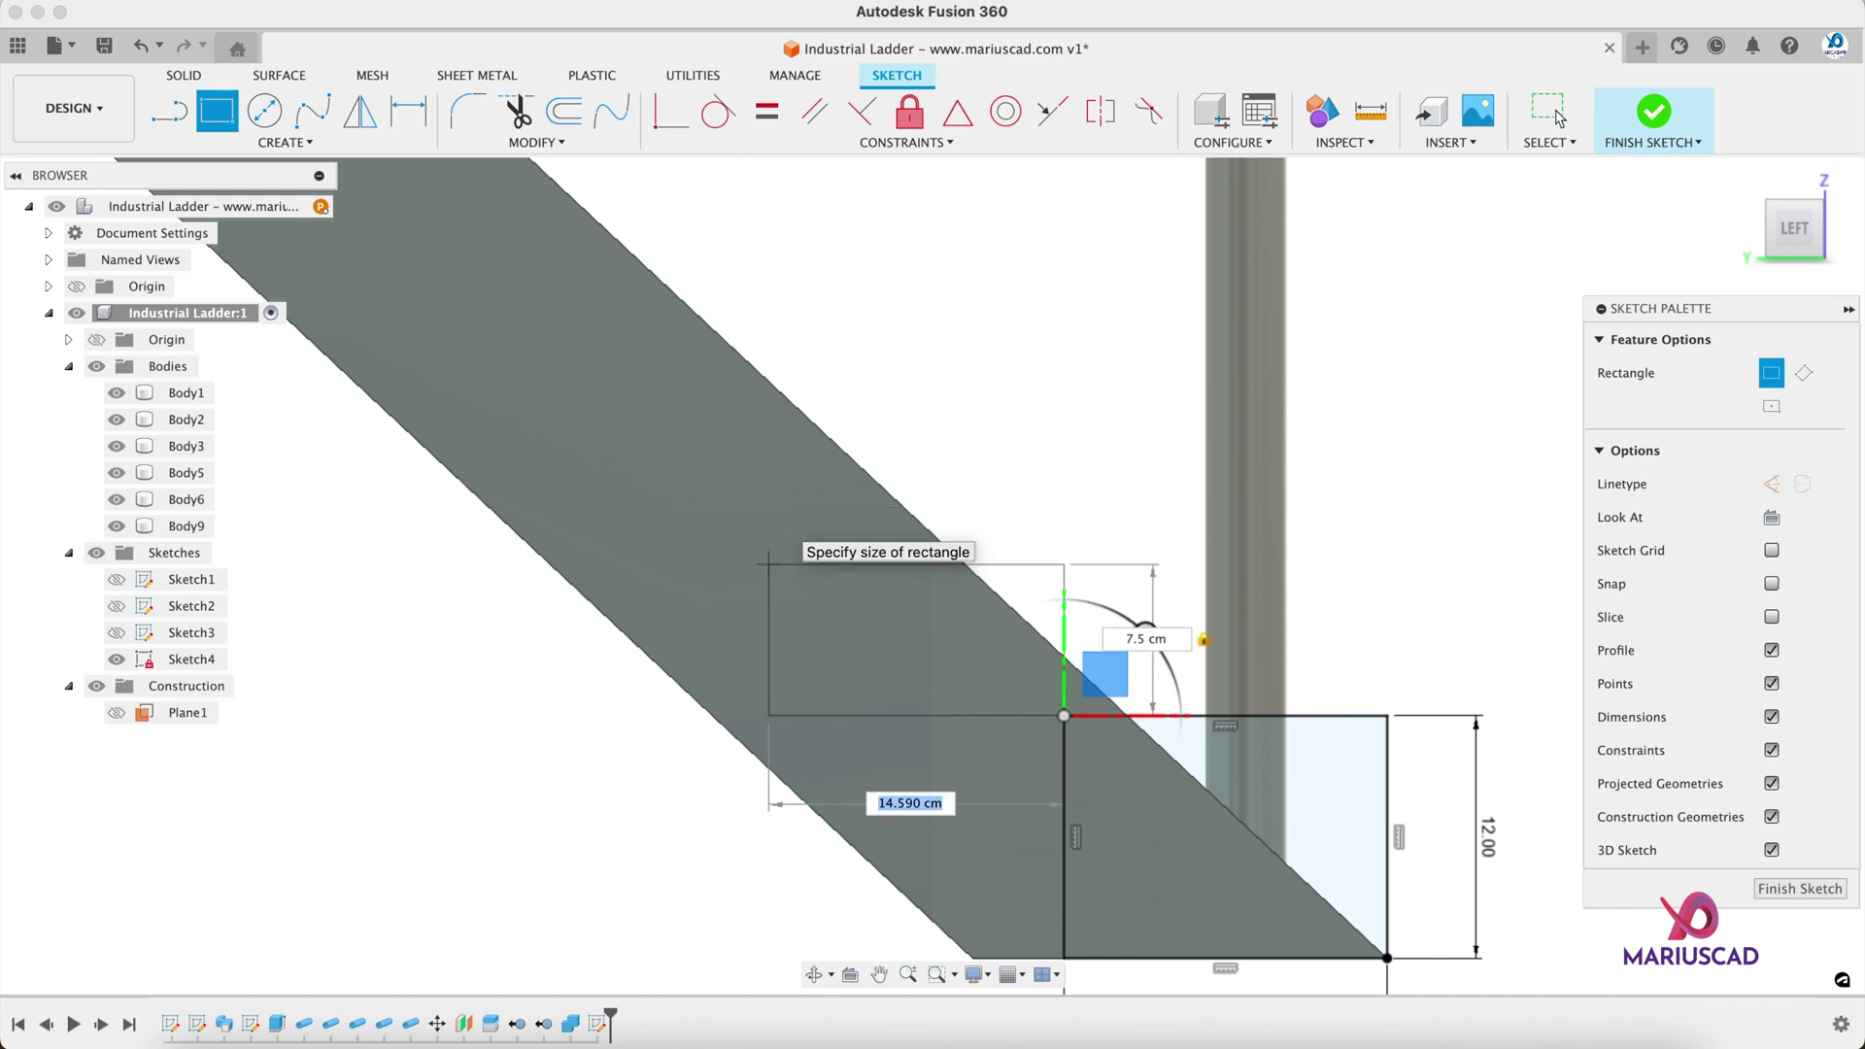
{"action": "key", "text": "Return"}
{"action": "key", "text": "Escape"}
{"action": "middle_click_drag", "start_coordinate": [611, 710], "coordinate": [677, 577]}
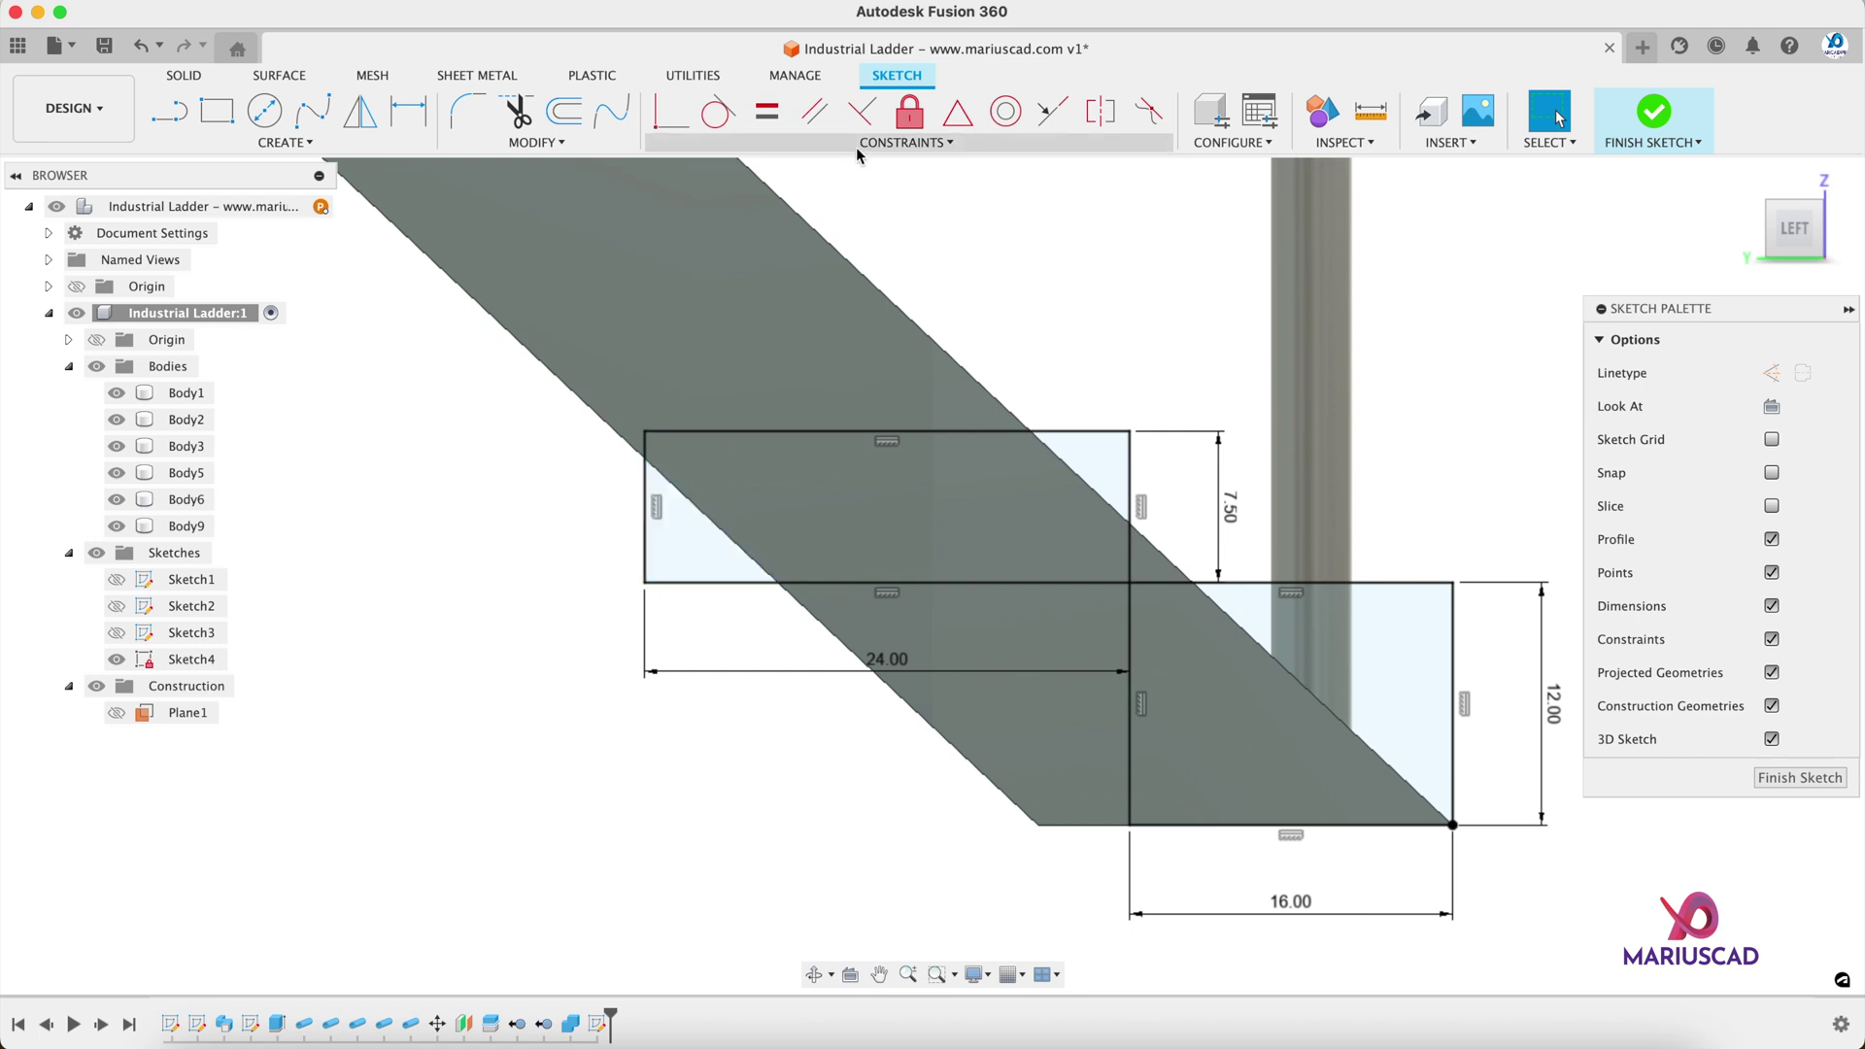
Step: Chamfer the new rectangle's lower-left corner by 3 cm
{"action": "left_click", "coordinate": [536, 142]}
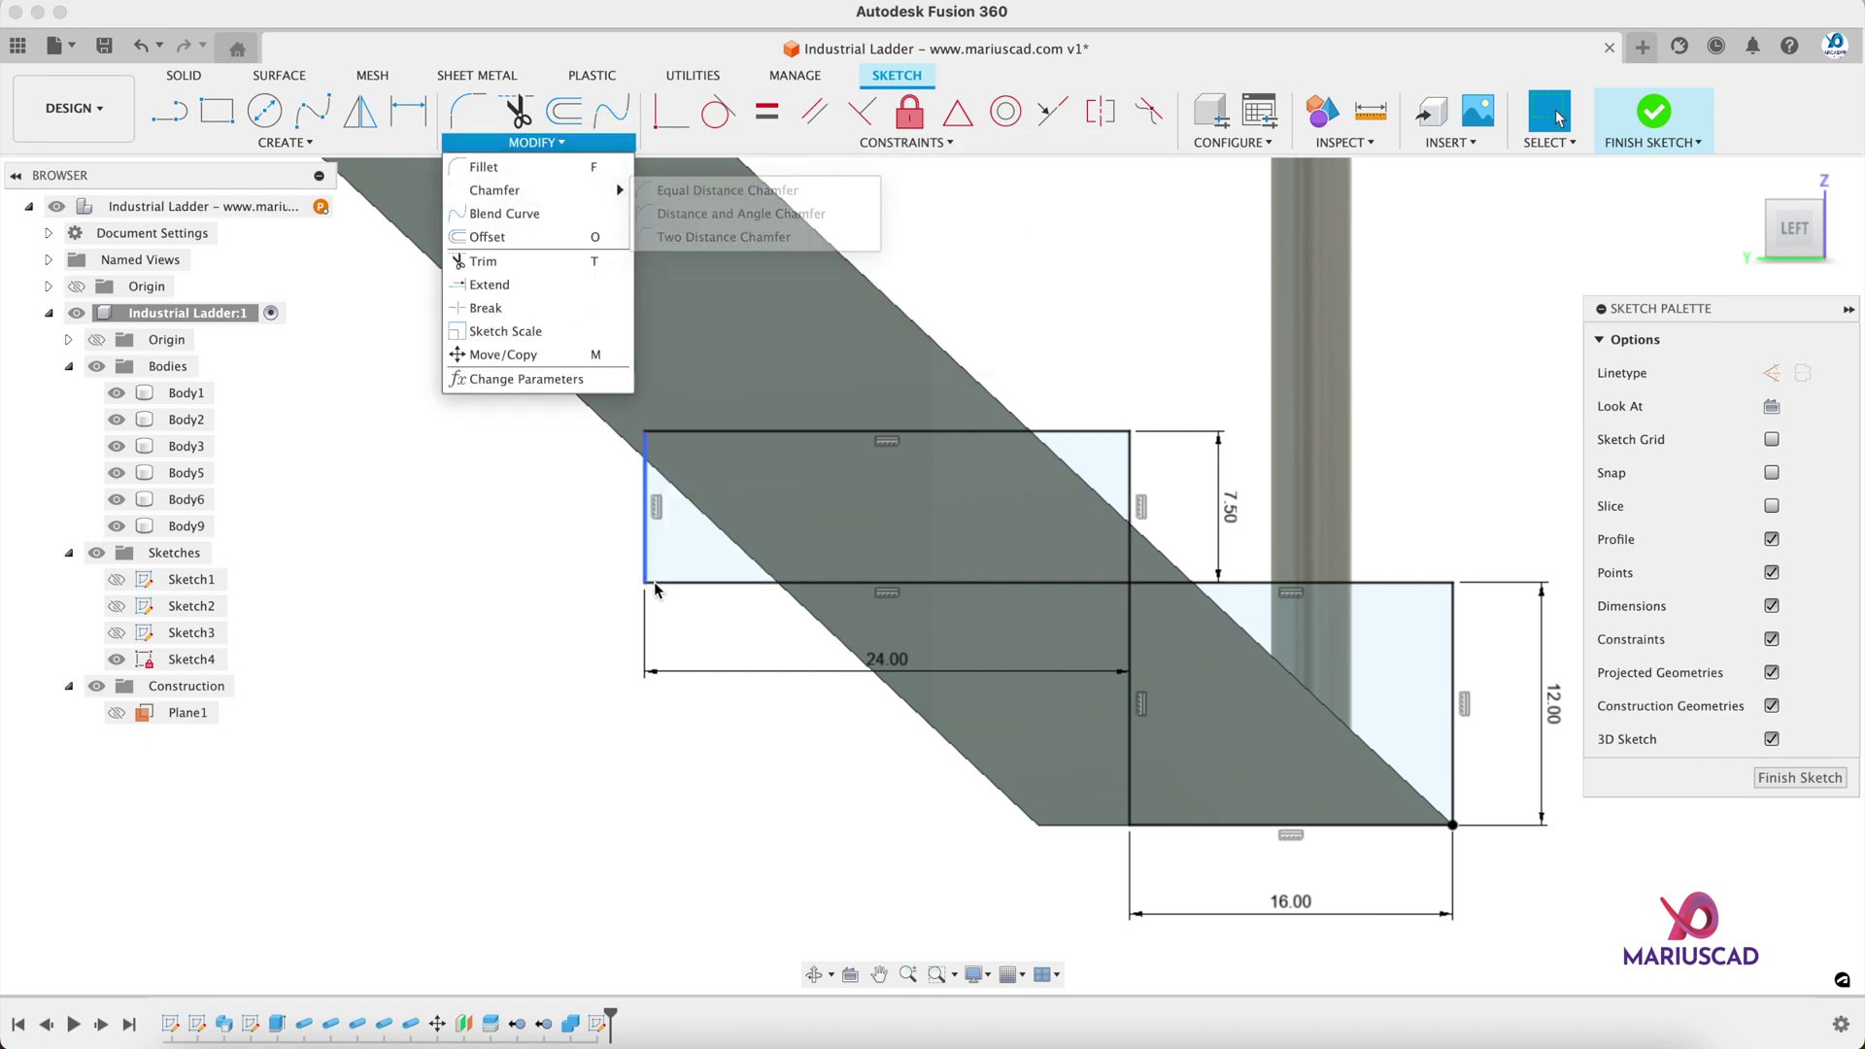
{"action": "left_click", "coordinate": [724, 191]}
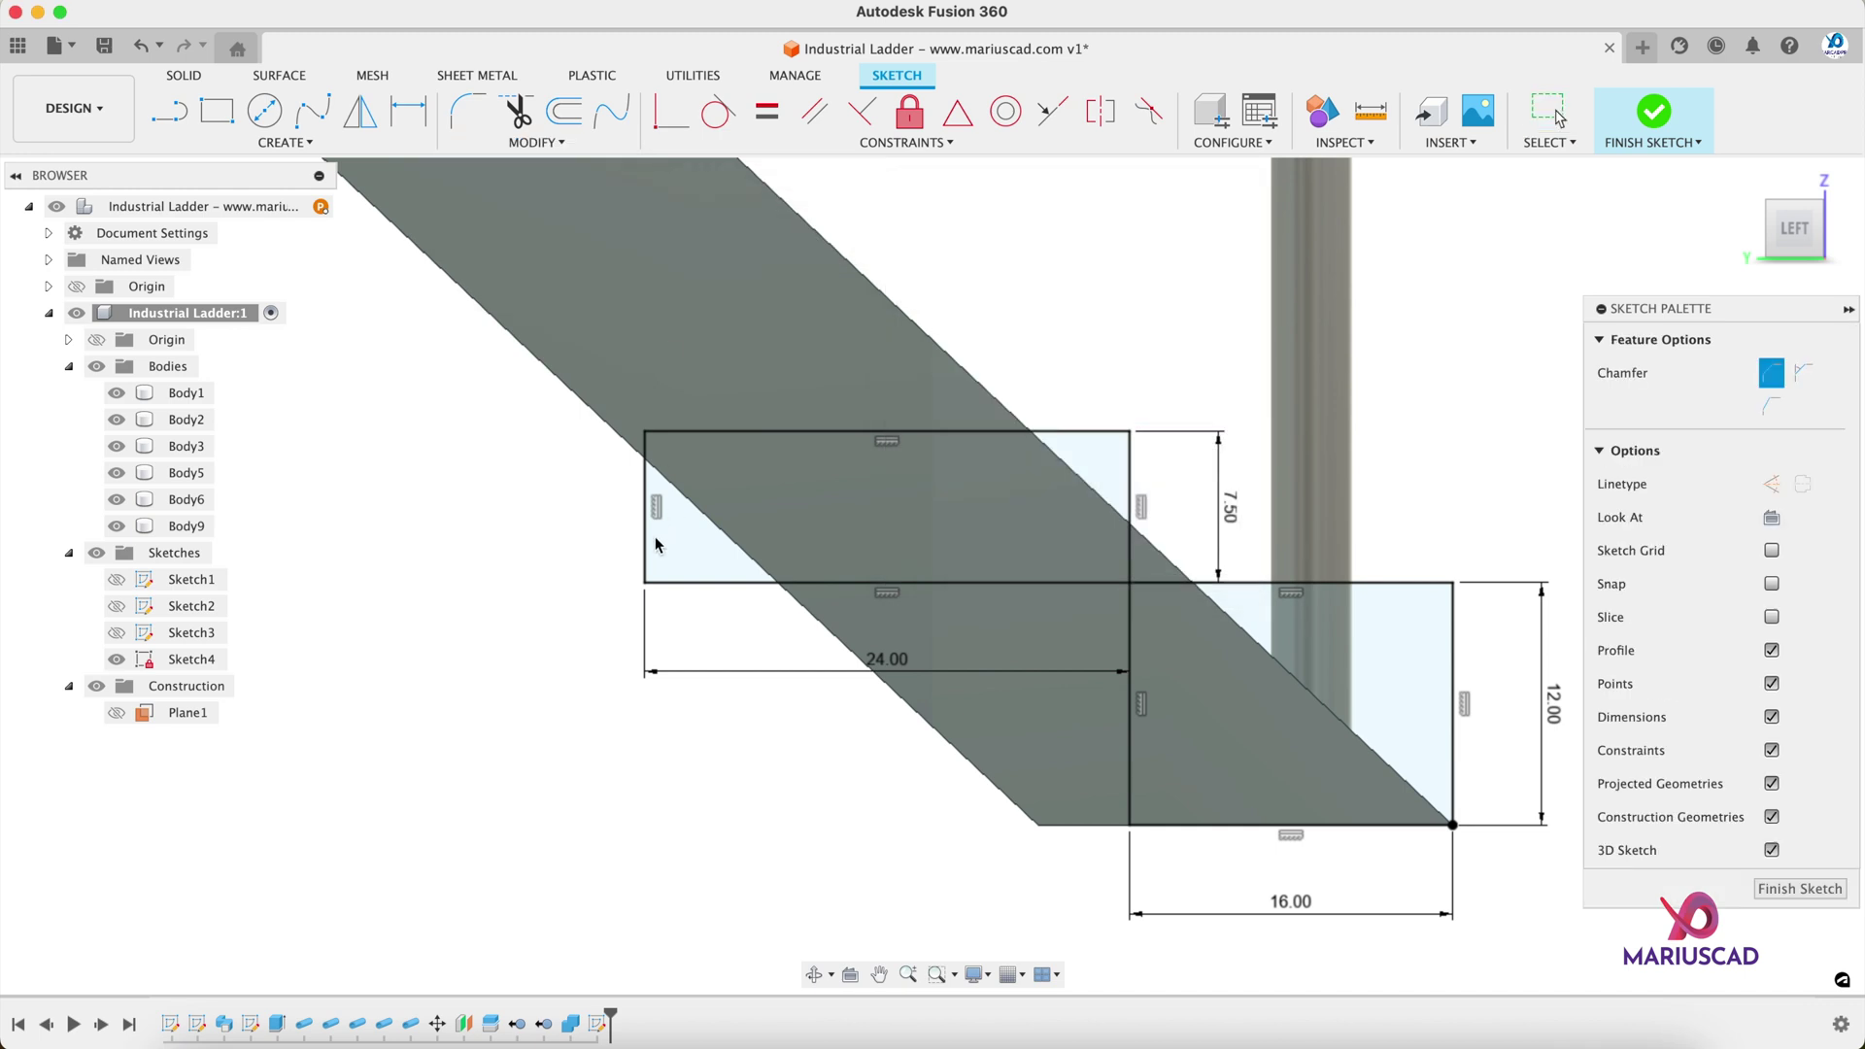
{"action": "left_click", "coordinate": [648, 550]}
{"action": "left_click", "coordinate": [687, 582]}
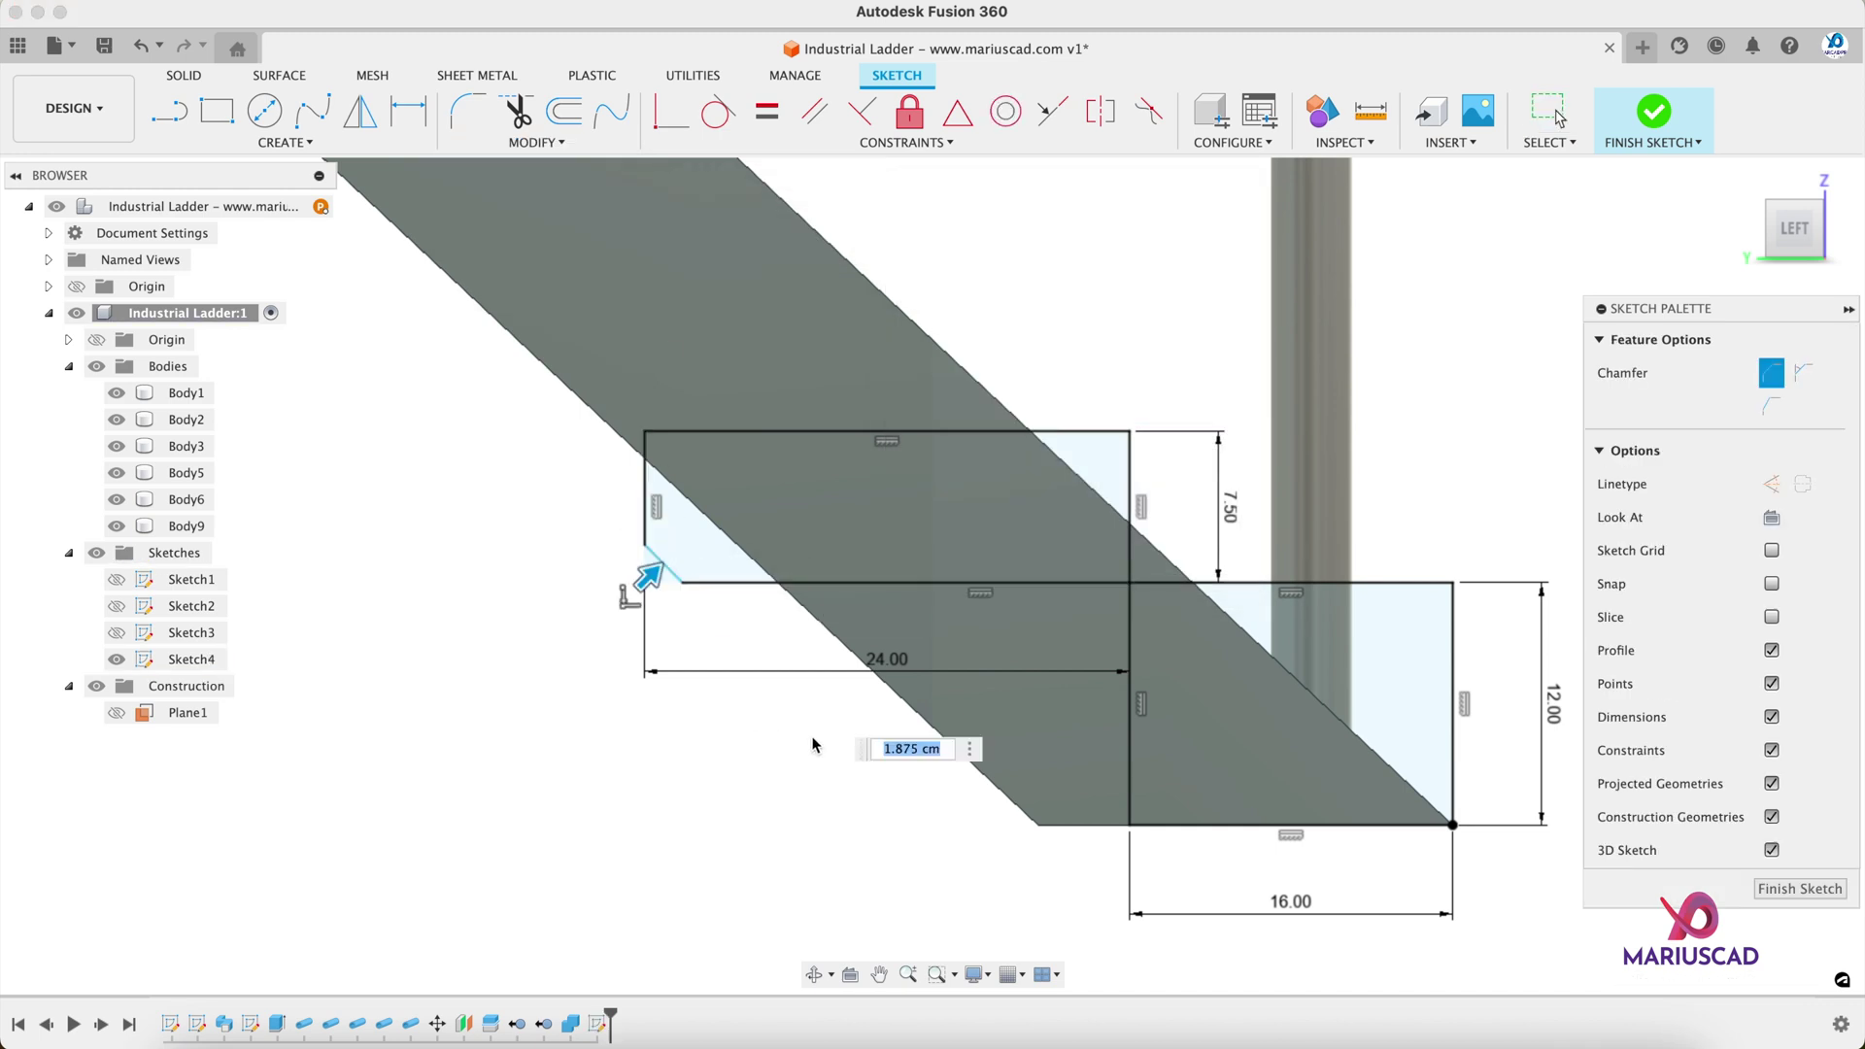
{"action": "key", "text": "Return"}
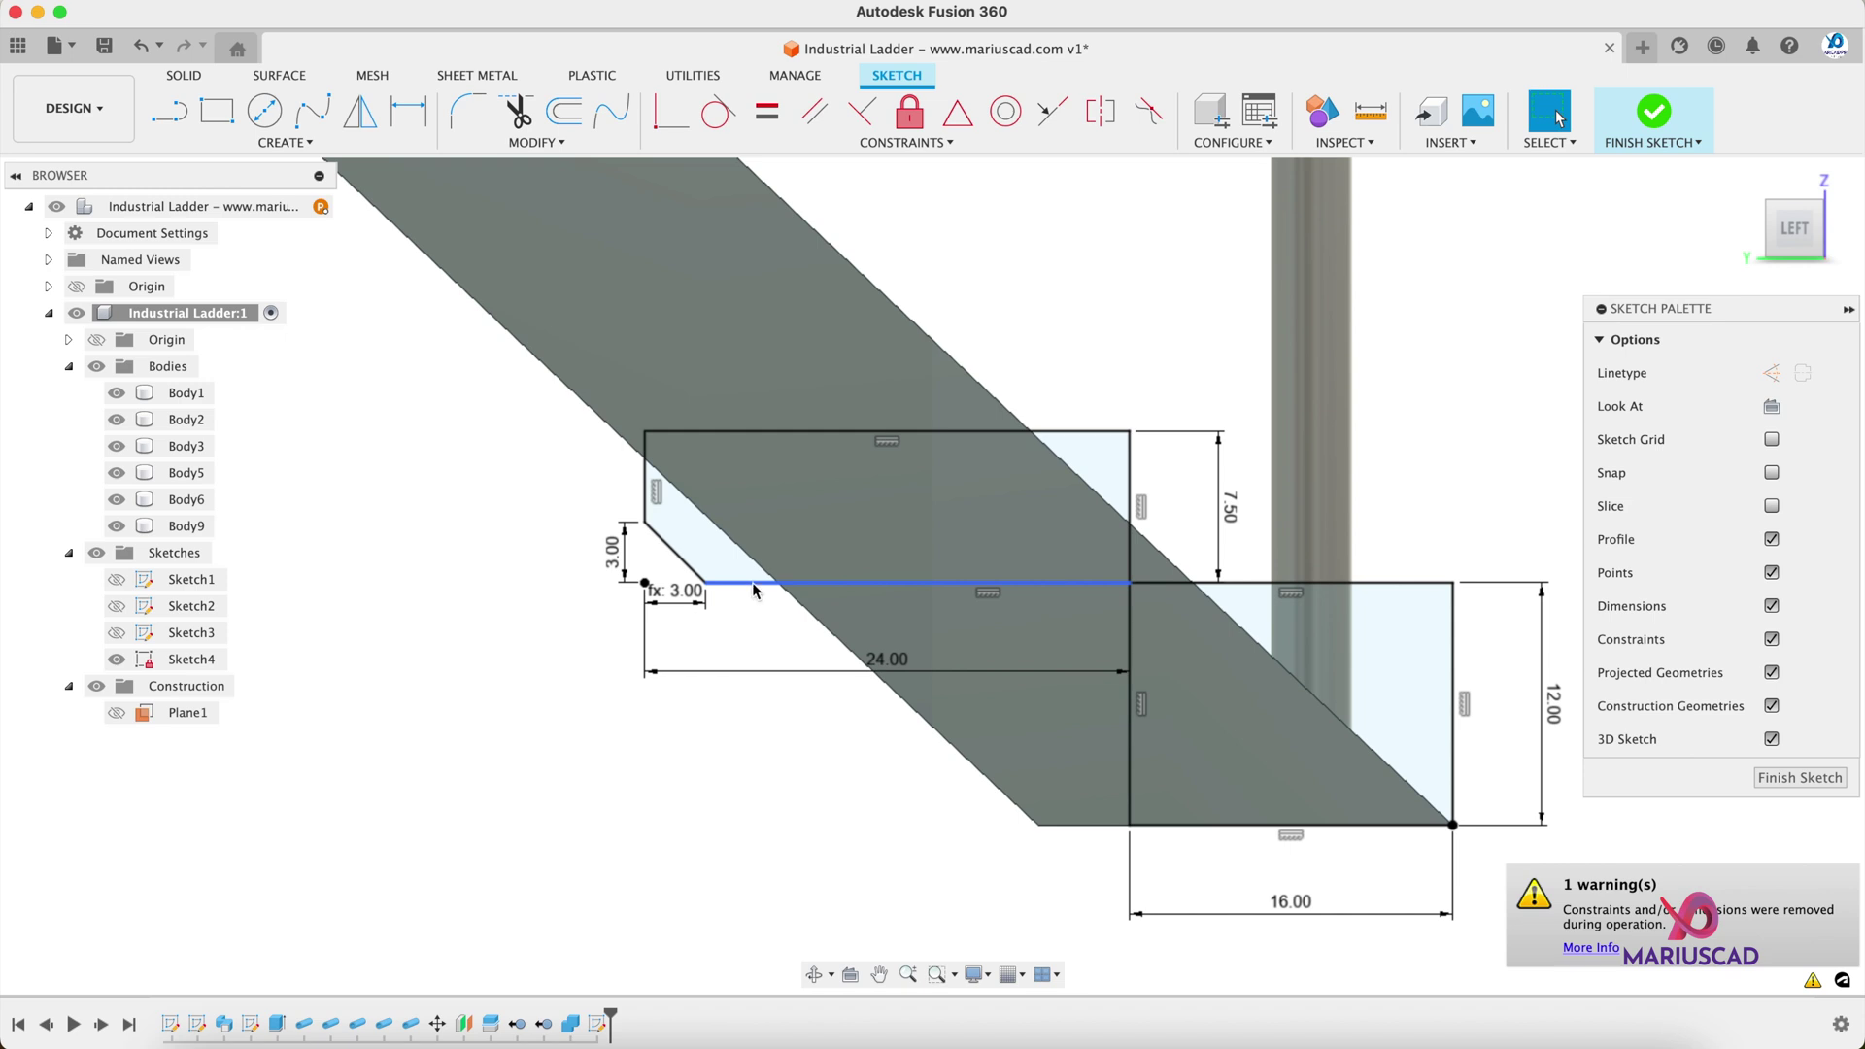
Step: Round the rectangle's top-right corner with a 1 cm fillet
{"action": "left_click", "coordinate": [468, 112]}
{"action": "left_click", "coordinate": [1118, 431]}
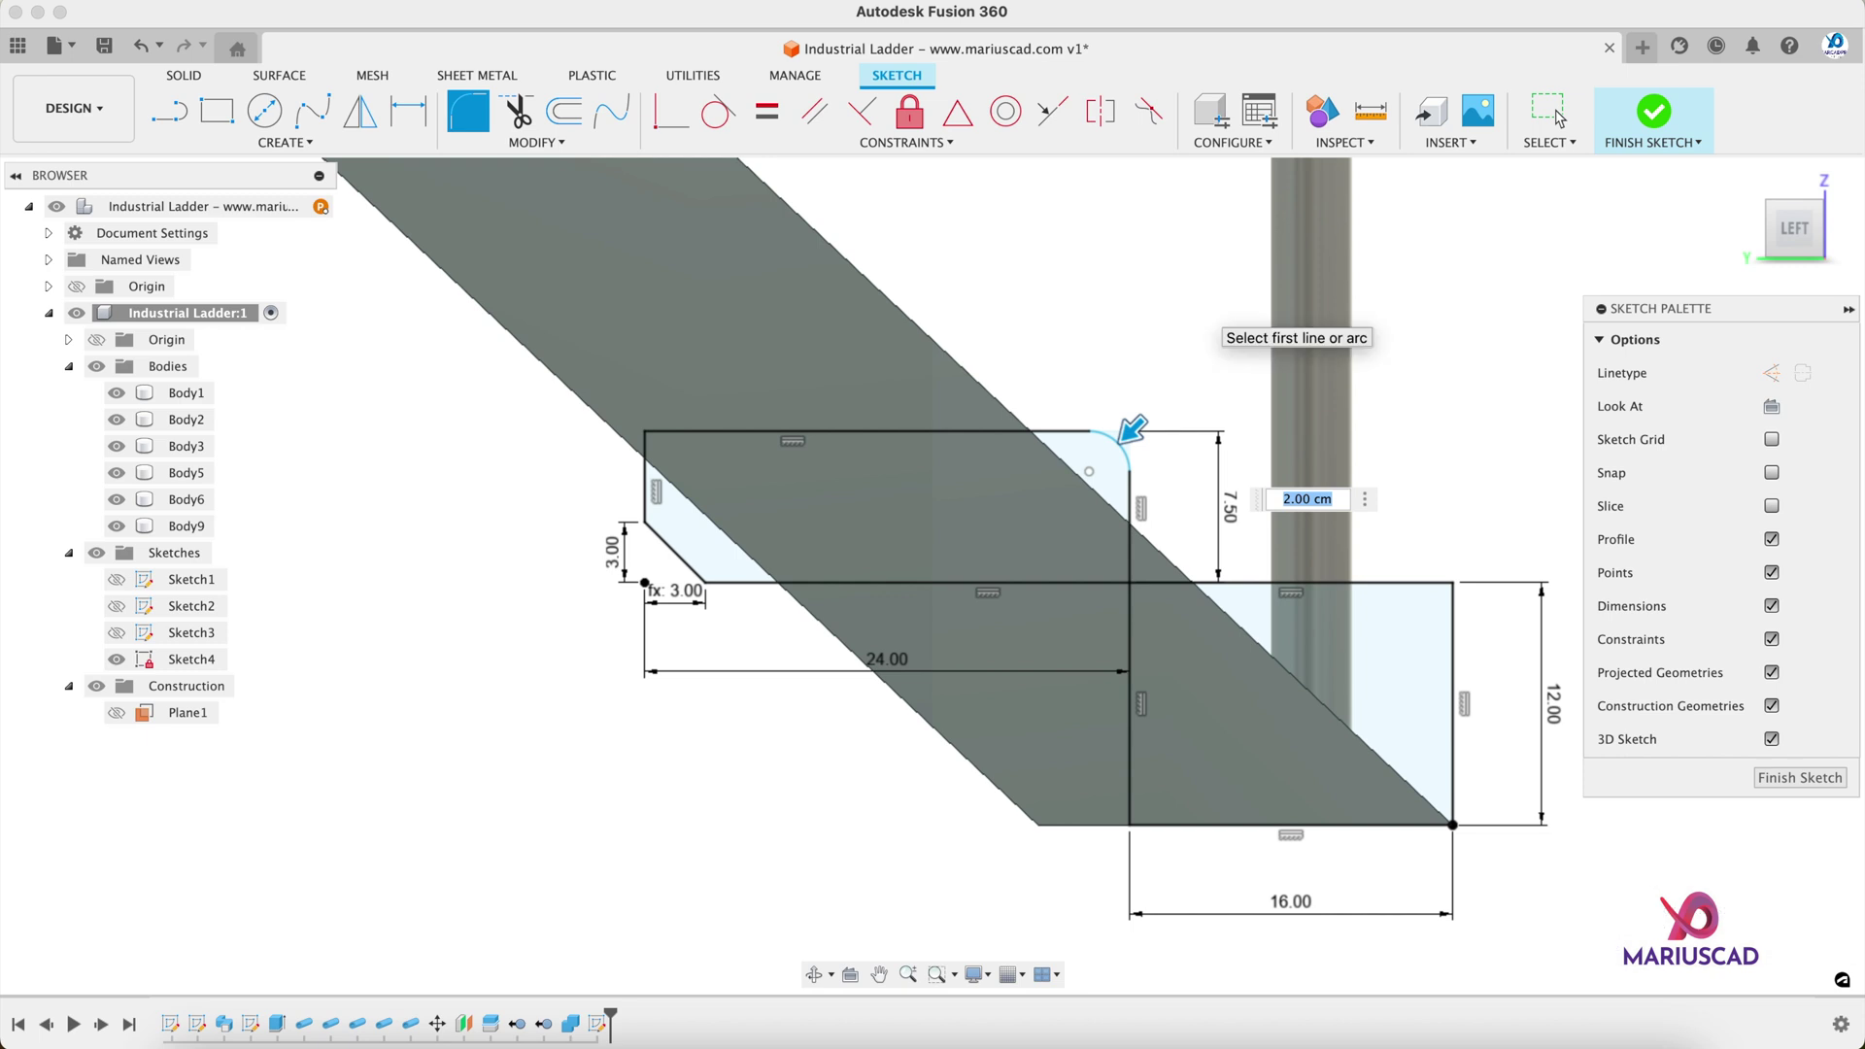
{"action": "type", "text": "1"}
{"action": "key", "text": "Return"}
Step: Offset the top line, rounded corner and right side 1 cm inward
{"action": "left_click", "coordinate": [1021, 439]}
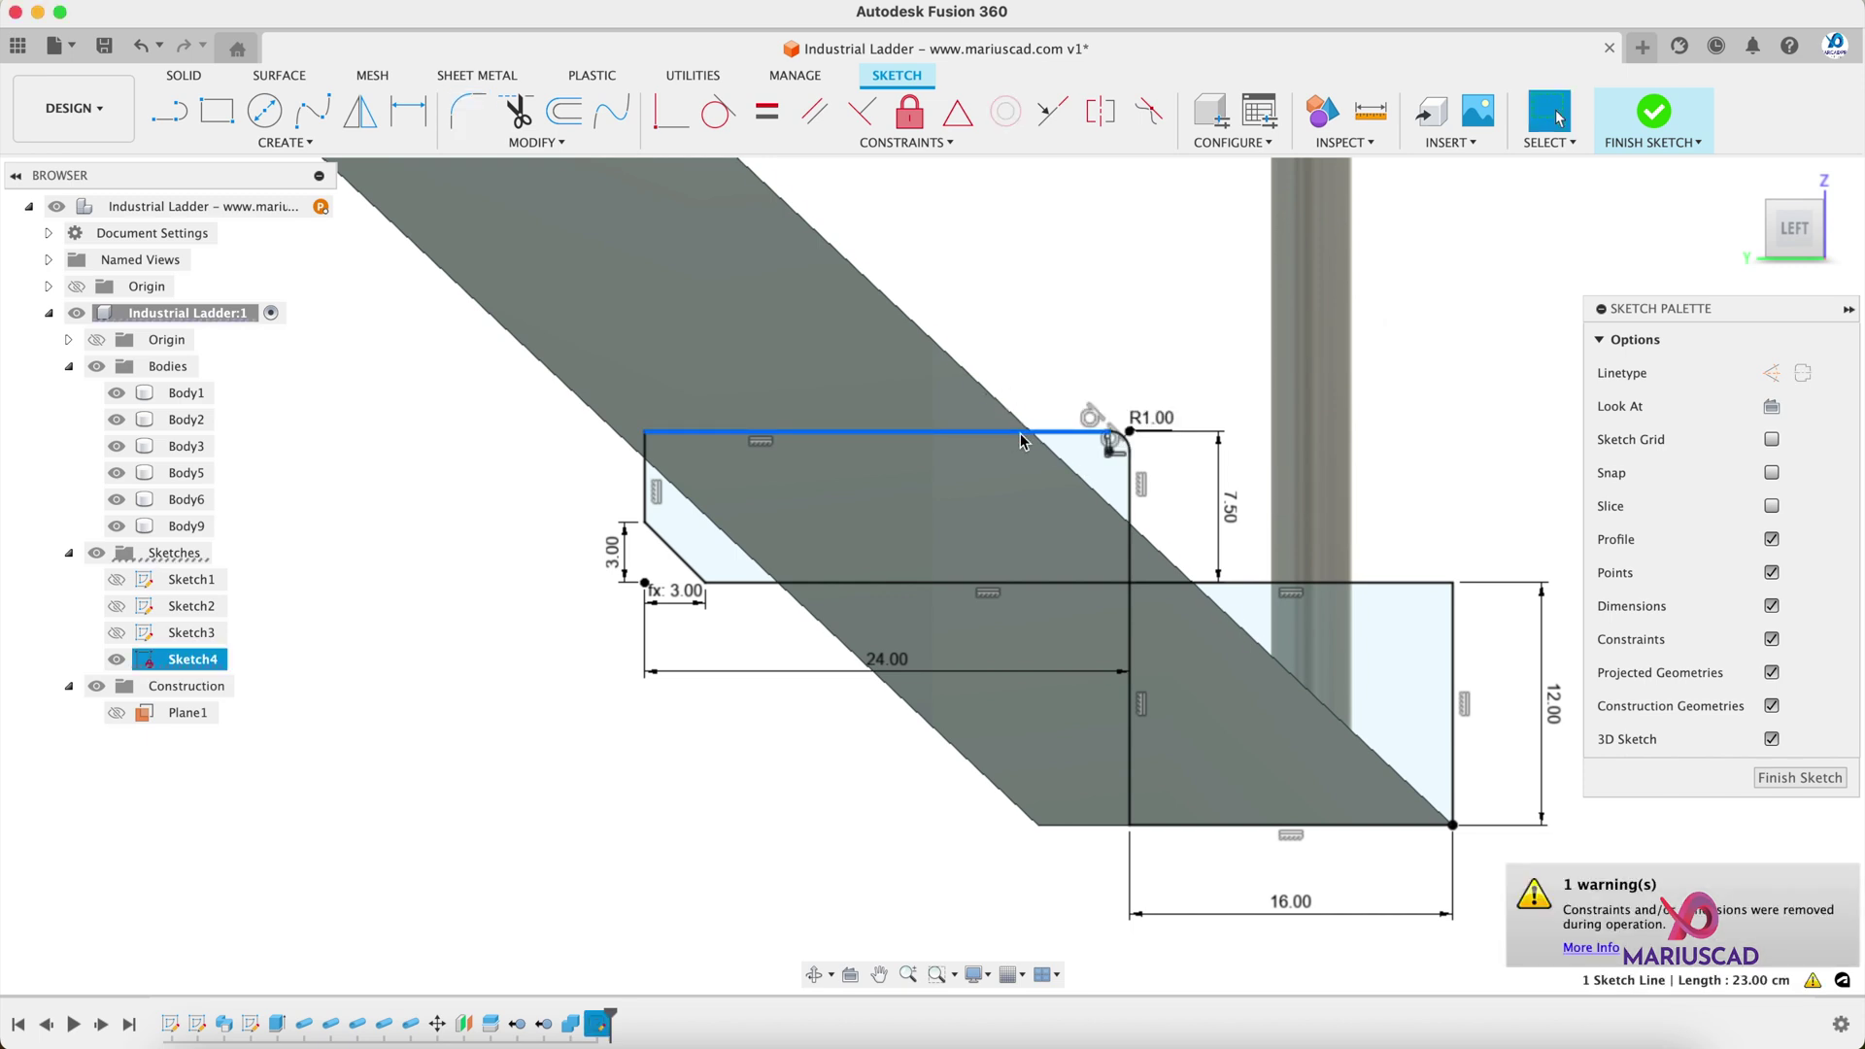
{"action": "left_click", "coordinate": [1127, 444], "text": "shift"}
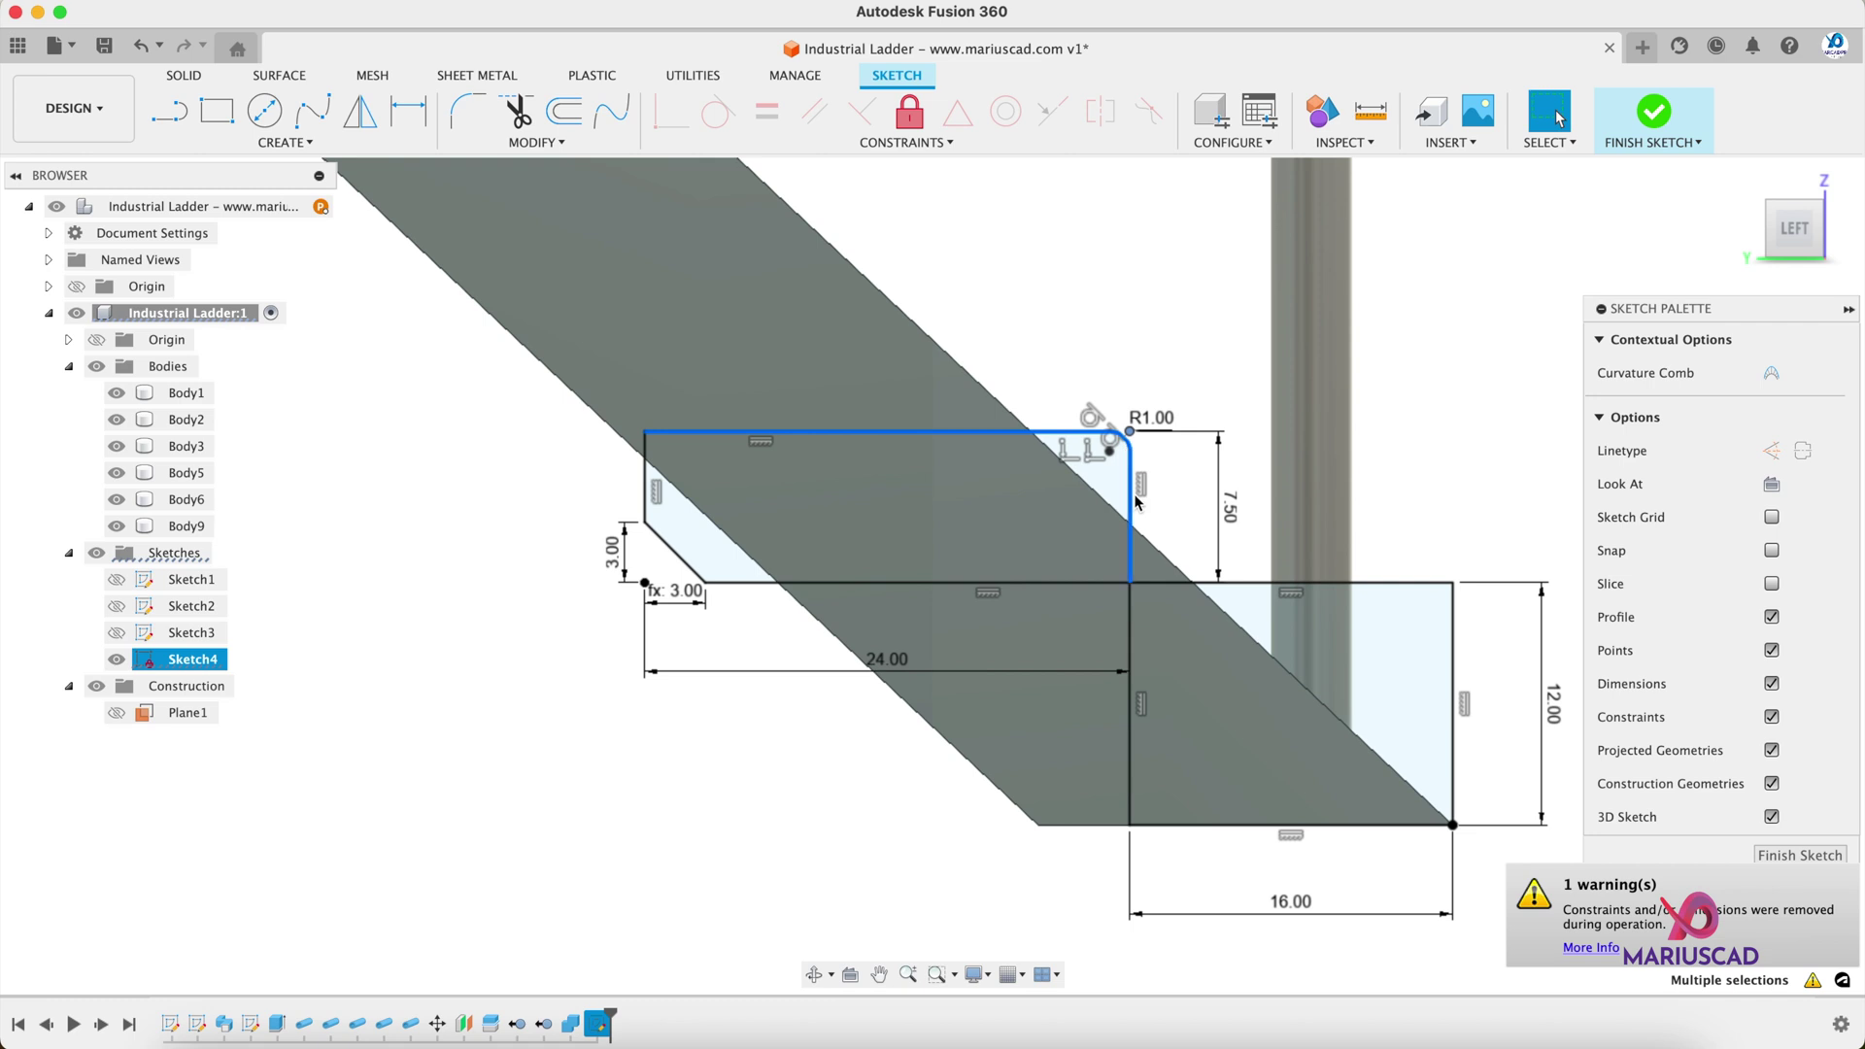
{"action": "left_click", "coordinate": [564, 112]}
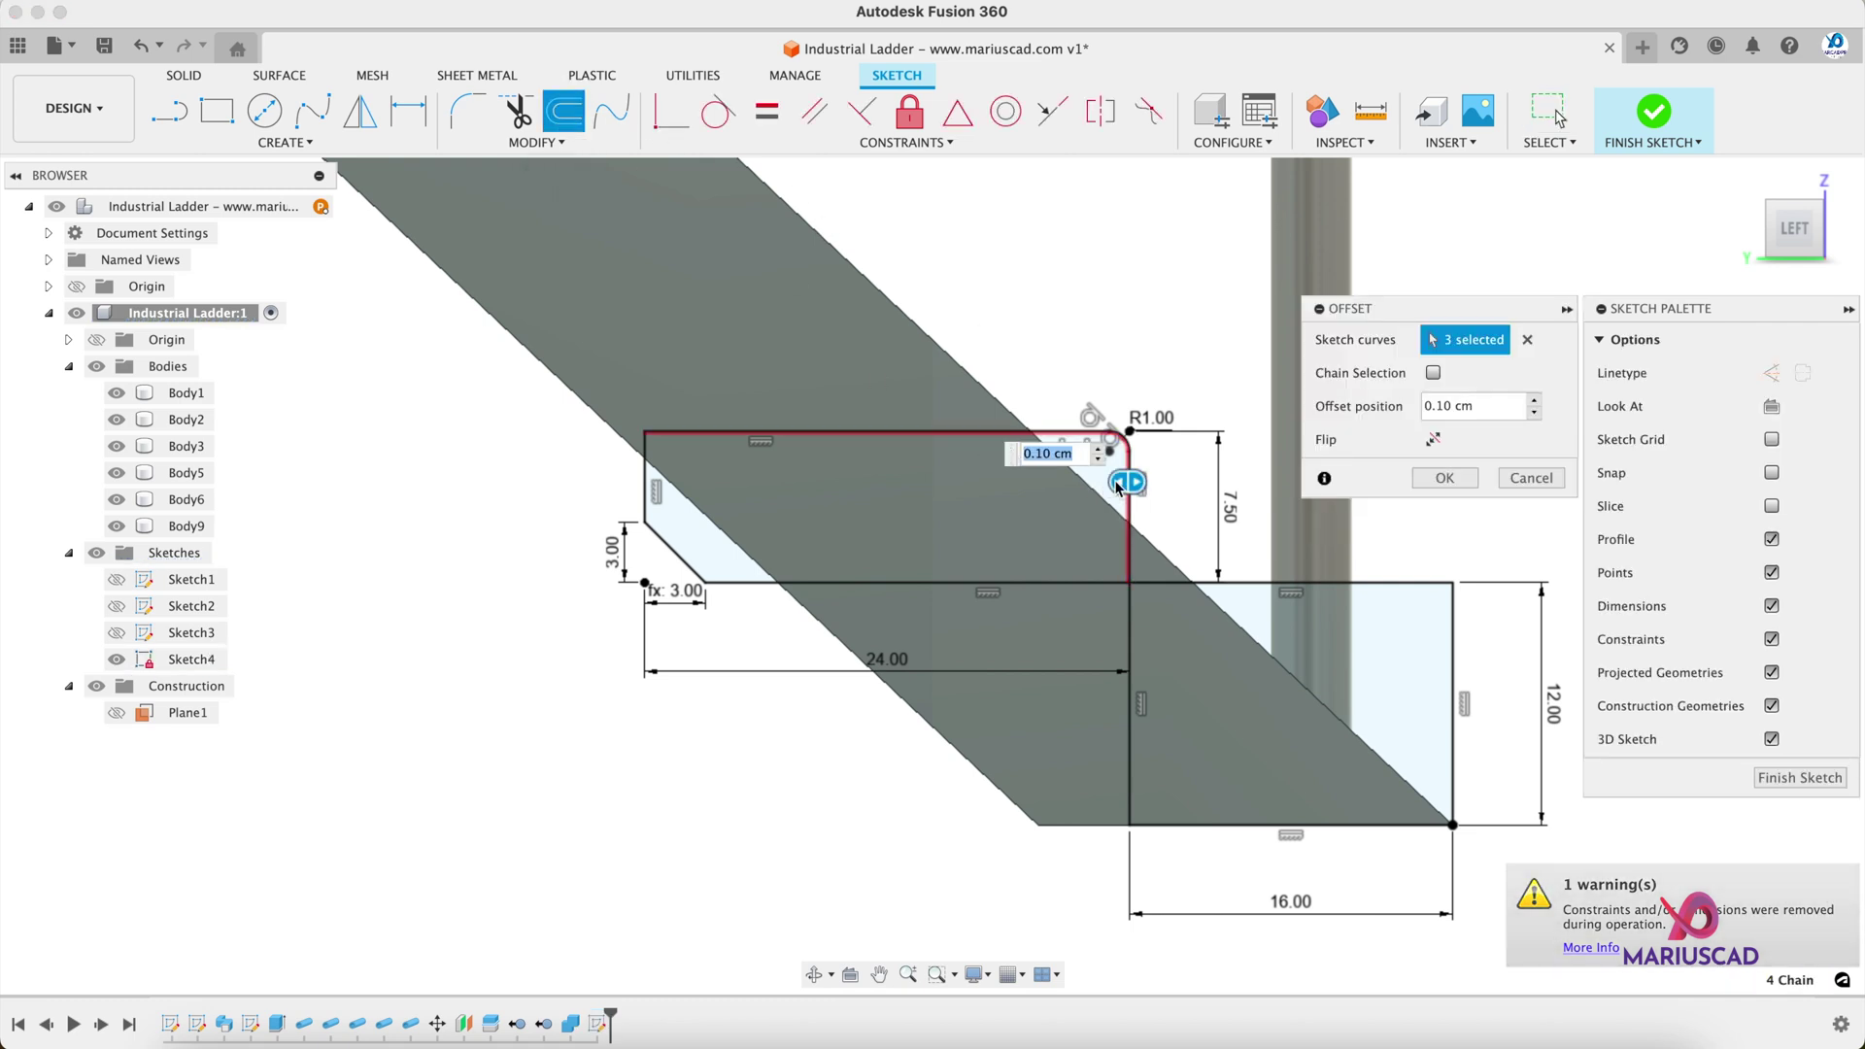
{"action": "type", "text": "1"}
{"action": "key", "text": "Return"}
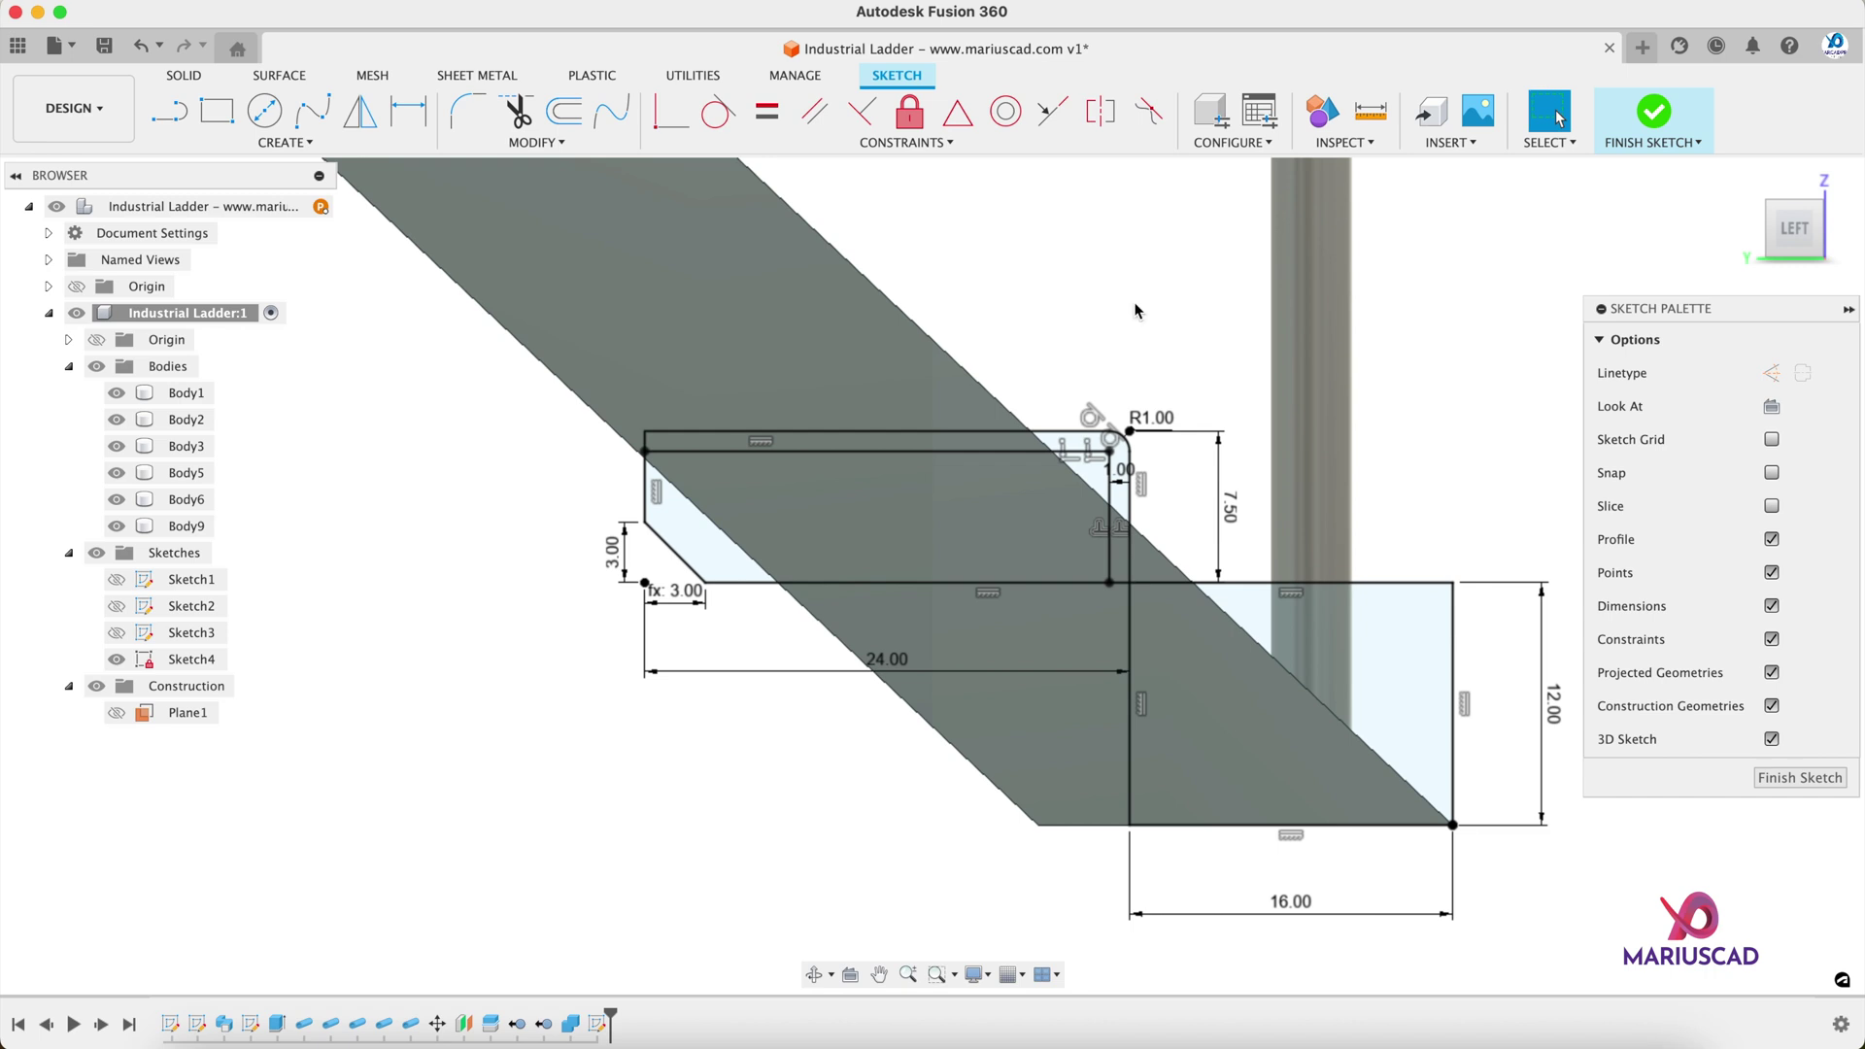
Step: Extrude the three thin strip profiles 95 cm as a new body, then hide Body1
{"action": "left_click", "coordinate": [1642, 127]}
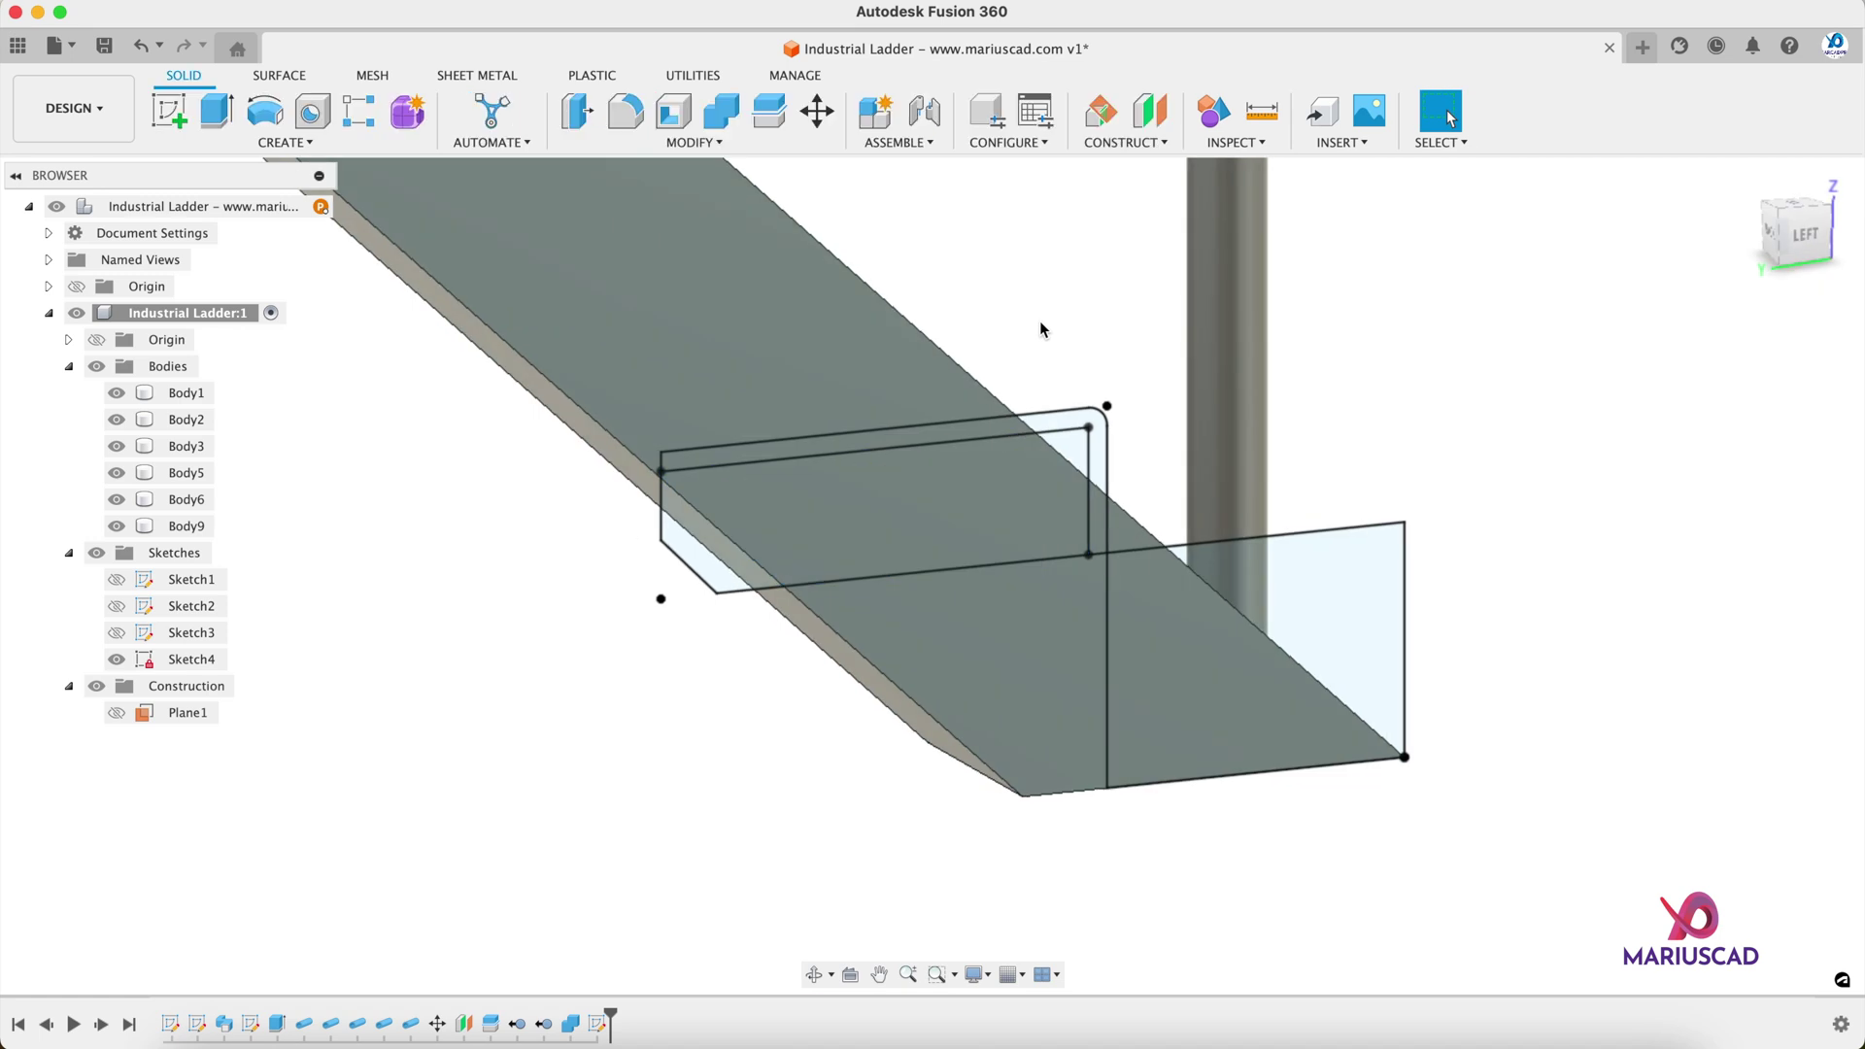
{"action": "key", "text": "e"}
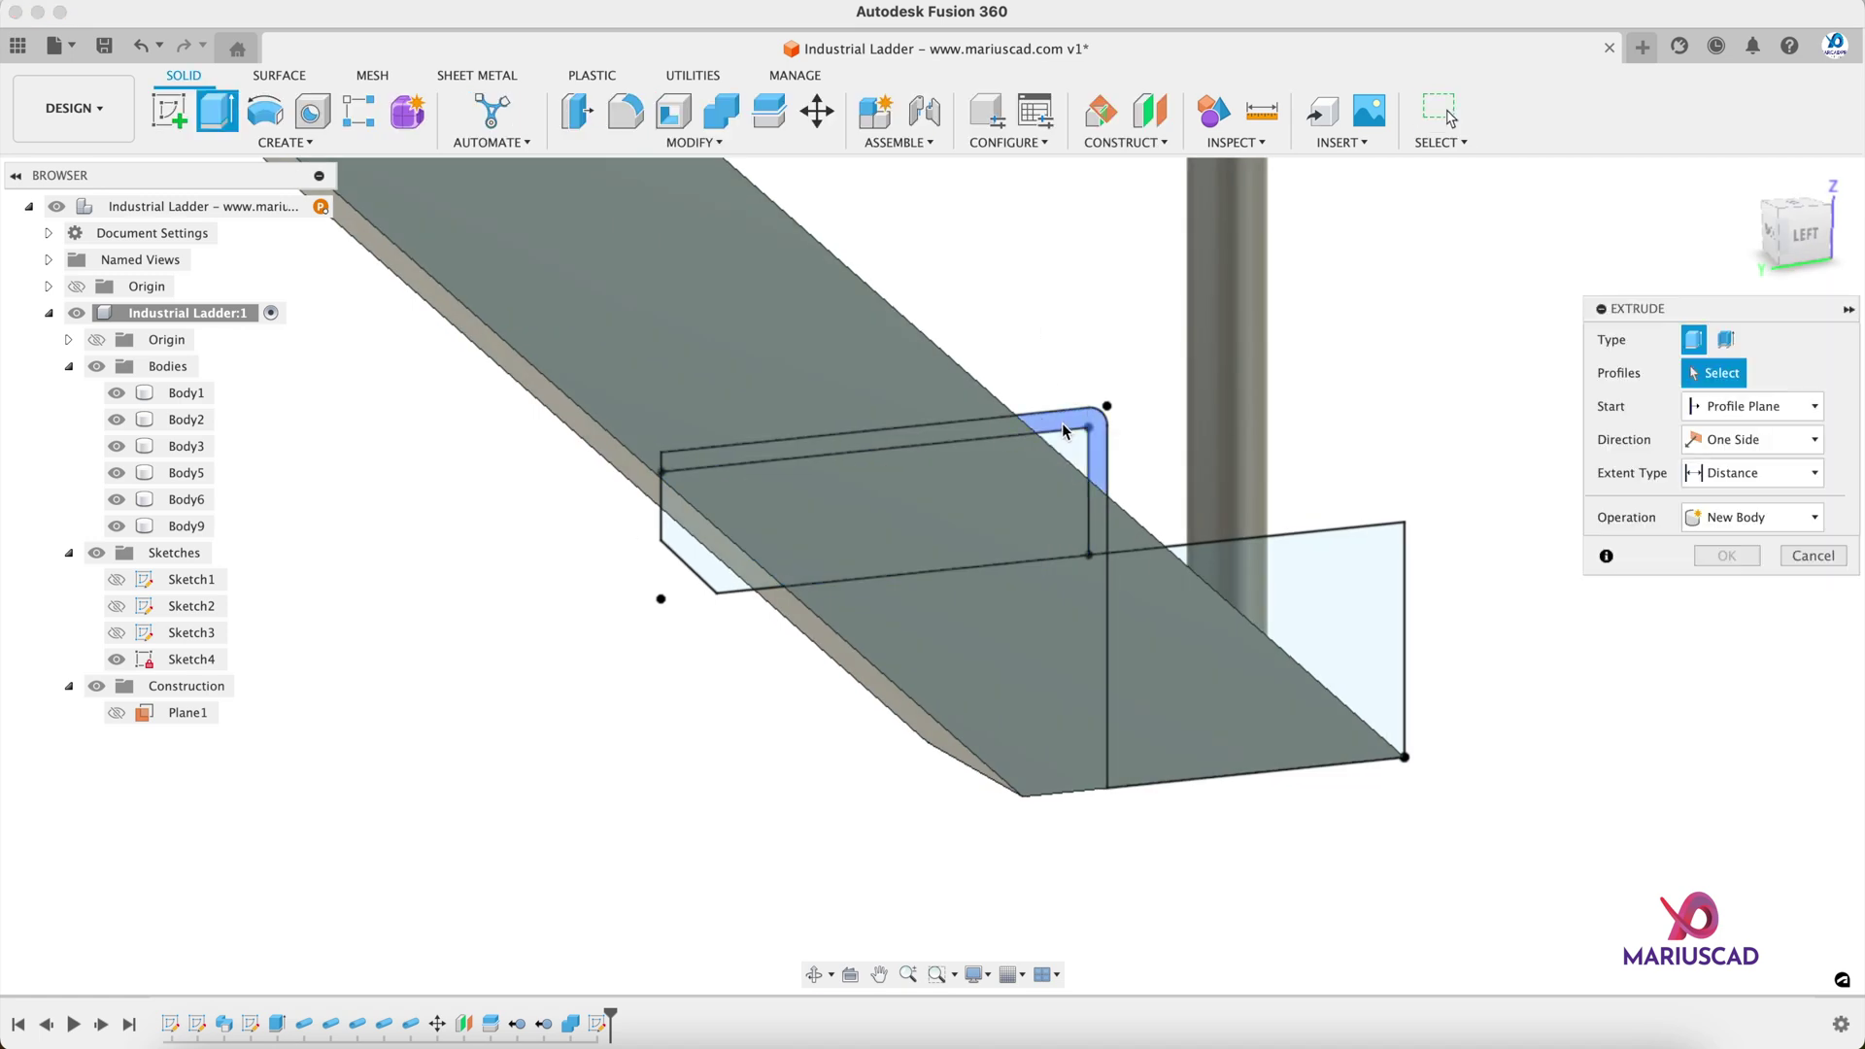
{"action": "left_click", "coordinate": [1062, 428]}
{"action": "left_click", "coordinate": [1001, 423]}
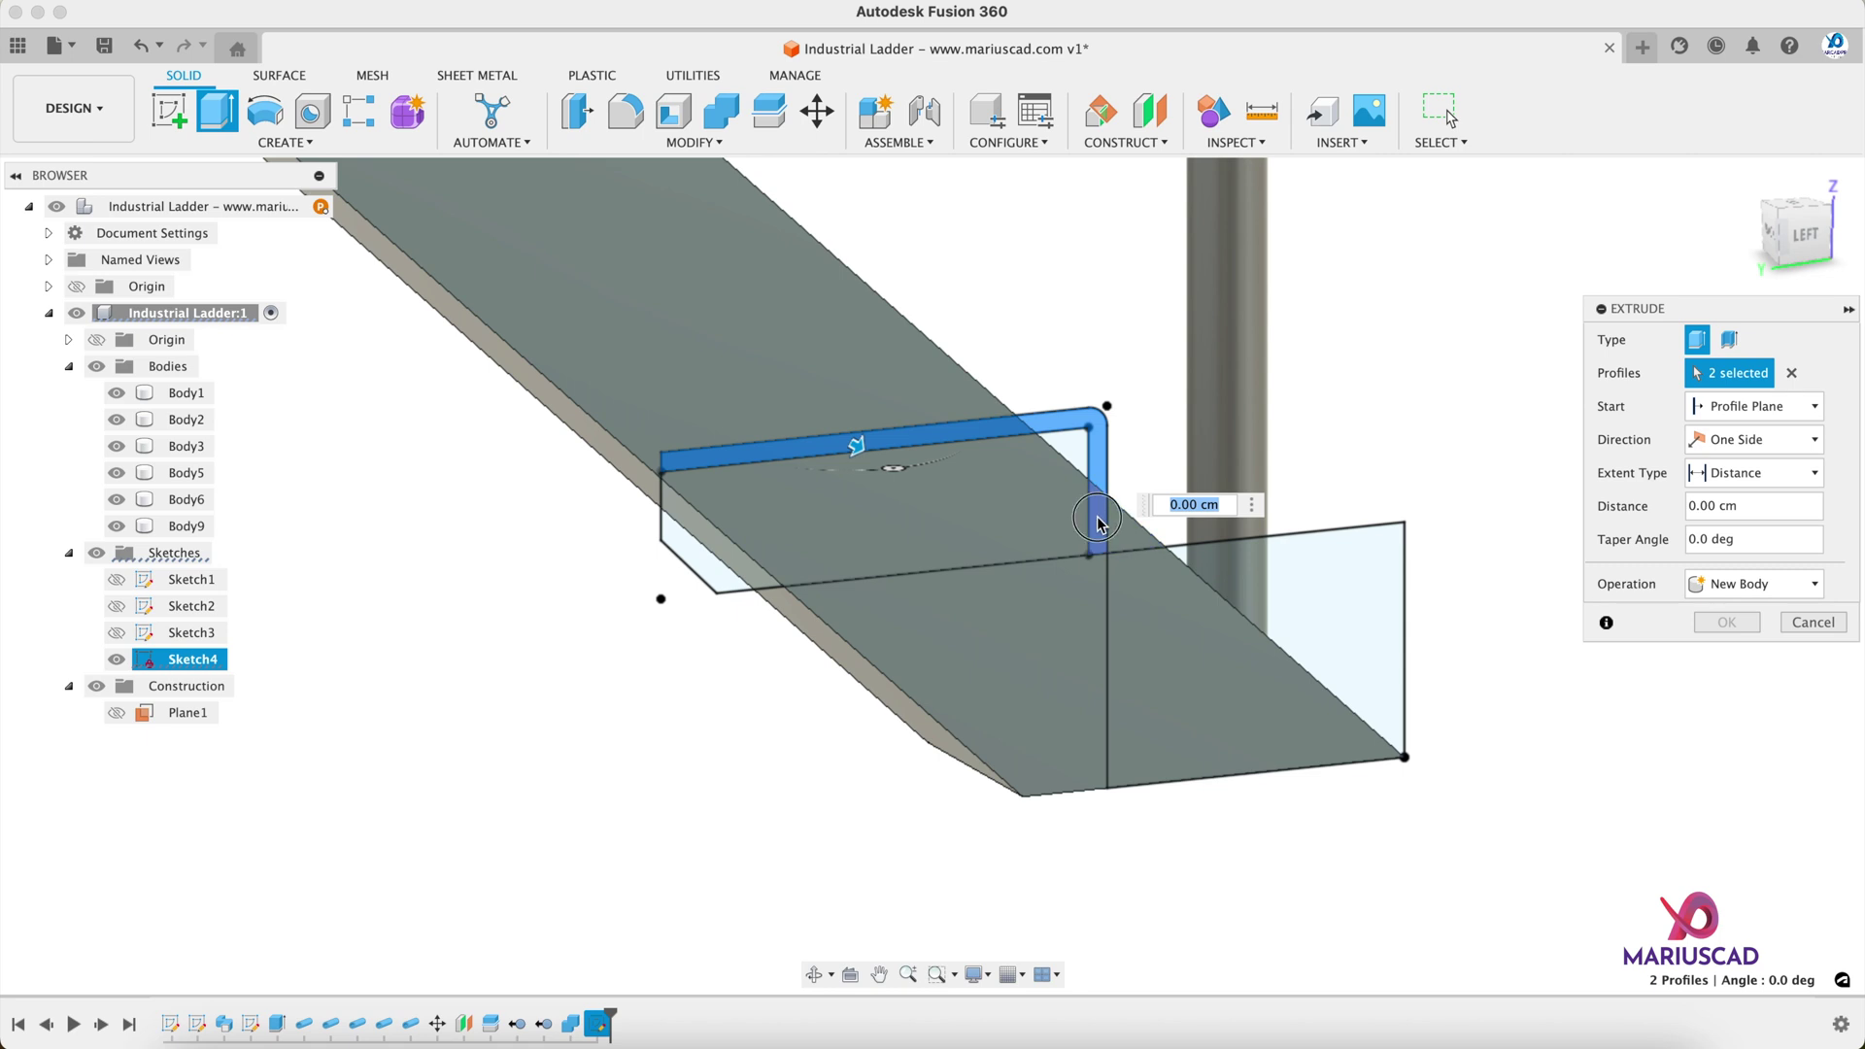
{"action": "left_click", "coordinate": [1098, 522]}
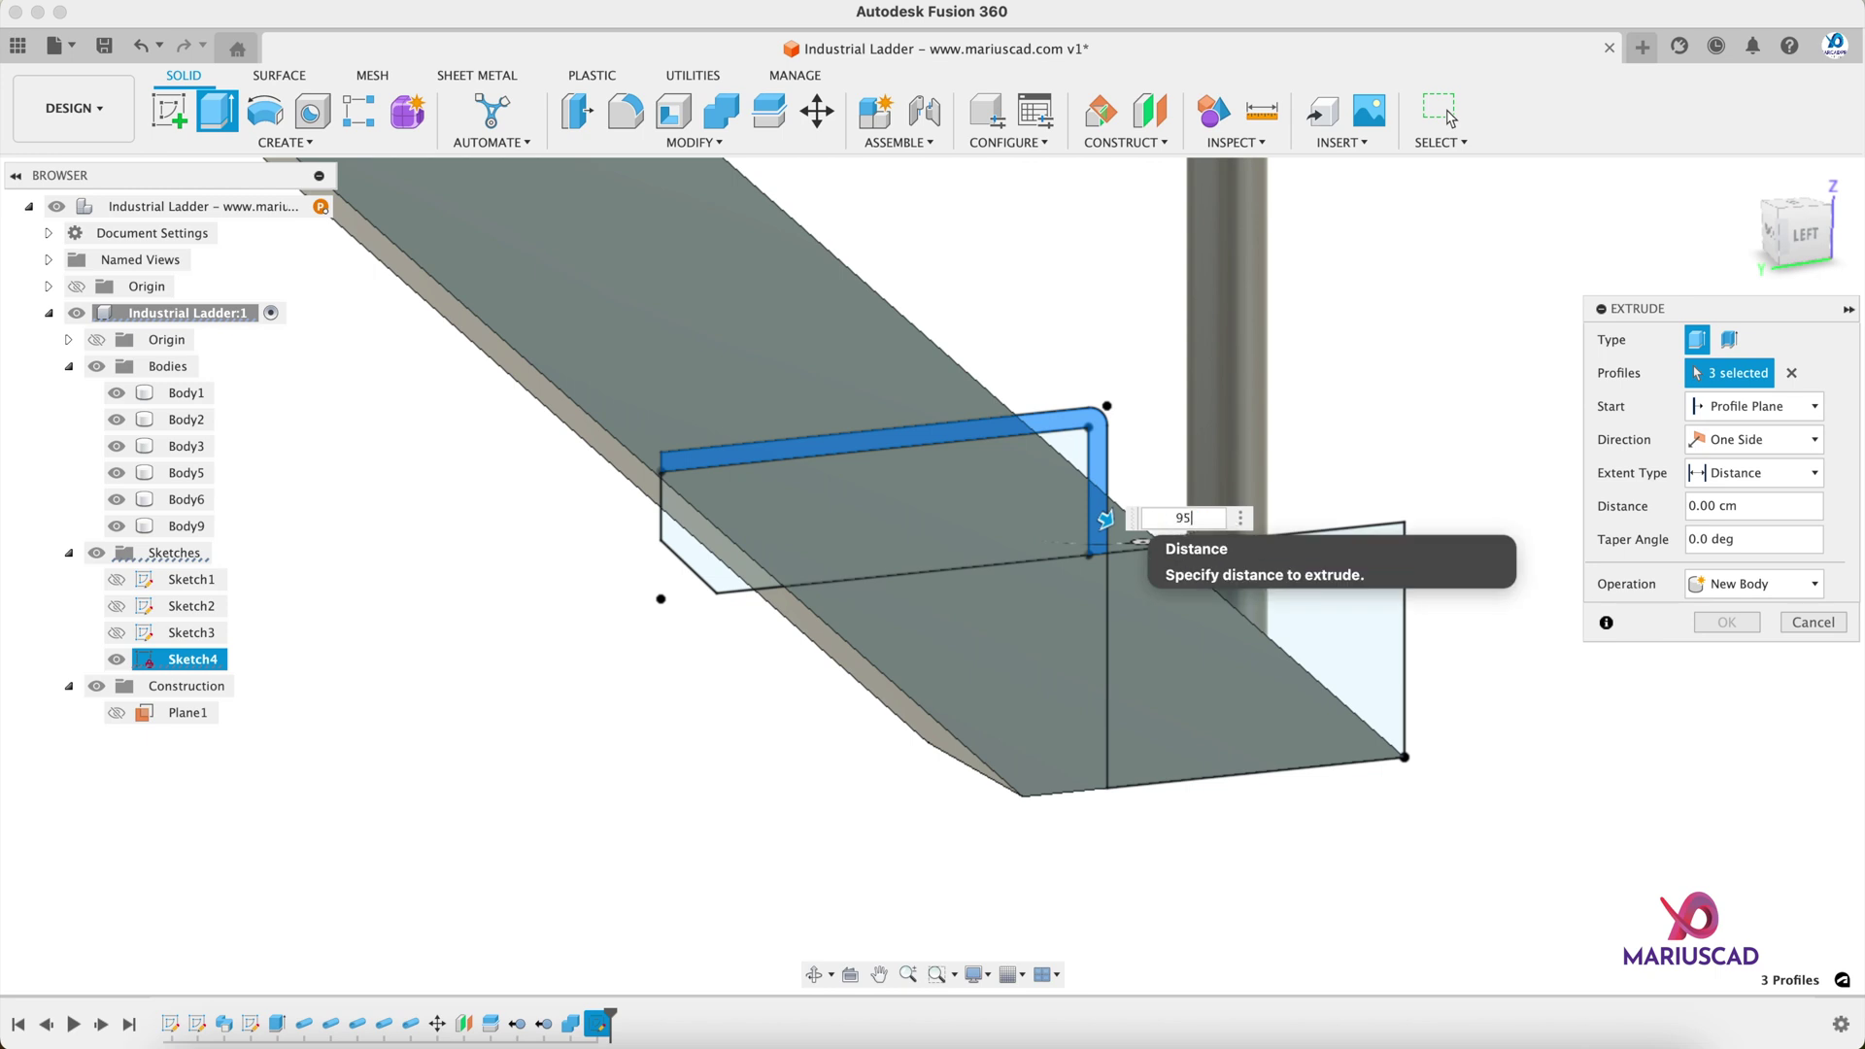
{"action": "key", "text": "Return"}
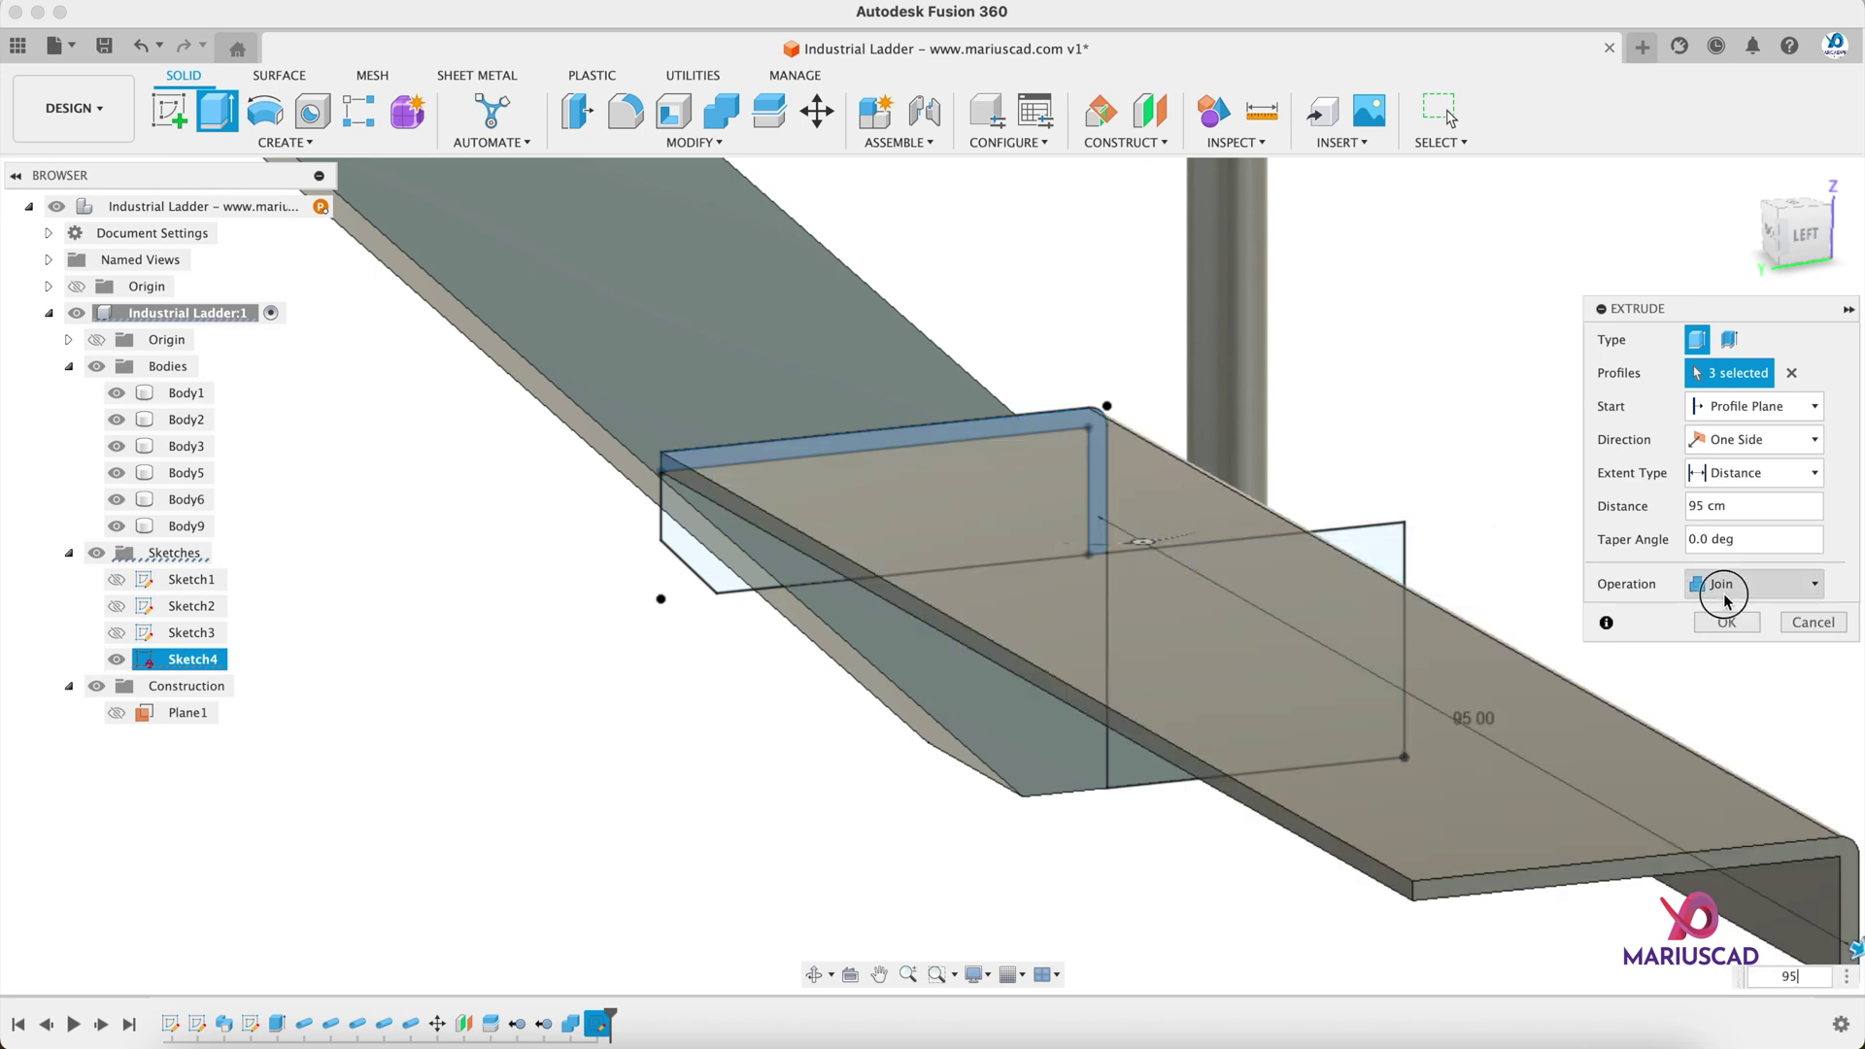
{"action": "left_click", "coordinate": [1759, 584]}
{"action": "left_click", "coordinate": [1729, 696]}
{"action": "left_click", "coordinate": [1727, 621]}
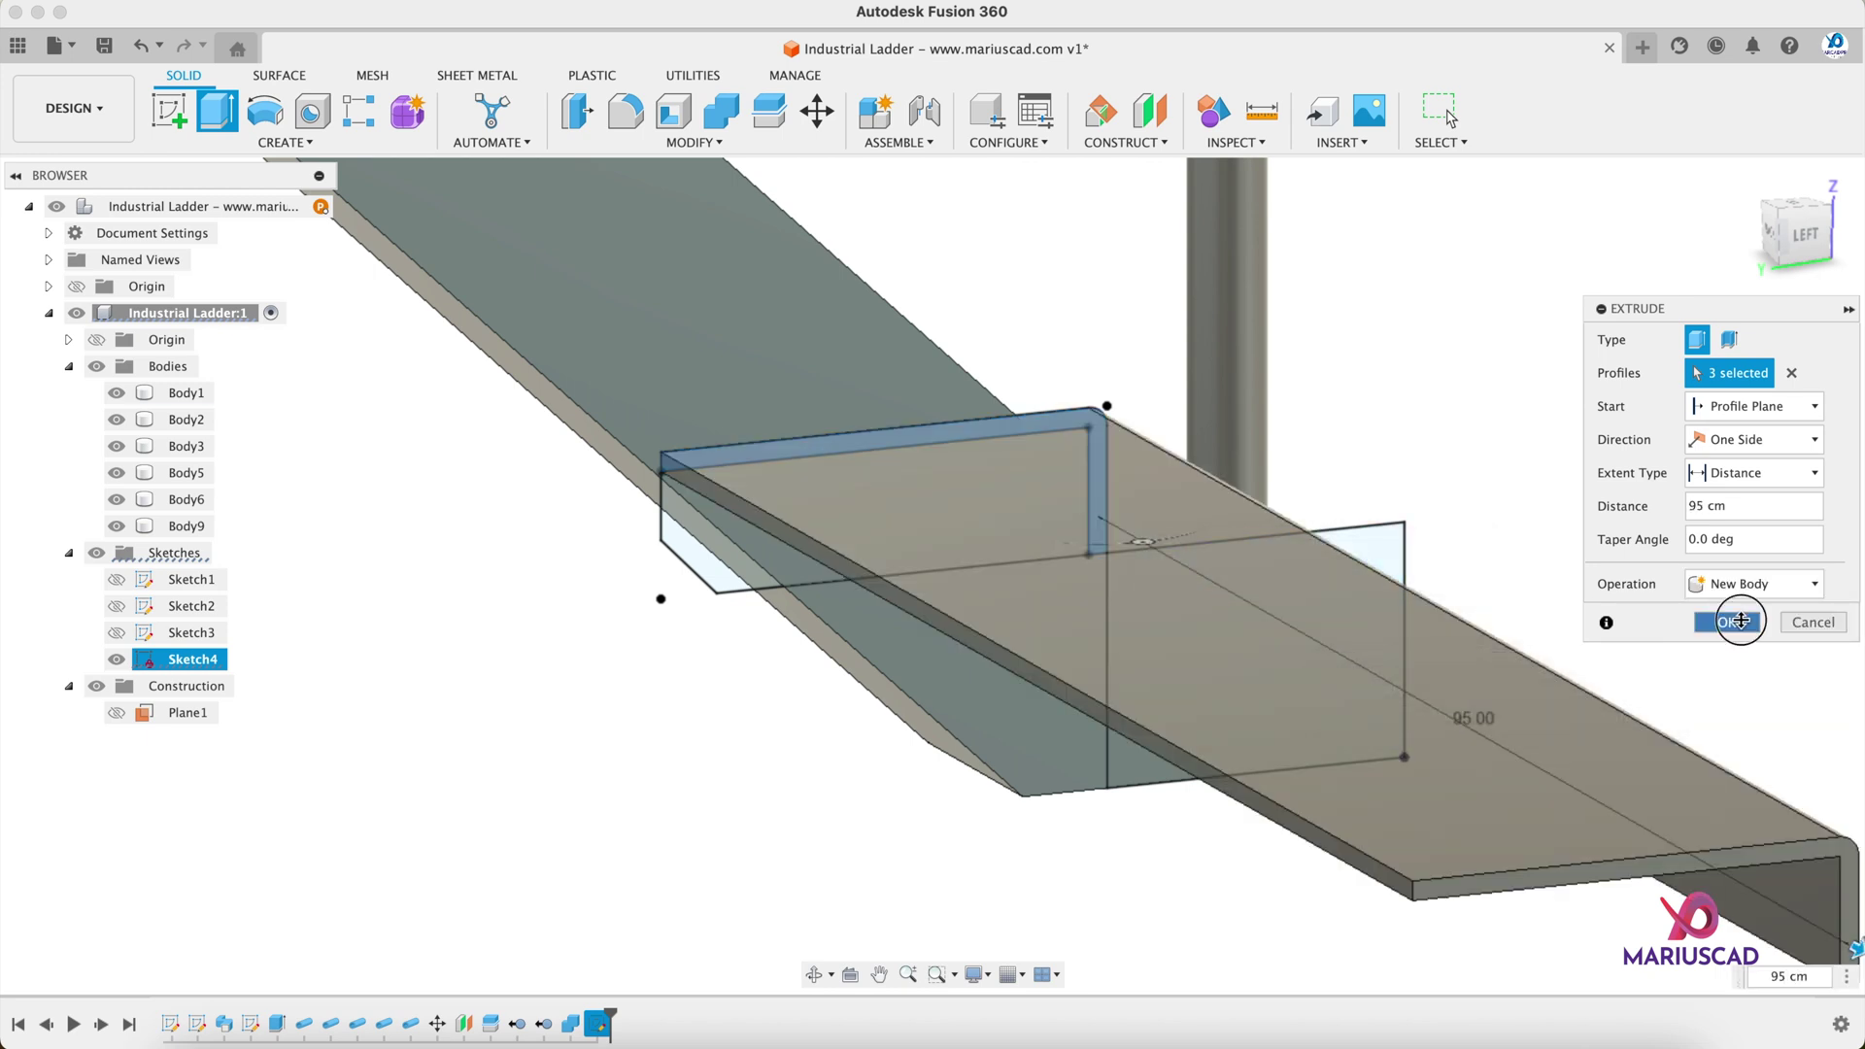
{"action": "left_click", "coordinate": [744, 335]}
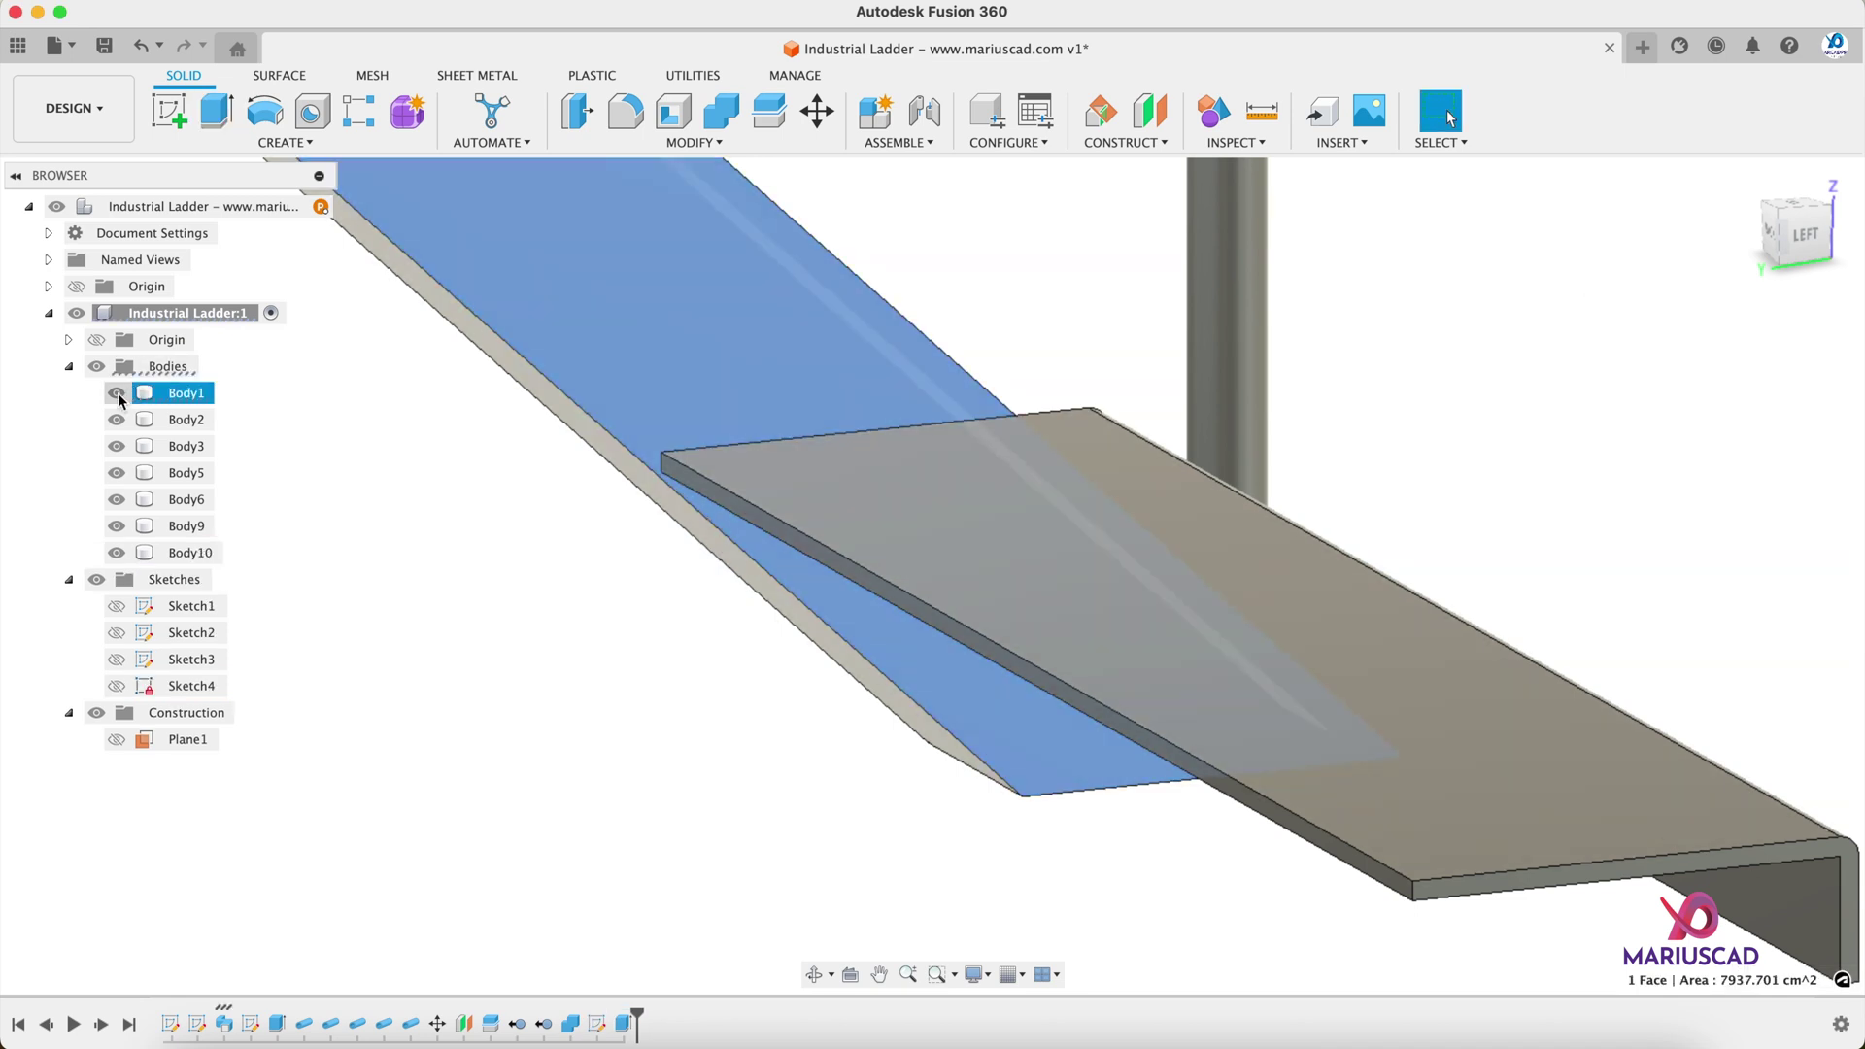
{"action": "left_click", "coordinate": [117, 393]}
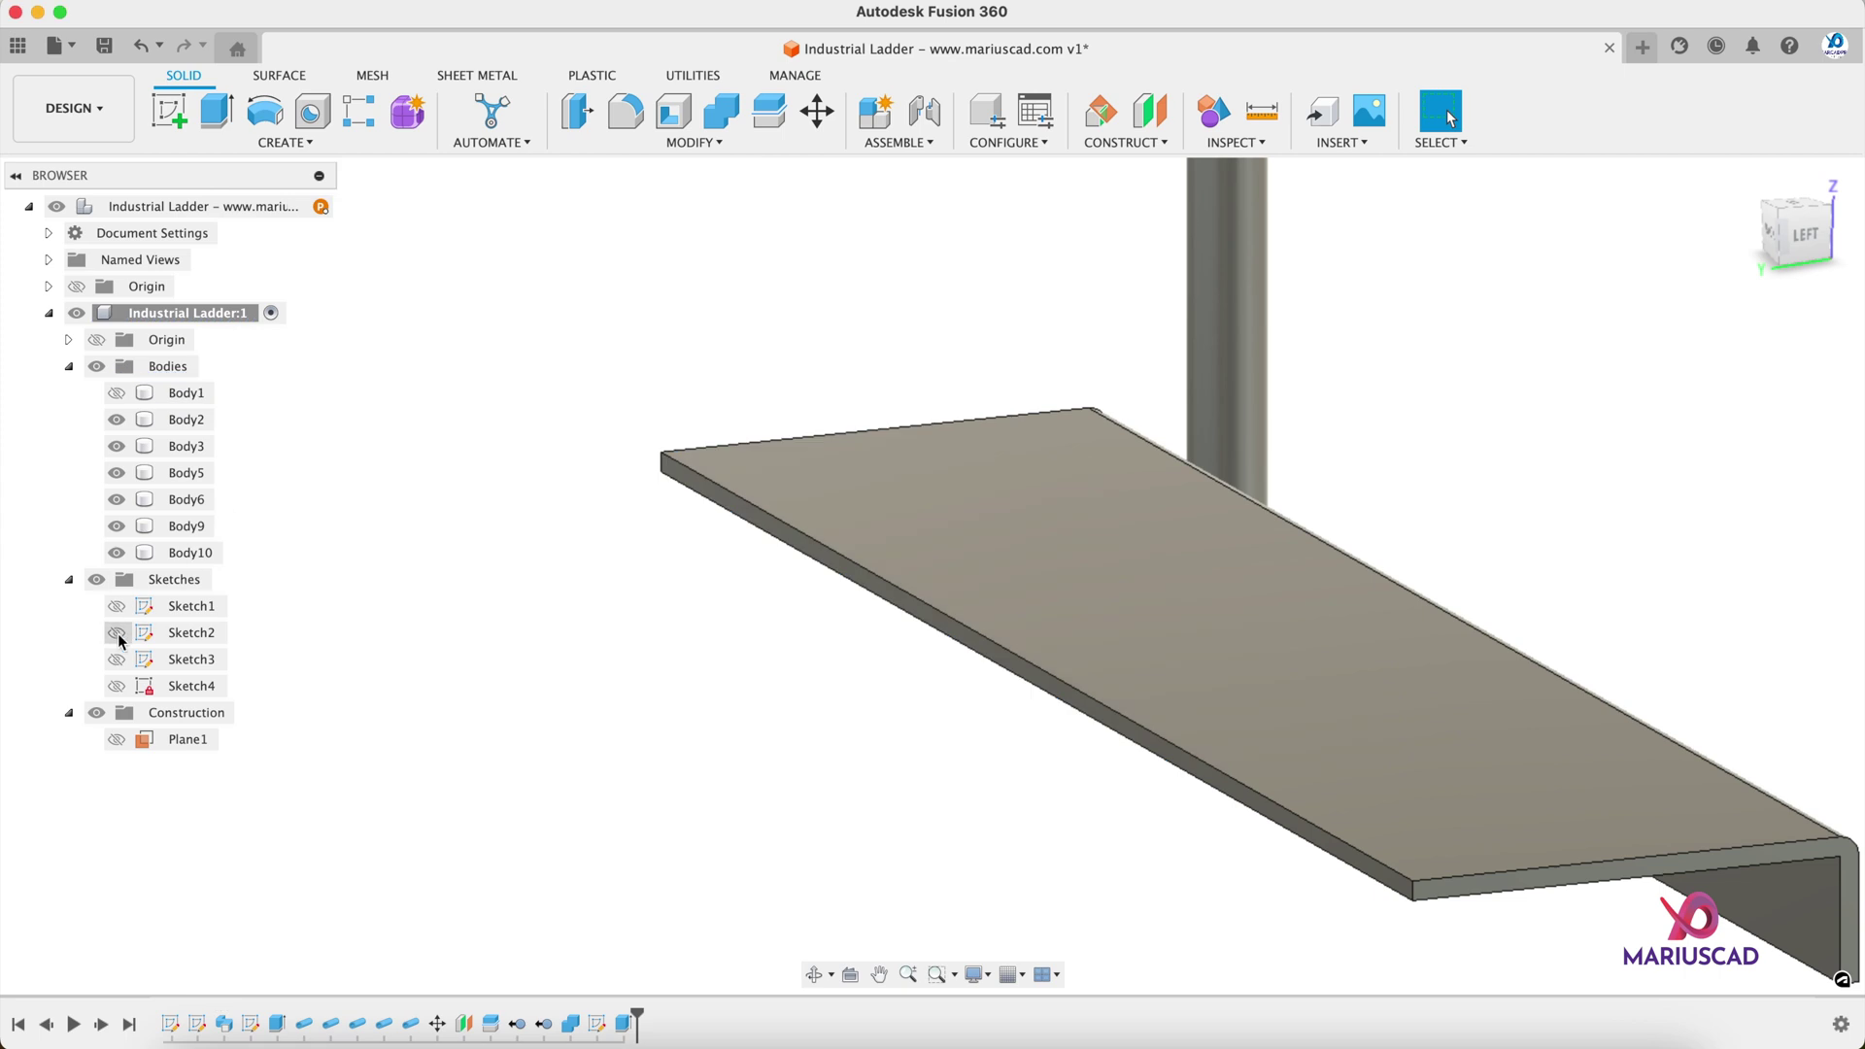
Step: Show Sketch4 again and pick the three end profiles inside the folded edge
{"action": "left_click", "coordinate": [117, 686]}
{"action": "middle_click_drag", "start_coordinate": [579, 606], "coordinate": [1019, 692], "text": "shift"}
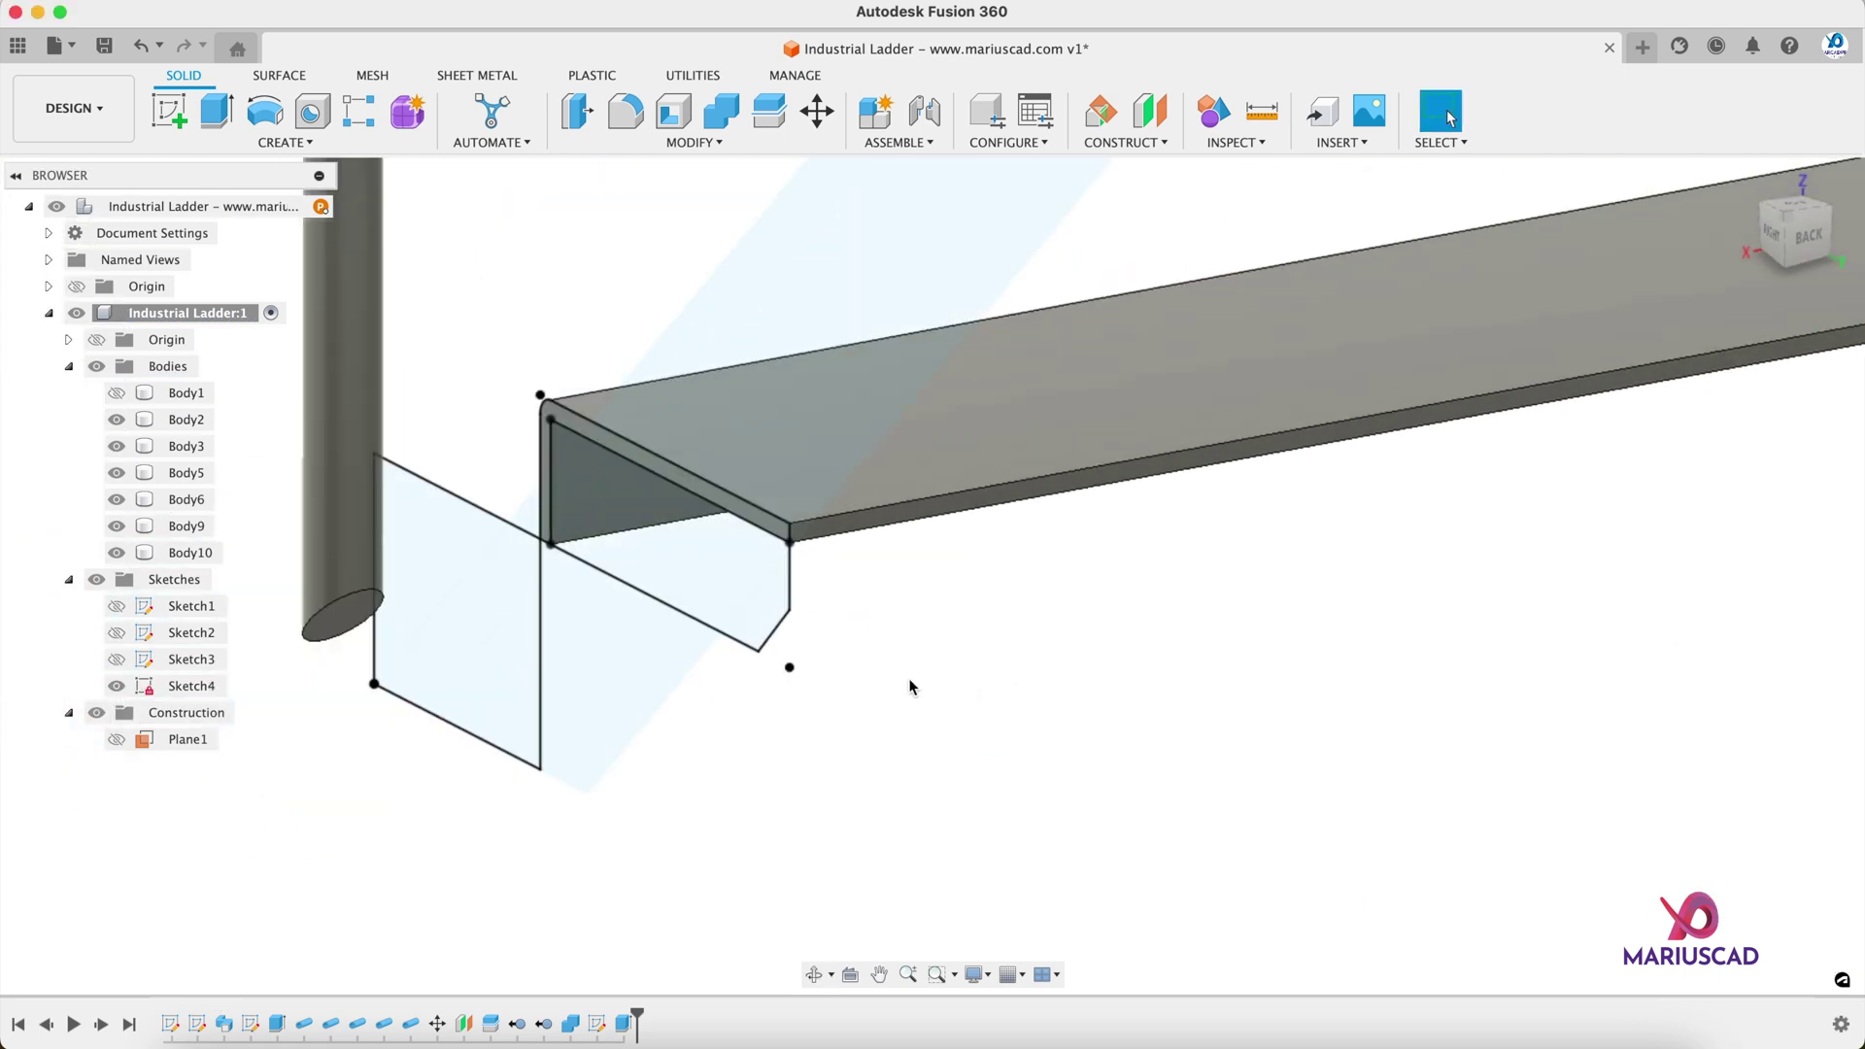
{"action": "key", "text": "e"}
{"action": "left_click", "coordinate": [777, 608]}
{"action": "left_click", "coordinate": [628, 520]}
{"action": "left_click", "coordinate": [681, 593]}
Step: Extrude those end profiles 1 cm, joined to the platform, closing its end
{"action": "middle_click_drag", "start_coordinate": [1141, 697], "coordinate": [1100, 708], "text": "shift"}
{"action": "type", "text": "1"}
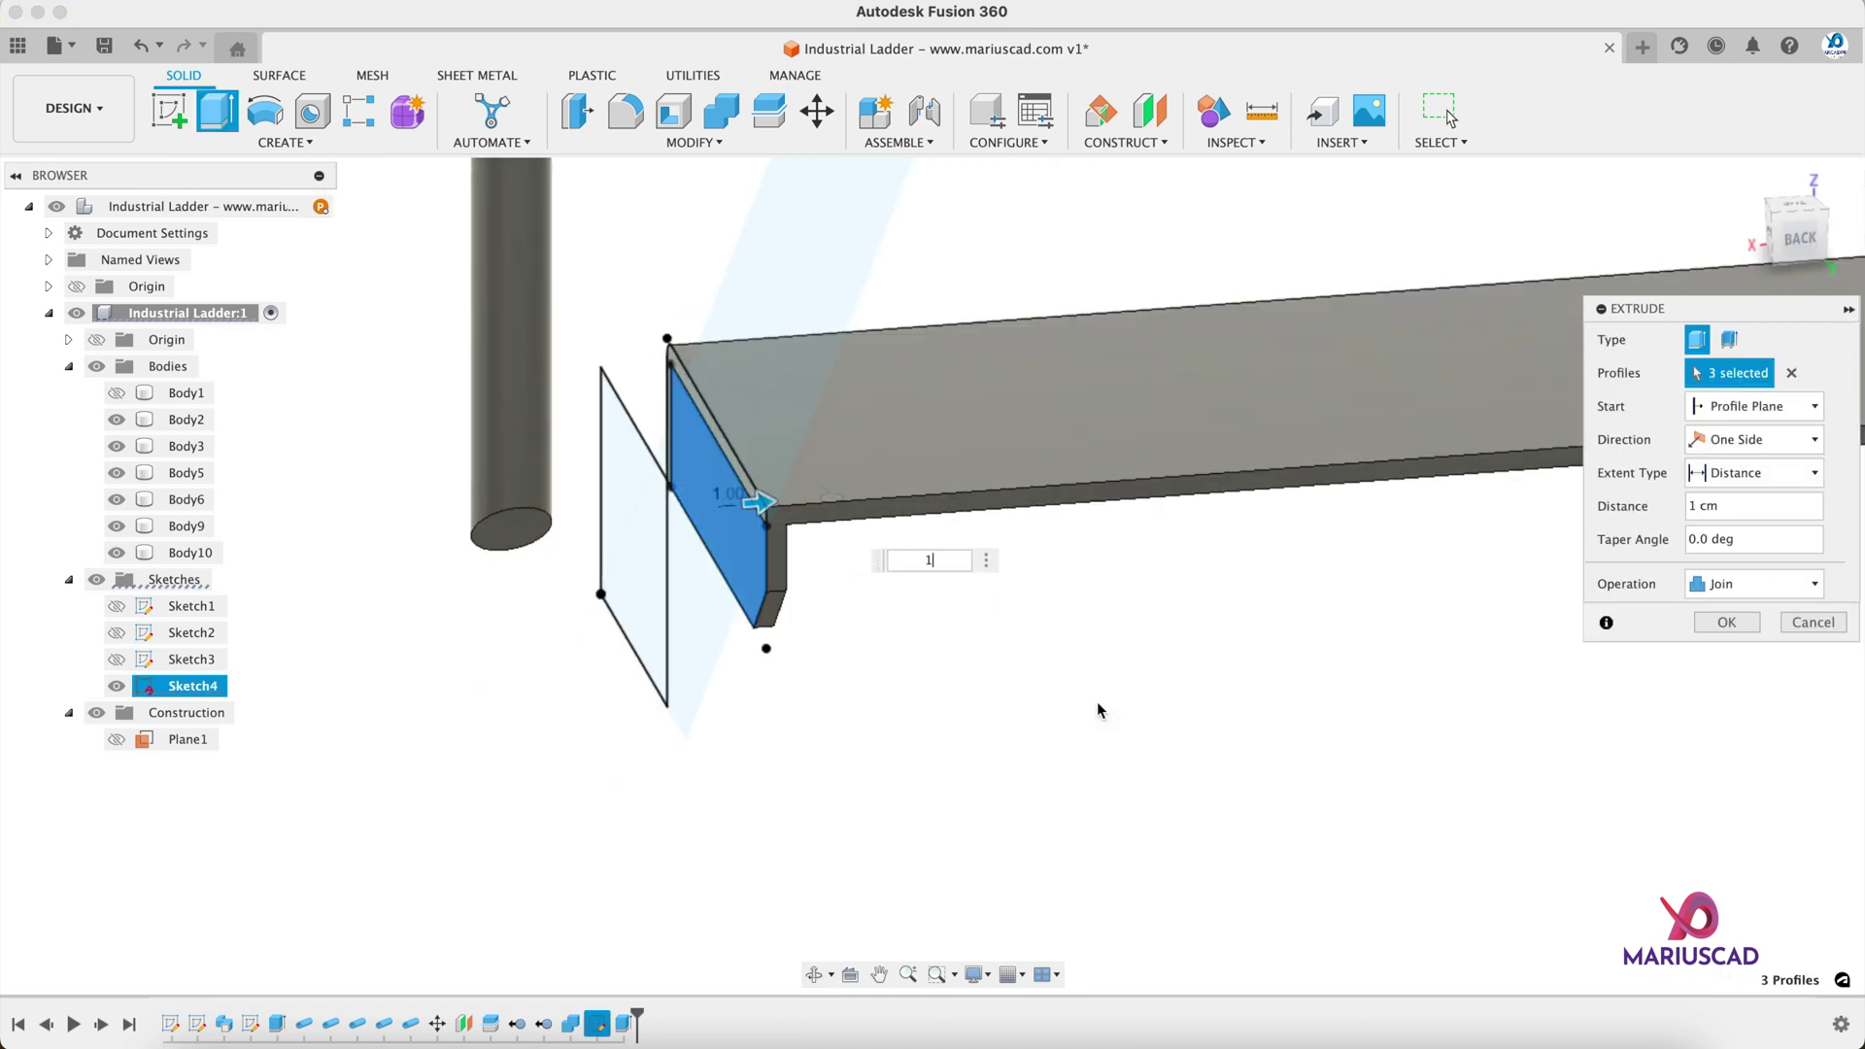
{"action": "left_click", "coordinate": [1746, 586]}
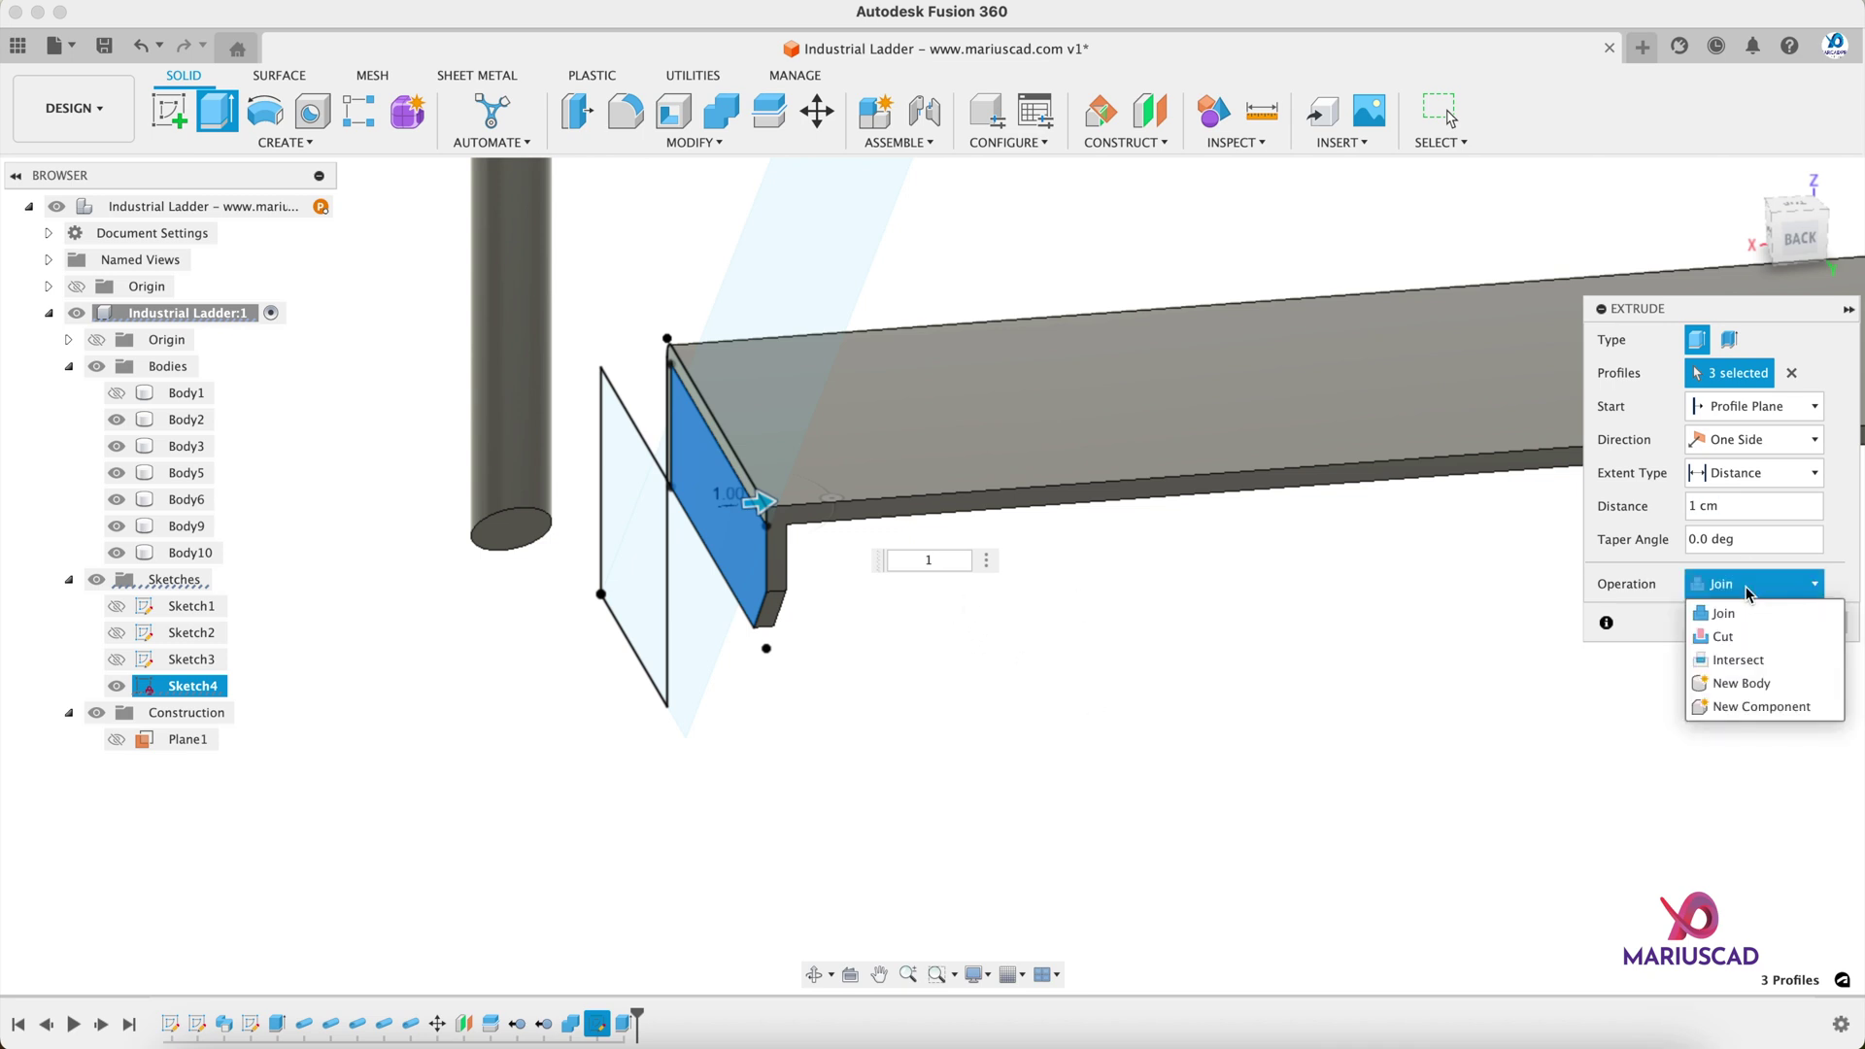
{"action": "left_click", "coordinate": [1746, 586]}
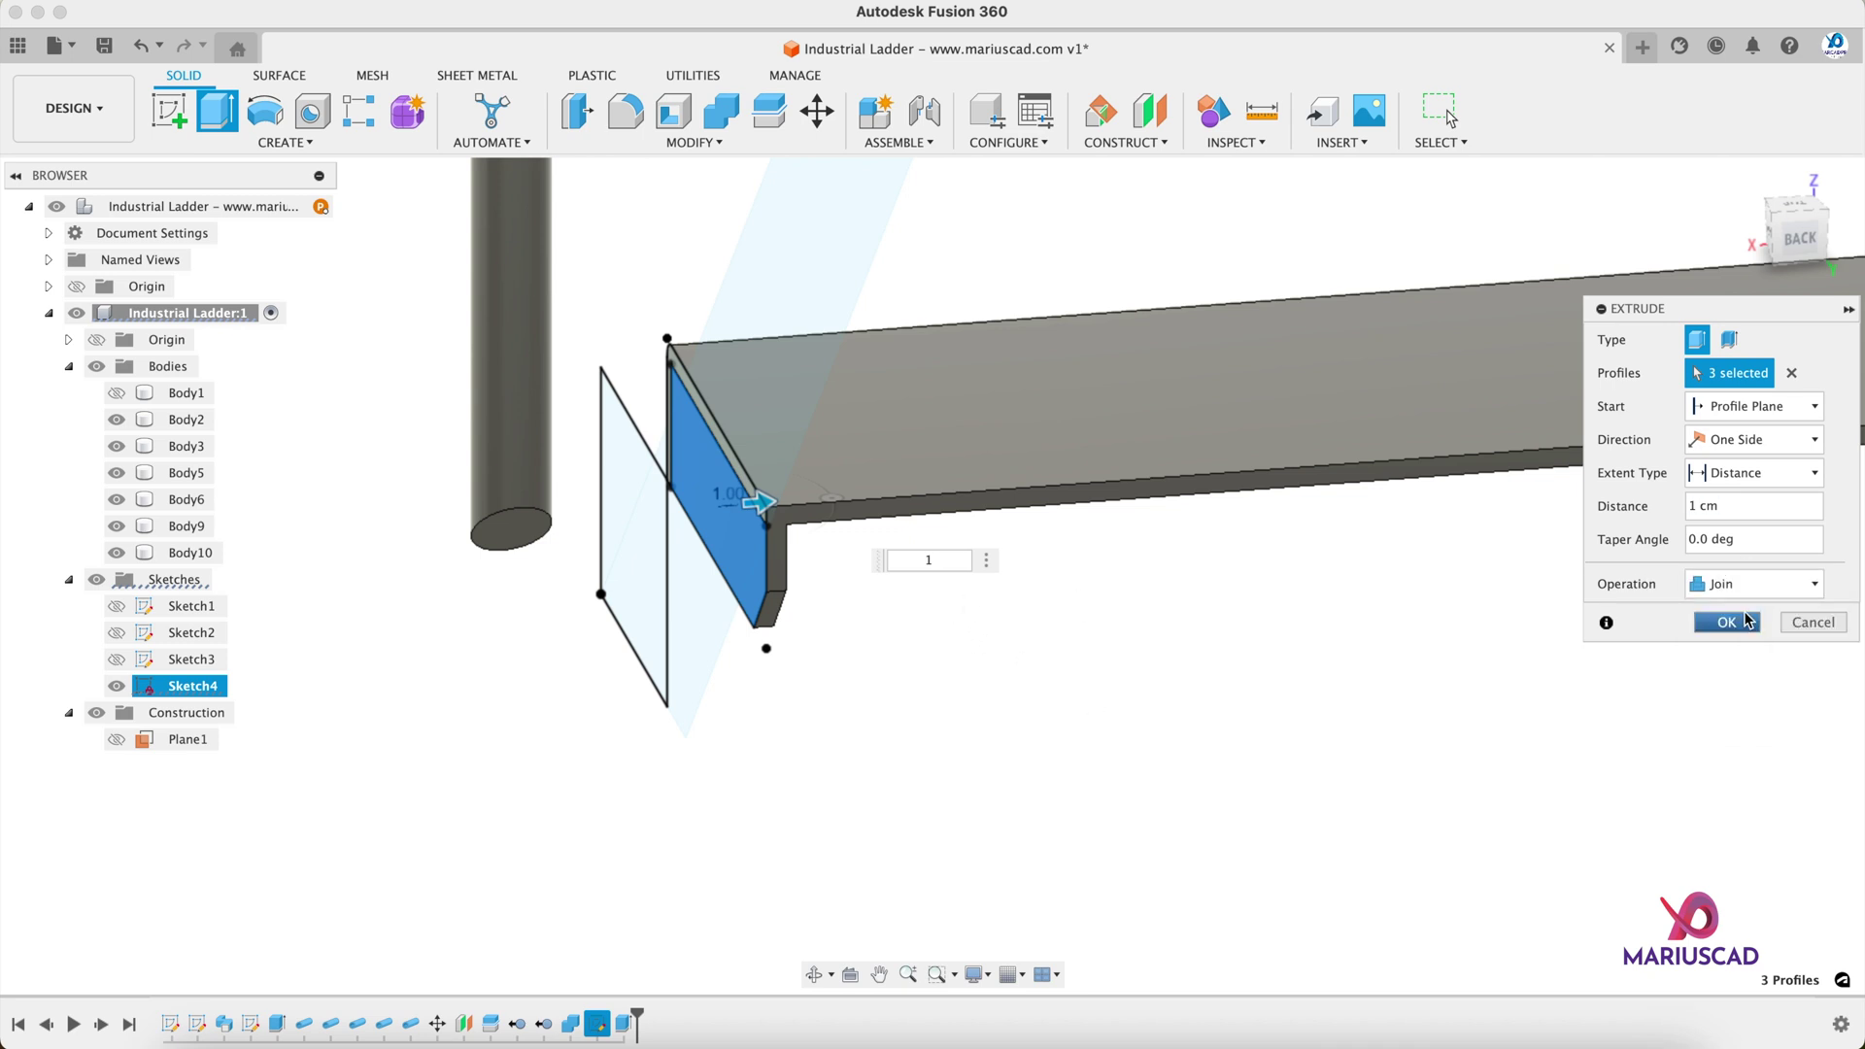
{"action": "left_click", "coordinate": [1726, 620]}
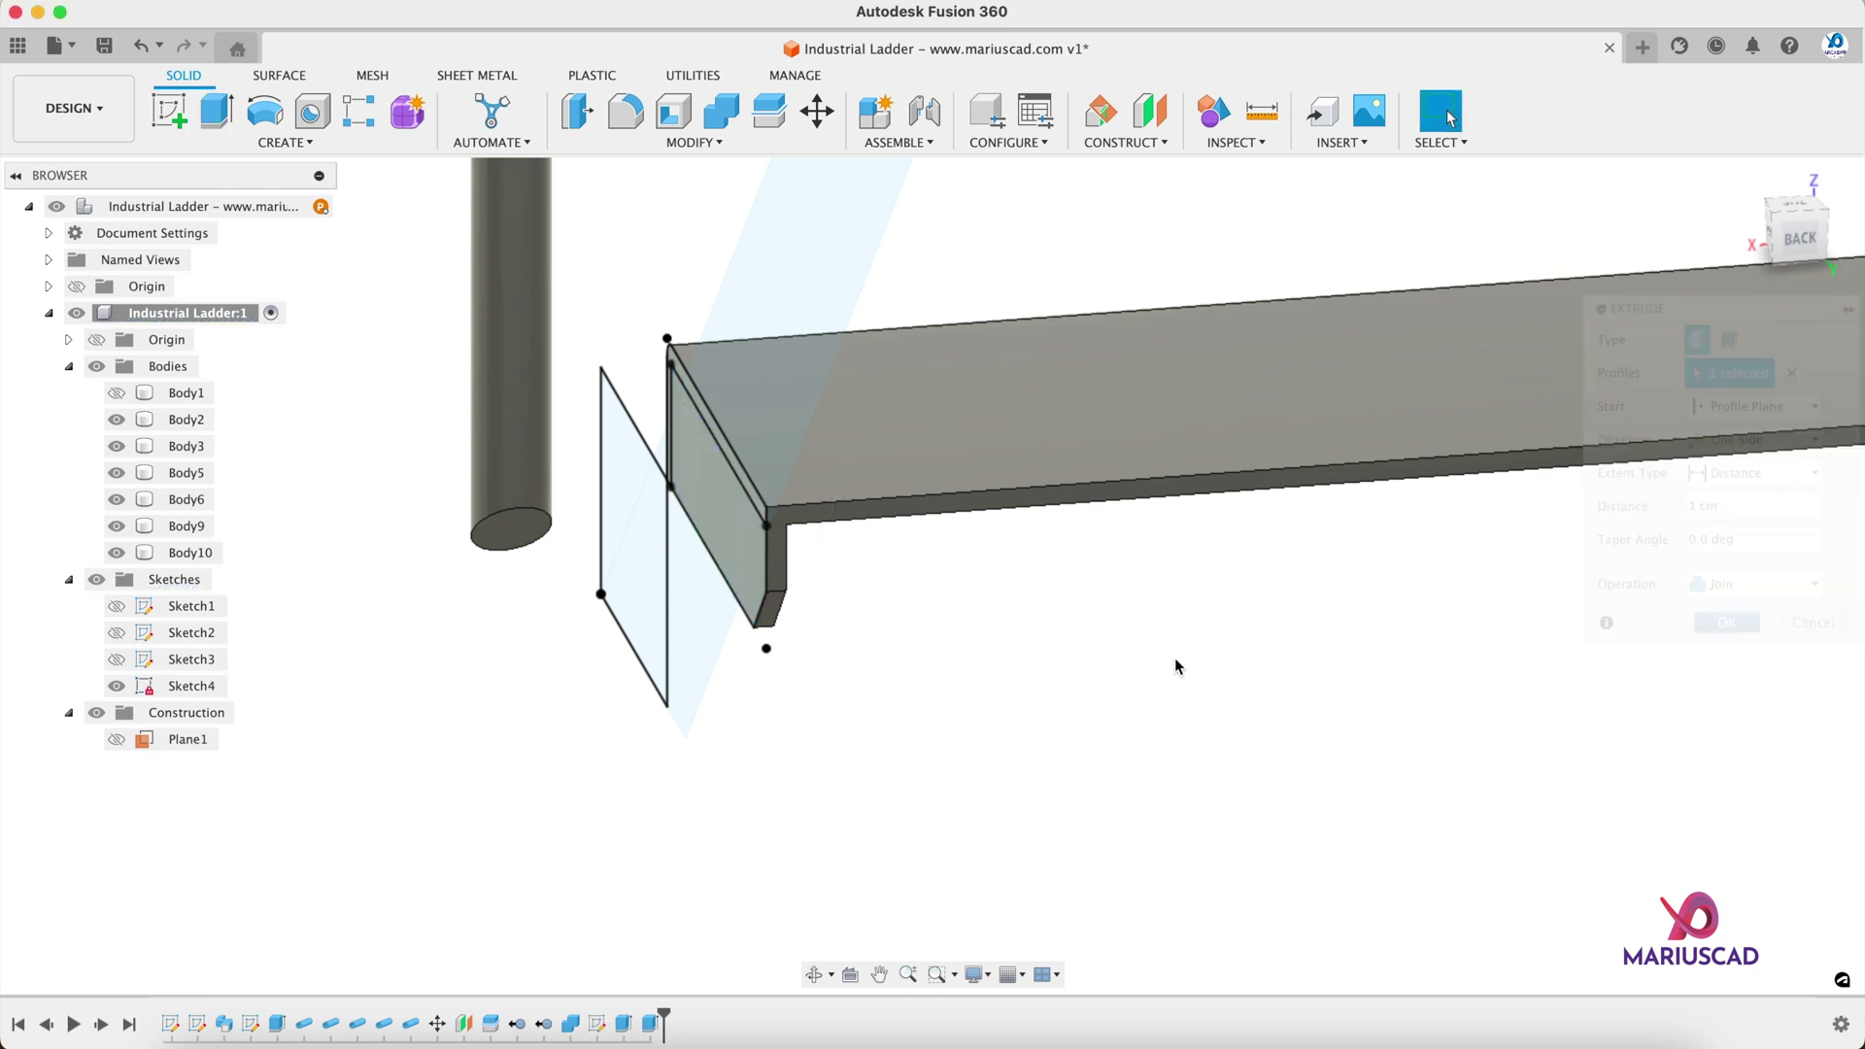
{"action": "middle_click_drag", "start_coordinate": [863, 692], "coordinate": [904, 658], "text": "shift"}
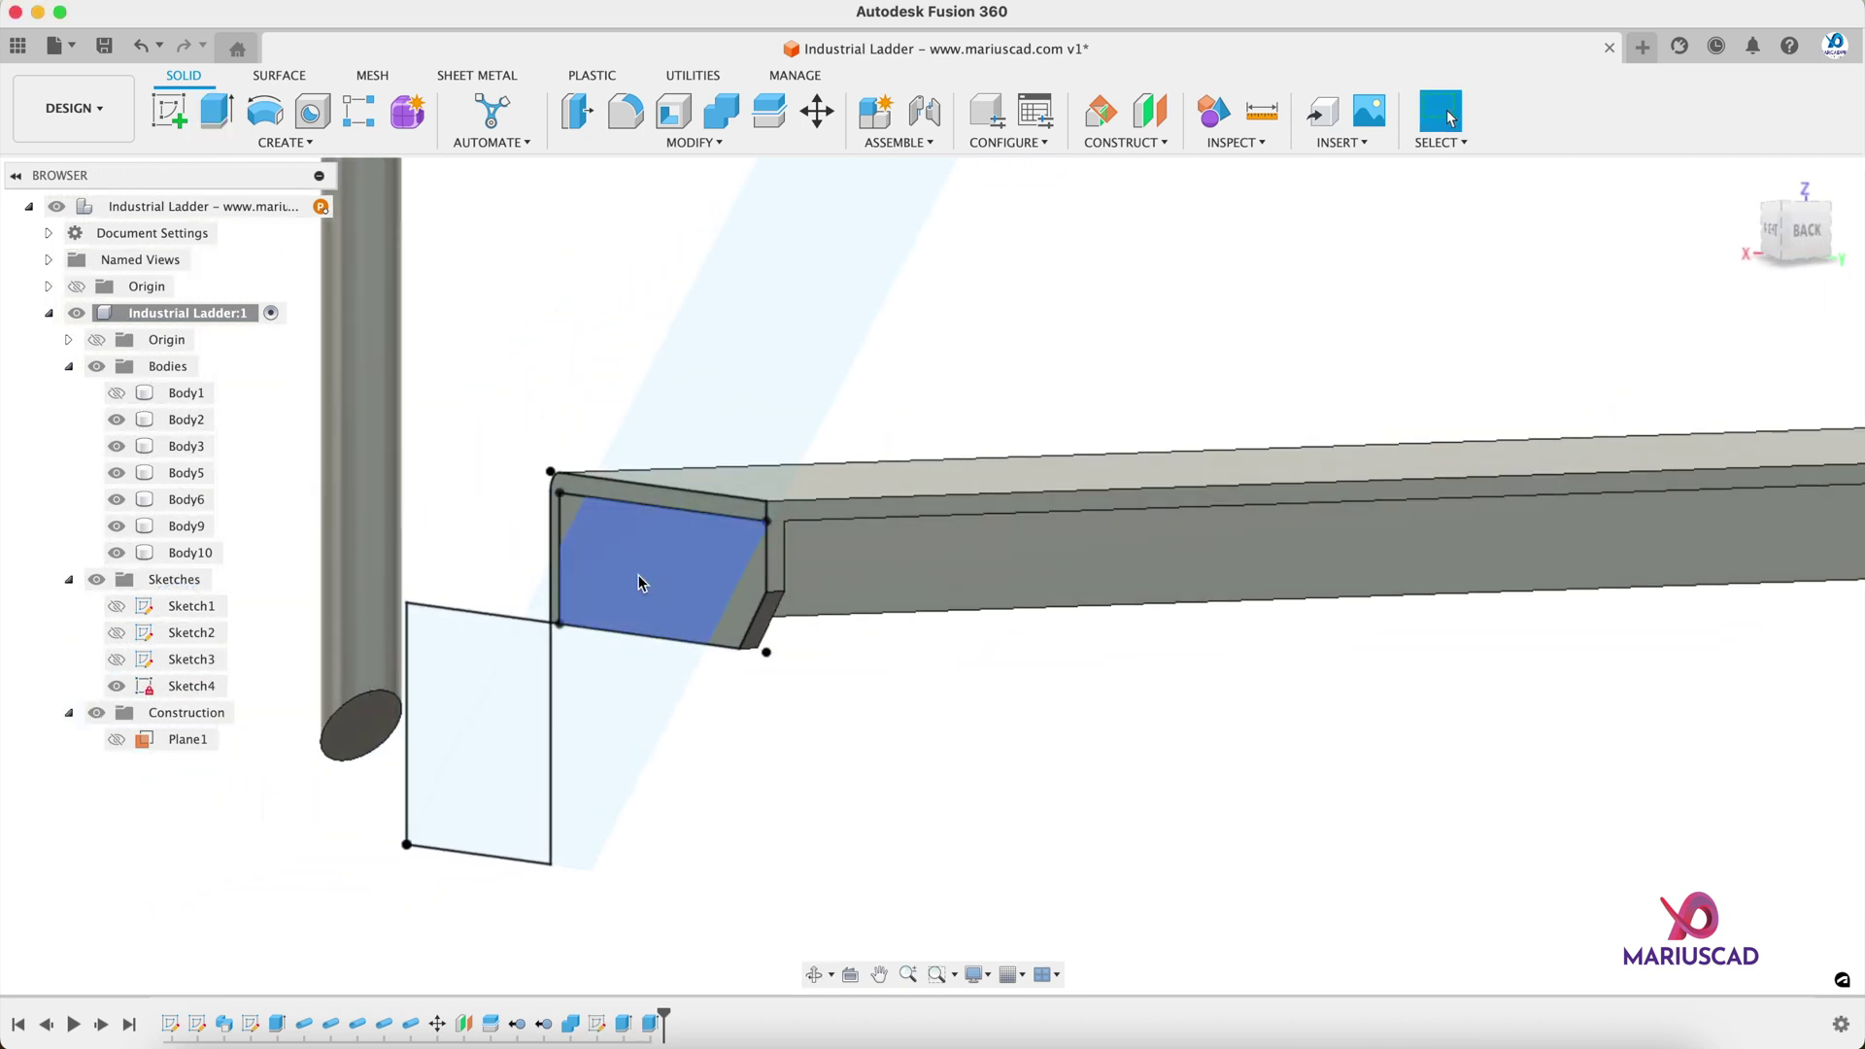
{"action": "scroll", "coordinate": [638, 574], "scroll_direction": "up", "scroll_amount": 2}
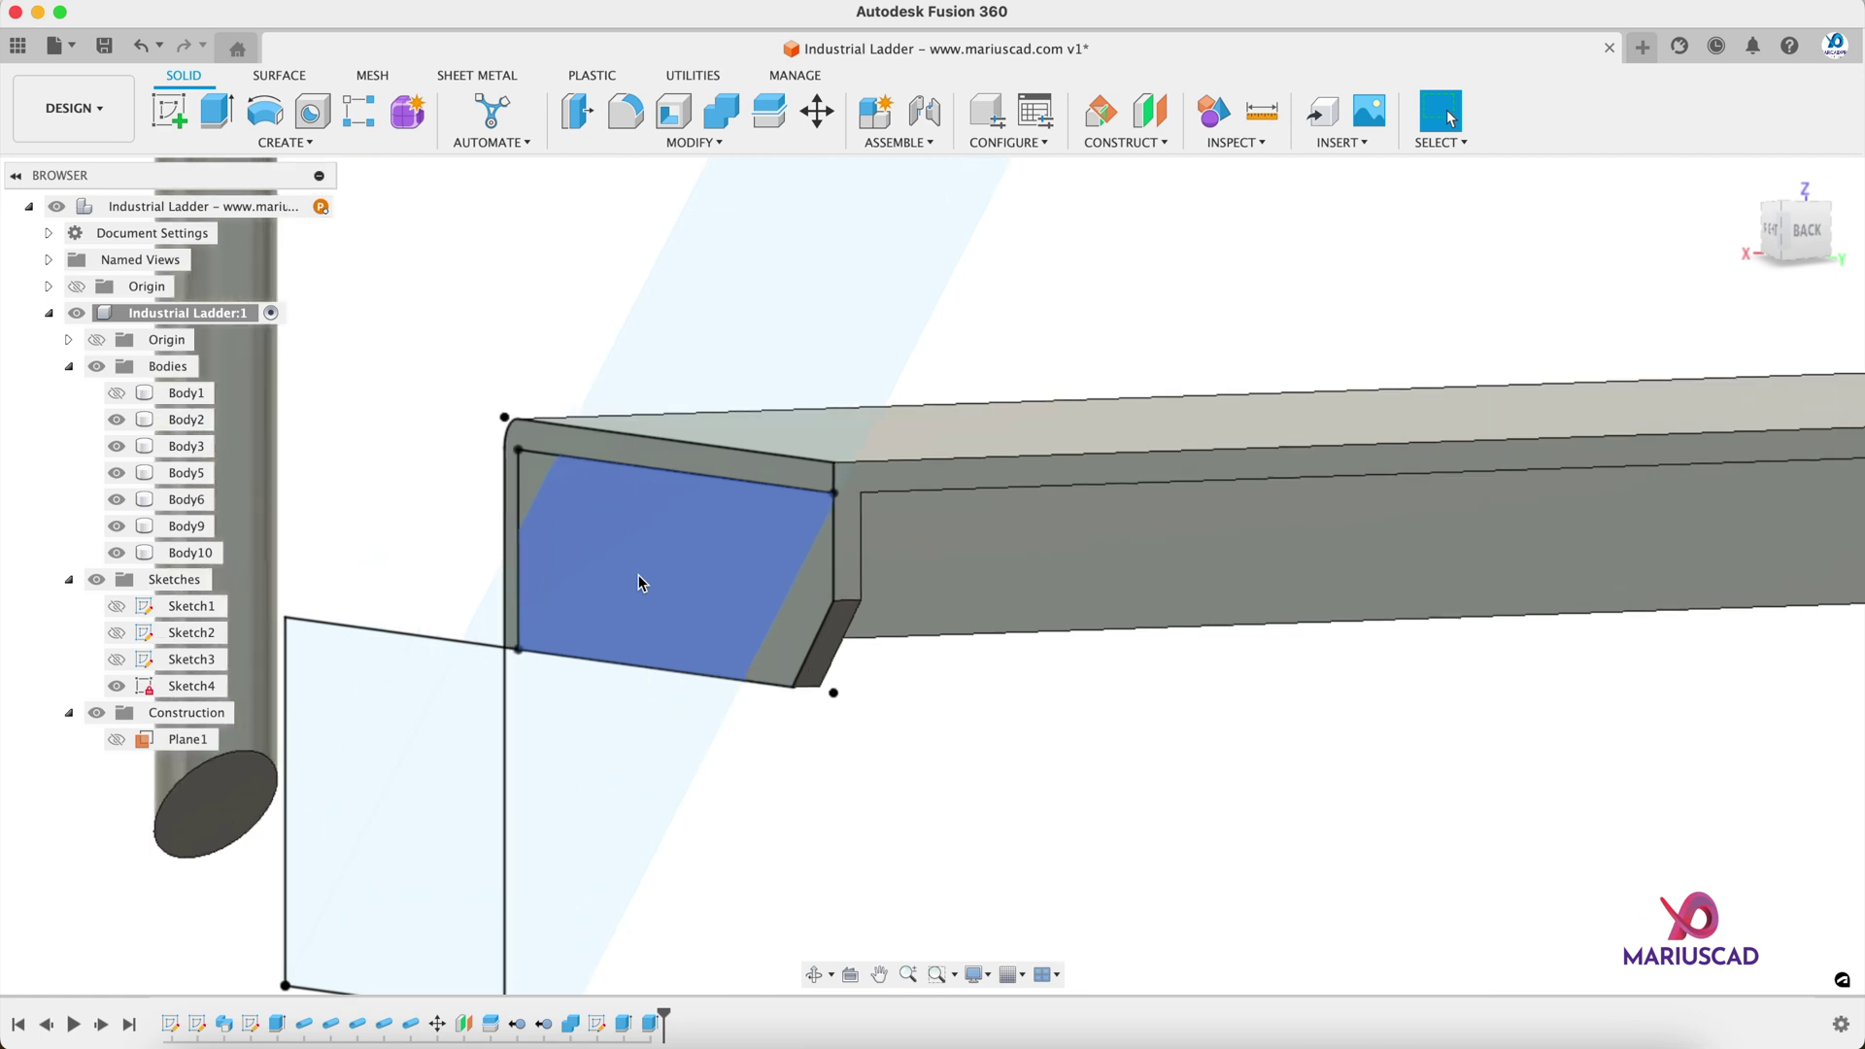
{"action": "scroll", "coordinate": [639, 574], "scroll_direction": "down", "scroll_amount": 4}
{"action": "middle_click_drag", "start_coordinate": [660, 623], "coordinate": [685, 646], "text": "shift"}
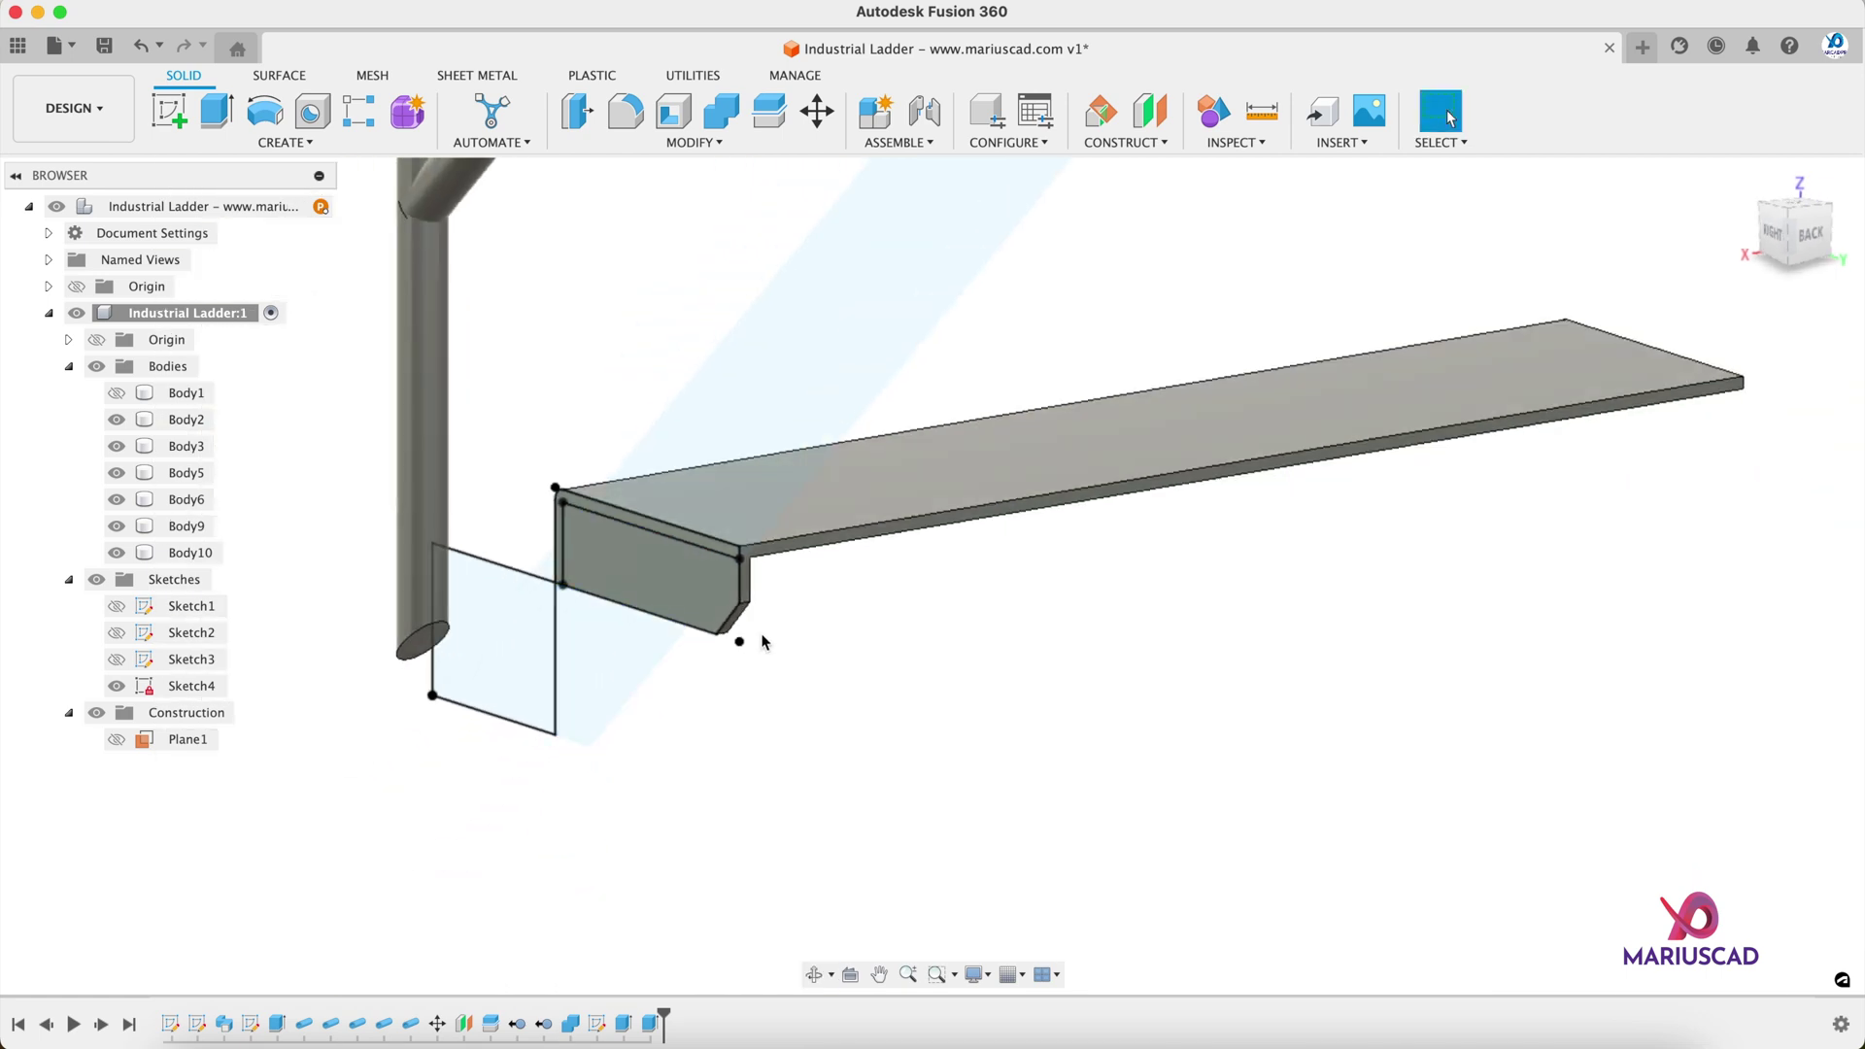
Step: Select the three end profiles of Sketch4 for a new extrusion
{"action": "key", "text": "e"}
{"action": "left_click", "coordinate": [701, 593]}
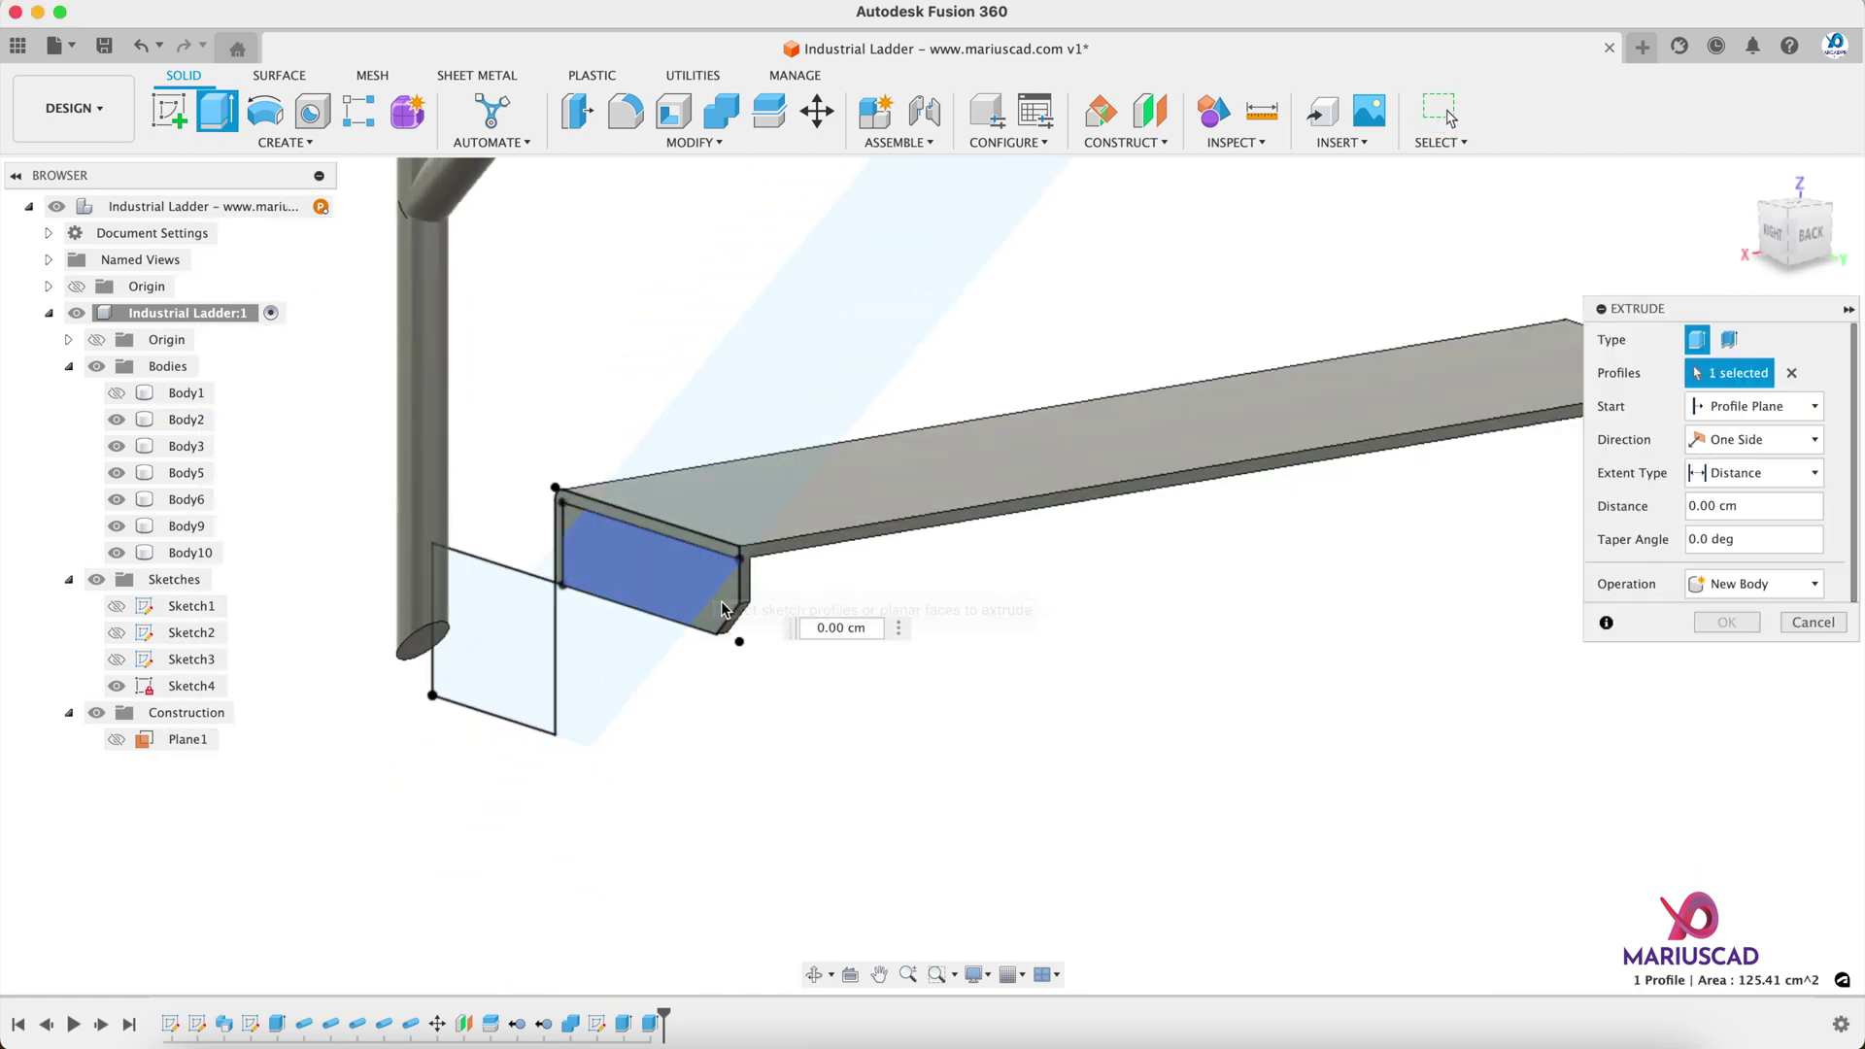
{"action": "left_click", "coordinate": [724, 612]}
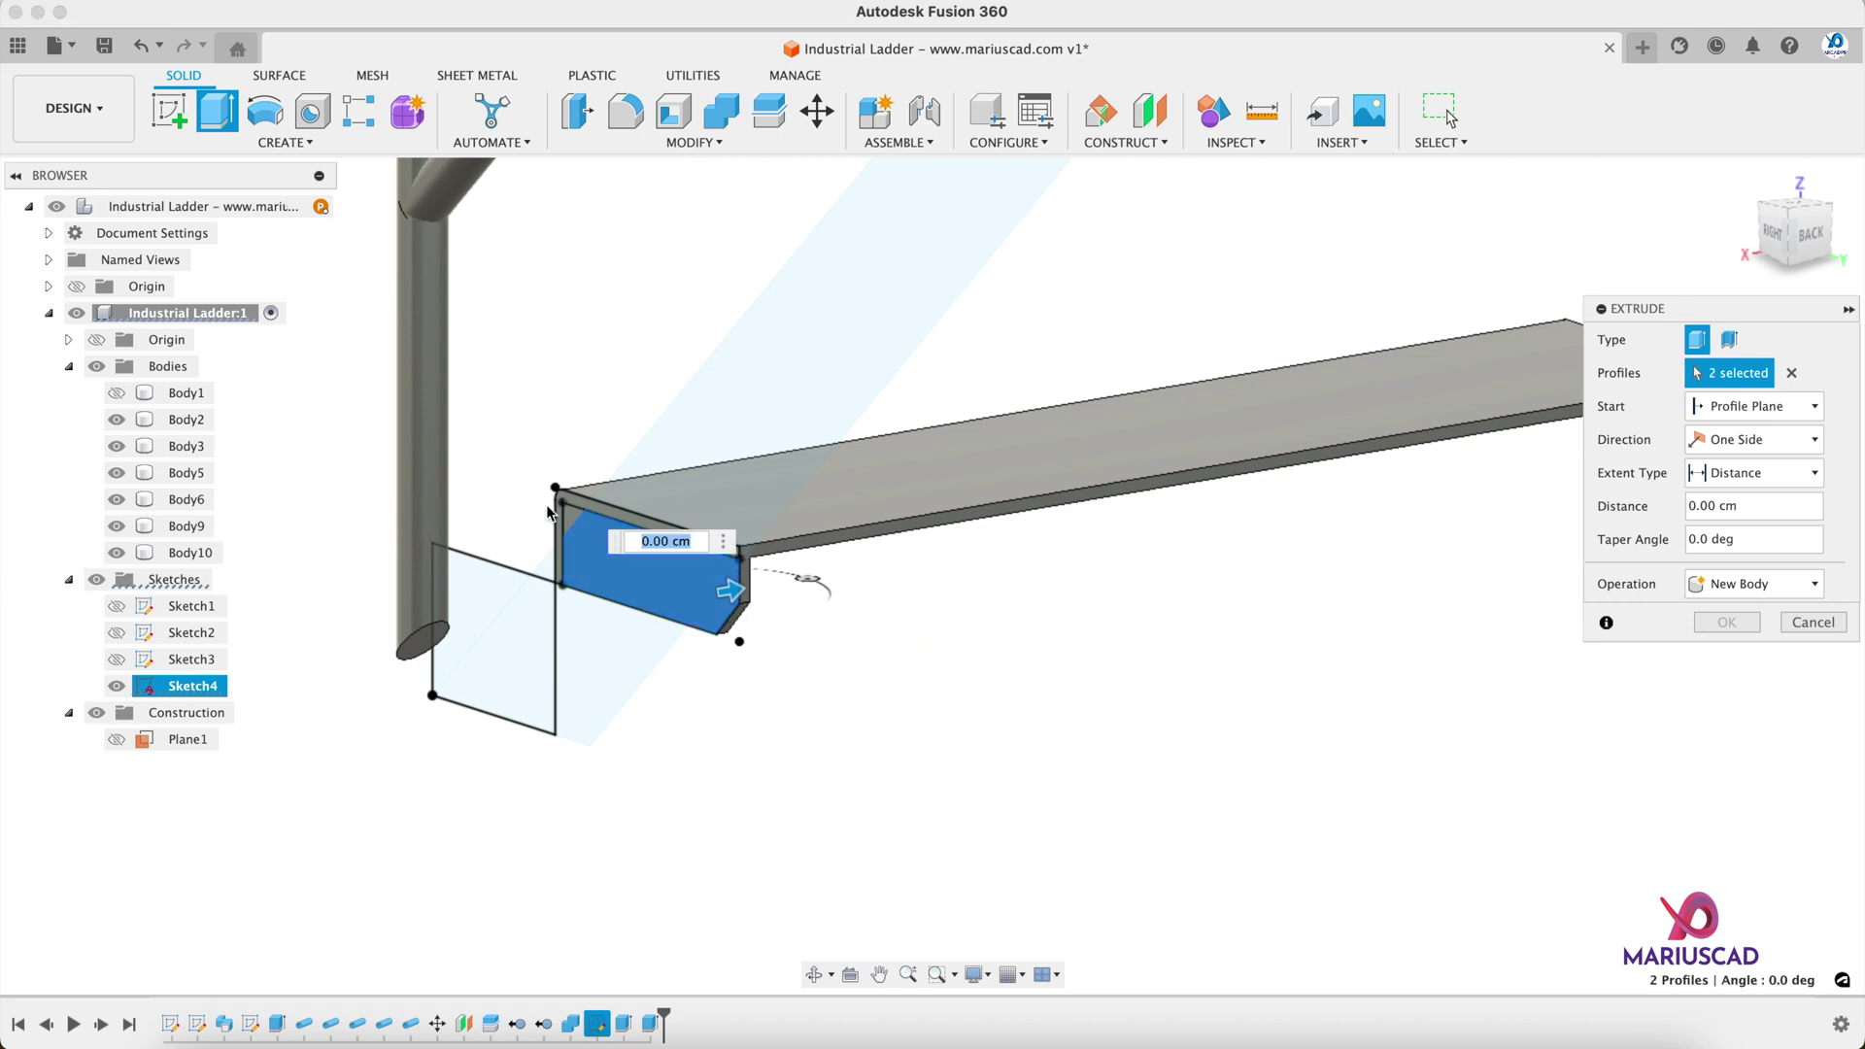
{"action": "left_click", "coordinate": [614, 535]}
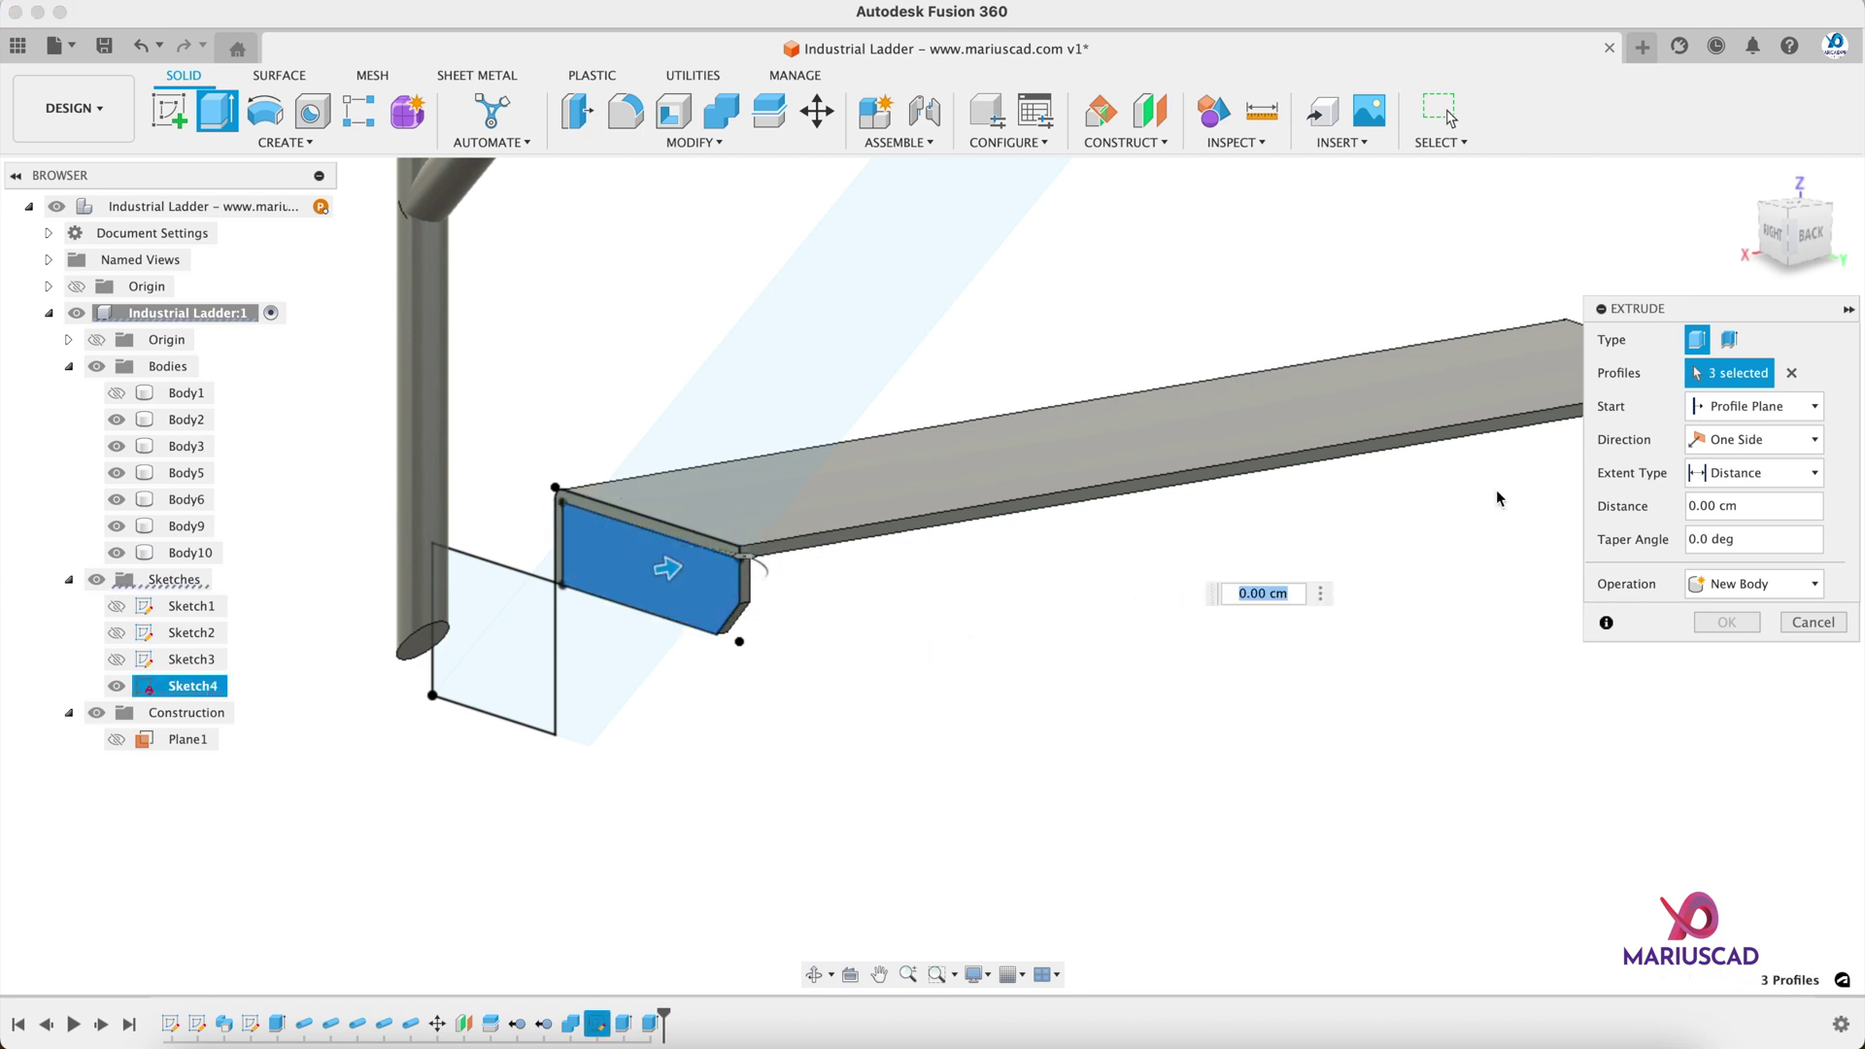
Step: Extrude them 1 cm joined, starting at a 94 cm offset, then hide Sketch4
{"action": "left_click", "coordinate": [1754, 406]}
{"action": "left_click", "coordinate": [1739, 457]}
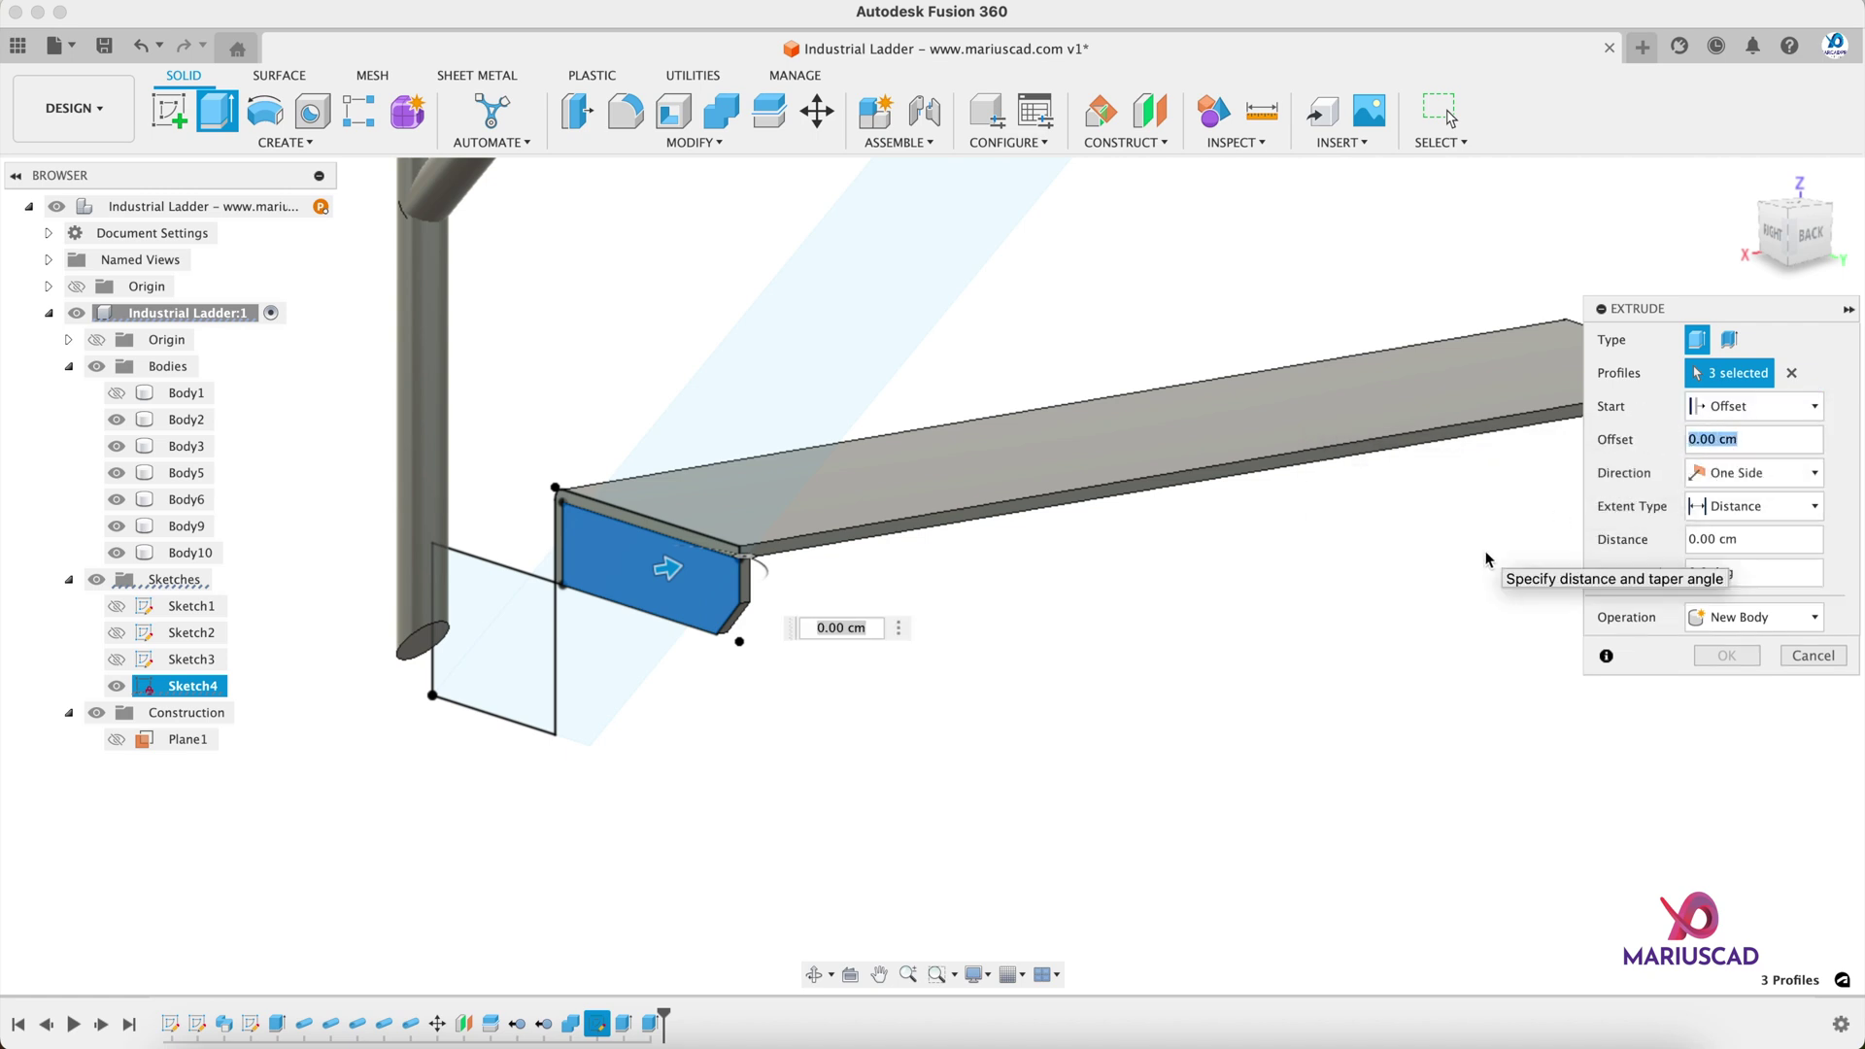
{"action": "type", "text": "94"}
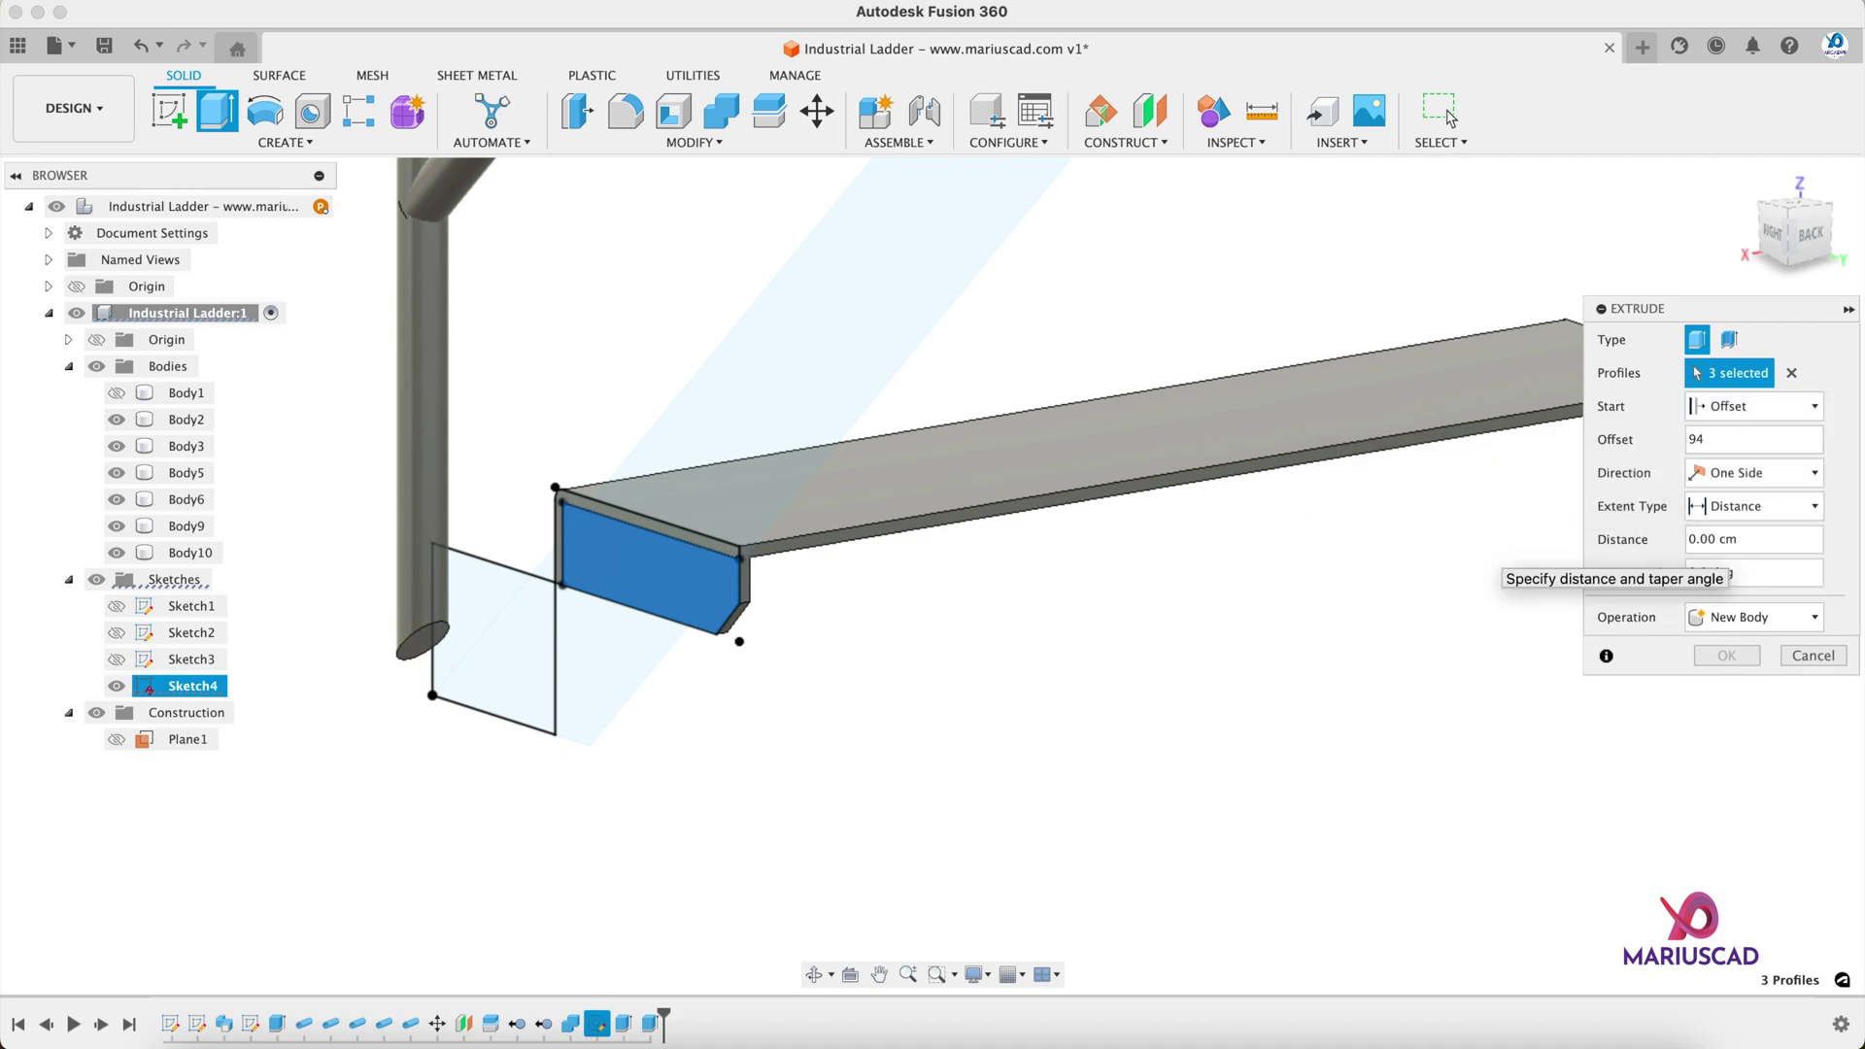
{"action": "key", "text": "Tab"}
{"action": "type", "text": "1"}
{"action": "scroll", "coordinate": [1053, 598], "scroll_direction": "down", "scroll_amount": 5}
{"action": "mouse_move", "coordinate": [1254, 579]}
{"action": "middle_mouse_down", "text": "shift"}
{"action": "mouse_move", "coordinate": [1071, 558]}
{"action": "mouse_move", "coordinate": [1222, 622]}
{"action": "mouse_move", "coordinate": [1221, 587]}
{"action": "middle_mouse_up", "text": "shift"}
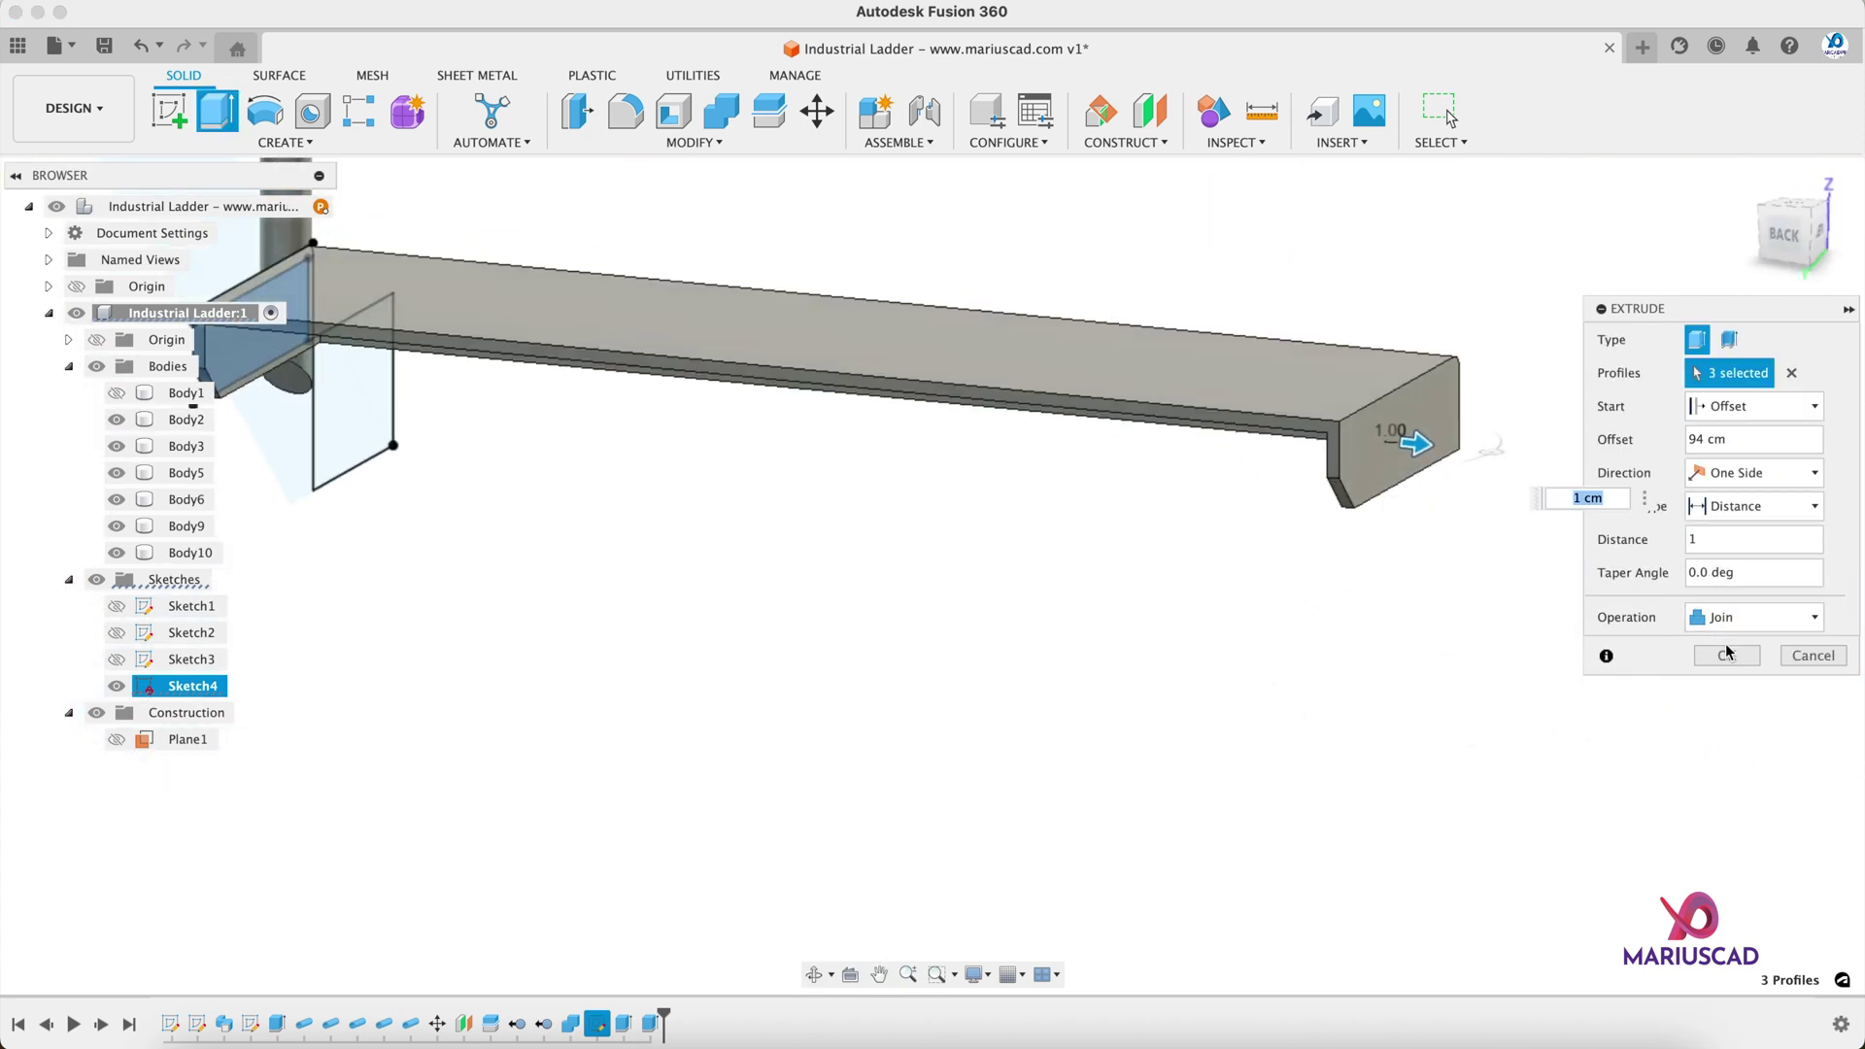
{"action": "left_click", "coordinate": [1727, 655]}
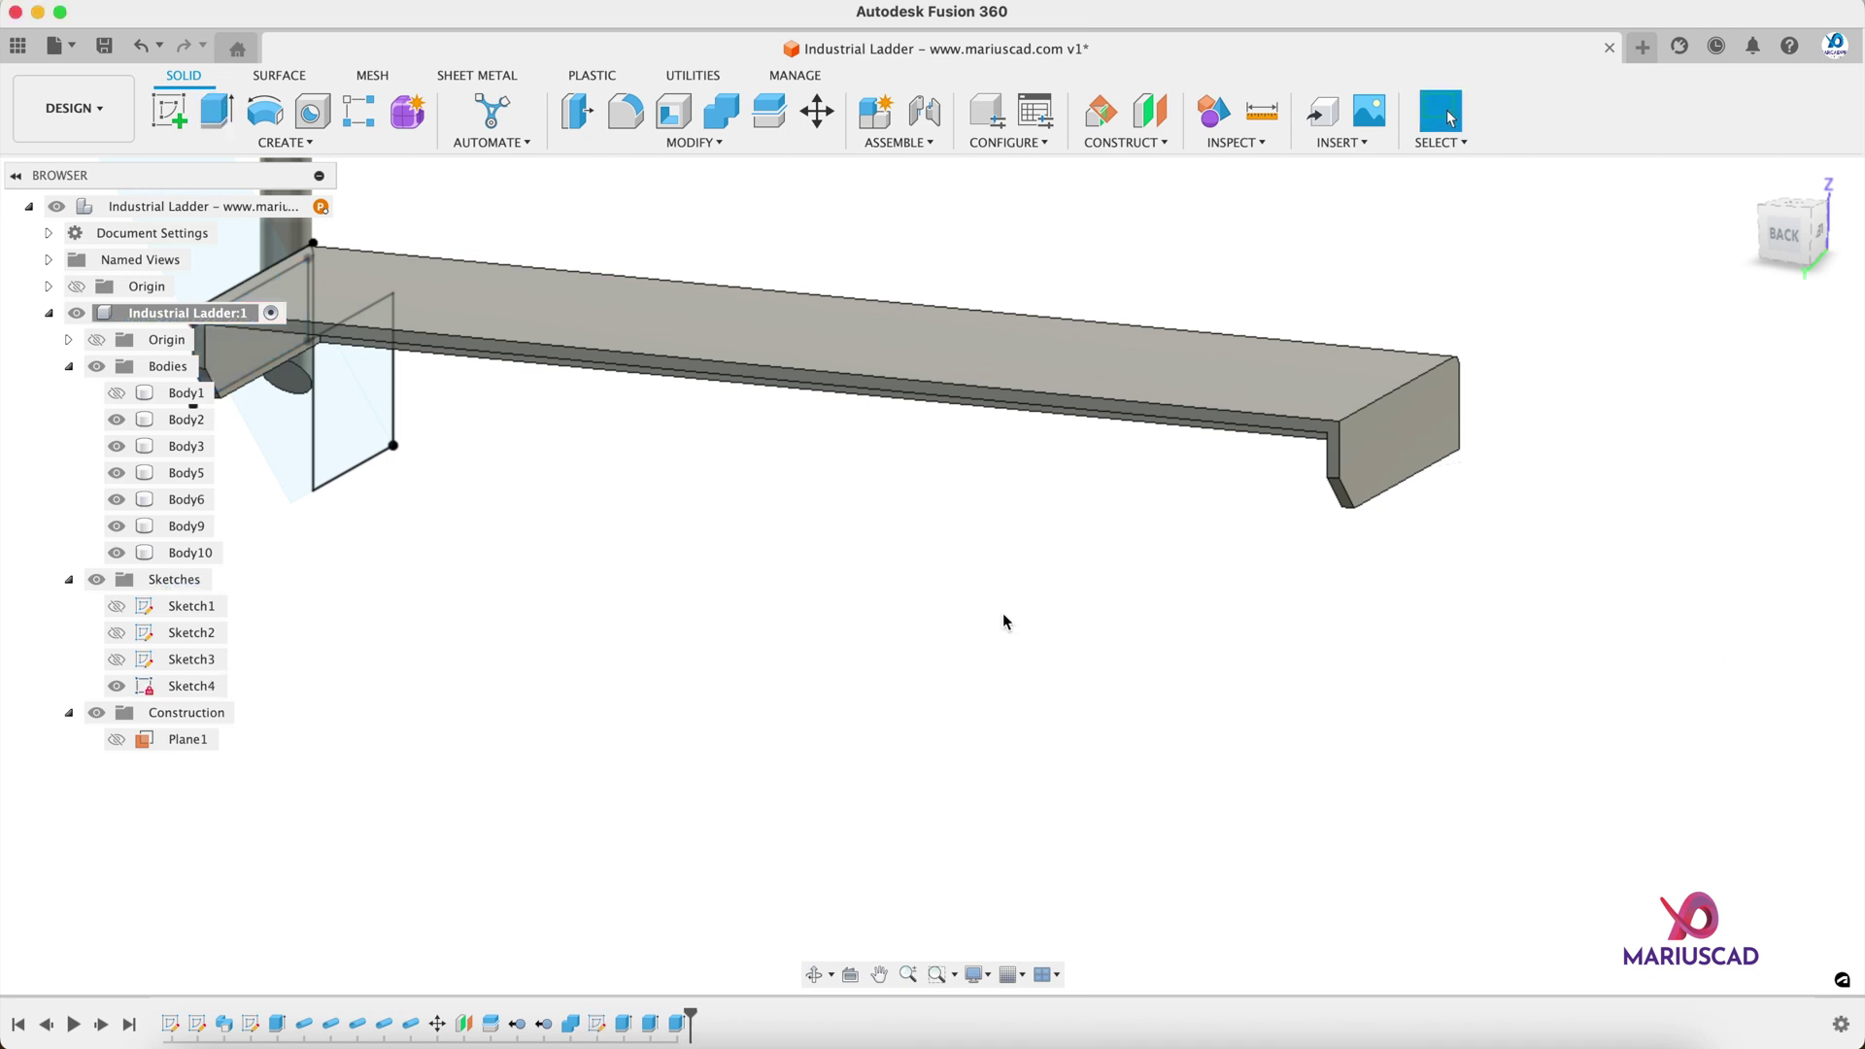
{"action": "left_click", "coordinate": [116, 686]}
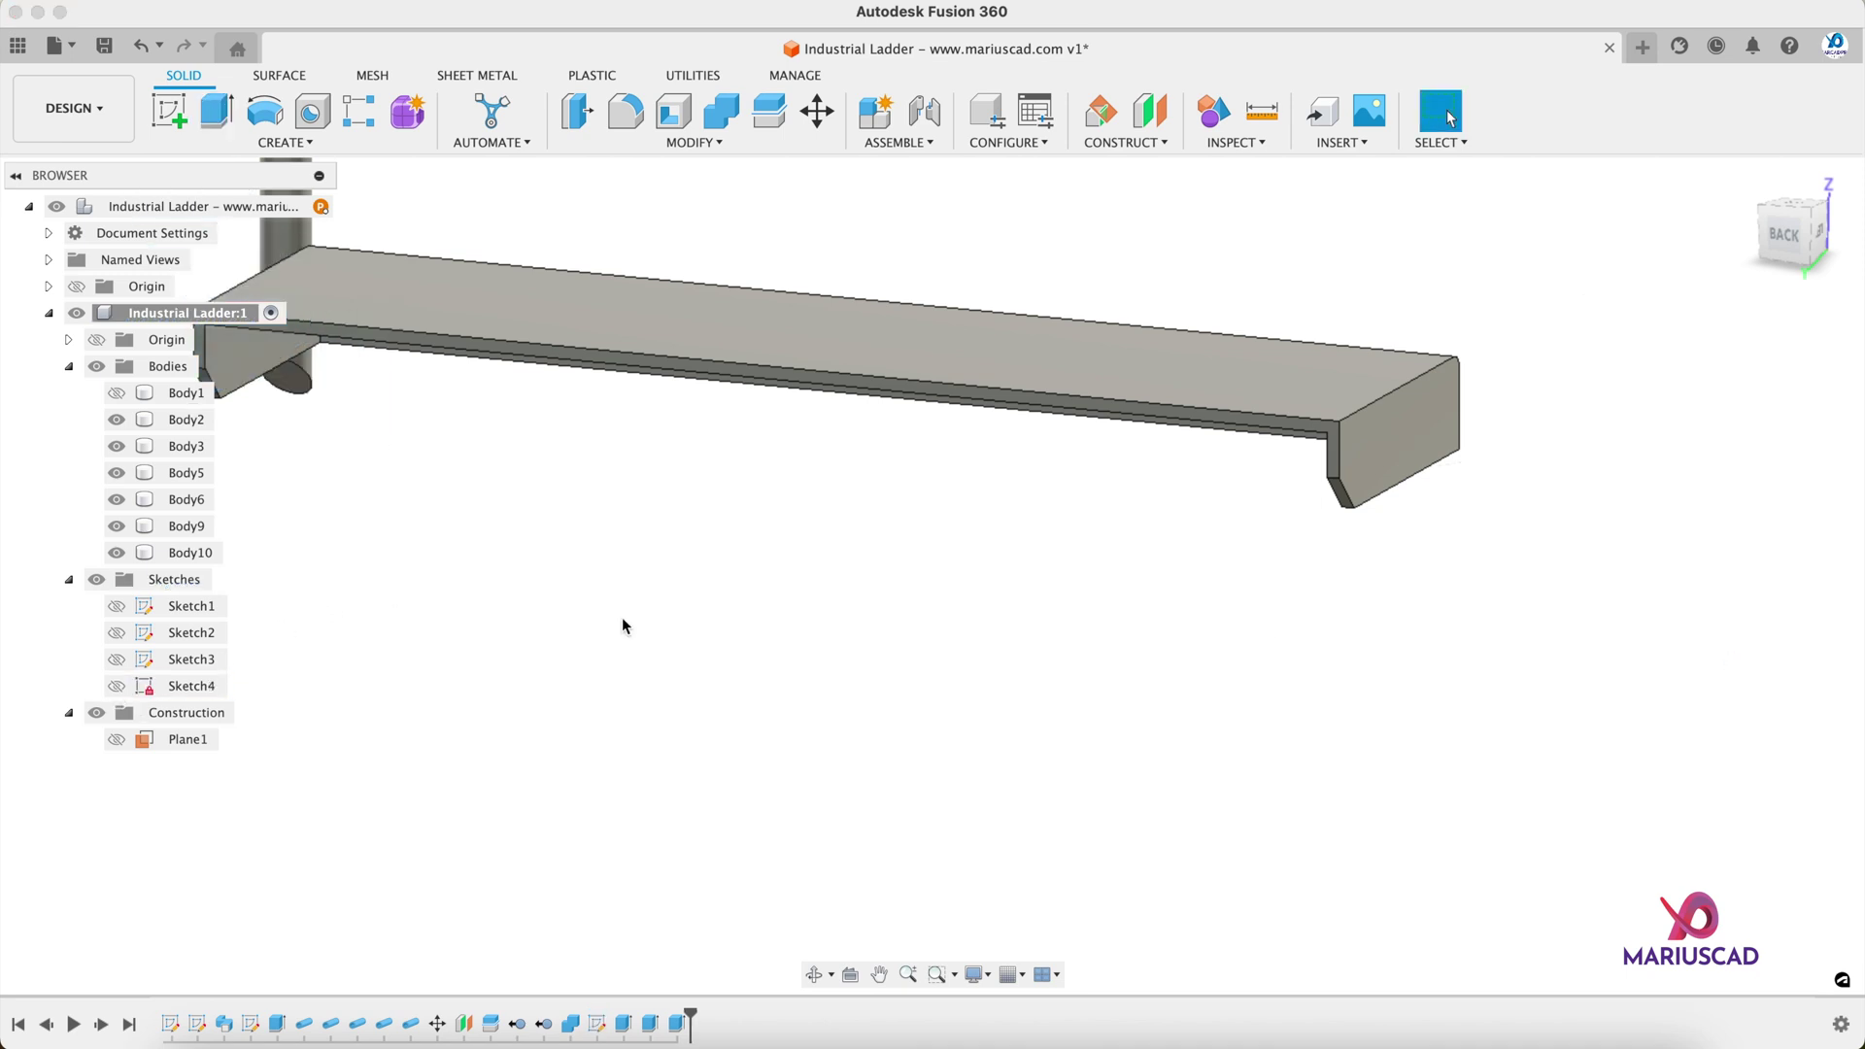
Step: Show the stringer body Body1 again alongside the plank
{"action": "middle_click_drag", "start_coordinate": [983, 621], "coordinate": [1018, 748], "text": "shift"}
{"action": "scroll", "coordinate": [1018, 749], "scroll_direction": "up", "scroll_amount": 2}
{"action": "left_click", "coordinate": [116, 393]}
{"action": "left_click", "coordinate": [1250, 870]}
{"action": "scroll", "coordinate": [1250, 869], "scroll_direction": "up", "scroll_amount": 2}
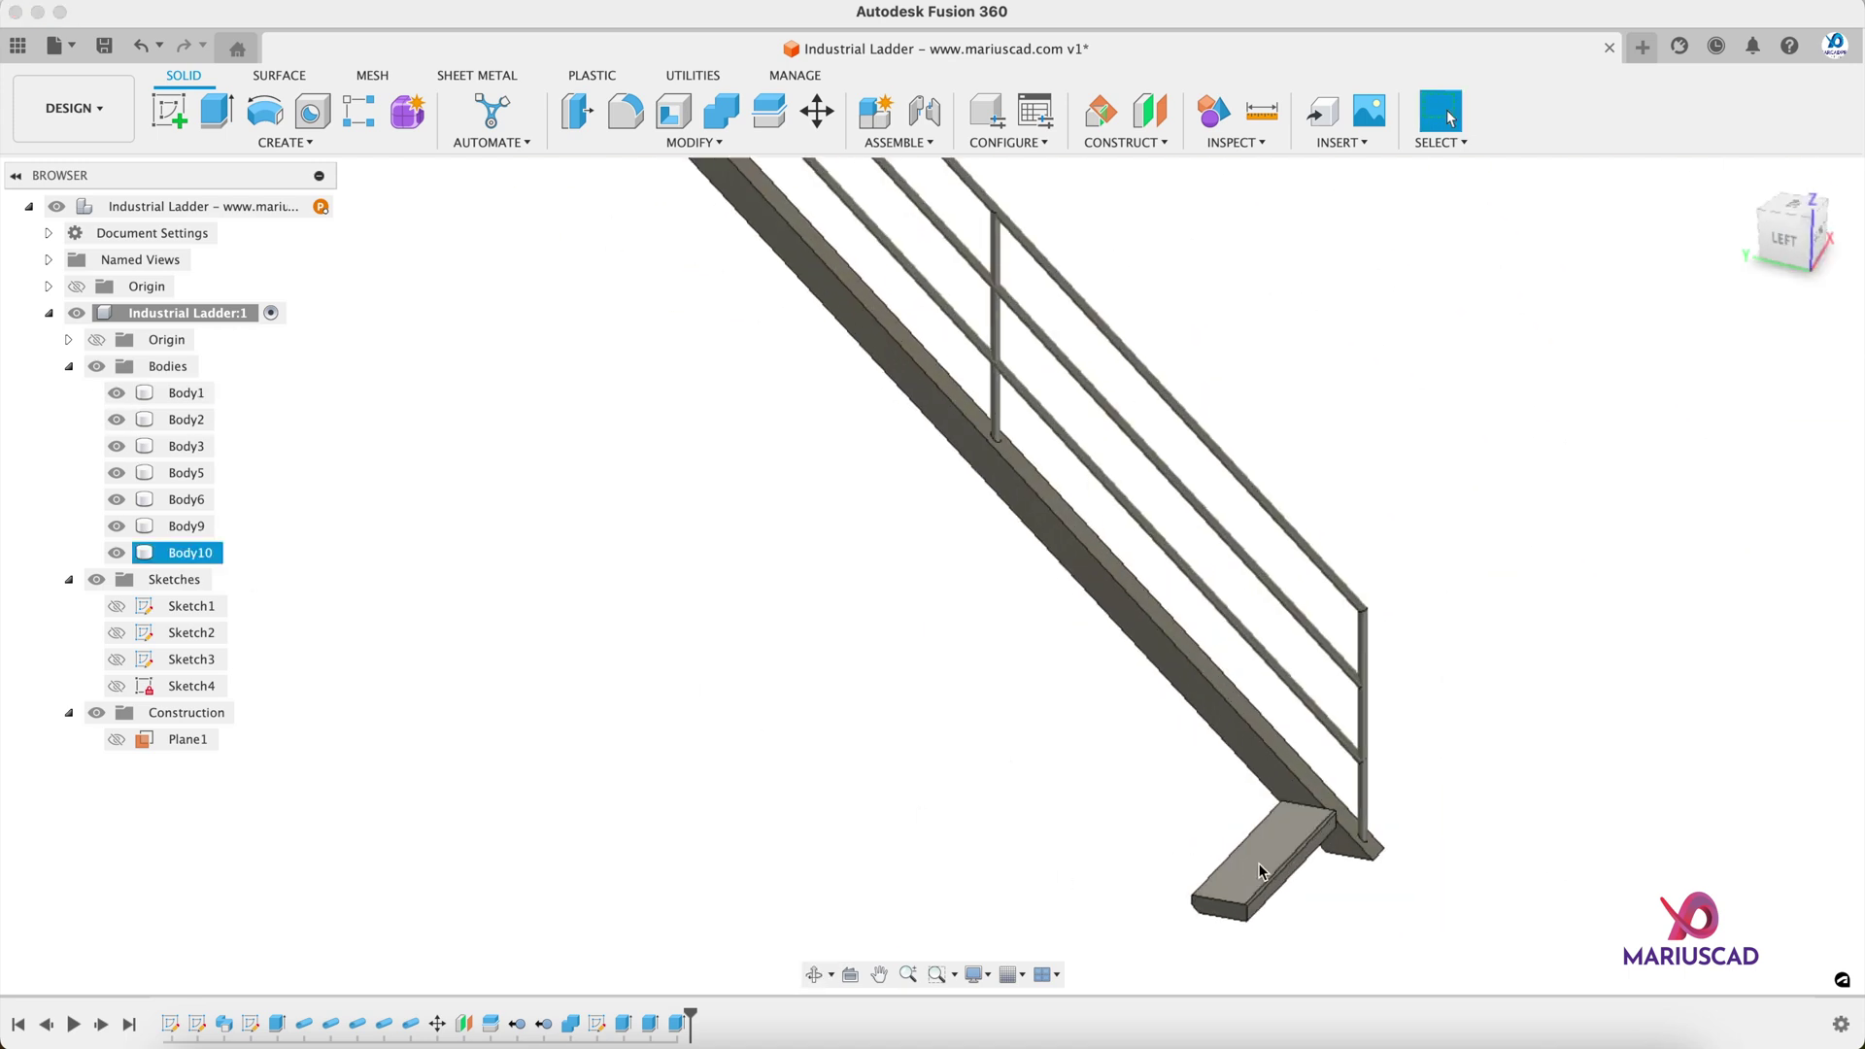
{"action": "left_click", "coordinate": [1260, 868]}
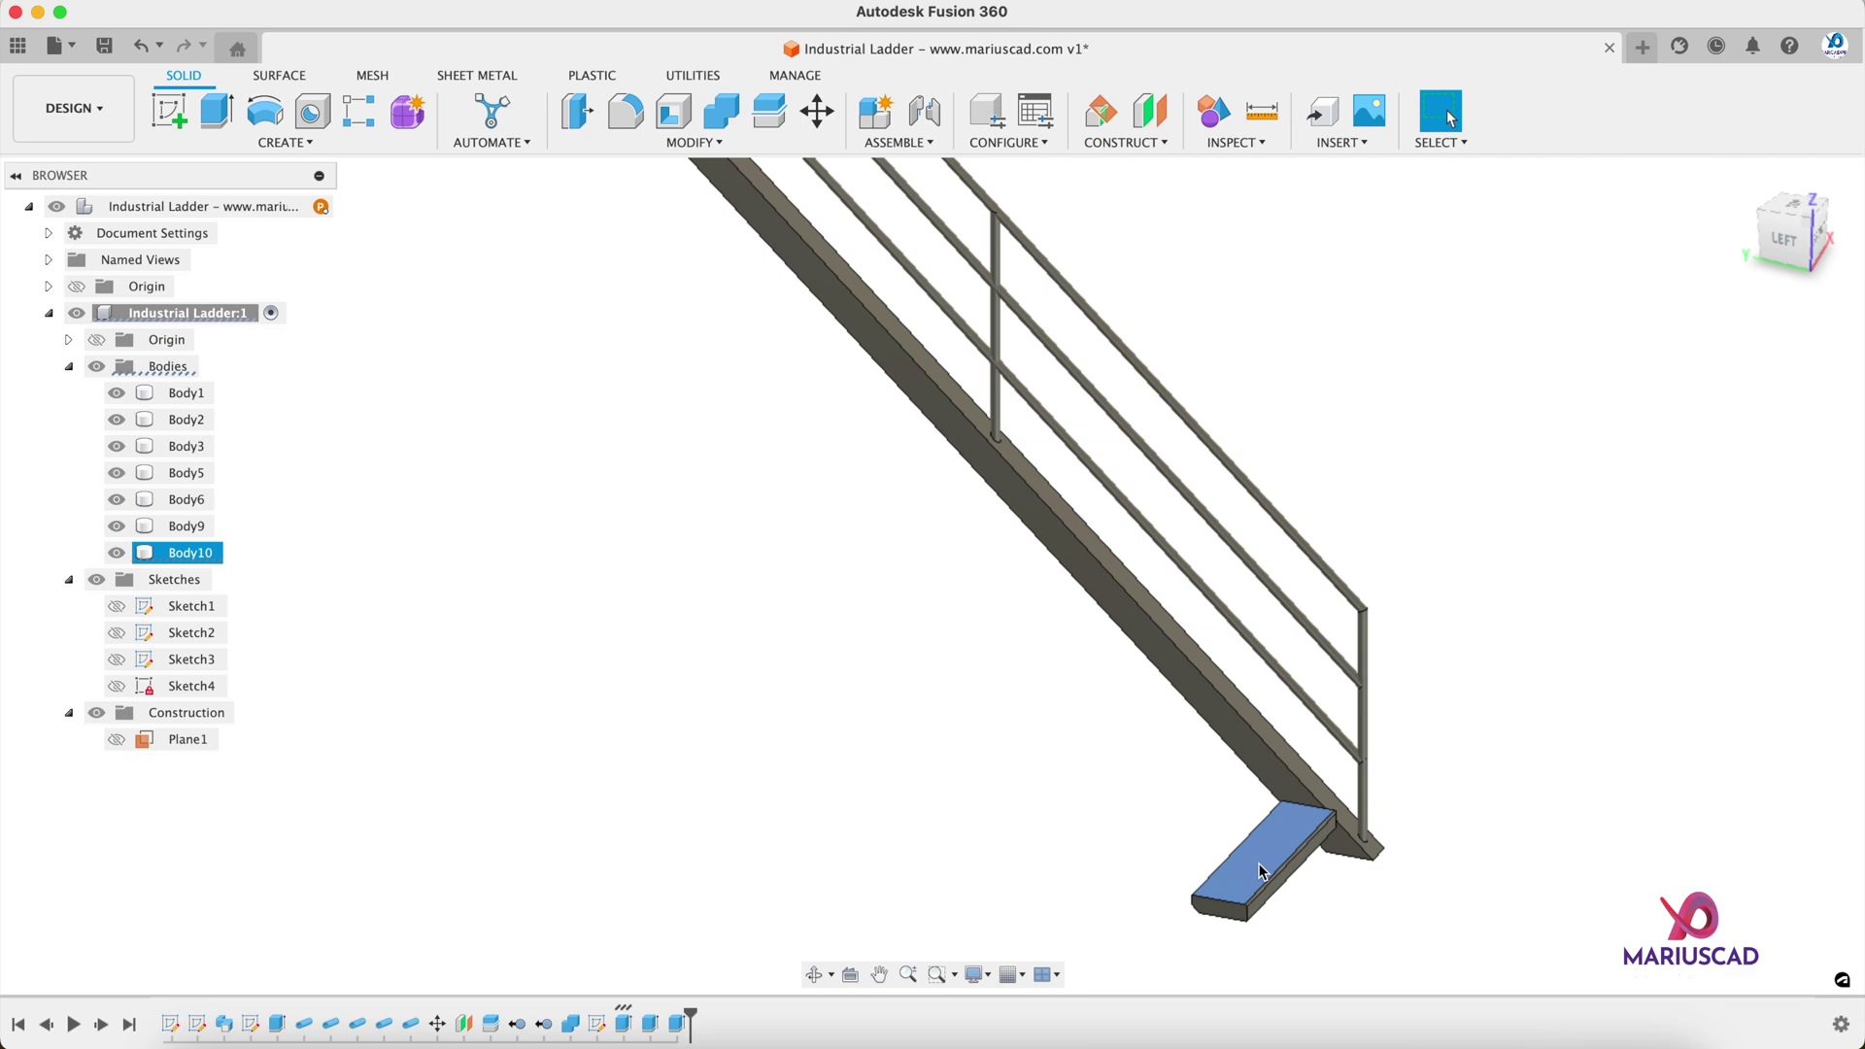
{"action": "key", "text": "Escape"}
Step: Set up a Pattern on Path repeating the plank Body10 along the stringer edge
{"action": "left_click", "coordinate": [287, 142]}
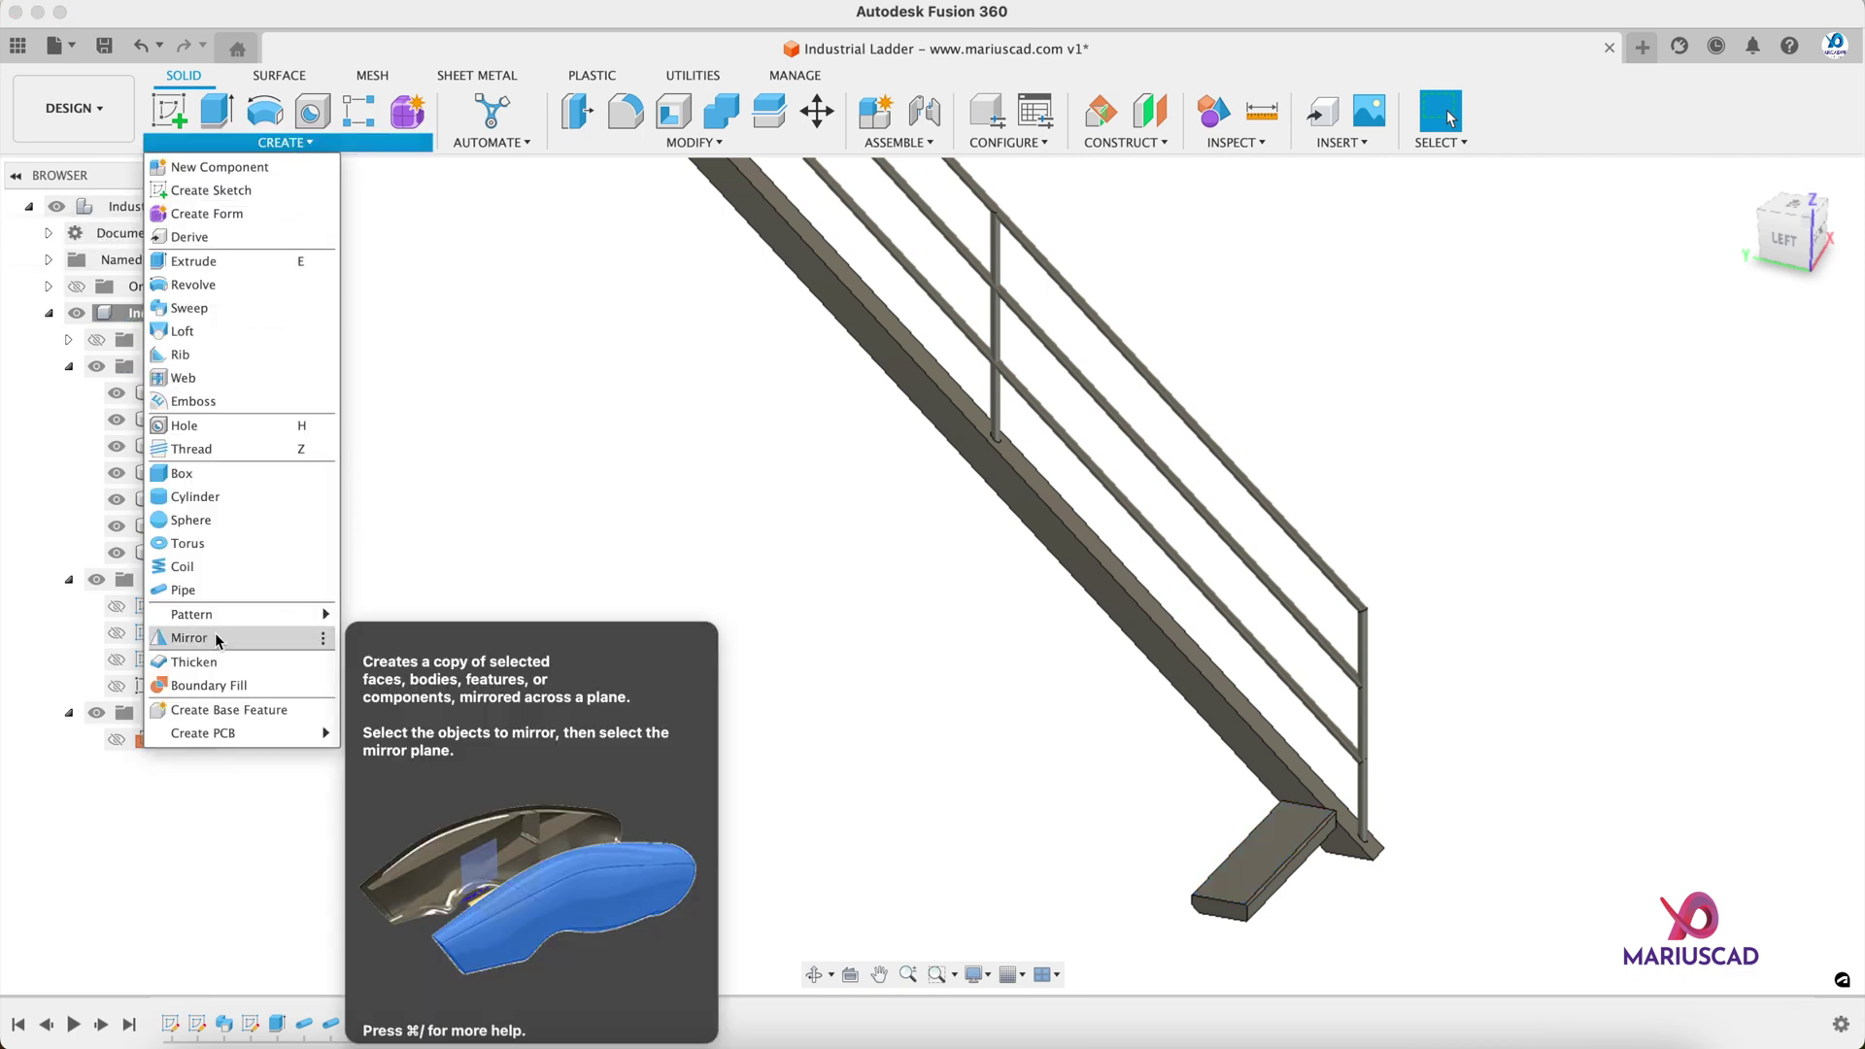
{"action": "mouse_move", "coordinate": [227, 615]}
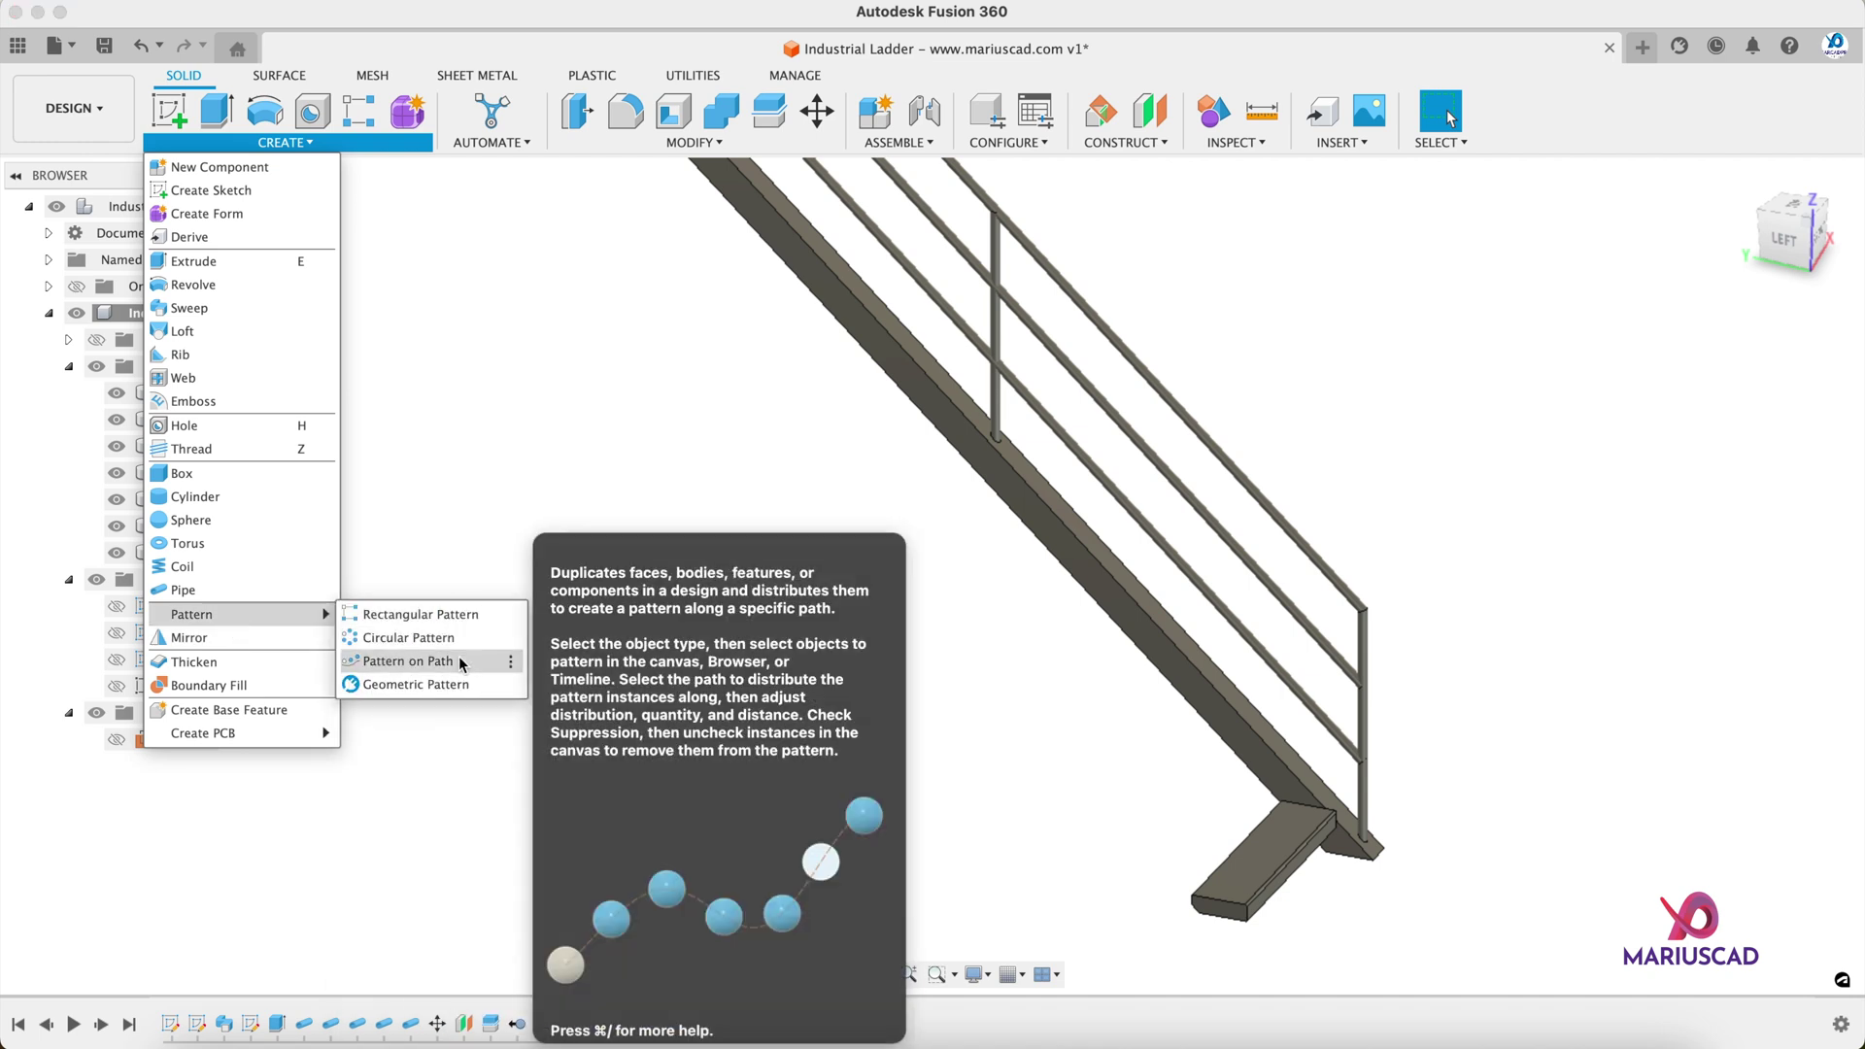
{"action": "left_click", "coordinate": [458, 656]}
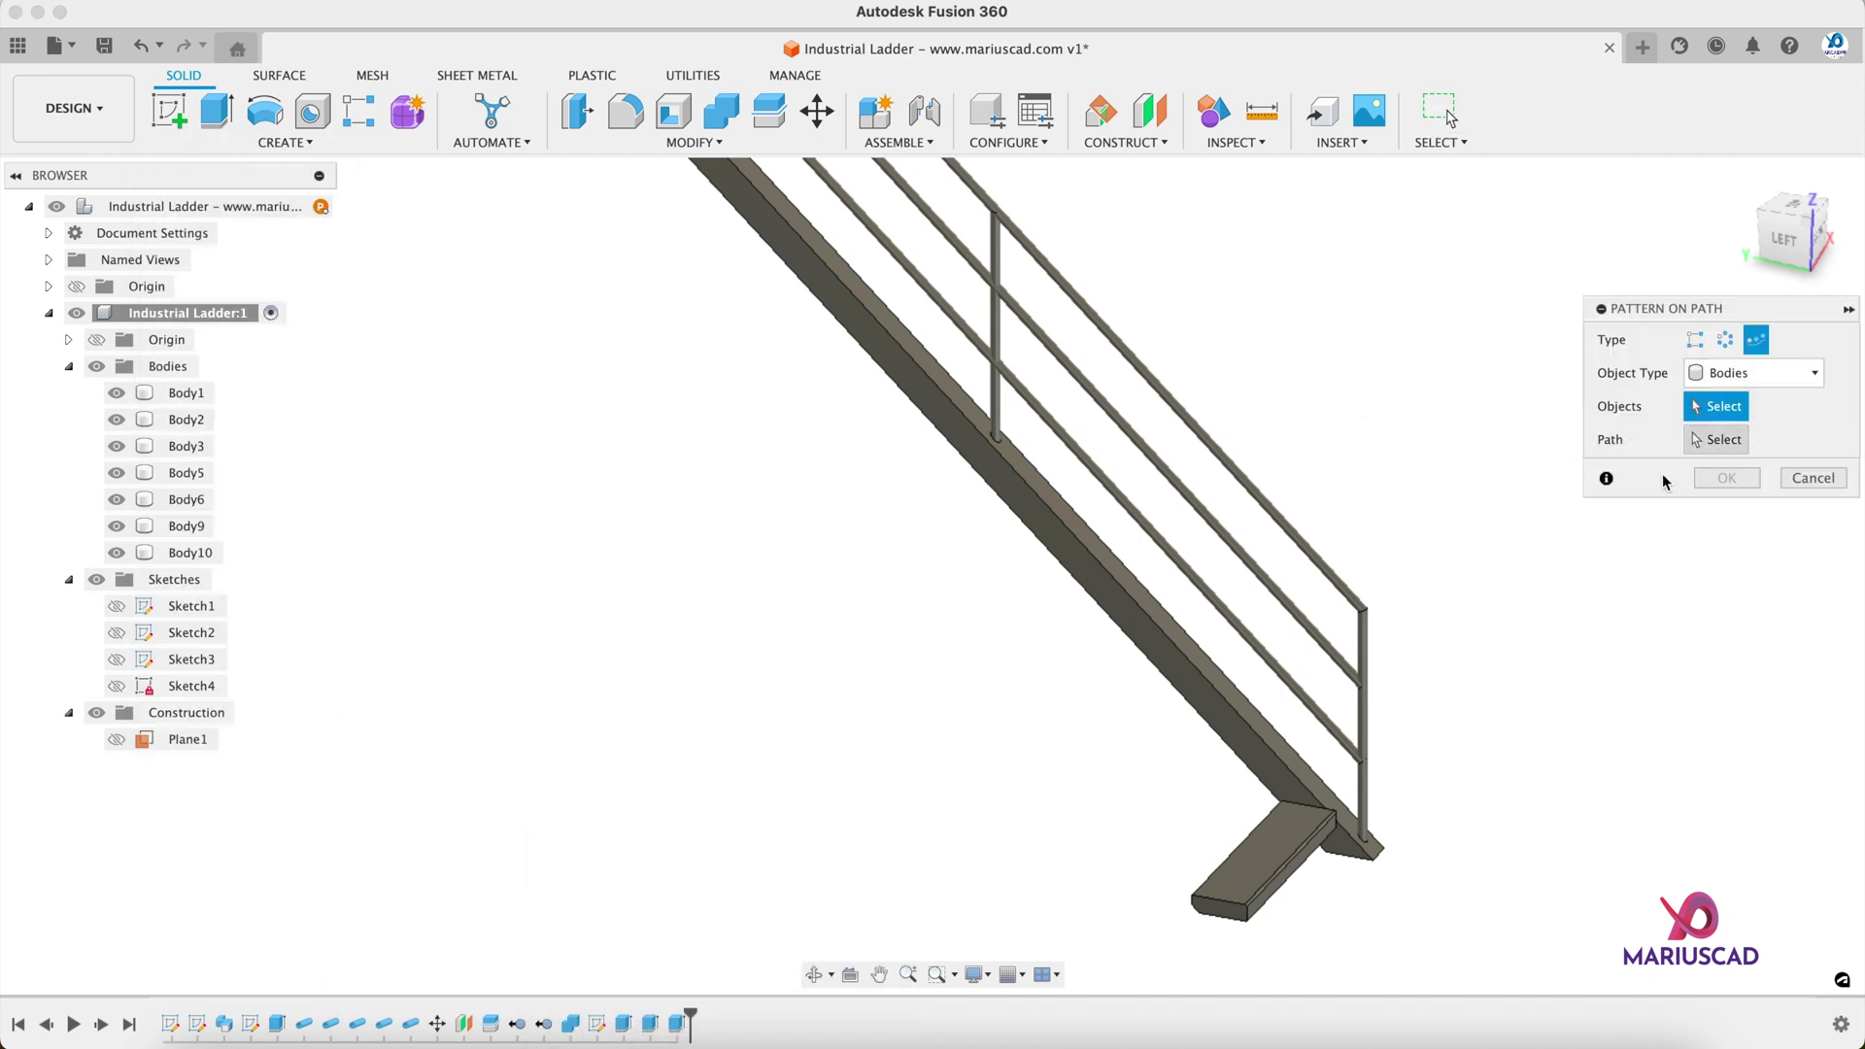
{"action": "left_click", "coordinate": [1263, 859]}
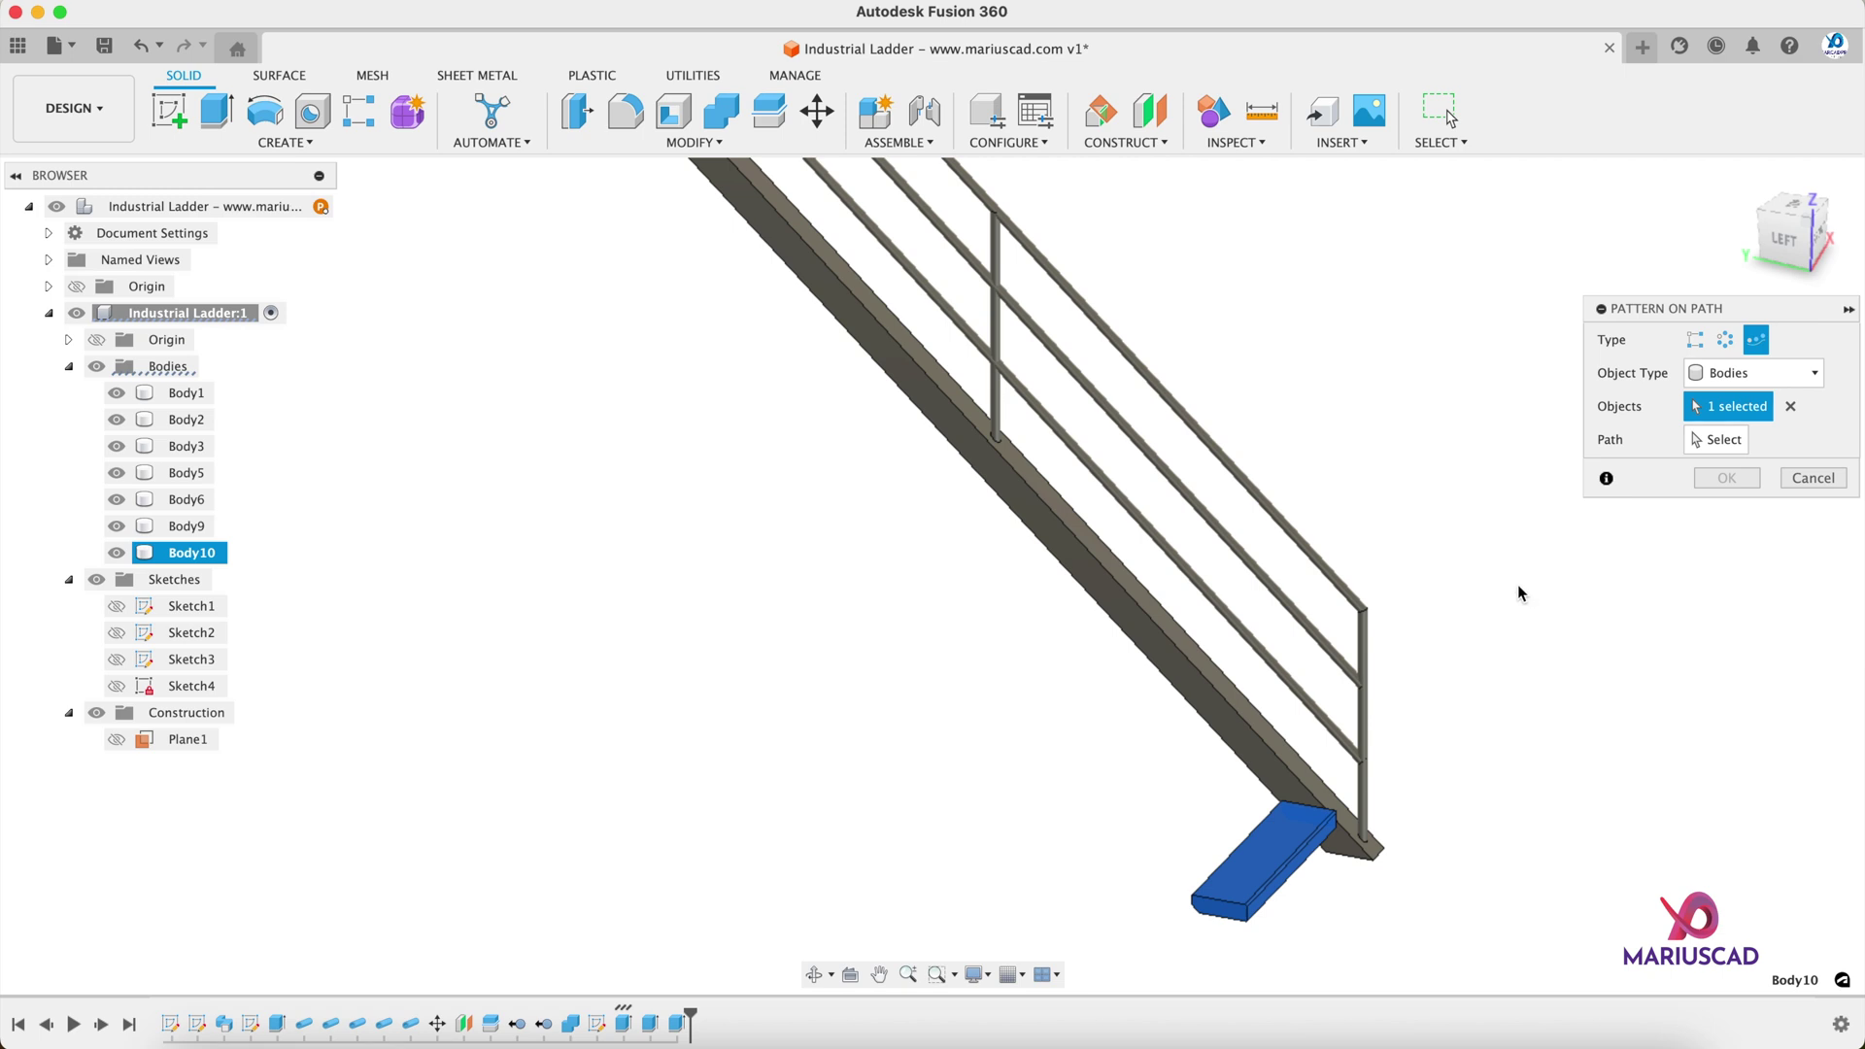
{"action": "left_click", "coordinate": [1700, 442]}
{"action": "scroll", "coordinate": [1477, 646], "scroll_direction": "up", "scroll_amount": 2}
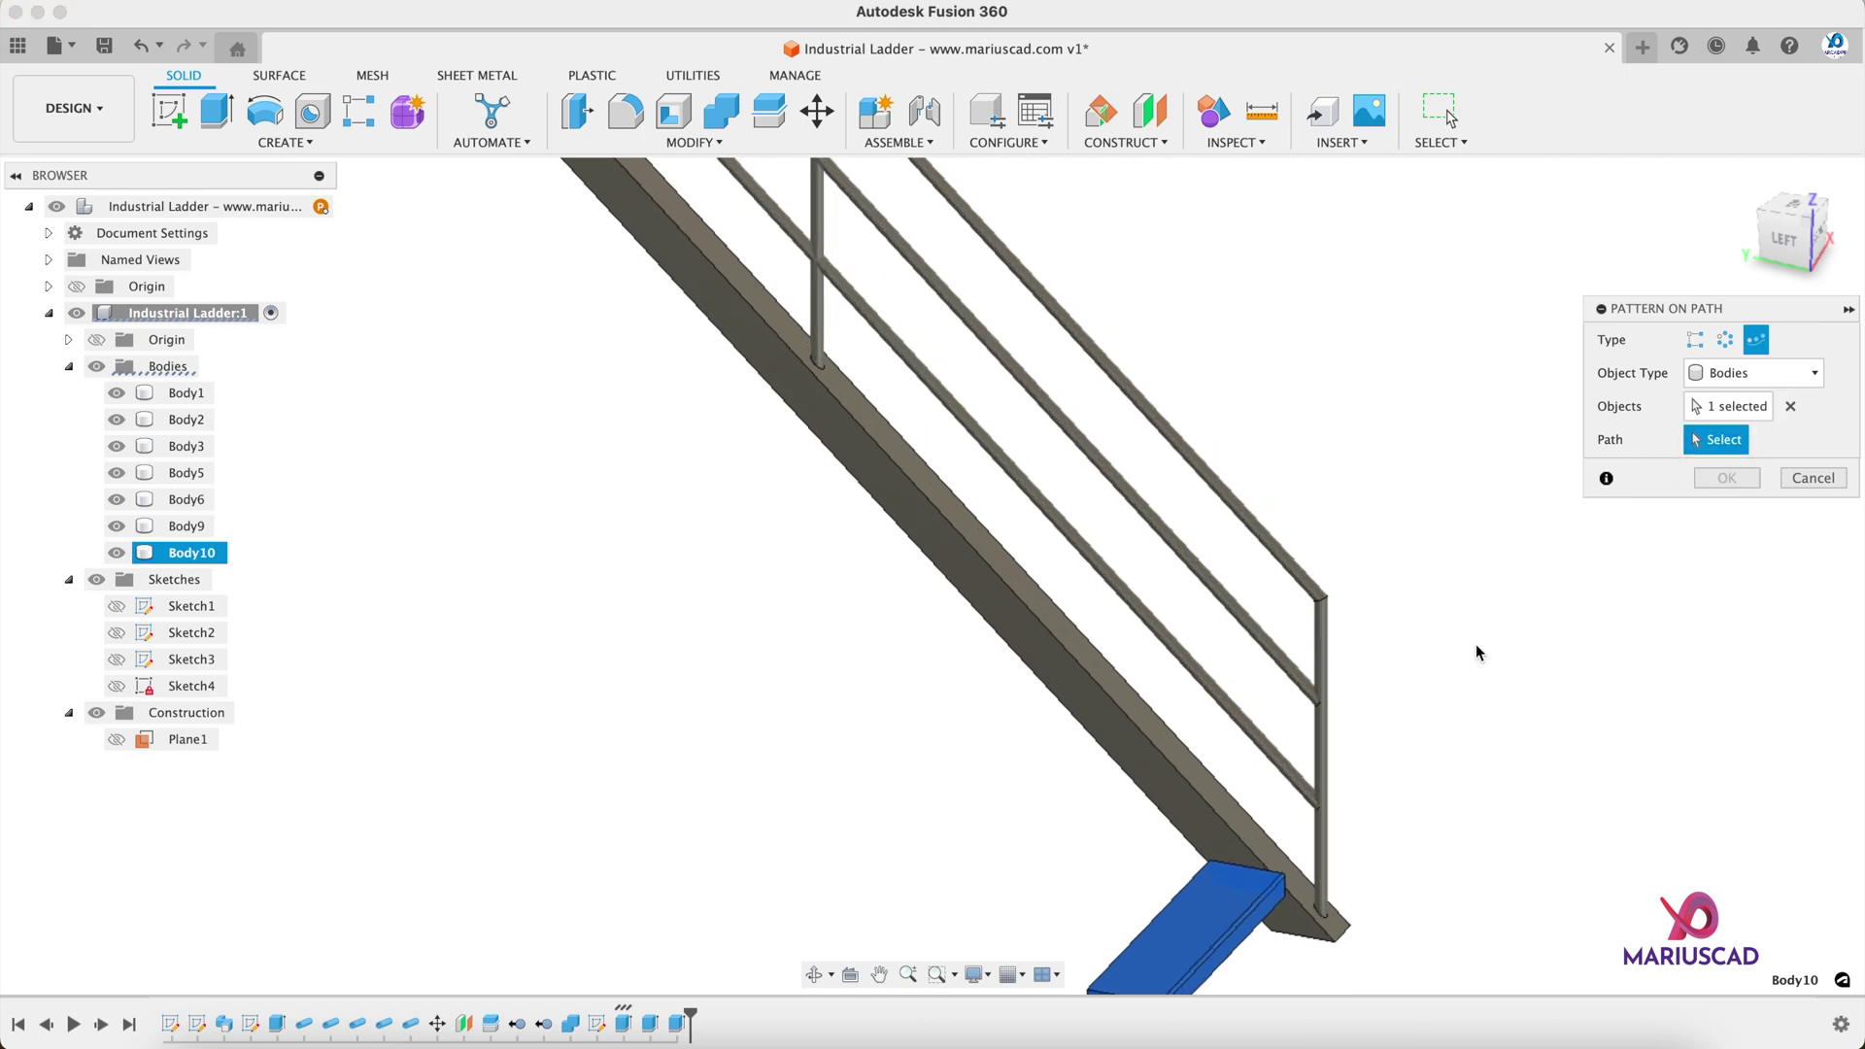
{"action": "left_click", "coordinate": [1213, 815]}
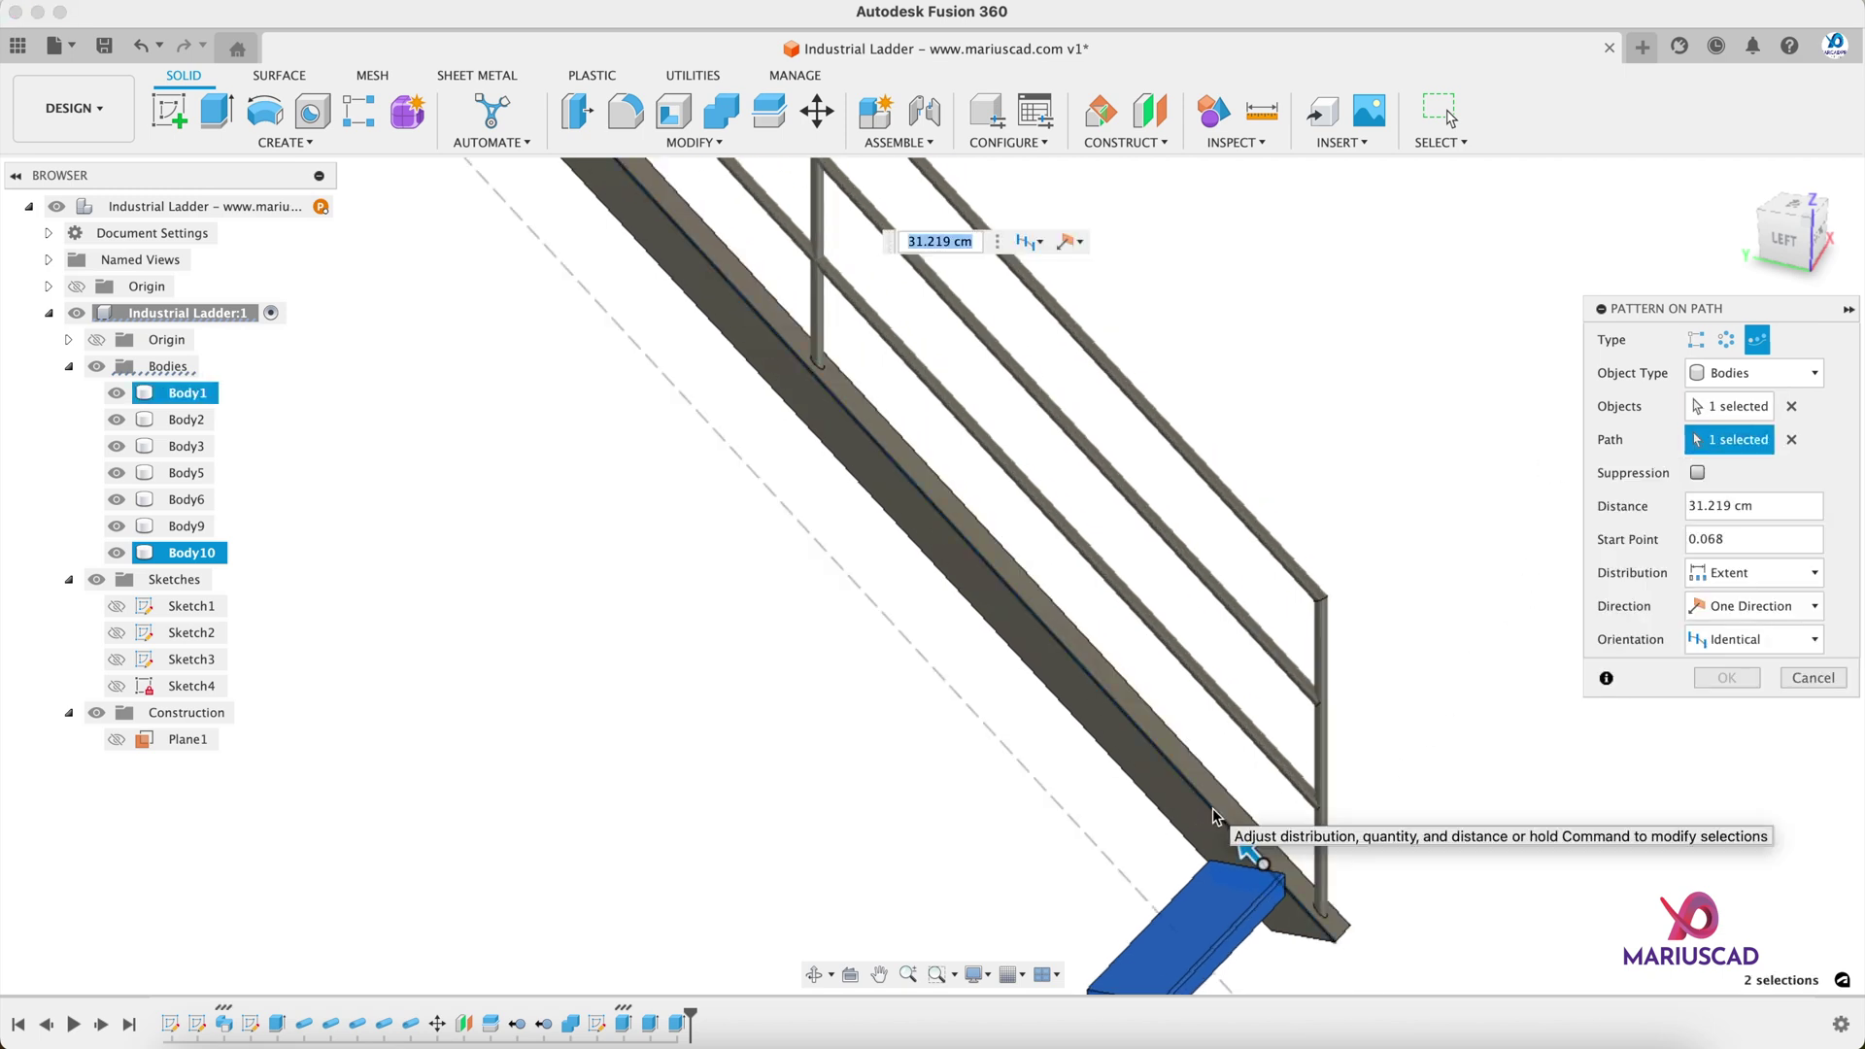
{"action": "left_click_drag", "start_coordinate": [1072, 644], "coordinate": [898, 455]}
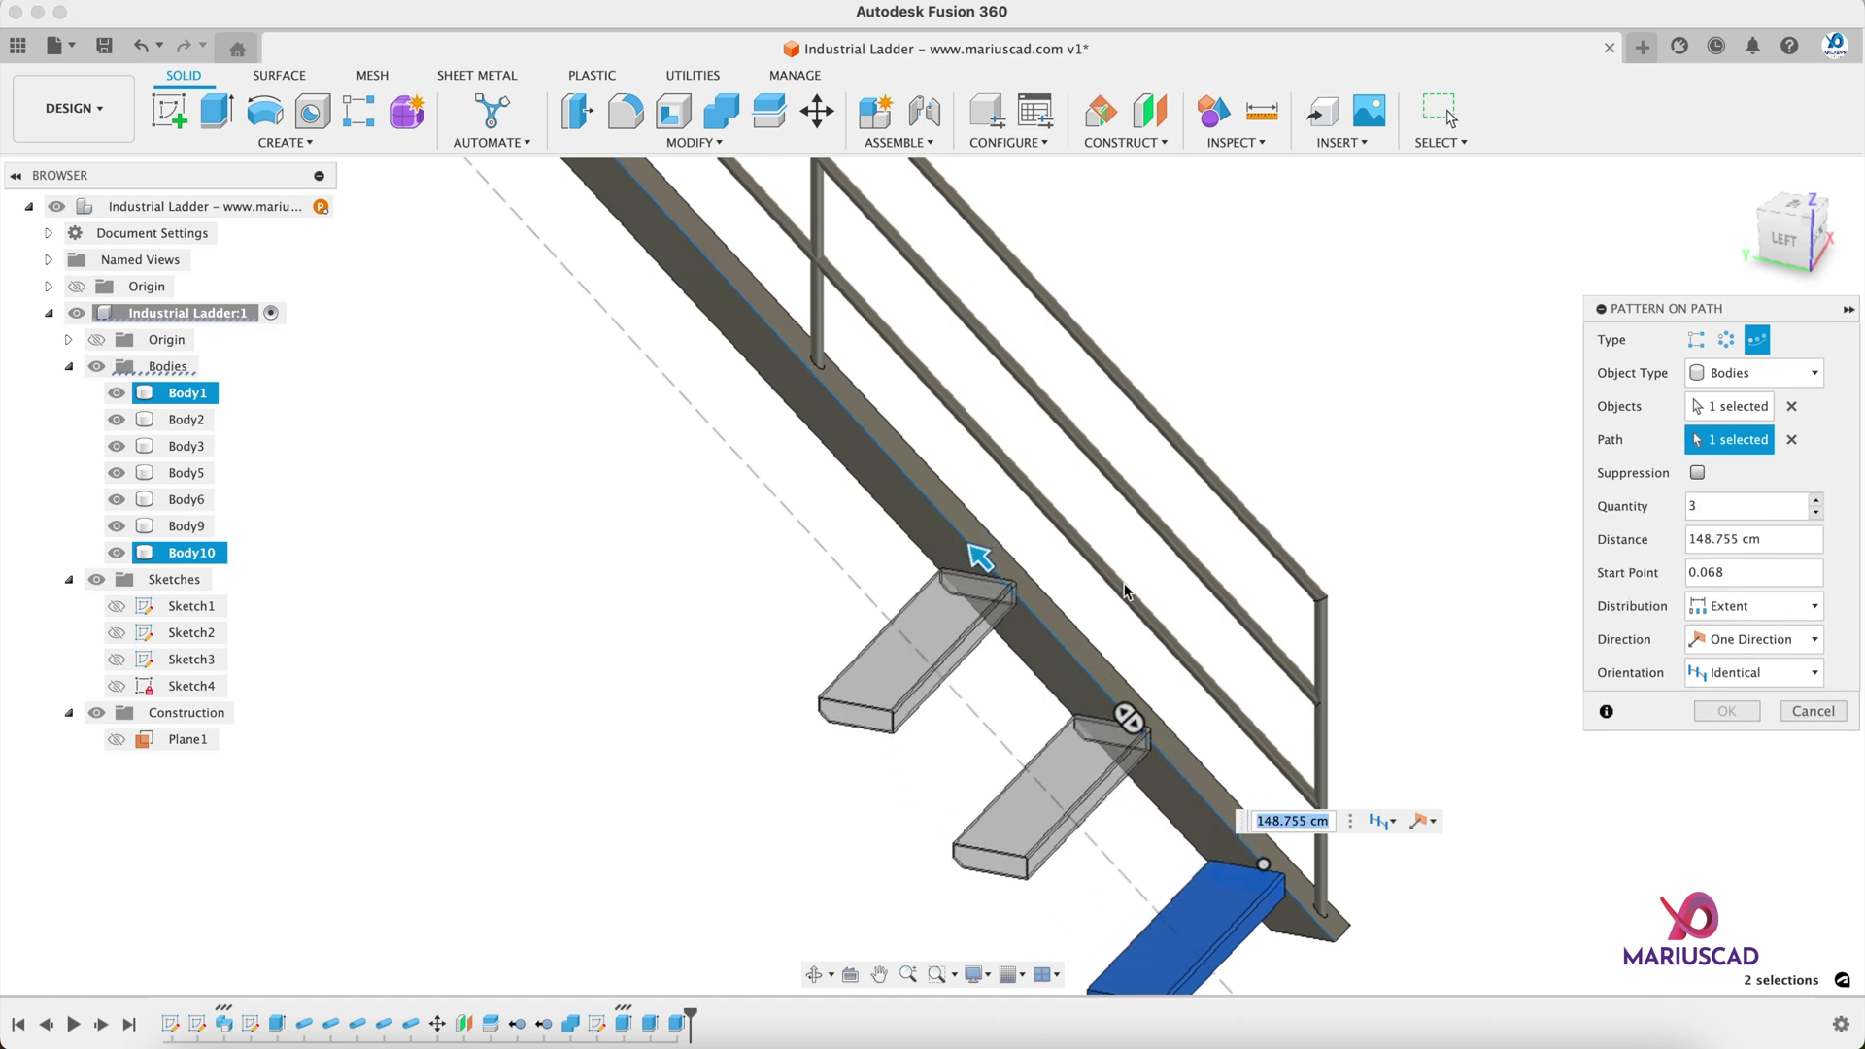
Step: Set the pattern to 15 copies over 440 cm and confirm it
{"action": "left_click", "coordinate": [1707, 501]}
{"action": "type", "text": "15"}
{"action": "key", "text": "Tab"}
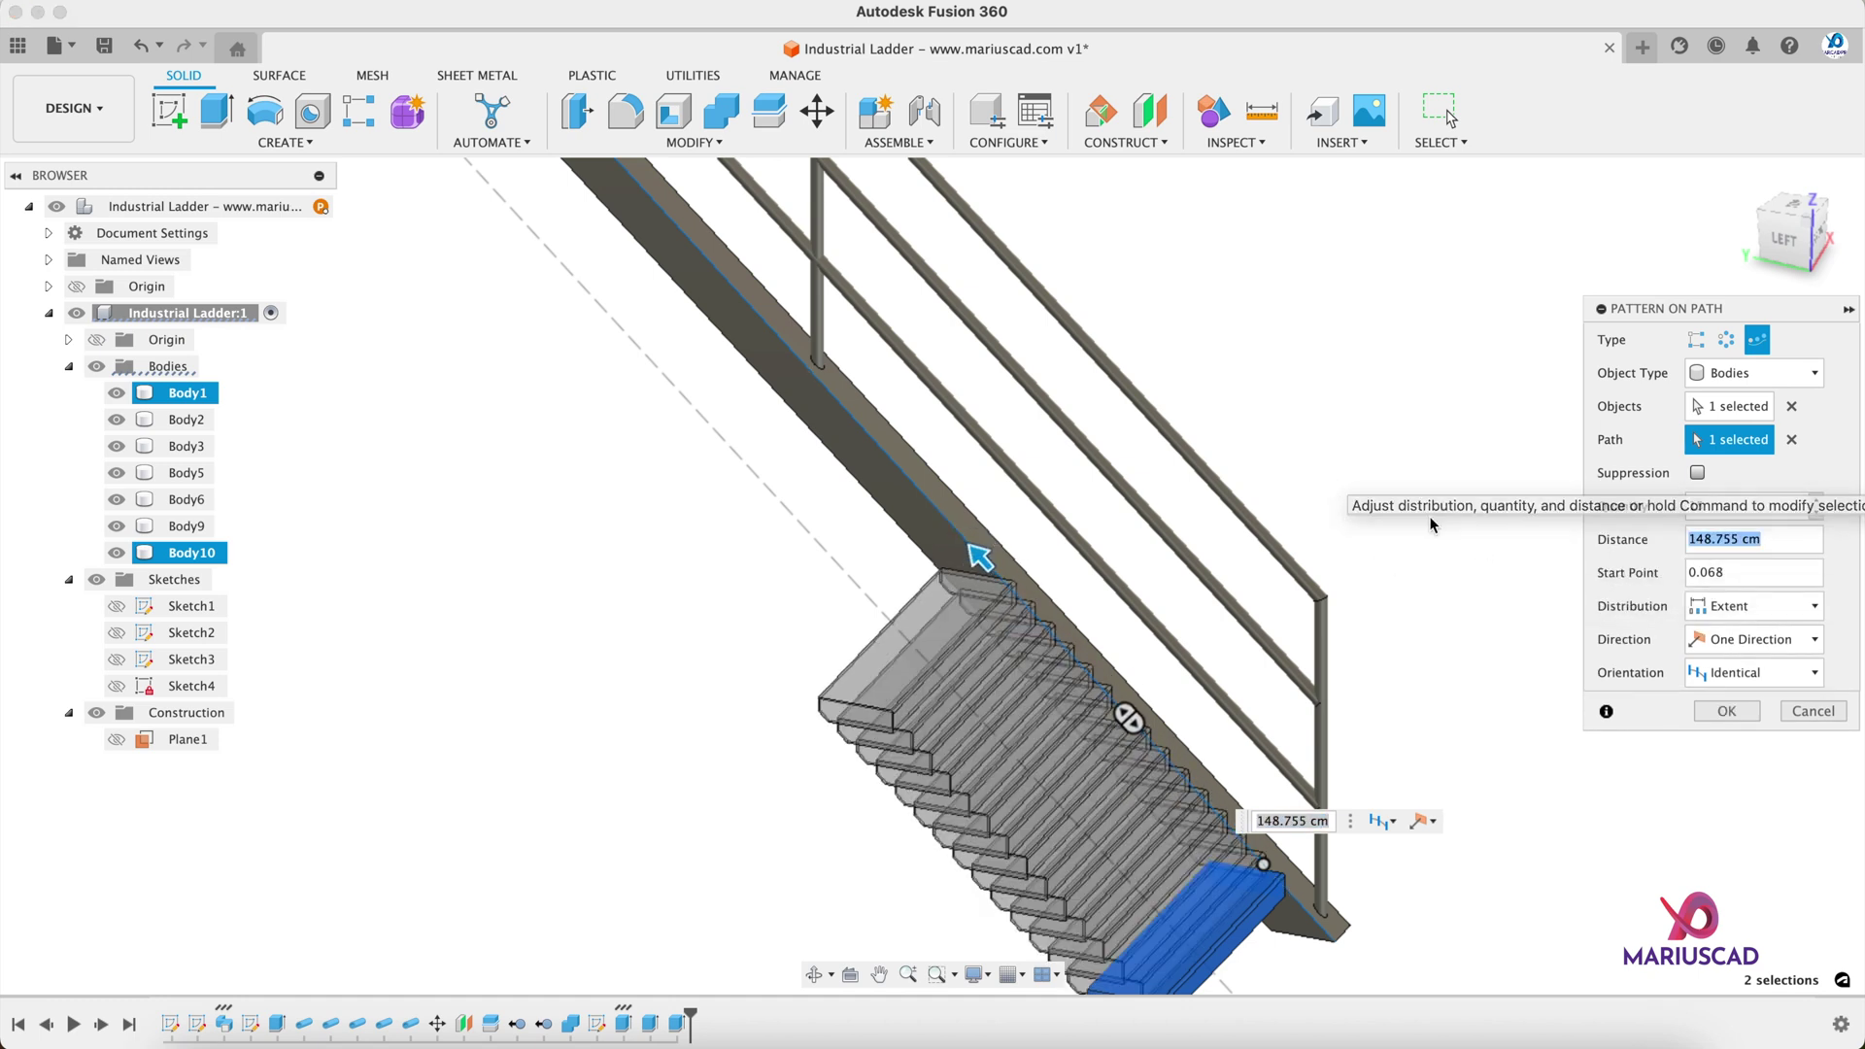
{"action": "type", "text": "440"}
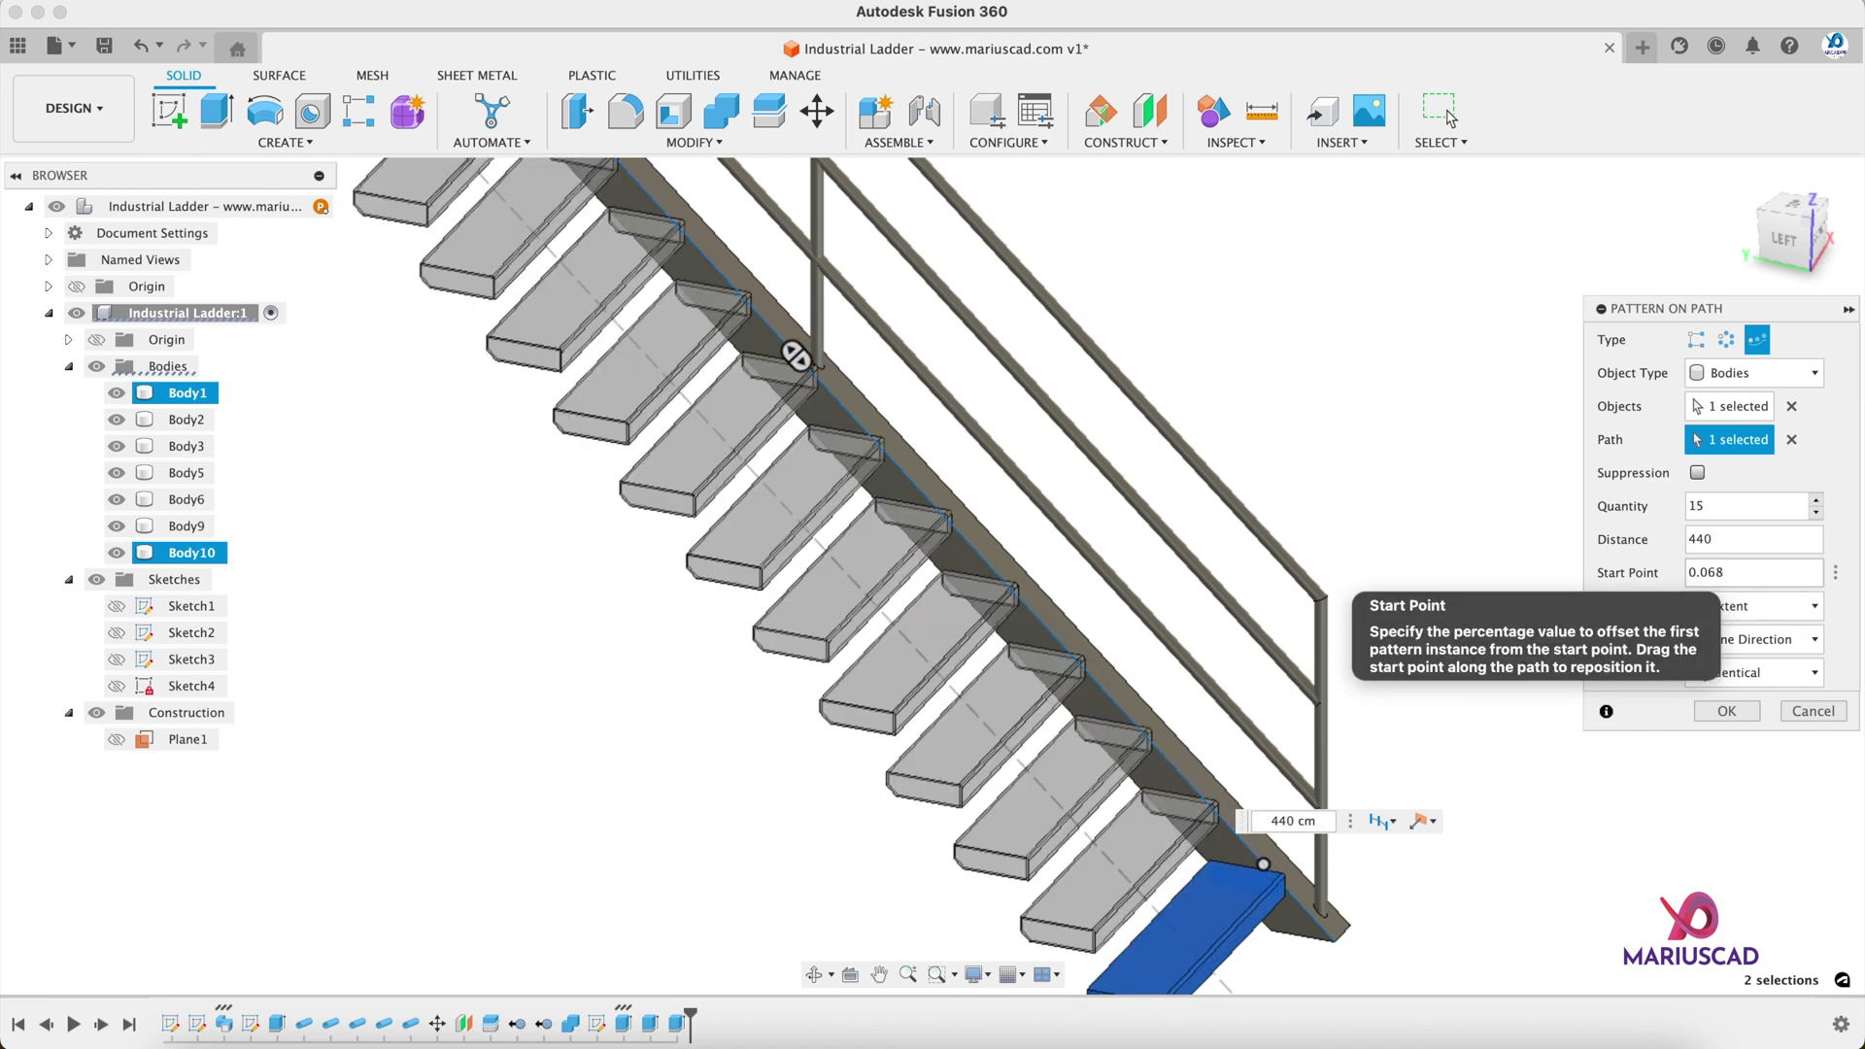
{"action": "key", "text": "Return"}
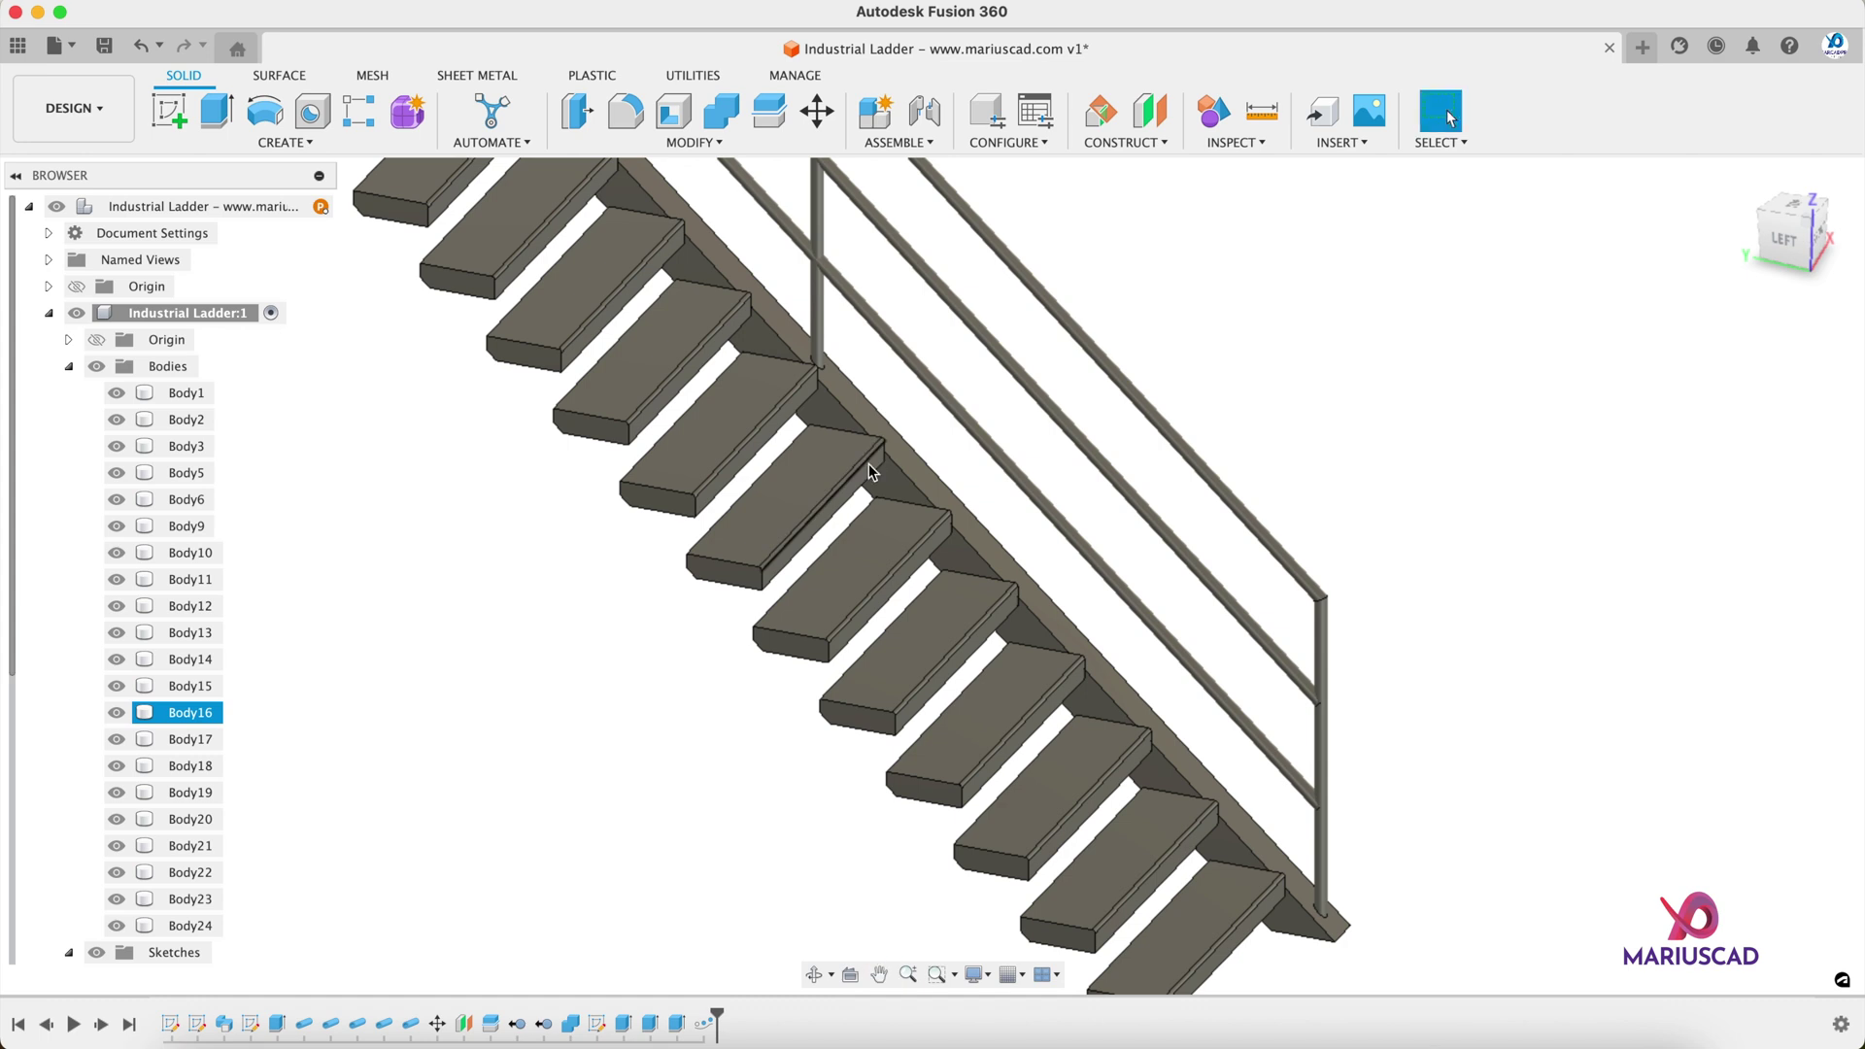
{"action": "scroll", "coordinate": [1020, 452], "scroll_direction": "down", "scroll_amount": 5}
{"action": "mouse_move", "coordinate": [1122, 659]}
{"action": "middle_mouse_down", "text": "shift"}
{"action": "mouse_move", "coordinate": [965, 590]}
{"action": "mouse_move", "coordinate": [1279, 581]}
{"action": "mouse_move", "coordinate": [1129, 638]}
{"action": "middle_mouse_up", "text": "shift"}
Step: Start a sketch on the landing's side face and project the face's edges
{"action": "scroll", "coordinate": [655, 429], "scroll_direction": "up", "scroll_amount": 10}
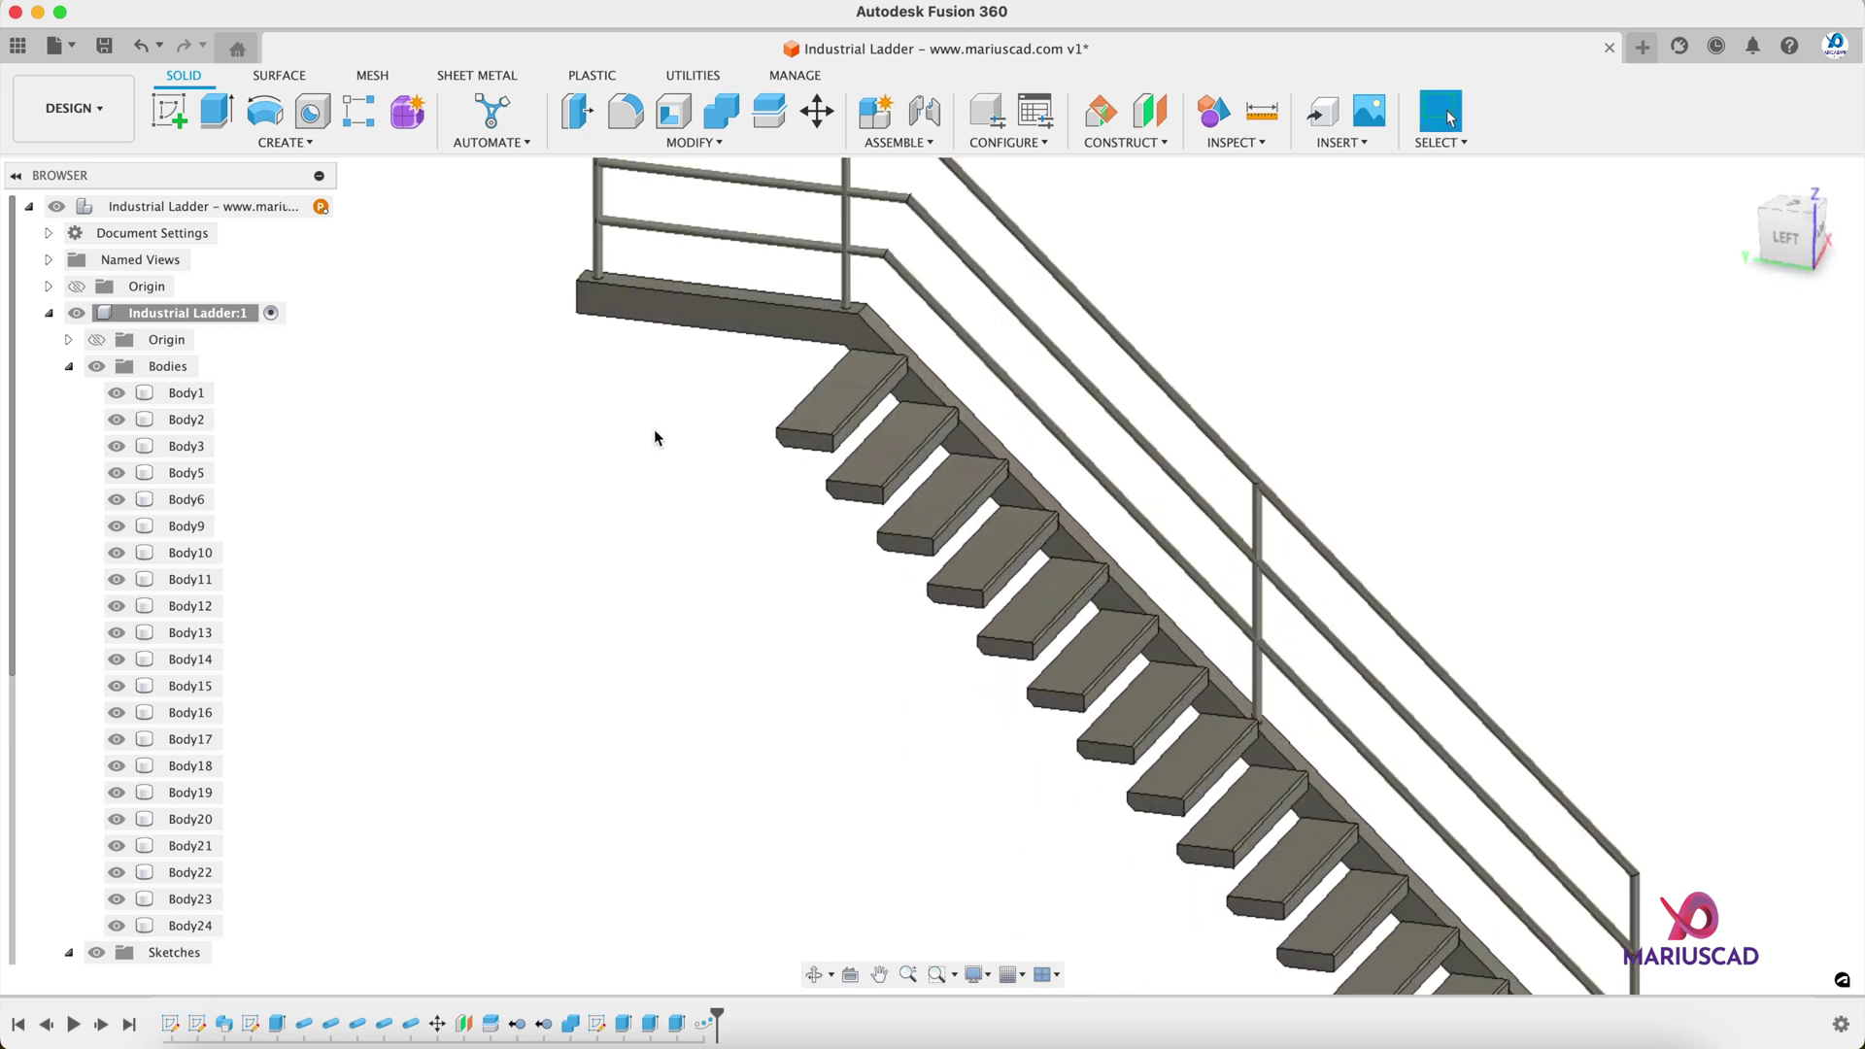
{"action": "middle_click_drag", "start_coordinate": [706, 419], "coordinate": [700, 411], "text": "shift"}
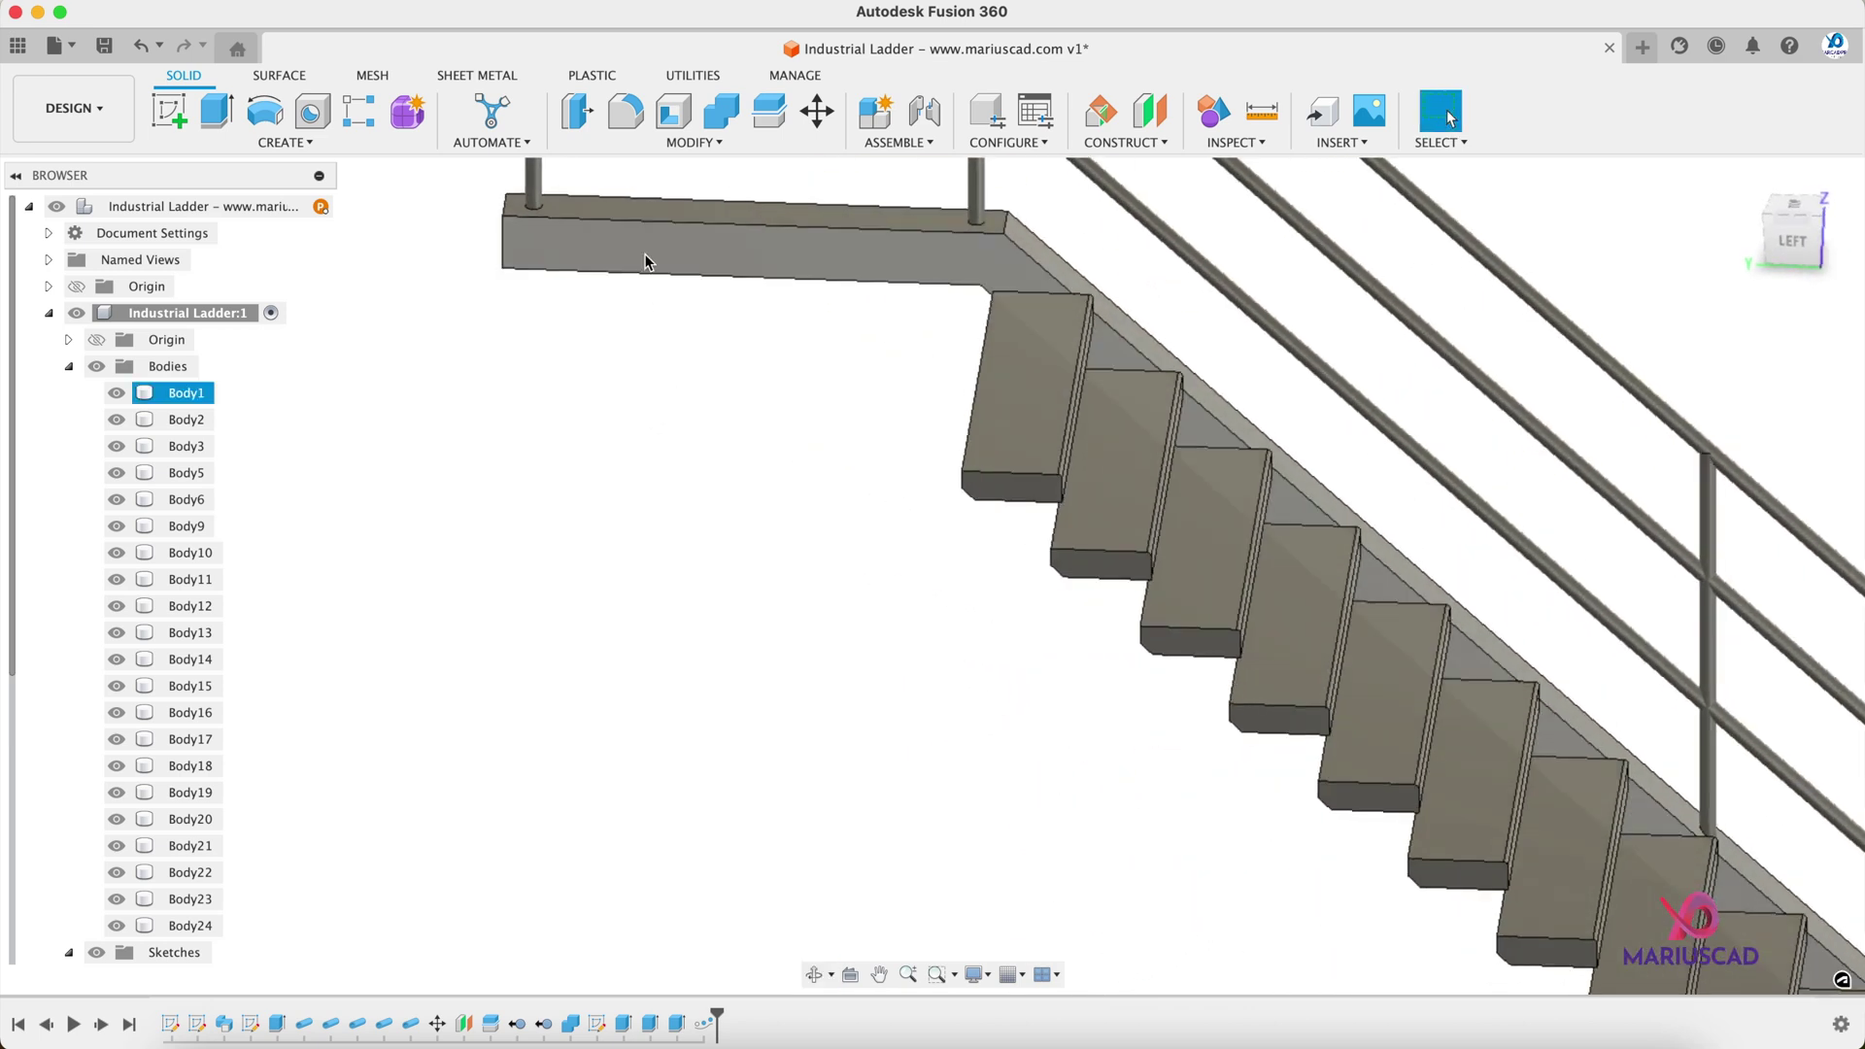
{"action": "right_click", "coordinate": [646, 263]}
{"action": "left_click", "coordinate": [637, 407]}
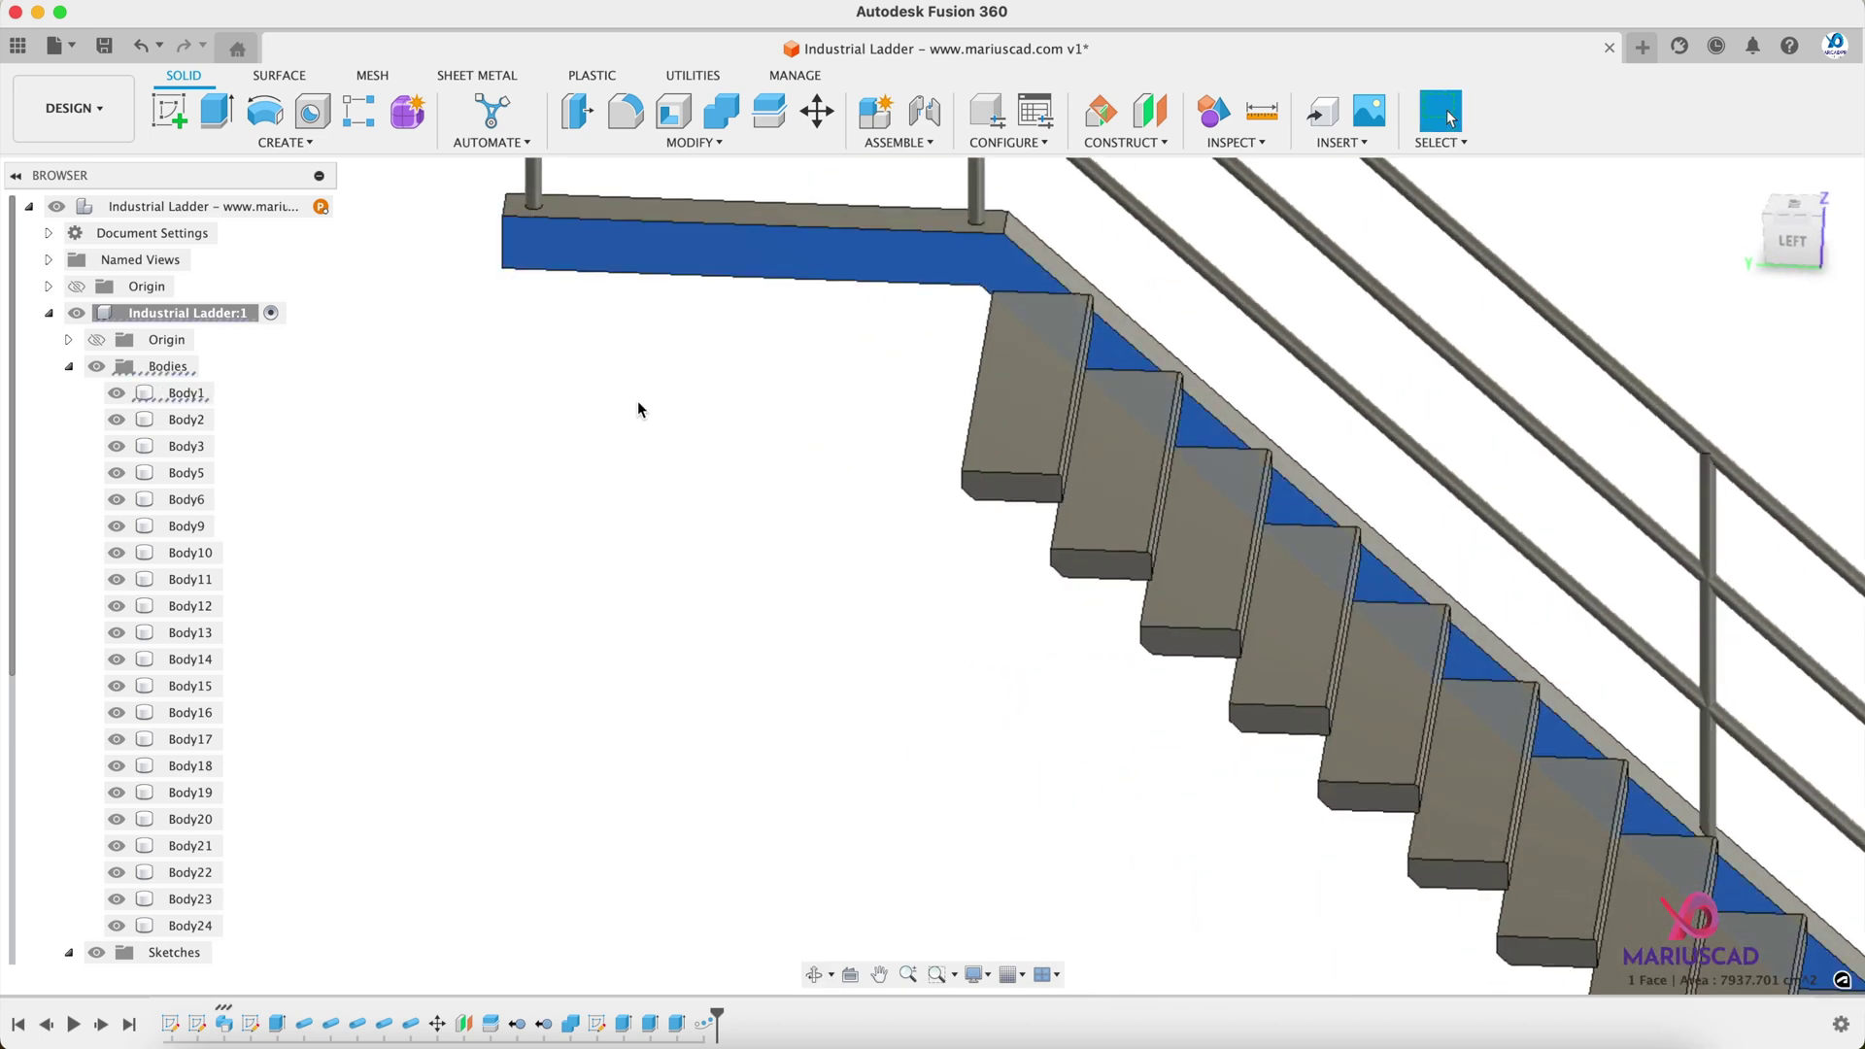
{"action": "scroll", "coordinate": [1147, 631], "scroll_direction": "down", "scroll_amount": 3}
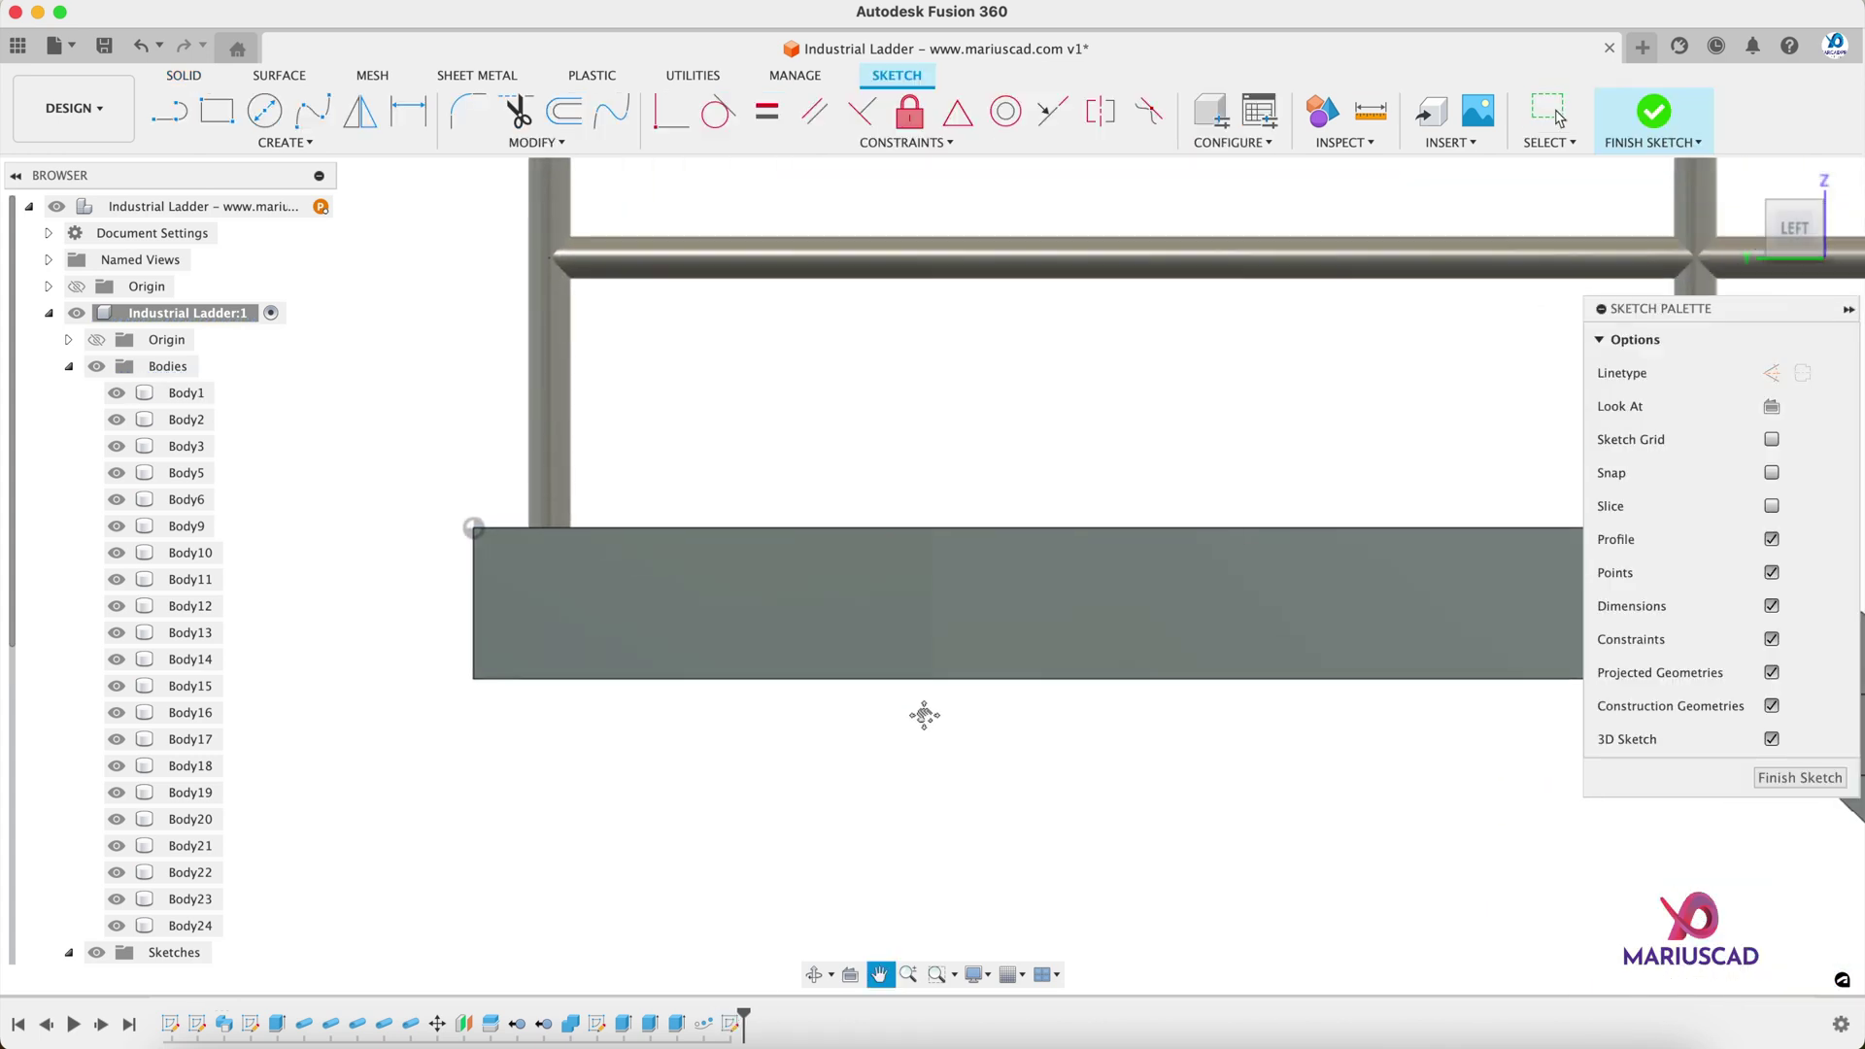
{"action": "scroll", "coordinate": [1124, 696], "scroll_direction": "up", "scroll_amount": 1}
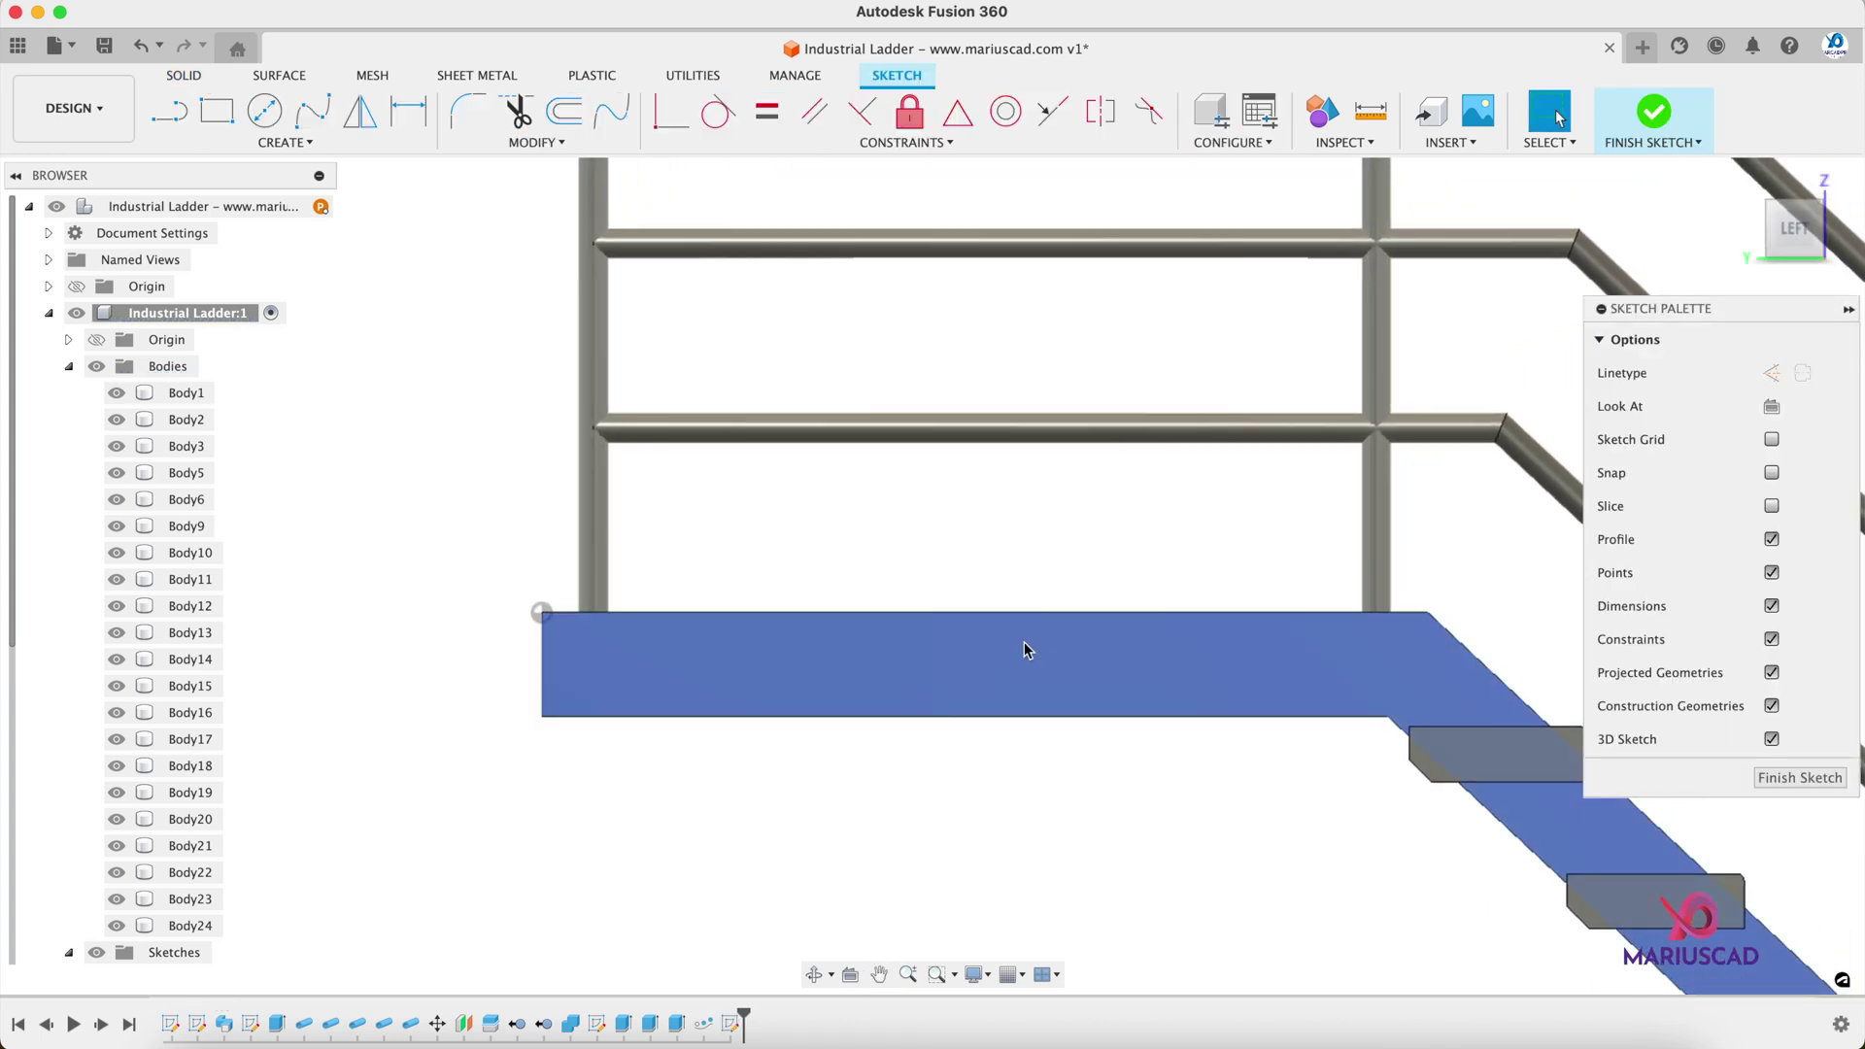
{"action": "key", "text": "p"}
{"action": "left_click", "coordinate": [986, 658]}
{"action": "key", "text": "Return"}
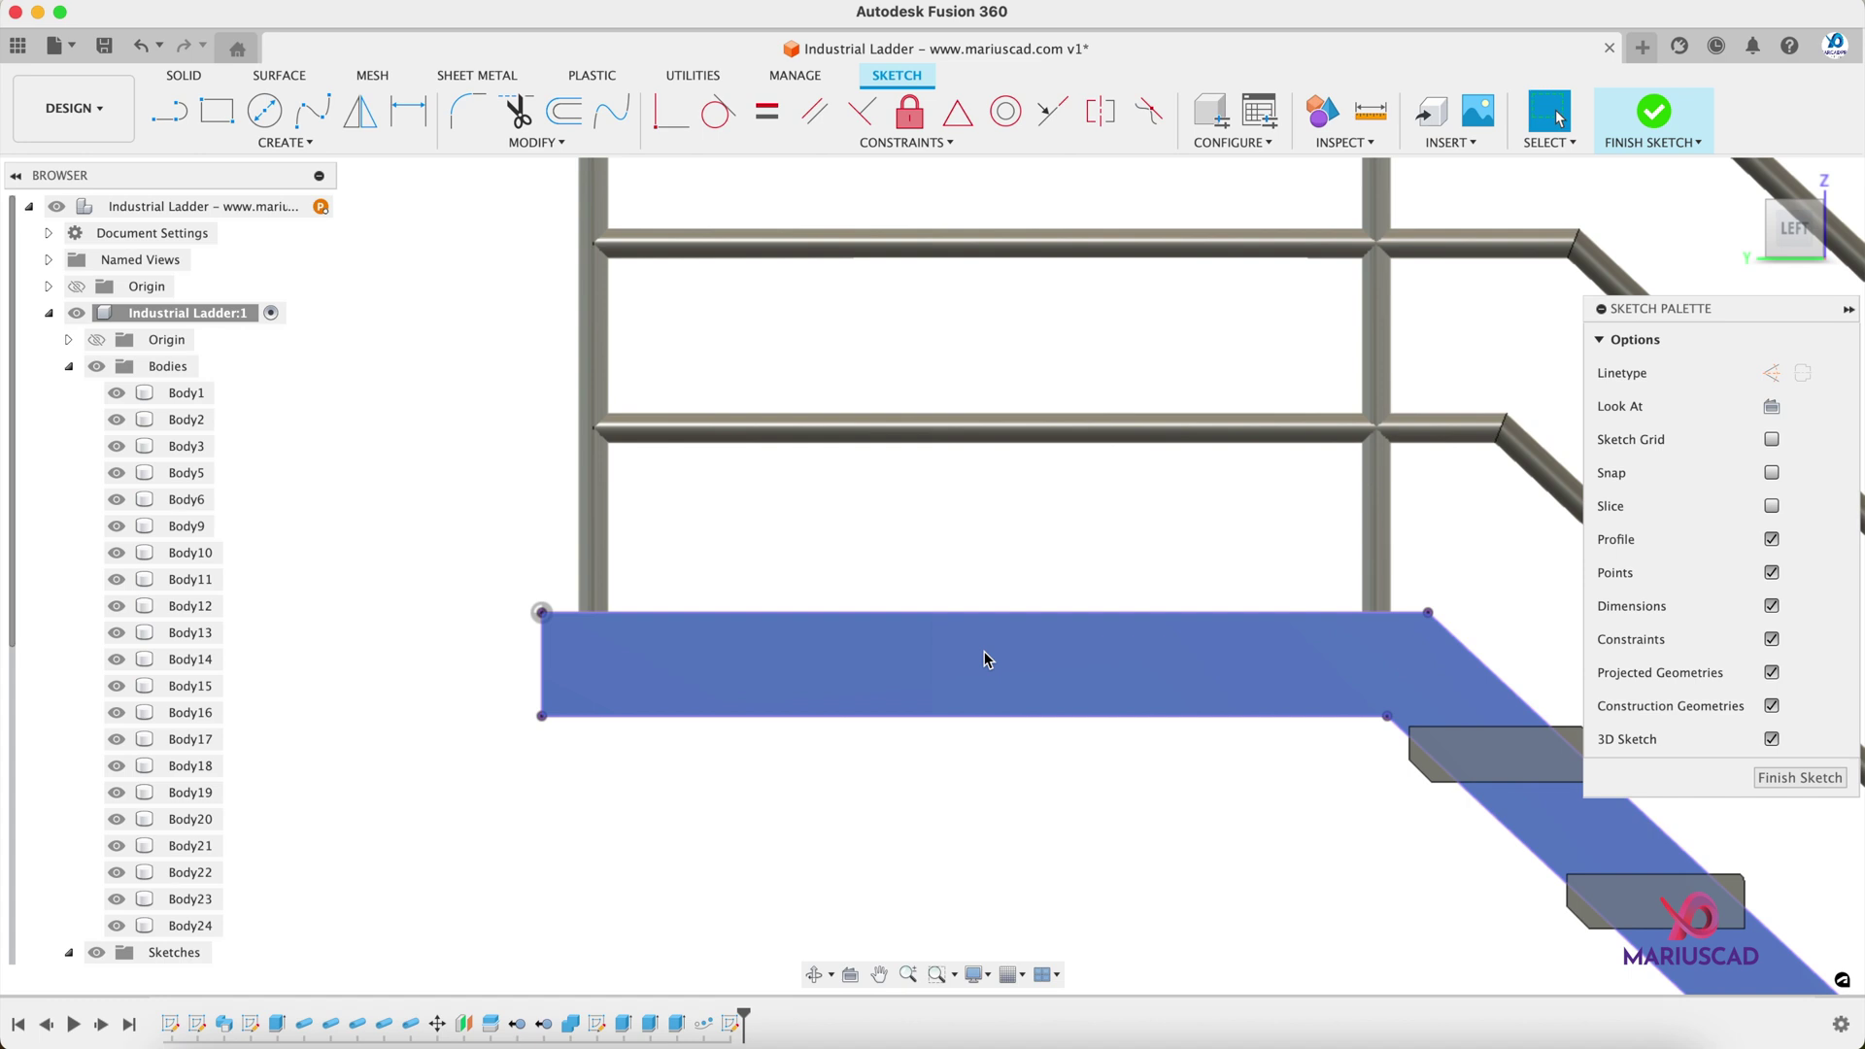
Step: Draw a 120 × 1 cm rectangle at the landing's top corner and begin extruding it
{"action": "key", "text": "r"}
{"action": "left_click", "coordinate": [542, 613]}
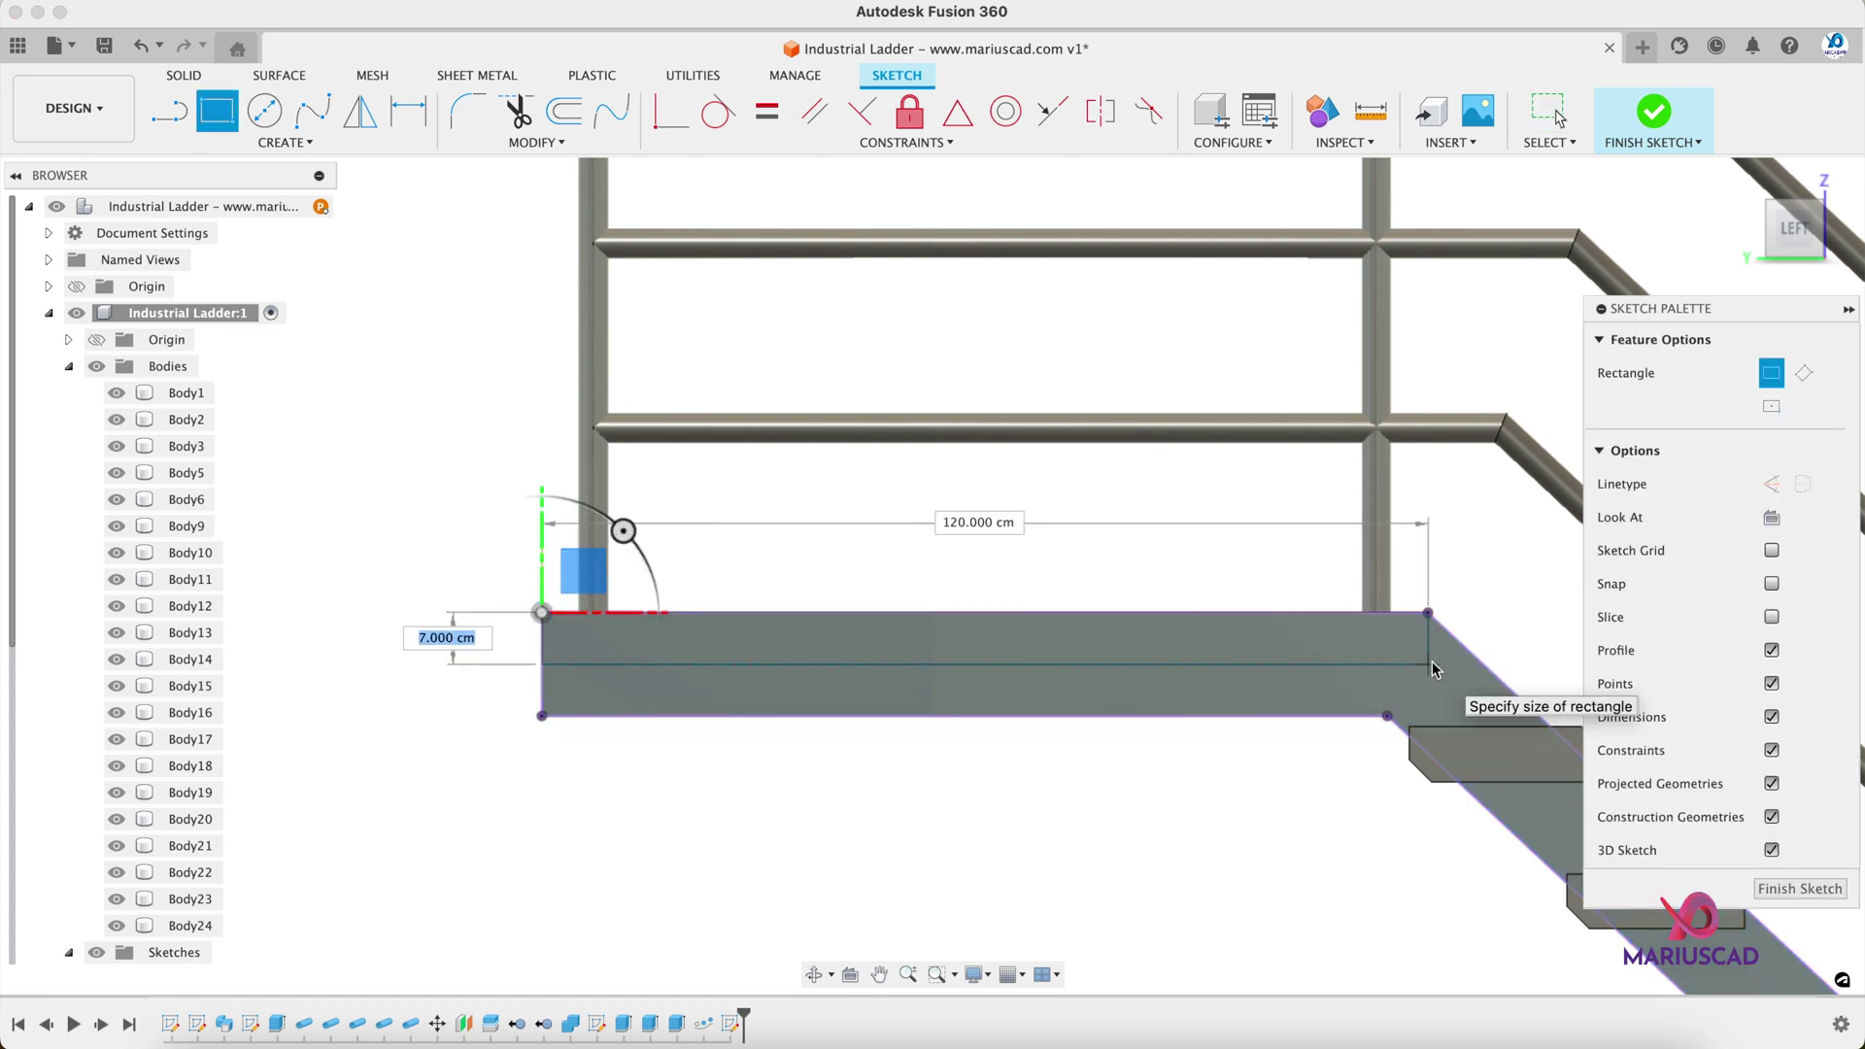
{"action": "type", "text": "1"}
{"action": "key", "text": "Tab"}
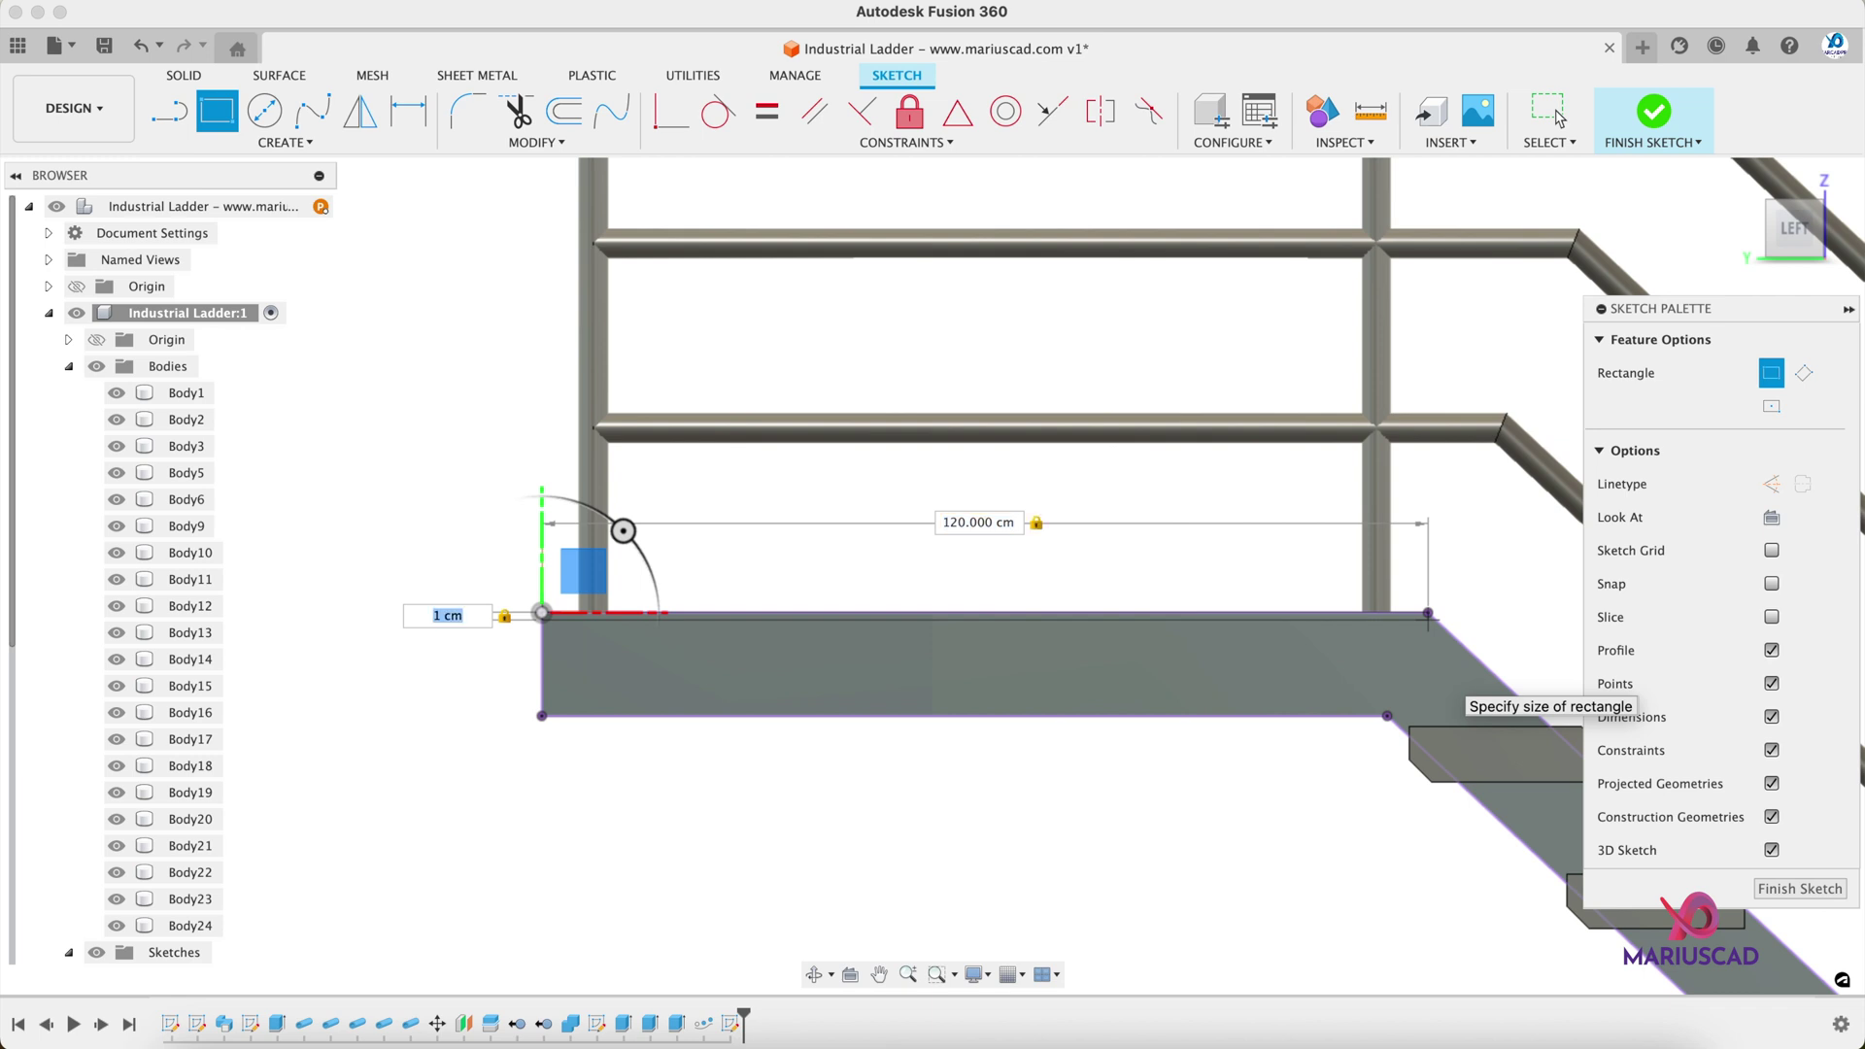
{"action": "left_click", "coordinate": [1558, 118]}
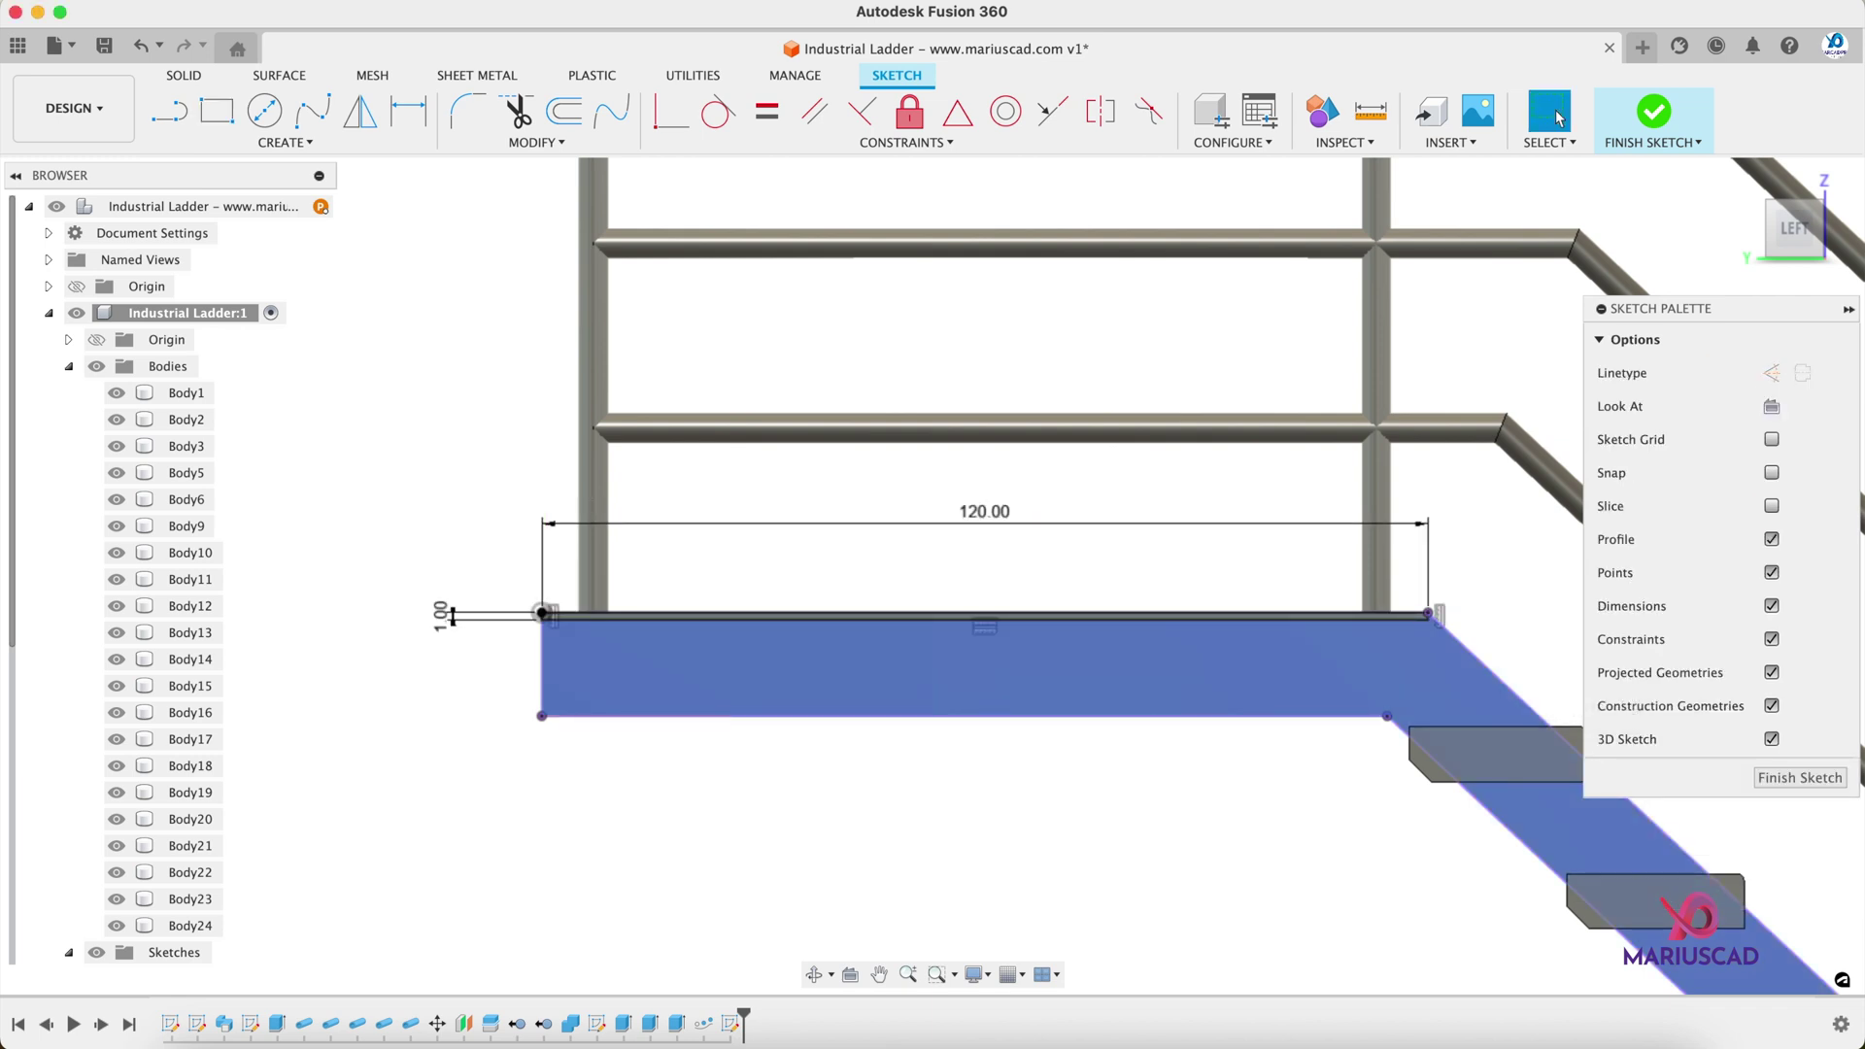
{"action": "key", "text": "e"}
{"action": "scroll", "coordinate": [743, 637], "scroll_direction": "up", "scroll_amount": 10}
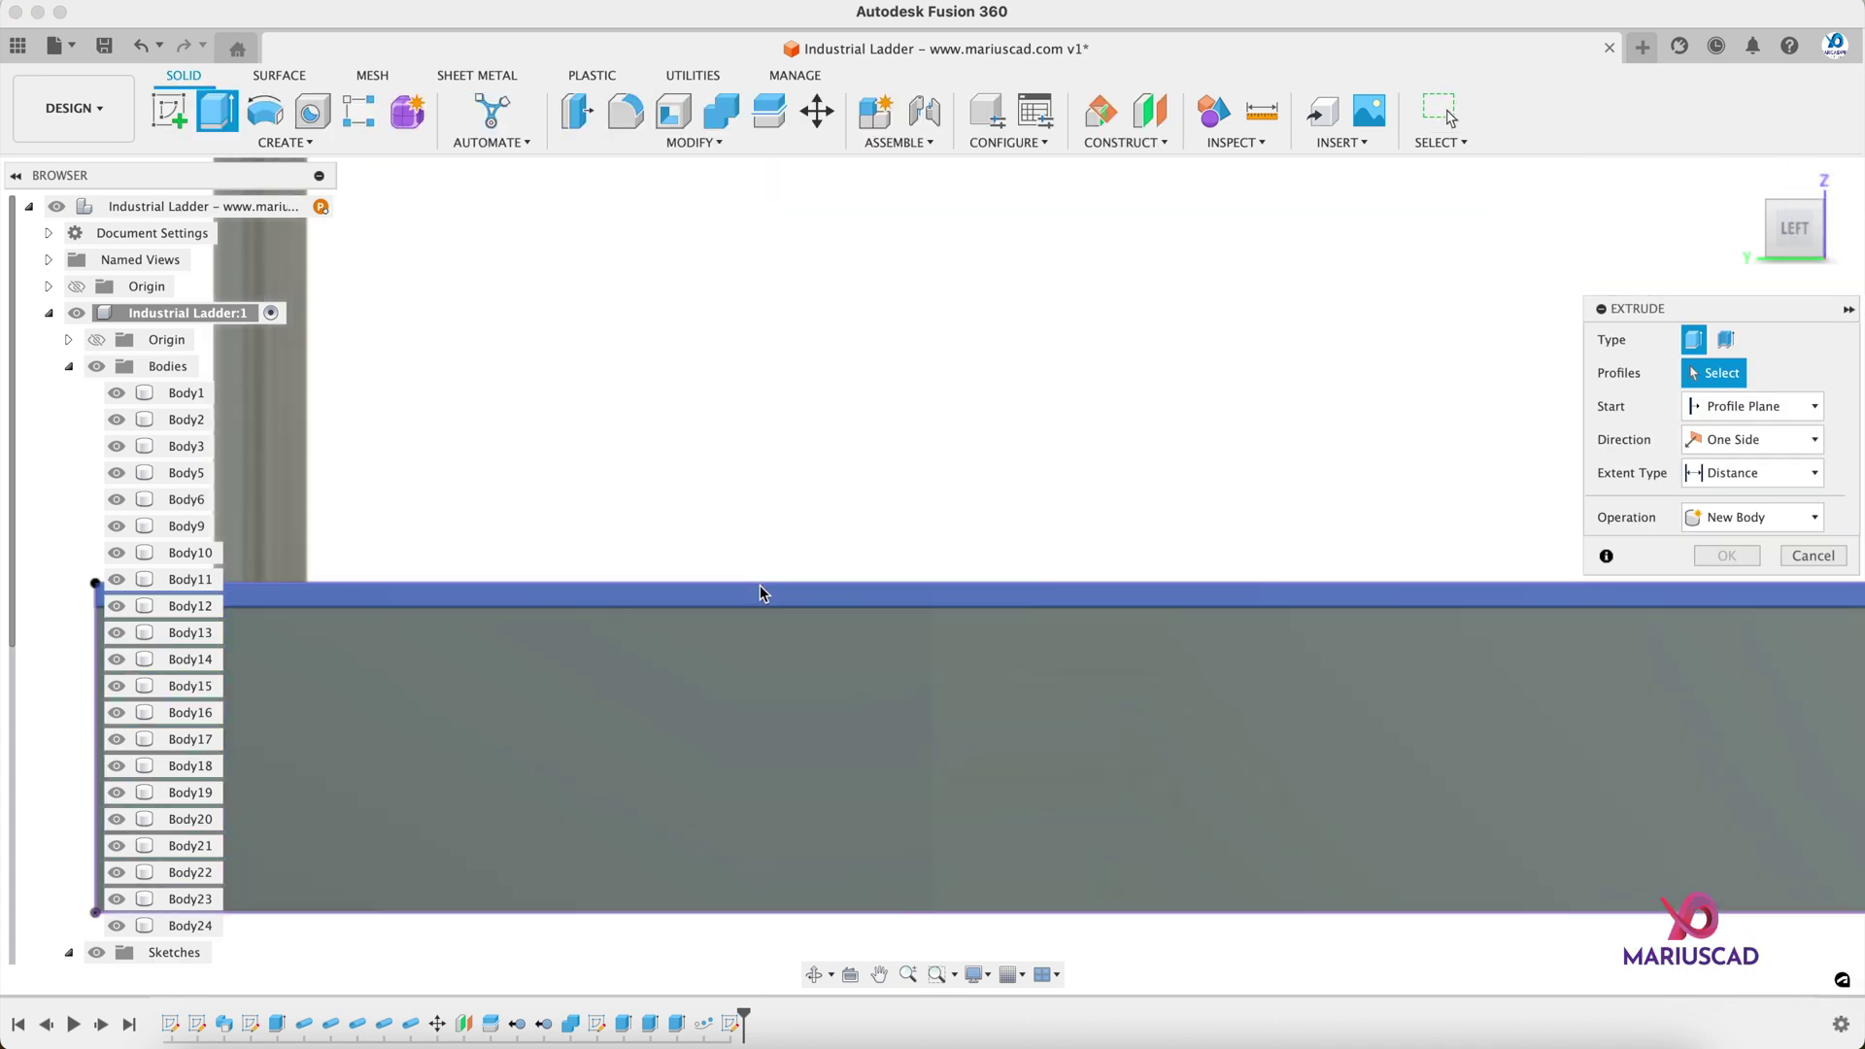
Step: Extrude the 120 × 1 cm strip 95 cm as a new body, forming landing plate Body25
{"action": "left_click", "coordinate": [761, 597]}
{"action": "scroll", "coordinate": [767, 598], "scroll_direction": "down", "scroll_amount": 10}
{"action": "middle_click_drag", "start_coordinate": [767, 598], "coordinate": [808, 841], "text": "shift"}
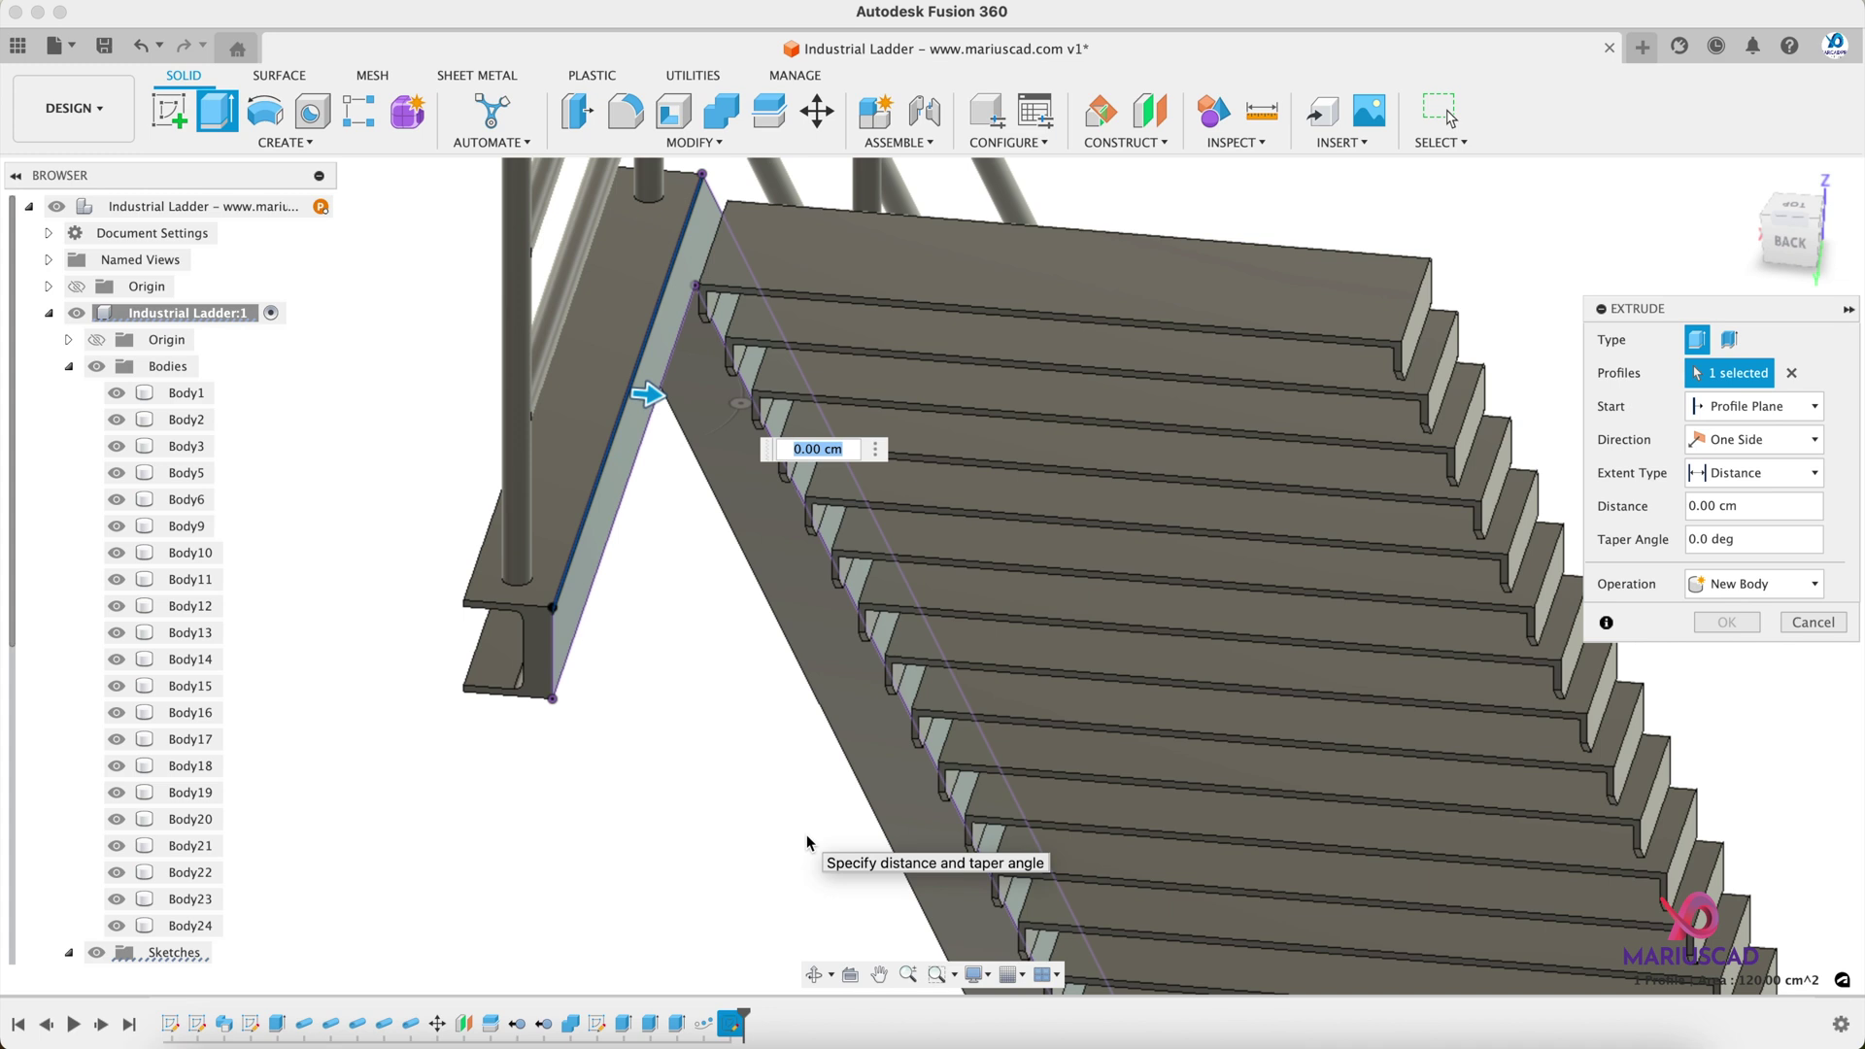
{"action": "type", "text": "95"}
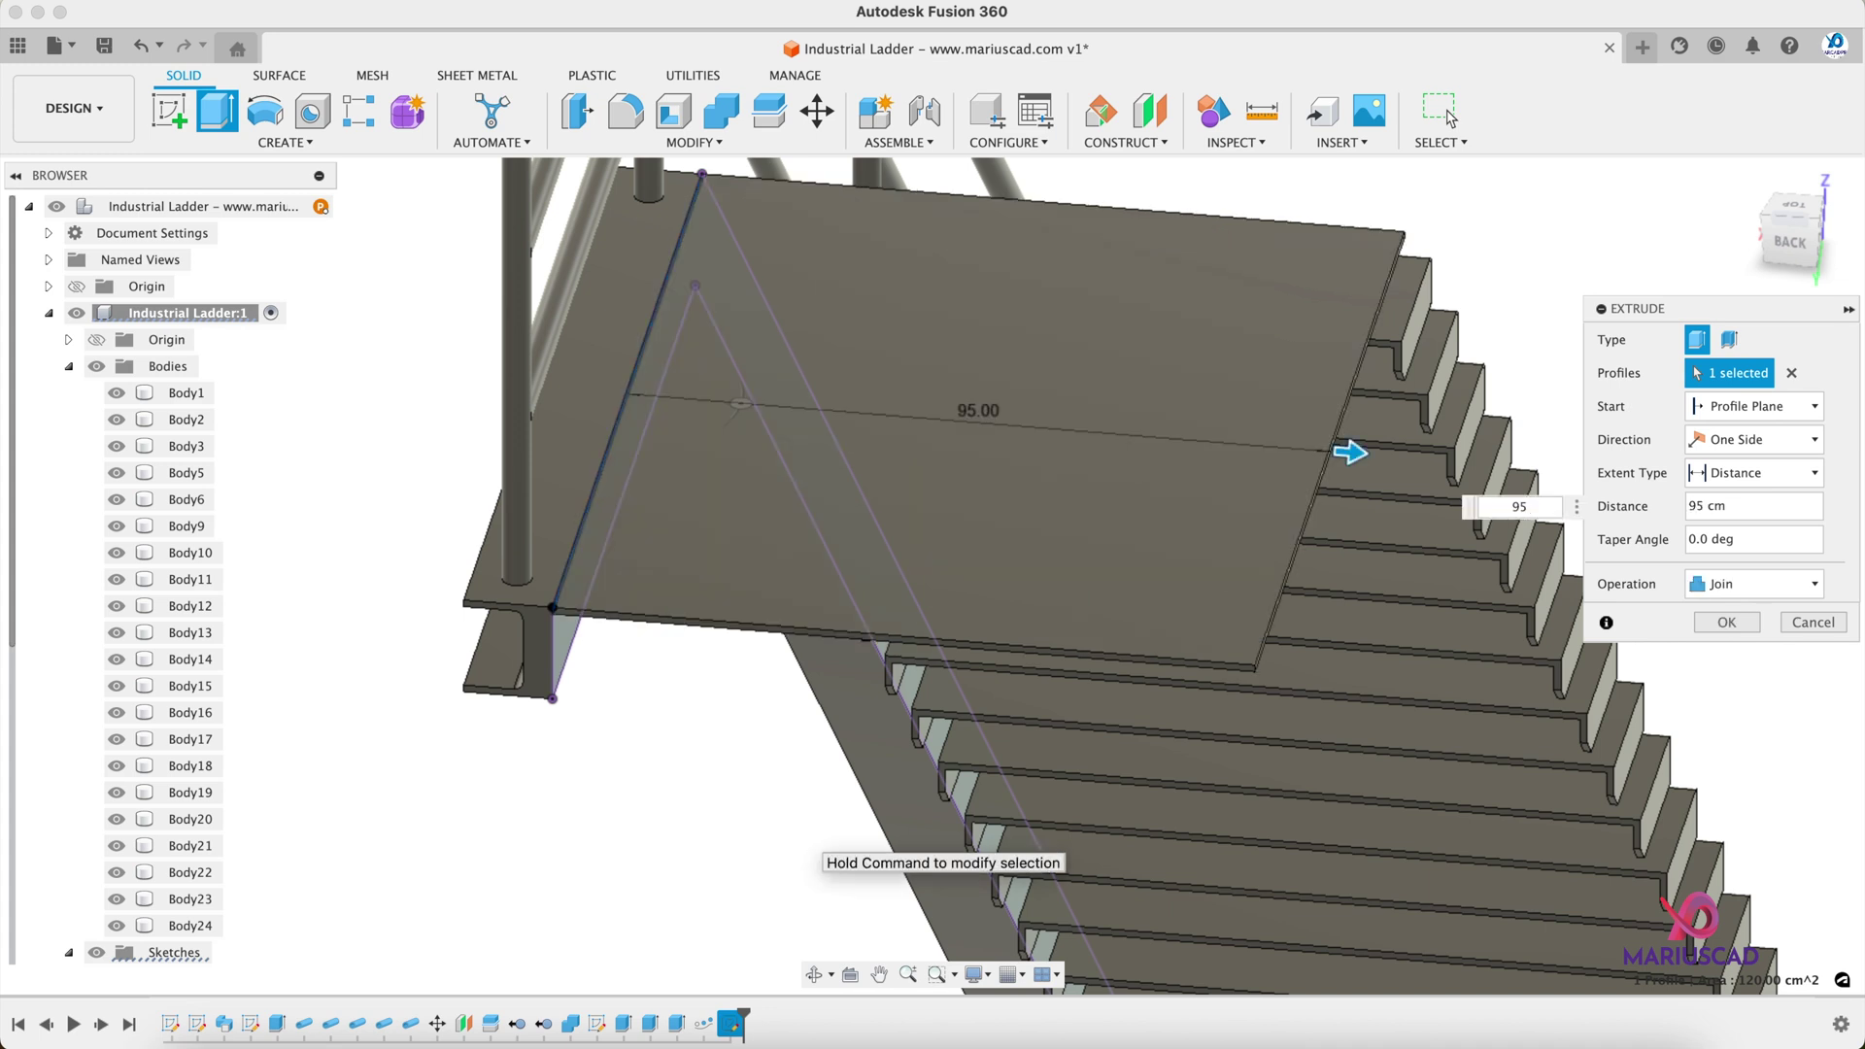
{"action": "left_click", "coordinate": [1734, 585]}
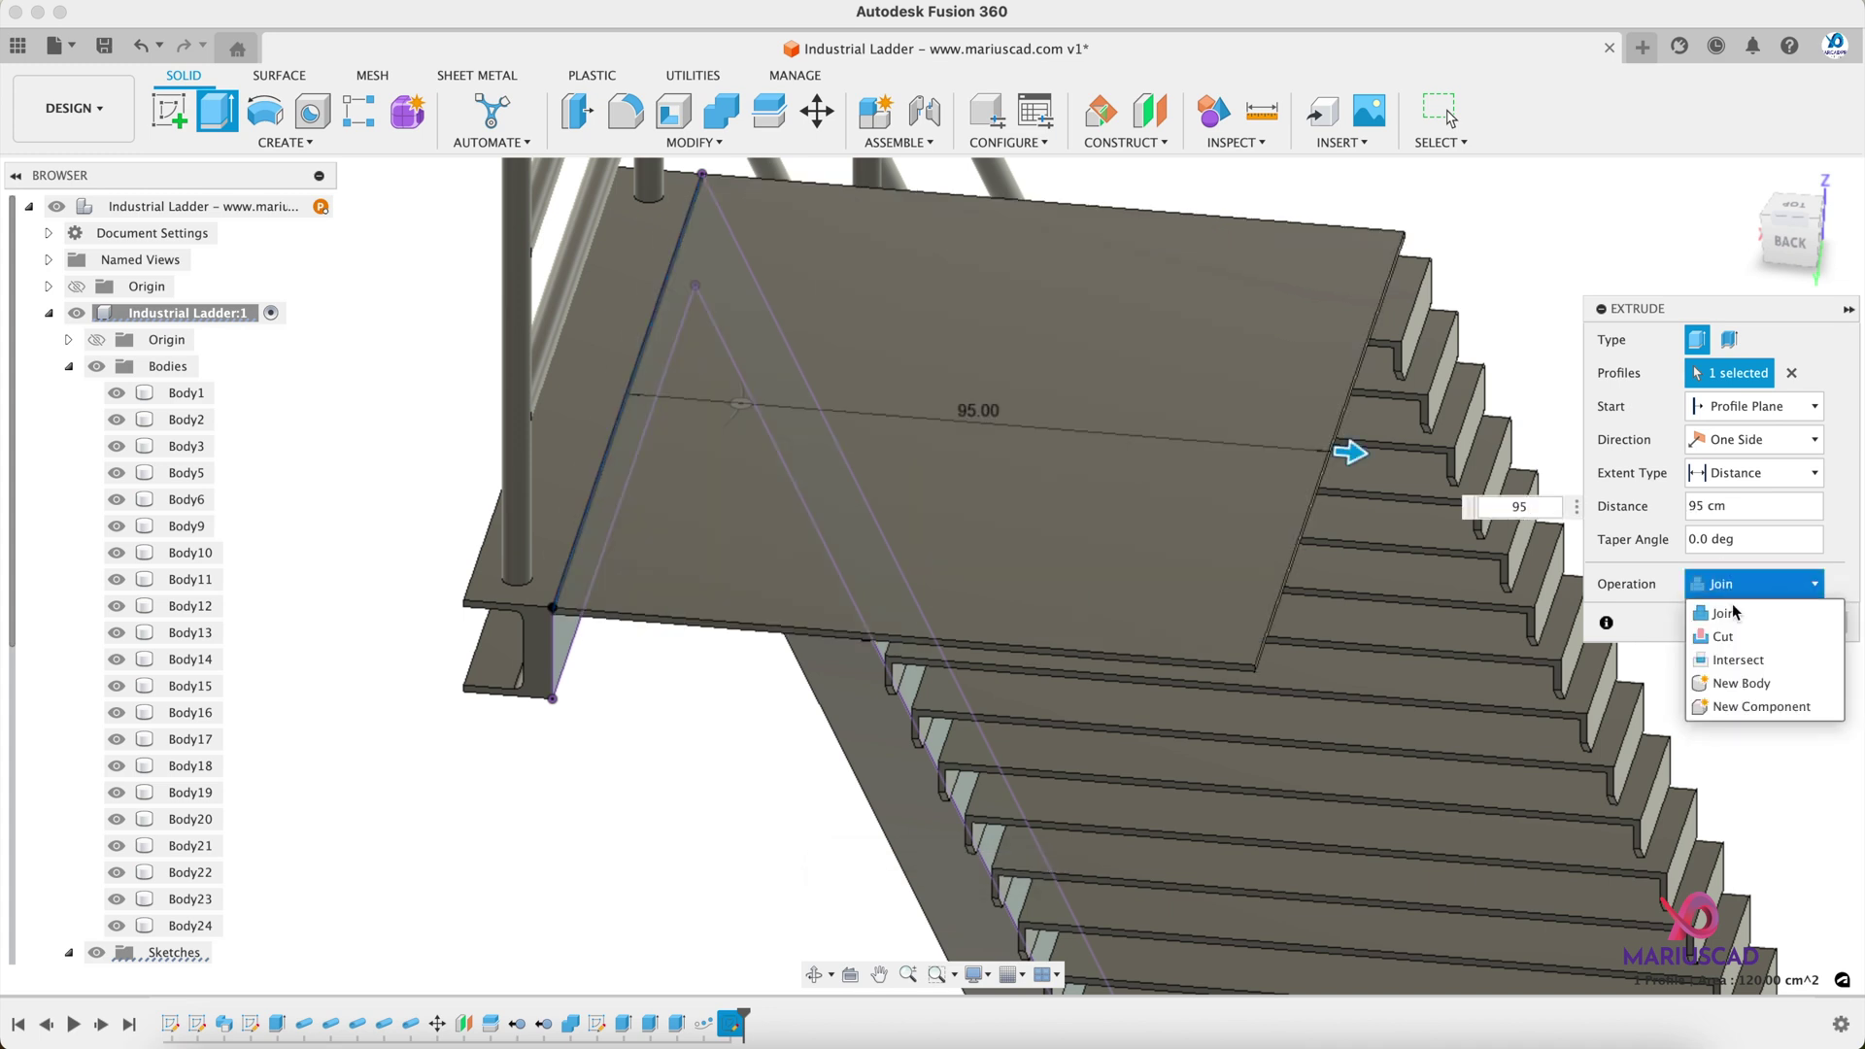
{"action": "left_click", "coordinate": [1741, 683]}
{"action": "left_click", "coordinate": [1740, 625]}
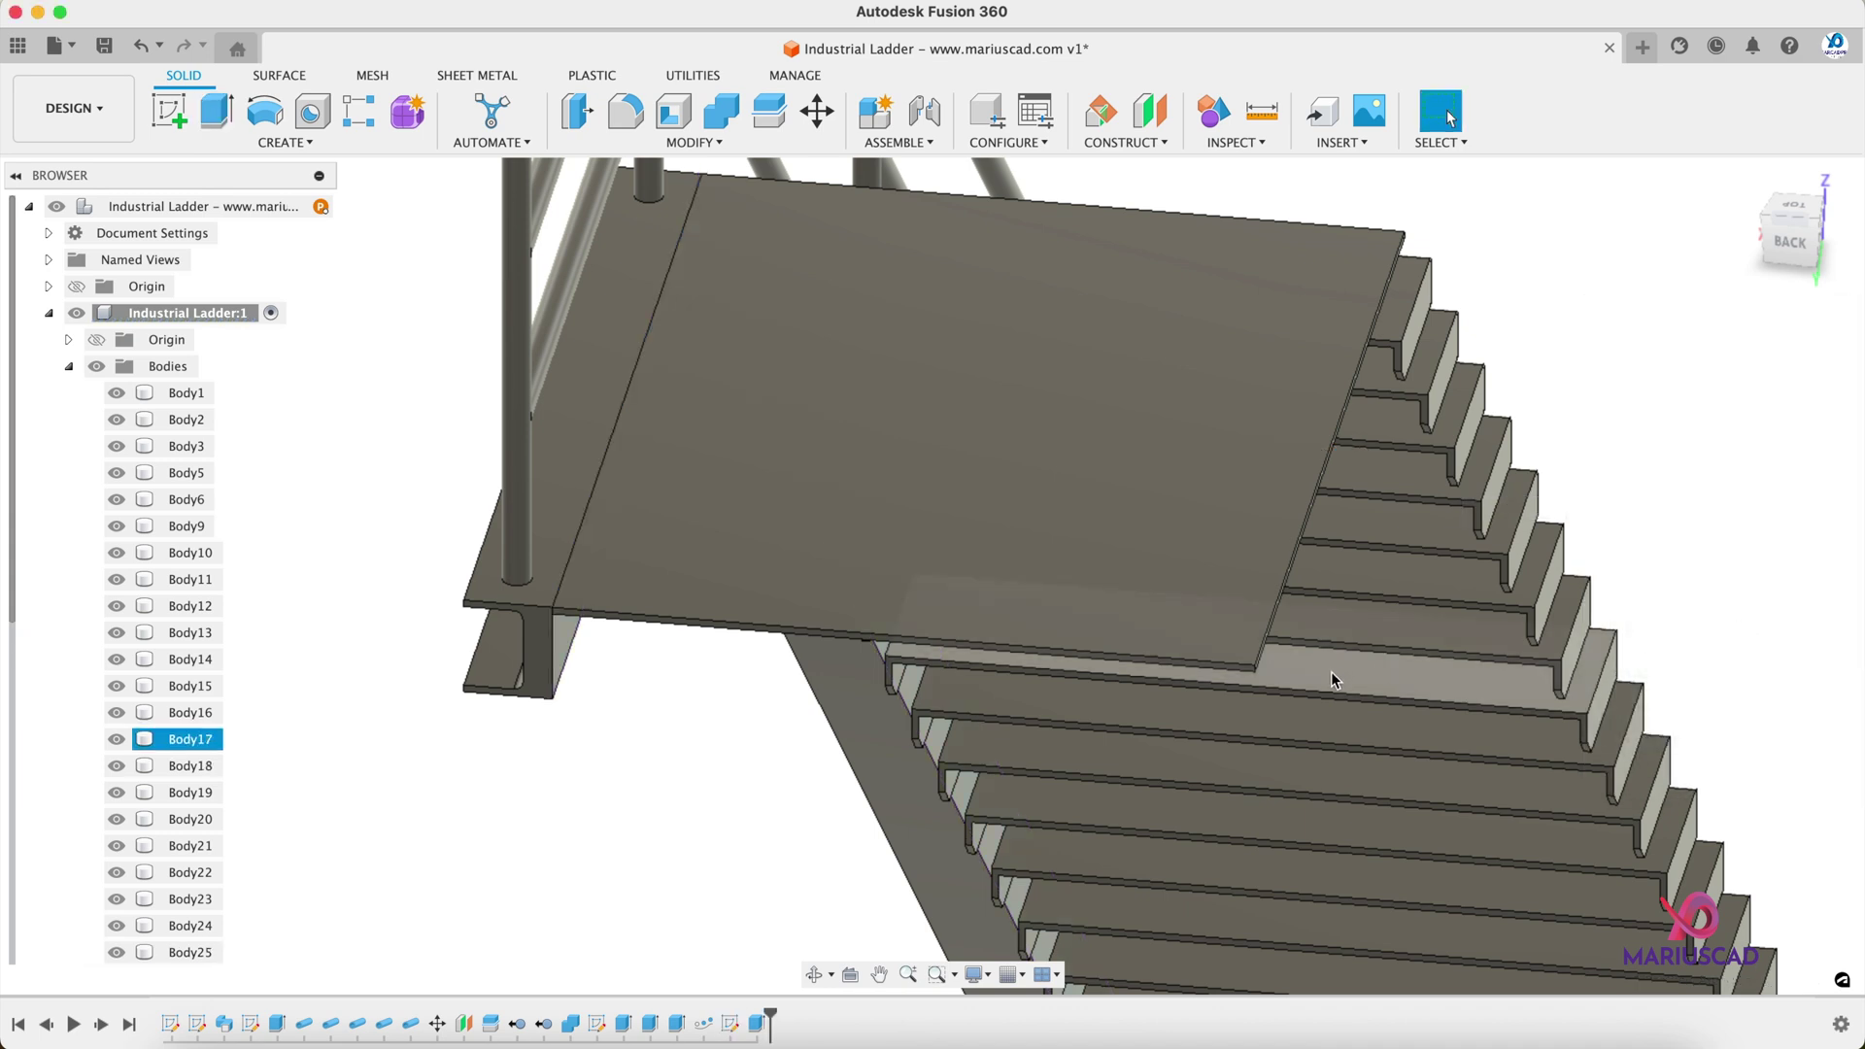
Step: Hide the side stringer Body1 so the steps and landing plate are exposed
{"action": "key", "text": "F6"}
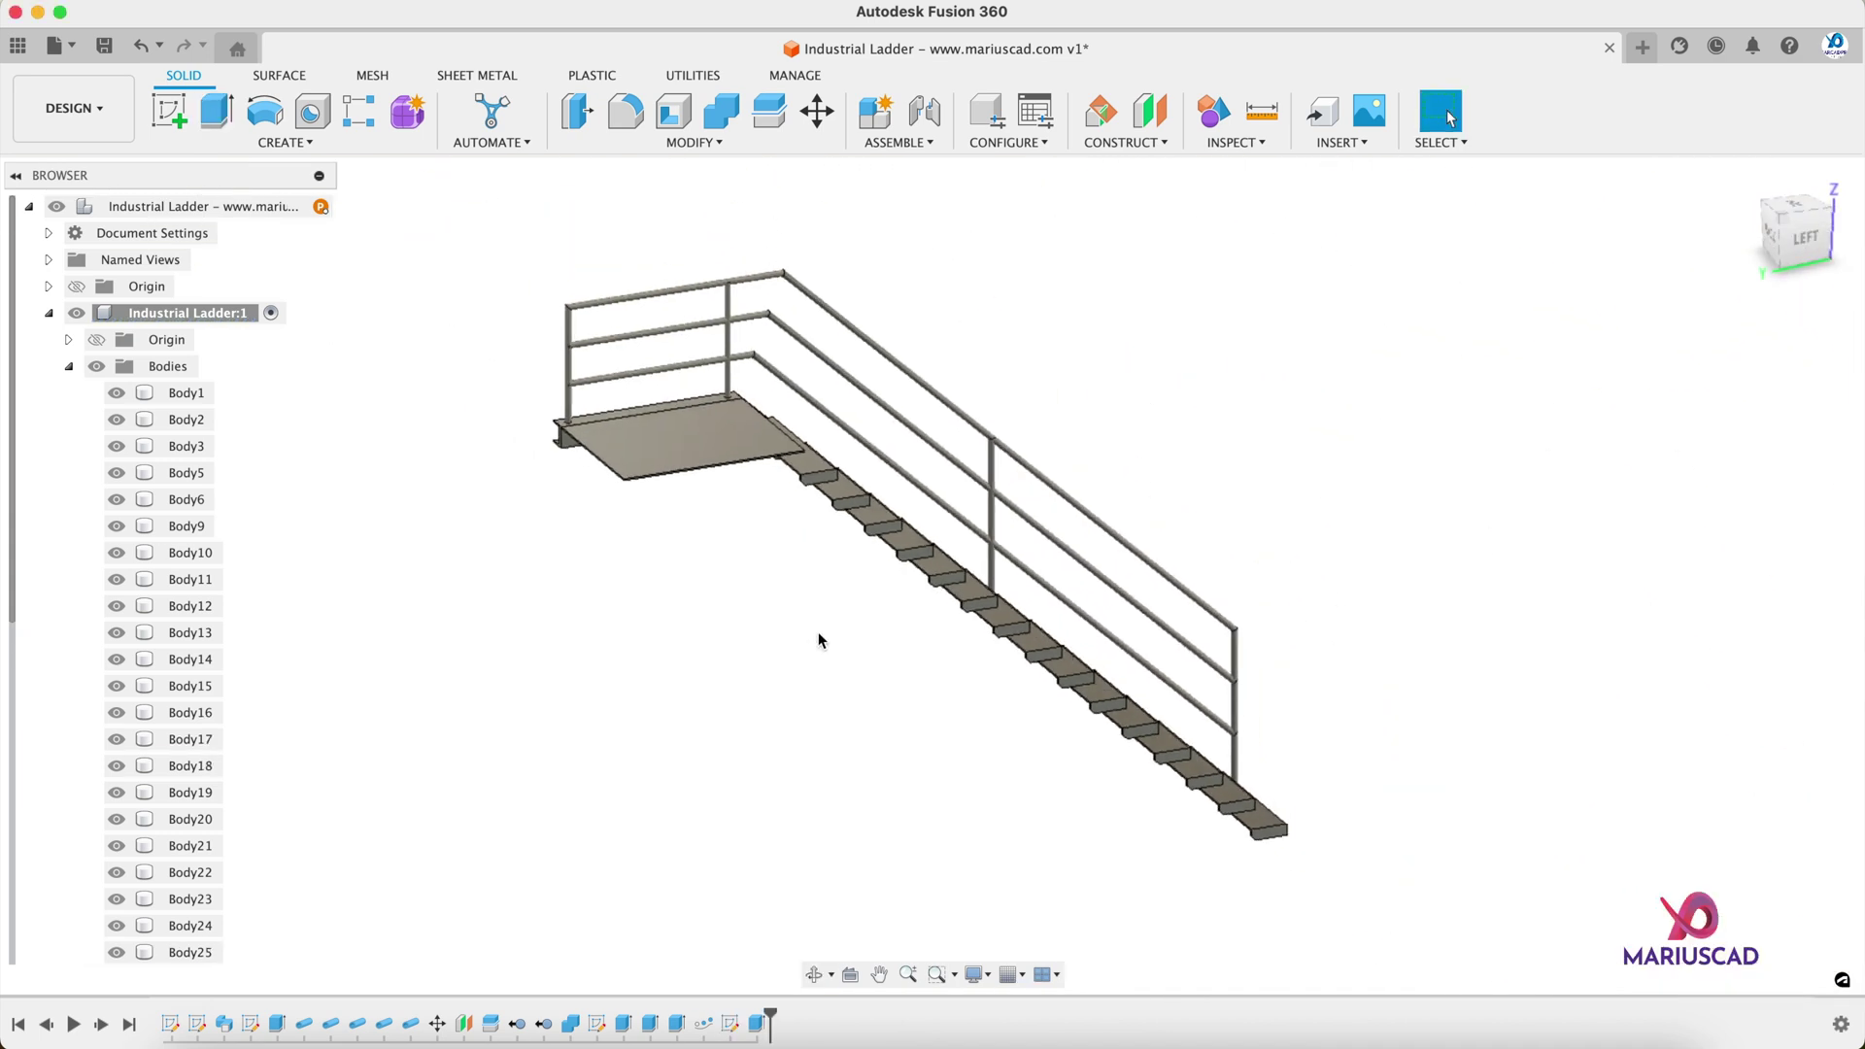
{"action": "scroll", "coordinate": [572, 484], "scroll_direction": "up", "scroll_amount": 3}
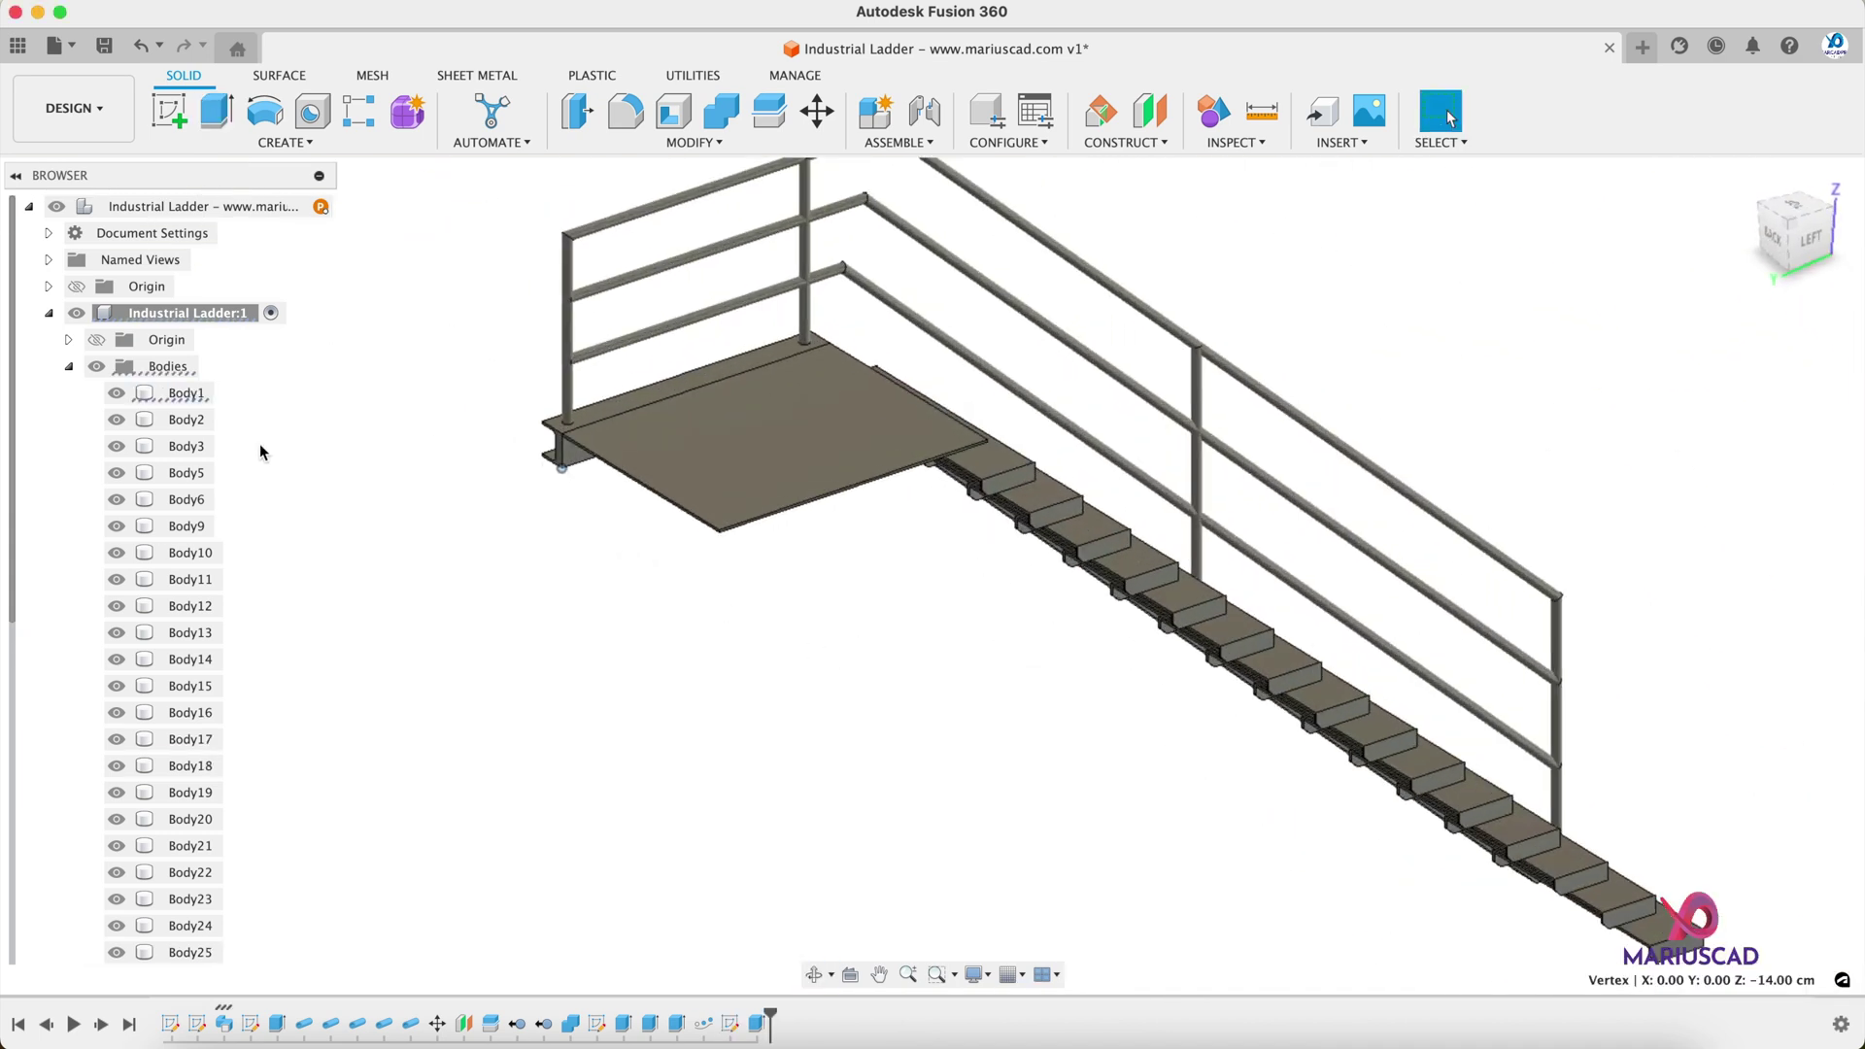
{"action": "left_click", "coordinate": [127, 398]}
{"action": "scroll", "coordinate": [1012, 408], "scroll_direction": "up", "scroll_amount": 5}
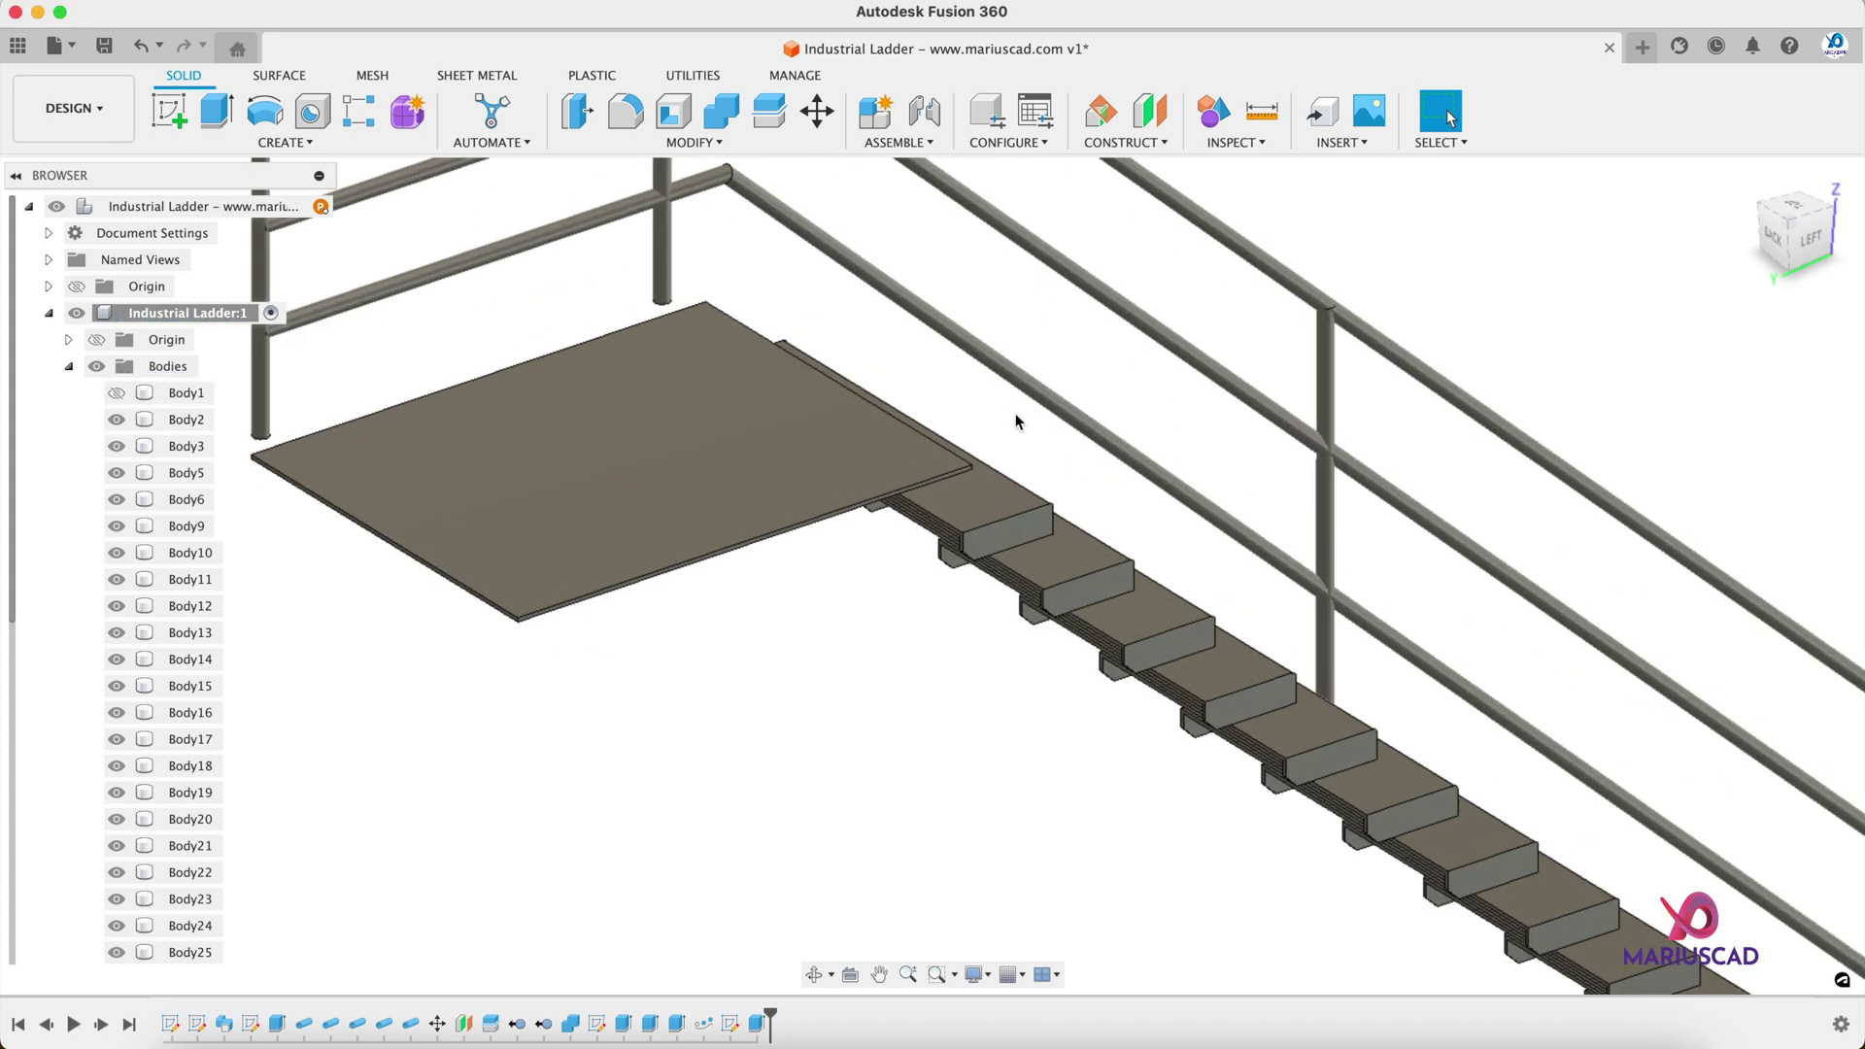
{"action": "scroll", "coordinate": [1145, 516], "scroll_direction": "down", "scroll_amount": 5}
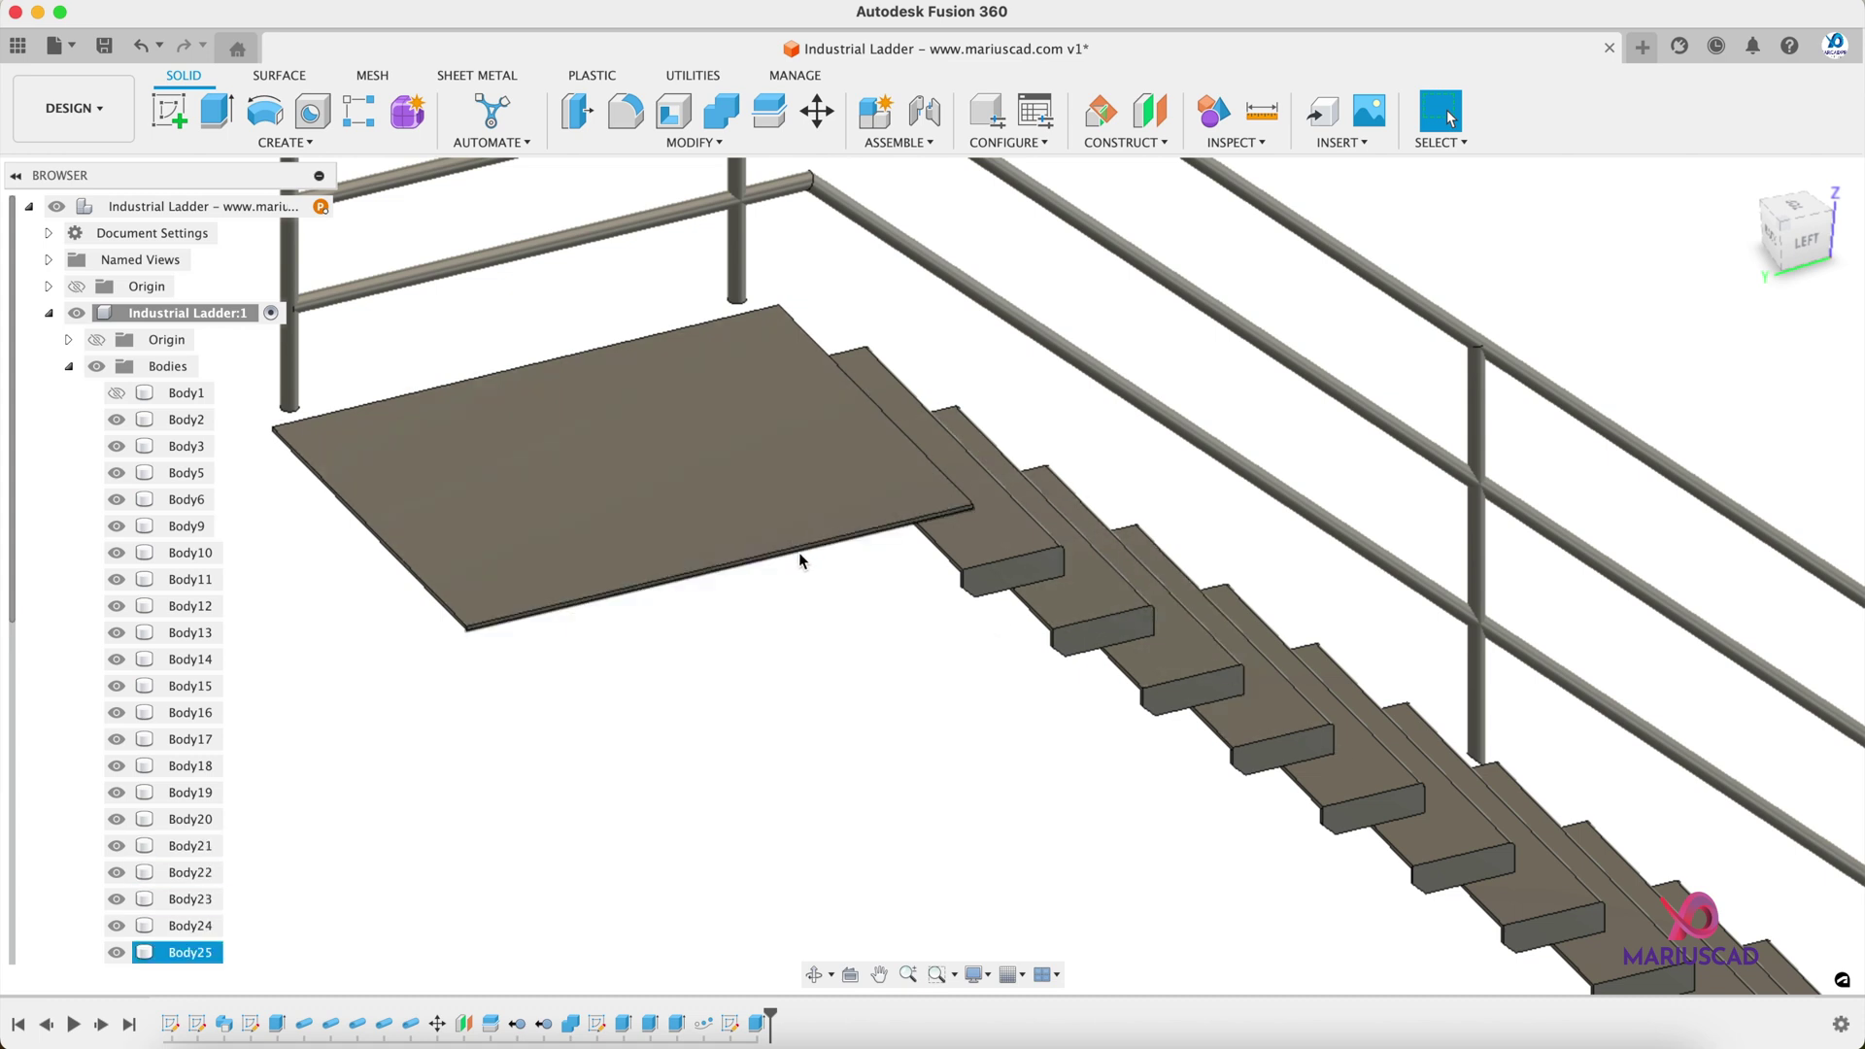
Step: Create midplane Plane2 between the top step's two end faces, 95 cm apart
{"action": "left_click", "coordinate": [1125, 142]}
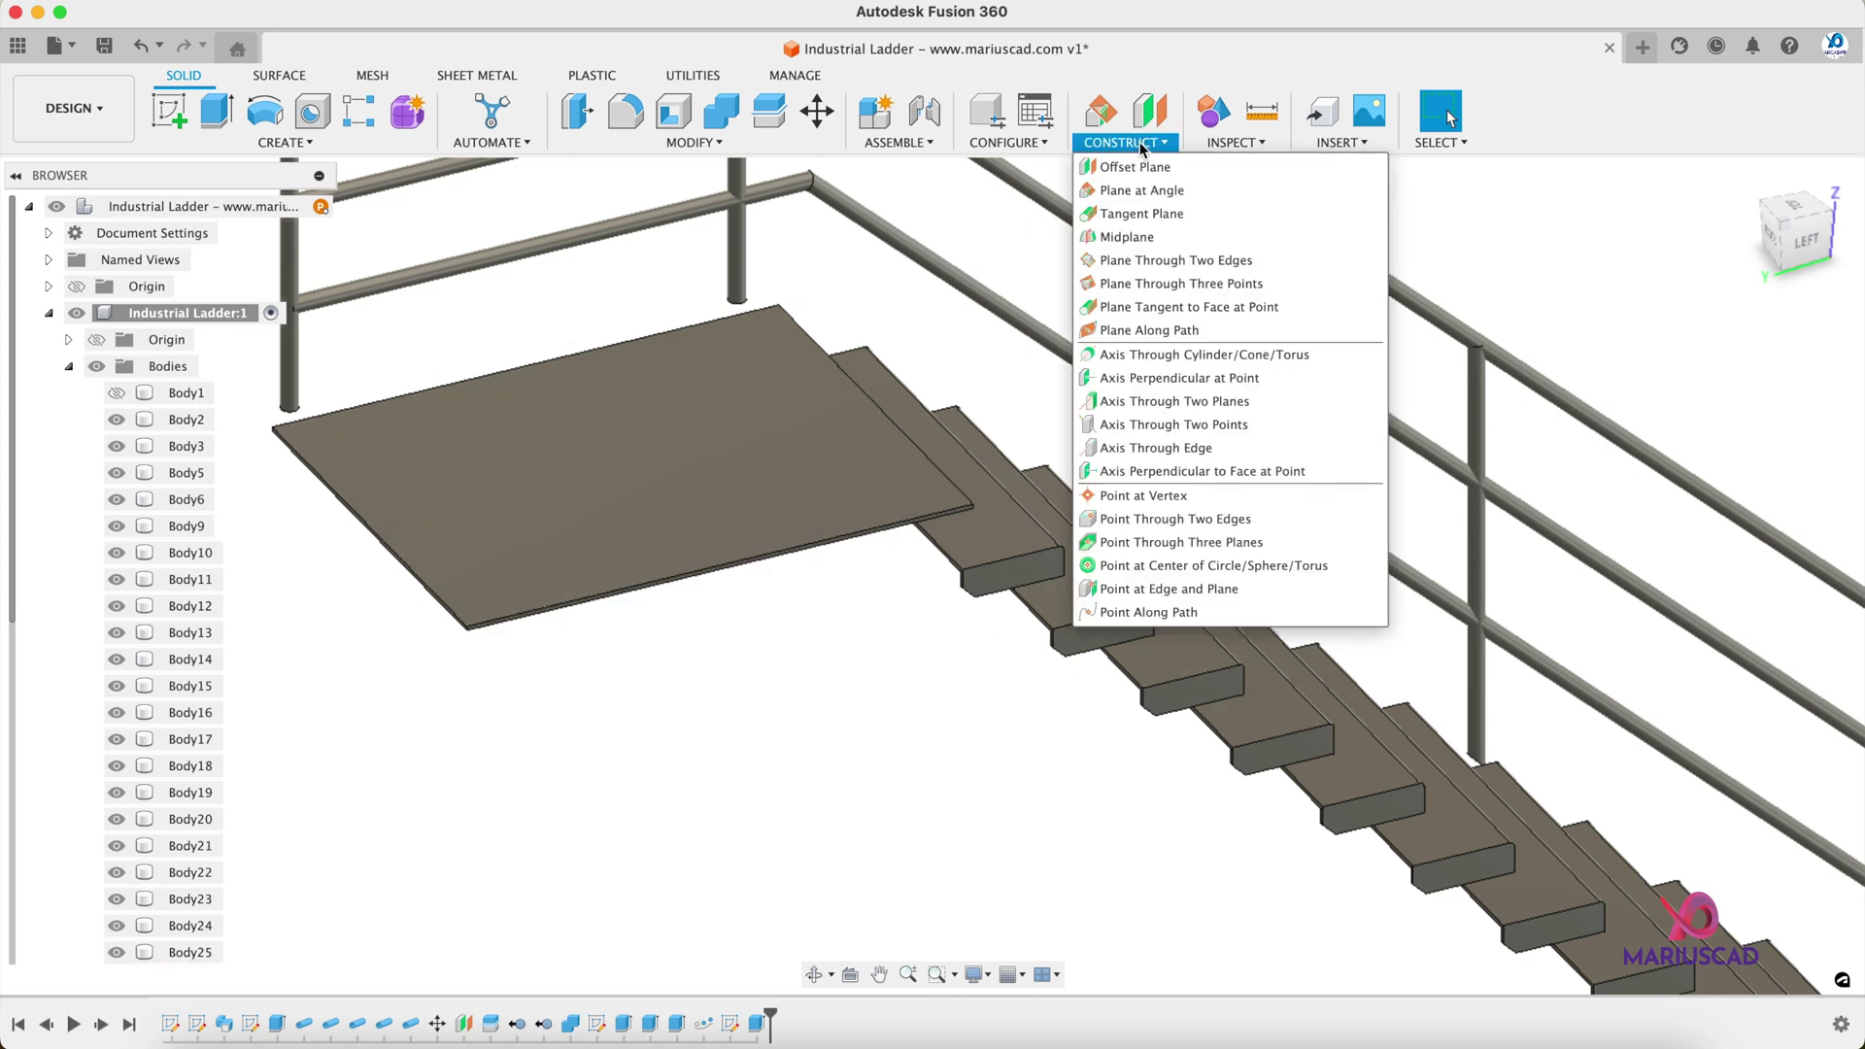
{"action": "left_click", "coordinate": [1162, 239]}
{"action": "left_click", "coordinate": [1016, 572]}
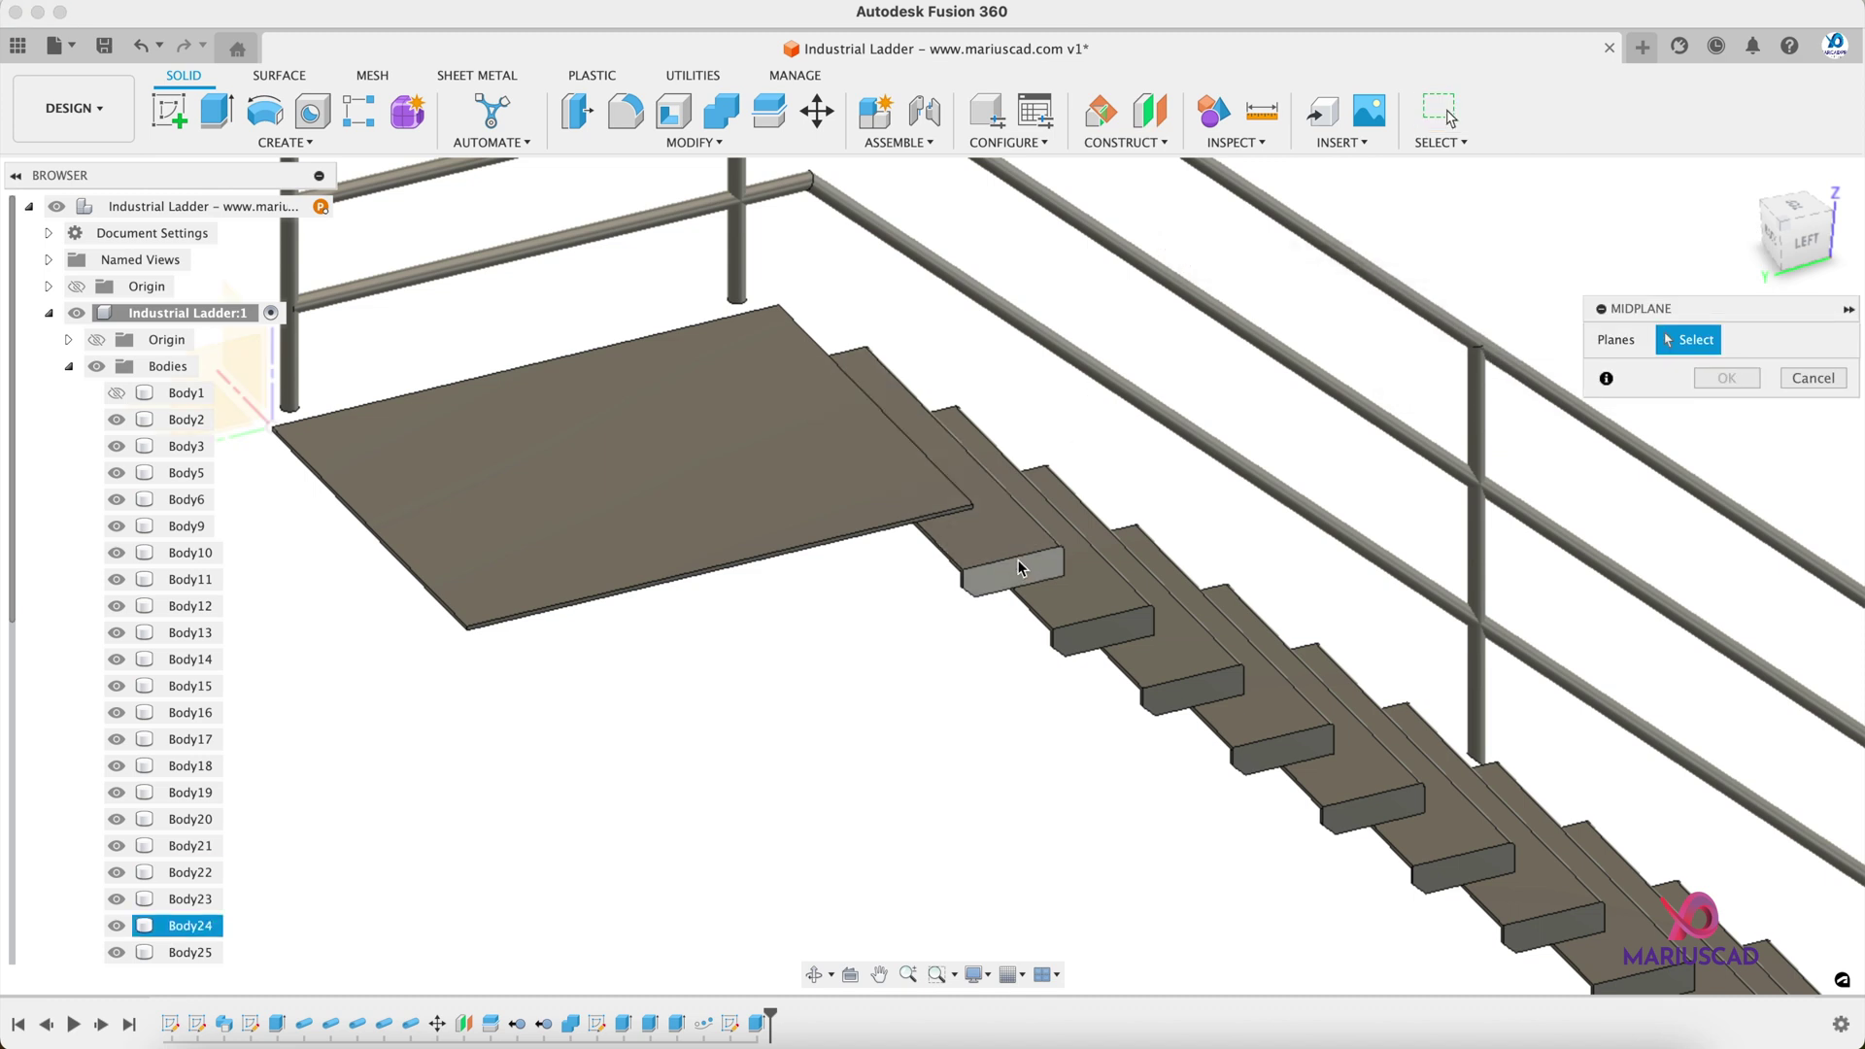
{"action": "middle_click_drag", "start_coordinate": [1049, 621], "coordinate": [706, 768], "text": "shift"}
{"action": "left_click", "coordinate": [669, 721]}
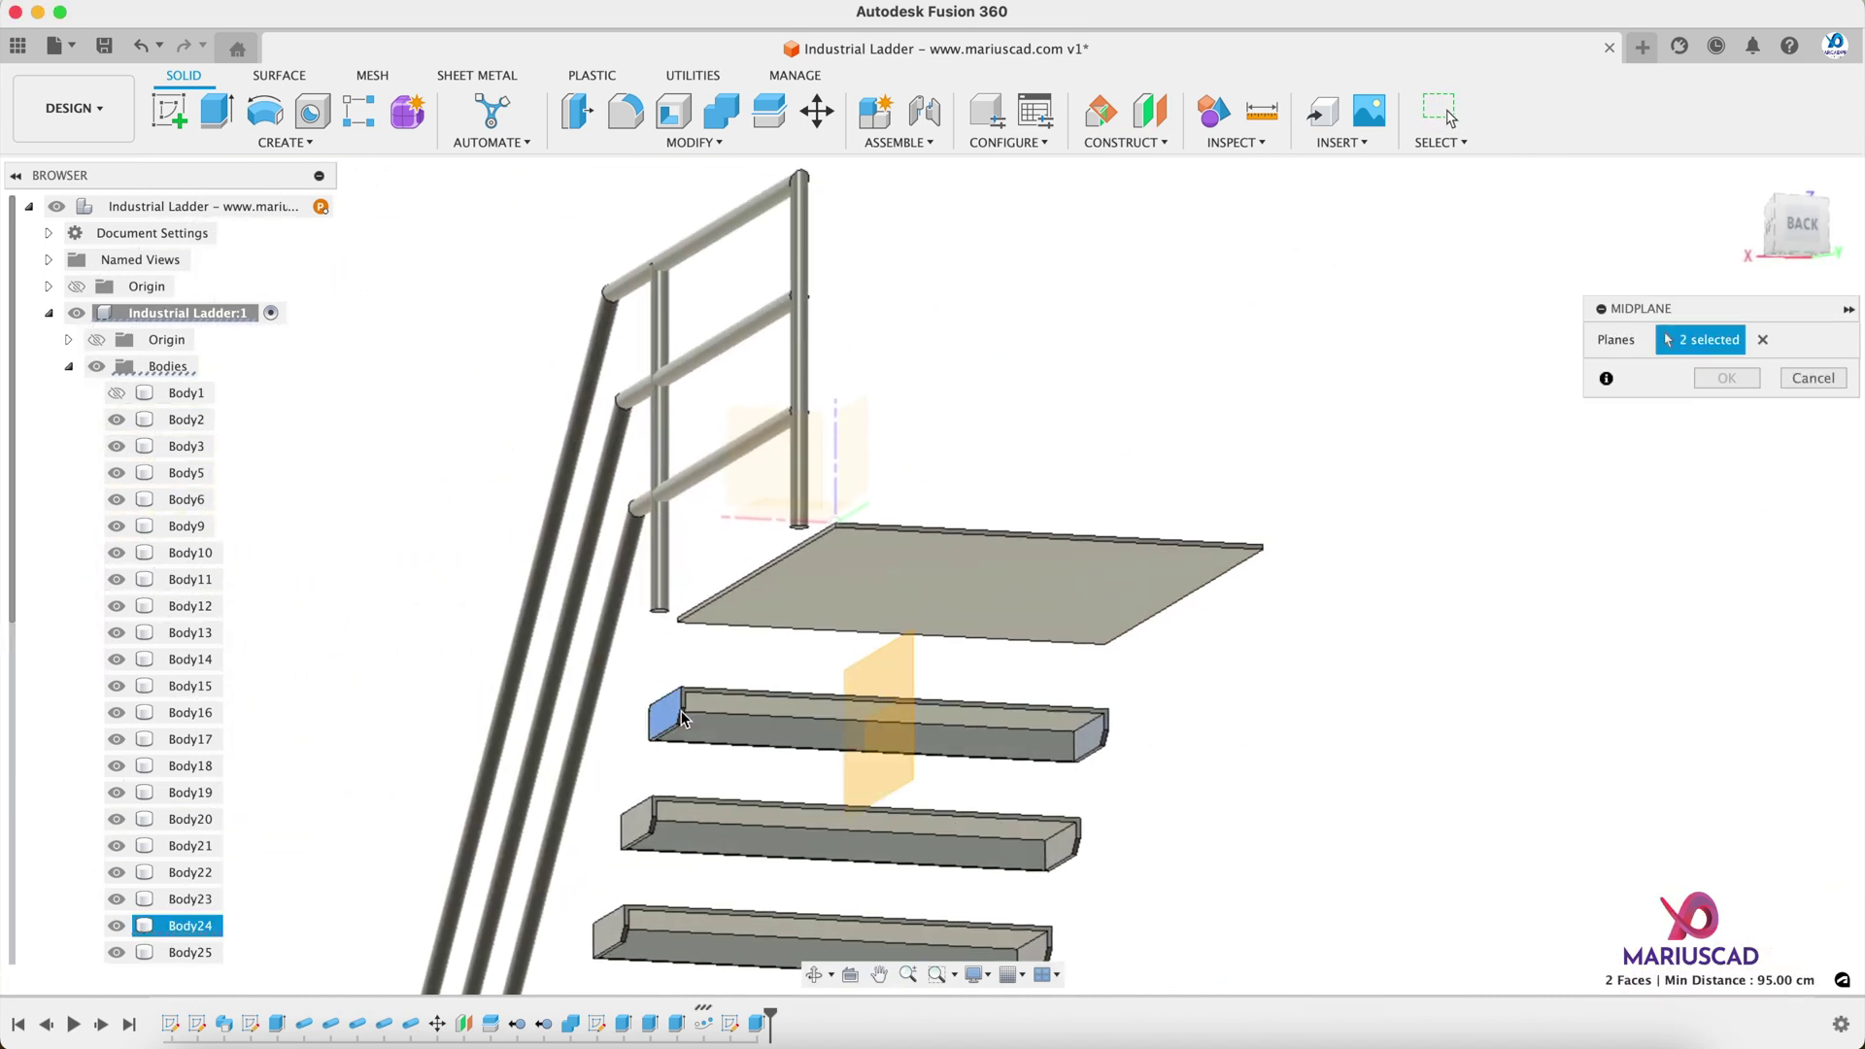
{"action": "middle_click_drag", "start_coordinate": [1104, 720], "coordinate": [899, 806], "text": "shift"}
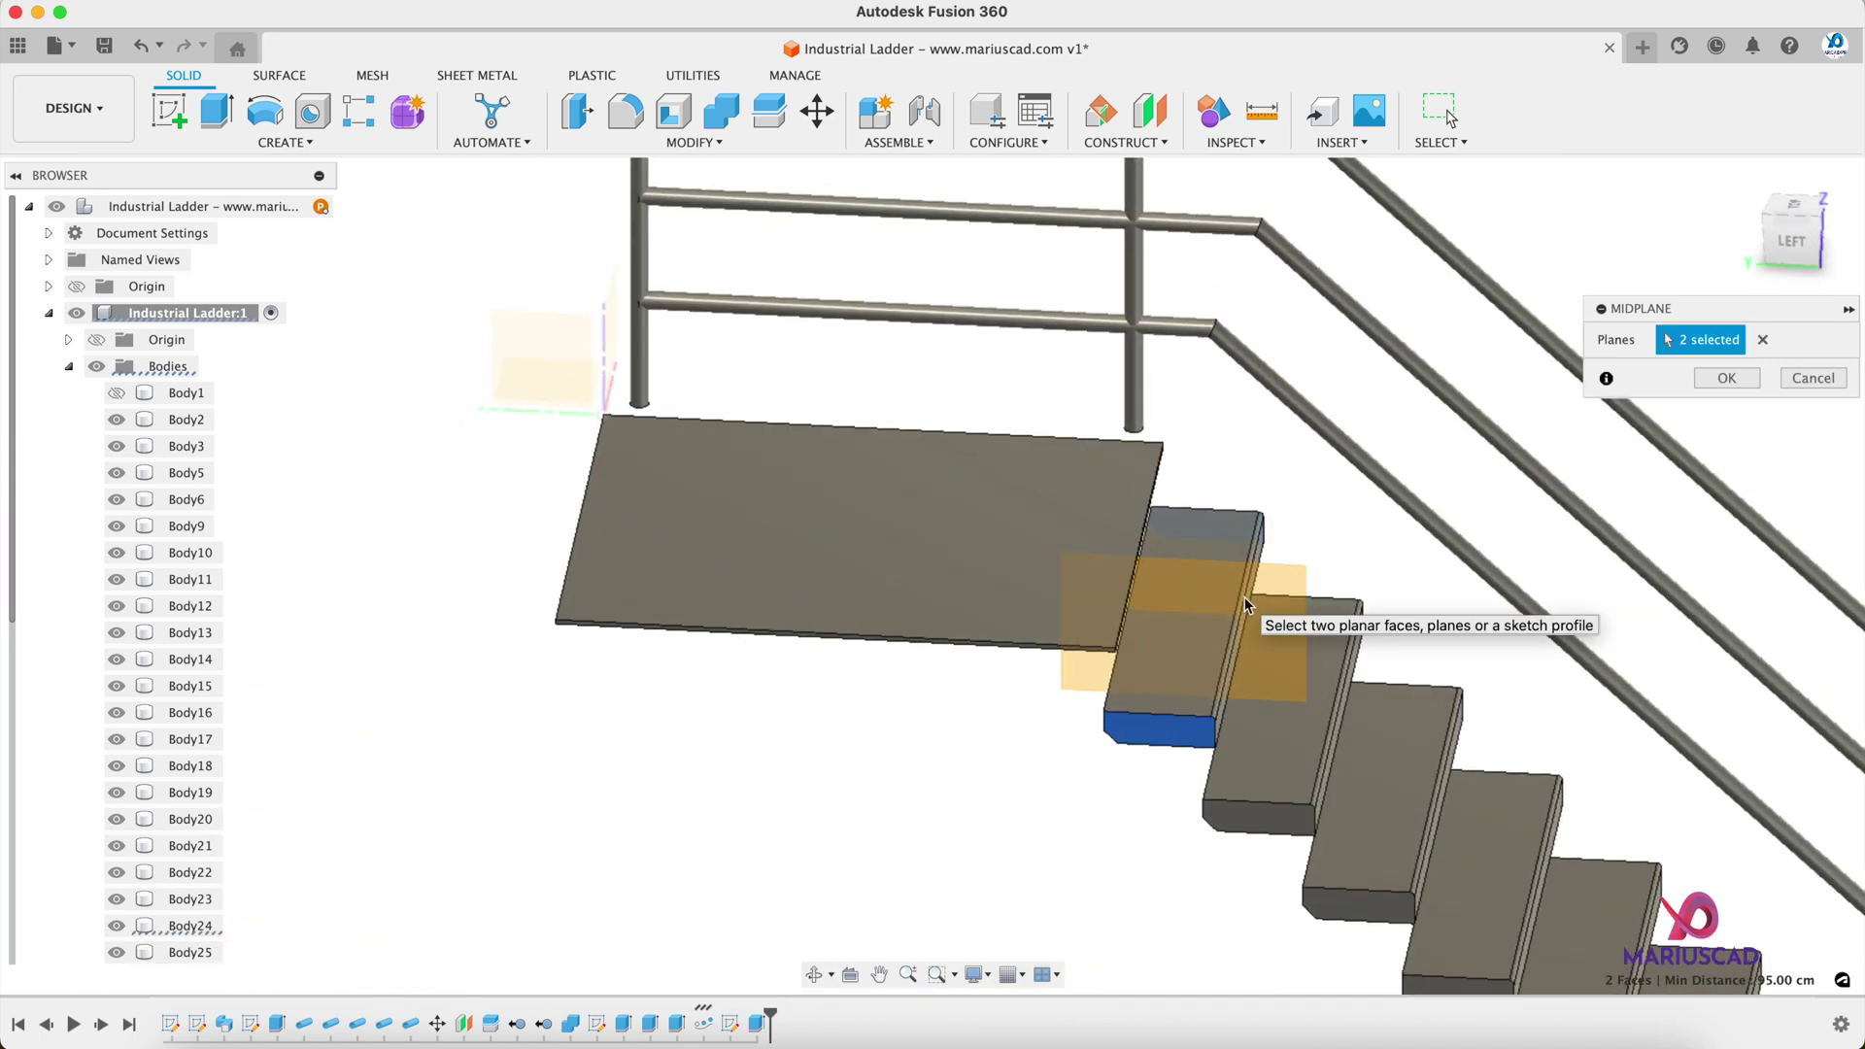
{"action": "middle_click_drag", "start_coordinate": [1245, 615], "coordinate": [1329, 491], "text": "shift"}
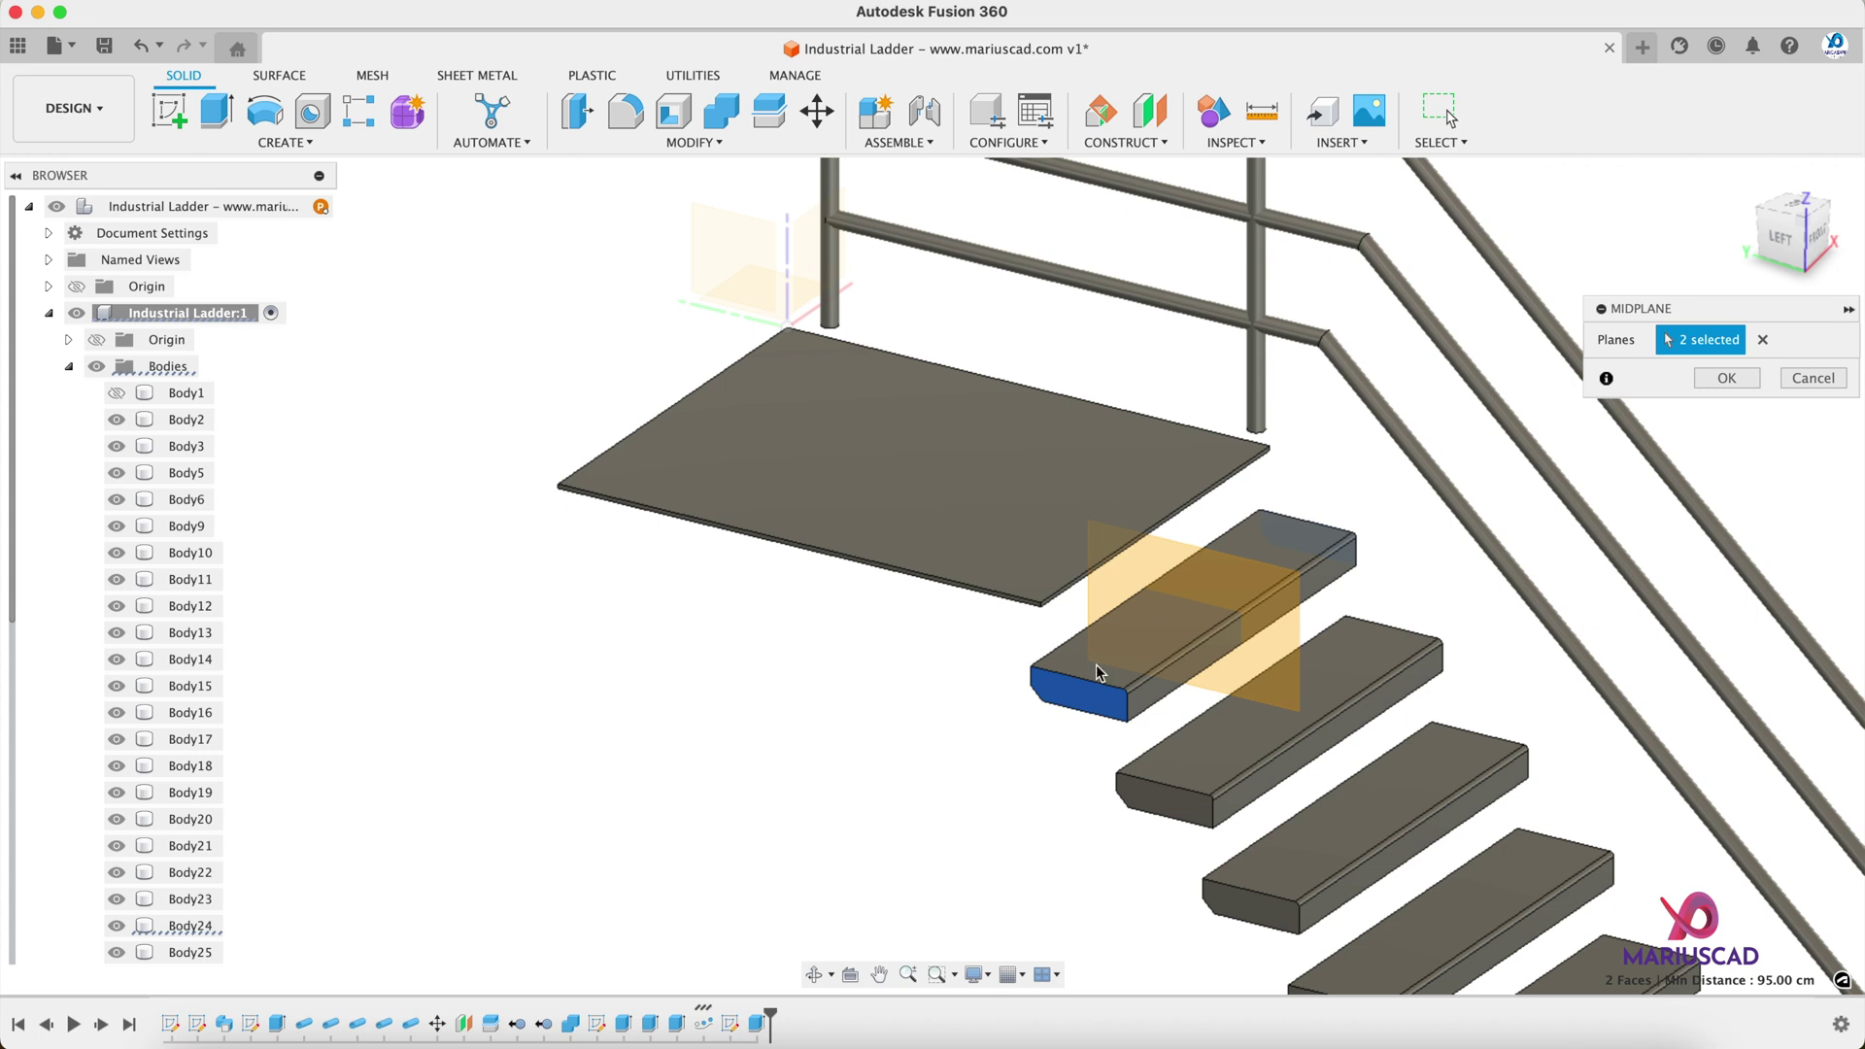
{"action": "left_click", "coordinate": [1728, 378]}
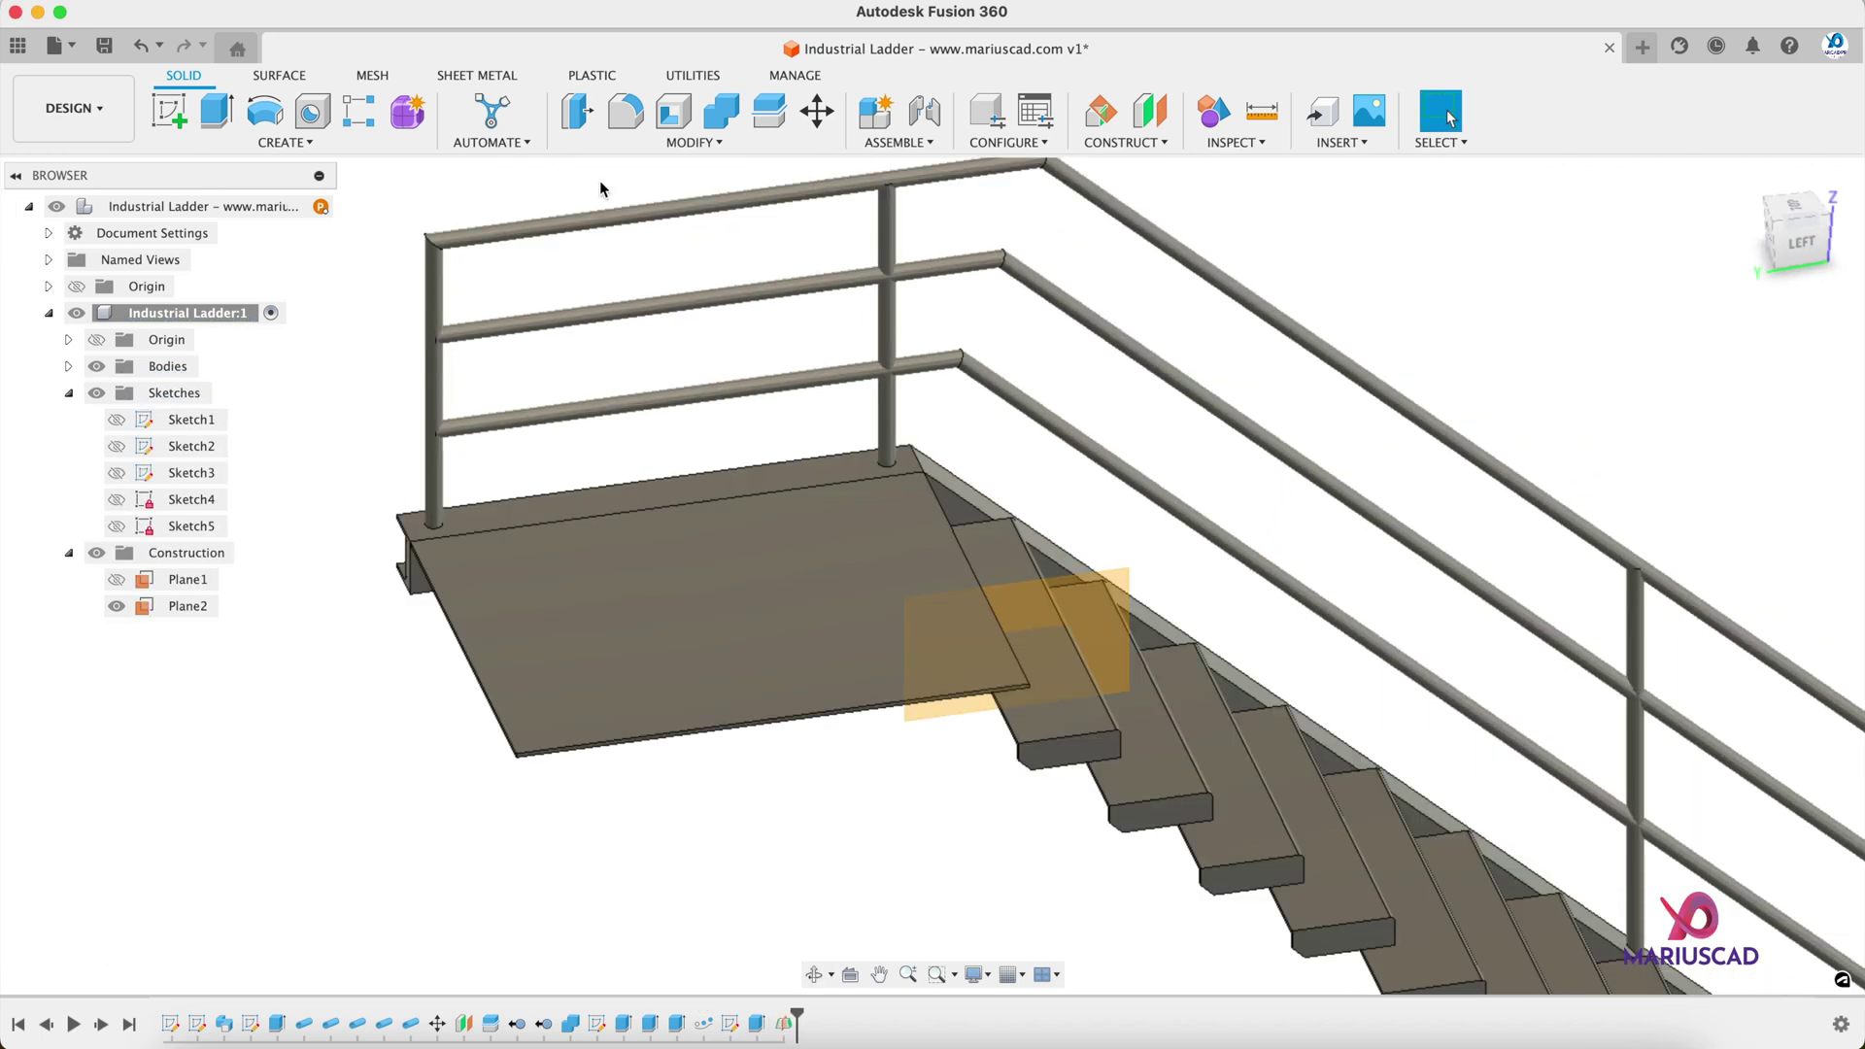
Step: Start a Mirror with the stringer body and three handrail bodies selected
{"action": "type", "text": "s"}
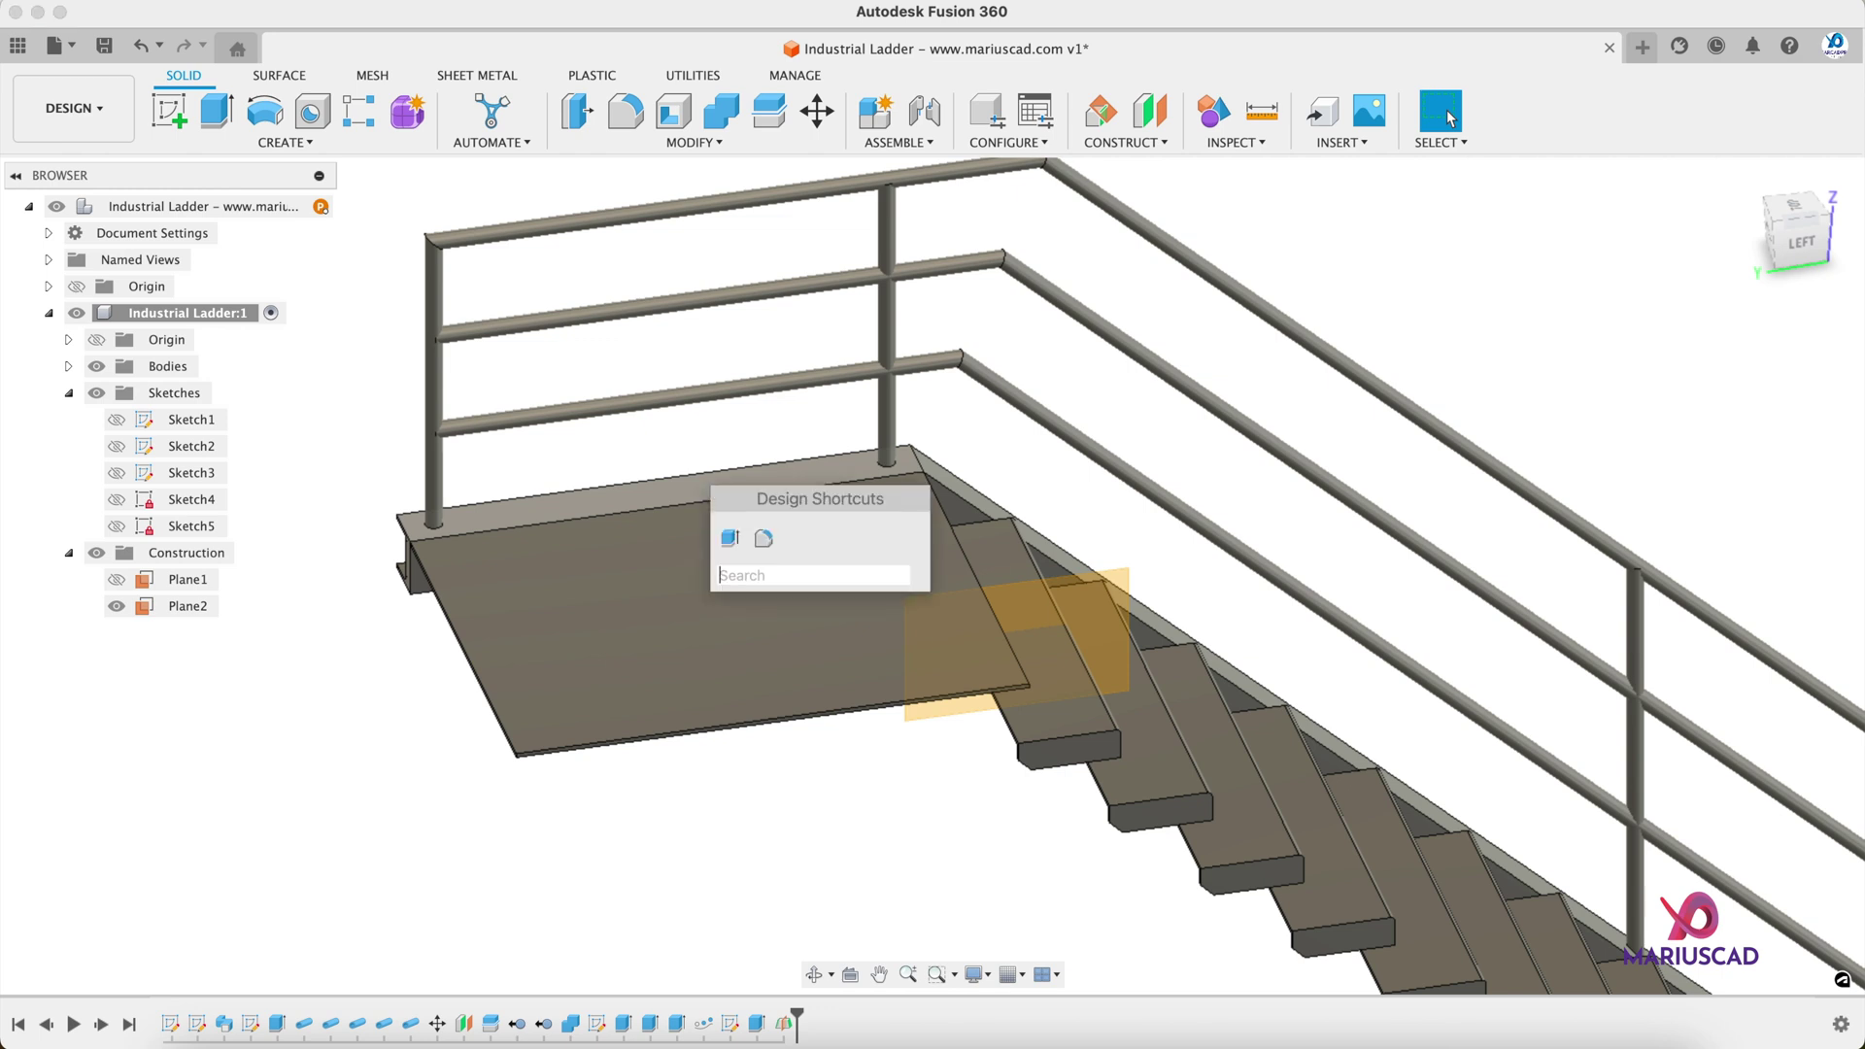
{"action": "type", "text": "mirror"}
{"action": "key", "text": "Return"}
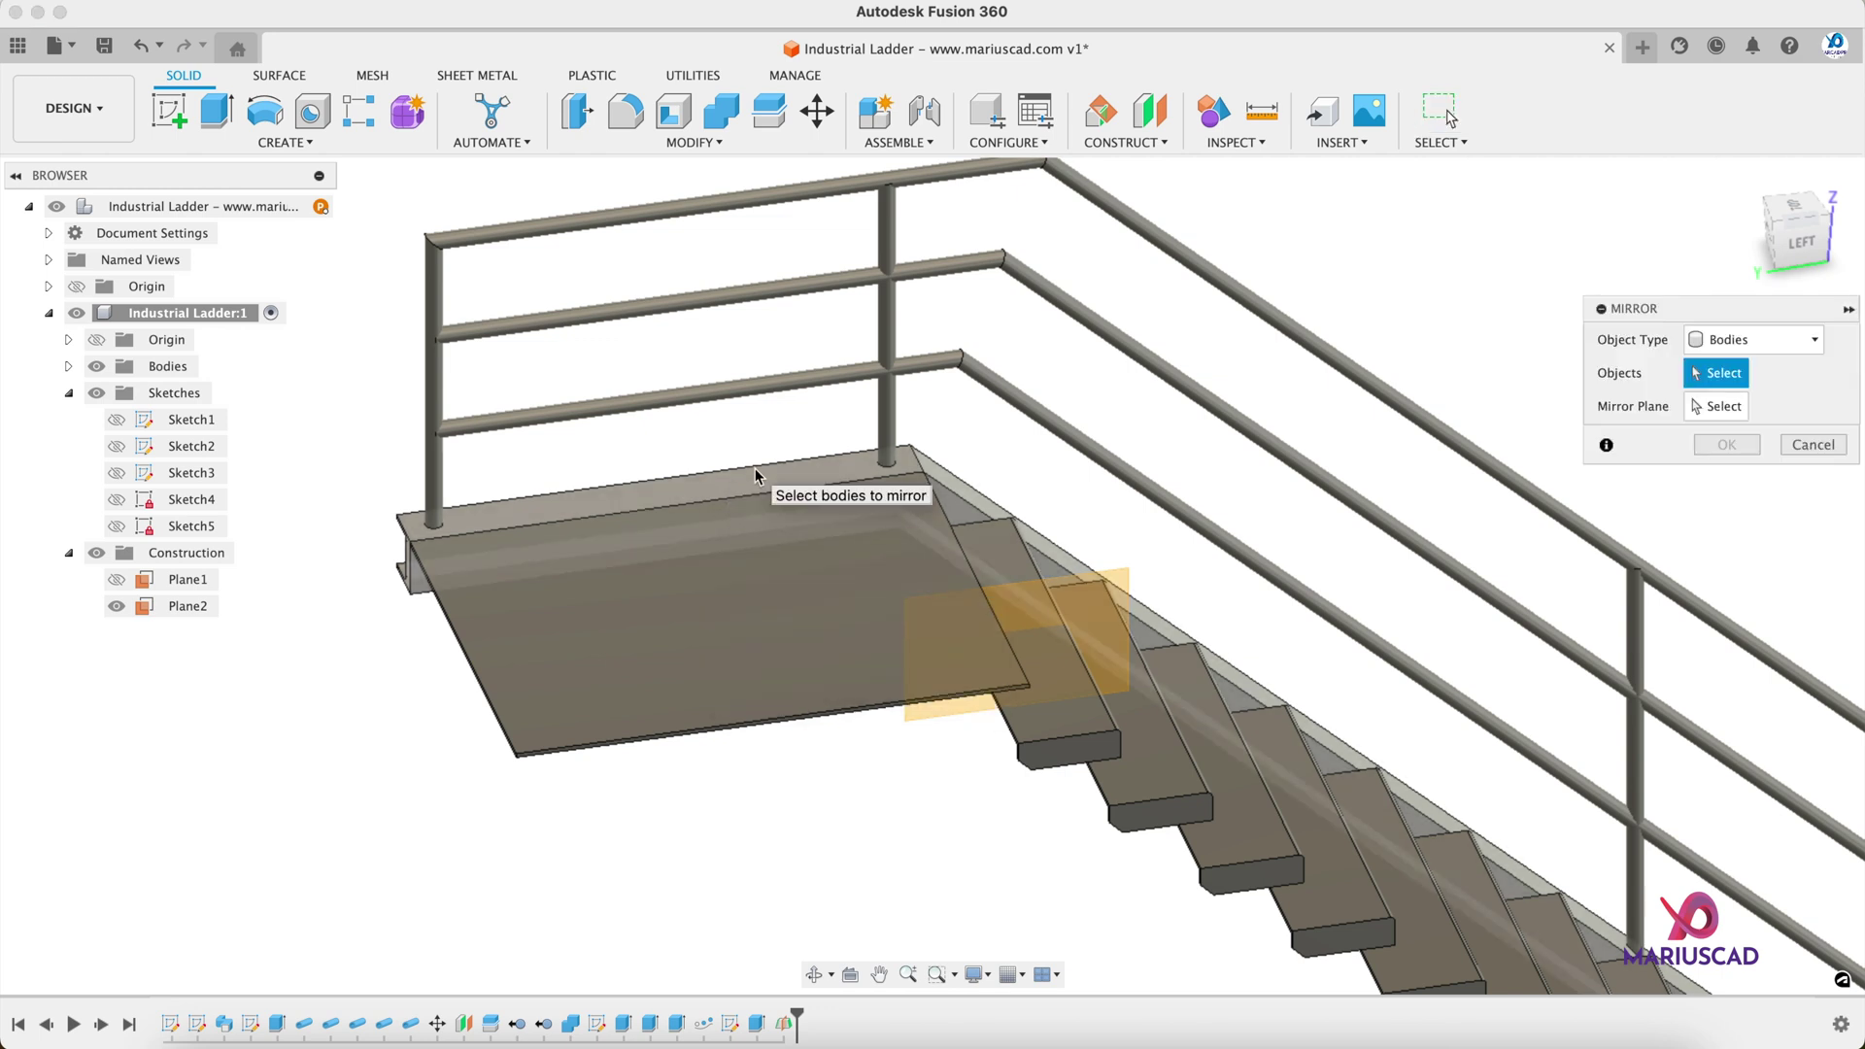
{"action": "left_click", "coordinate": [757, 478]}
{"action": "scroll", "coordinate": [757, 481], "scroll_direction": "down", "scroll_amount": 5}
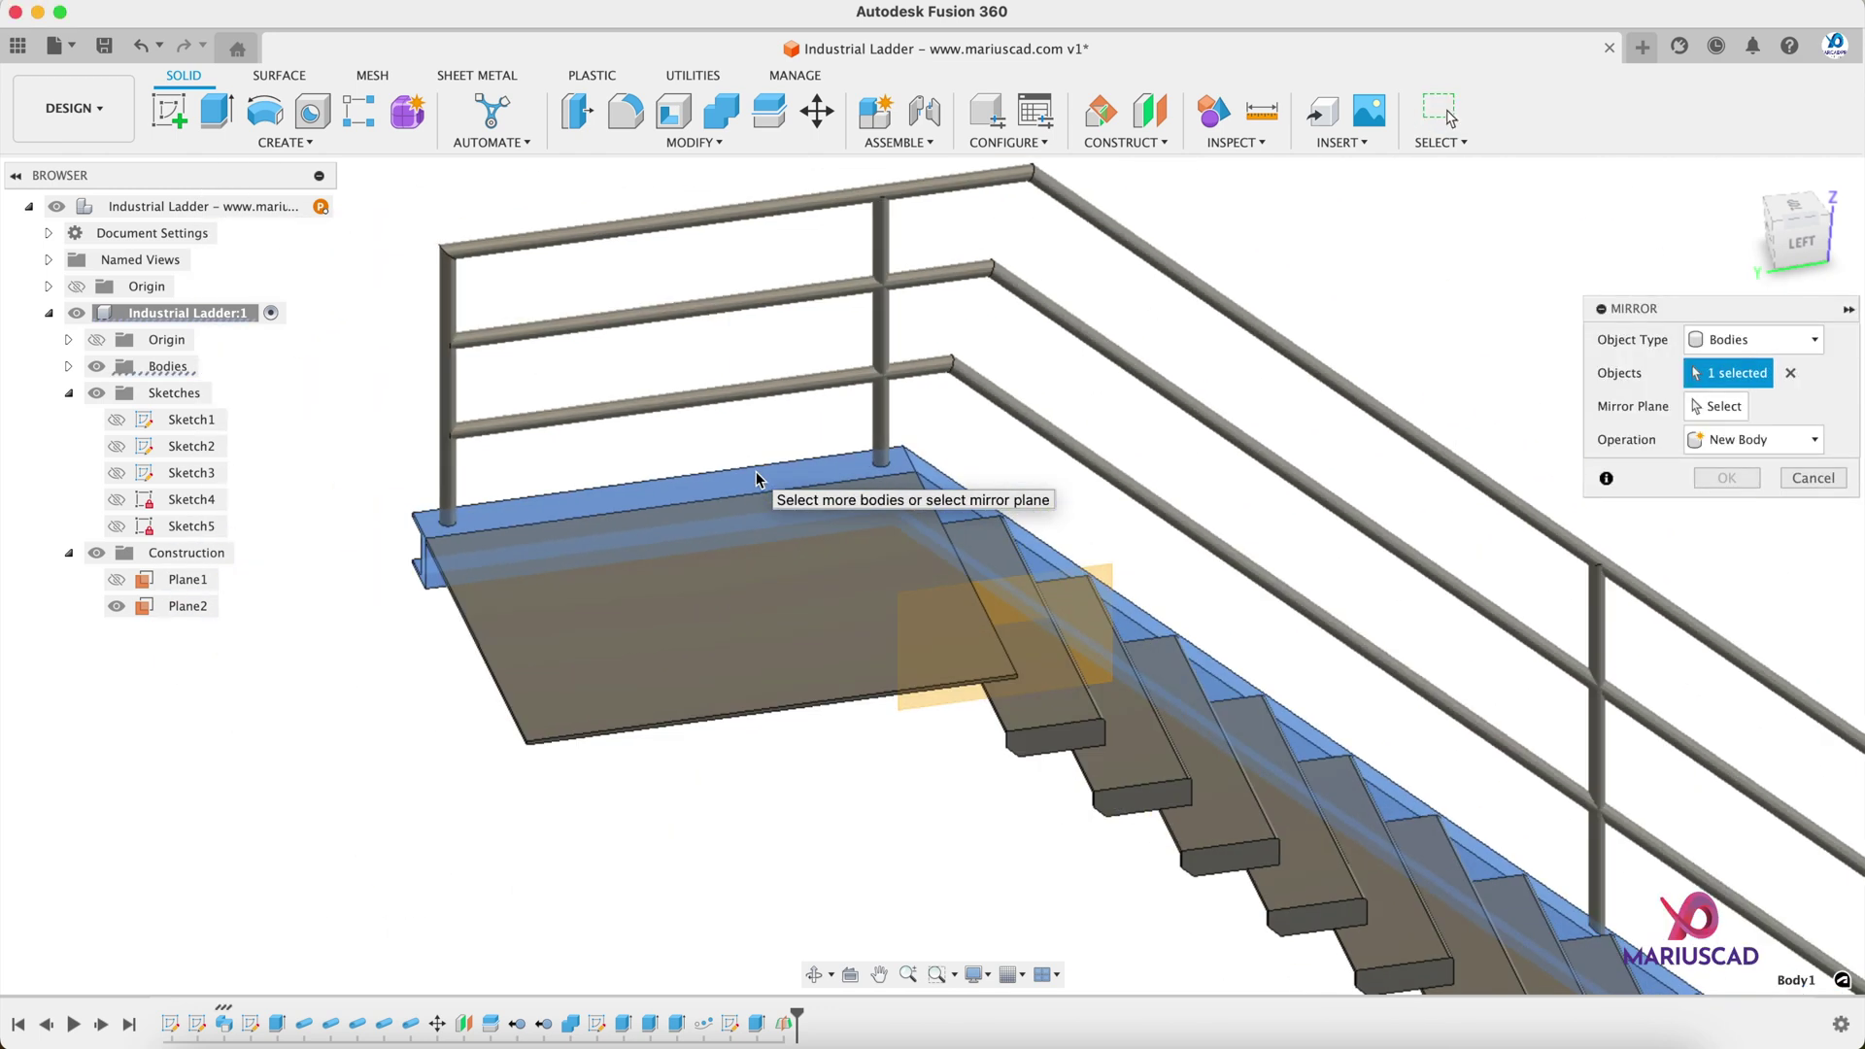
{"action": "left_click", "coordinate": [1298, 722]}
{"action": "left_click", "coordinate": [1496, 729]}
{"action": "left_click", "coordinate": [1453, 772]}
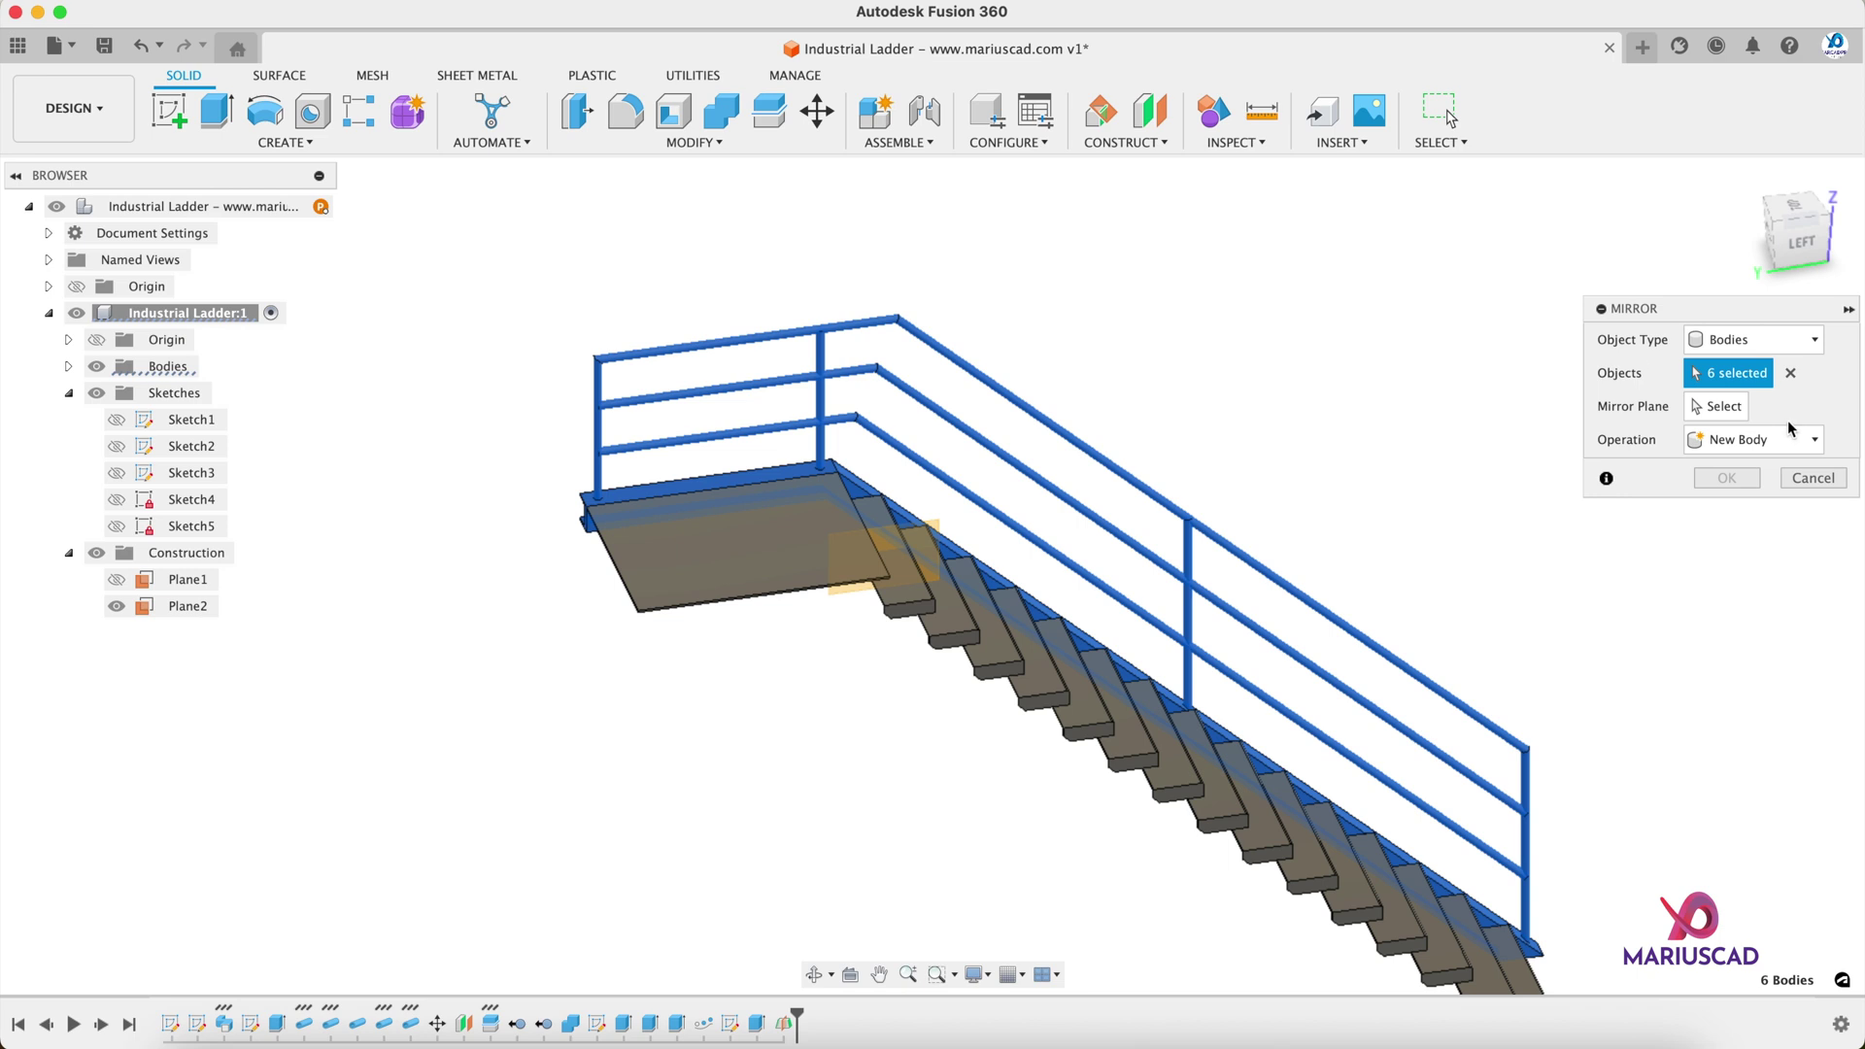
Step: Mirror the selected bodies across Plane2, then hide Plane2
{"action": "left_click", "coordinate": [1718, 406]}
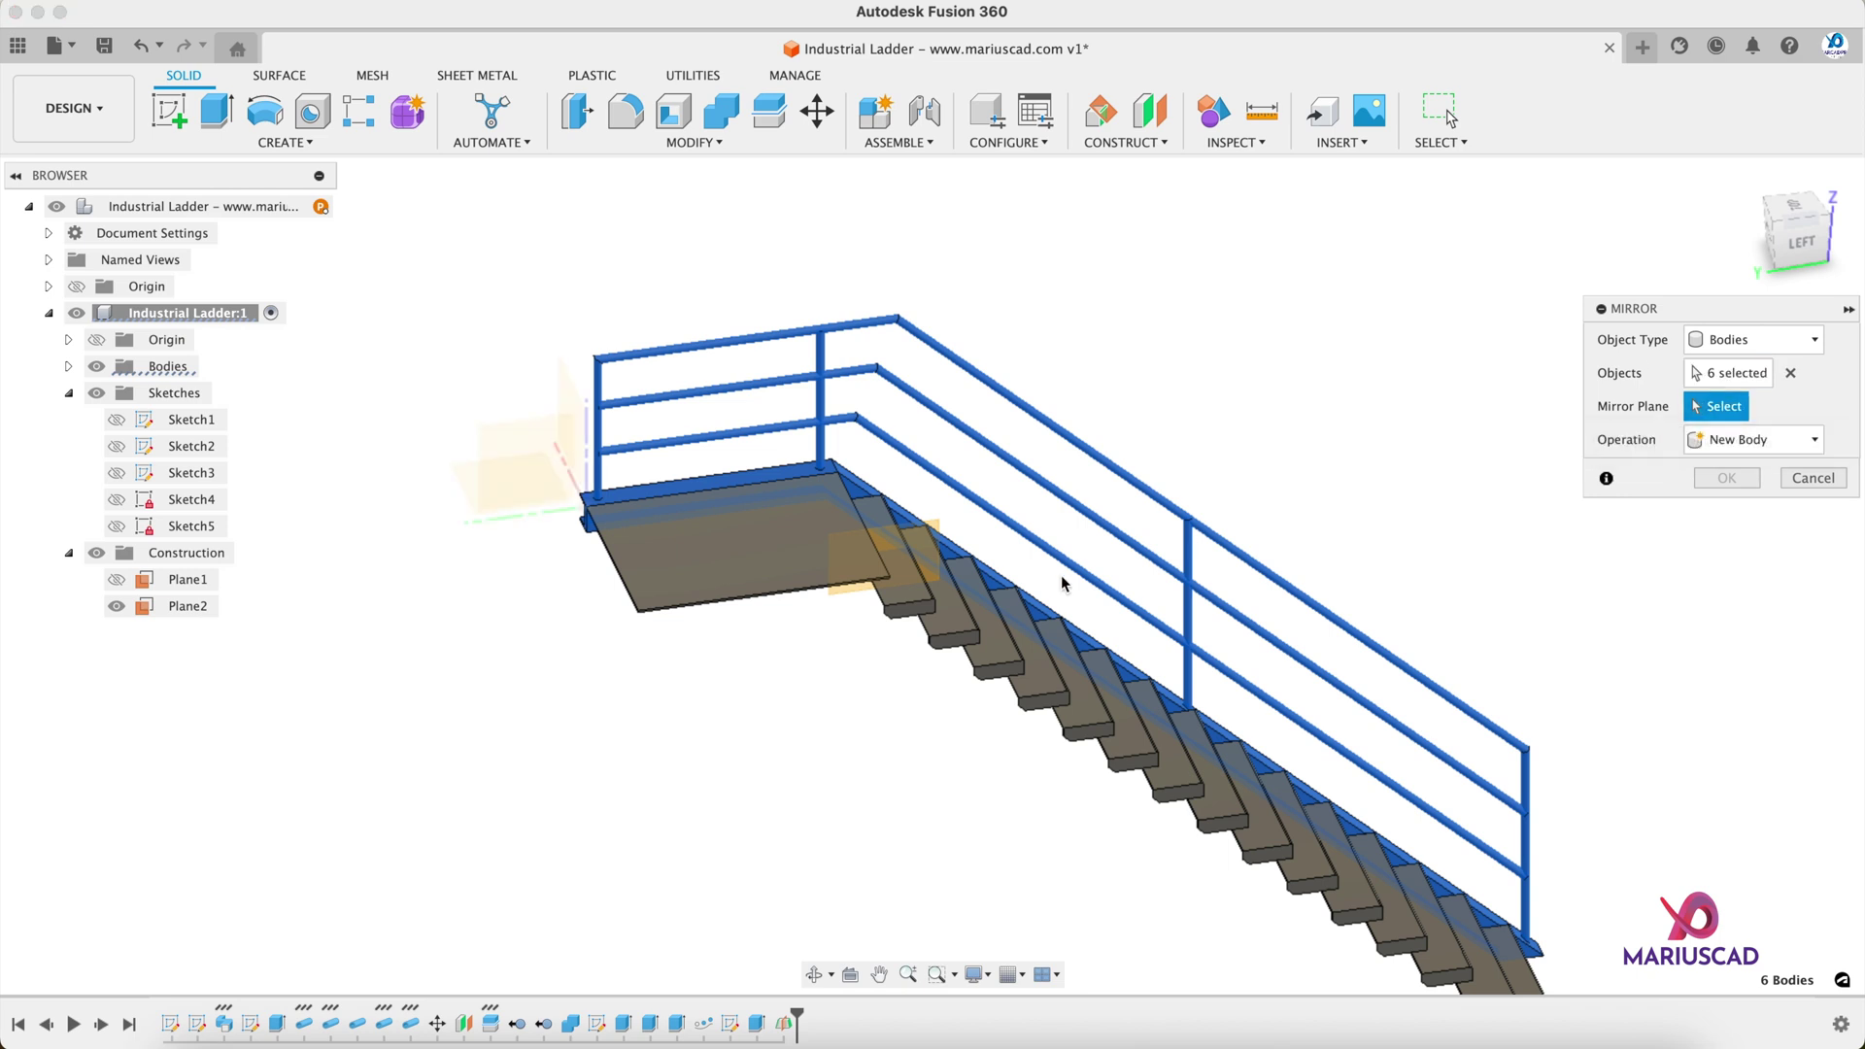
{"action": "left_click", "coordinate": [930, 541]}
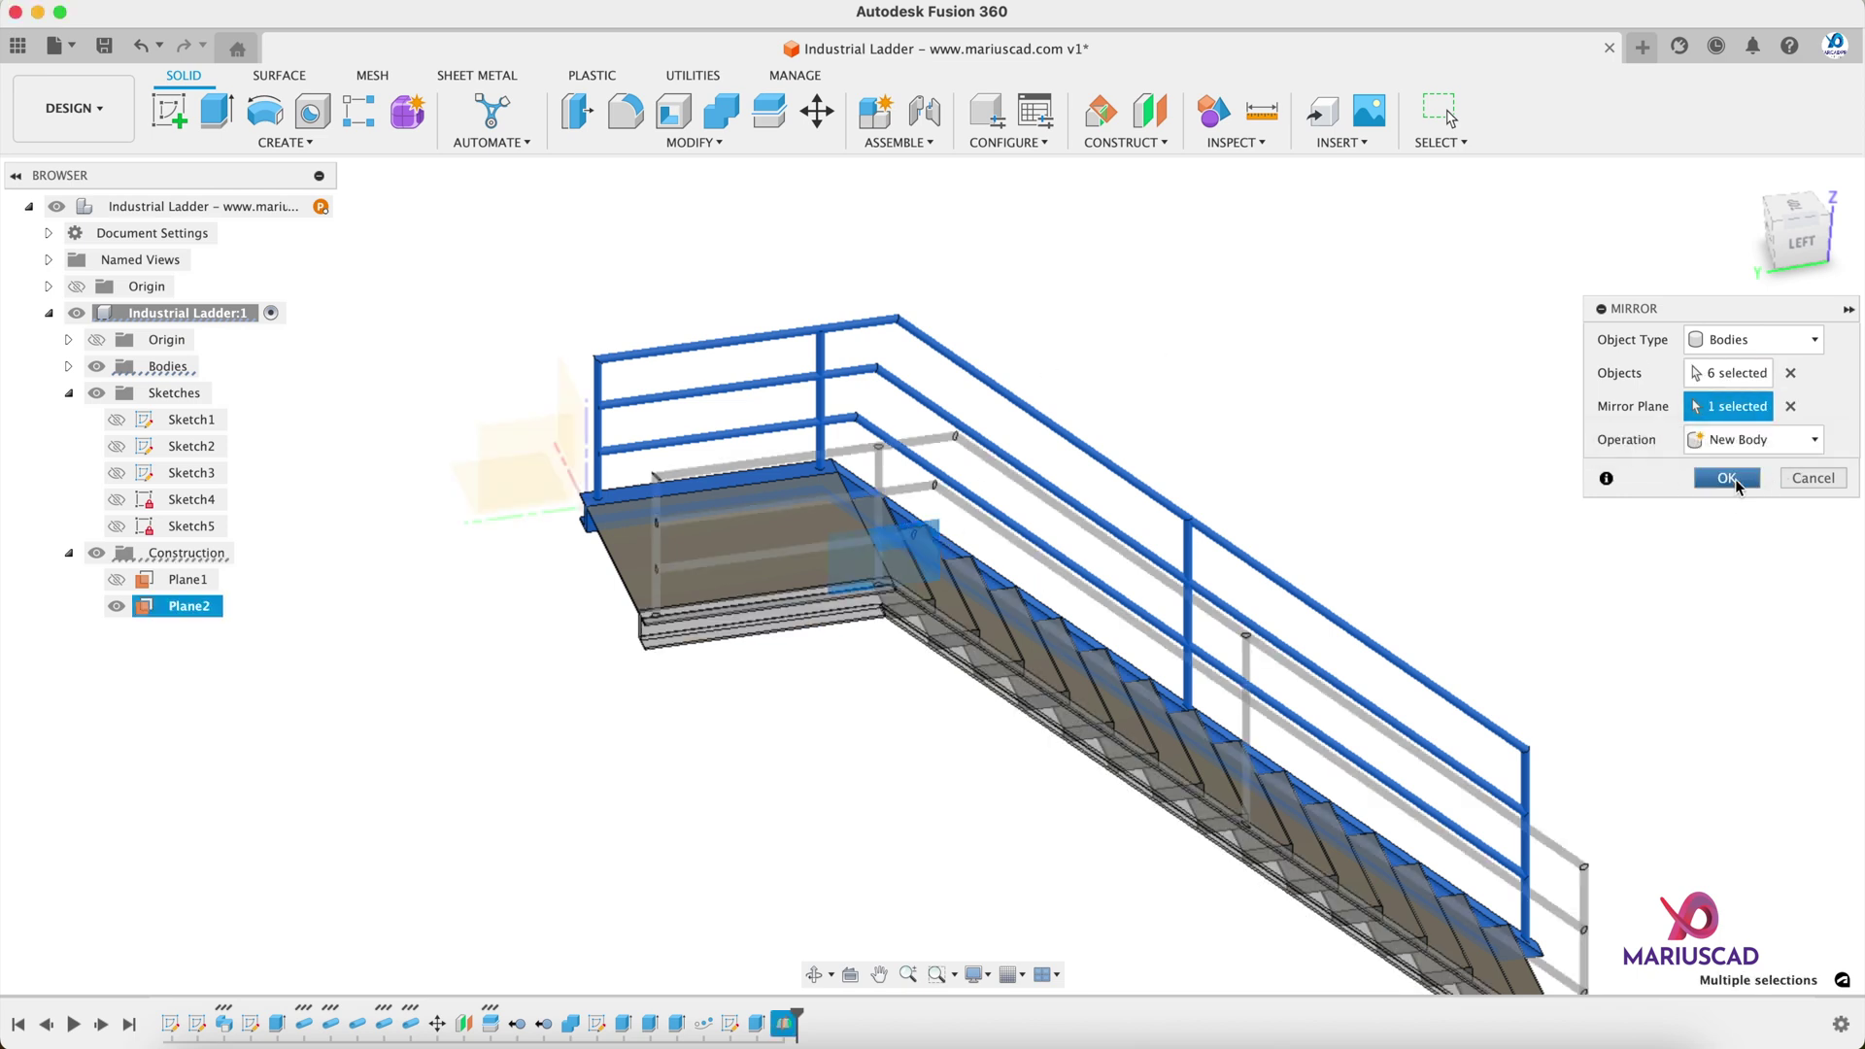
{"action": "key", "text": "Return"}
{"action": "left_click", "coordinate": [117, 607]}
{"action": "middle_click_drag", "start_coordinate": [1227, 662], "coordinate": [884, 628], "text": "shift"}
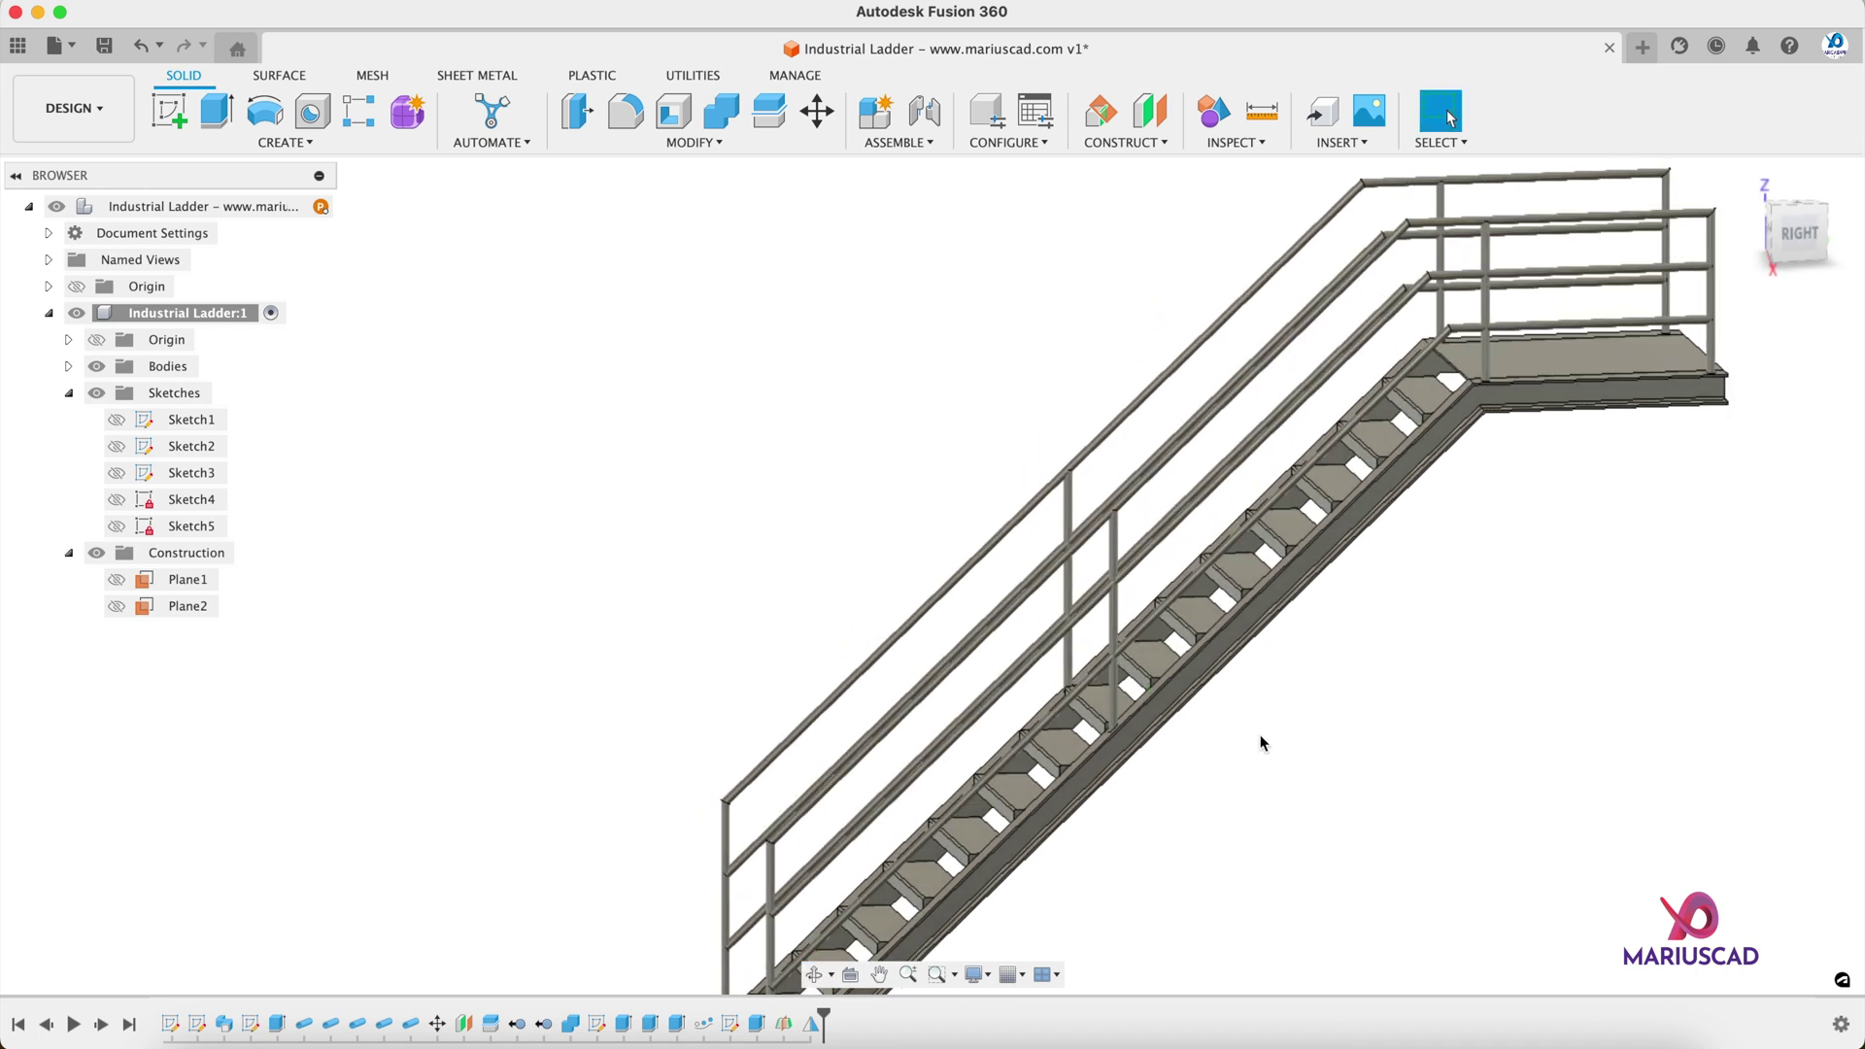
Step: Search appearances for yellow metal and apply Paint – Metallic (Yellow) to two rails and a post
{"action": "key", "text": "a"}
{"action": "left_click", "coordinate": [1458, 654]}
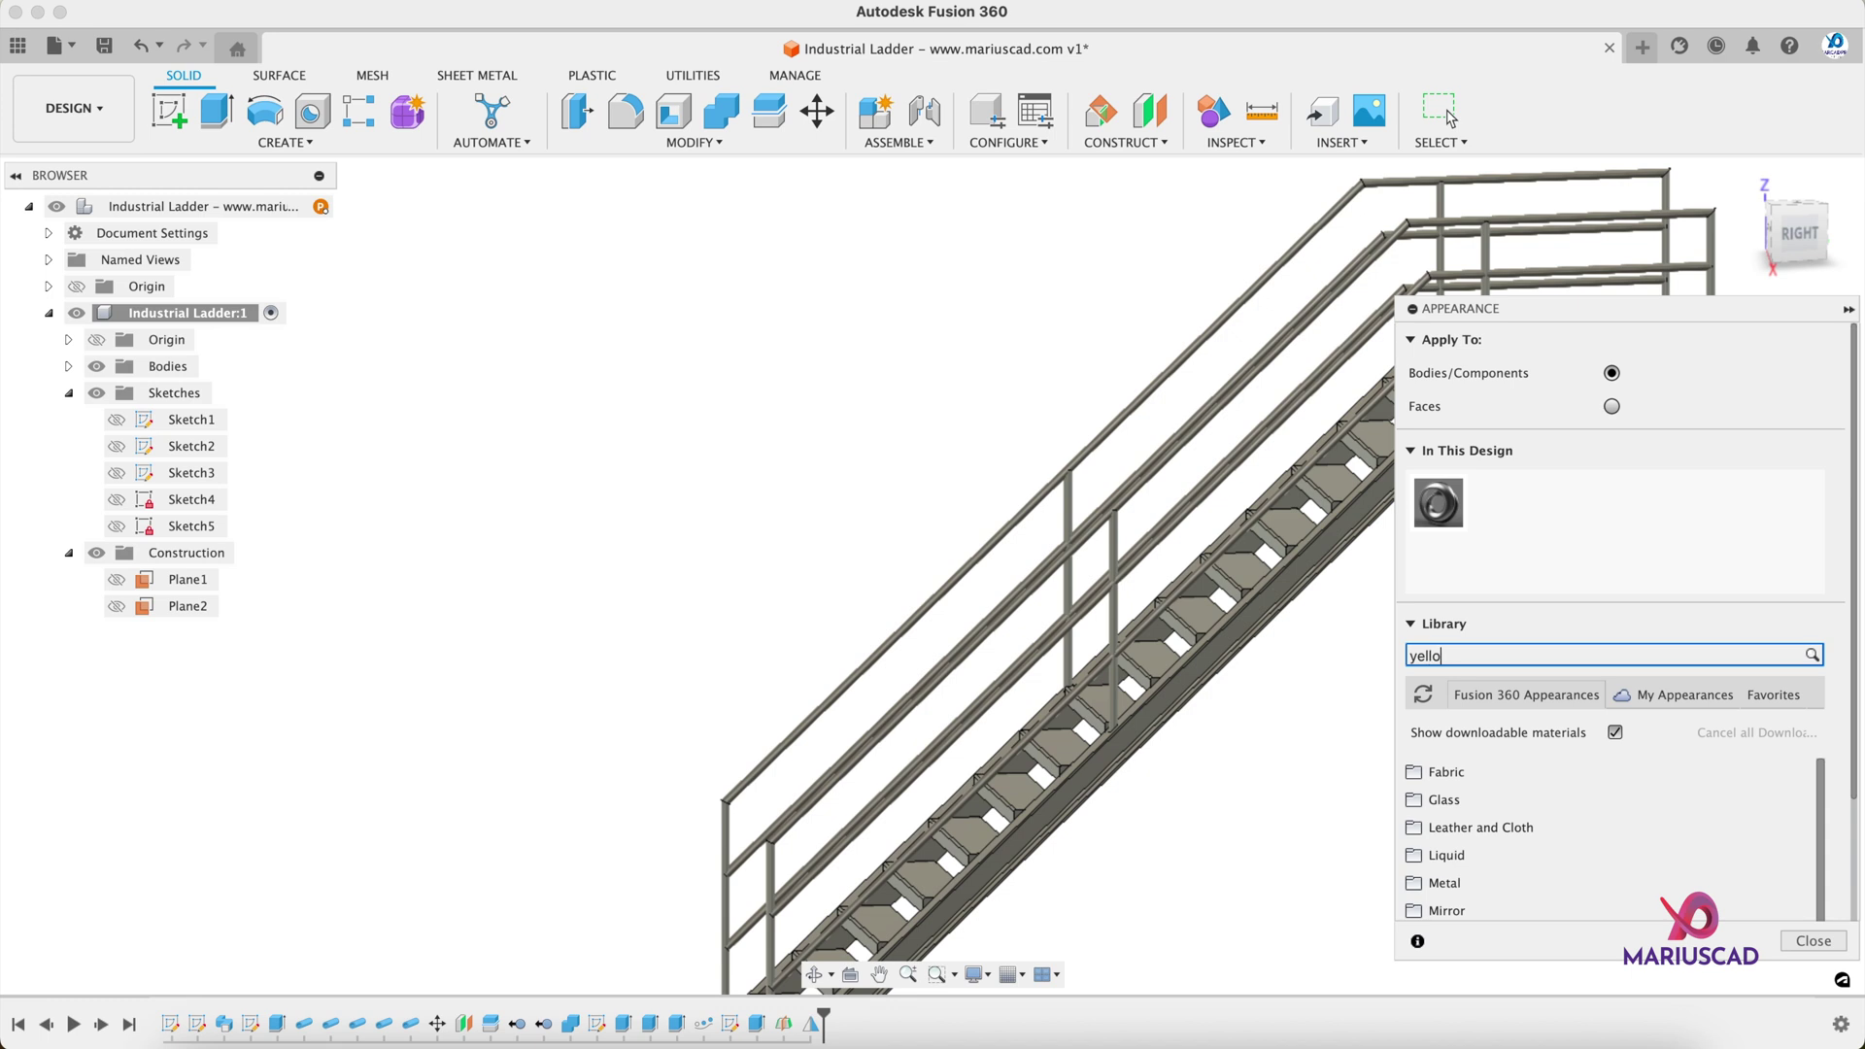
{"action": "key", "text": "Return"}
{"action": "mouse_move", "coordinate": [1516, 892]}
{"action": "left_mouse_down"}
{"action": "mouse_move", "coordinate": [1339, 717]}
{"action": "mouse_move", "coordinate": [1133, 569]}
{"action": "left_mouse_up"}
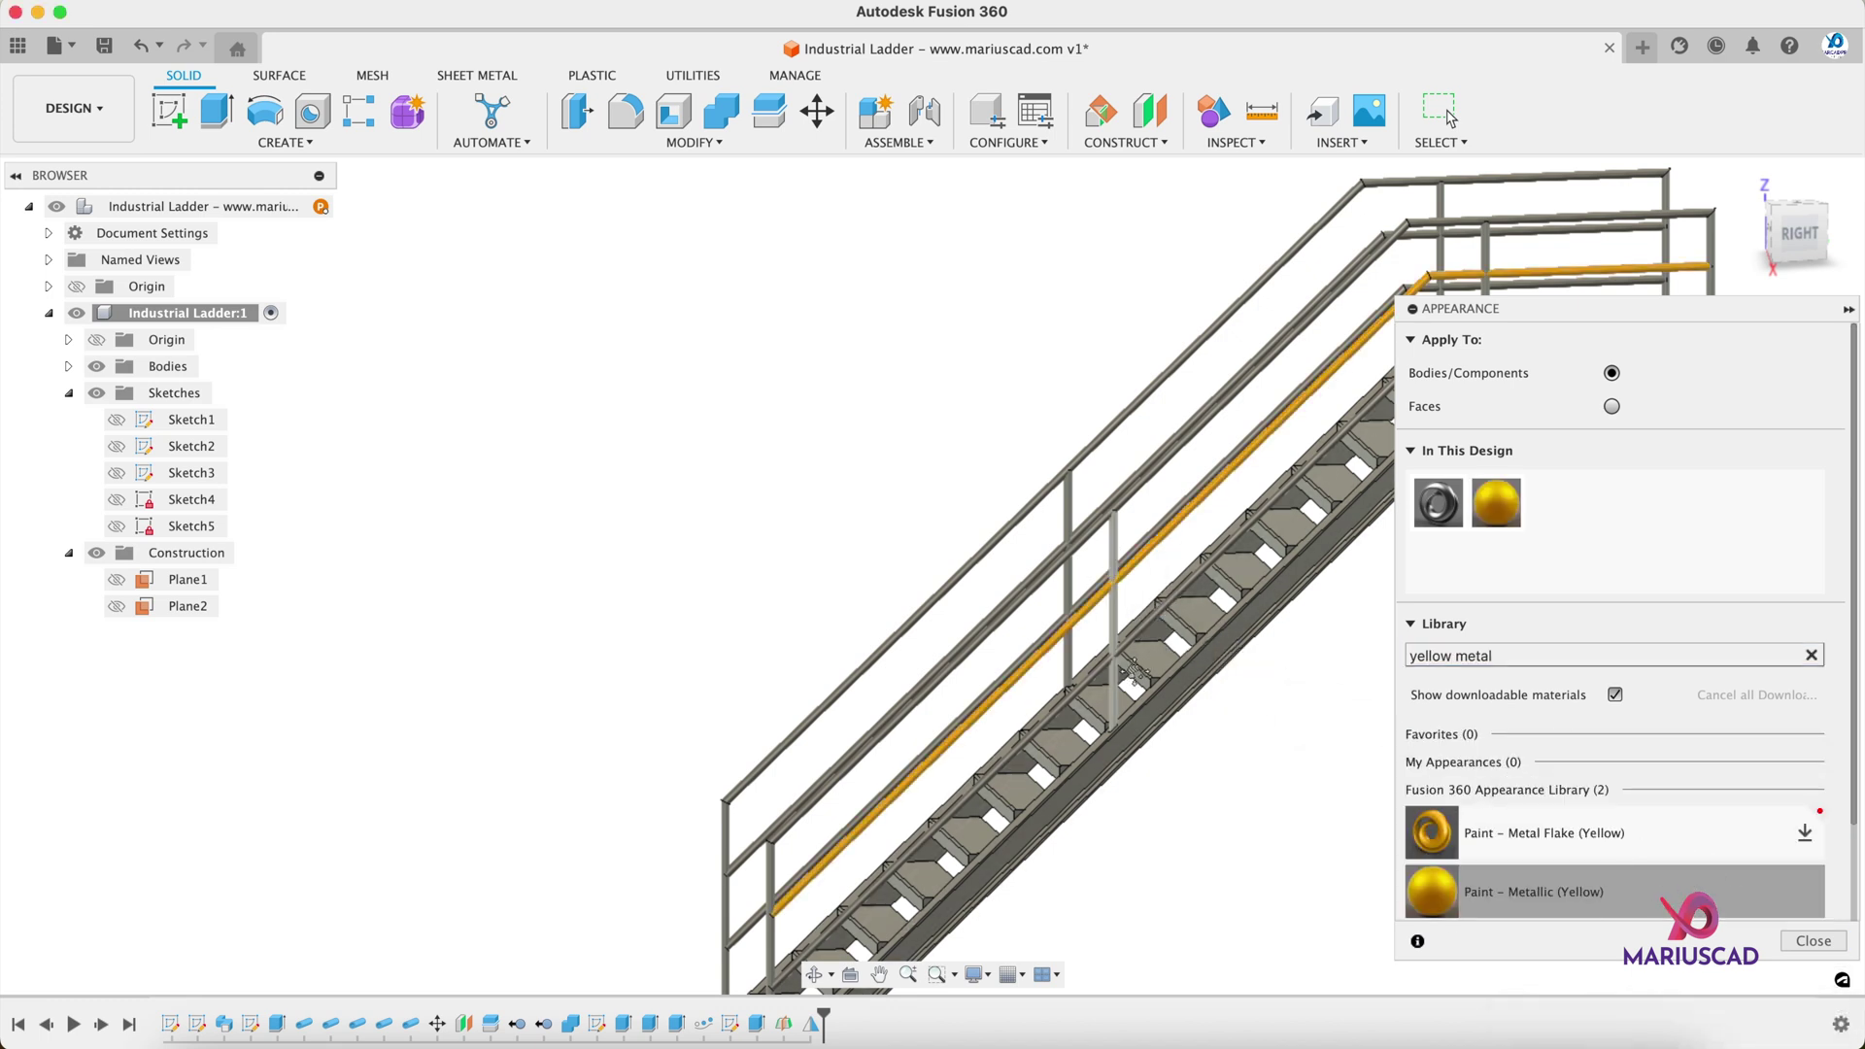
{"action": "mouse_move", "coordinate": [1507, 902]}
{"action": "left_mouse_down"}
{"action": "mouse_move", "coordinate": [1141, 557]}
{"action": "mouse_move", "coordinate": [1166, 515]}
{"action": "mouse_move", "coordinate": [1133, 536]}
{"action": "mouse_move", "coordinate": [1088, 476]}
{"action": "left_mouse_up"}
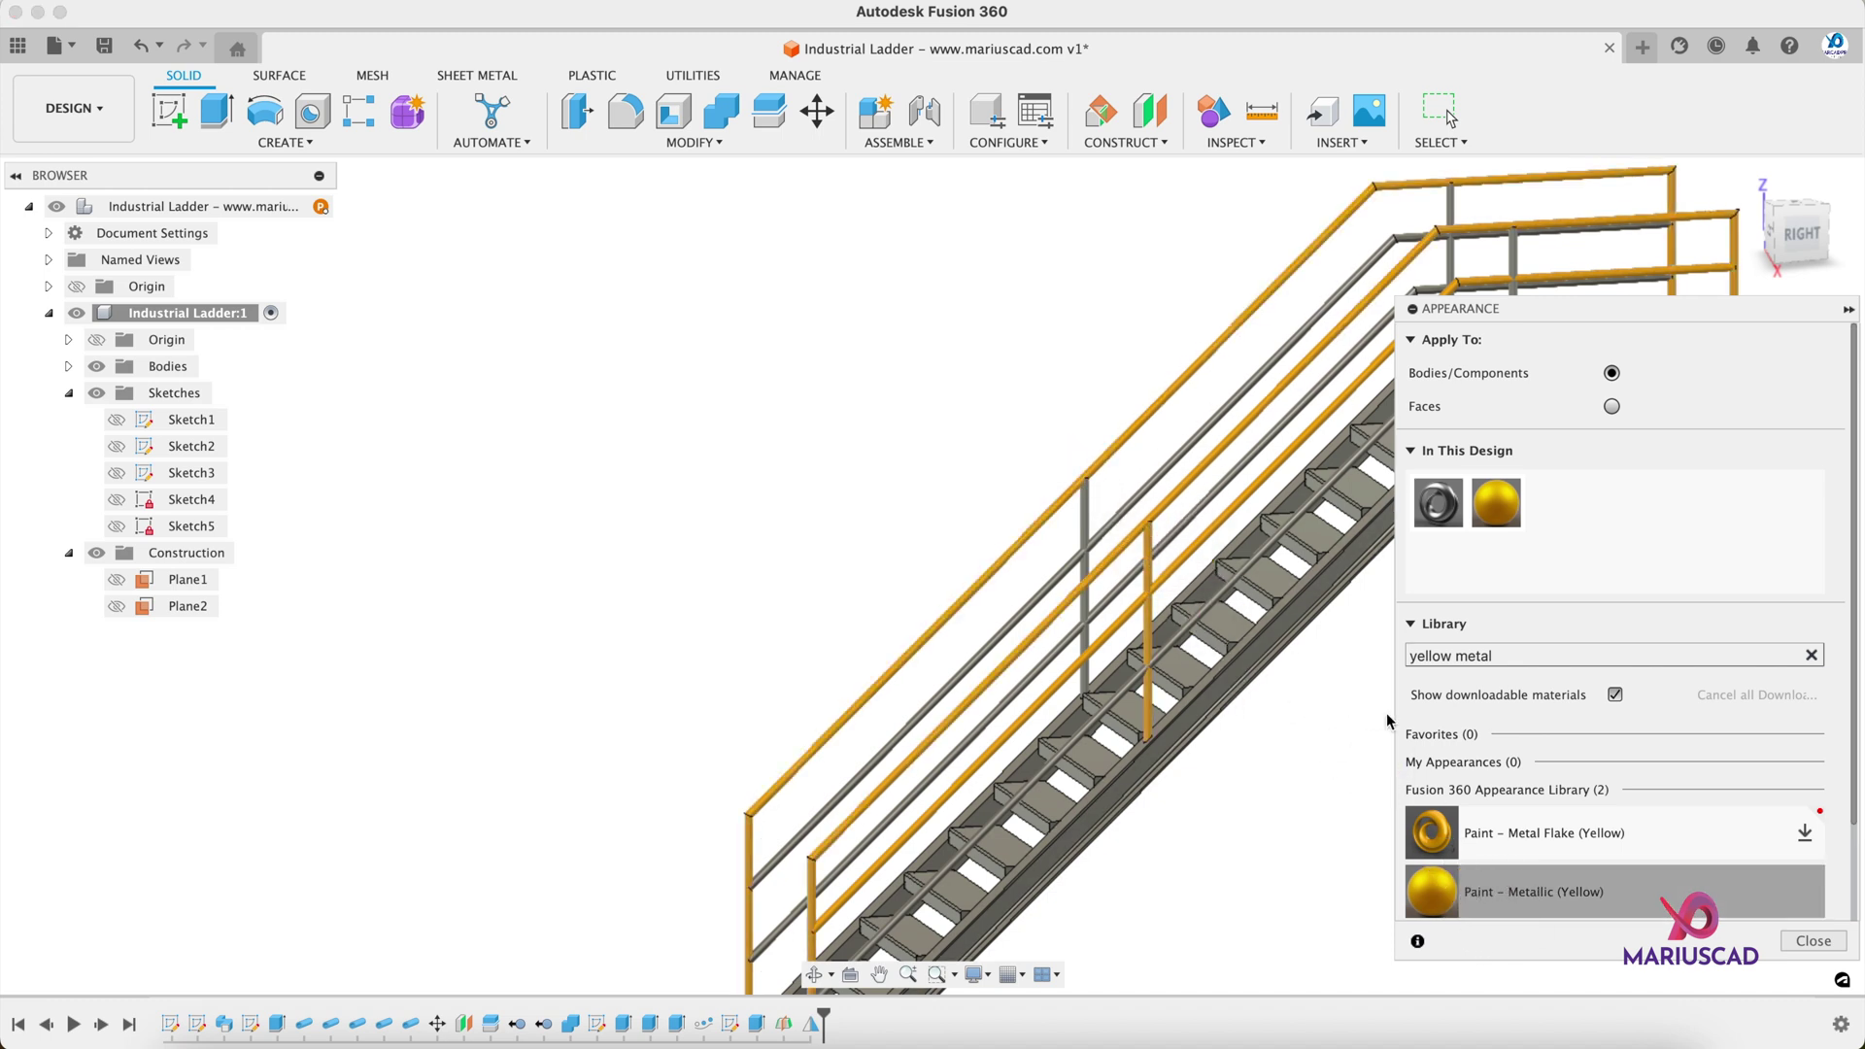
{"action": "left_click_drag", "start_coordinate": [1540, 889], "coordinate": [1086, 503]}
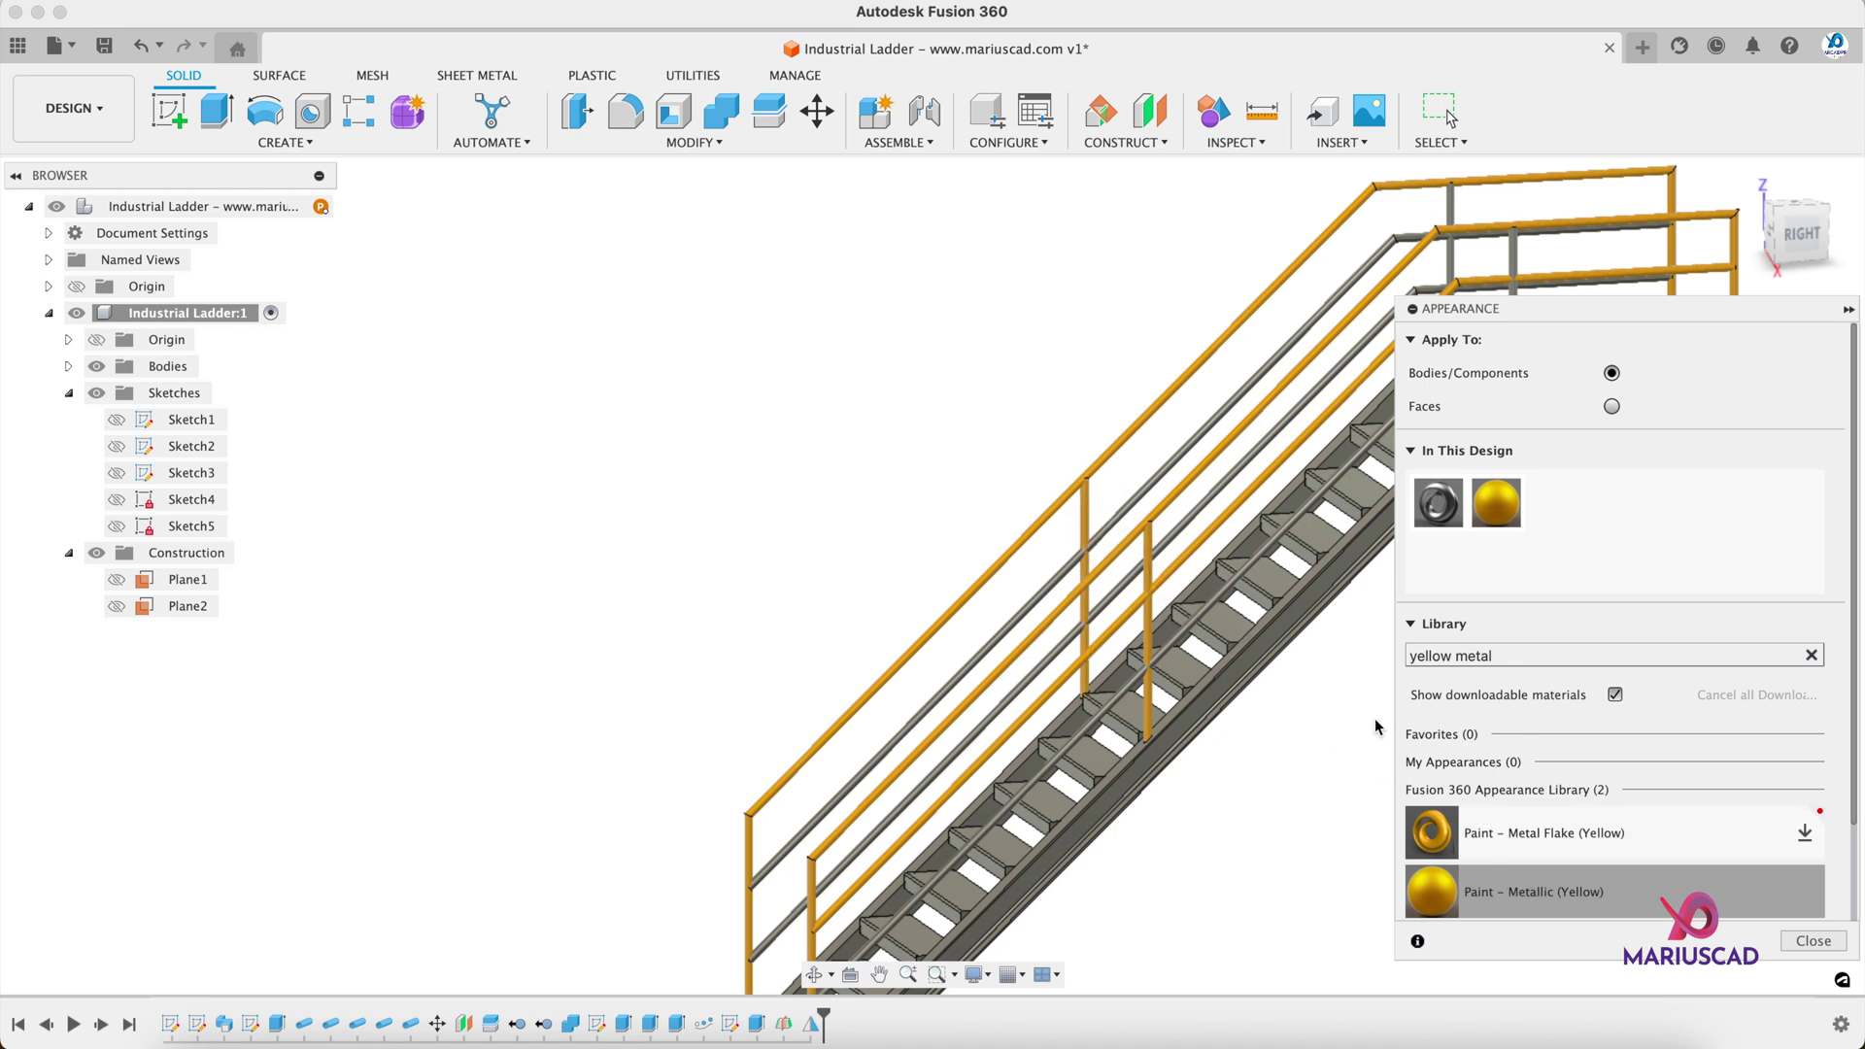
Step: Paint the remaining posts and the landing rail Paint – Metallic (Yellow), then close the library
{"action": "mouse_move", "coordinate": [1524, 904]}
{"action": "left_mouse_down"}
{"action": "mouse_move", "coordinate": [1145, 573]}
{"action": "mouse_move", "coordinate": [1171, 537]}
{"action": "mouse_move", "coordinate": [1253, 604]}
{"action": "mouse_move", "coordinate": [1151, 483]}
{"action": "left_mouse_up"}
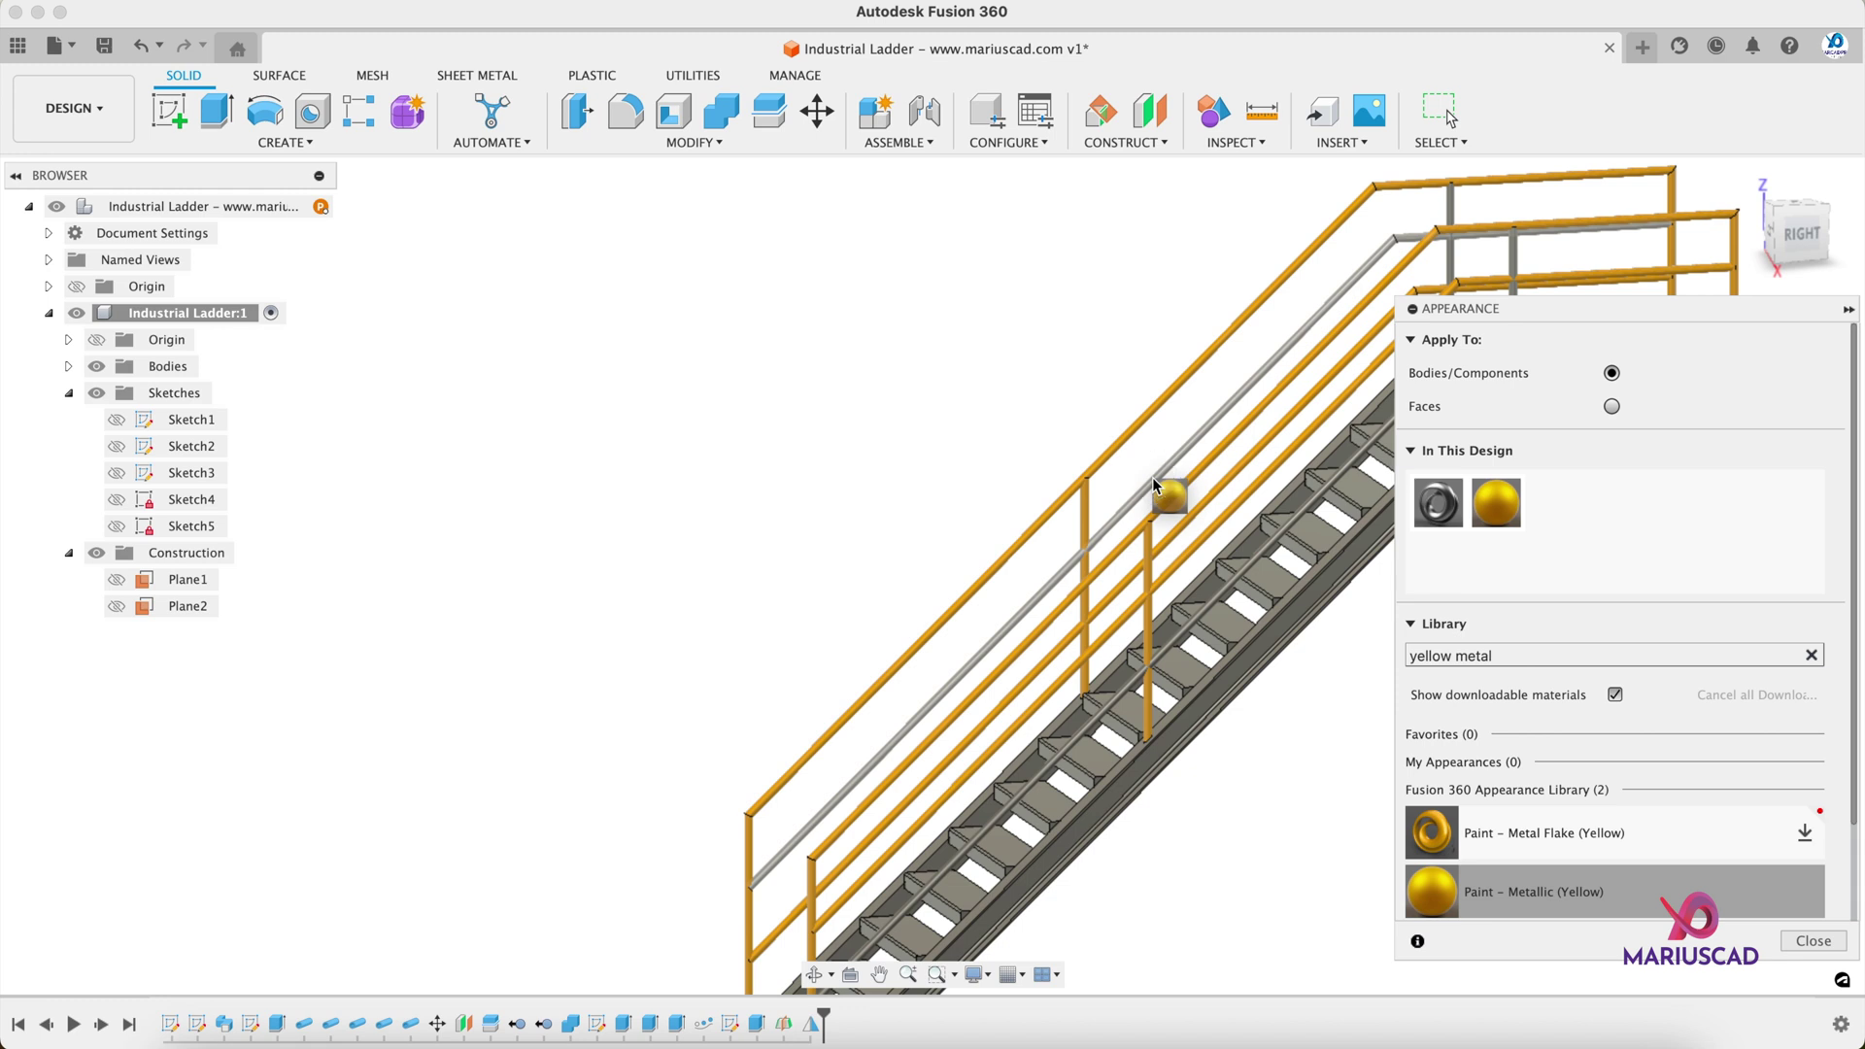
{"action": "mouse_move", "coordinate": [1197, 826]}
{"action": "middle_mouse_down"}
{"action": "mouse_move", "coordinate": [1197, 735]}
{"action": "mouse_move", "coordinate": [953, 816]}
{"action": "mouse_move", "coordinate": [806, 981]}
{"action": "middle_mouse_up"}
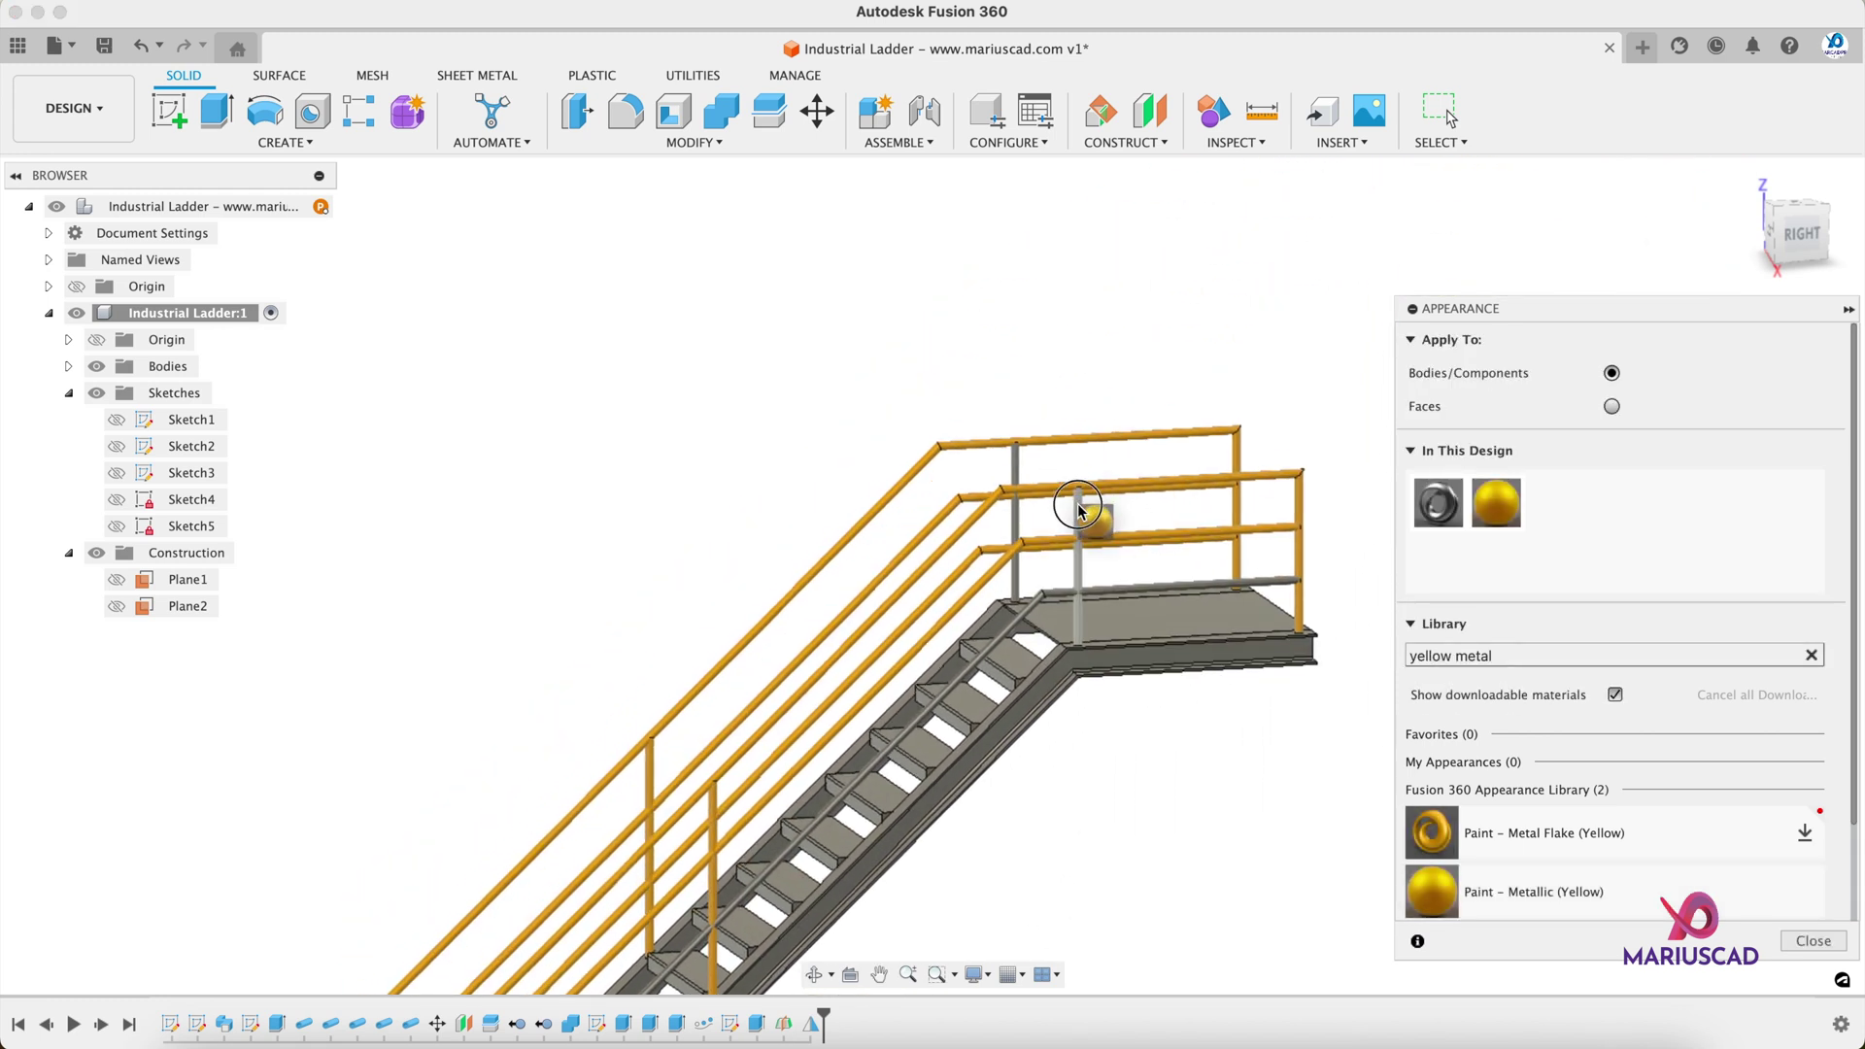
{"action": "left_click_drag", "start_coordinate": [1497, 886], "coordinate": [1207, 581]}
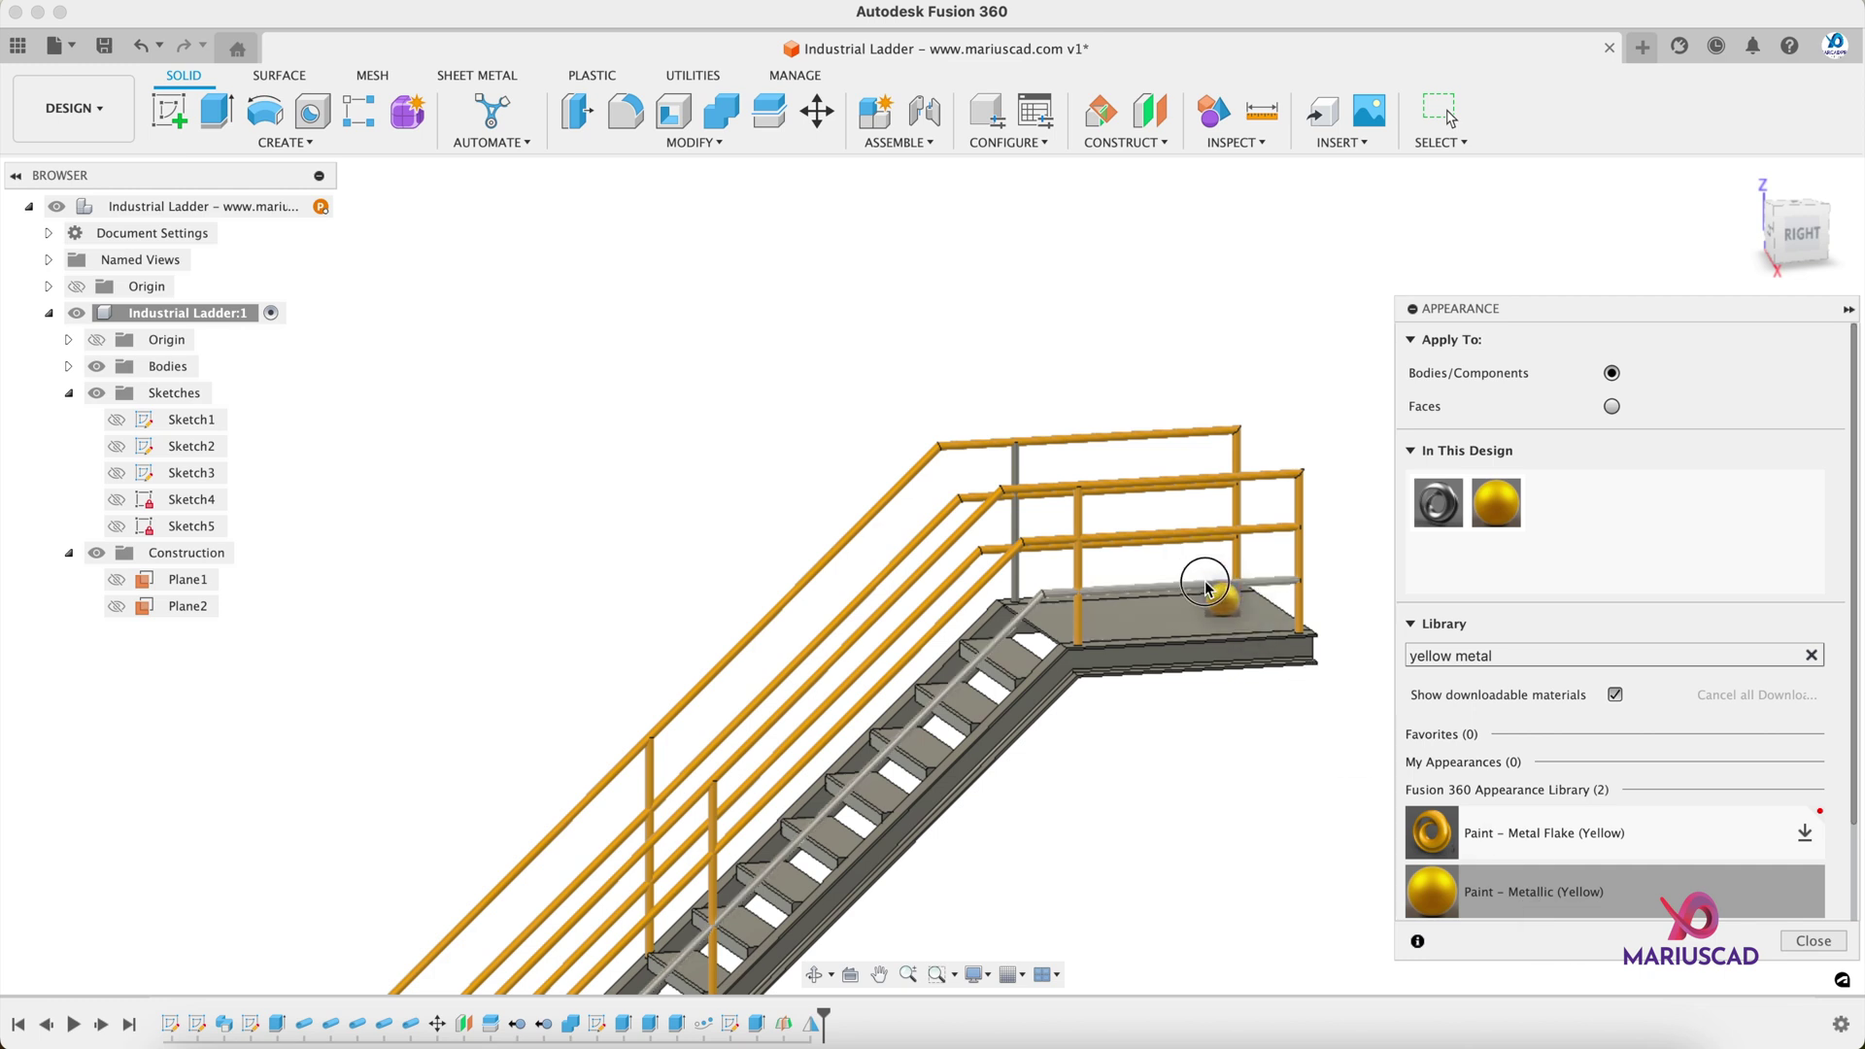
{"action": "mouse_move", "coordinate": [1511, 889]}
{"action": "left_mouse_down"}
{"action": "mouse_move", "coordinate": [1385, 821]}
{"action": "mouse_move", "coordinate": [1017, 517]}
{"action": "left_mouse_up"}
{"action": "key", "text": "Escape"}
{"action": "middle_click_drag", "start_coordinate": [1008, 709], "coordinate": [1476, 633], "text": "shift"}
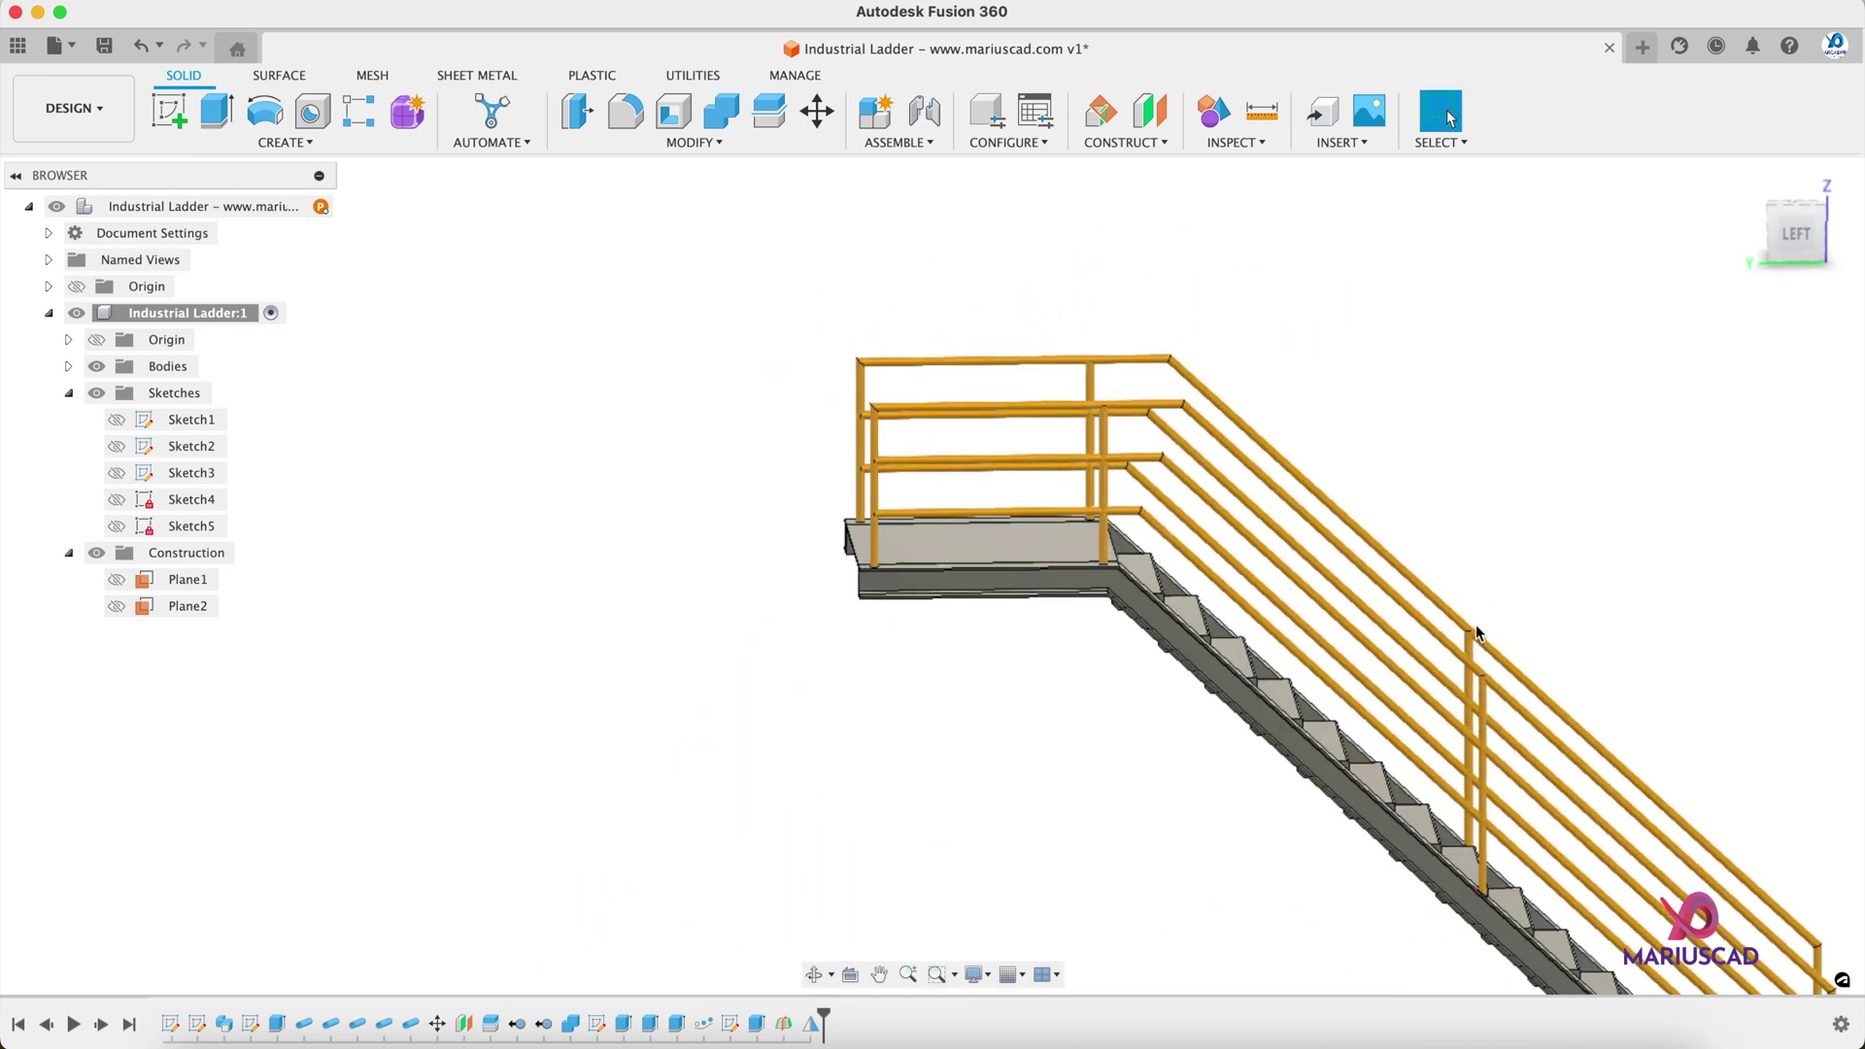